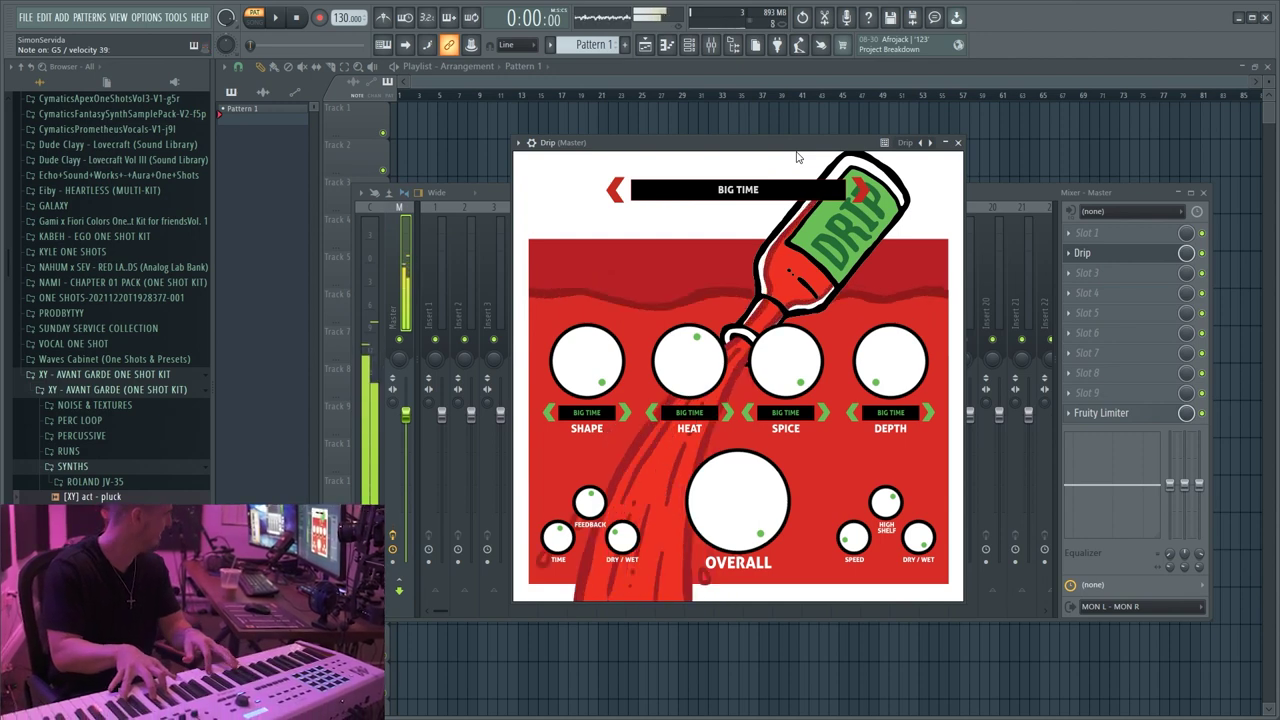
- Try Drip's LO-FI preset on the master with the Overall amount turned down, and load the CLAY preset instead
{"action": "left_click", "coordinate": [757, 192]}
{"action": "left_click", "coordinate": [716, 440]}
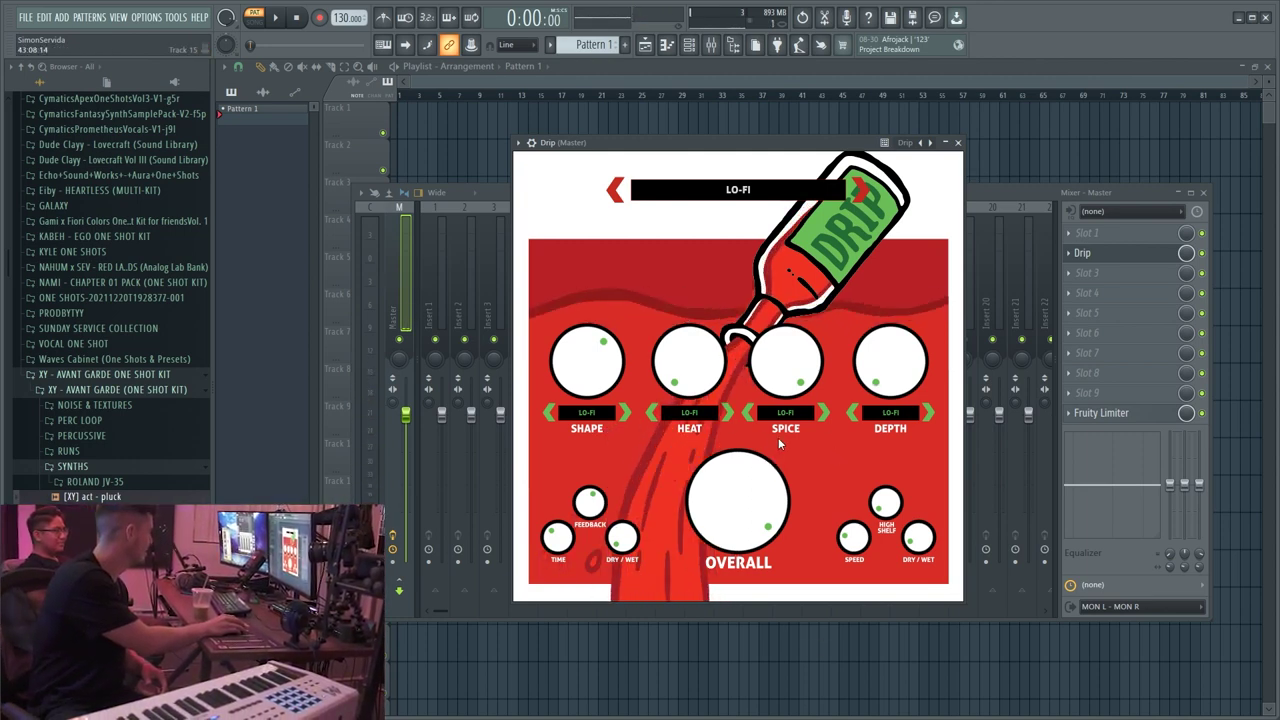
{"action": "left_click_drag", "start_coordinate": [709, 507], "coordinate": [710, 530]}
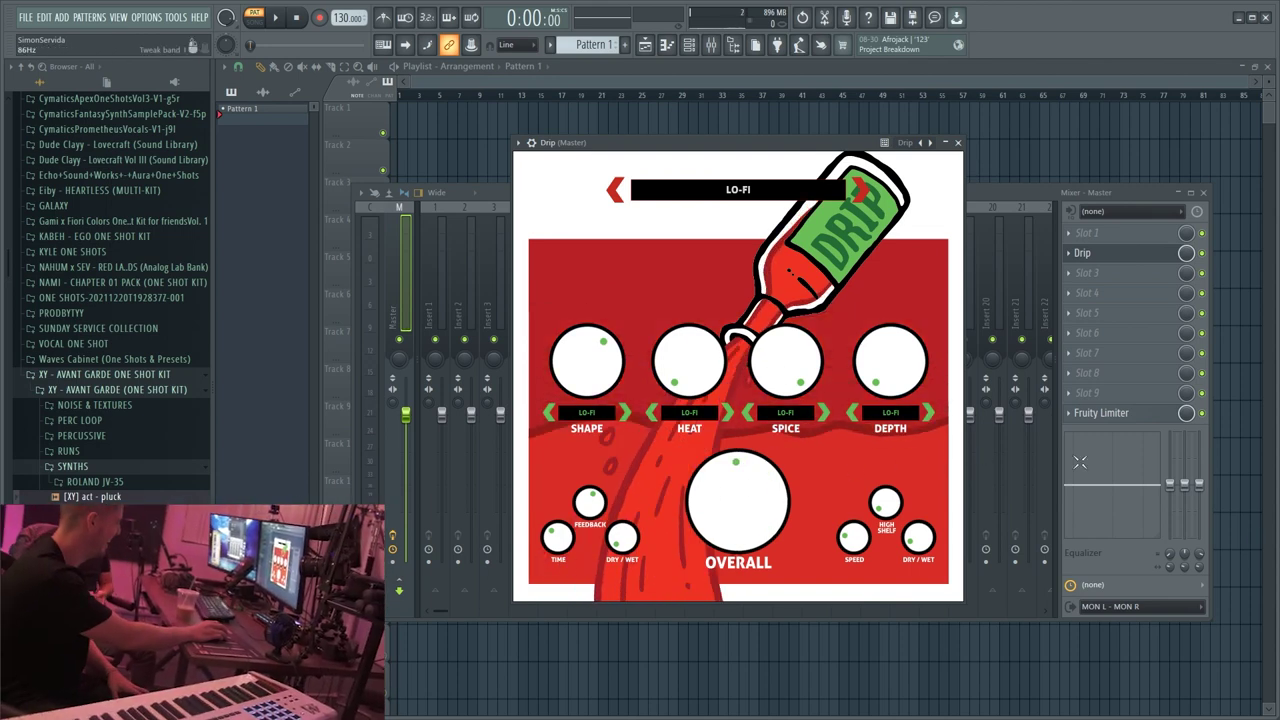
{"action": "left_click", "coordinate": [702, 189]}
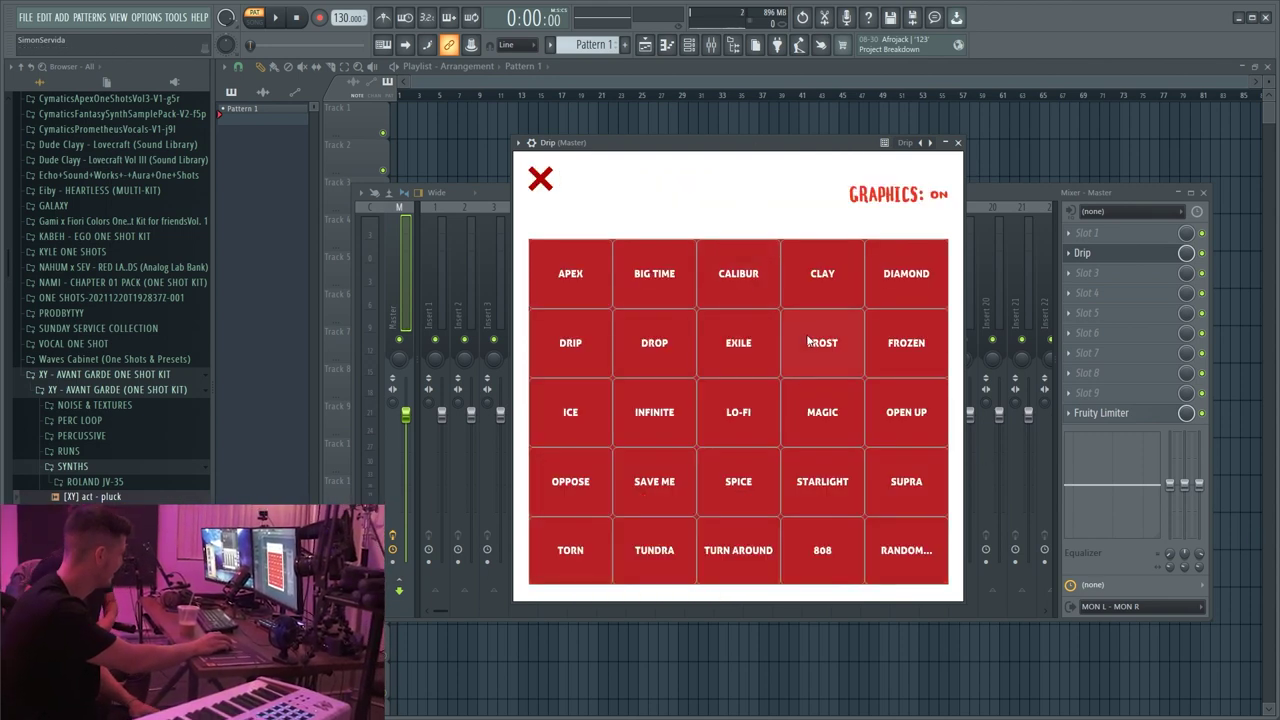
{"action": "left_click", "coordinate": [837, 278]}
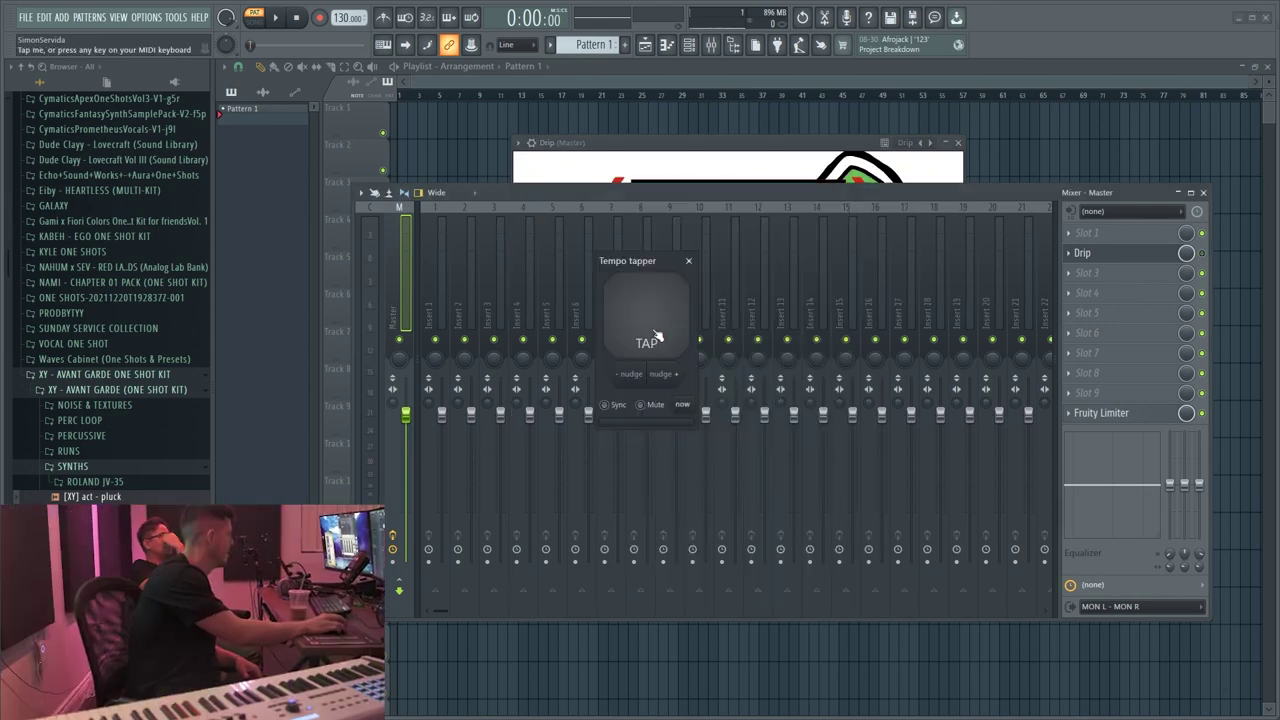
- Tap the beat in the tempo tapper to set the project tempo to about 157 BPM
{"action": "left_click", "coordinate": [658, 331]}
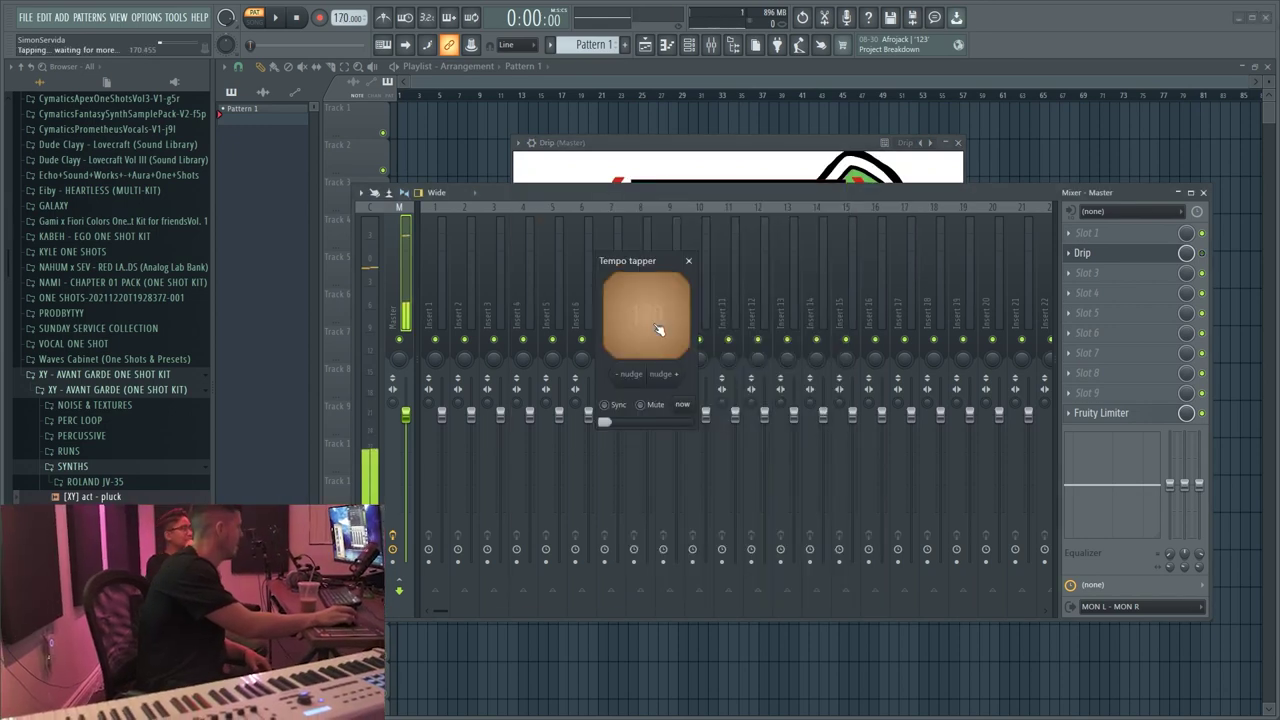
{"action": "left_click", "coordinate": [658, 330]}
{"action": "left_click", "coordinate": [658, 329]}
{"action": "left_click", "coordinate": [657, 328]}
{"action": "left_click", "coordinate": [657, 328]}
{"action": "left_click", "coordinate": [657, 328]}
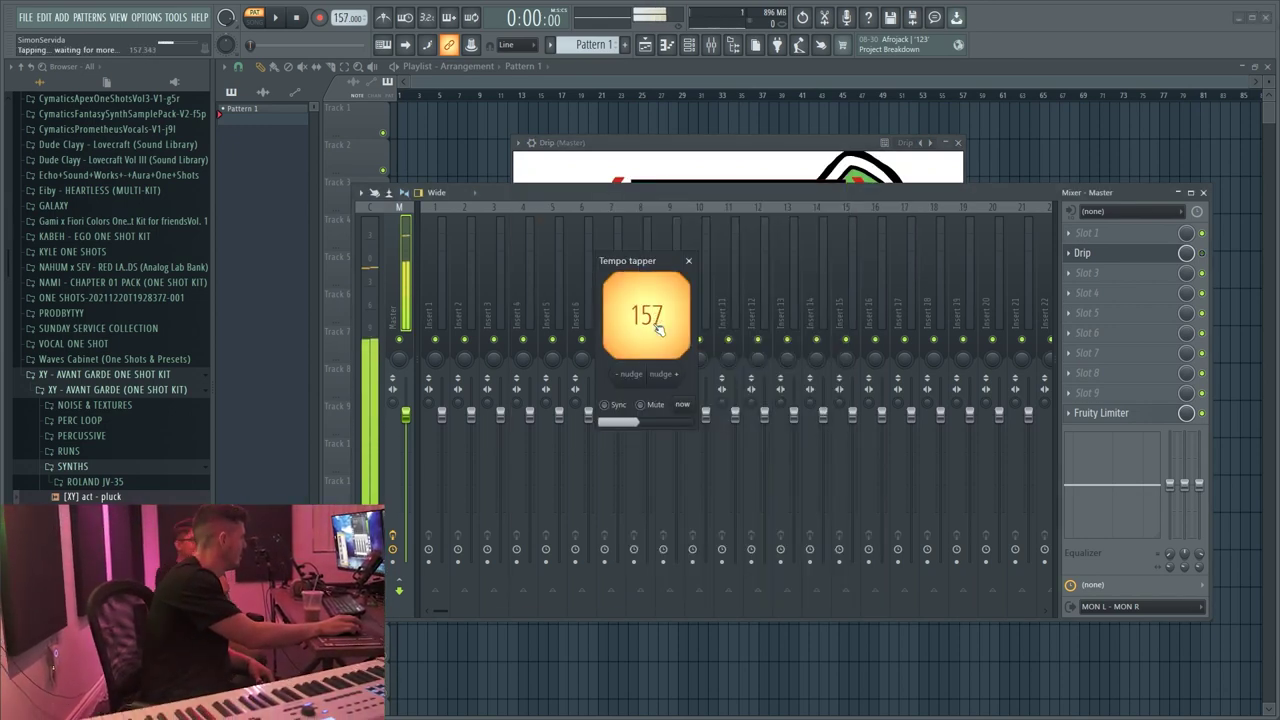
{"action": "left_click", "coordinate": [657, 328]}
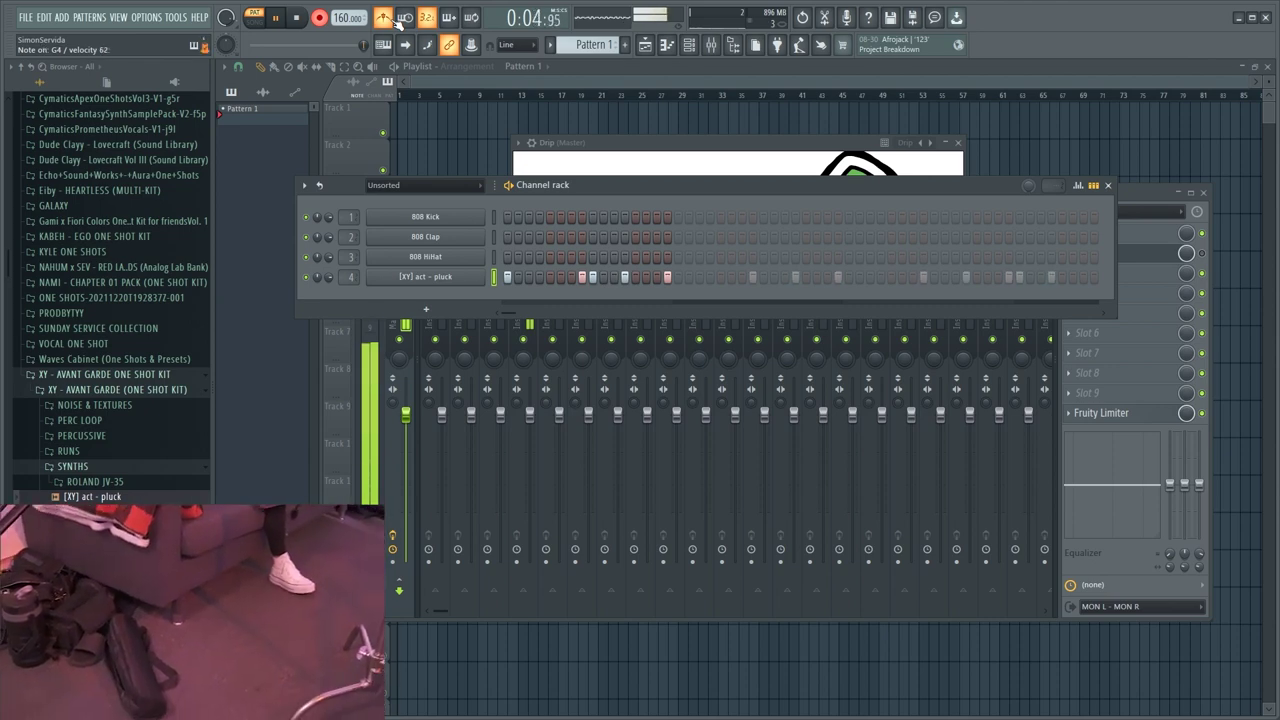
- Stop recording the [XY] act - pluck part and play its notes back in the piano roll
{"action": "key", "text": "space"}
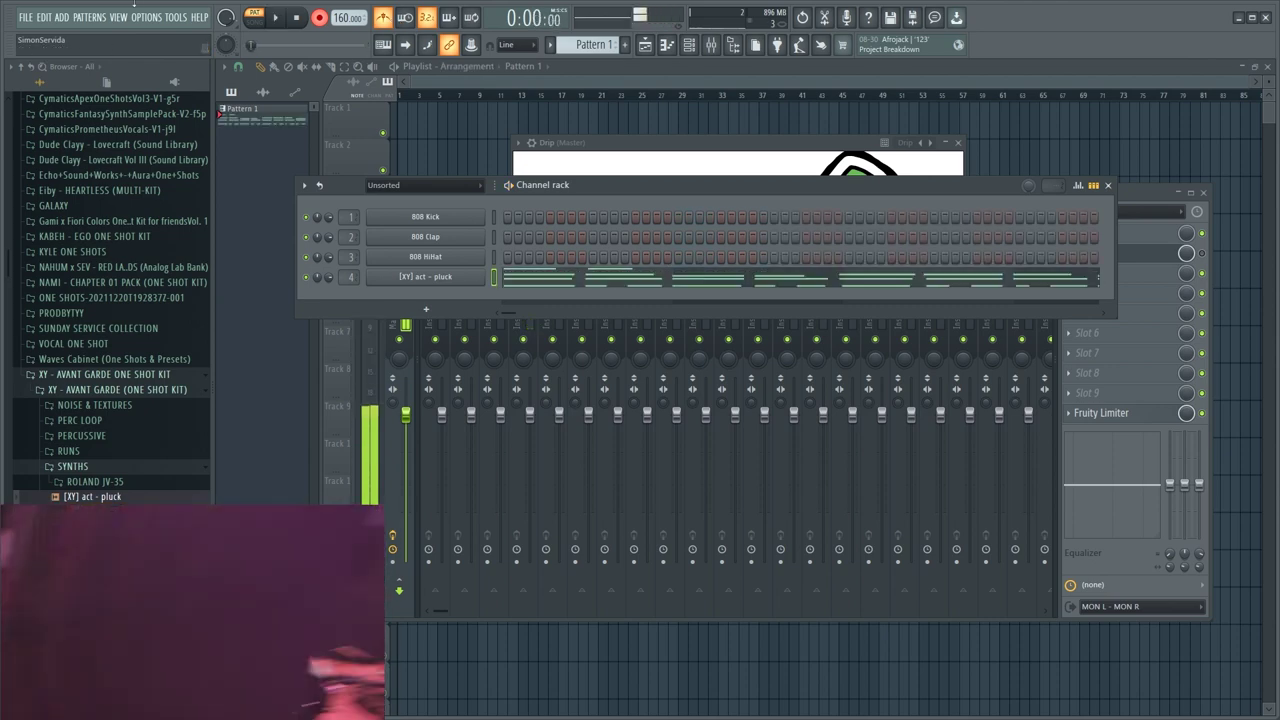
{"action": "left_click", "coordinate": [571, 284]}
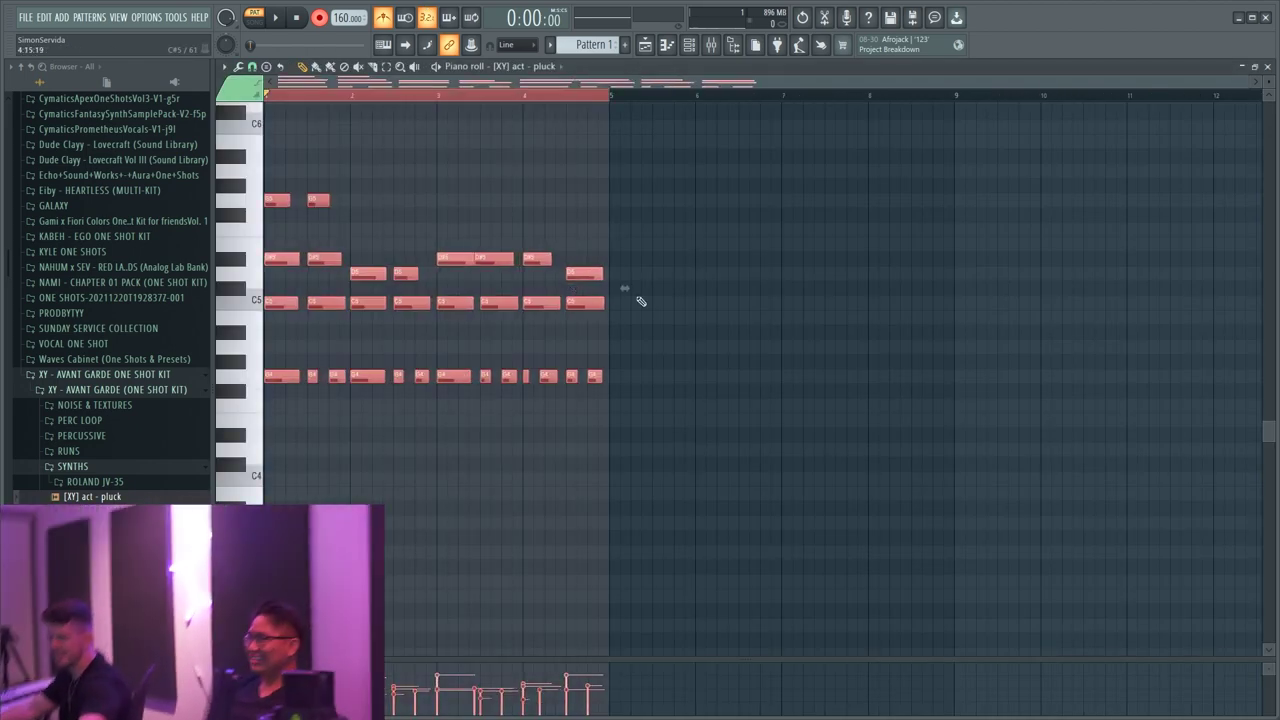
{"action": "key", "text": "space"}
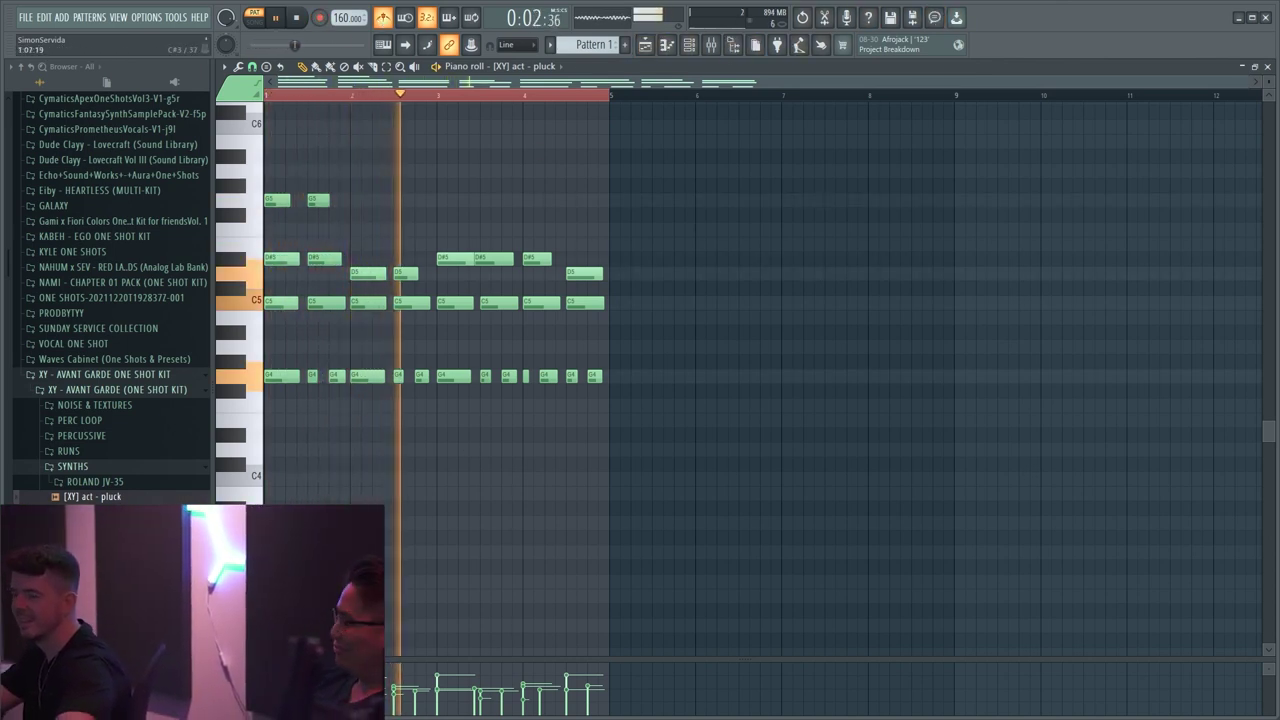
{"action": "scroll", "coordinate": [343, 457], "scroll_direction": "down", "scroll_amount": 4}
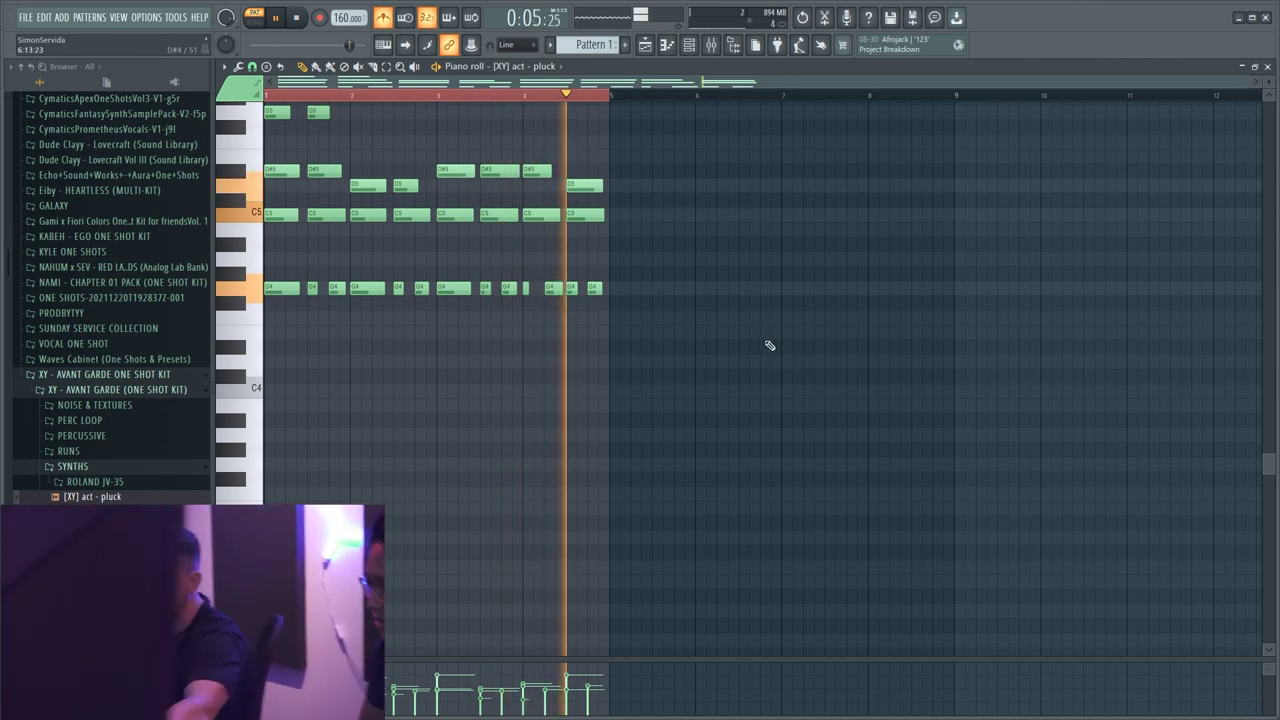
- Duplicate the four-bar pluck phrase into bars 5 to 8 and play the pattern back from bar 1
{"action": "key", "text": "ctrl+b"}
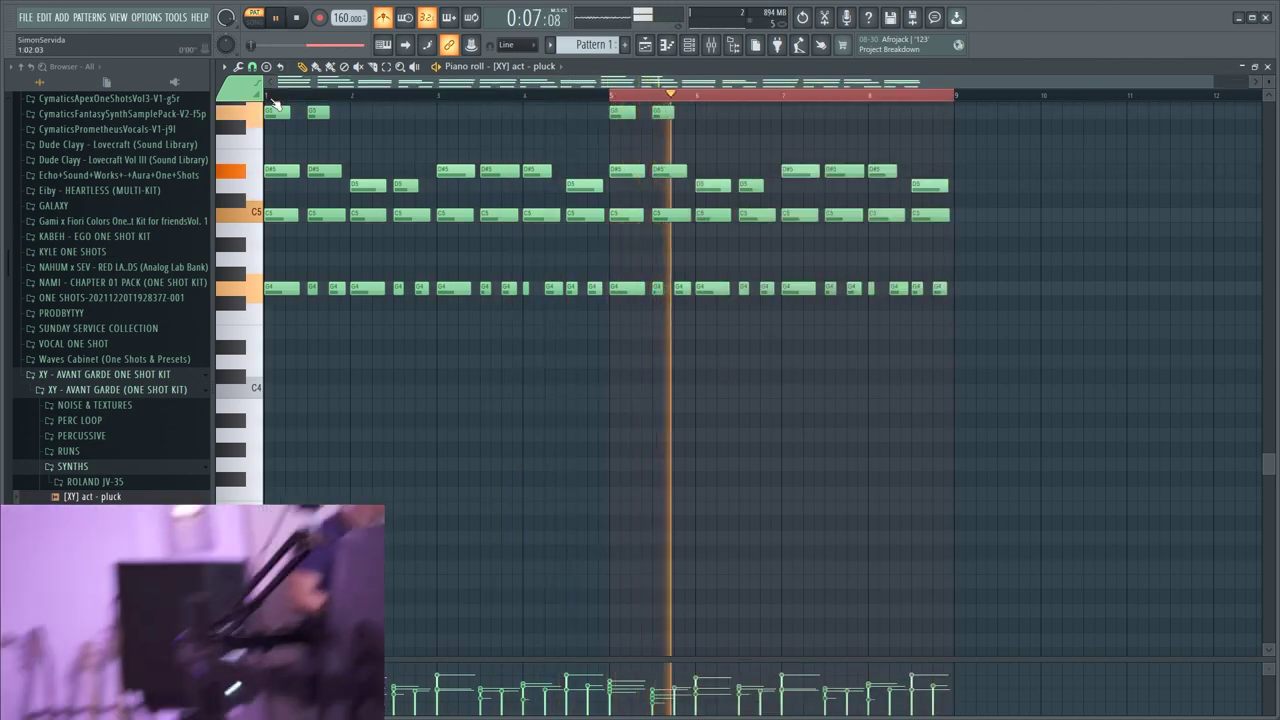
{"action": "left_click", "coordinate": [274, 98]}
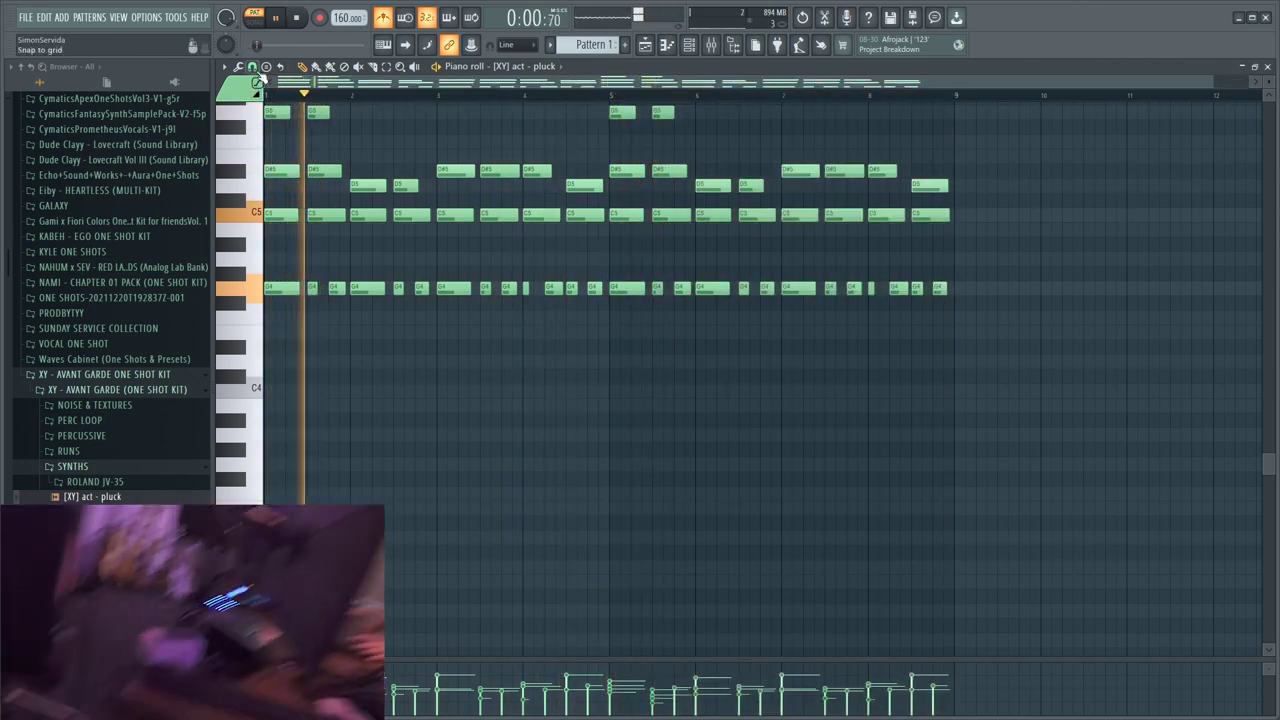
{"action": "left_click", "coordinate": [252, 66]}
{"action": "left_click", "coordinate": [258, 100]}
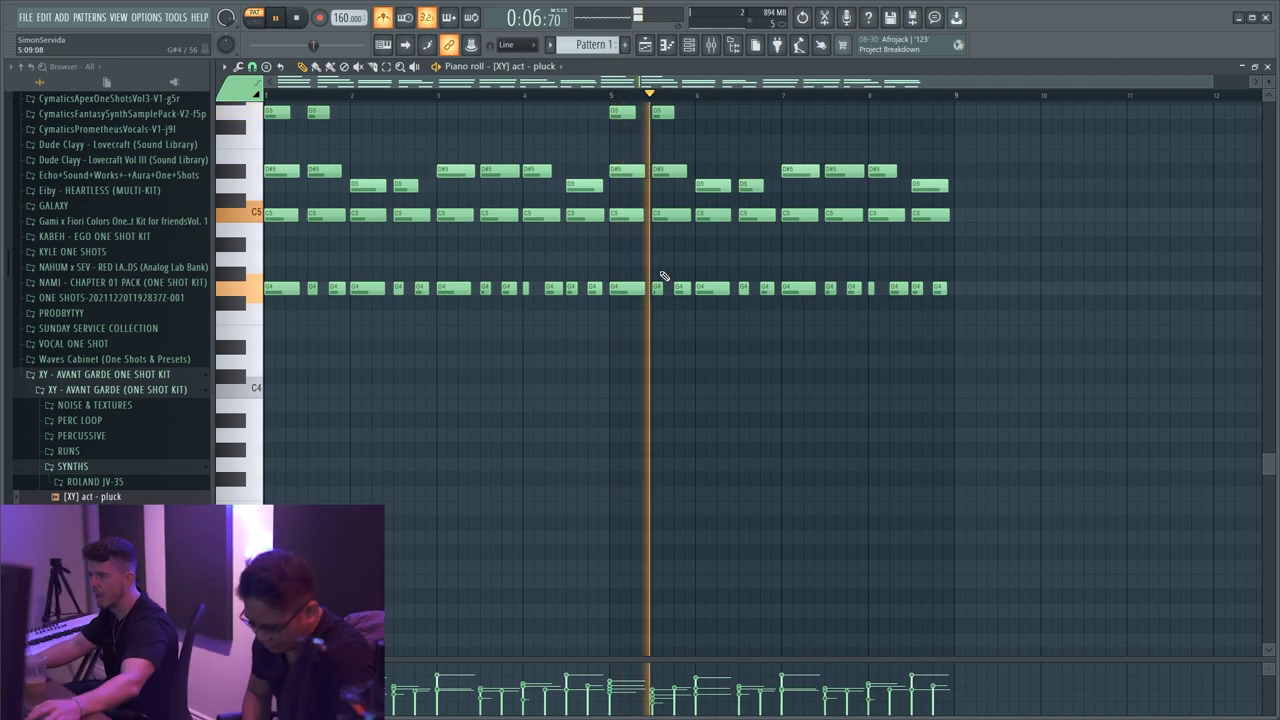
{"action": "key", "text": "space"}
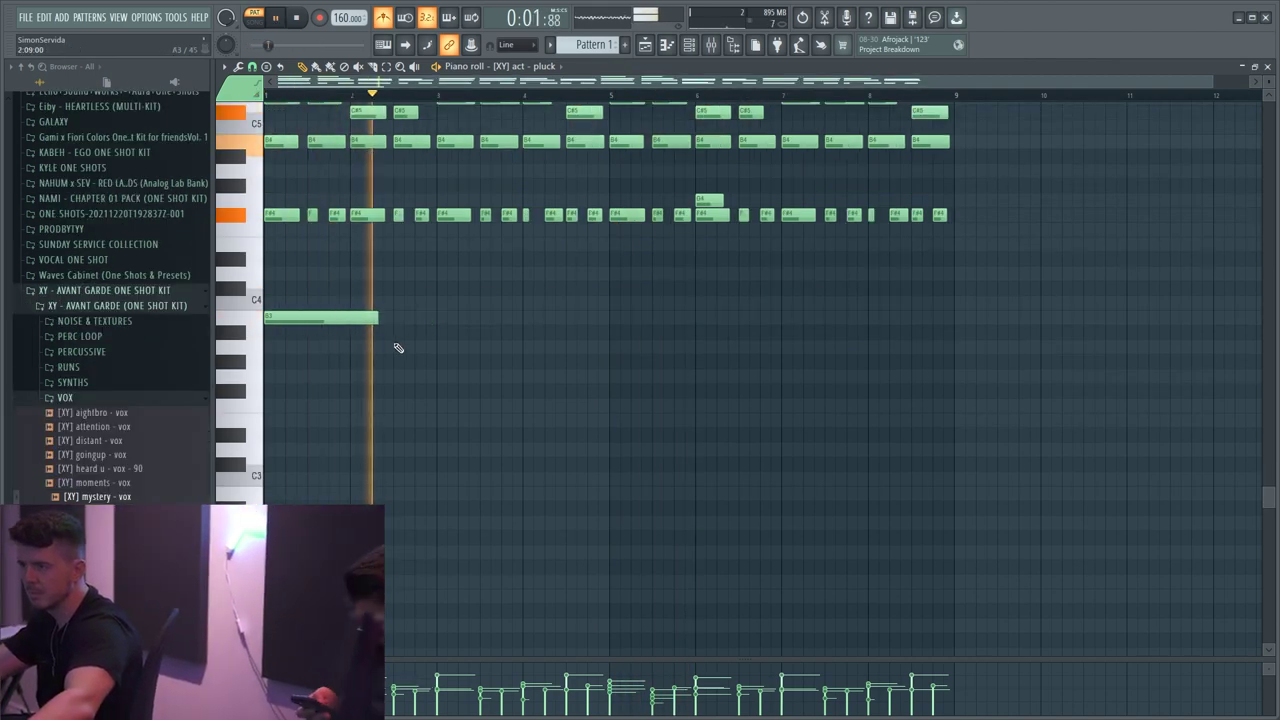
- Add low notes below the pluck melody: A3 at bar 3, G3 at bar 5 and F#3 at bar 7
{"action": "left_click", "coordinate": [439, 349]}
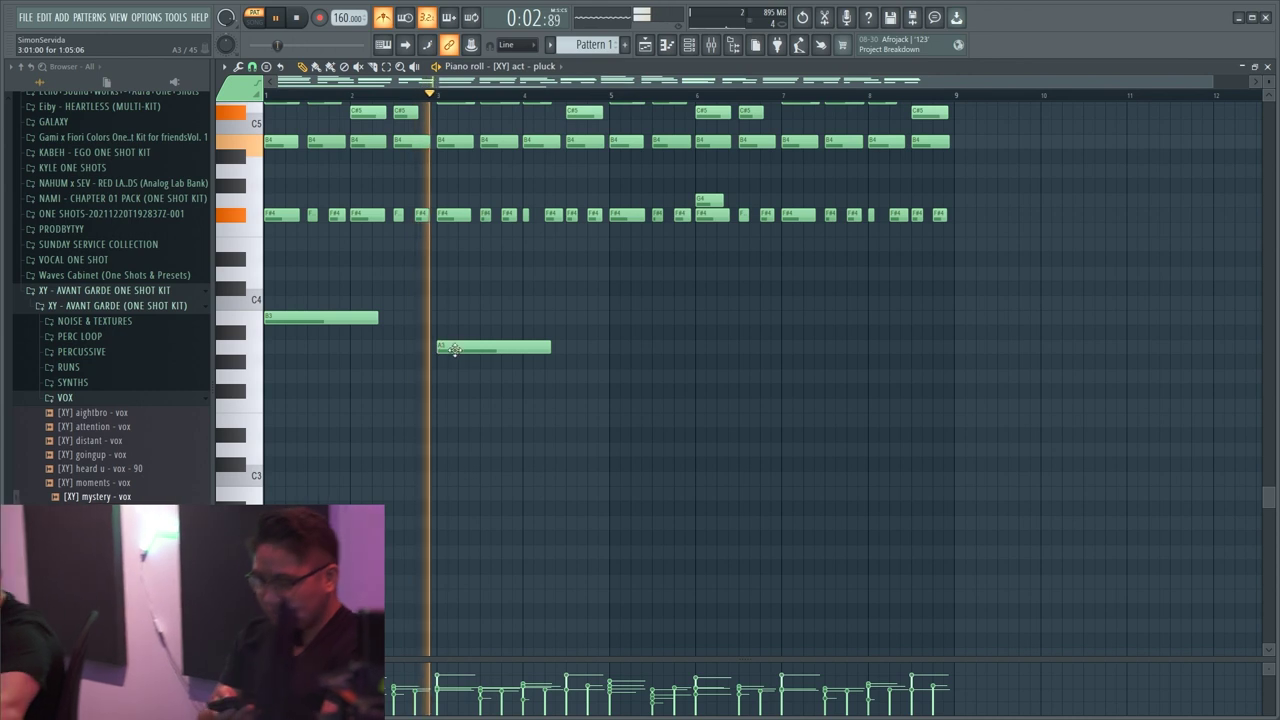
{"action": "left_click", "coordinate": [612, 376]}
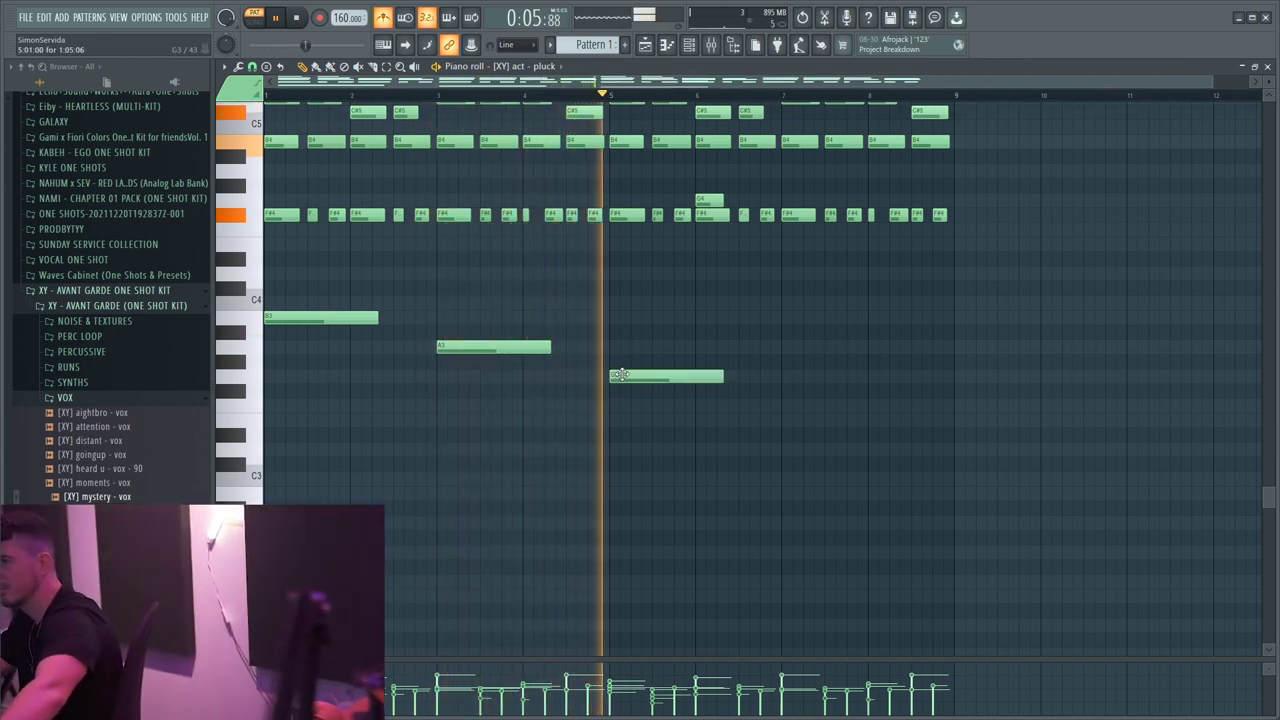
{"action": "left_click", "coordinate": [784, 391]}
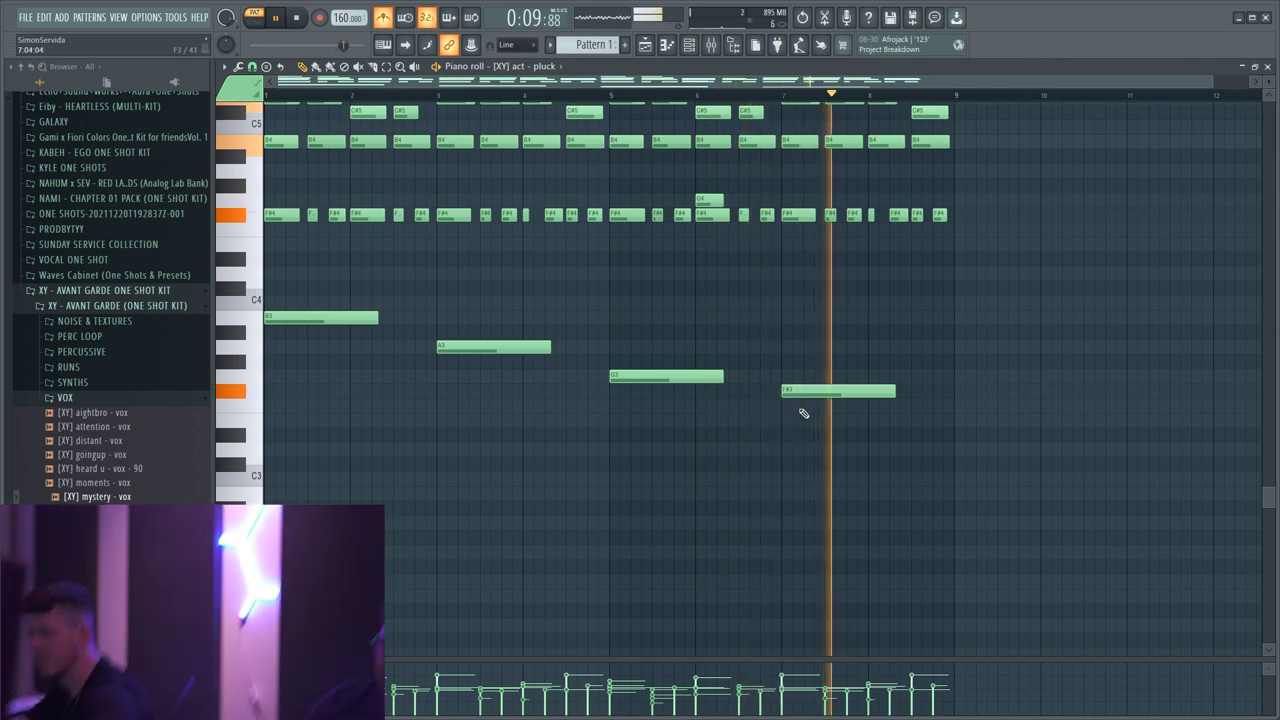
{"action": "left_click_drag", "start_coordinate": [816, 406], "coordinate": [256, 316]}
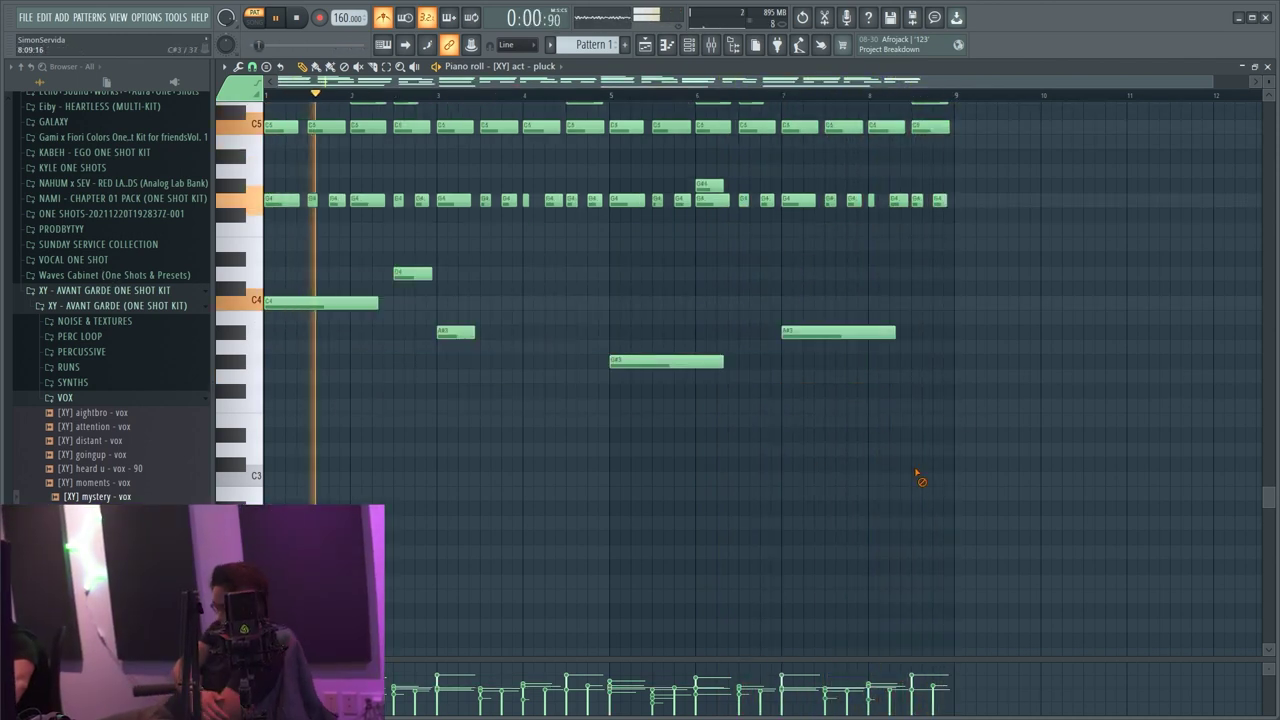
{"action": "scroll", "coordinate": [916, 475], "scroll_direction": "up", "scroll_amount": 3}
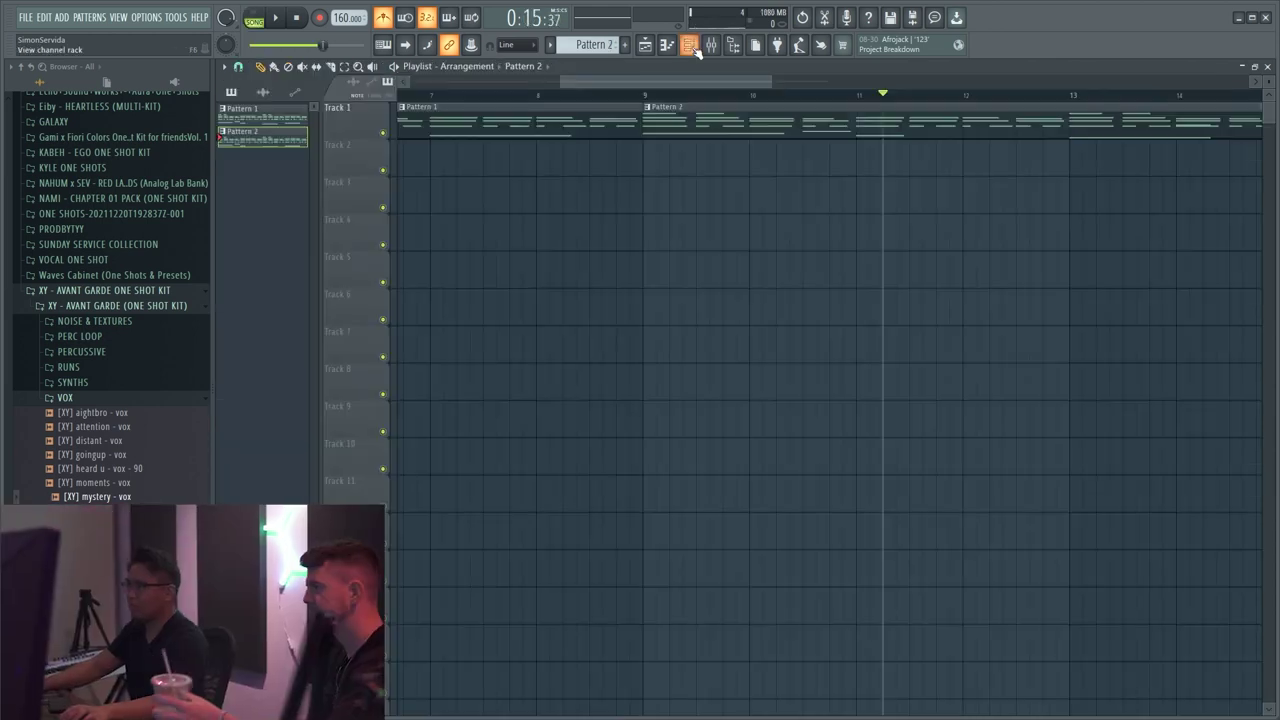
- Open Pattern 2's [XY] act - pluck notes in the piano roll from the channel rack
{"action": "key", "text": "F6"}
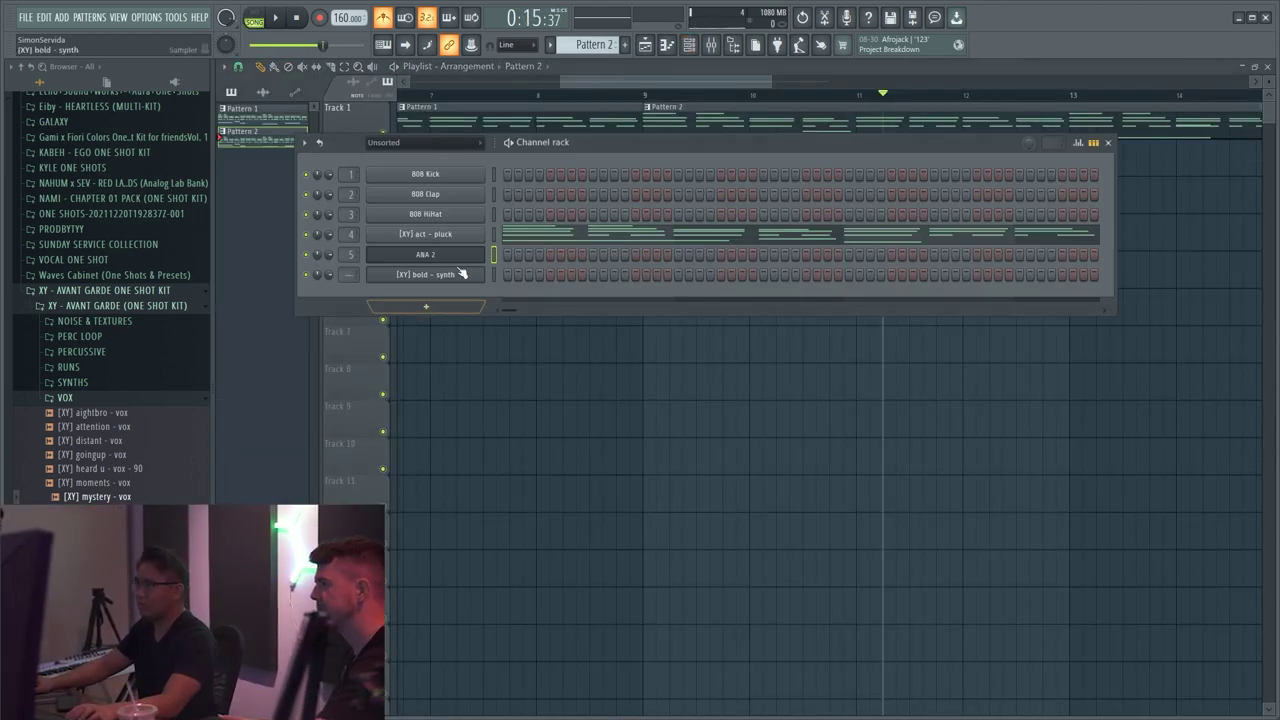
{"action": "left_click", "coordinate": [543, 240]}
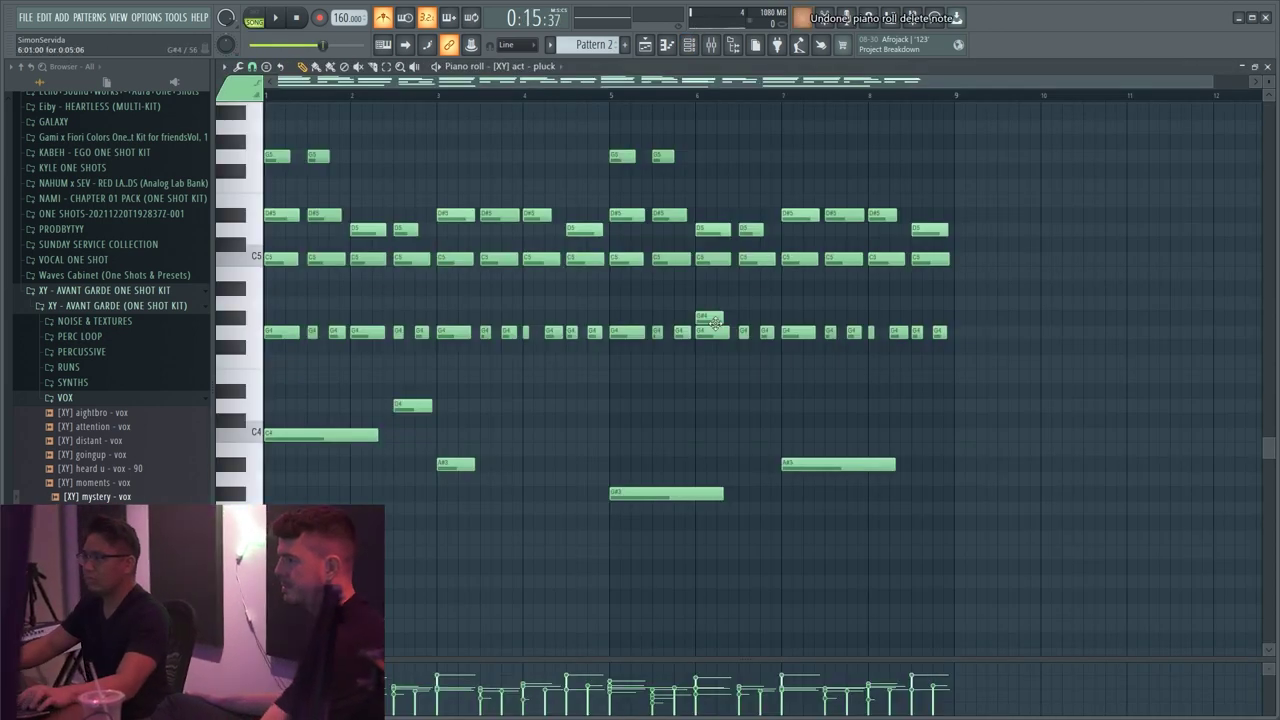
{"action": "left_click_drag", "start_coordinate": [902, 540], "coordinate": [287, 163]}
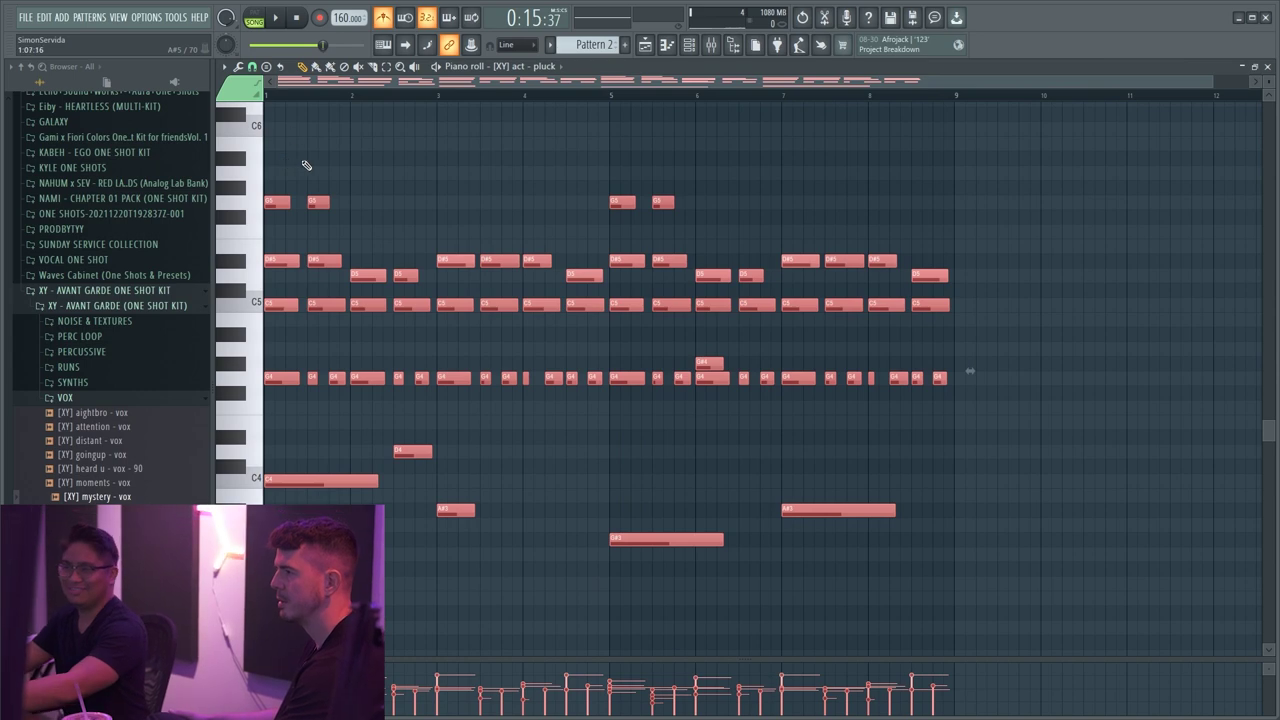
{"action": "key", "text": "Delete"}
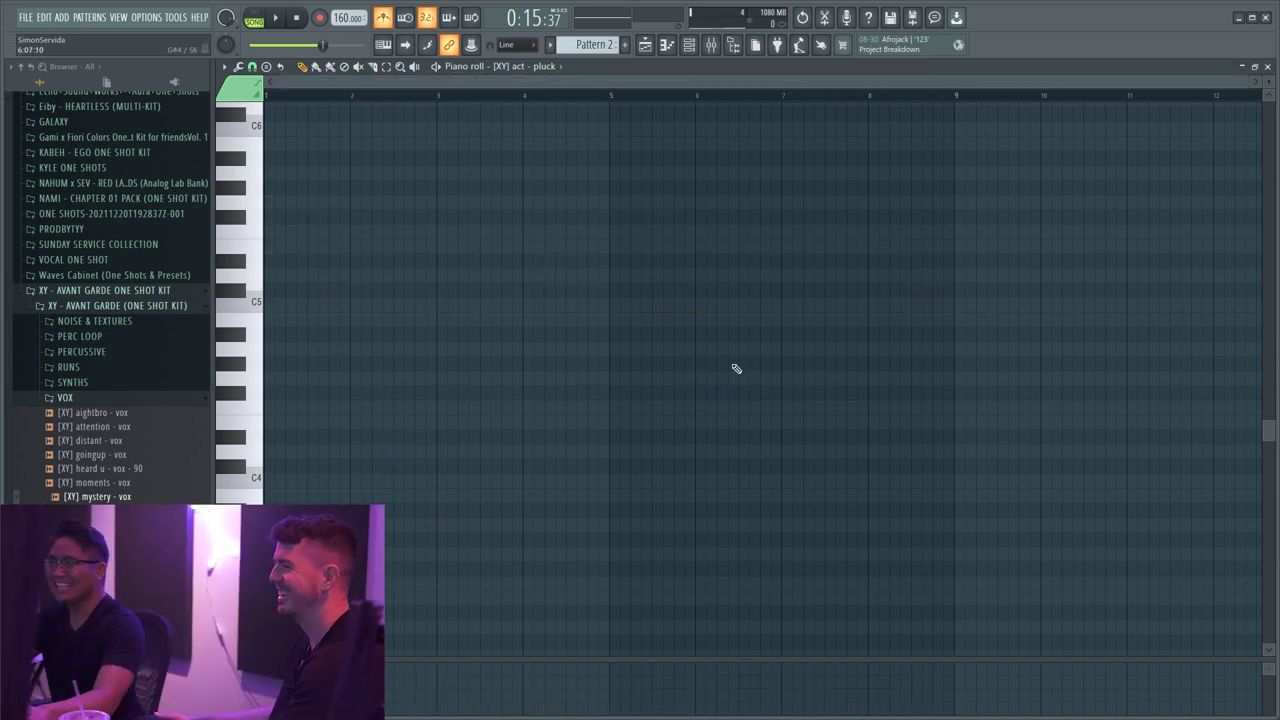
{"action": "key", "text": "ctrl+z"}
- Set the audio device to FL Studio ASIO in the audio settings and close them
{"action": "key", "text": "F10"}
{"action": "left_click", "coordinate": [494, 113]}
{"action": "left_click", "coordinate": [523, 160]}
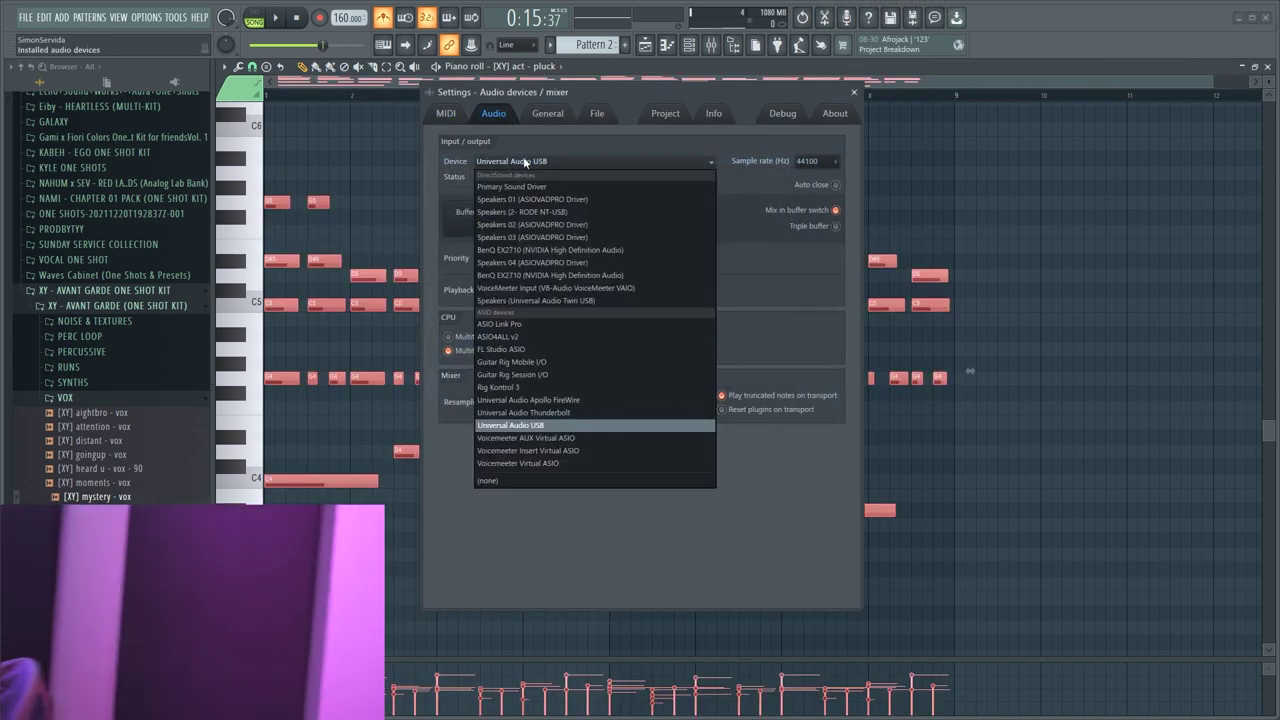
{"action": "left_click", "coordinate": [541, 350]}
{"action": "left_click", "coordinate": [855, 92]}
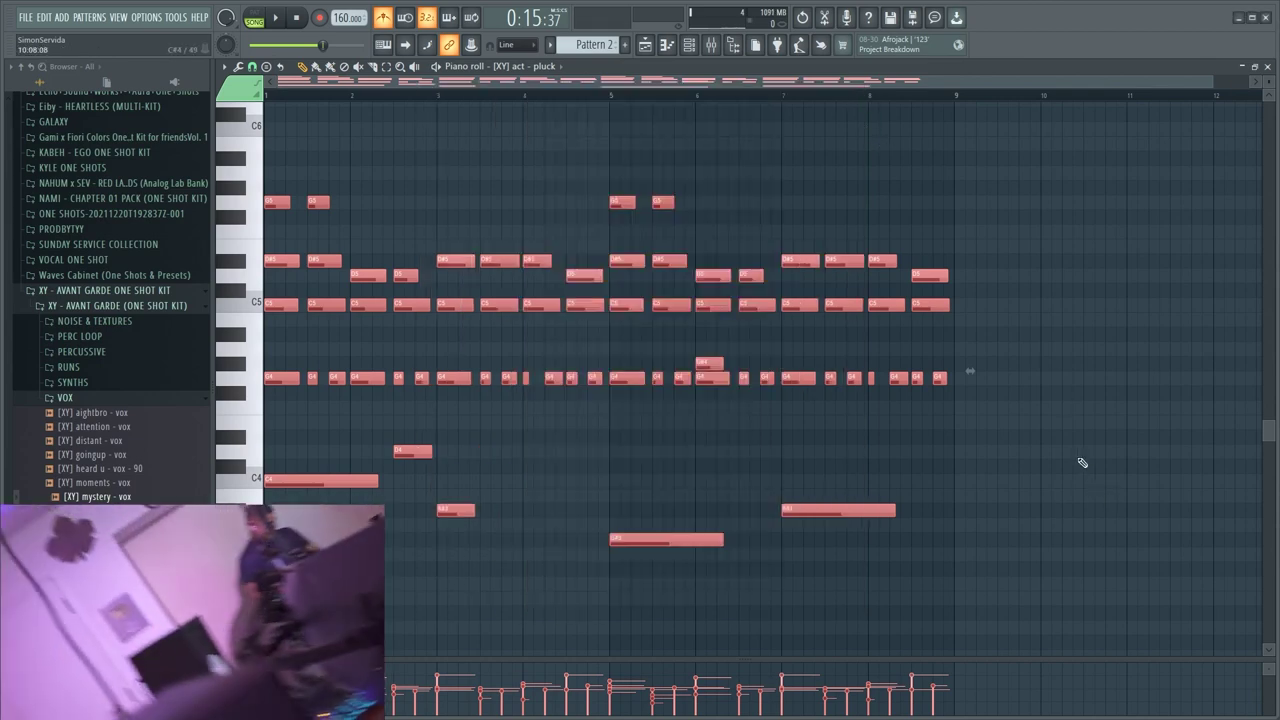
{"action": "key", "text": "Delete"}
{"action": "scroll", "coordinate": [800, 370], "scroll_direction": "down", "scroll_amount": 2}
{"action": "key", "text": "ctrl+z"}
{"action": "scroll", "coordinate": [500, 448], "scroll_direction": "down", "scroll_amount": 2}
{"action": "right_click", "coordinate": [394, 465]}
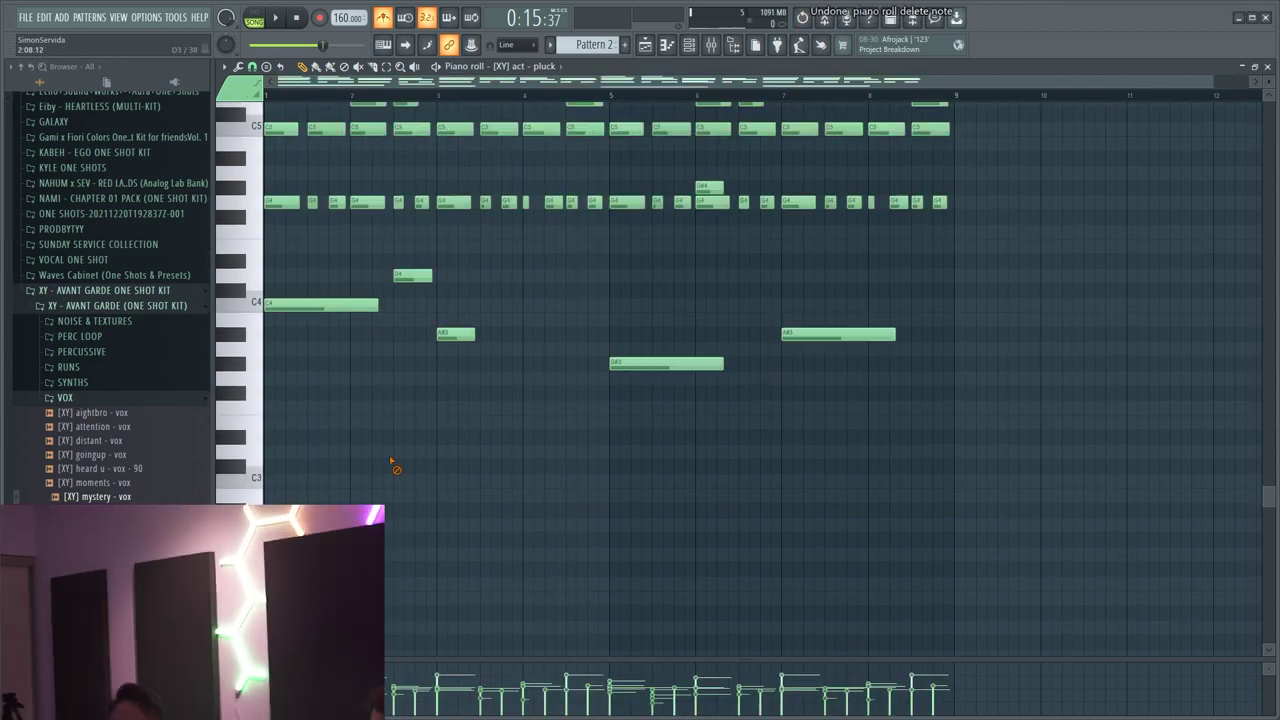
{"action": "left_click", "coordinate": [285, 438]}
{"action": "right_click", "coordinate": [321, 440]}
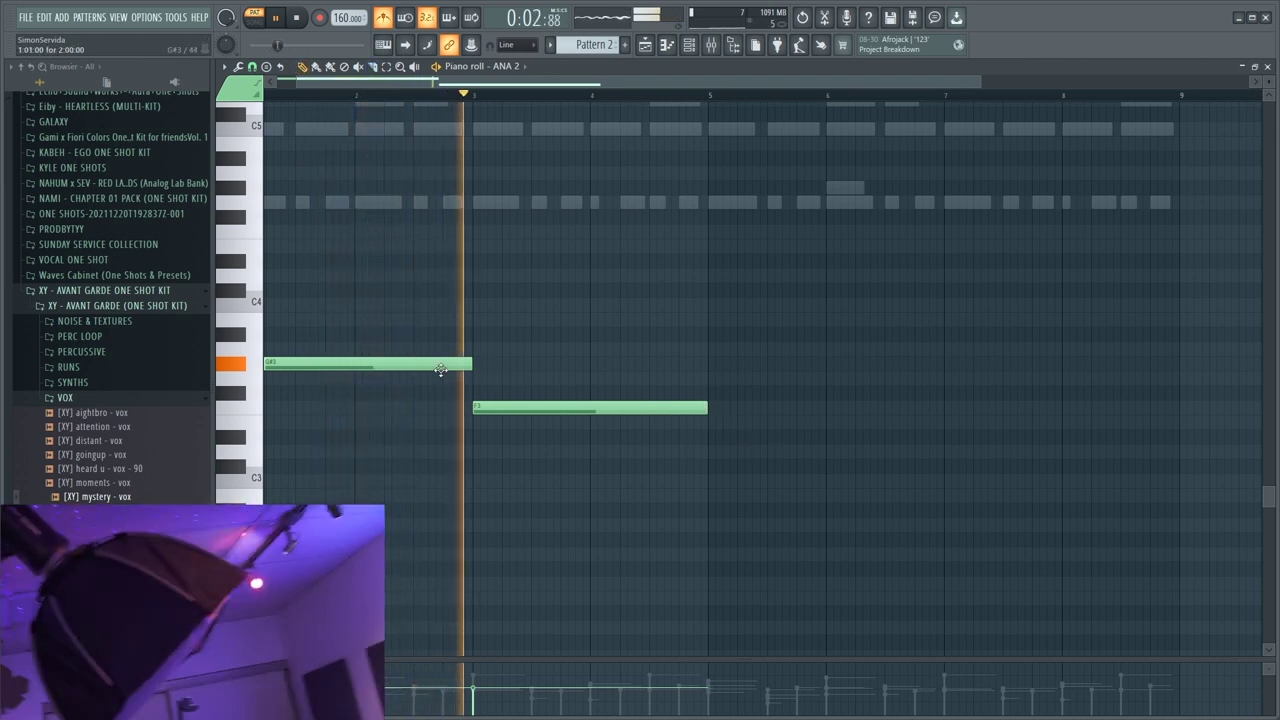
- Add two-bar notes to the ANA 2 part: G#3 at bar 5 and G3 at bar 7
{"action": "left_click", "coordinate": [712, 362]}
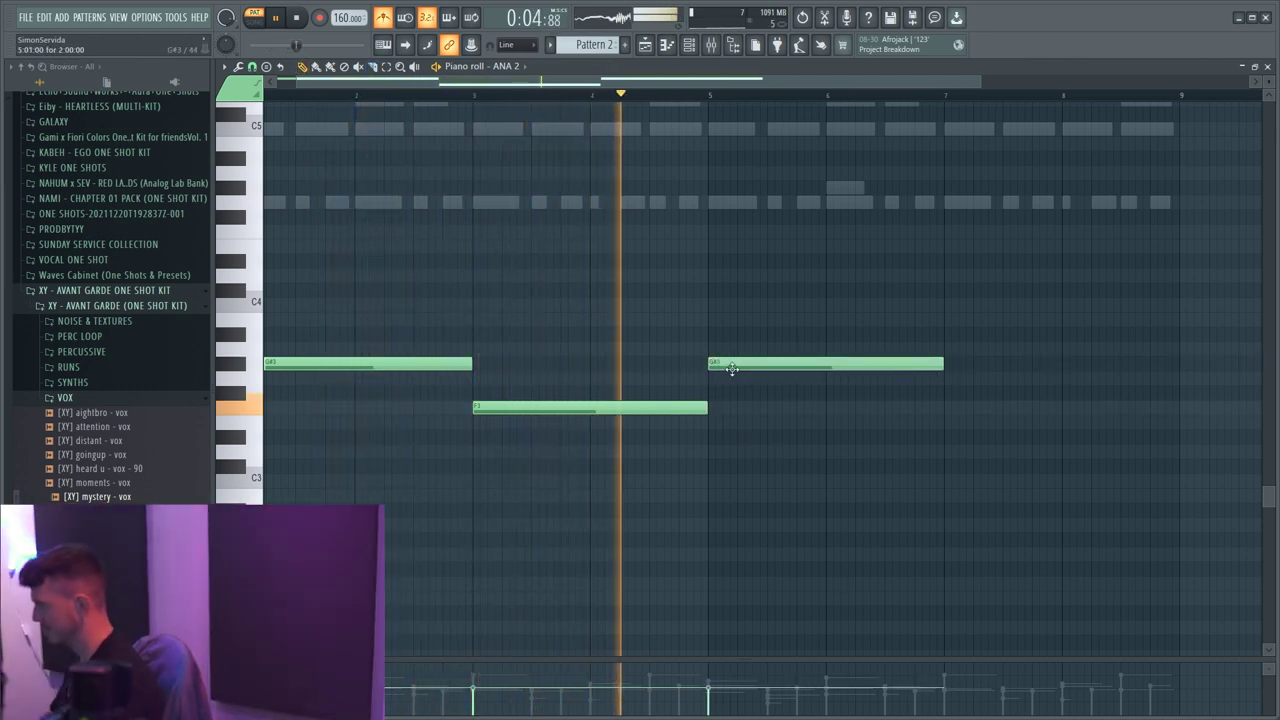
{"action": "scroll", "coordinate": [848, 419], "scroll_direction": "down", "scroll_amount": 2}
{"action": "scroll", "coordinate": [846, 418], "scroll_direction": "up", "scroll_amount": 4}
{"action": "scroll", "coordinate": [763, 385], "scroll_direction": "down", "scroll_amount": 1}
{"action": "left_click_drag", "start_coordinate": [548, 363], "coordinate": [785, 379]}
- Replay the ANA 2 line and place a two-bar C4 note at bar 5 in place of the G#3
{"action": "left_click", "coordinate": [425, 97]}
{"action": "scroll", "coordinate": [531, 534], "scroll_direction": "down", "scroll_amount": 2}
{"action": "key", "text": "space"}
{"action": "key", "text": "space"}
{"action": "left_click", "coordinate": [598, 303]}
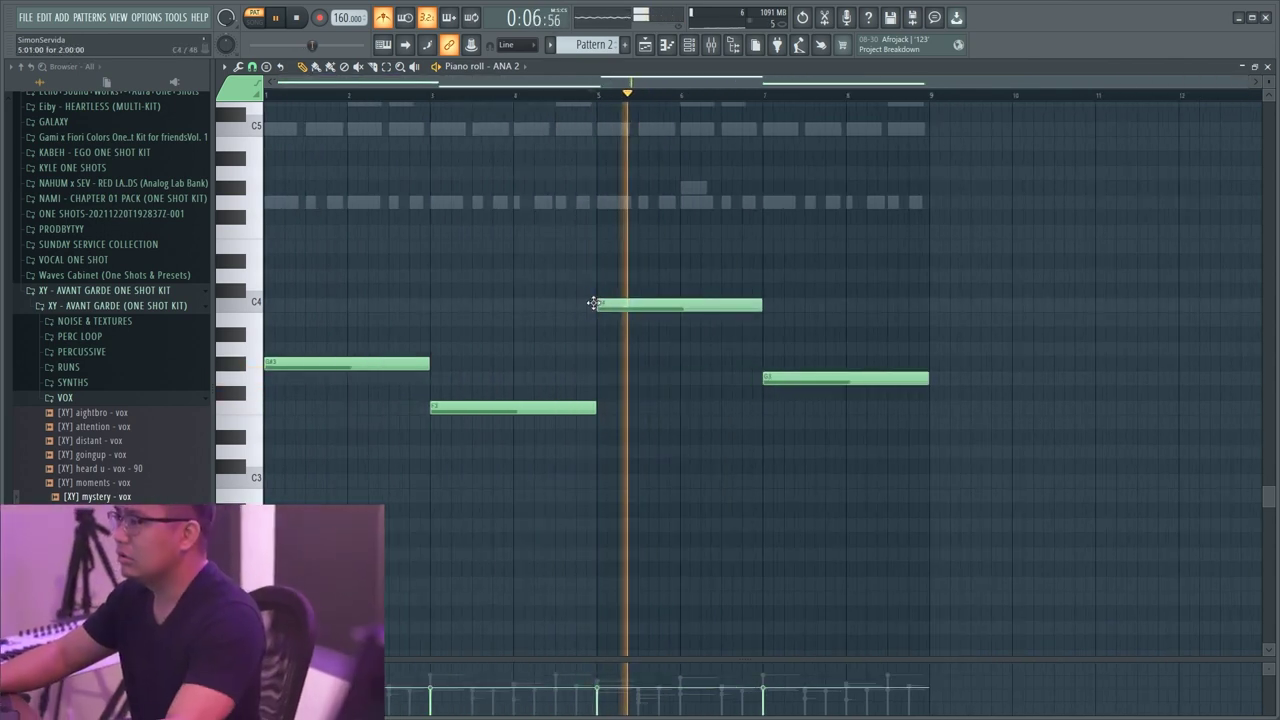
- Select all the ANA 2 notes and open the [XY] bold - synth channel from the channel rack
{"action": "scroll", "coordinate": [655, 150], "scroll_direction": "up", "scroll_amount": 1}
{"action": "key", "text": "ctrl+a"}
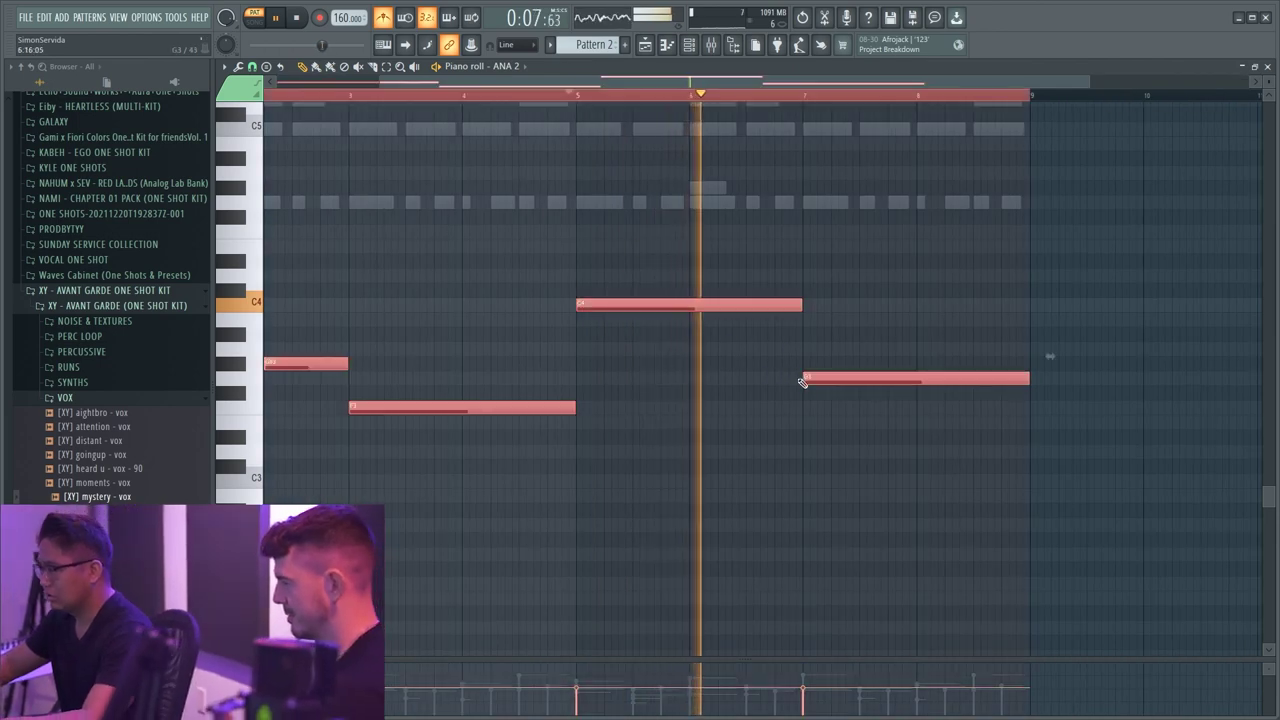
{"action": "scroll", "coordinate": [1043, 410], "scroll_direction": "up", "scroll_amount": 1}
{"action": "key", "text": "F6"}
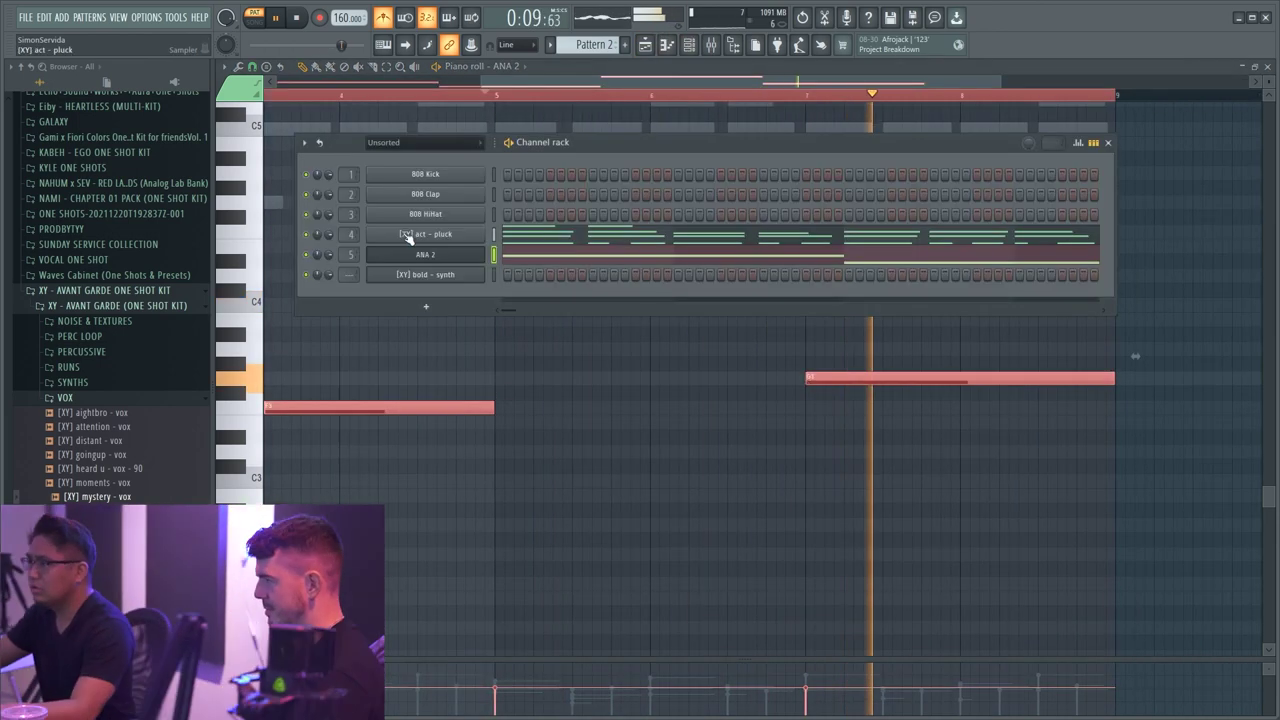
{"action": "left_click", "coordinate": [459, 273]}
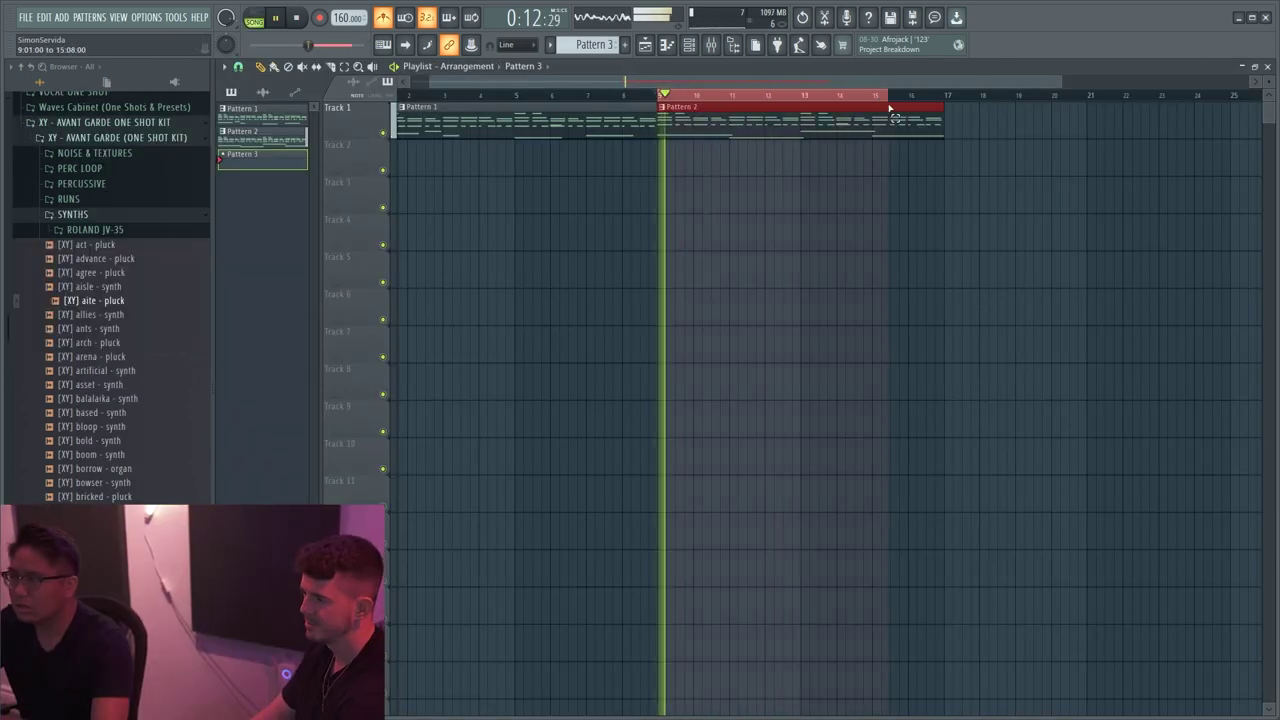
- Extend the playlist's loop selection to the end of the Pattern 2 clip at bar 17, and show the channel rack
{"action": "left_click_drag", "start_coordinate": [889, 108], "coordinate": [946, 108]}
{"action": "scroll", "coordinate": [663, 180], "scroll_direction": "up", "scroll_amount": 1}
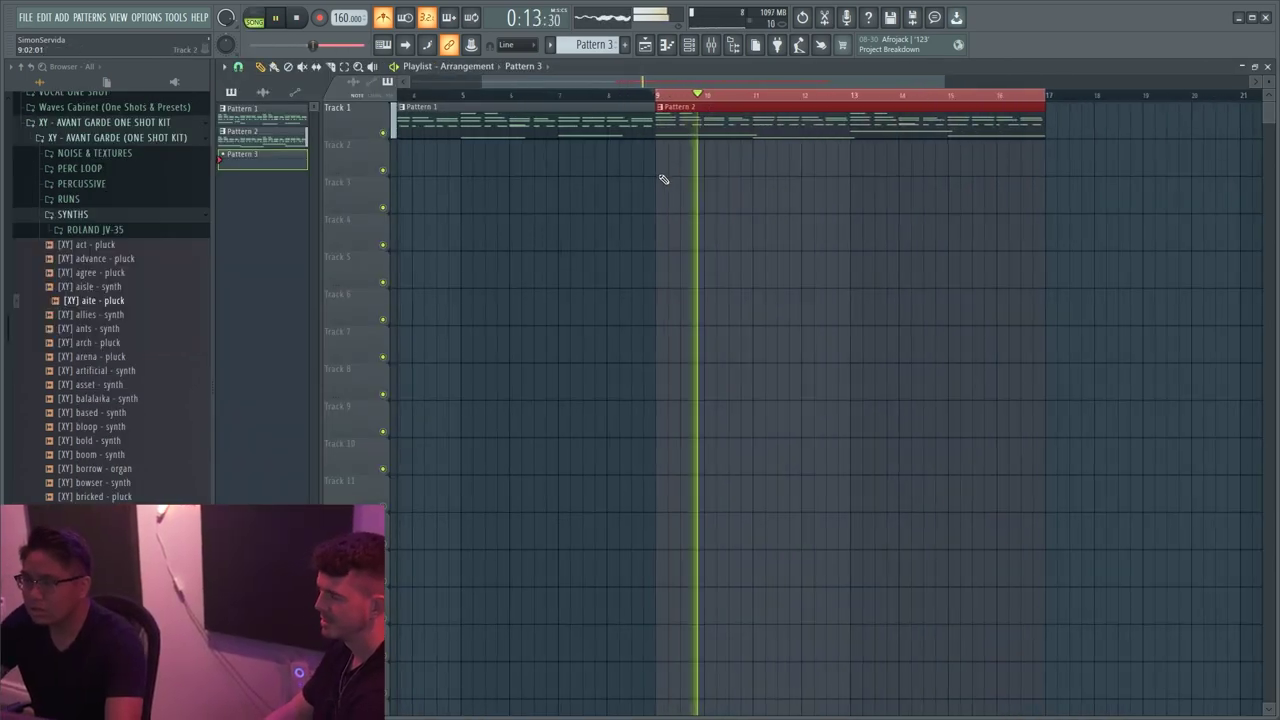
{"action": "left_click", "coordinate": [672, 165]}
{"action": "left_click", "coordinate": [694, 49]}
{"action": "left_click", "coordinate": [696, 50]}
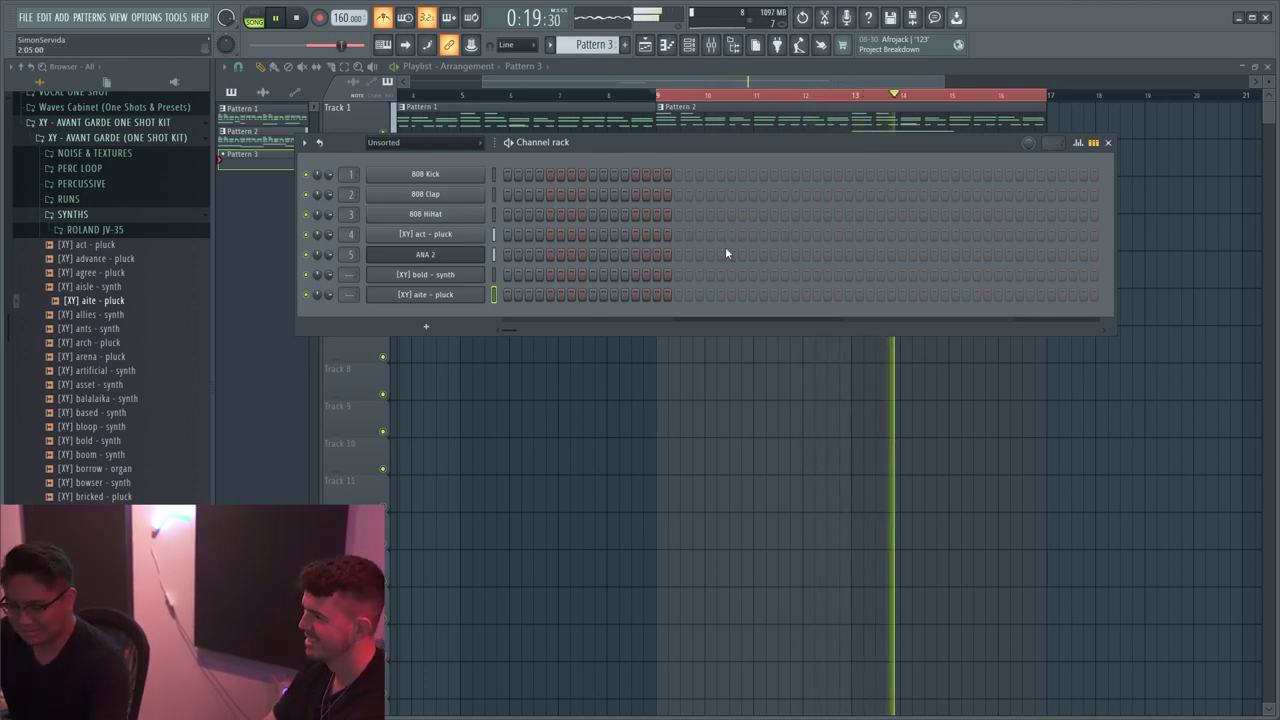
- Create a new pattern and add an [XY] aite - pluck hit on its first step
{"action": "key", "text": "F4"}
{"action": "key", "text": "Return"}
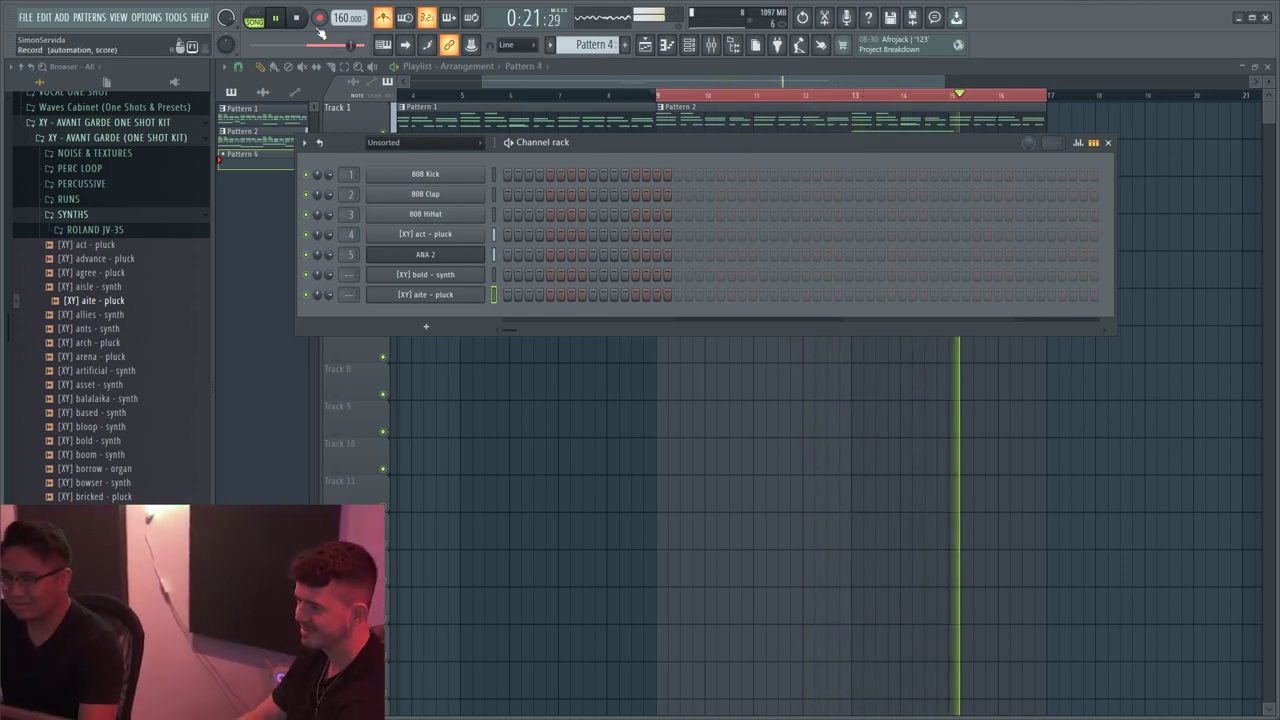
{"action": "left_click", "coordinate": [506, 295]}
{"action": "left_click", "coordinate": [506, 294]}
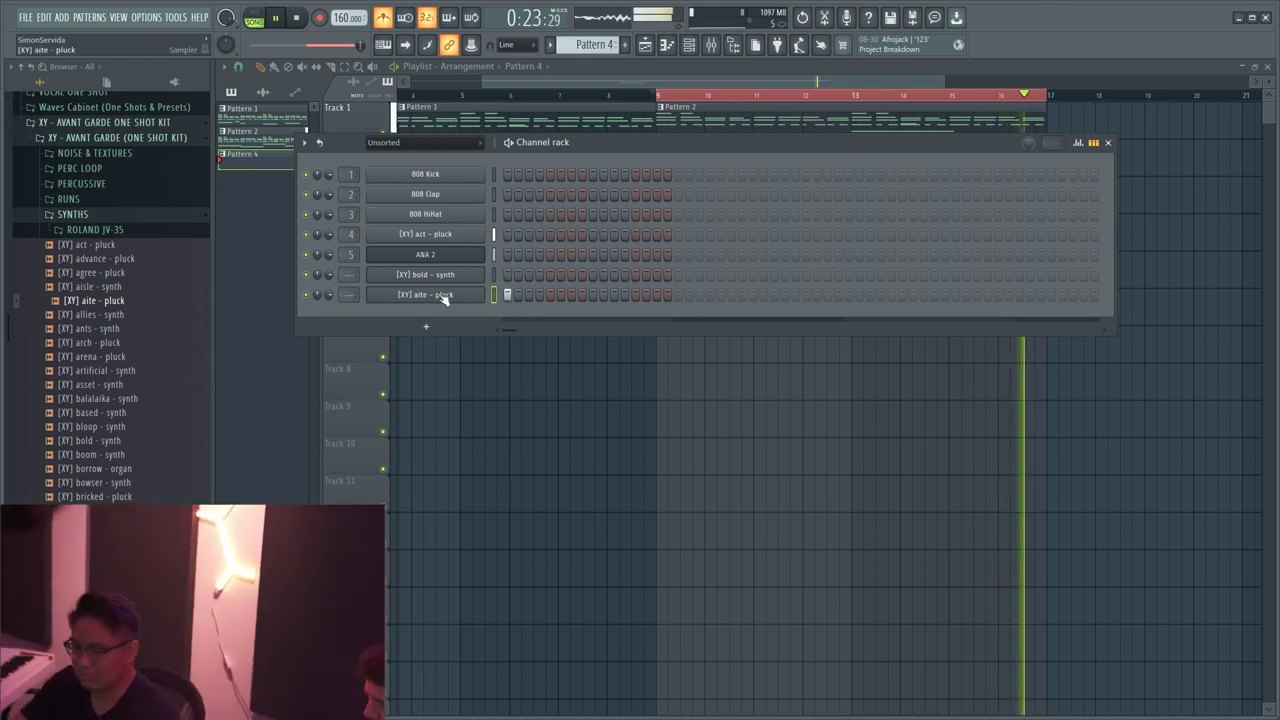
- Route the [XY] aite - pluck to mixer track 6 and place Pattern 4 on Track 2 at bars 9 and 13
{"action": "key", "text": "ctrl+l"}
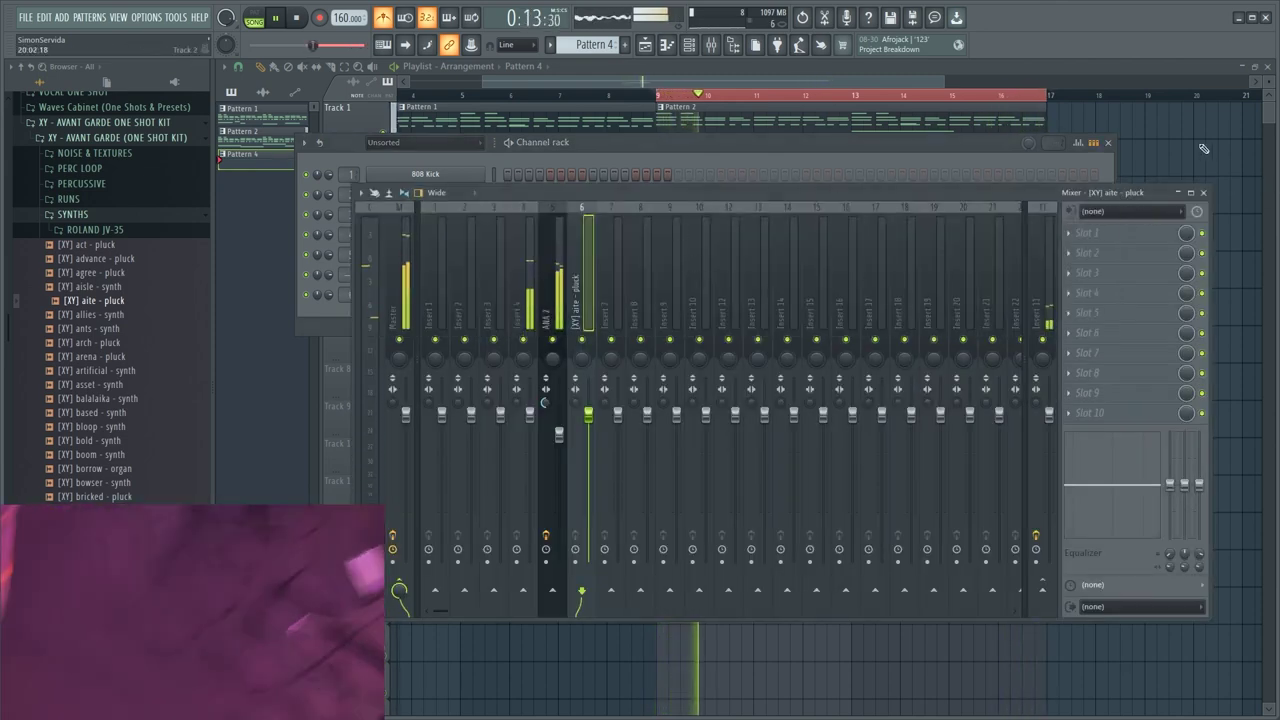
{"action": "key", "text": "F12"}
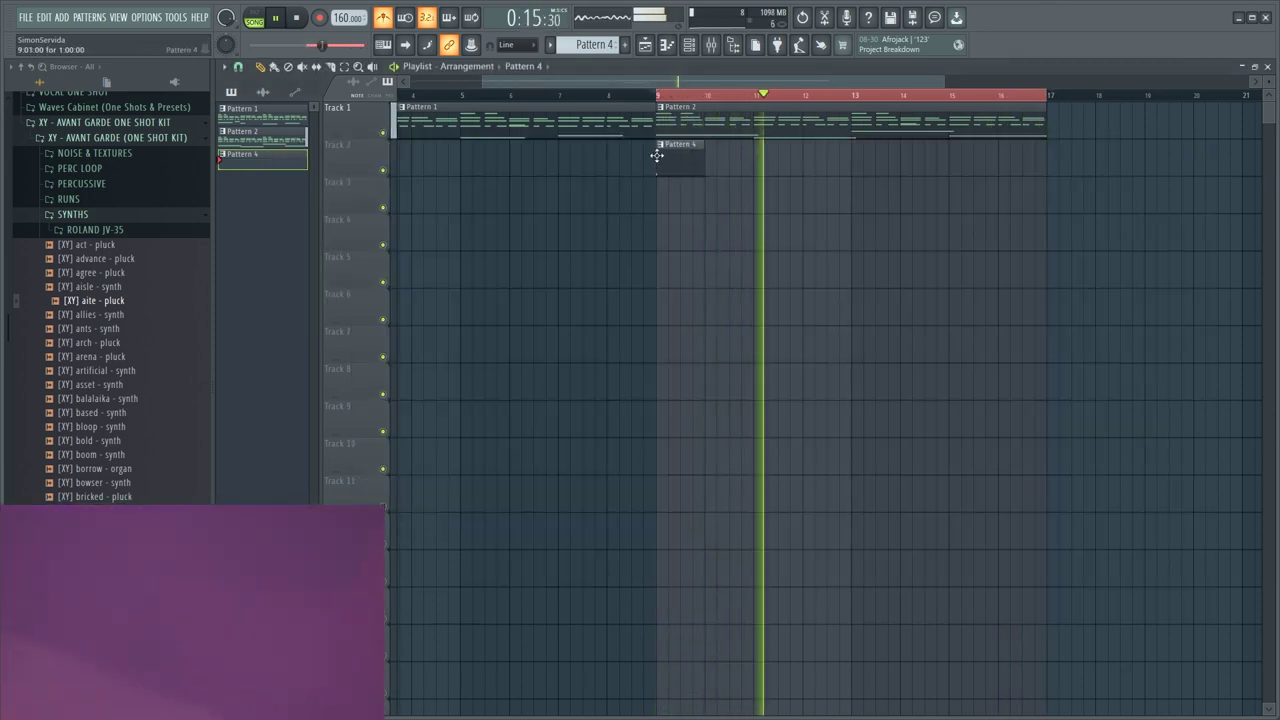
{"action": "left_click", "coordinate": [857, 150]}
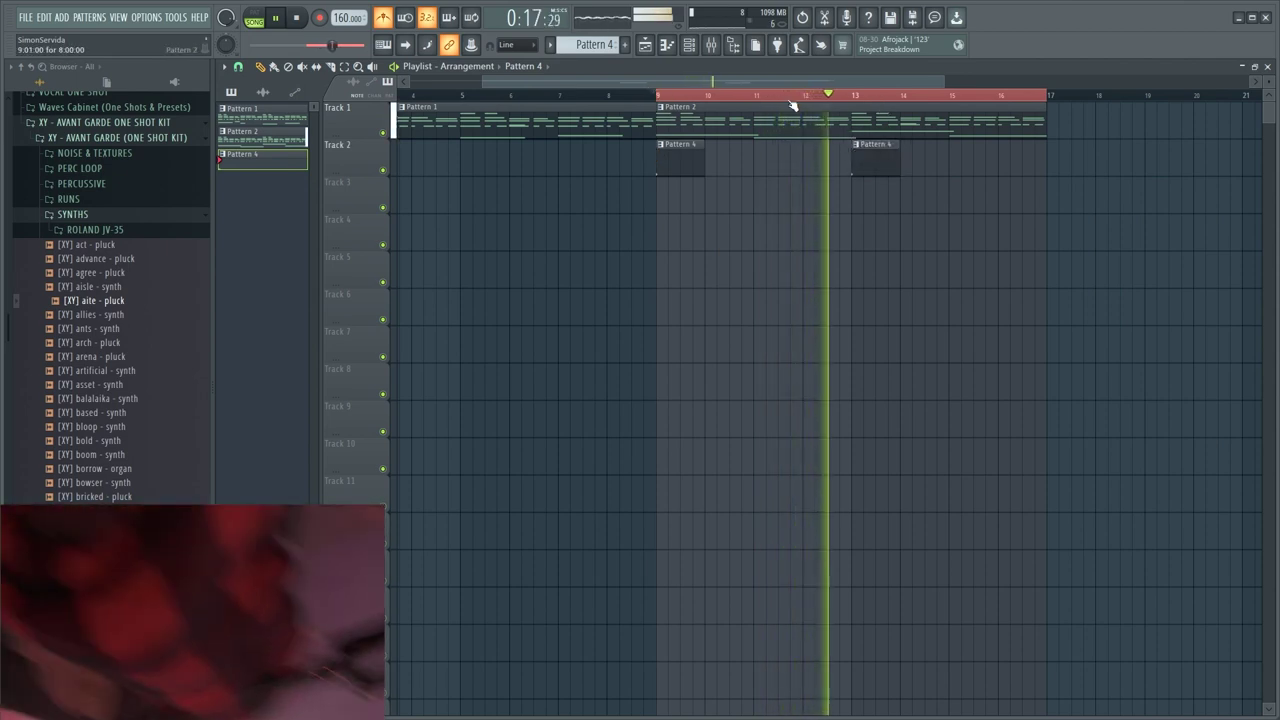
- Reassign the [XY] aite - pluck channel to mixer track 7
{"action": "key", "text": "F6"}
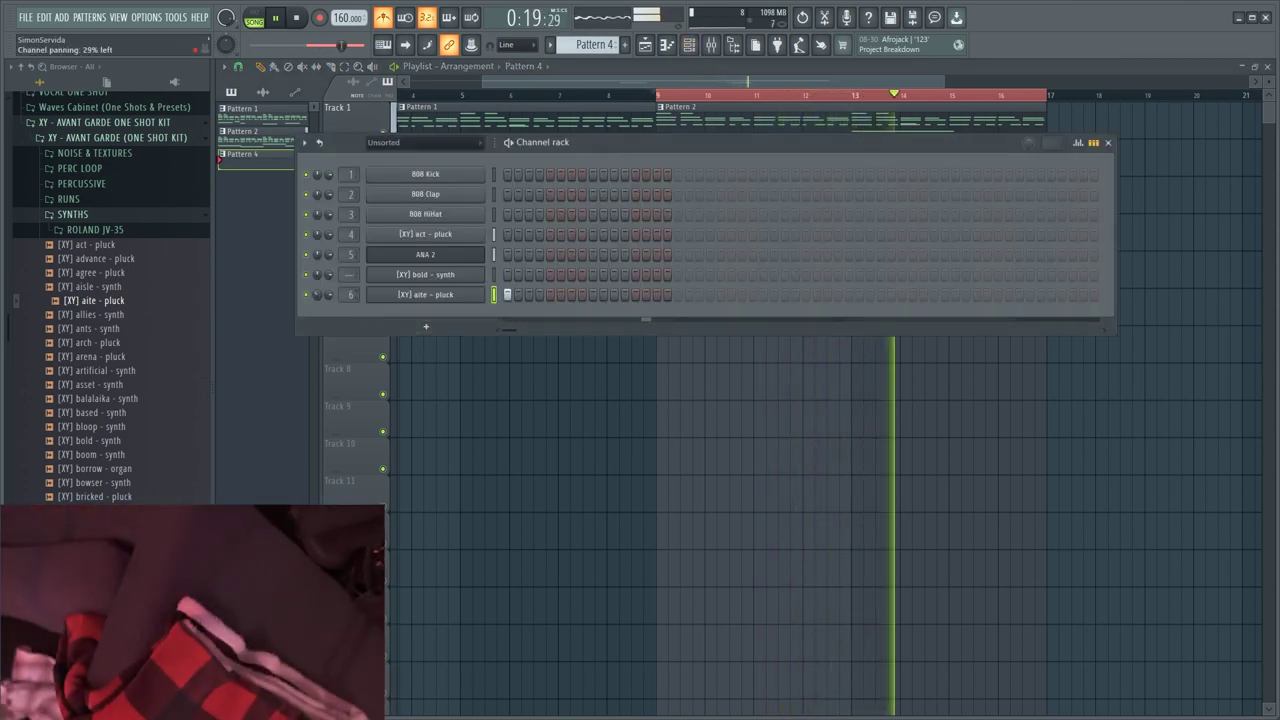
{"action": "key", "text": "ctrl+l"}
{"action": "left_click", "coordinate": [968, 359]}
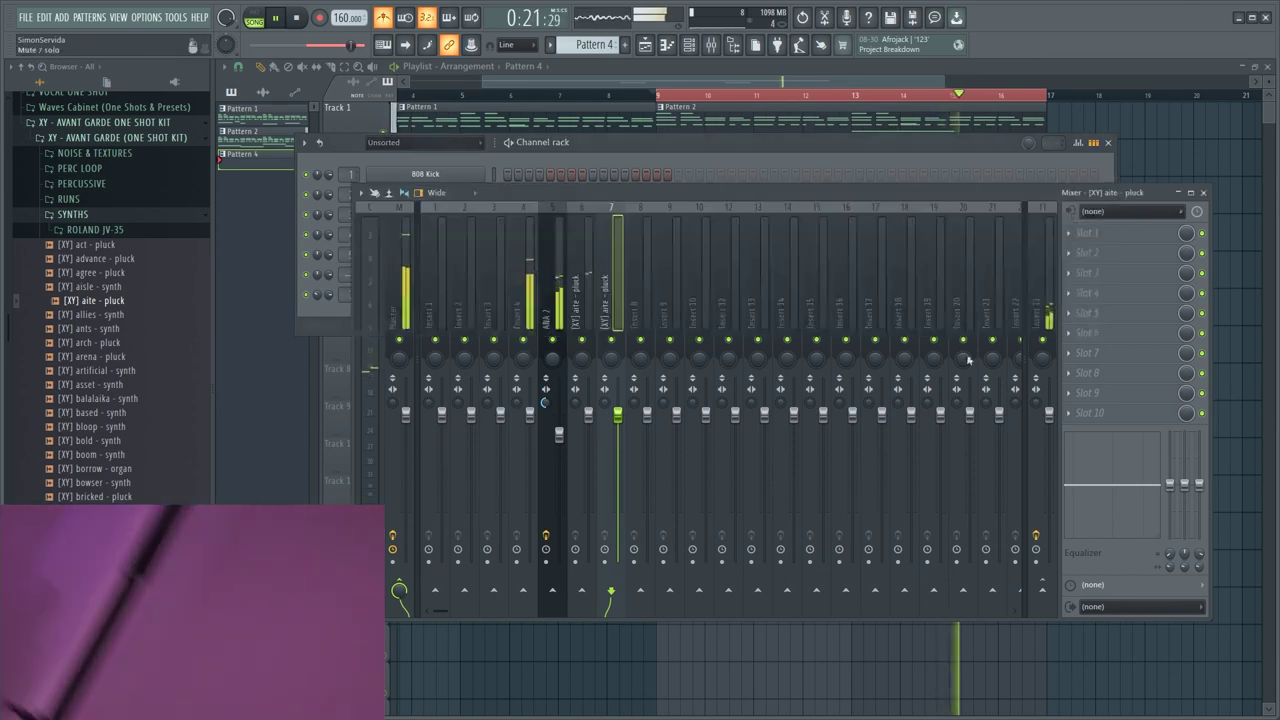
{"action": "left_click", "coordinate": [1097, 301]}
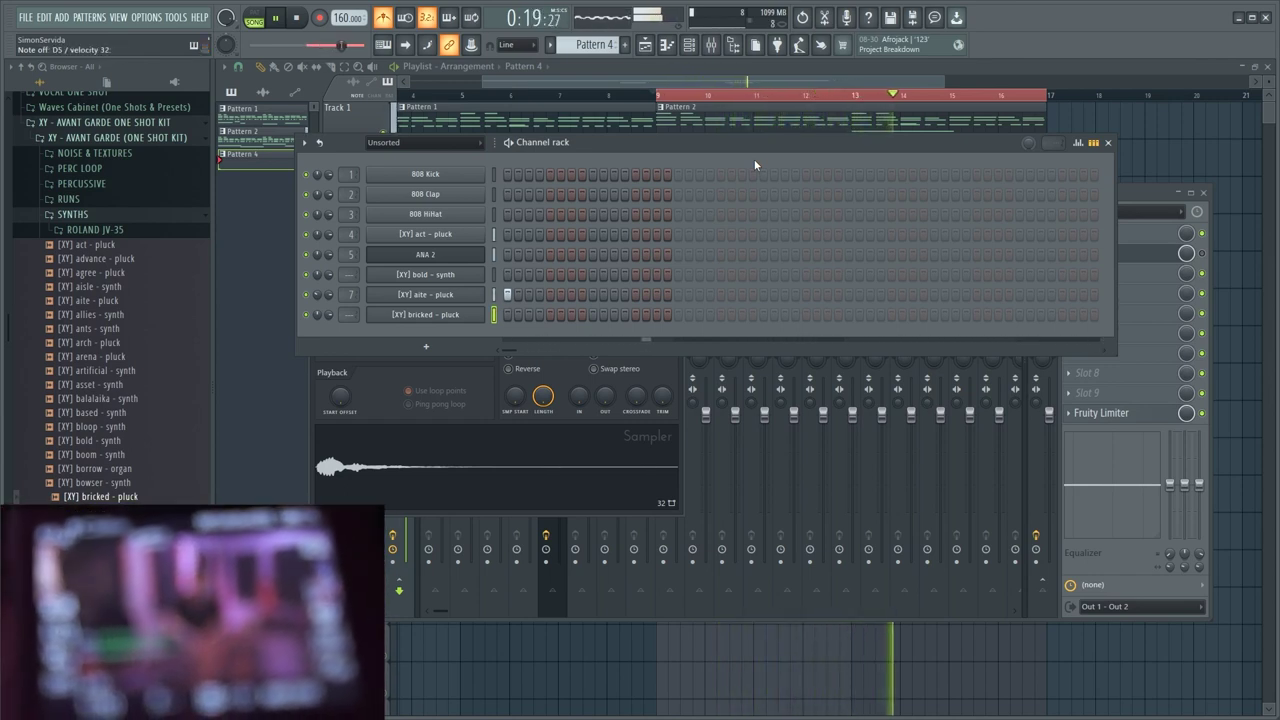
- Load EchoBoyJr into effect slot 2 of the [XY] bricked - pluck mixer track
{"action": "left_click", "coordinate": [1149, 193]}
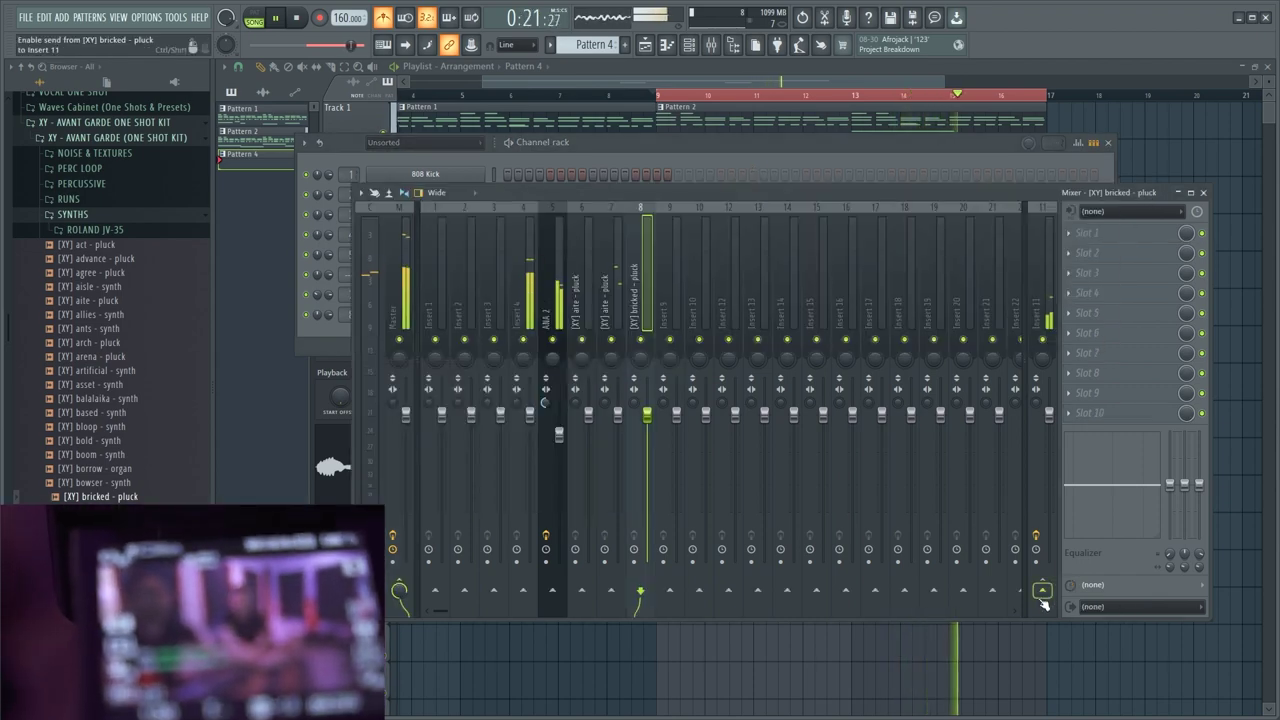
{"action": "left_click", "coordinate": [1070, 253]}
{"action": "mouse_move", "coordinate": [1086, 270]}
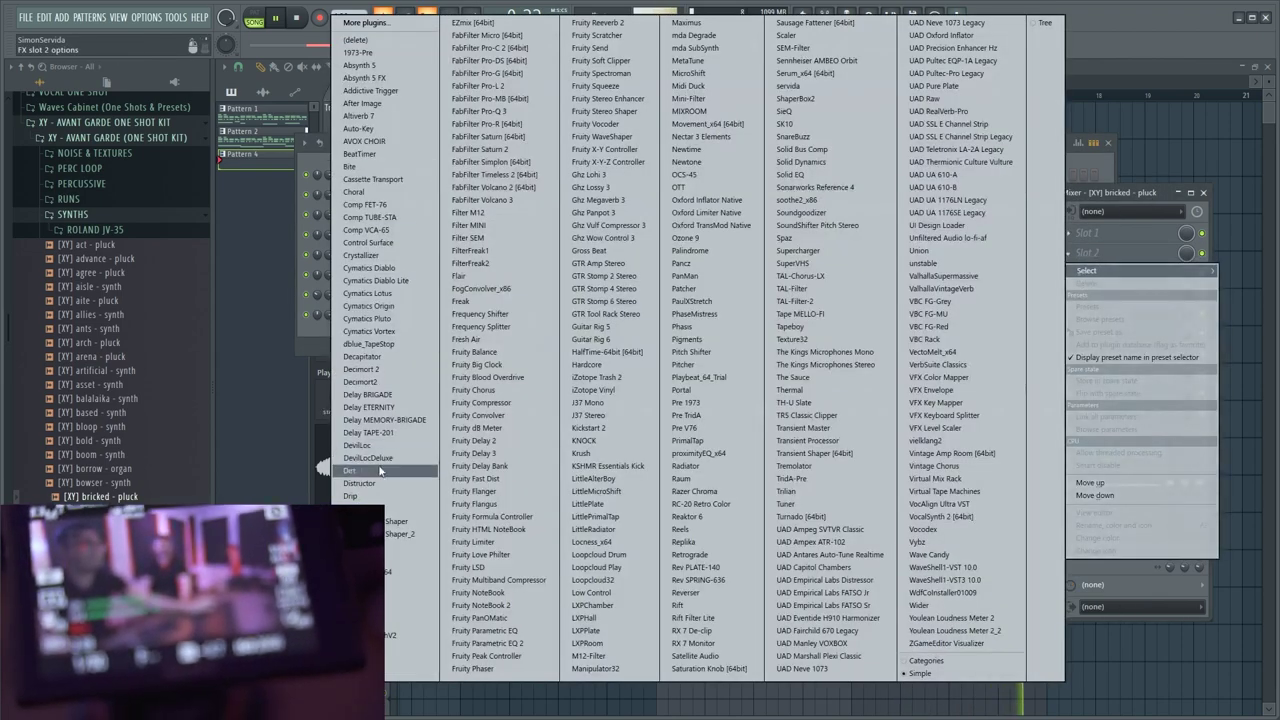
{"action": "left_click", "coordinate": [405, 559]}
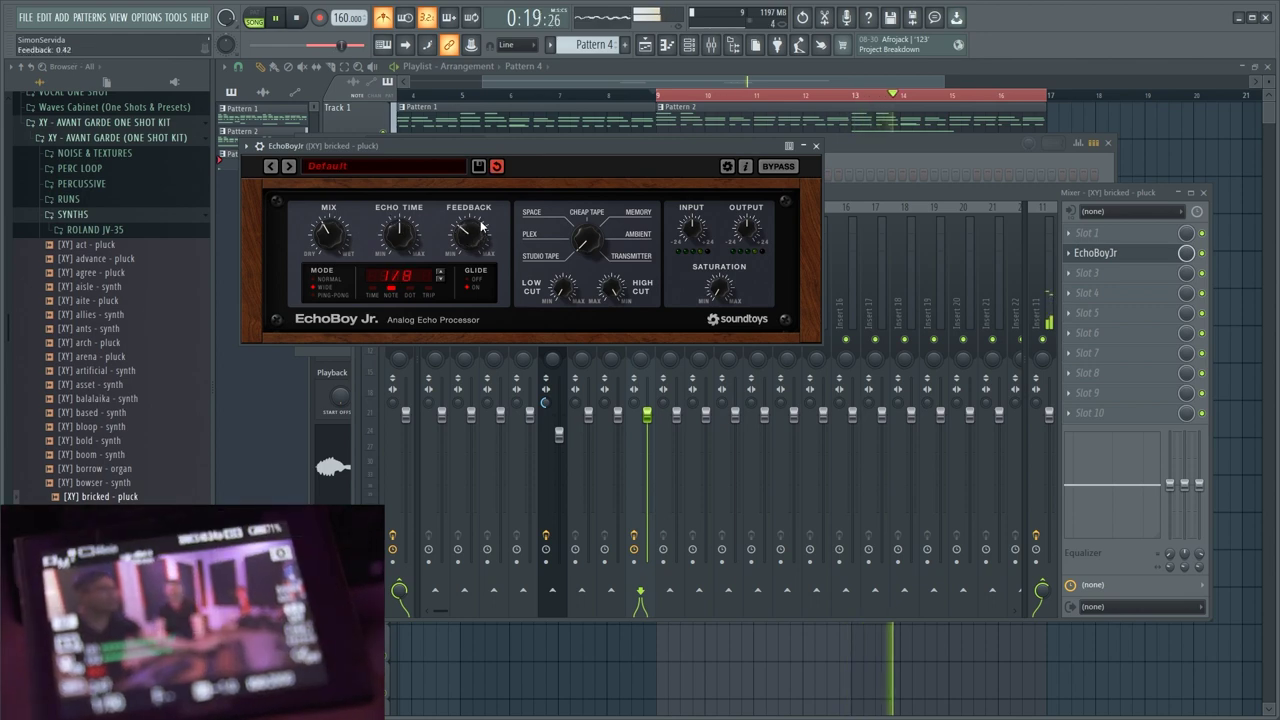
{"action": "left_click", "coordinate": [883, 199]}
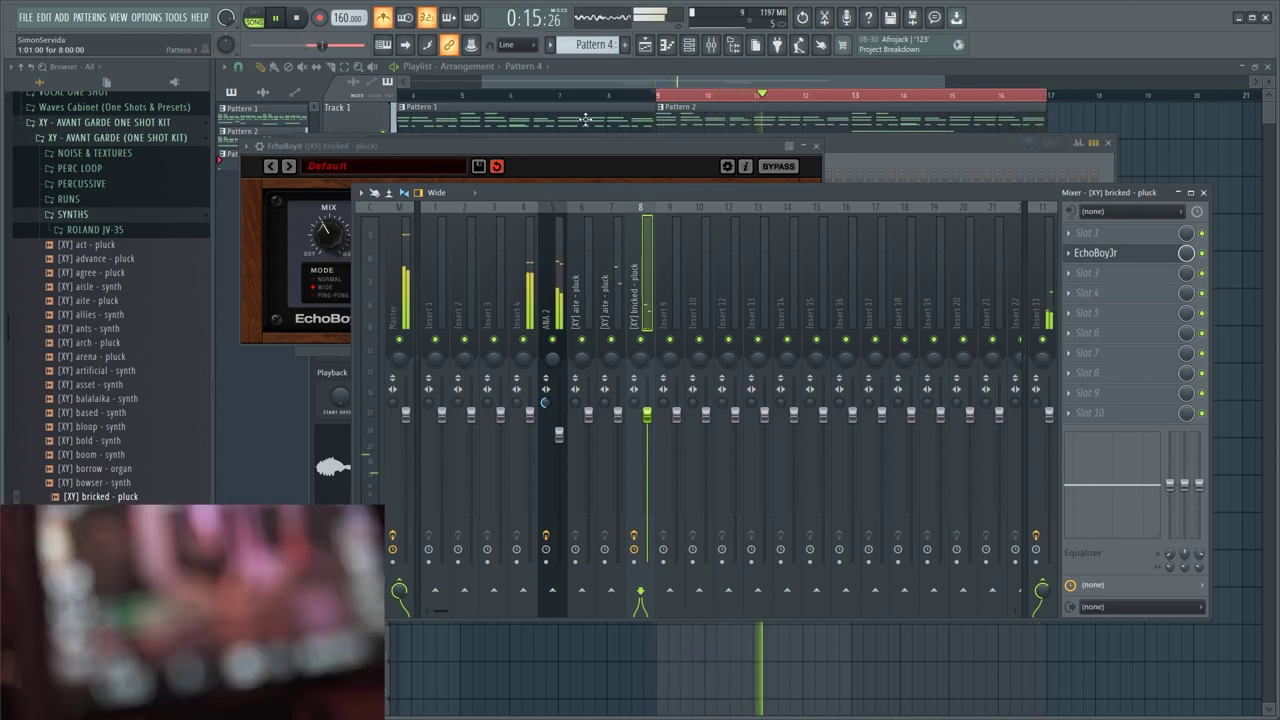
- Open the [XY] bricked - pluck sampler settings and raise the boost in its precomputed effects
{"action": "left_click", "coordinate": [899, 147]}
{"action": "left_click", "coordinate": [443, 314]}
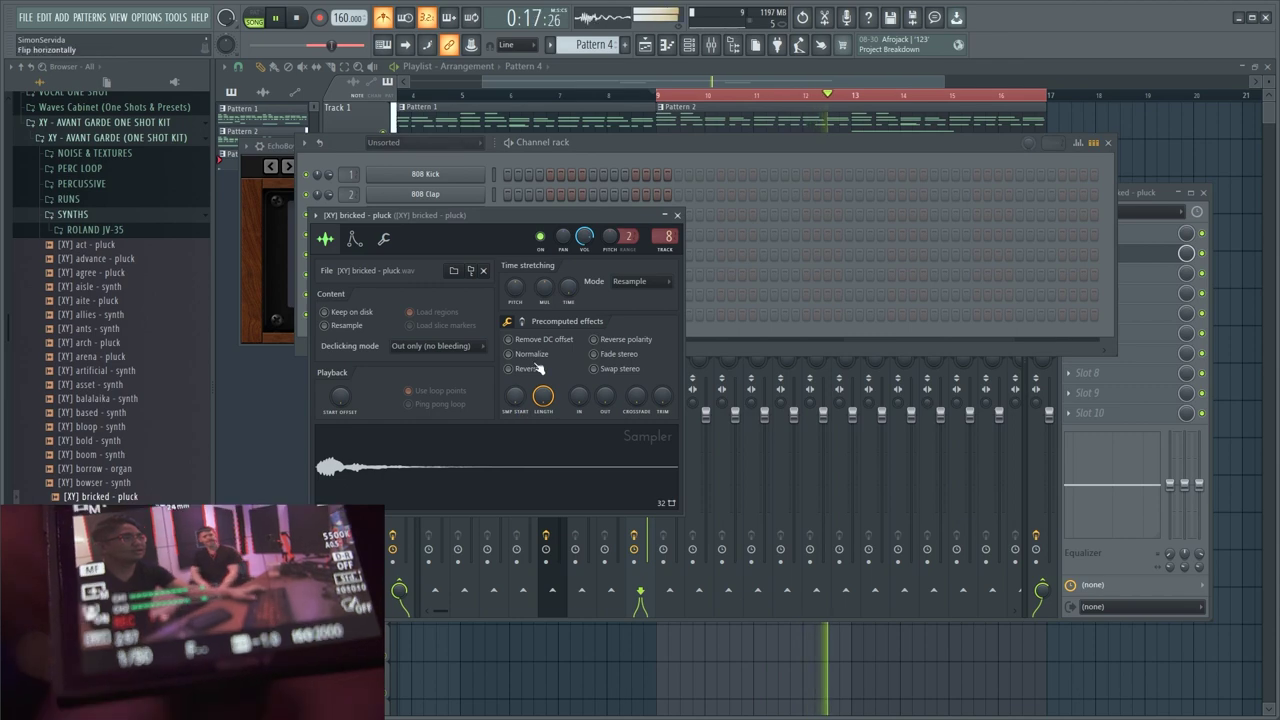
{"action": "left_click", "coordinate": [521, 321]}
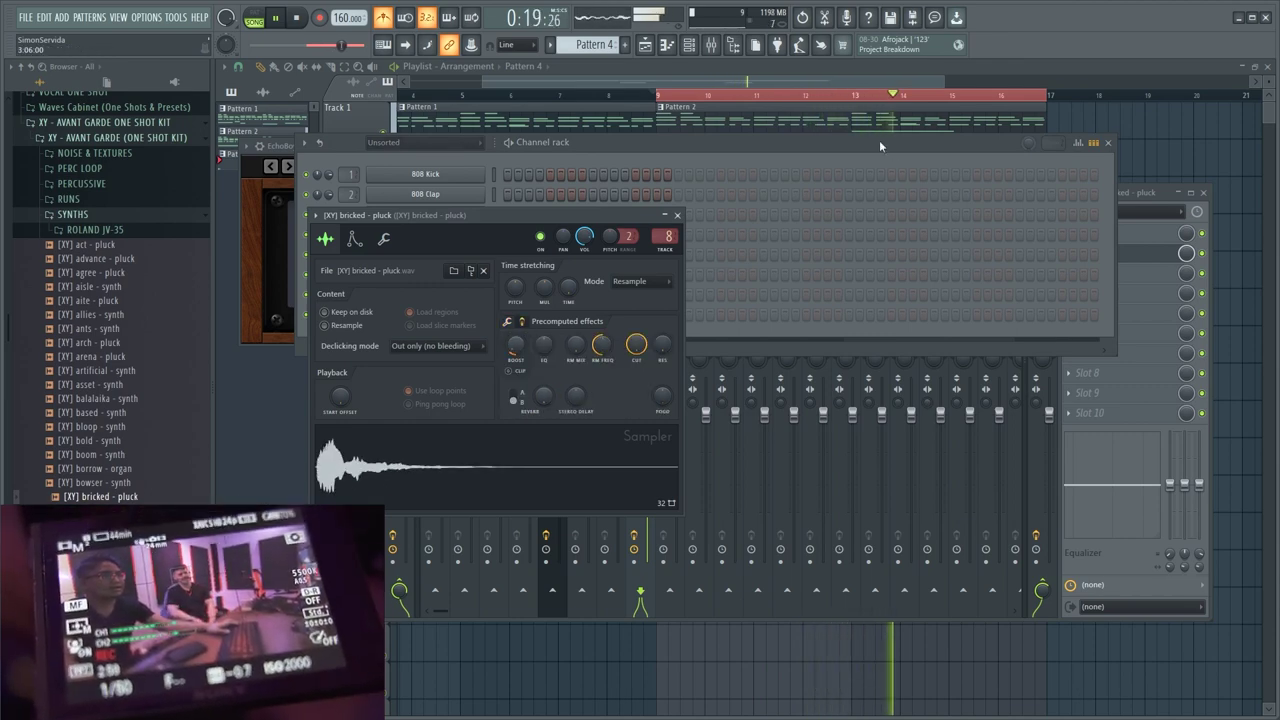
- Load Edison into effect slot 4 of the [XY] bricked - pluck mixer track to record the part
{"action": "left_click", "coordinate": [879, 146]}
{"action": "left_click", "coordinate": [1154, 190]}
{"action": "left_click", "coordinate": [1100, 292]}
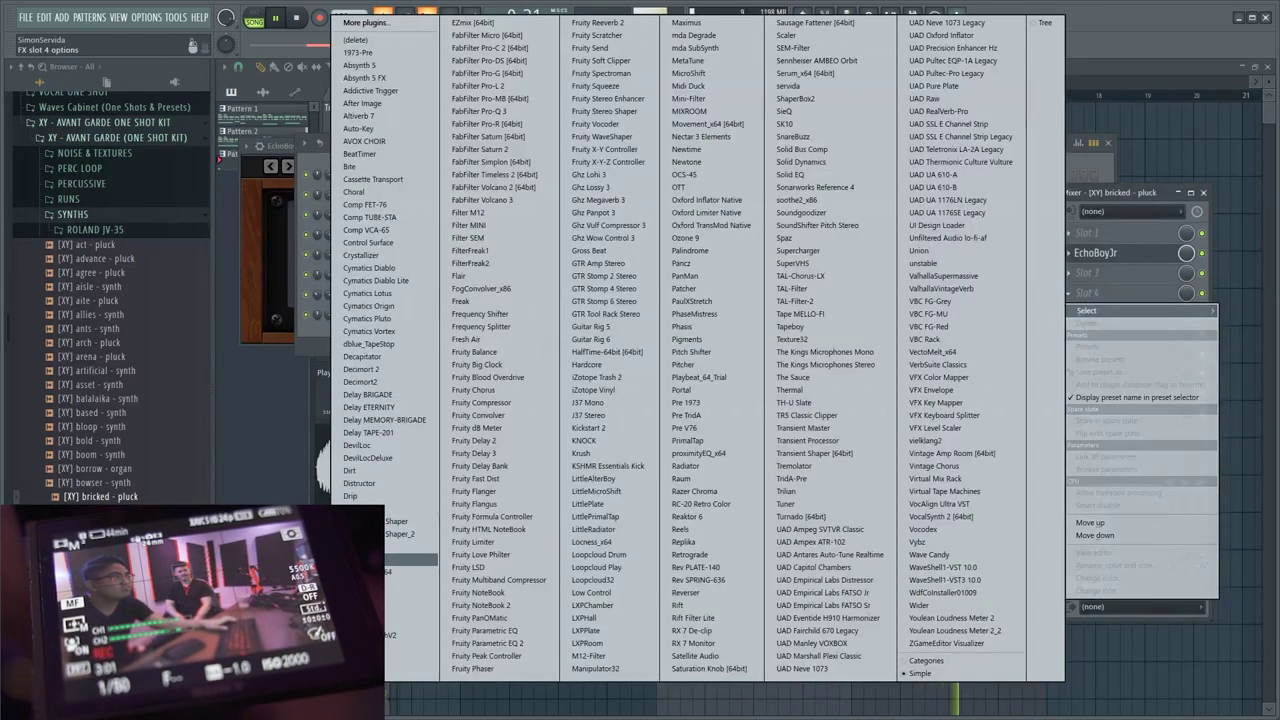
{"action": "left_click", "coordinate": [386, 585]}
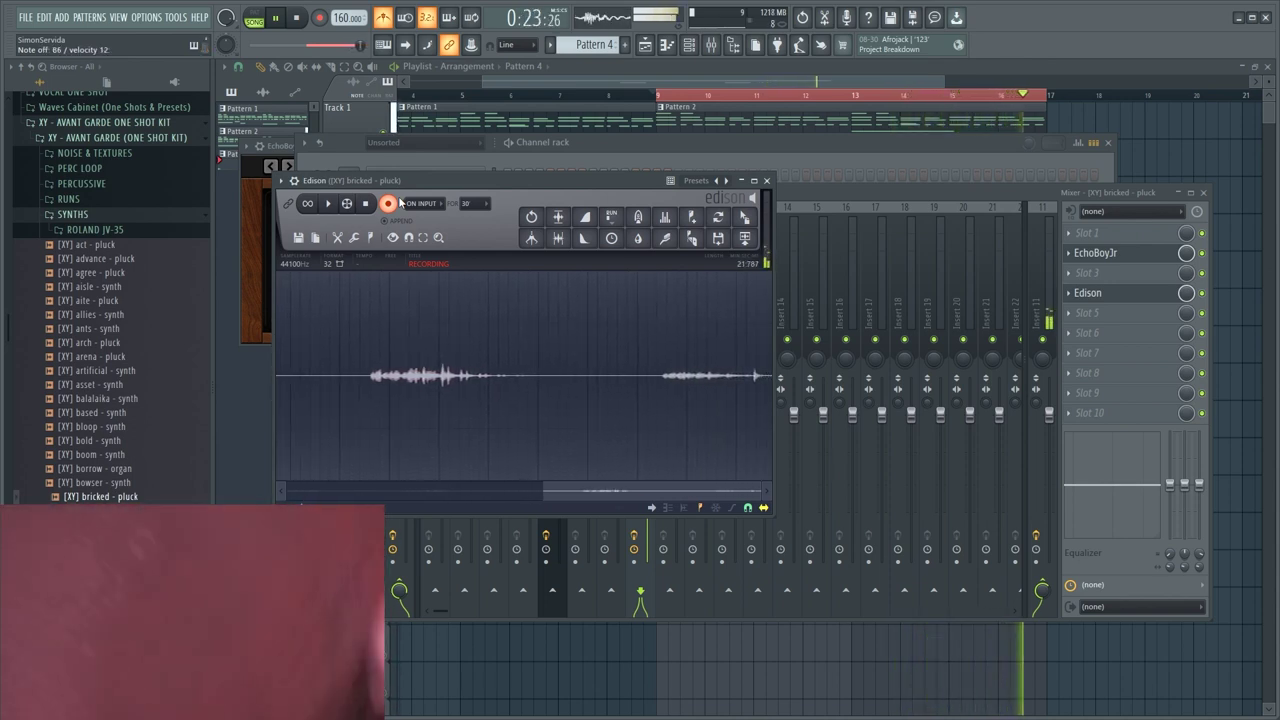
- Stop the Edison recording and place the recorded audio on playlist Track 4 starting at bar 9
{"action": "left_click", "coordinate": [389, 205]}
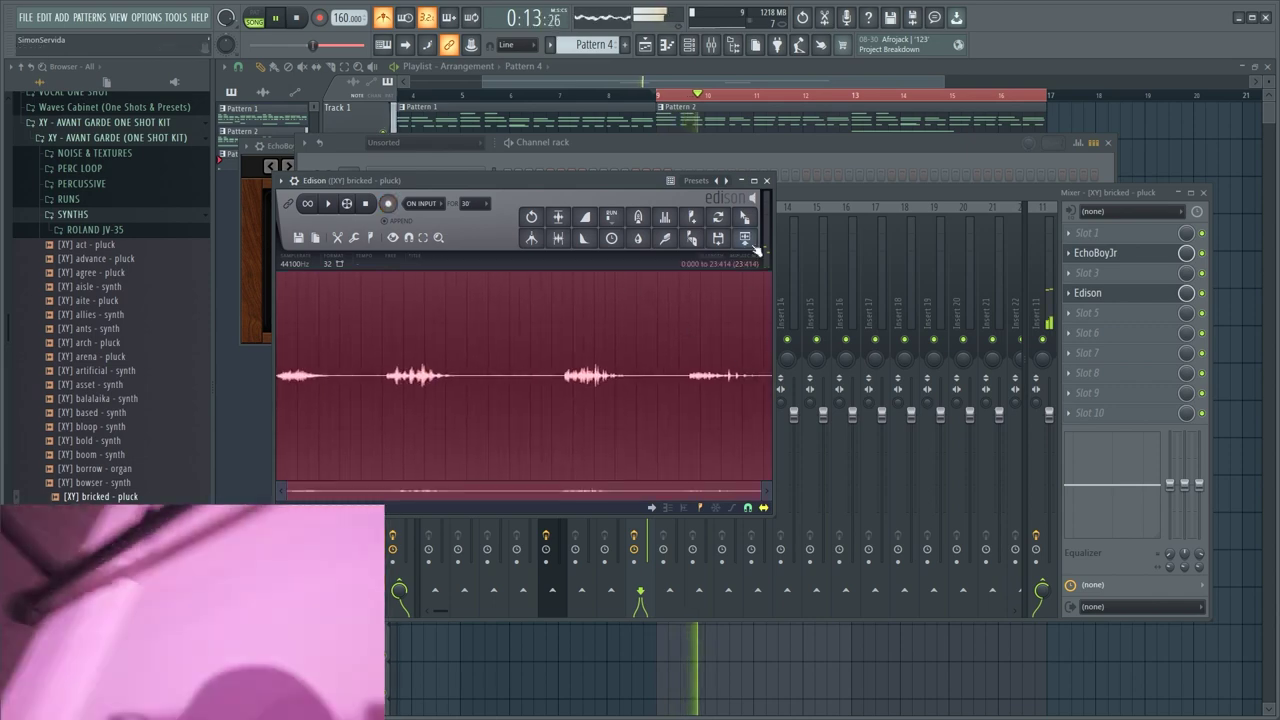
{"action": "left_click_drag", "start_coordinate": [746, 239], "coordinate": [880, 645]}
{"action": "left_click_drag", "start_coordinate": [925, 628], "coordinate": [717, 177]}
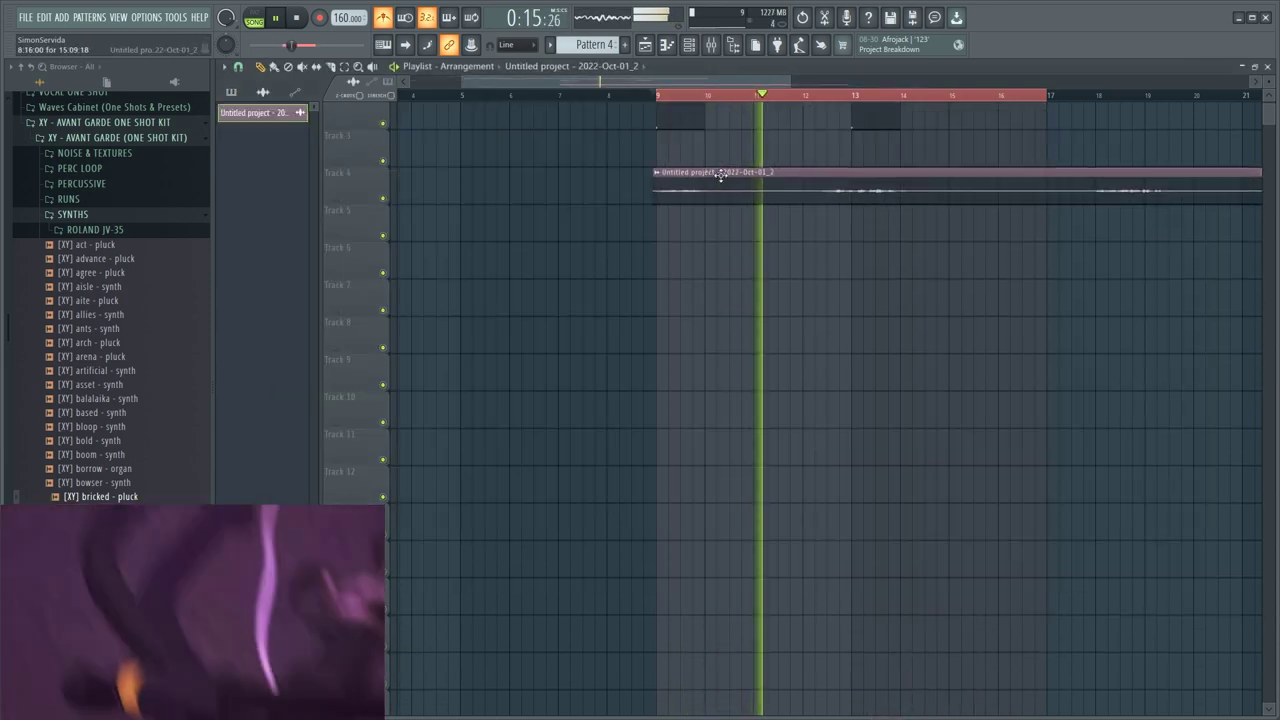
- Slice the recording on Track 4 at bars 11 and 12 and remove the section between the cuts
{"action": "scroll", "coordinate": [709, 194], "scroll_direction": "up", "scroll_amount": 3}
{"action": "key", "text": "c"}
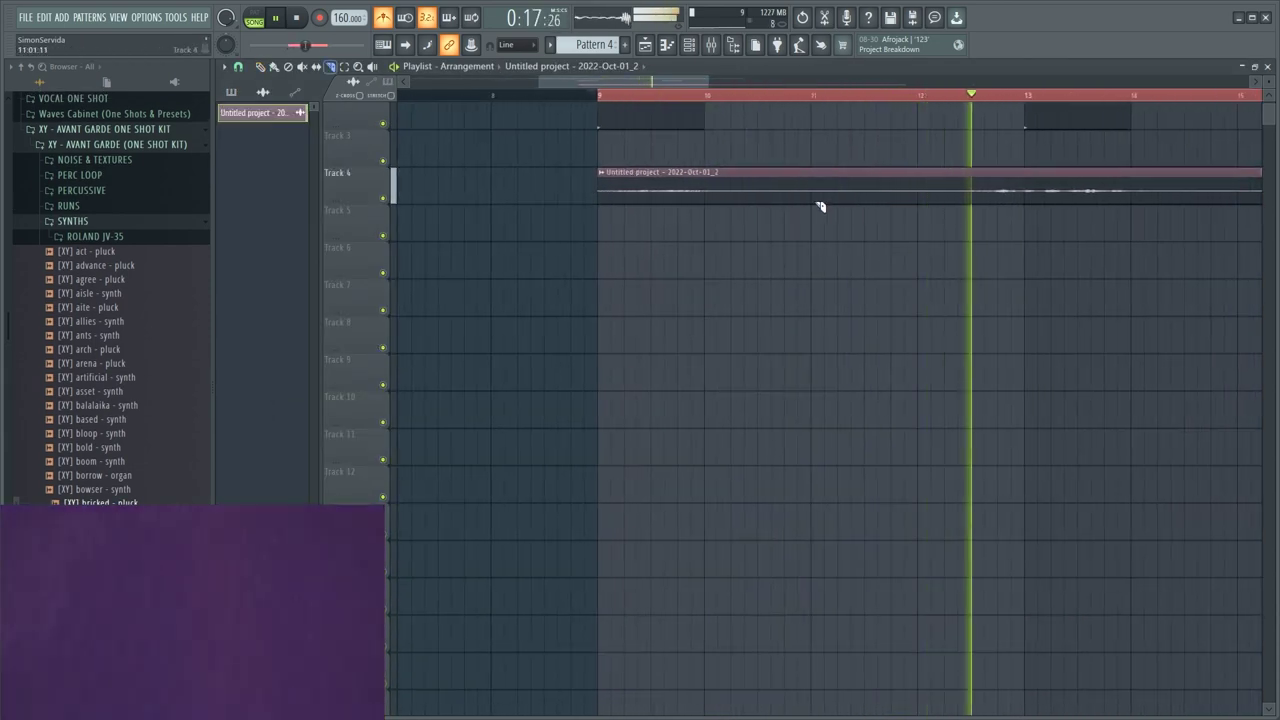
{"action": "left_click", "coordinate": [815, 196]}
{"action": "left_click_drag", "start_coordinate": [707, 191], "coordinate": [902, 197]}
{"action": "right_click", "coordinate": [902, 197]}
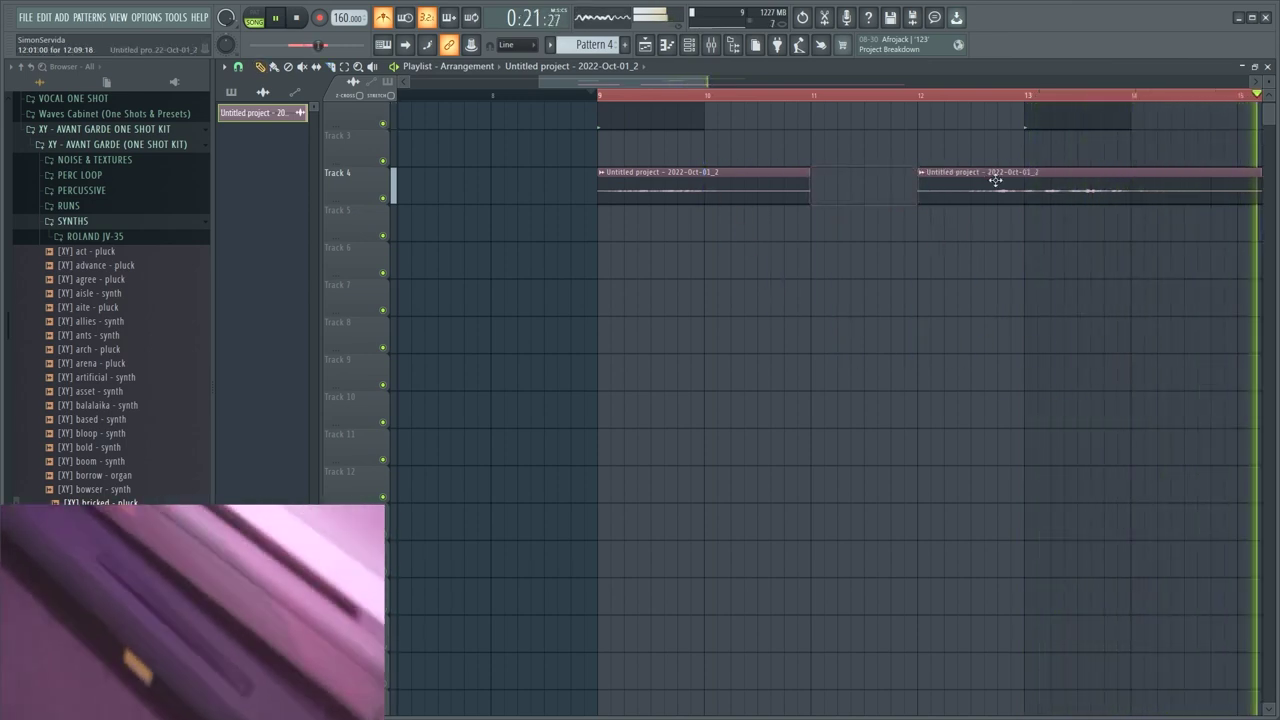
- Move the remaining part of the recording down to Track 5, starting at bar 13
{"action": "left_click_drag", "start_coordinate": [994, 177], "coordinate": [745, 204]}
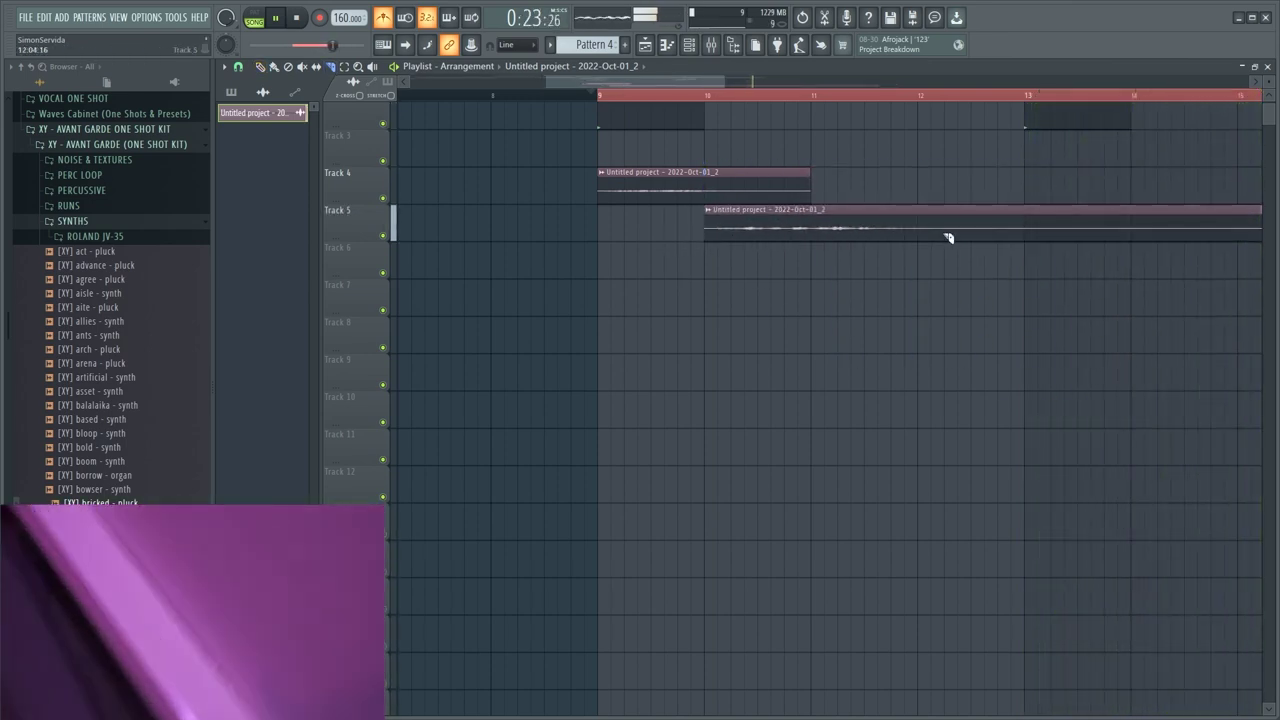
{"action": "scroll", "coordinate": [968, 311], "scroll_direction": "up", "scroll_amount": 1}
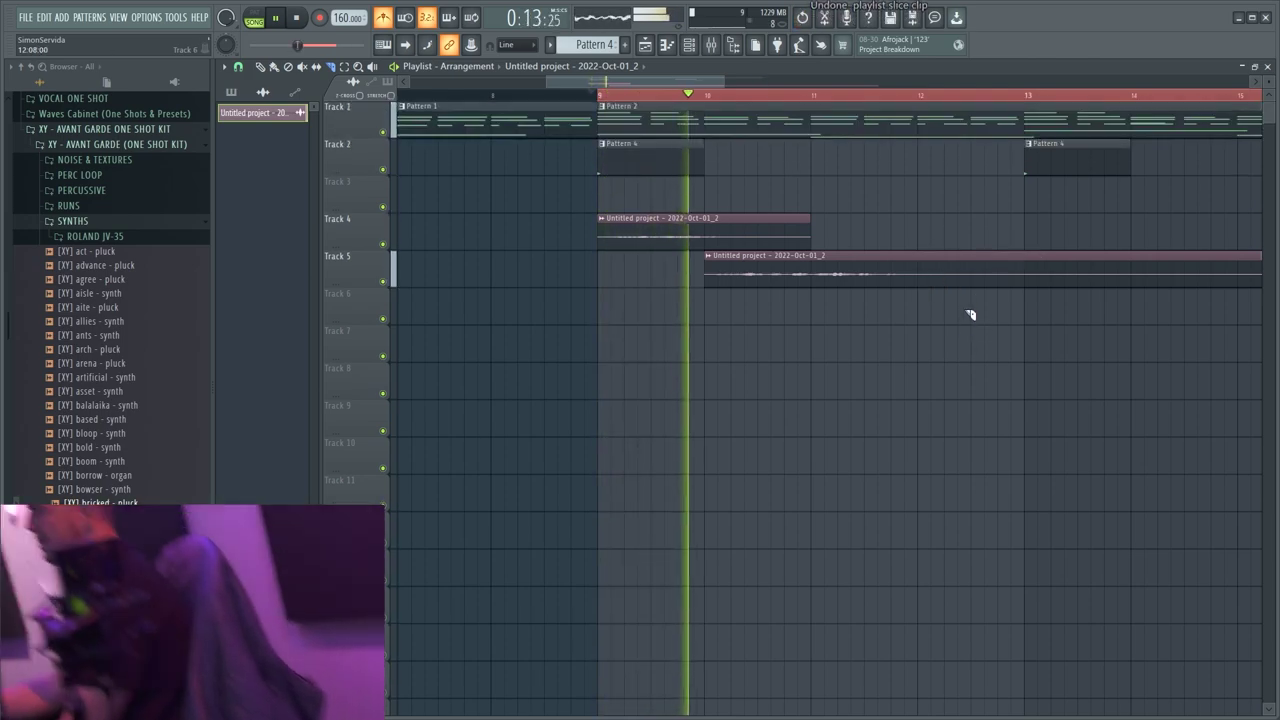
{"action": "scroll", "coordinate": [787, 302], "scroll_direction": "down", "scroll_amount": 2}
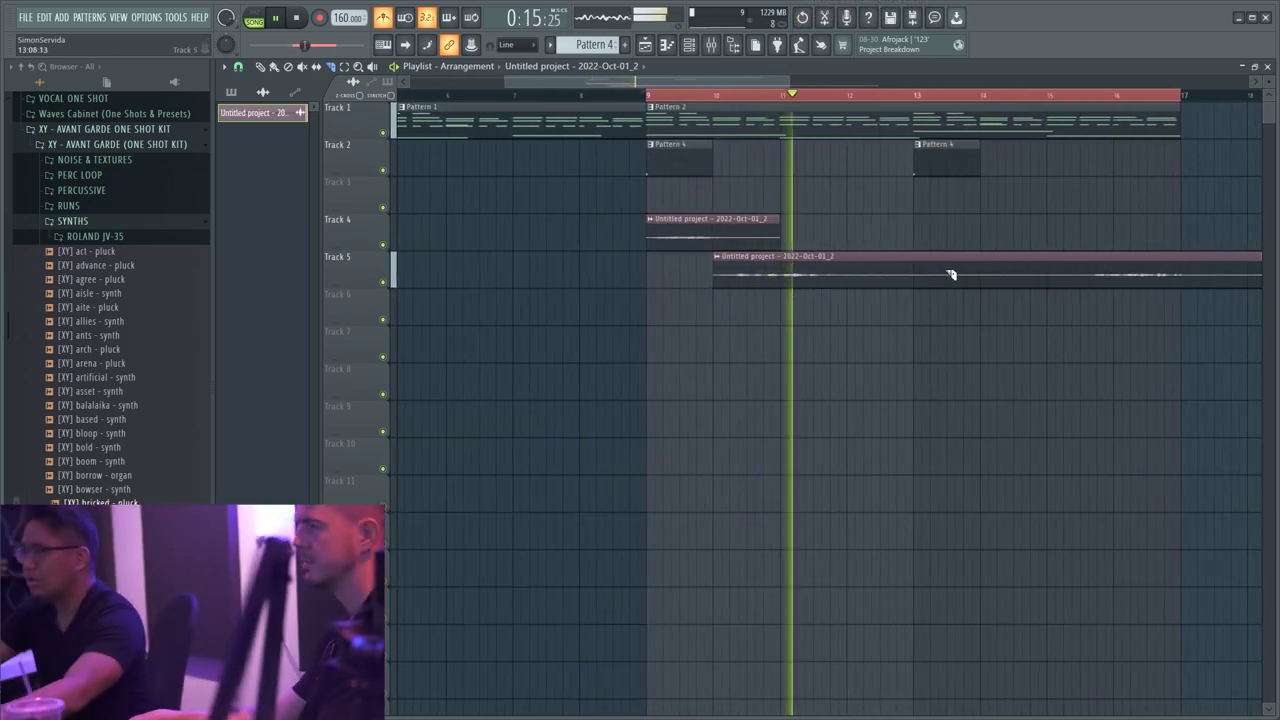
{"action": "left_click_drag", "start_coordinate": [785, 276], "coordinate": [987, 272]}
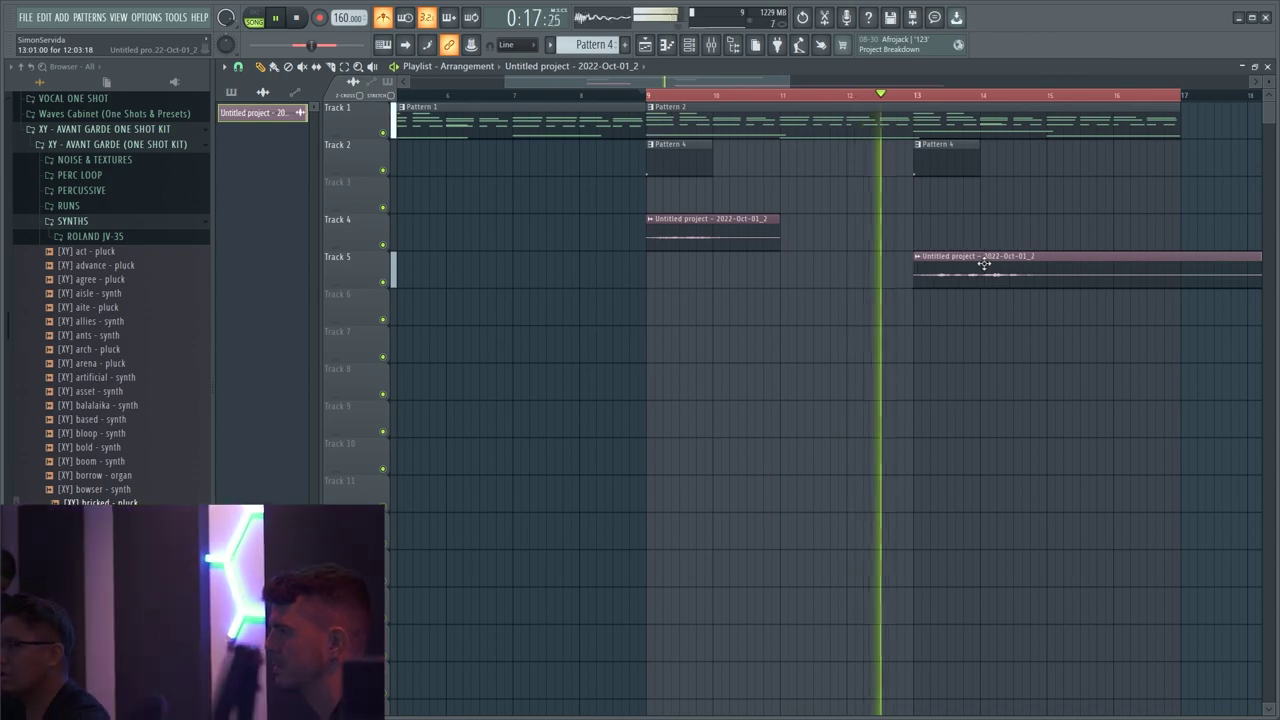
- Slice the Track 5 recording exactly at bar 17 and move the piece after the cut to Track 6, beneath the earlier bars
{"action": "scroll", "coordinate": [1010, 278], "scroll_direction": "down", "scroll_amount": 2}
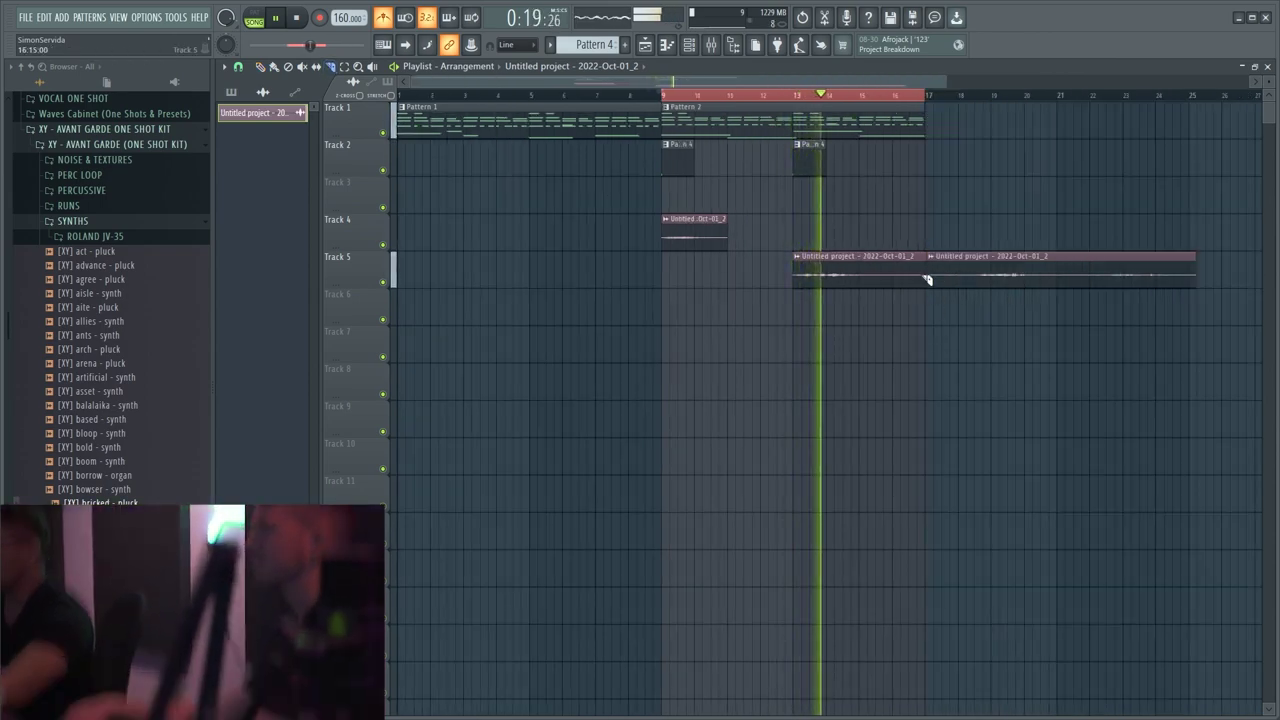
{"action": "key", "text": "ctrl+z"}
{"action": "scroll", "coordinate": [928, 284], "scroll_direction": "up", "scroll_amount": 4}
{"action": "left_click", "coordinate": [932, 276]}
{"action": "scroll", "coordinate": [934, 280], "scroll_direction": "down", "scroll_amount": 3}
{"action": "key", "text": "p"}
{"action": "left_click_drag", "start_coordinate": [1005, 277], "coordinate": [708, 313]}
{"action": "scroll", "coordinate": [661, 297], "scroll_direction": "up", "scroll_amount": 3}
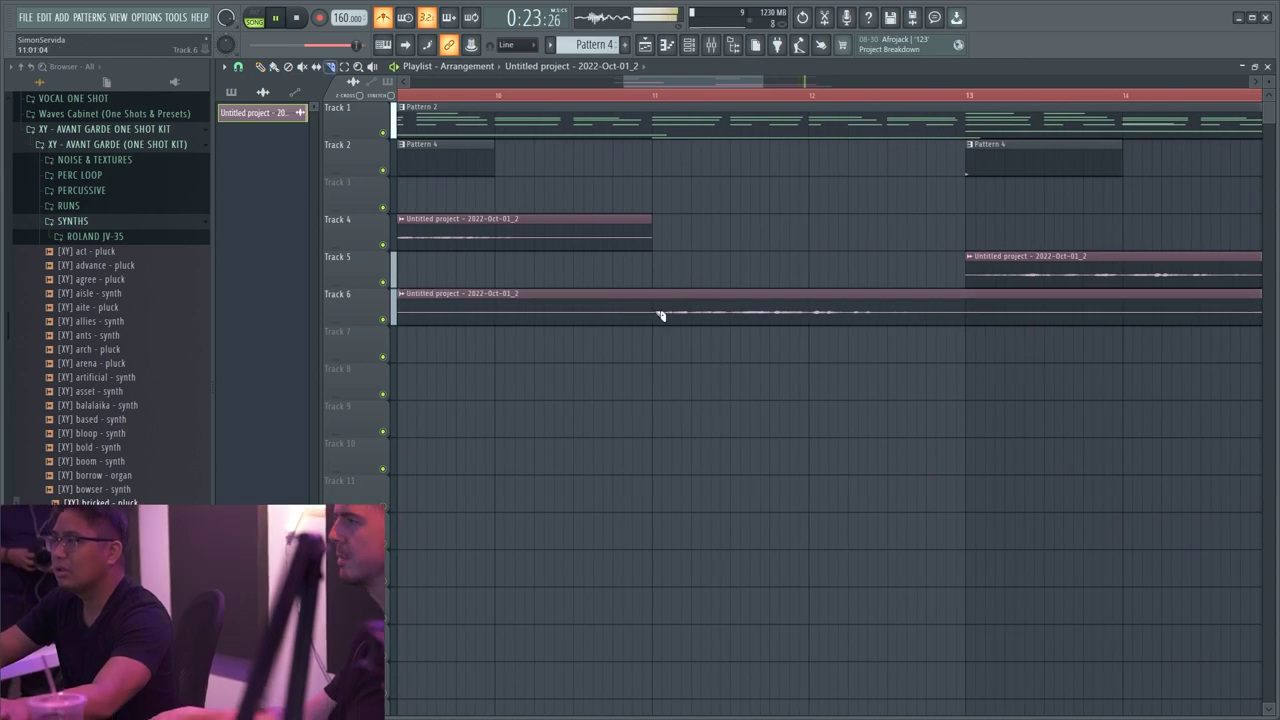
- Trim the first Track 6 phrase to bars 11 to 13, slicing out the silence before and after it
{"action": "scroll", "coordinate": [605, 313], "scroll_direction": "down", "scroll_amount": 3}
{"action": "key", "text": "c"}
{"action": "right_click", "coordinate": [782, 300]}
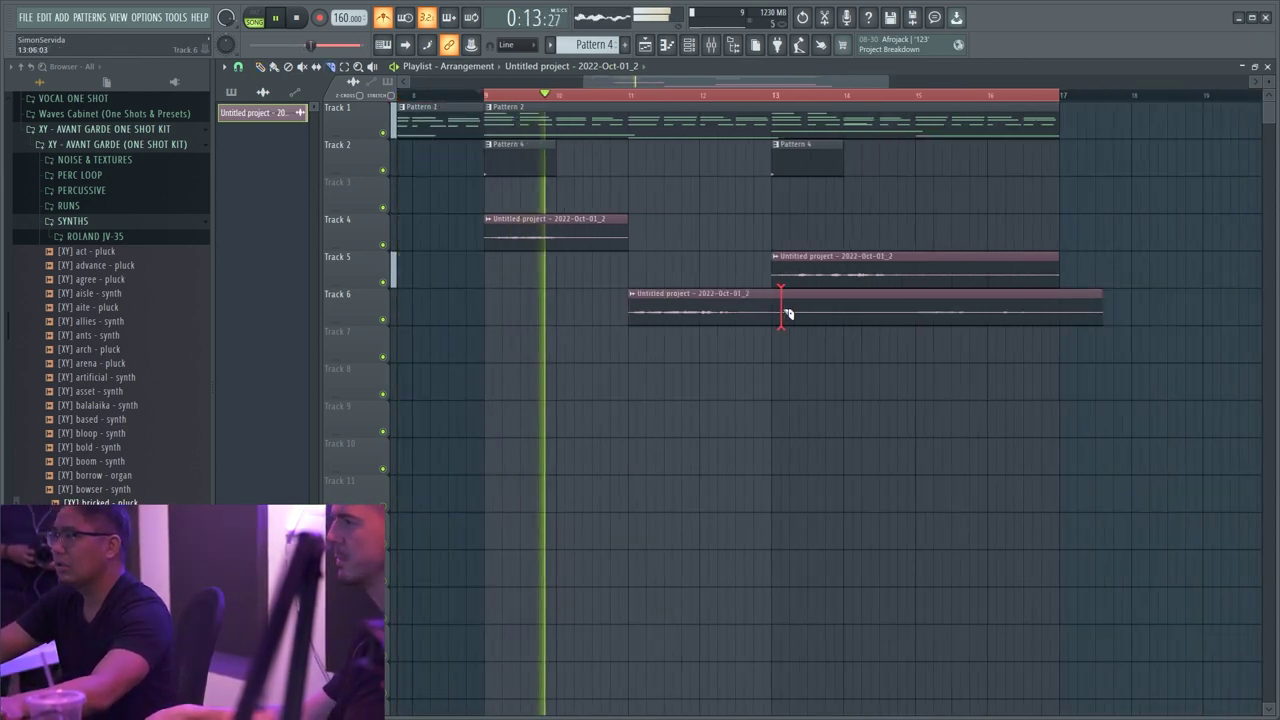
{"action": "right_click", "coordinate": [943, 276]}
{"action": "key", "text": "ctrl+z"}
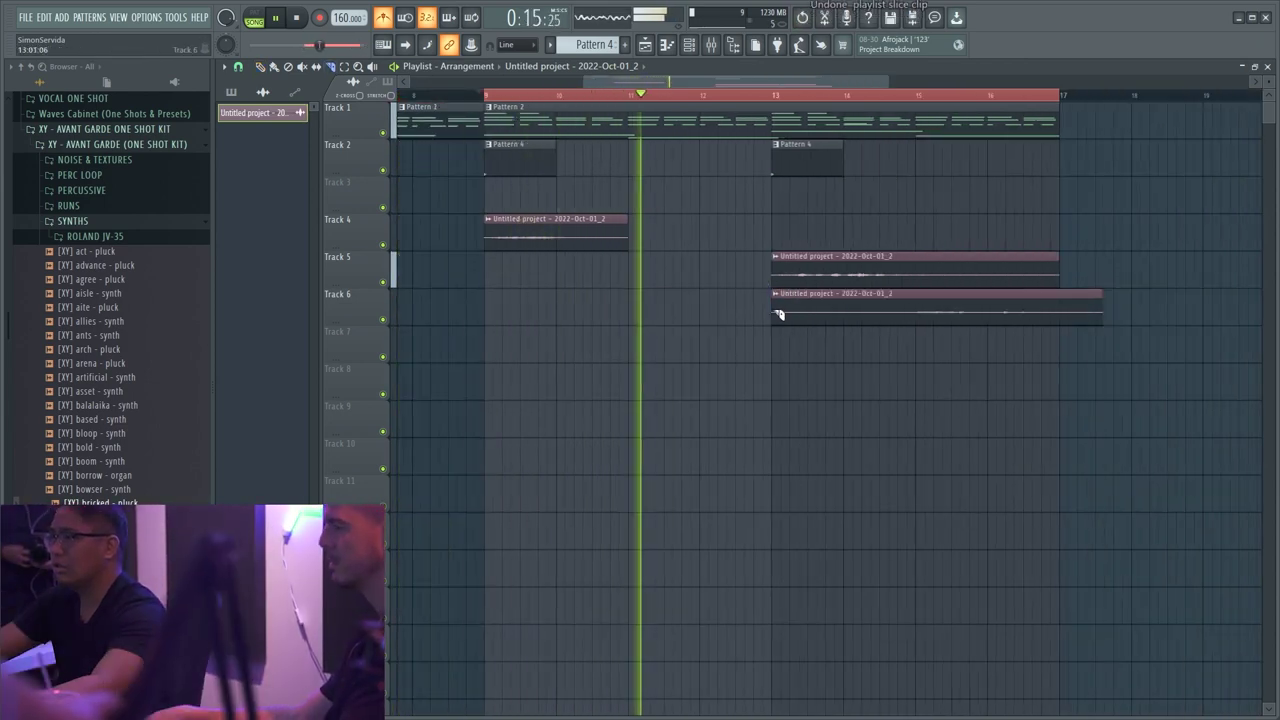
{"action": "key", "text": "ctrl+alt+z"}
{"action": "left_click", "coordinate": [772, 300]}
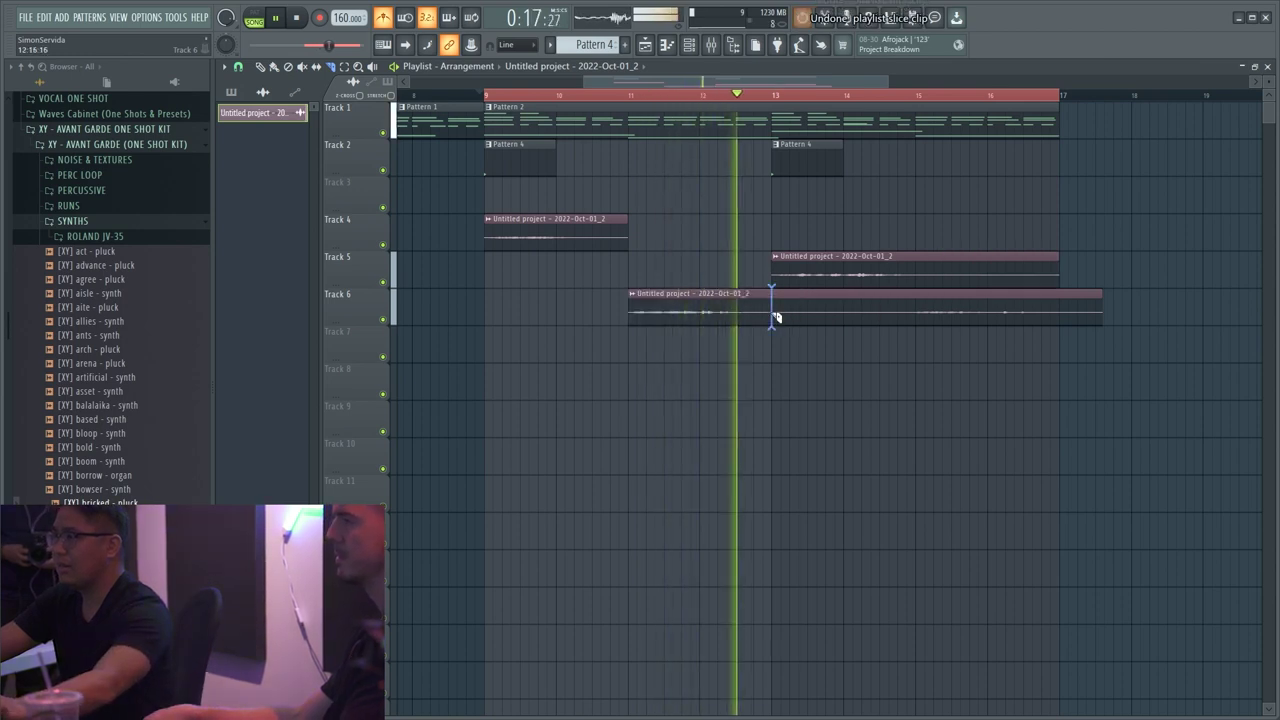
{"action": "right_click", "coordinate": [898, 312]}
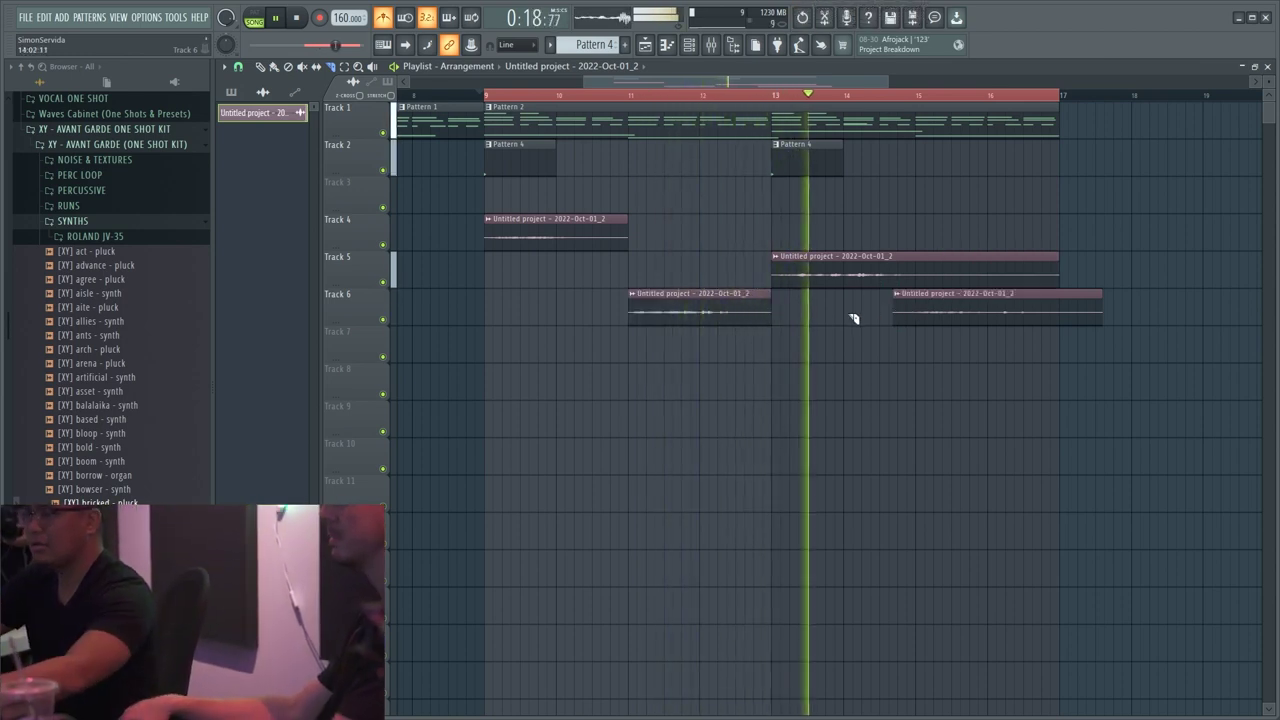
- Trim the Track 5 clip to end at bar 15 and the last Track 6 clip to start at bar 15
{"action": "right_click", "coordinate": [920, 272]}
{"action": "right_click", "coordinate": [918, 274]}
{"action": "right_click", "coordinate": [914, 318]}
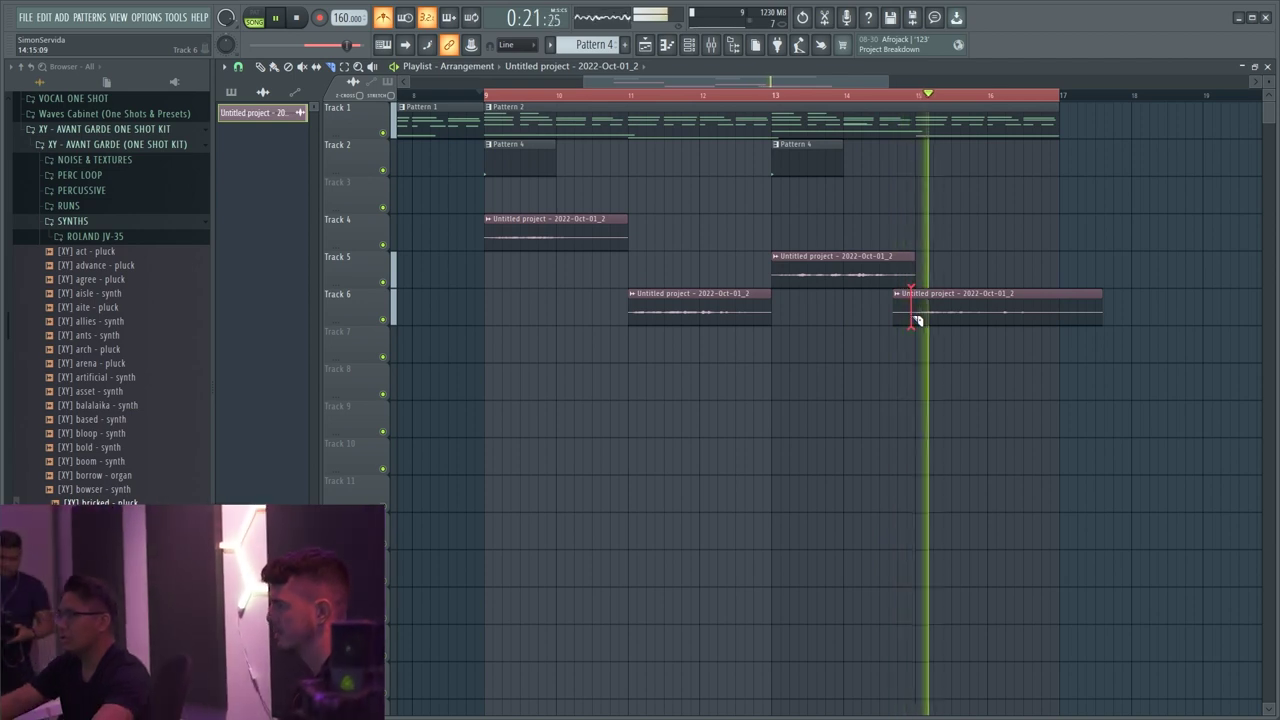
- Slice the last Track 6 clip at bar 16 and cut off the tail beyond bar 17
{"action": "left_click", "coordinate": [989, 316]}
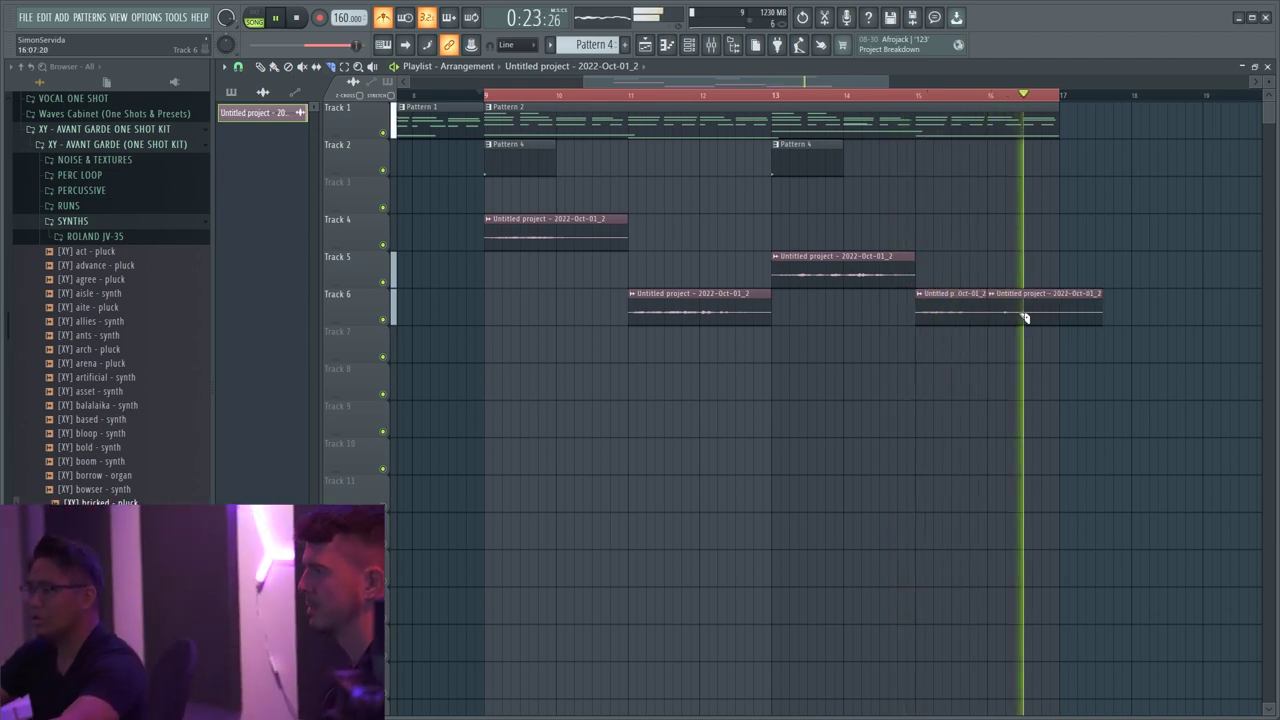
{"action": "key", "text": "p"}
{"action": "right_click", "coordinate": [1014, 316]}
{"action": "left_click", "coordinate": [984, 315]}
{"action": "right_click", "coordinate": [1063, 317]}
- Gather the sliced recording clips onto Track 4 as one continuous line from bar 9 to bar 17
{"action": "mouse_move", "coordinate": [941, 306]}
{"action": "left_mouse_down"}
{"action": "mouse_move", "coordinate": [1014, 306]}
{"action": "mouse_move", "coordinate": [719, 316]}
{"action": "left_mouse_up"}
{"action": "key", "text": "shift+Up"}
{"action": "key", "text": "shift+Up"}
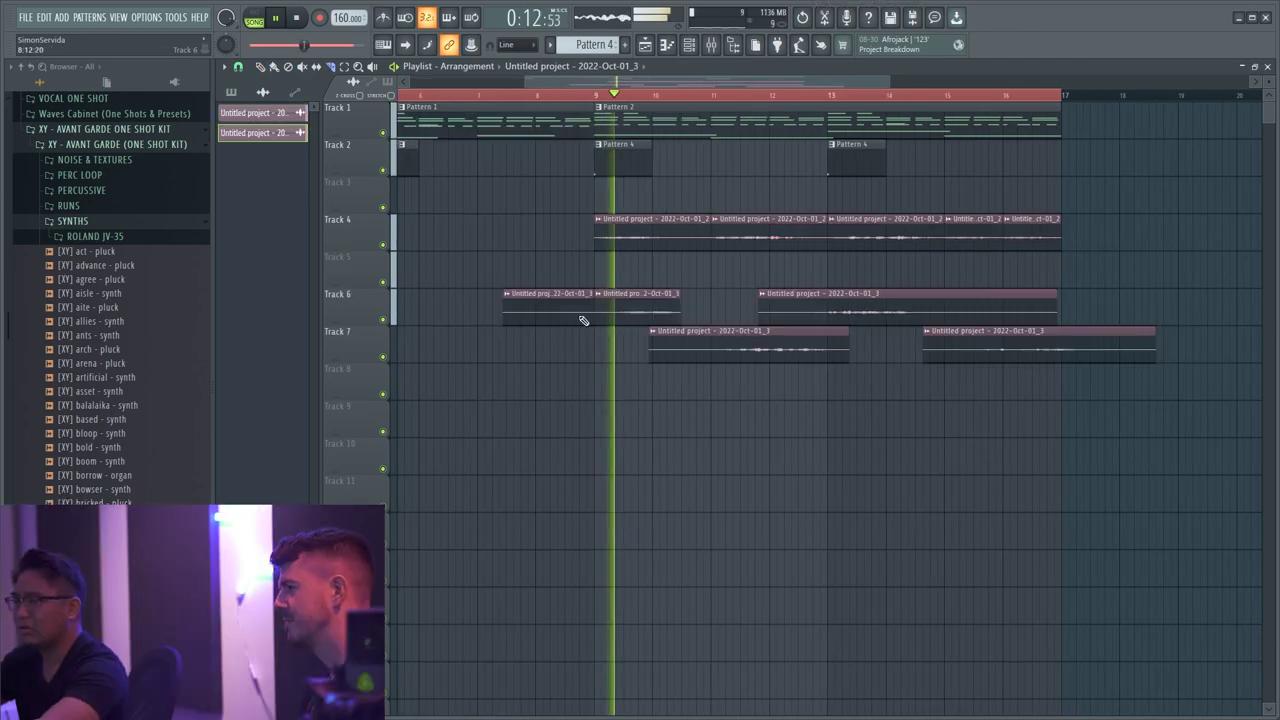
- Remove the part of the second recording before bar 9 on Track 6 and shift the first Track 7 clip slightly earlier
{"action": "right_click", "coordinate": [580, 317]}
{"action": "scroll", "coordinate": [655, 330], "scroll_direction": "up", "scroll_amount": 4}
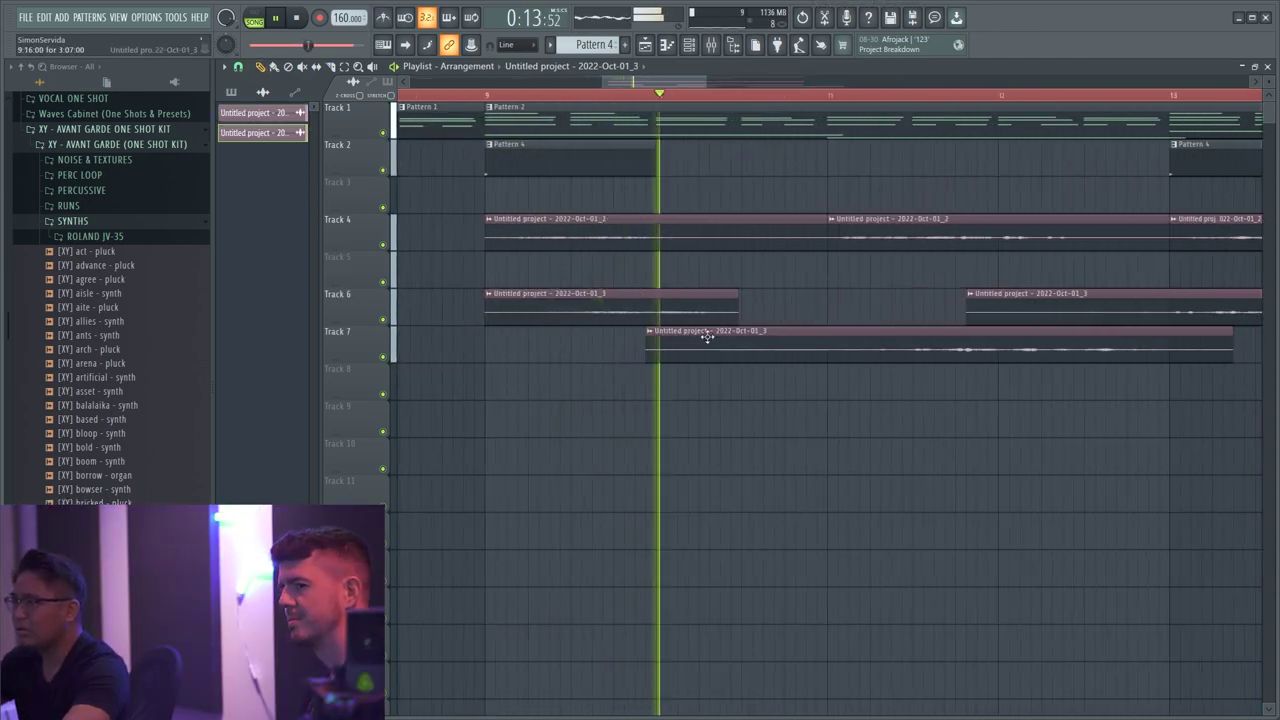
{"action": "scroll", "coordinate": [803, 391], "scroll_direction": "down", "scroll_amount": 3}
{"action": "scroll", "coordinate": [808, 392], "scroll_direction": "up", "scroll_amount": 3}
{"action": "left_click_drag", "start_coordinate": [834, 342], "coordinate": [826, 342]}
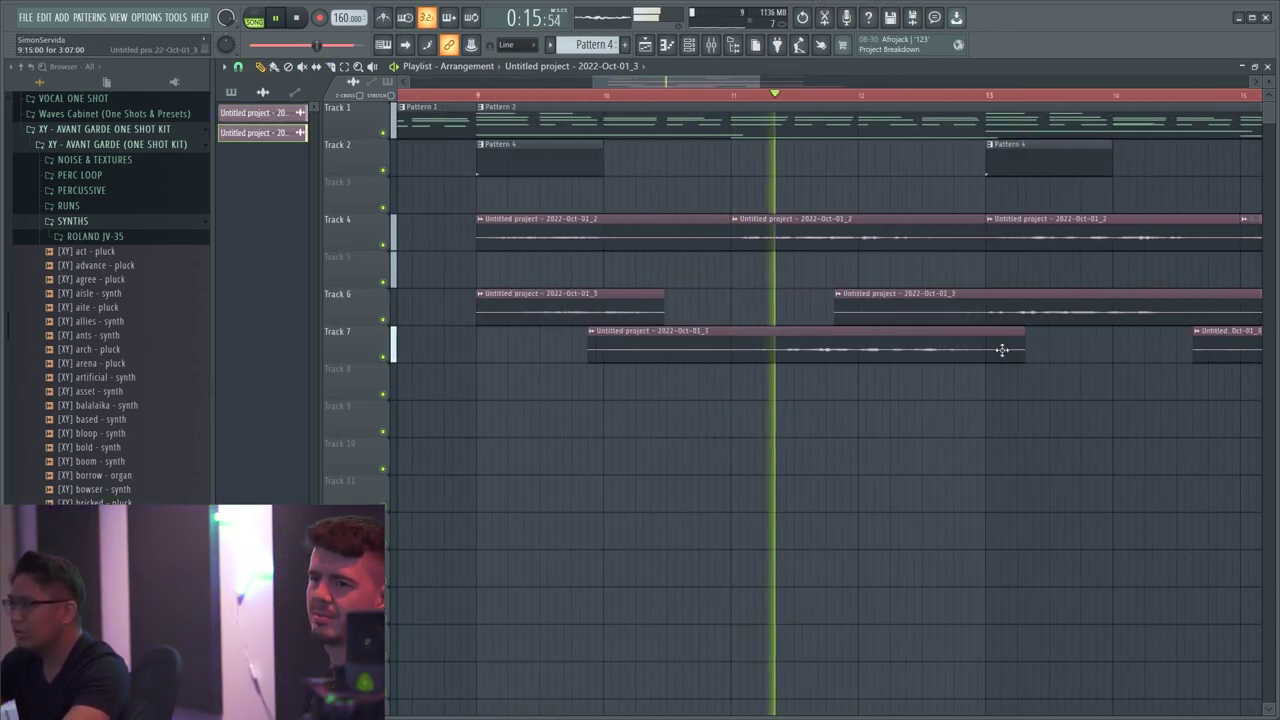
- Trim the first Track 7 clip so it starts just before bar 11 and ends at bar 13
{"action": "key", "text": "c"}
{"action": "right_click", "coordinate": [991, 351]}
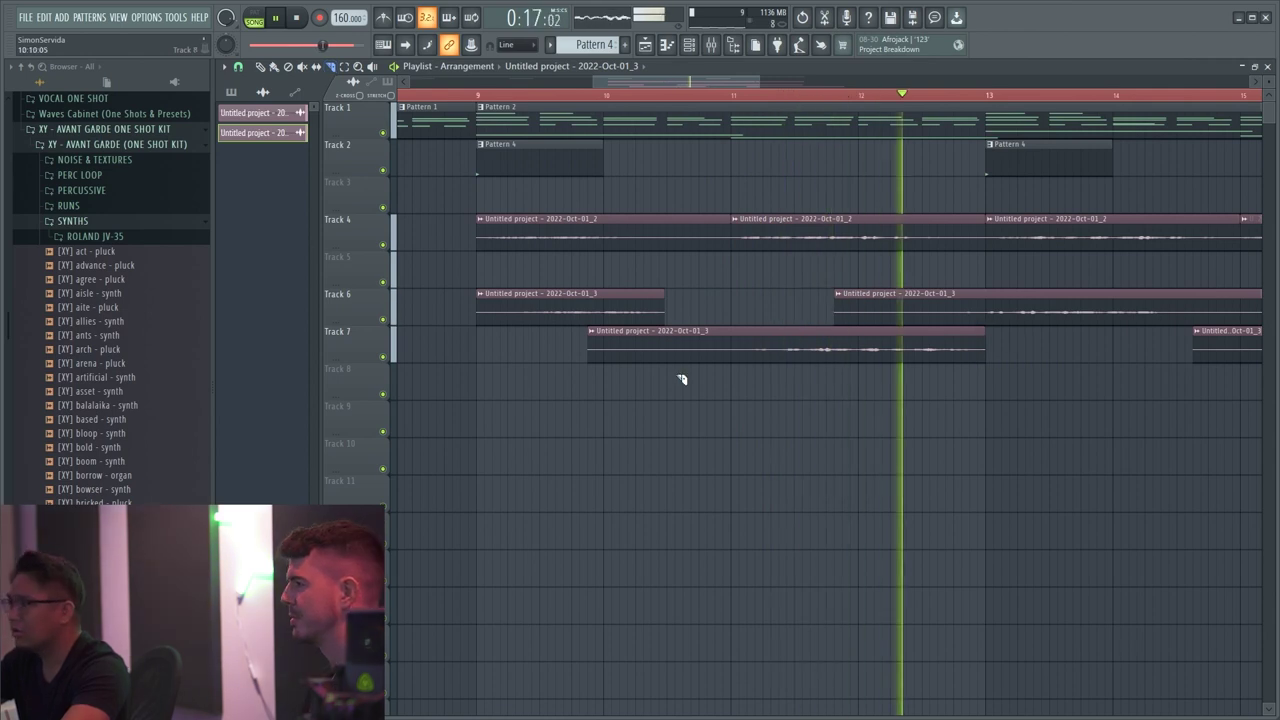
{"action": "right_click", "coordinate": [727, 358]}
{"action": "scroll", "coordinate": [800, 350], "scroll_direction": "down", "scroll_amount": 3}
{"action": "scroll", "coordinate": [841, 338], "scroll_direction": "up", "scroll_amount": 2}
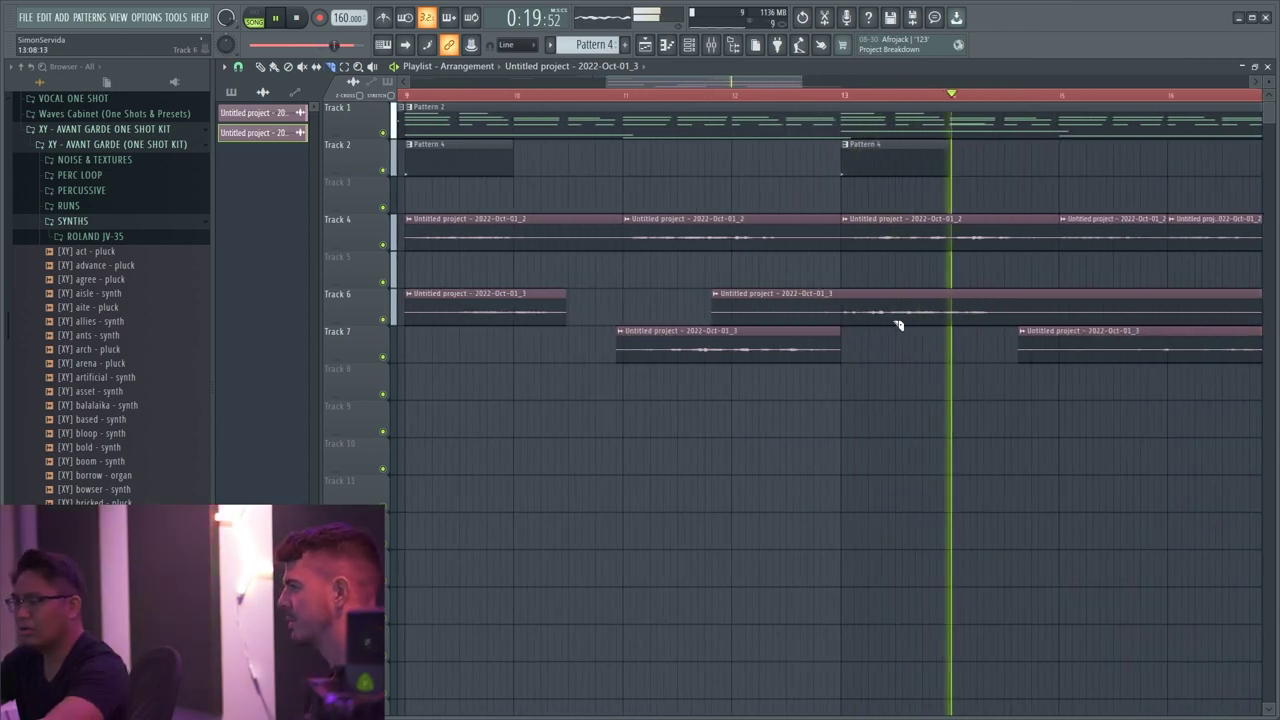
- Trim the second Track 6 clip so it runs only from bar 13 to bar 15
{"action": "right_click", "coordinate": [848, 317]}
{"action": "left_click", "coordinate": [1060, 318]}
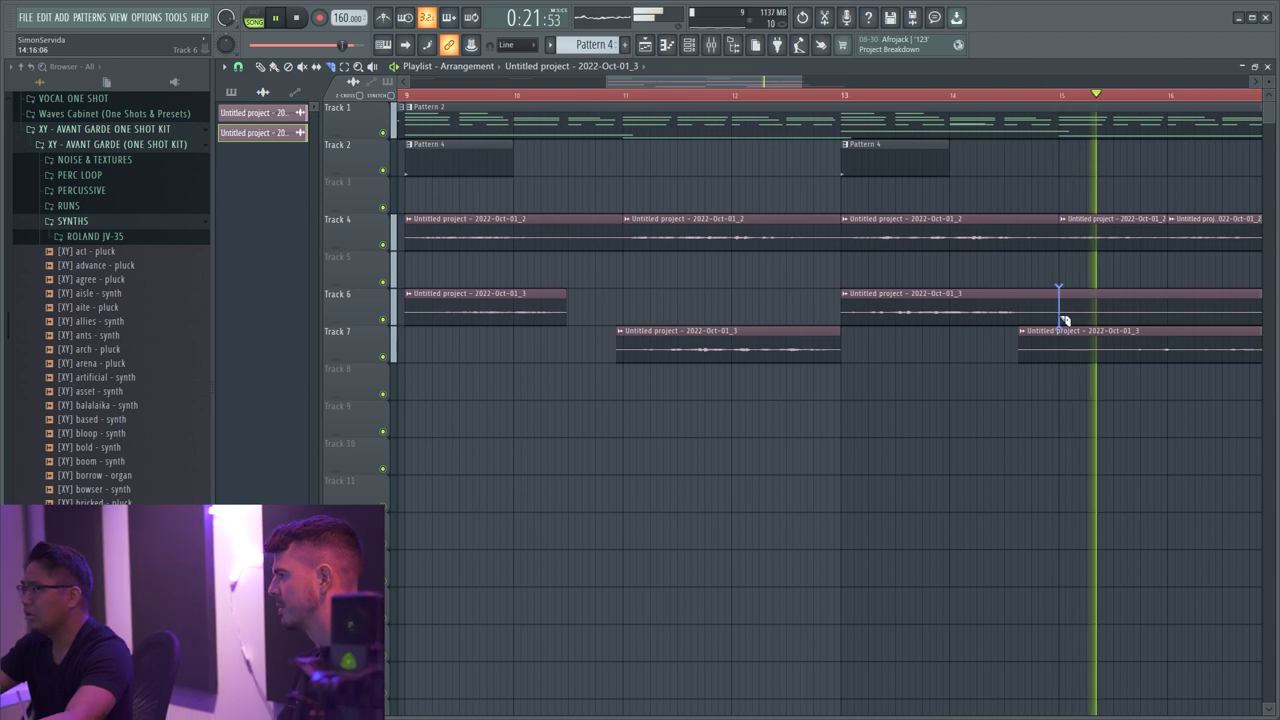
{"action": "key", "text": "p"}
{"action": "right_click", "coordinate": [1162, 309]}
- Trim the last Track 7 clip to start at bar 15 and cut off its tail beyond bar 17
{"action": "key", "text": "c"}
{"action": "right_click", "coordinate": [1061, 359]}
{"action": "scroll", "coordinate": [898, 396], "scroll_direction": "down", "scroll_amount": 3}
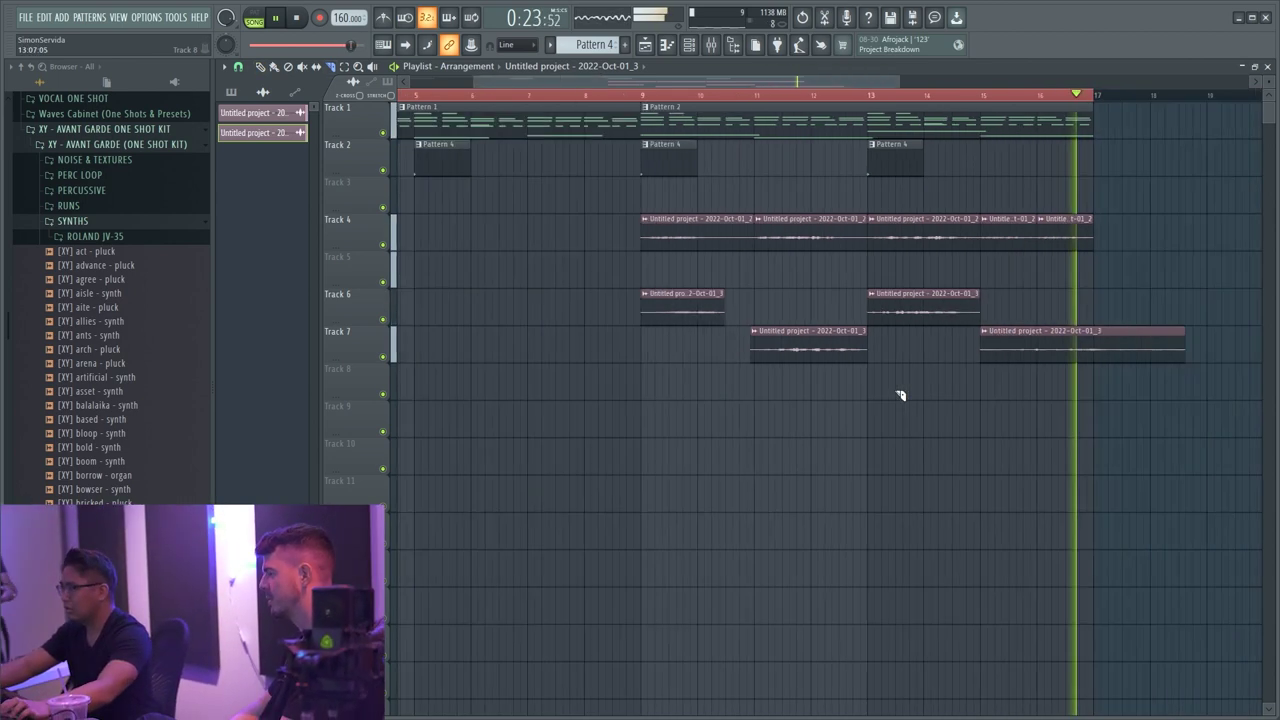
{"action": "left_click", "coordinate": [1072, 356]}
{"action": "right_click", "coordinate": [1086, 346]}
{"action": "scroll", "coordinate": [1086, 346], "scroll_direction": "down", "scroll_amount": 2}
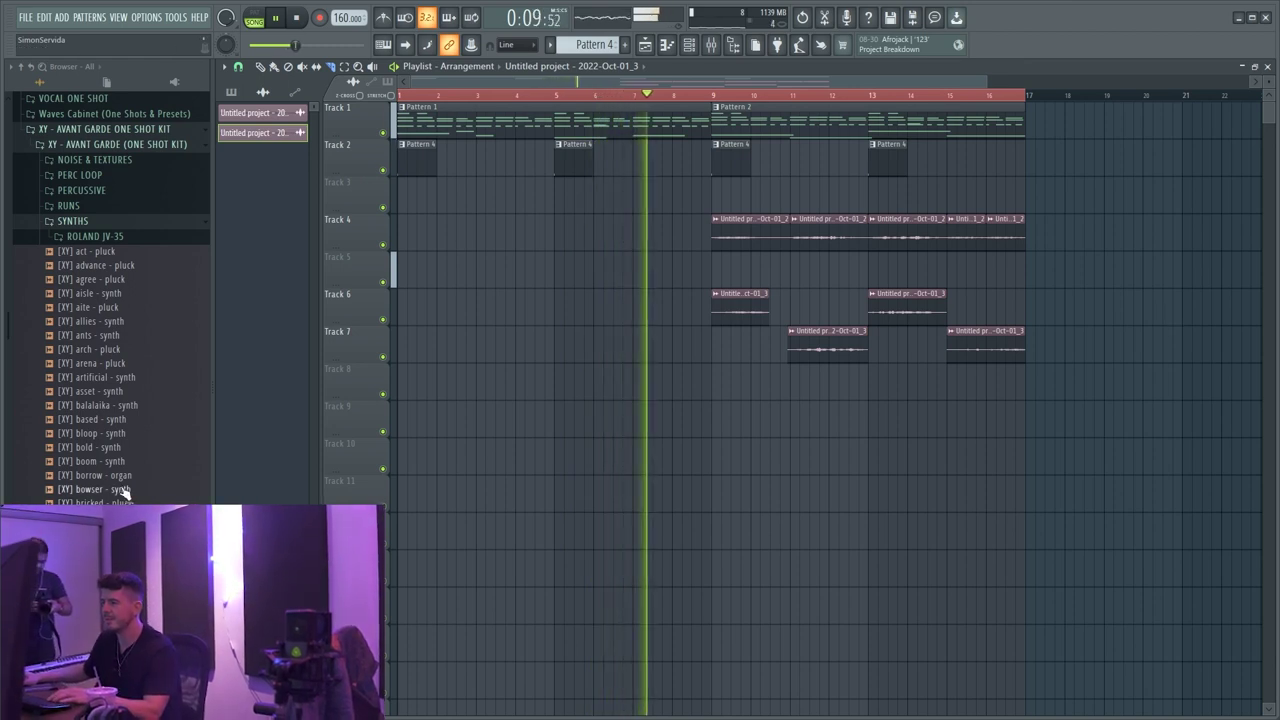
- Open the VOX folder of the XY - Avant Garde one-shot kit in the sample browser
{"action": "scroll", "coordinate": [119, 480], "scroll_direction": "down", "scroll_amount": 5}
{"action": "scroll", "coordinate": [119, 480], "scroll_direction": "down", "scroll_amount": 10}
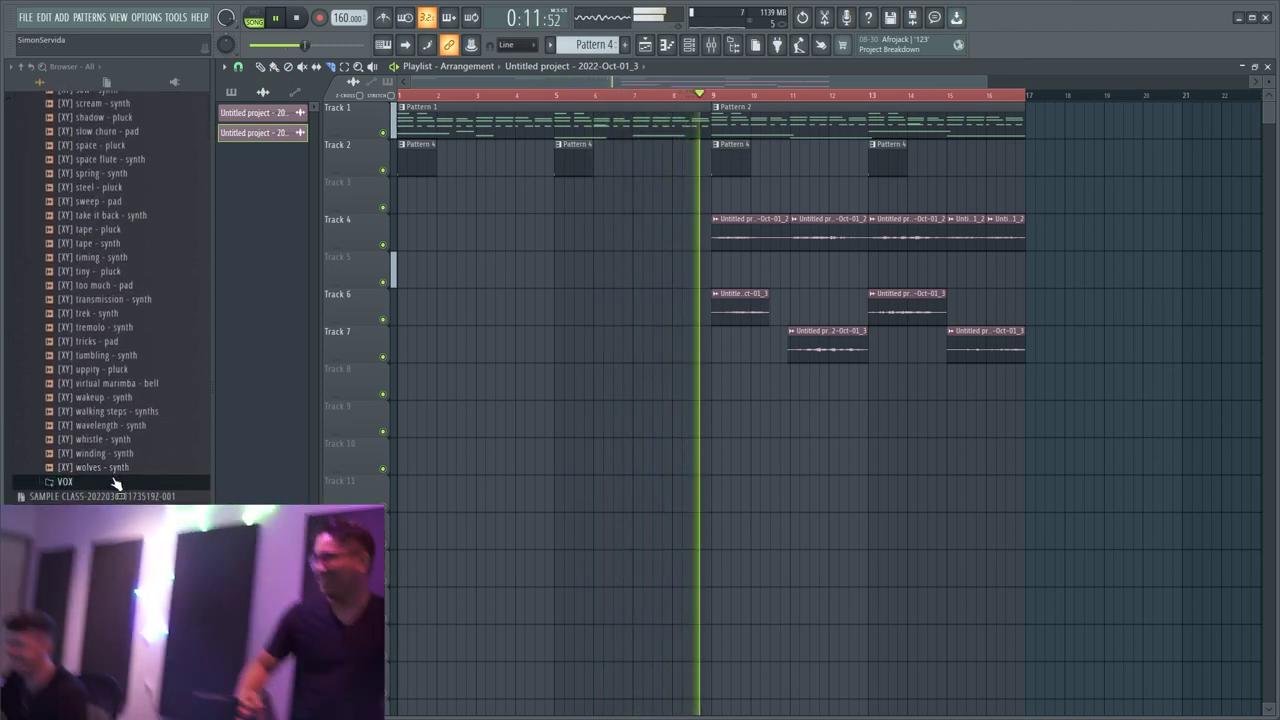
{"action": "left_click", "coordinate": [119, 481]}
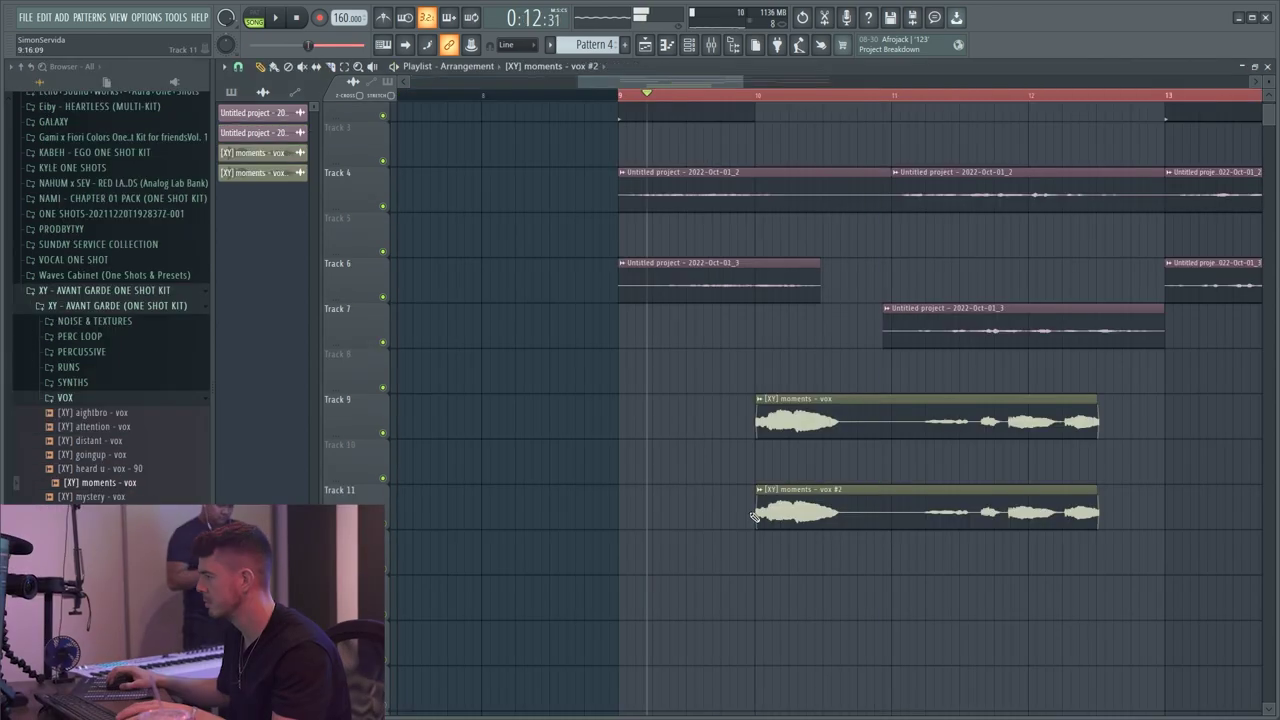
- Route the Track 9 [XY] moments - vox clip to mixer track 10 and remove its duplicate from Track 11
{"action": "double_click", "coordinate": [886, 426]}
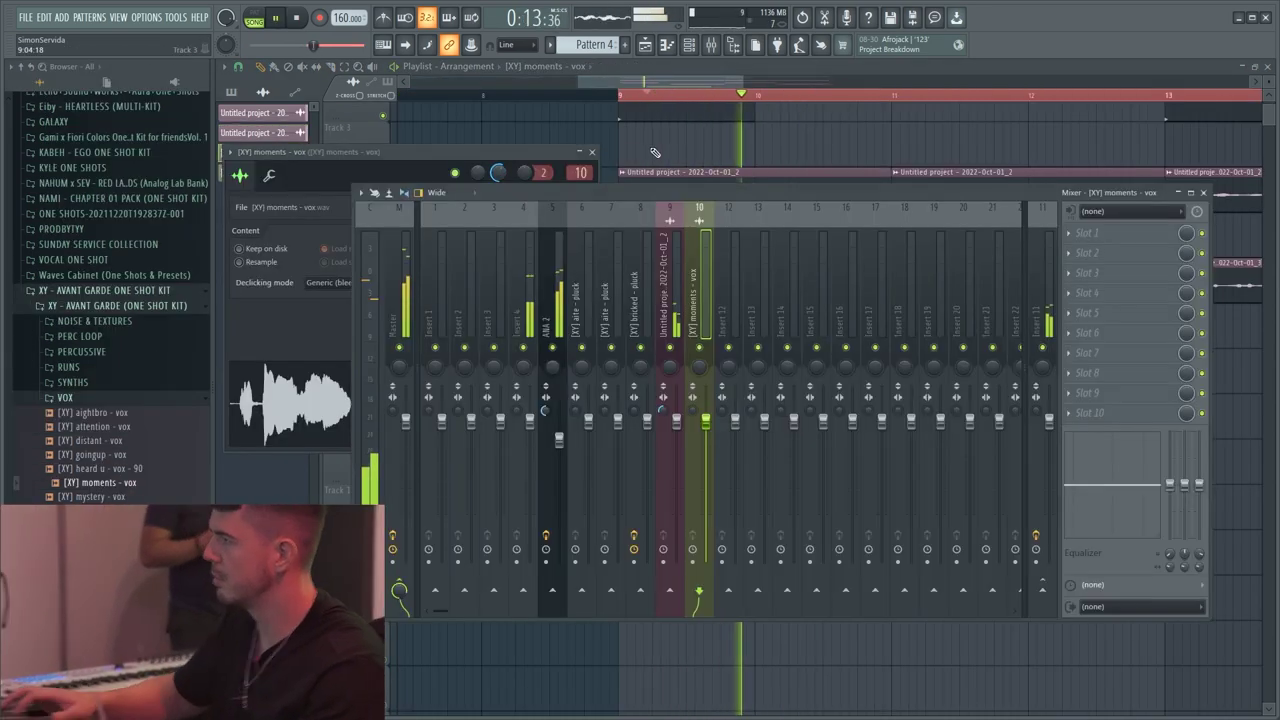
{"action": "left_click", "coordinate": [711, 44]}
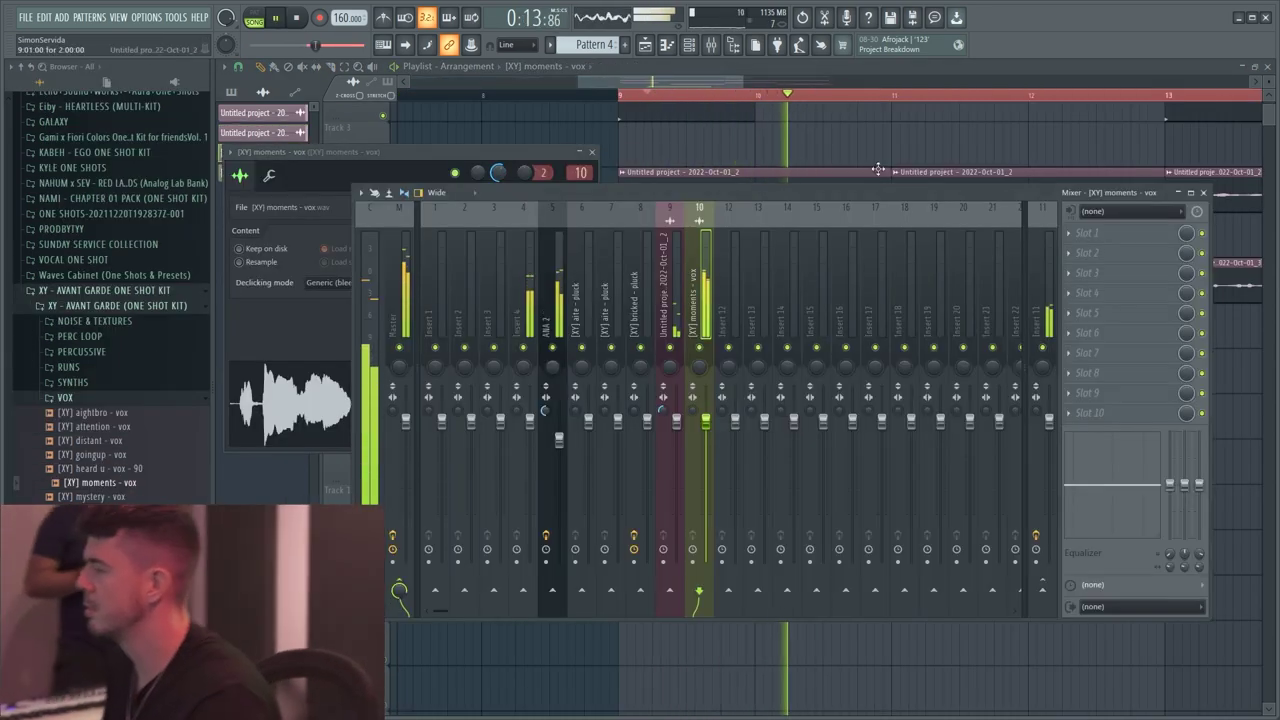
{"action": "right_click", "coordinate": [846, 121]}
- Slice the [XY] moments - vox clip about midway between bars 11 and 12, delete the second part and play it back
{"action": "left_click", "coordinate": [331, 67]}
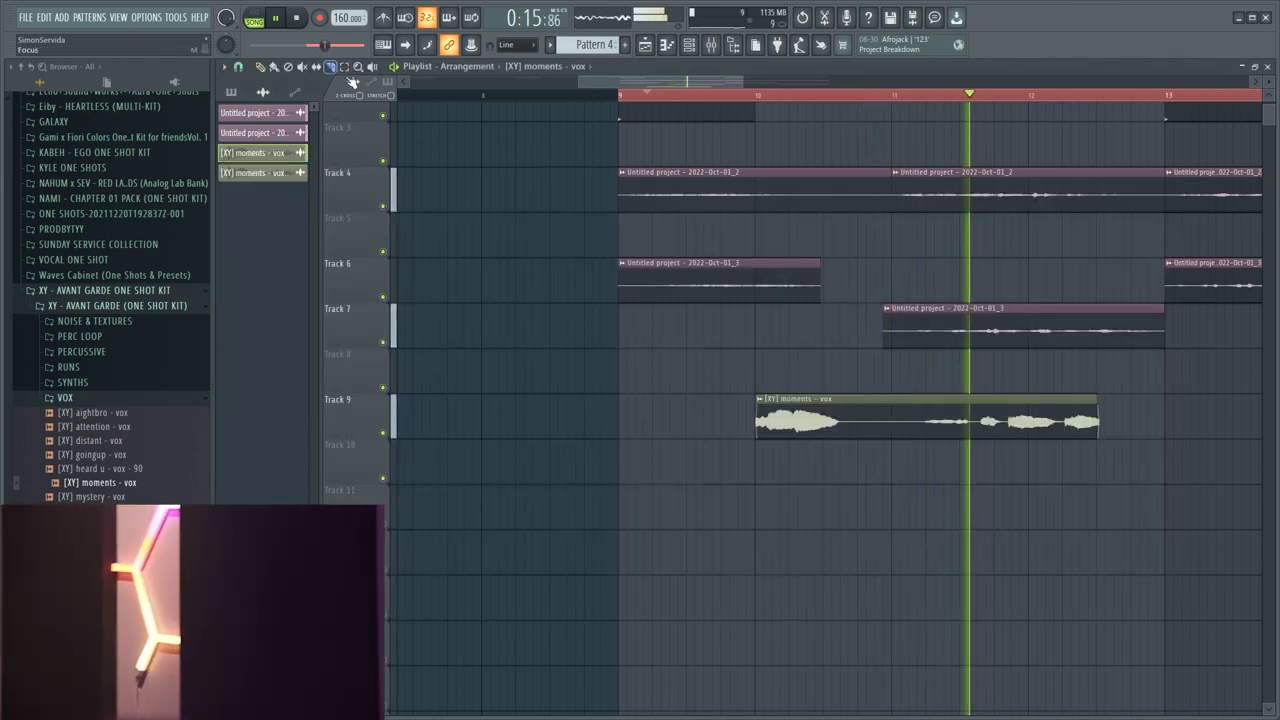
{"action": "left_click_drag", "start_coordinate": [977, 388], "coordinate": [977, 446]}
{"action": "left_click", "coordinate": [260, 67]}
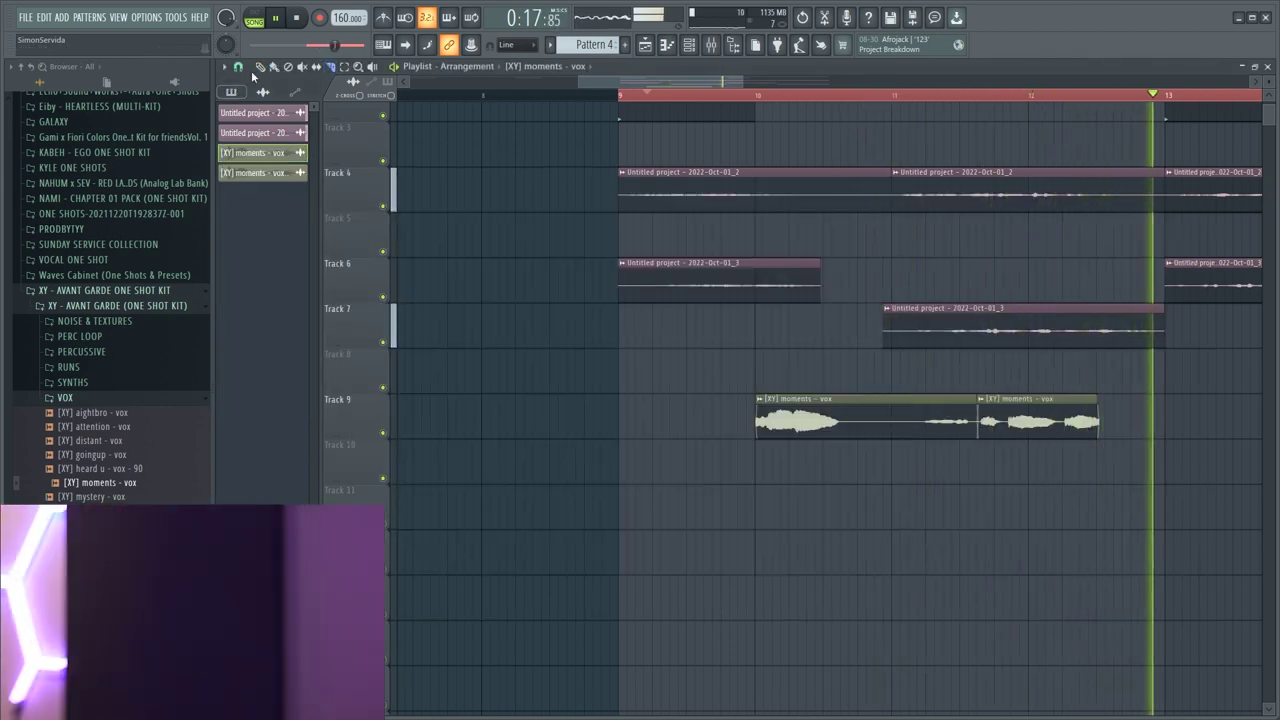
{"action": "key", "text": "space"}
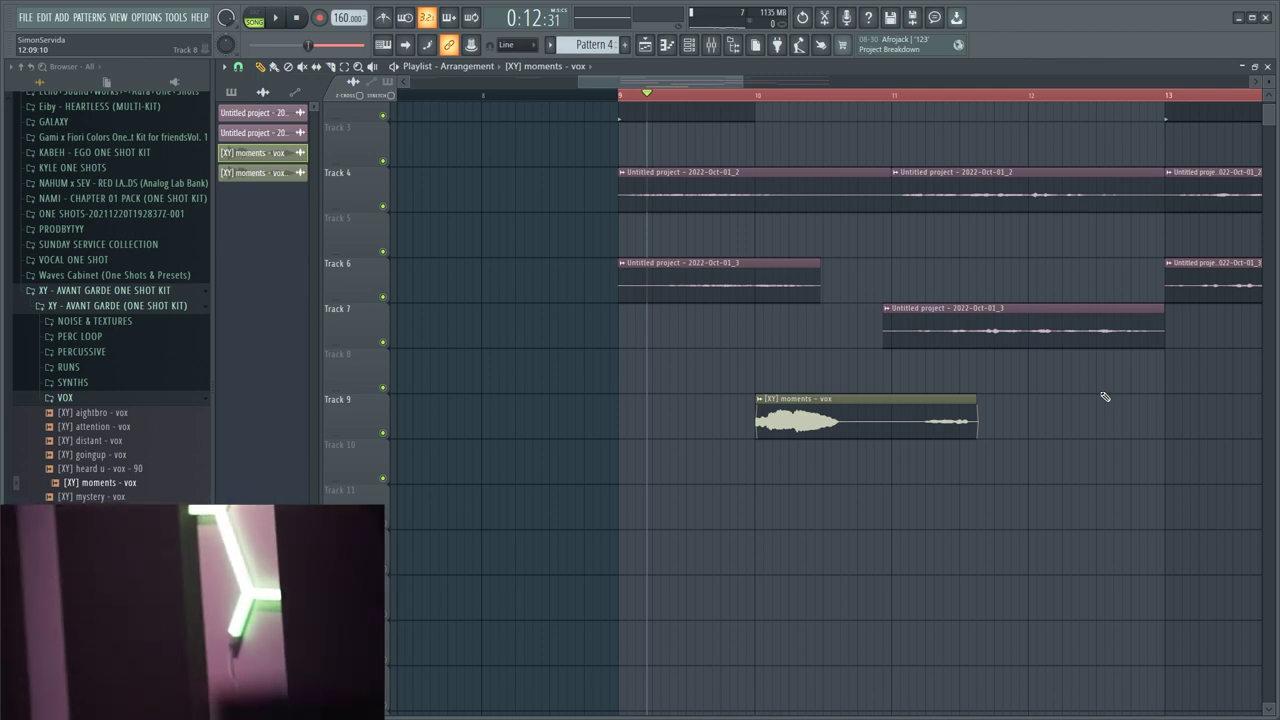
{"action": "key", "text": "space"}
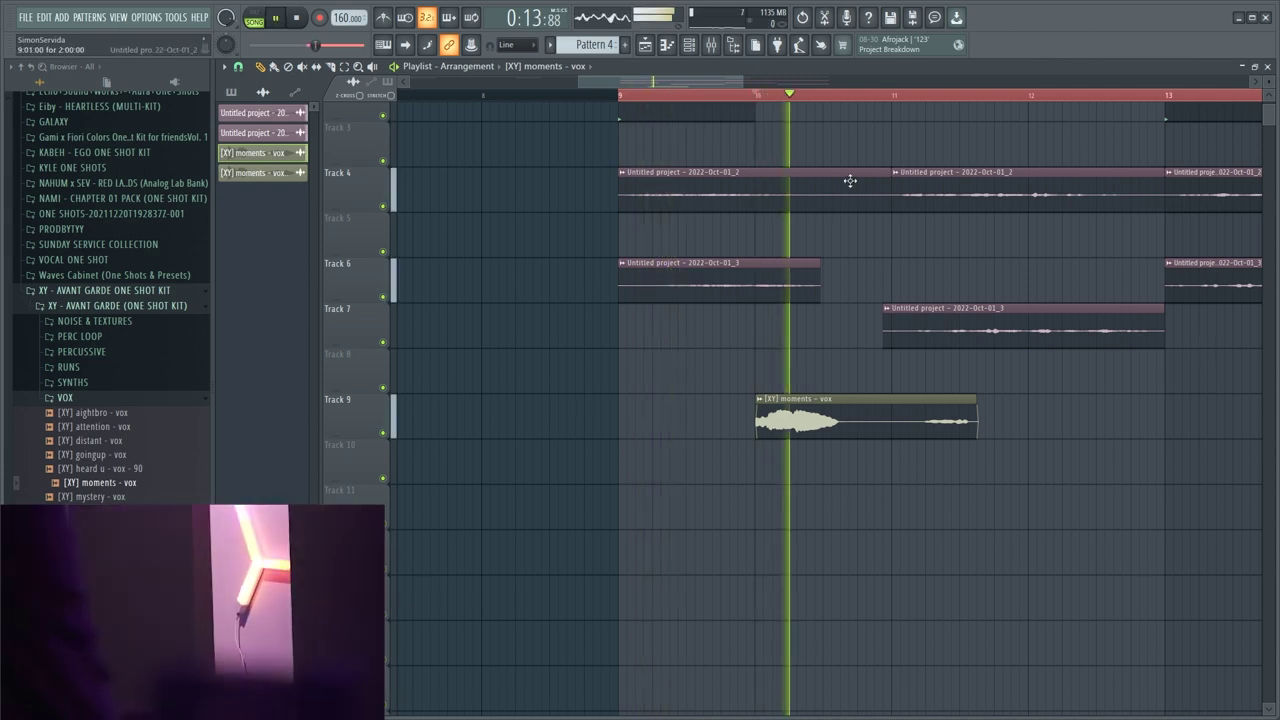
{"action": "key", "text": "space"}
- Load Fruity Parametric EQ 2 in the first effect slot of the [XY] moments - vox mixer track
{"action": "double_click", "coordinate": [833, 425]}
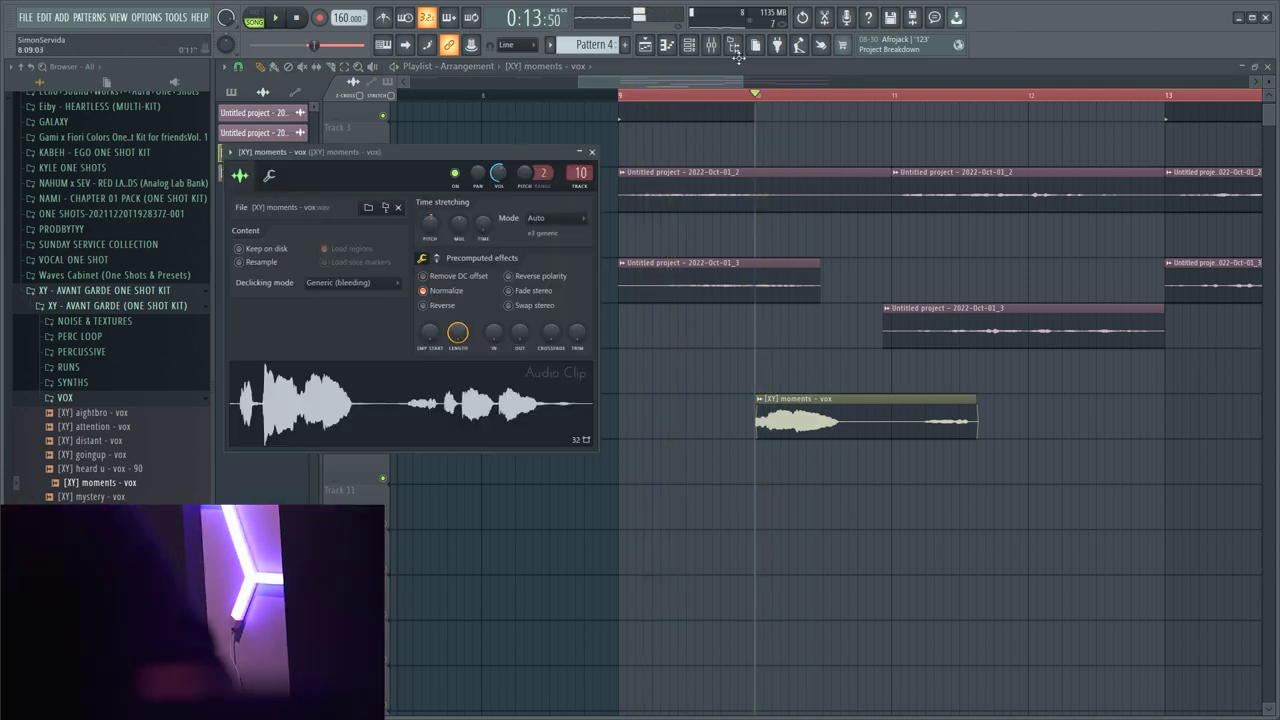
{"action": "left_click", "coordinate": [709, 43]}
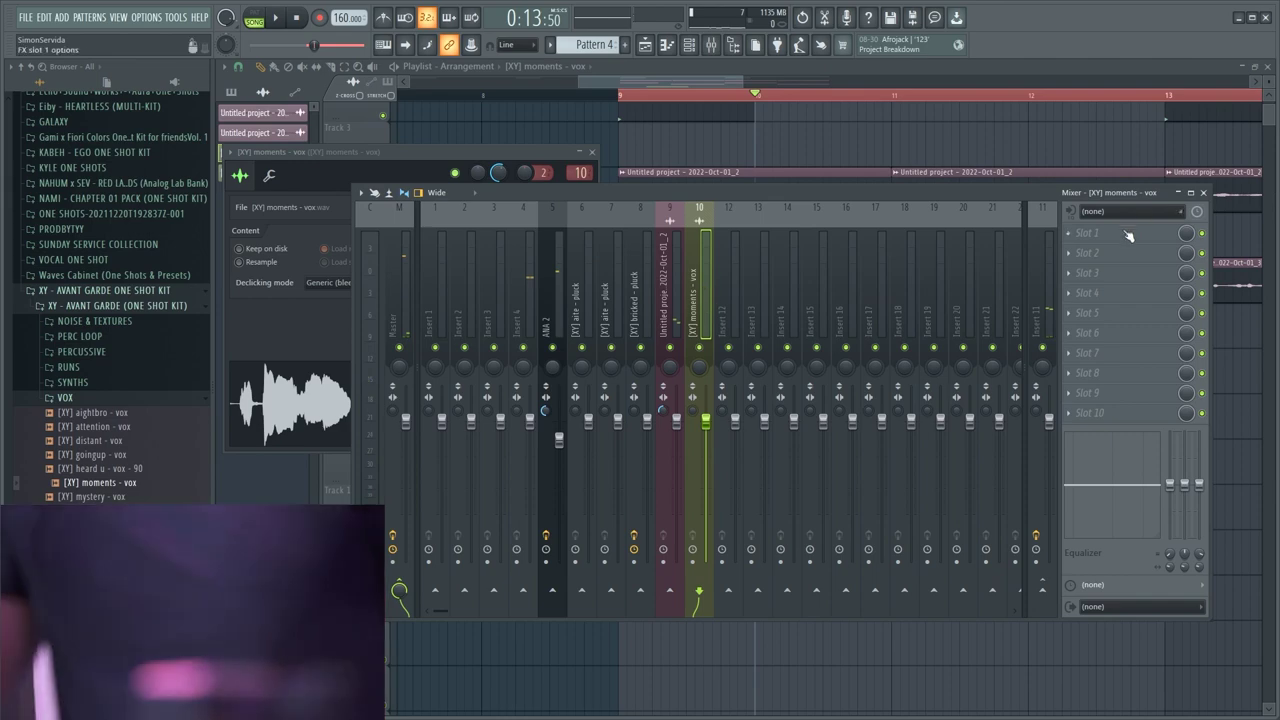
{"action": "left_click", "coordinate": [1128, 236]}
{"action": "left_click", "coordinate": [535, 630]}
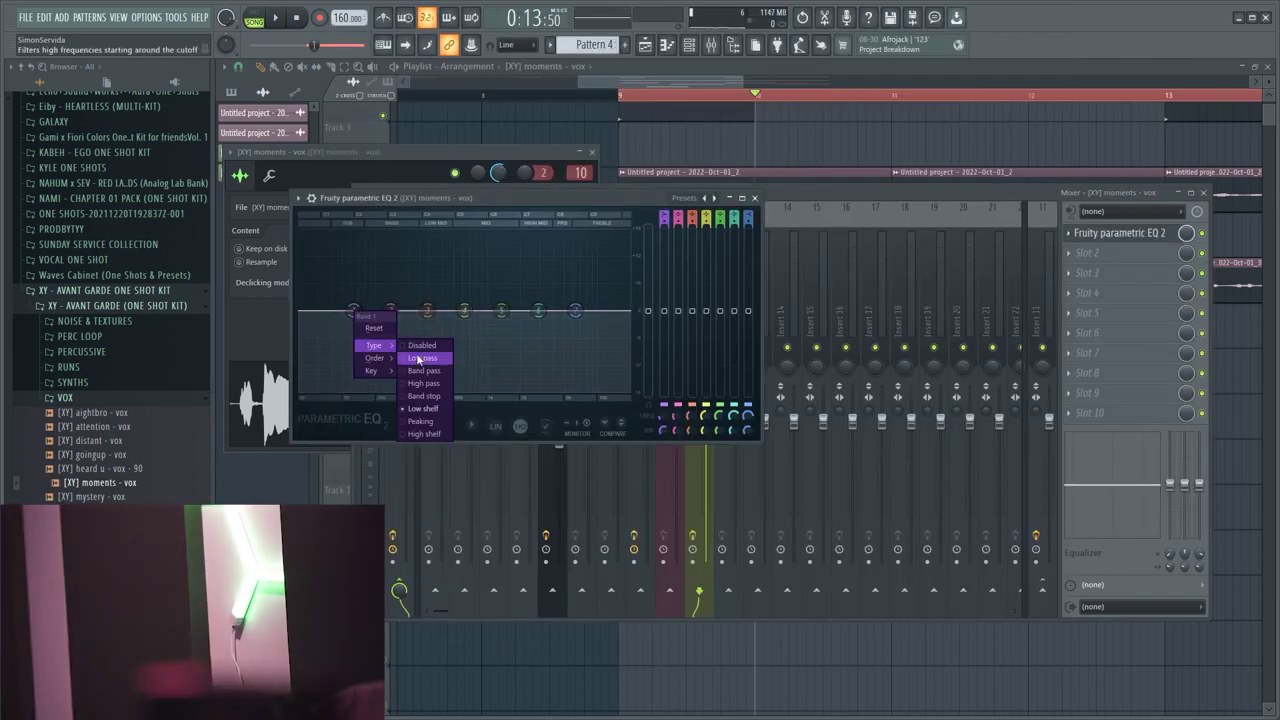
- Make EQ band 1 a high-pass filter with a steeper slope and raise its cutoff while playing the vocal
{"action": "left_click", "coordinate": [417, 384]}
{"action": "key", "text": "space"}
{"action": "right_click", "coordinate": [353, 310]}
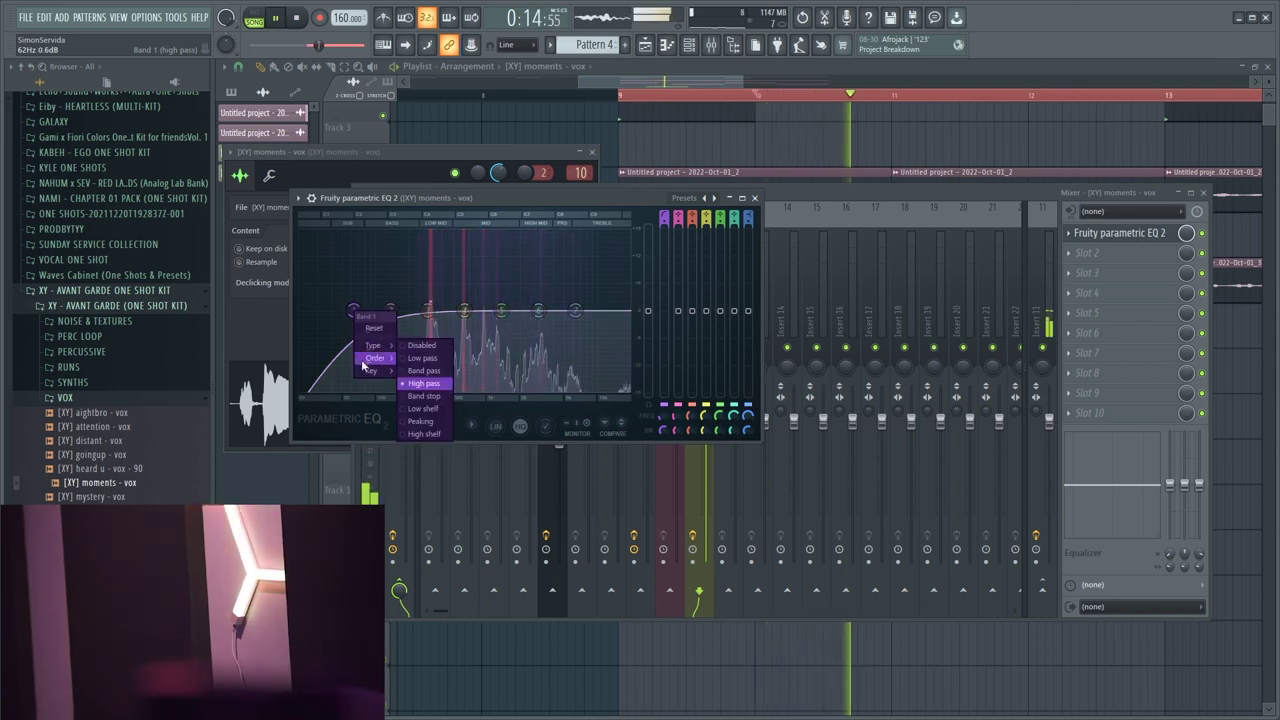
{"action": "mouse_move", "coordinate": [366, 359]}
{"action": "left_click", "coordinate": [419, 371]}
{"action": "key", "text": "space"}
{"action": "left_click_drag", "start_coordinate": [353, 312], "coordinate": [541, 338]}
{"action": "key", "text": "space"}
{"action": "key", "text": "space"}
- Pull EQ band 6 down slightly and make band 7 a steep low-pass filter with a lowered cutoff
{"action": "left_click_drag", "start_coordinate": [575, 311], "coordinate": [464, 311]}
{"action": "key", "text": "space"}
{"action": "key", "text": "space"}
{"action": "key", "text": "space"}
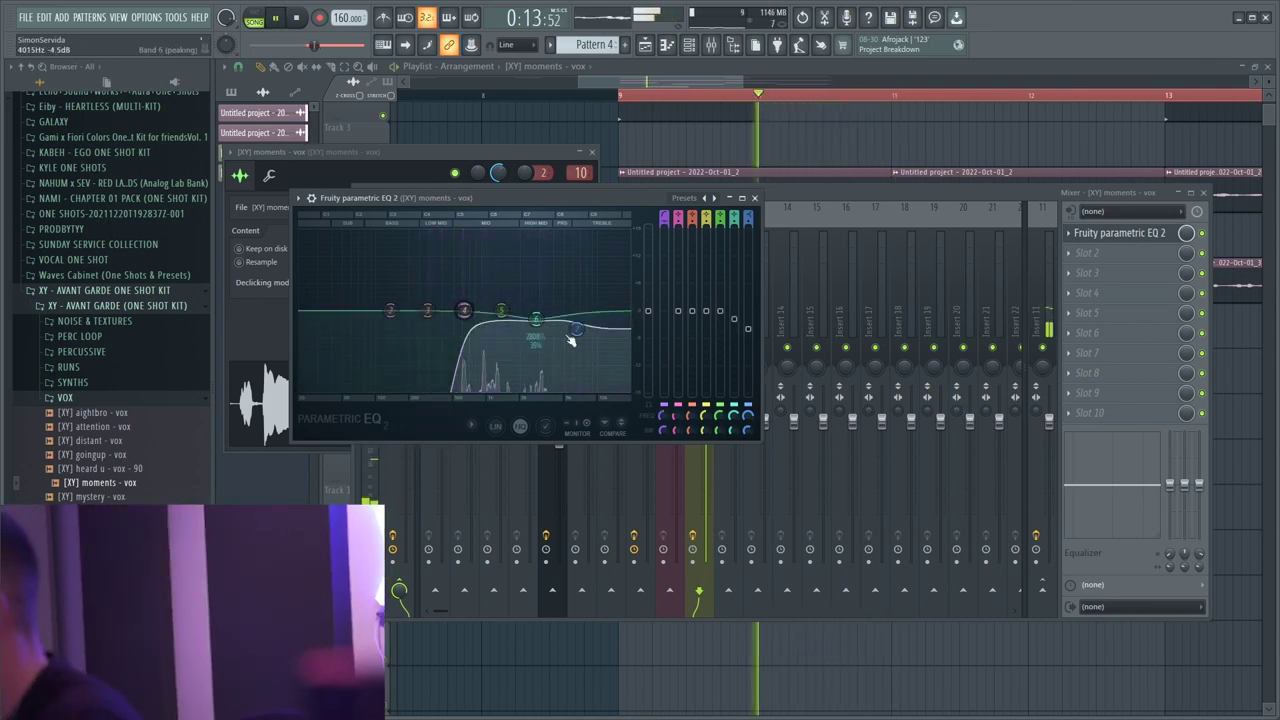
{"action": "right_click", "coordinate": [580, 331]}
{"action": "mouse_move", "coordinate": [600, 363]}
{"action": "left_click", "coordinate": [643, 375]}
{"action": "right_click", "coordinate": [578, 313]}
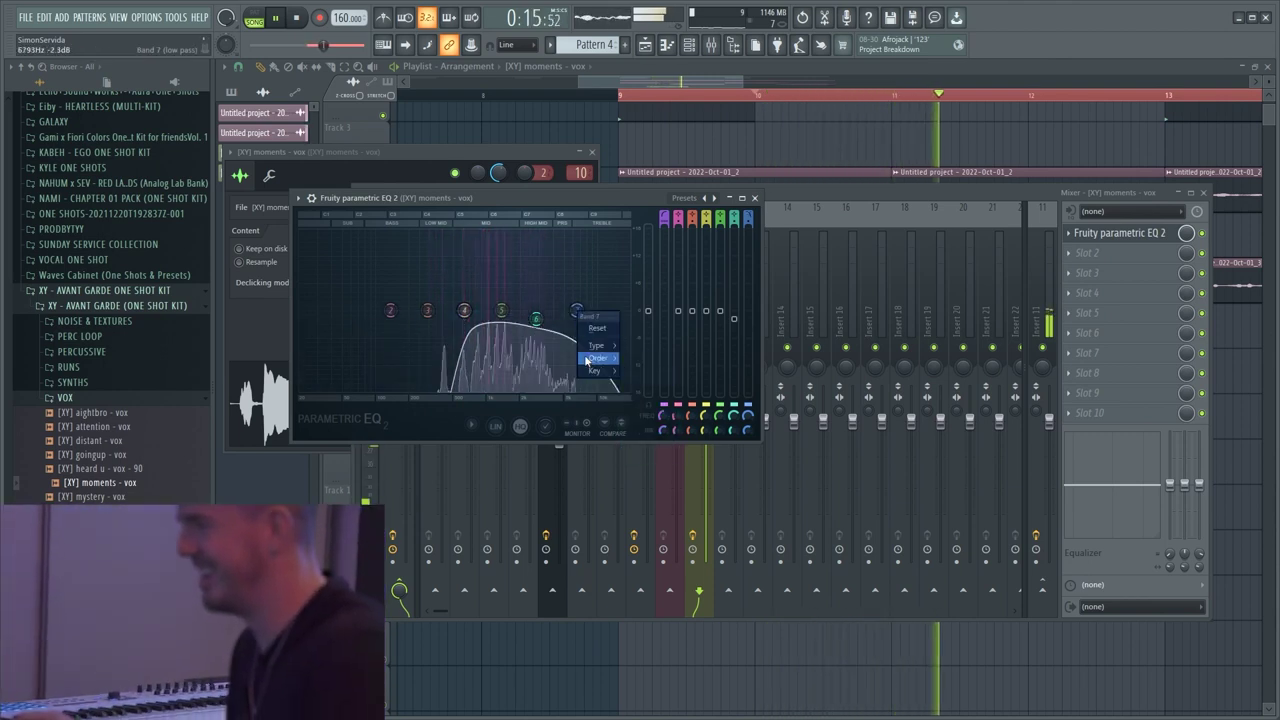
{"action": "left_click_drag", "start_coordinate": [570, 306], "coordinate": [557, 312]}
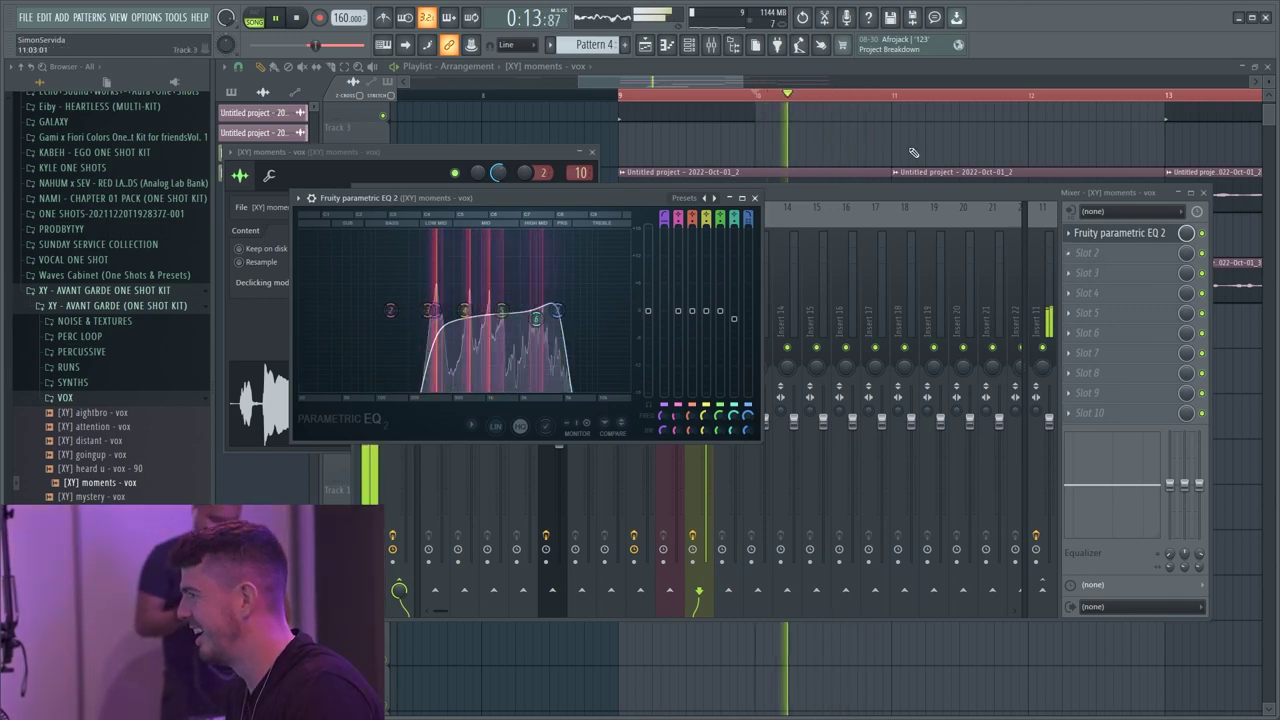
{"action": "key", "text": "F12"}
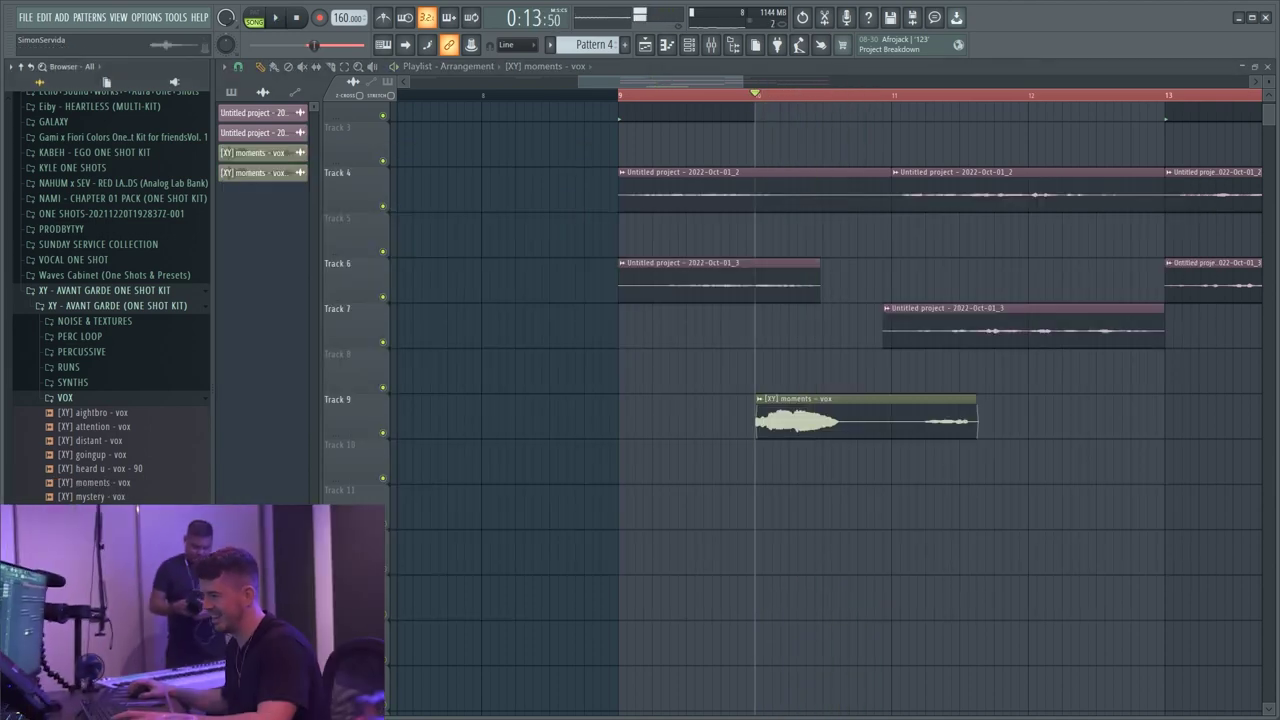
- Replace the [XY] moments - vox clip on Track 9 with [XY] outtahere - vox, starting about midway between bars 11 and 12
{"action": "right_click", "coordinate": [869, 415]}
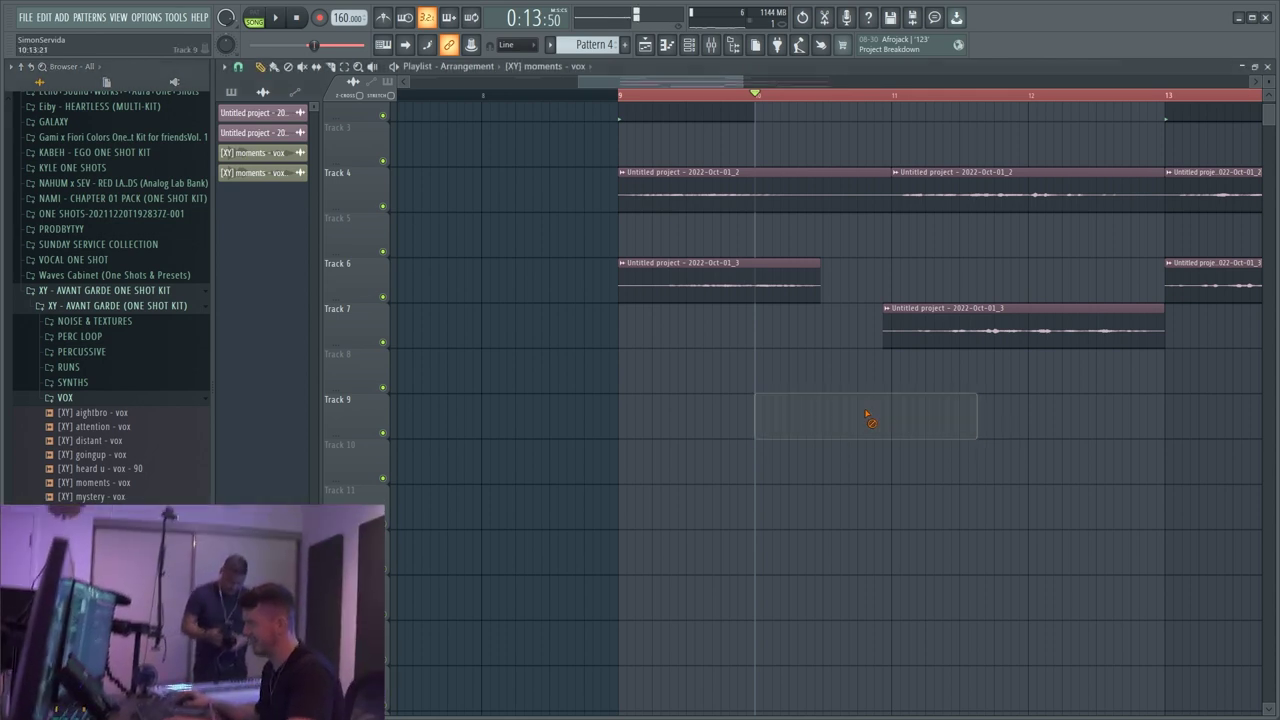
{"action": "key", "text": "space"}
{"action": "key", "text": "space"}
{"action": "left_click_drag", "start_coordinate": [97, 512], "coordinate": [949, 396]}
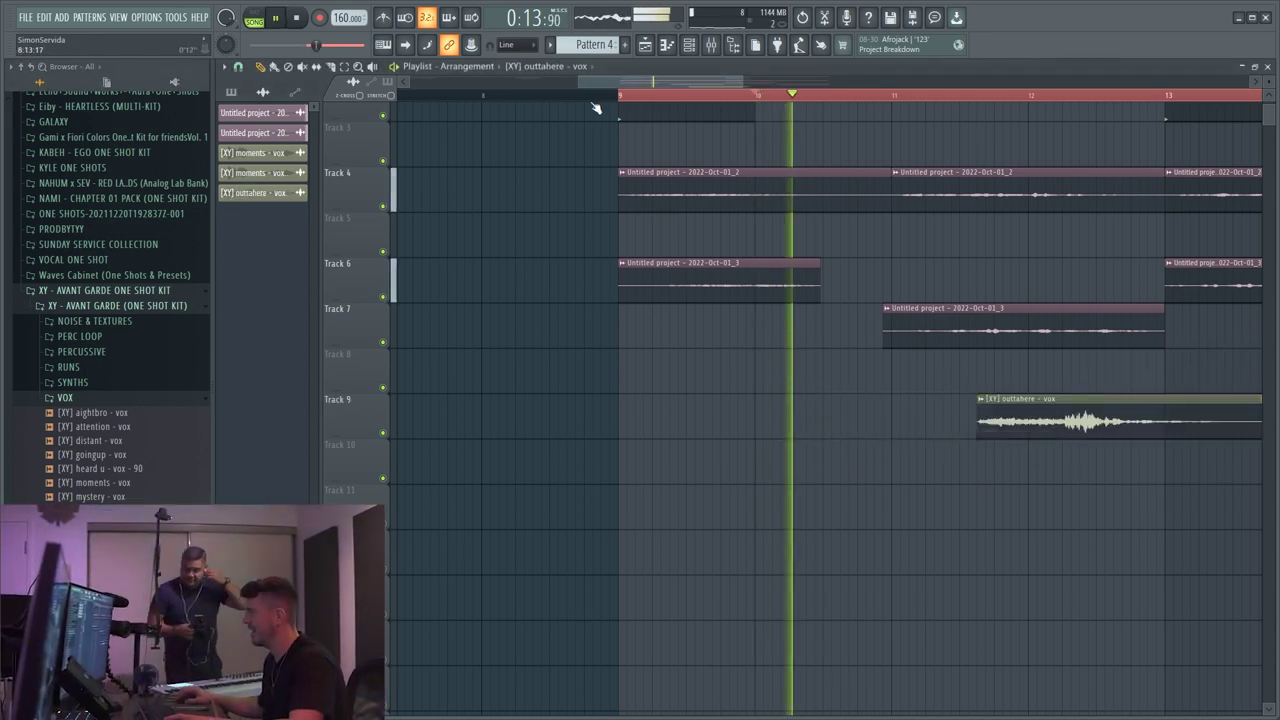
- Play the section from bar 9 and lower the channel volume of the [XY] outtahere - vox clip
{"action": "scroll", "coordinate": [620, 98], "scroll_direction": "down", "scroll_amount": 4}
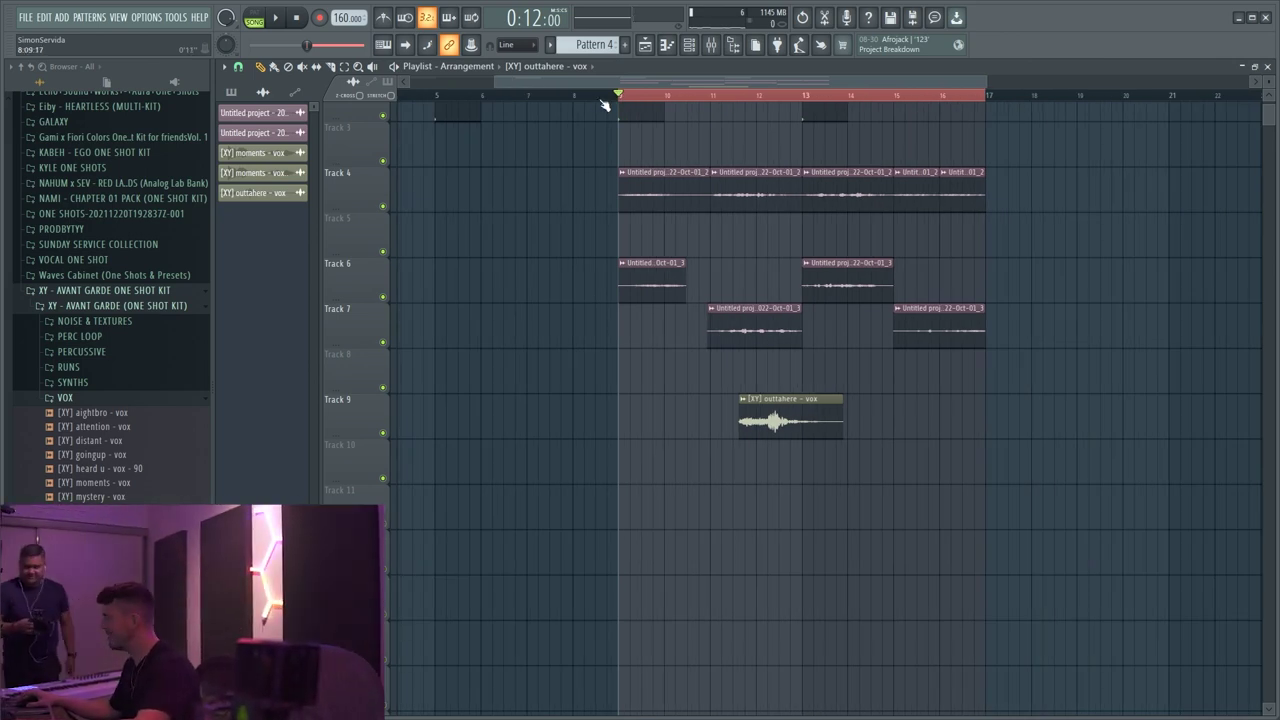
{"action": "scroll", "coordinate": [618, 100], "scroll_direction": "down", "scroll_amount": 1}
{"action": "key", "text": "space"}
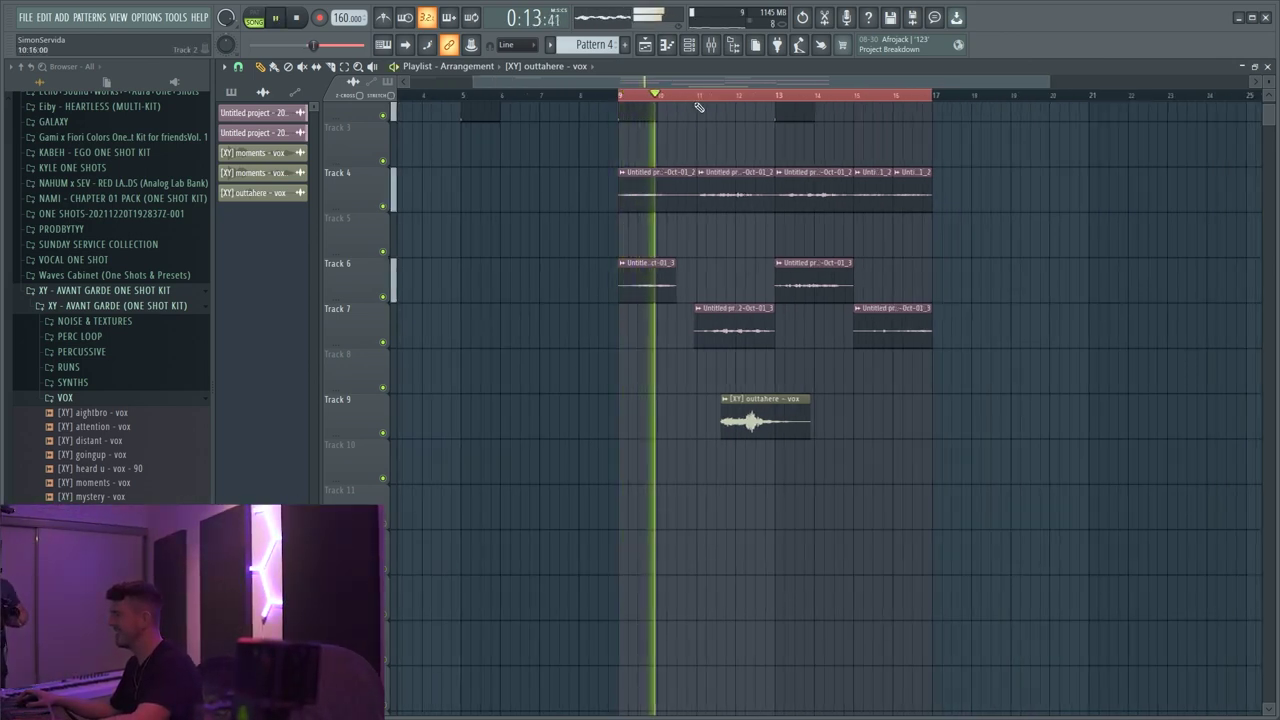
{"action": "scroll", "coordinate": [700, 115], "scroll_direction": "up", "scroll_amount": 2}
{"action": "scroll", "coordinate": [706, 134], "scroll_direction": "down", "scroll_amount": 1}
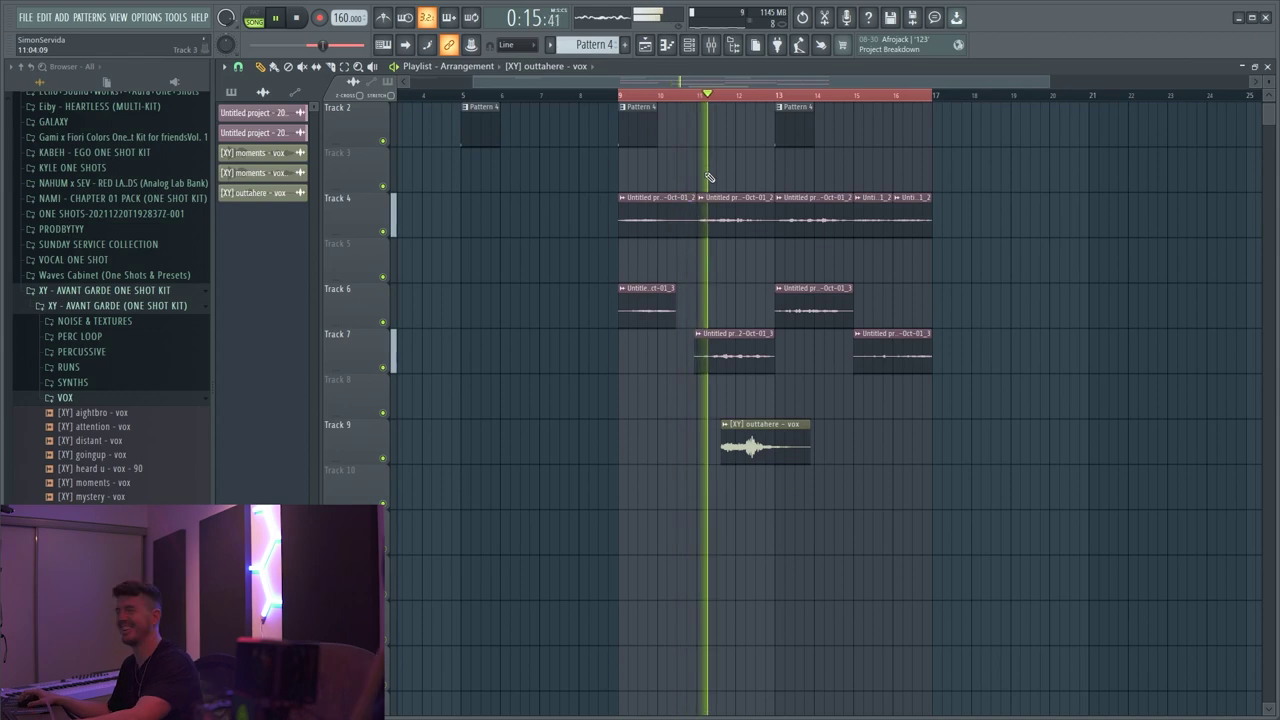
{"action": "key", "text": "space"}
{"action": "double_click", "coordinate": [760, 445]}
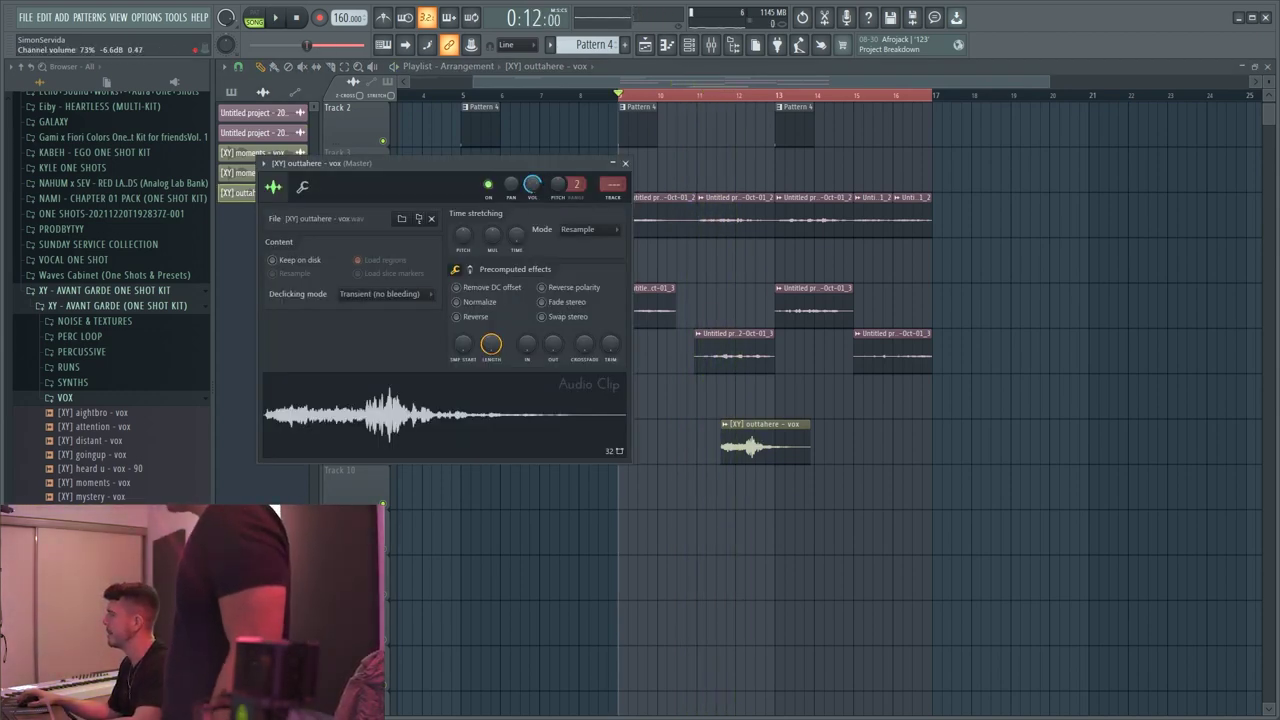
{"action": "left_click", "coordinate": [713, 100]}
{"action": "key", "text": "space"}
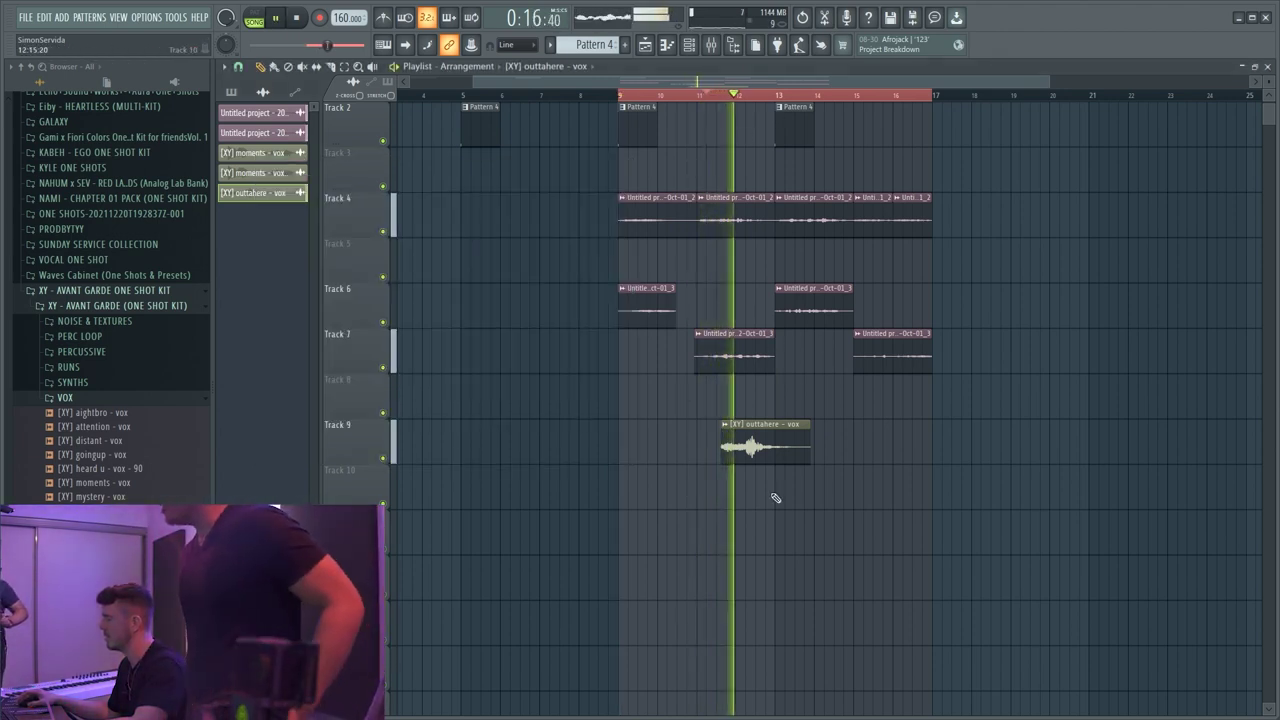
- Set the time-stretching mode of [XY] outtahere - vox to Auto and raise its pitch
{"action": "double_click", "coordinate": [756, 452]}
{"action": "key", "text": "space"}
{"action": "key", "text": "space"}
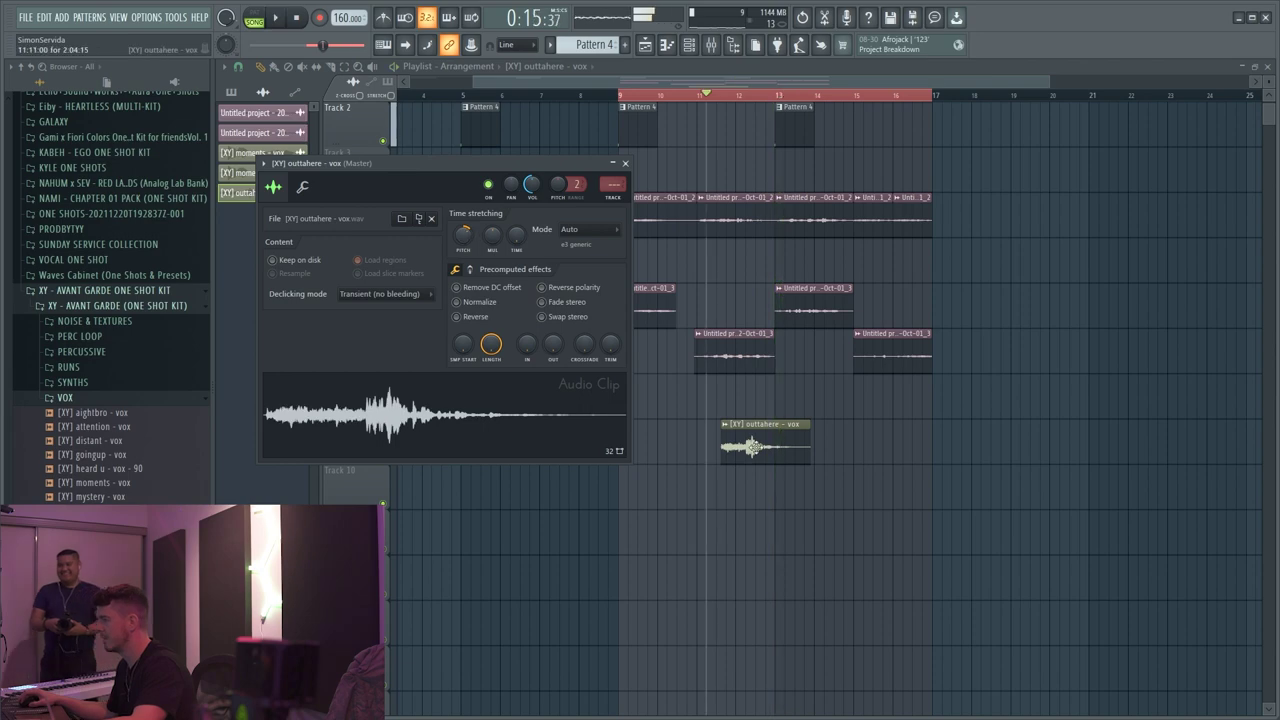
- Move the [XY] outtahere - vox clip to start just after bar 13 and set the playlist snap to Line
{"action": "left_click_drag", "start_coordinate": [762, 445], "coordinate": [812, 444]}
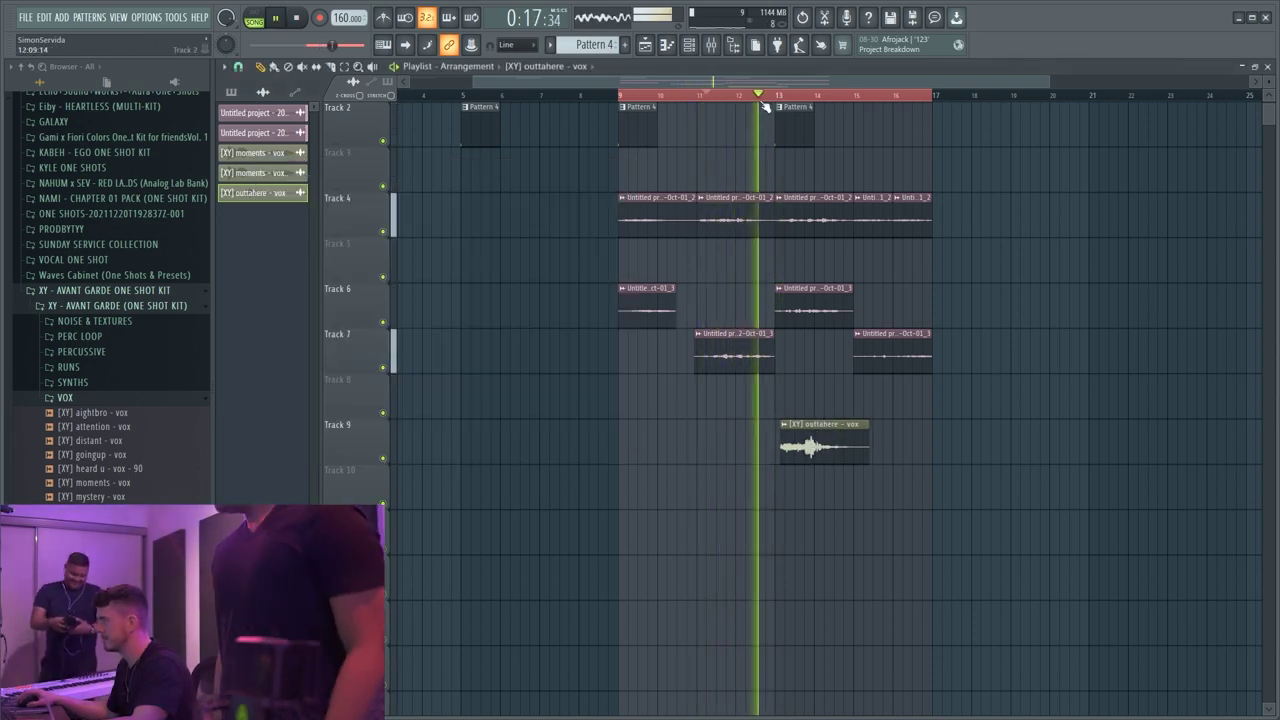
{"action": "scroll", "coordinate": [786, 94], "scroll_direction": "up", "scroll_amount": 3}
{"action": "double_click", "coordinate": [842, 438]}
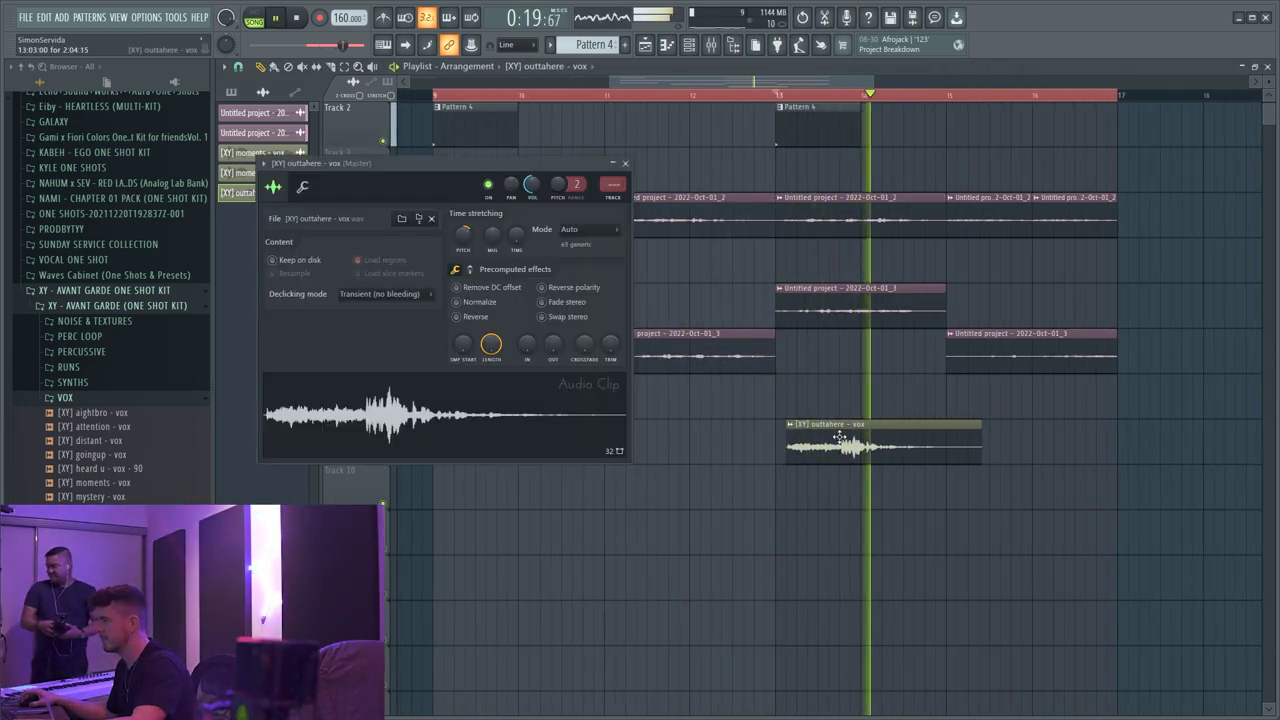
{"action": "left_click", "coordinate": [778, 95]}
{"action": "left_click", "coordinate": [238, 67]}
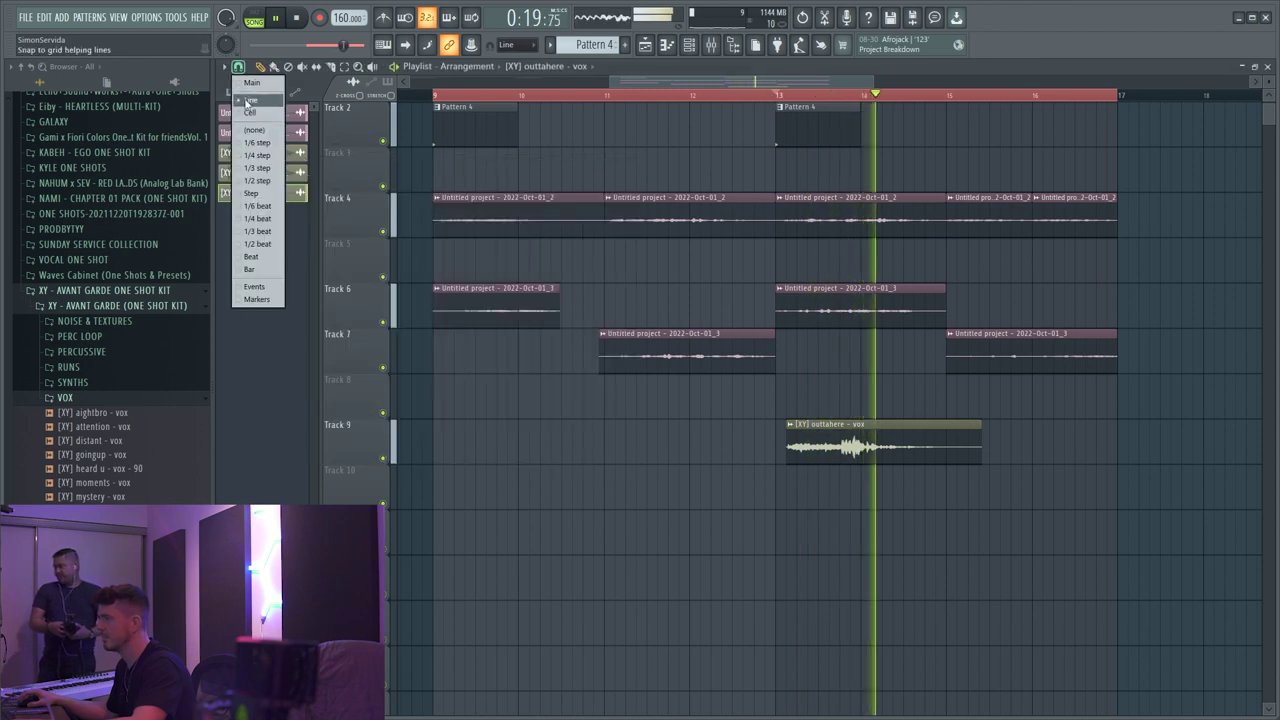
{"action": "left_click", "coordinate": [245, 103]}
- Lower the pitch of [XY] outtahere - vox to about -905 cents and route it to mixer track 12
{"action": "double_click", "coordinate": [905, 449]}
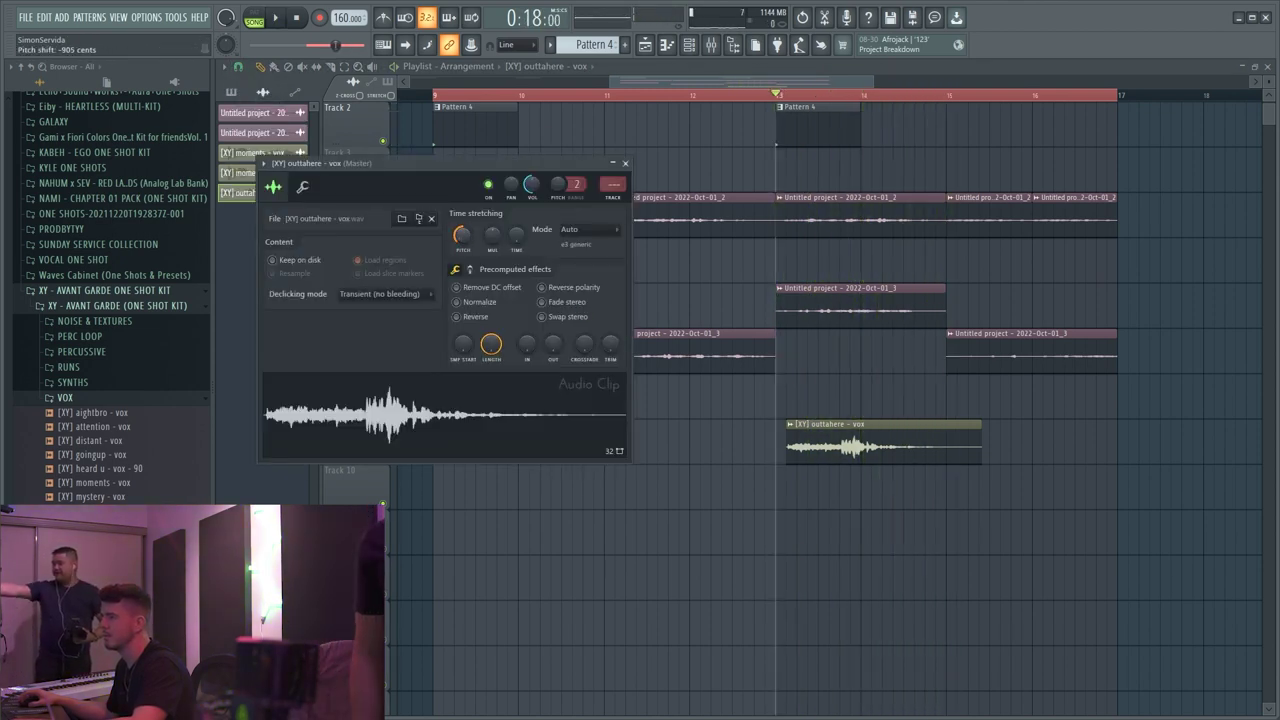
{"action": "key", "text": "space"}
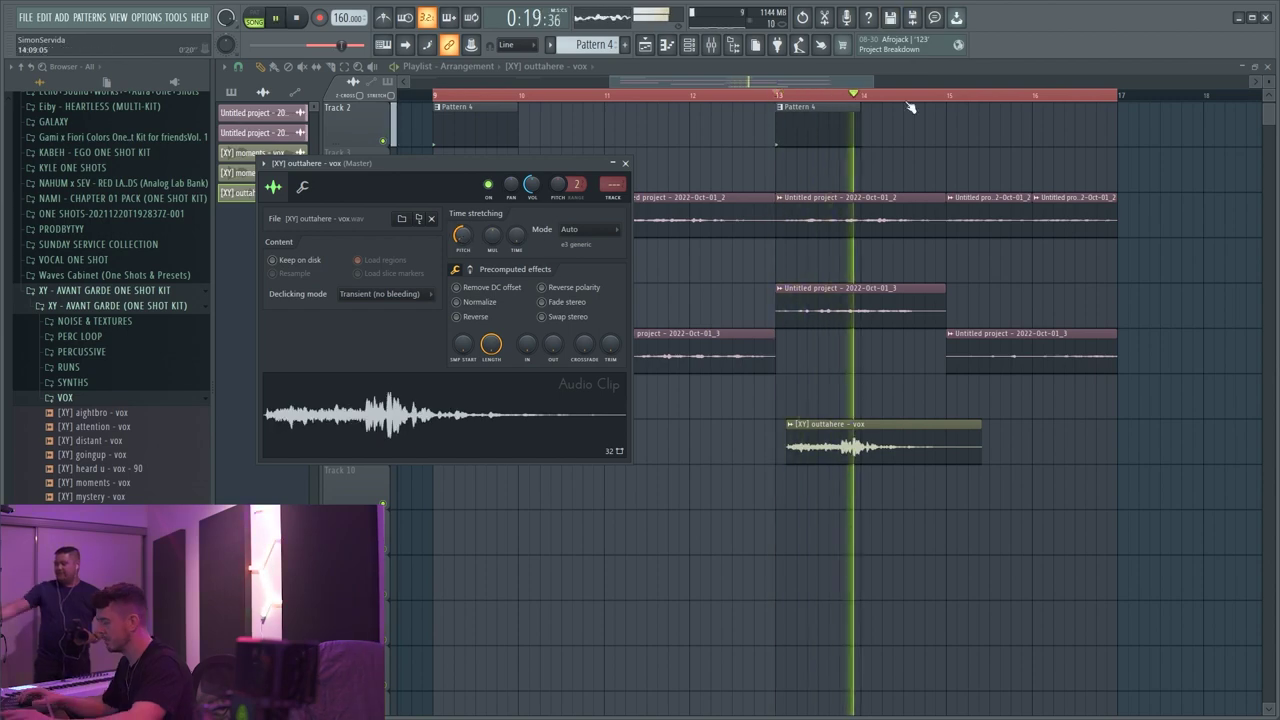
{"action": "key", "text": "F9"}
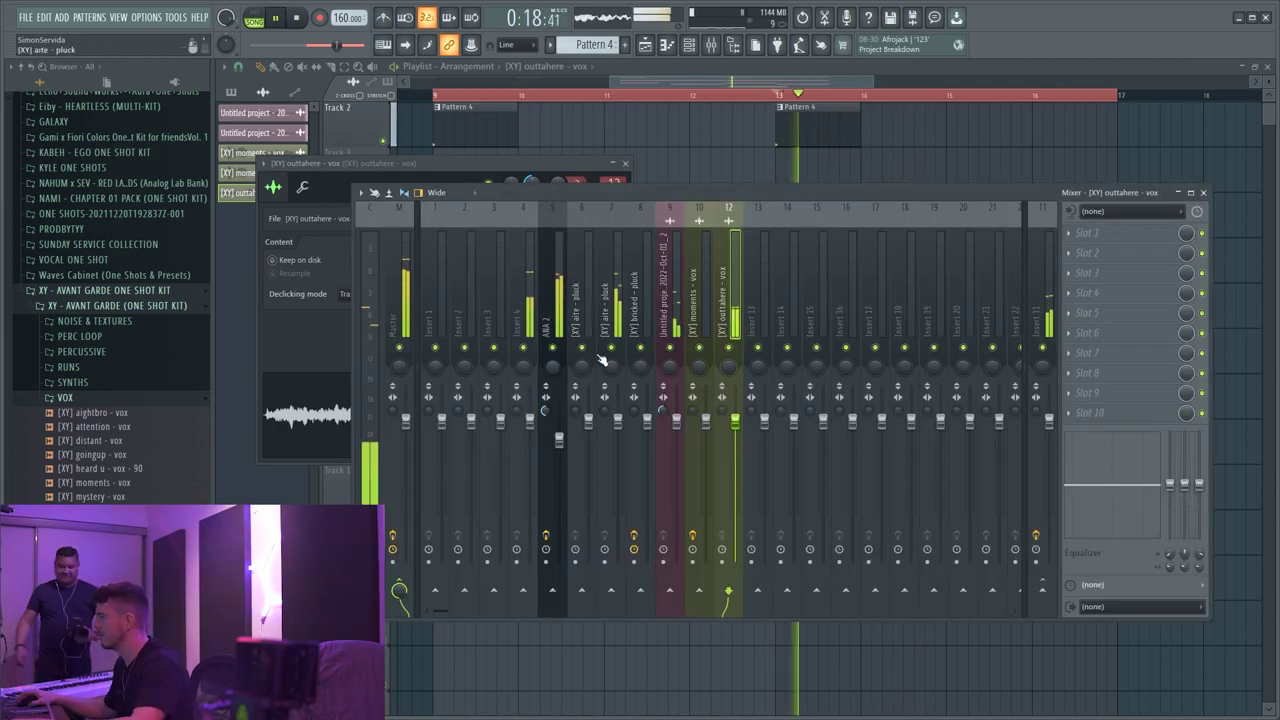
- Load Fruity Parametric EQ 2 on the [XY] outtahere - vox mixer track and set band 1 to High pass
{"action": "left_click", "coordinate": [1145, 235]}
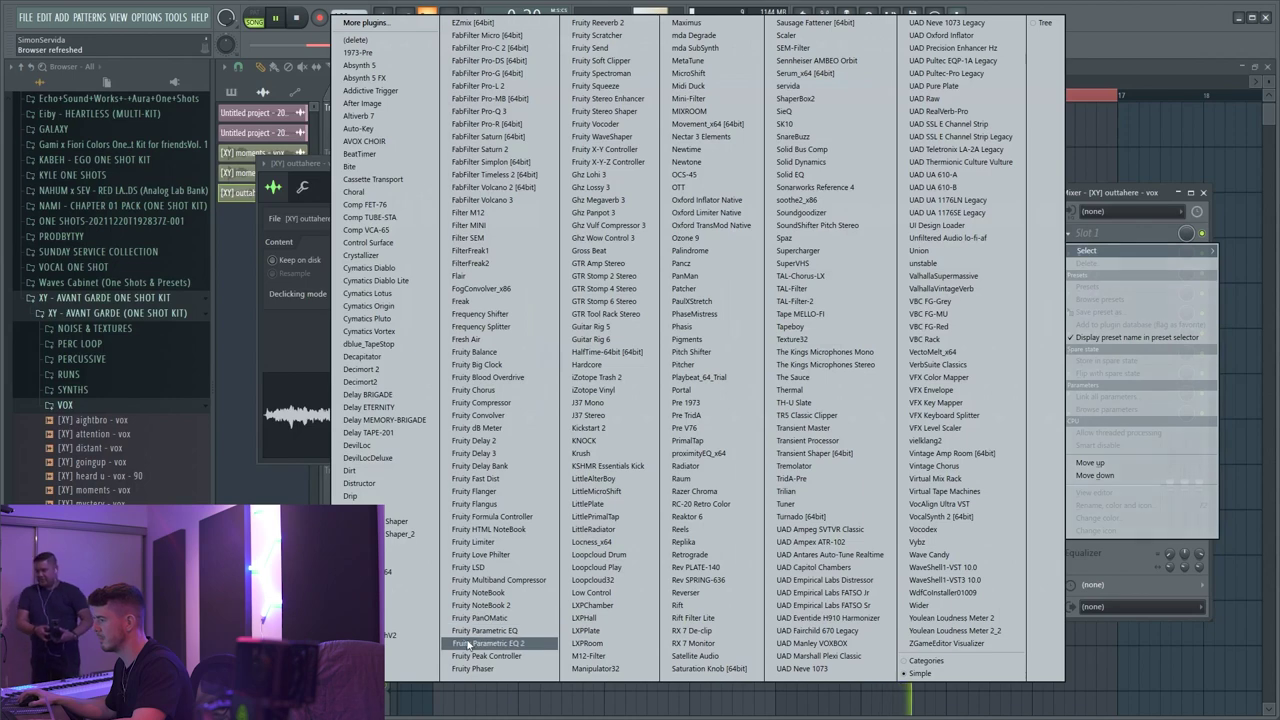
{"action": "left_click", "coordinate": [468, 645]}
{"action": "right_click", "coordinate": [285, 241]}
{"action": "mouse_move", "coordinate": [304, 275]}
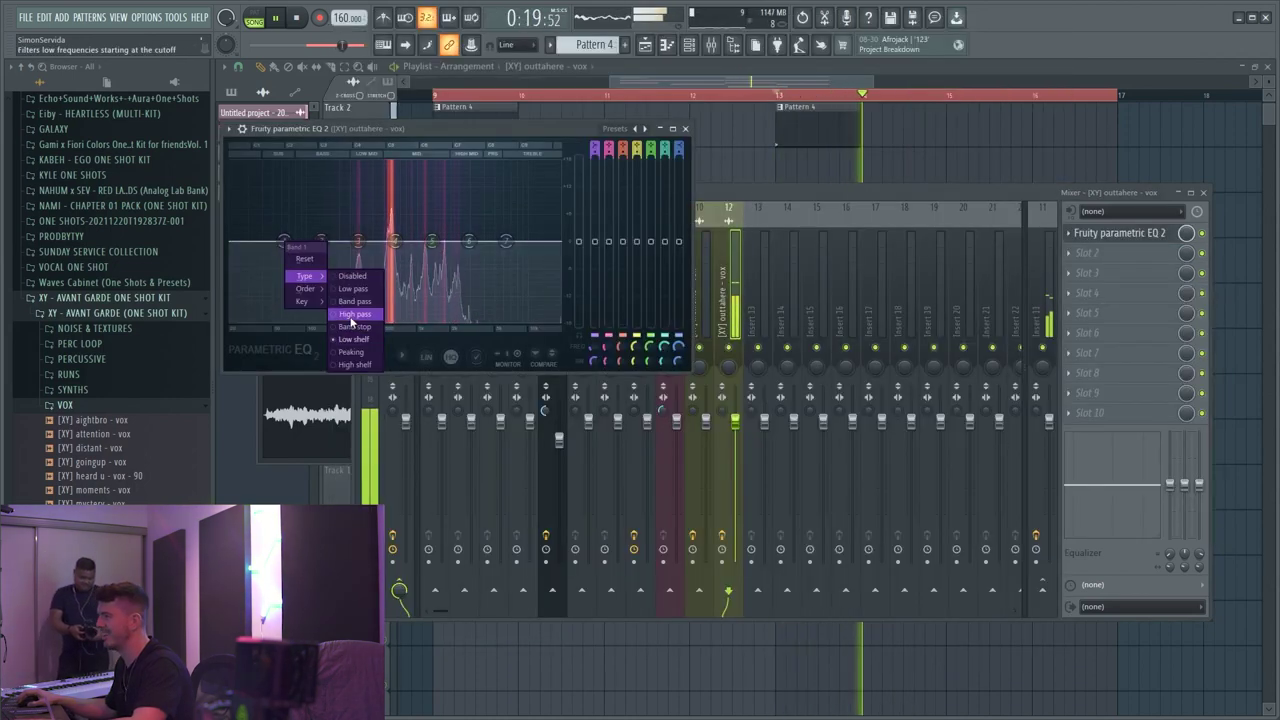
{"action": "left_click", "coordinate": [353, 315]}
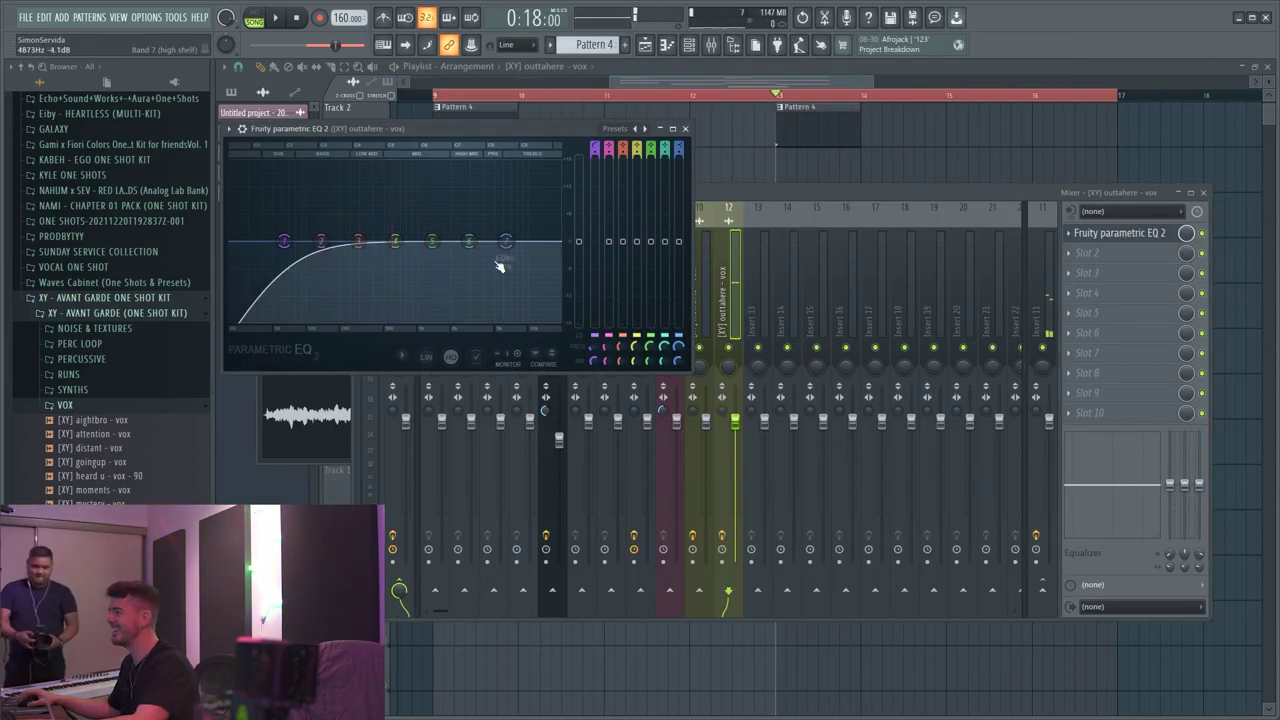
- Make EQ band 7 a low pass at about 7.9 kHz and raise the cutoff of the band 1 high pass during playback
{"action": "left_click", "coordinate": [564, 314]}
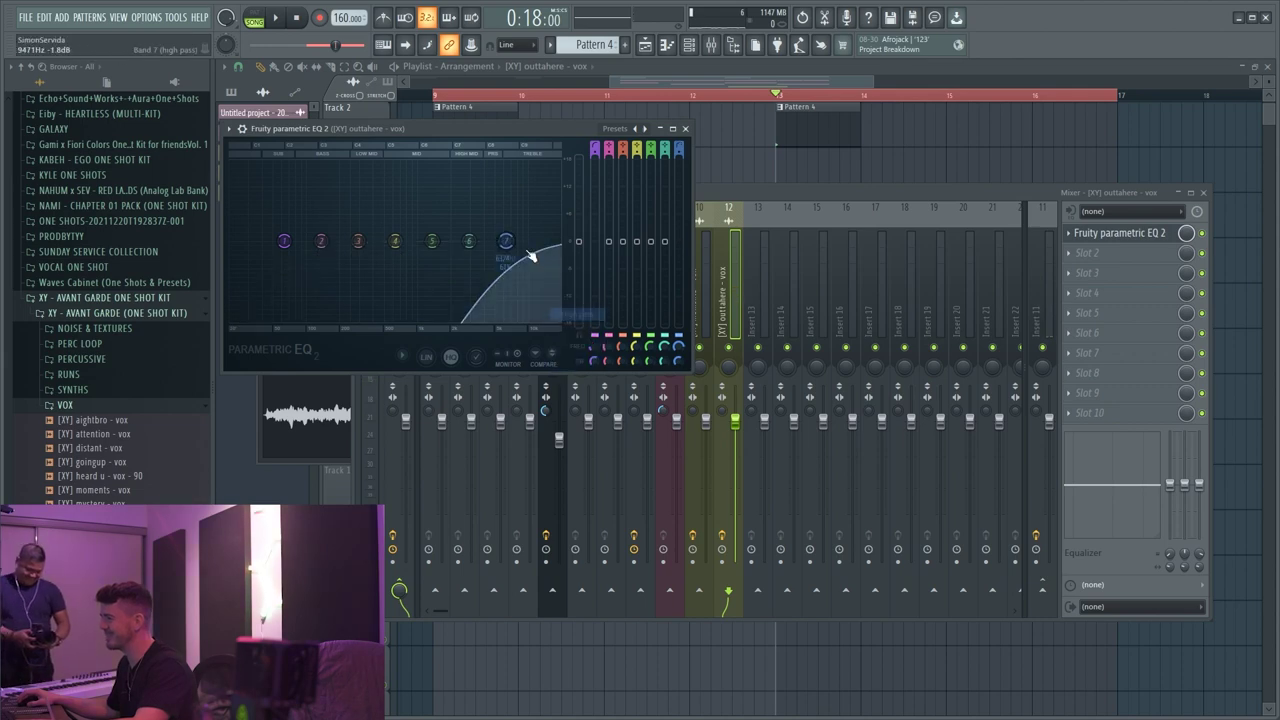
{"action": "key", "text": "space"}
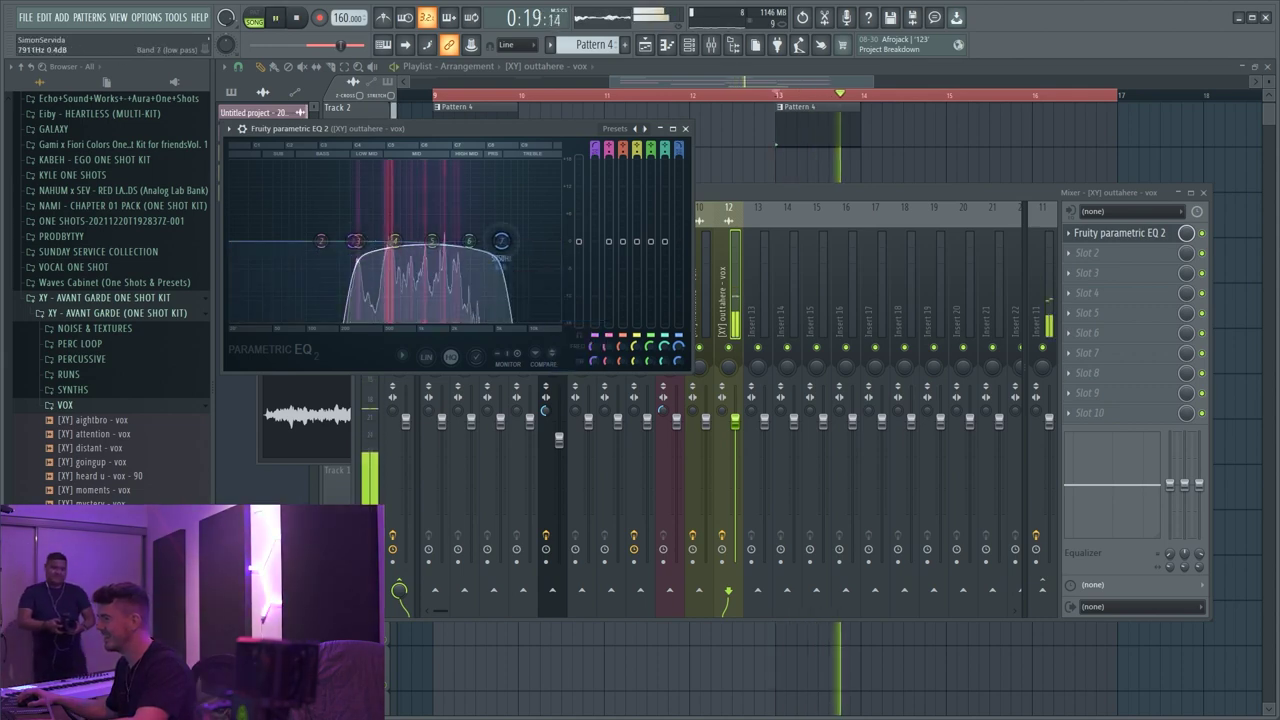
{"action": "key", "text": "space"}
{"action": "right_click", "coordinate": [1047, 150]}
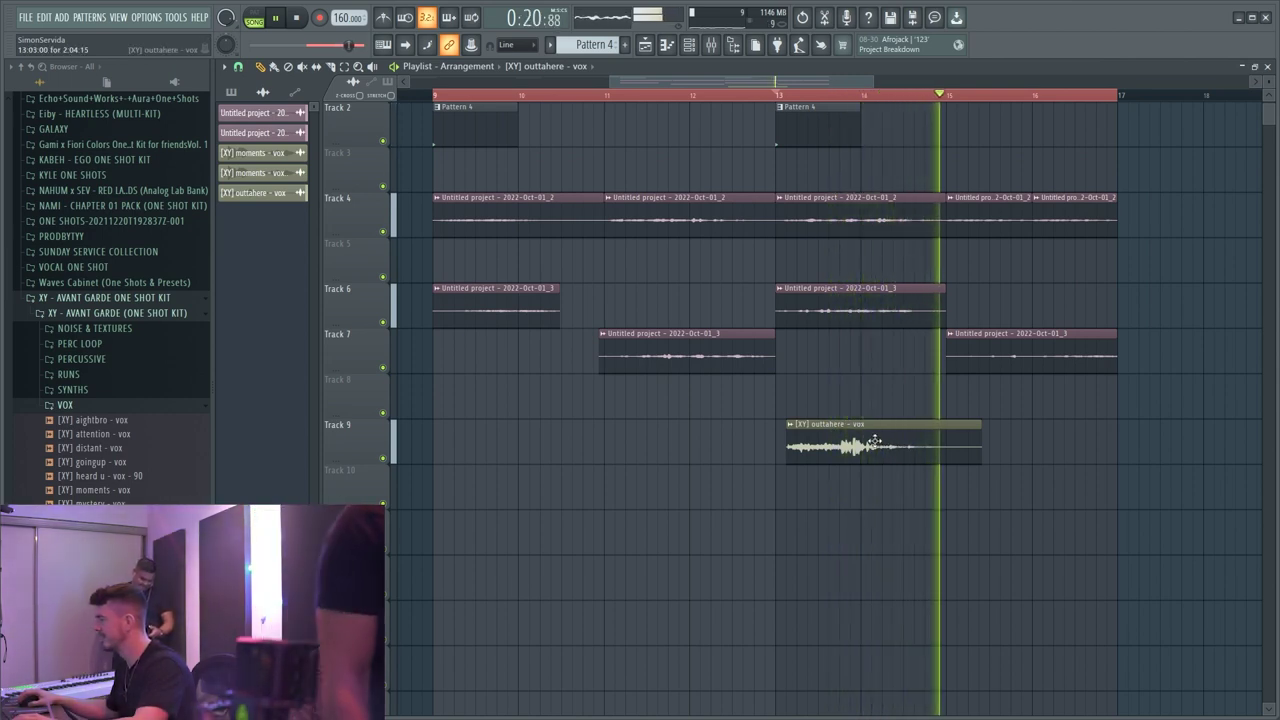
- Copy the [XY] outtahere - vox clip to bar 15 and trim the copy to end at bar 17 on Track 9
{"action": "left_click_drag", "start_coordinate": [870, 446], "coordinate": [1030, 491]}
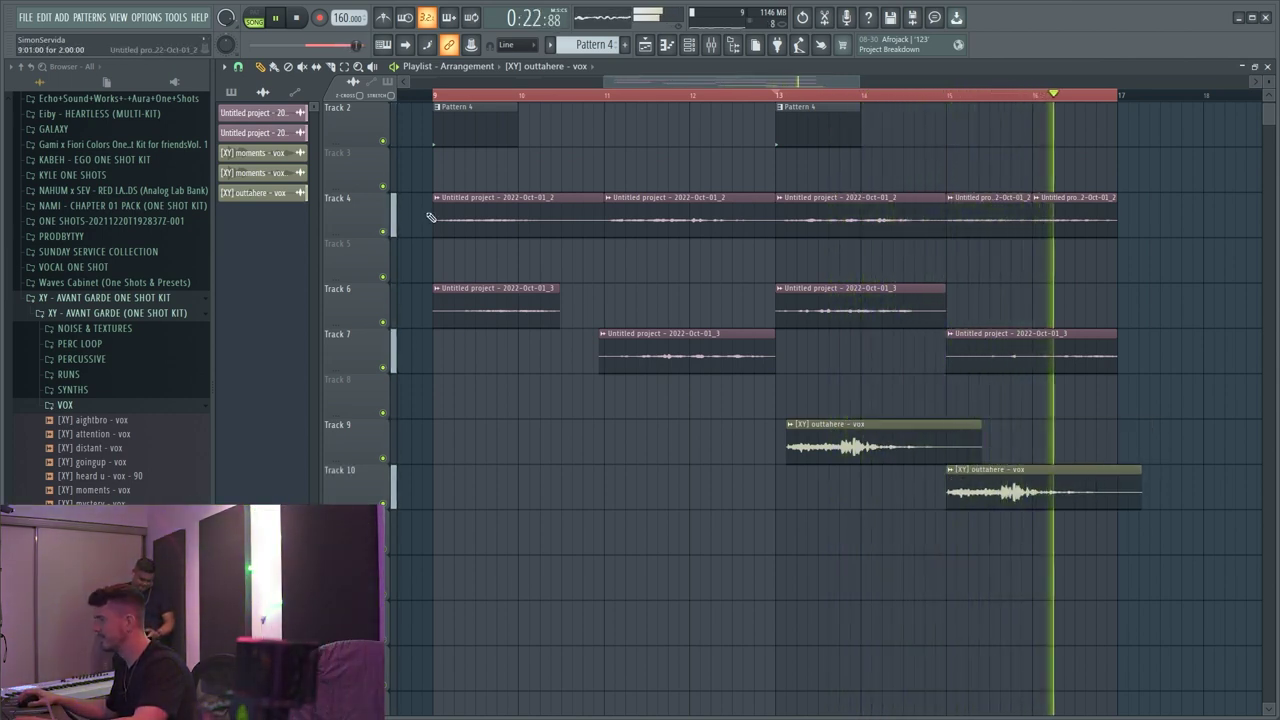
{"action": "right_click", "coordinate": [1131, 495]}
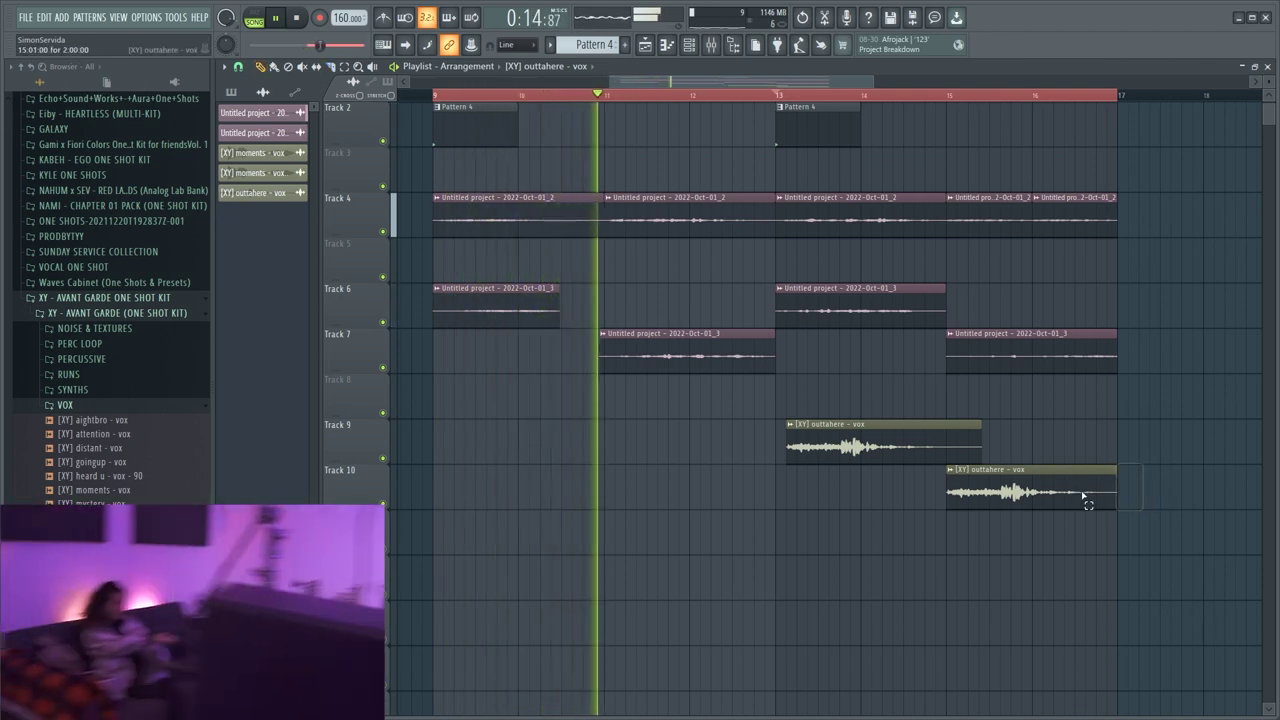
{"action": "left_click", "coordinate": [1086, 502], "text": "ctrl"}
{"action": "scroll", "coordinate": [1248, 437], "scroll_direction": "up", "scroll_amount": 1}
{"action": "key", "text": "shift+Up"}
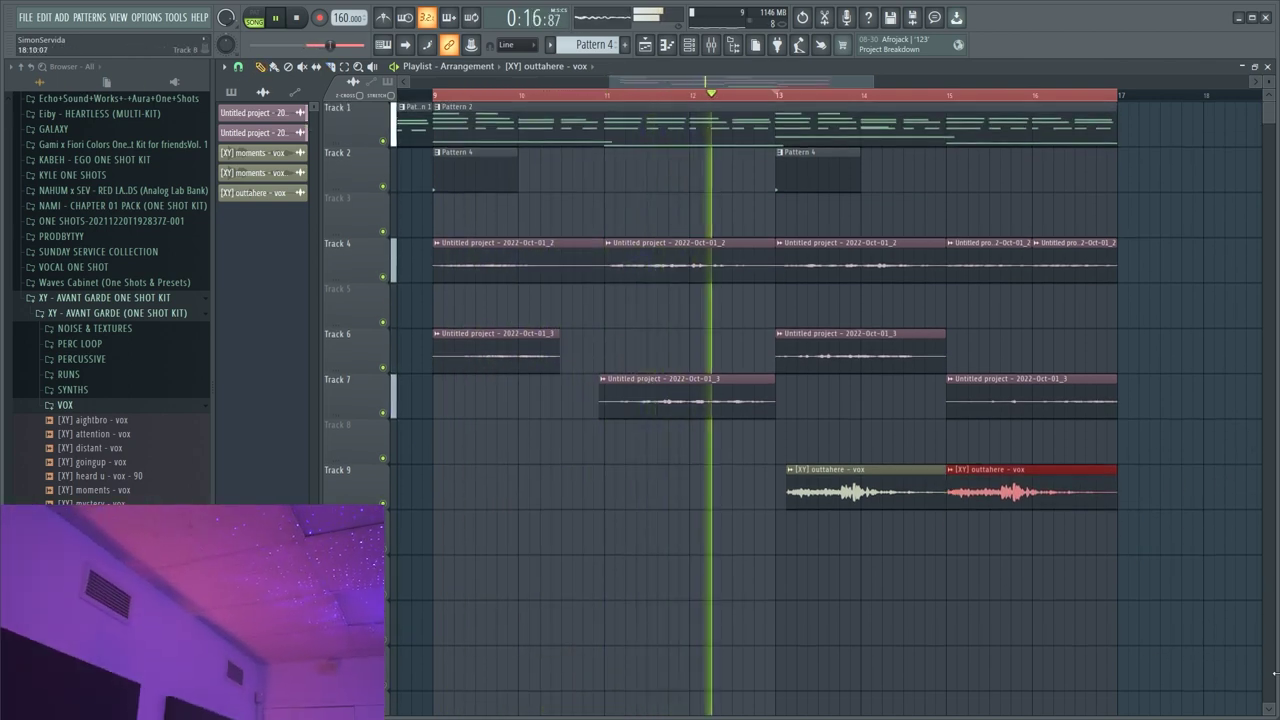
- Enable Fade stereo for [XY] outtahere - vox and replay the section
{"action": "double_click", "coordinate": [922, 467]}
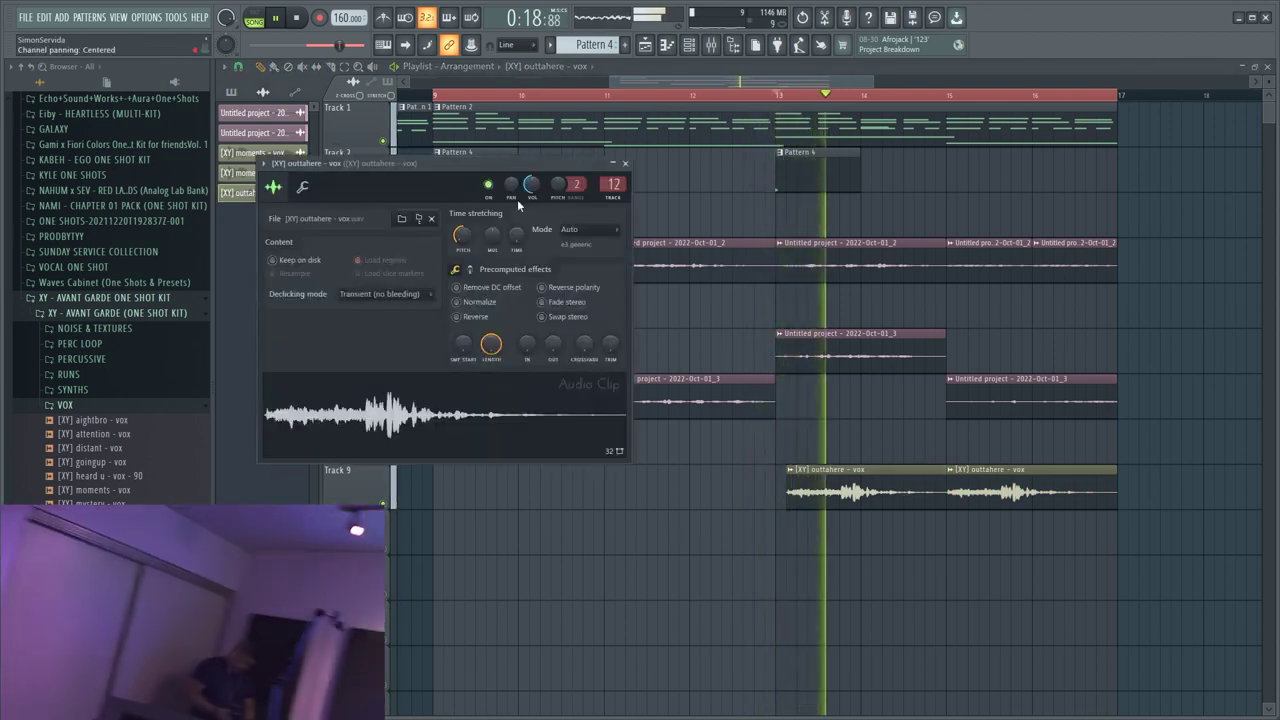
{"action": "left_click", "coordinate": [541, 301]}
{"action": "key", "text": "space"}
{"action": "key", "text": "space"}
- Shift the second [XY] outtahere - vox clip to just after bar 15 and set the sample's declicking to a bleeding mode
{"action": "left_click_drag", "start_coordinate": [1021, 503], "coordinate": [1032, 503]}
{"action": "left_click", "coordinate": [932, 502], "text": "ctrl"}
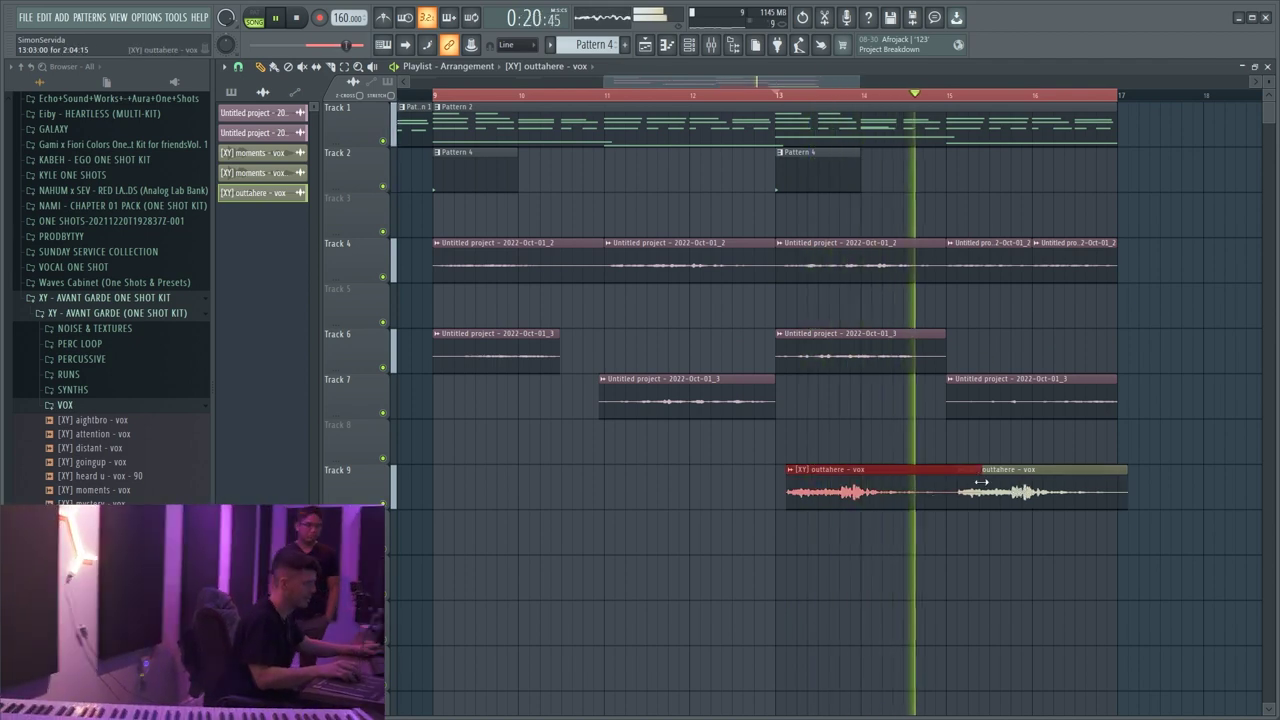
{"action": "double_click", "coordinate": [935, 492]}
{"action": "left_click", "coordinate": [370, 293]}
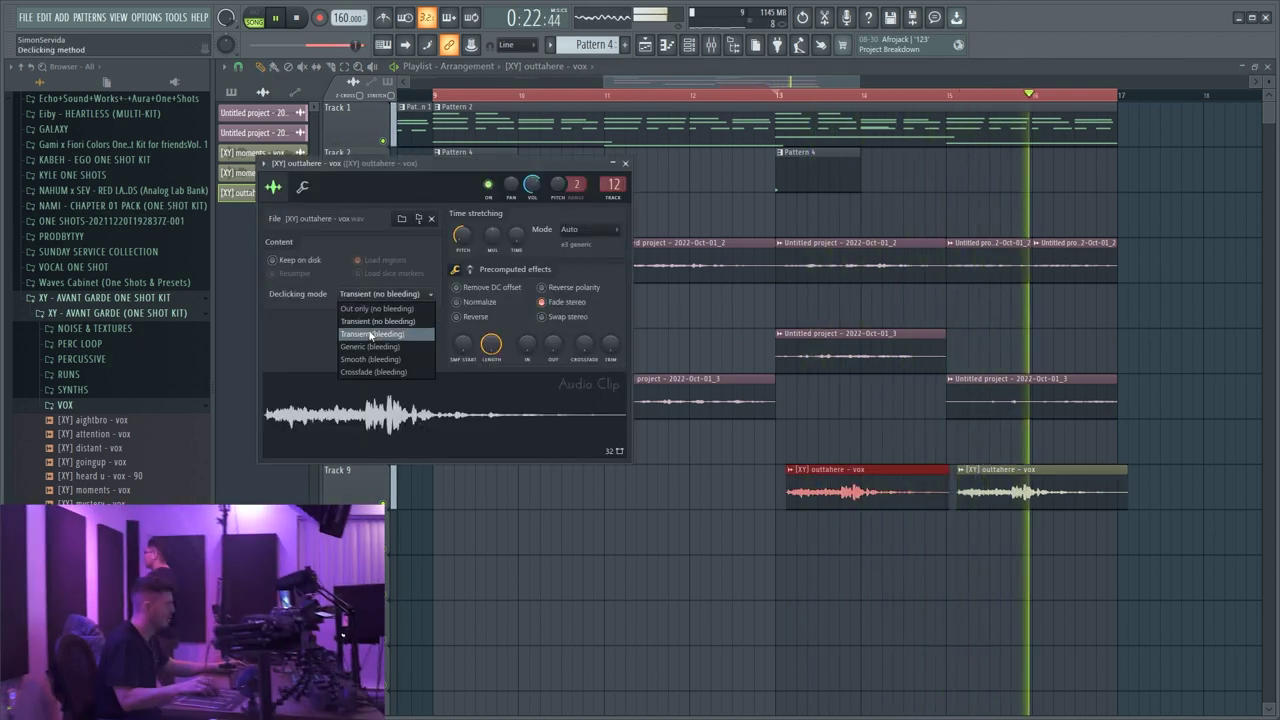
{"action": "left_click", "coordinate": [373, 343]}
{"action": "left_click", "coordinate": [603, 563]}
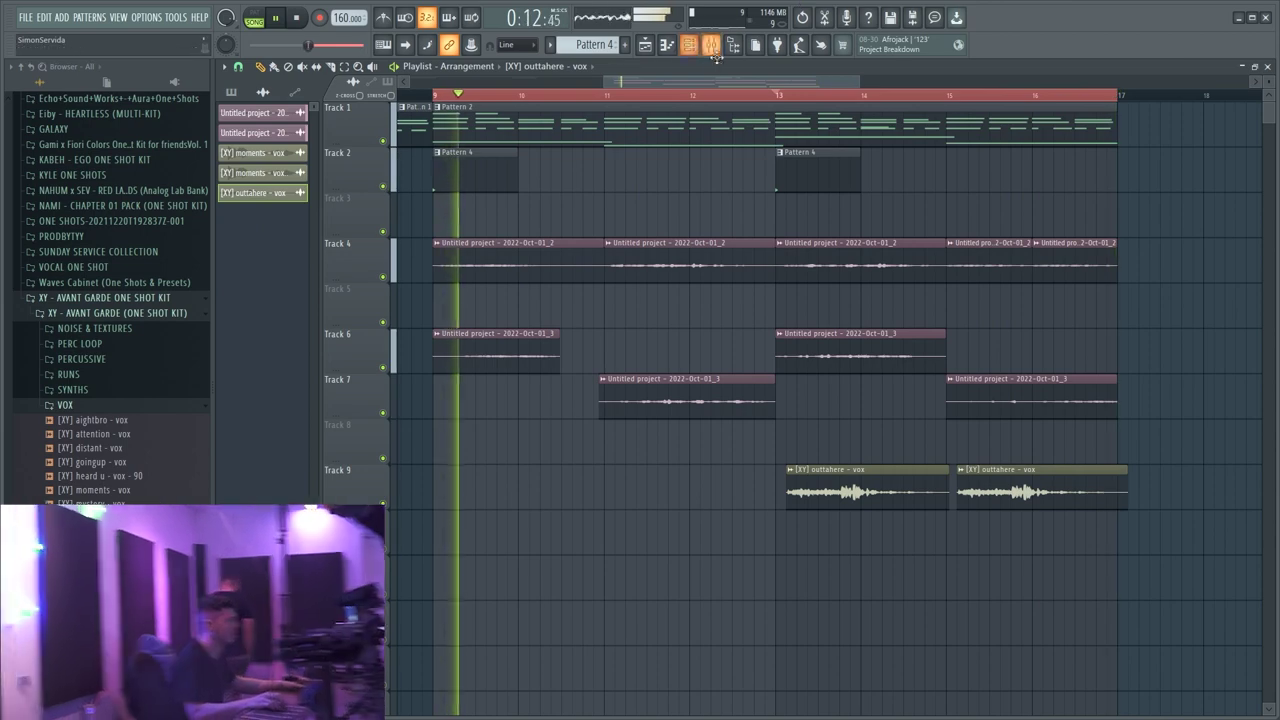
{"action": "key", "text": "F9"}
{"action": "key", "text": "F9"}
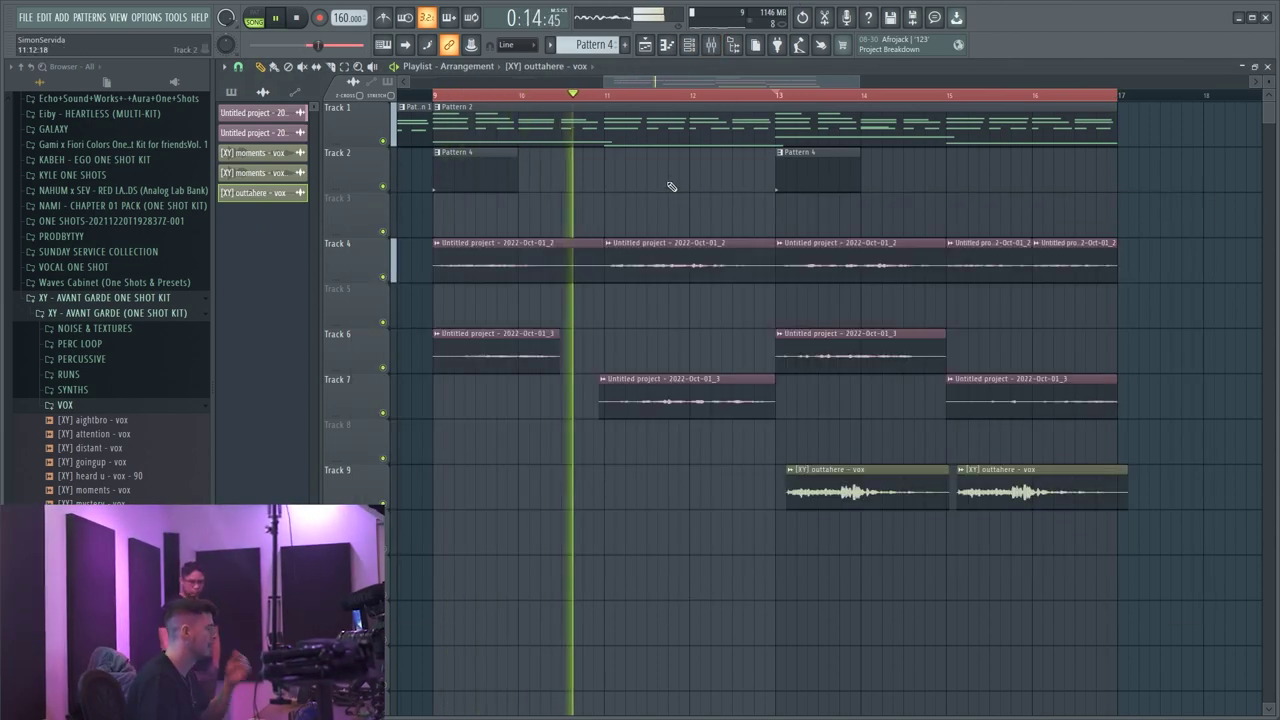
- Add the [XY] attack and [XY] attention one-shots from the PERCUSSIVE folder to the playlist at bar 9
{"action": "left_click", "coordinate": [85, 359]}
{"action": "scroll", "coordinate": [118, 424], "scroll_direction": "down", "scroll_amount": 1}
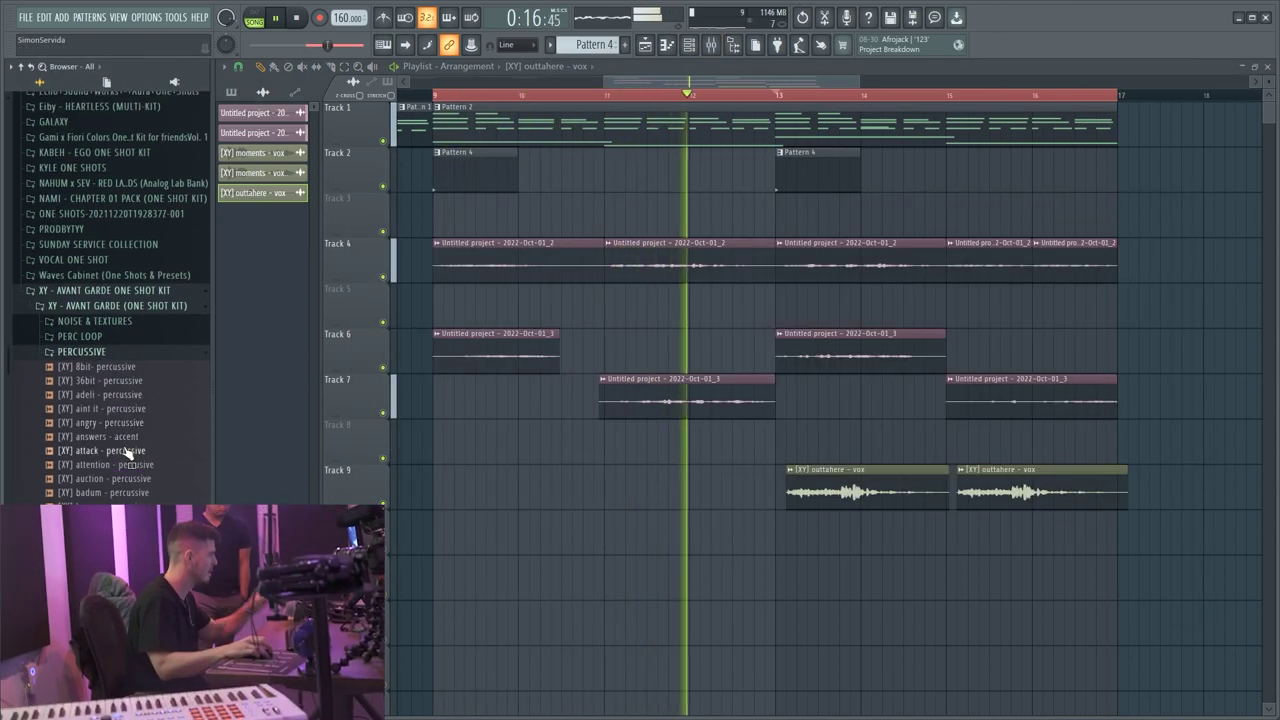
{"action": "left_click_drag", "start_coordinate": [108, 450], "coordinate": [440, 535]}
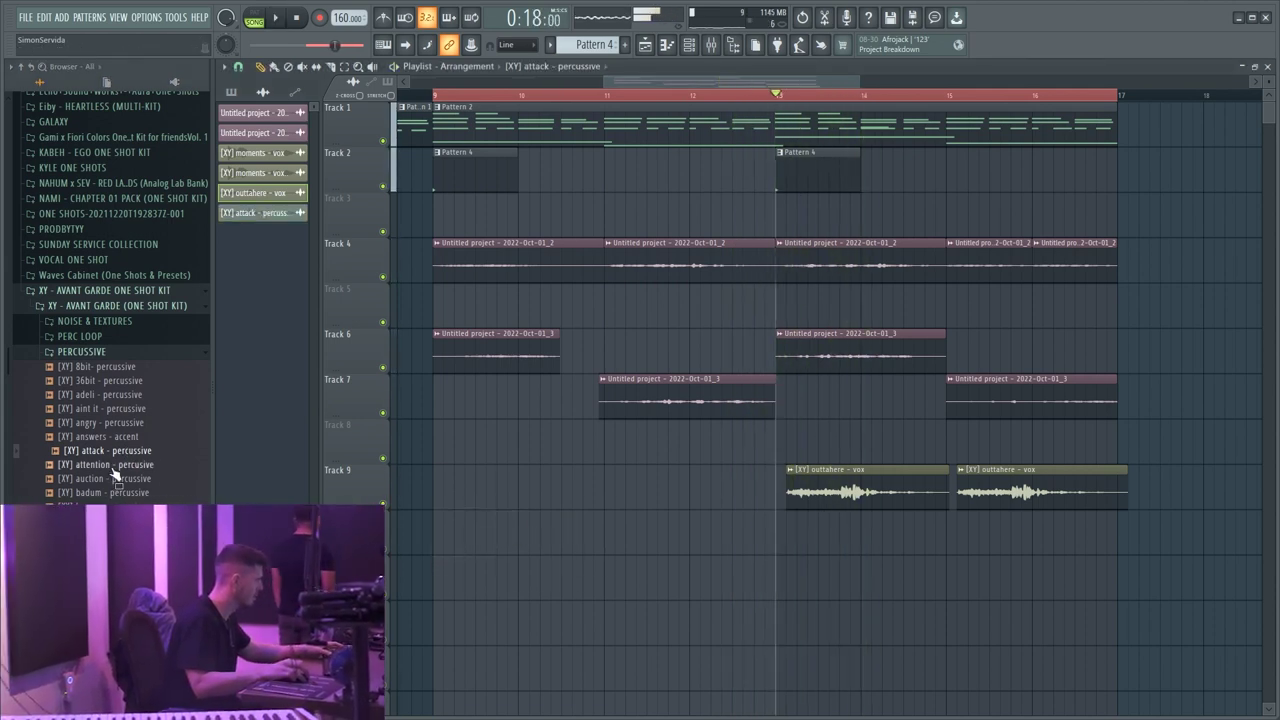
{"action": "left_click_drag", "start_coordinate": [105, 464], "coordinate": [434, 491]}
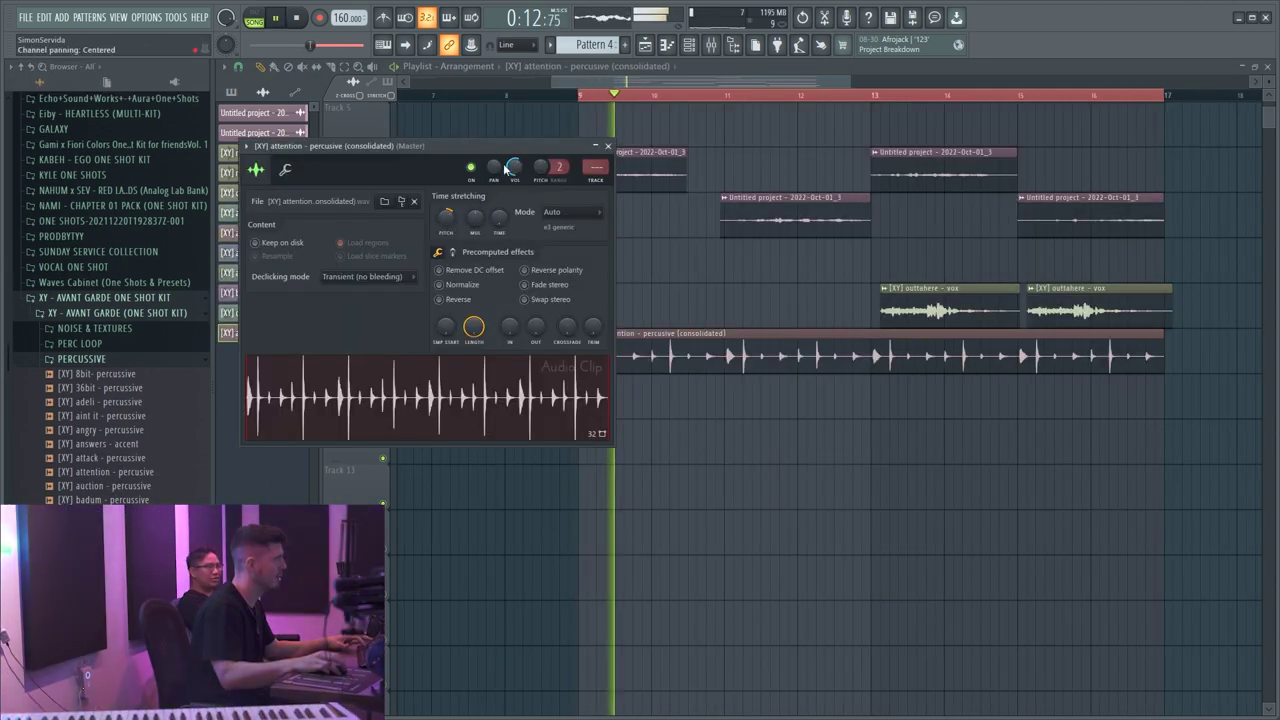
- Lower the channel volume of [XY] attention - percusive (consolidated) to about 47% and reset its pitch
{"action": "left_click_drag", "start_coordinate": [492, 168], "coordinate": [492, 158]}
{"action": "right_click", "coordinate": [491, 168]}
{"action": "left_click", "coordinate": [502, 173]}
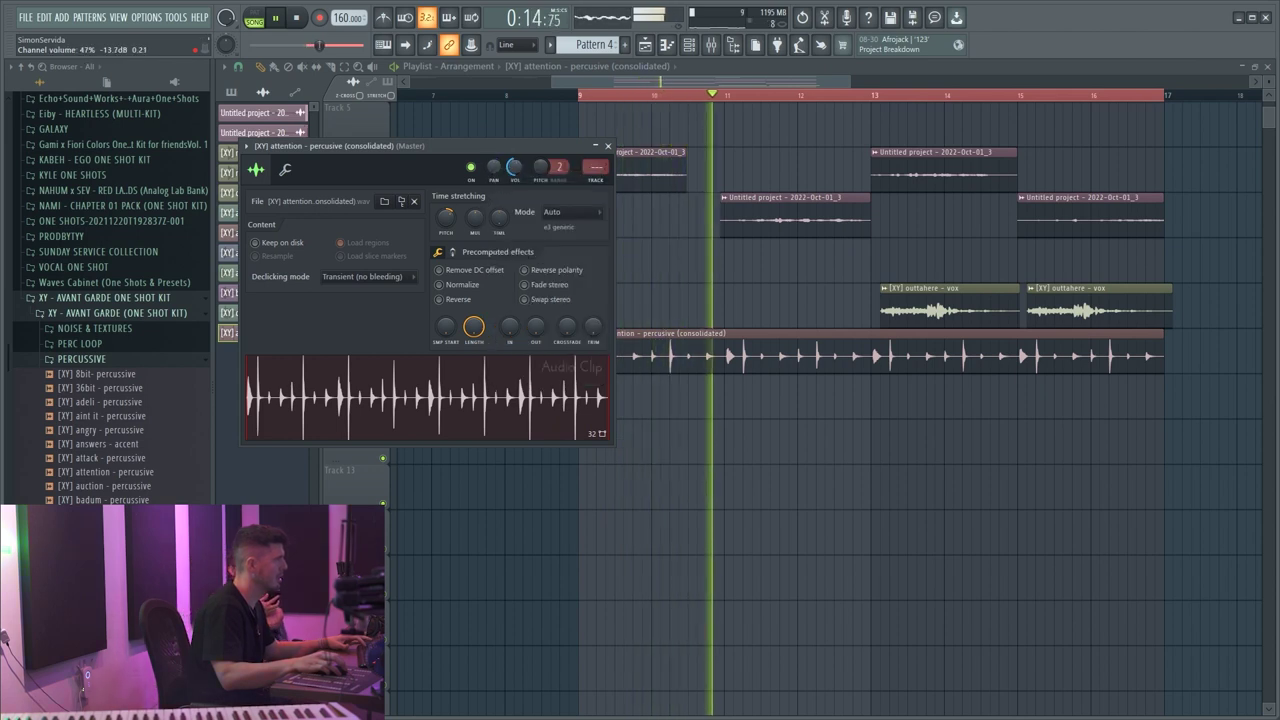
{"action": "right_click", "coordinate": [439, 217]}
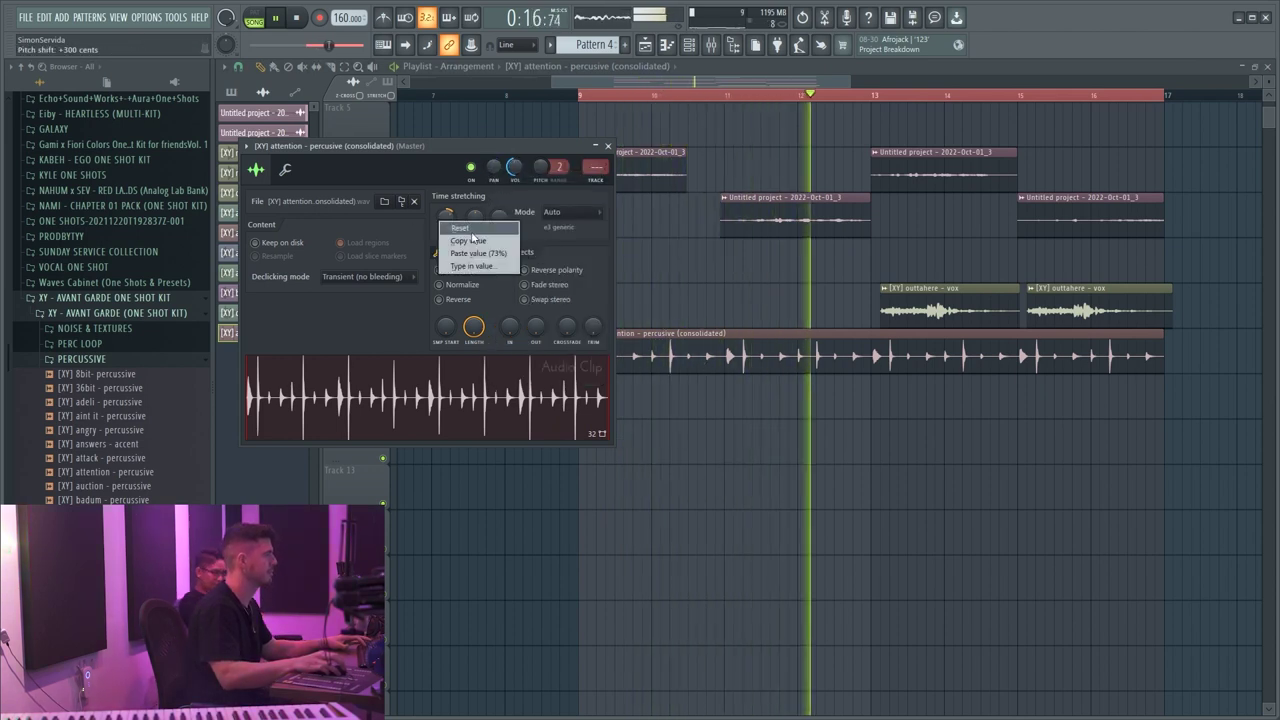
{"action": "left_click", "coordinate": [457, 228]}
{"action": "key", "text": "Escape"}
{"action": "key", "text": "space"}
{"action": "left_click_drag", "start_coordinate": [1131, 410], "coordinate": [456, 217]}
{"action": "left_click", "coordinate": [595, 418]}
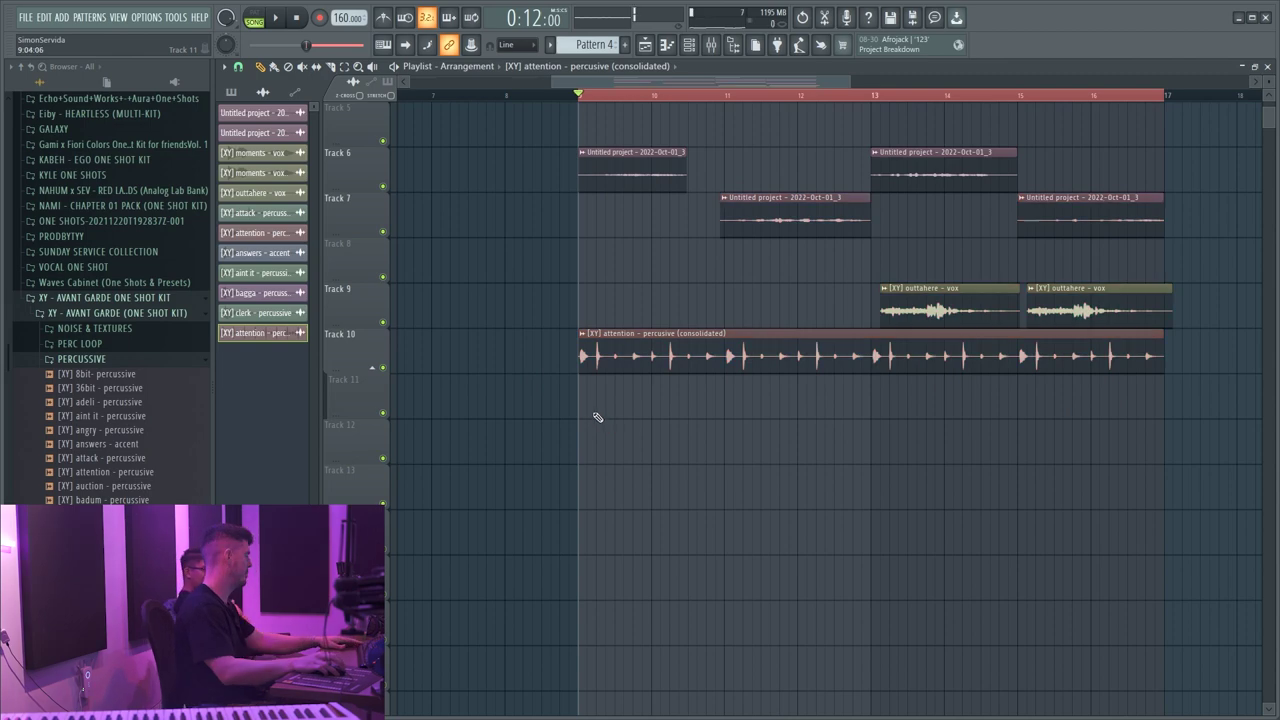
- Trim the last [XY] outtahere - vox clip to bar 17 and route [XY] attention - percusive (consolidated) to mixer track 13
{"action": "scroll", "coordinate": [593, 418], "scroll_direction": "up", "scroll_amount": 2}
{"action": "scroll", "coordinate": [593, 418], "scroll_direction": "down", "scroll_amount": 3}
{"action": "scroll", "coordinate": [593, 418], "scroll_direction": "up", "scroll_amount": 4}
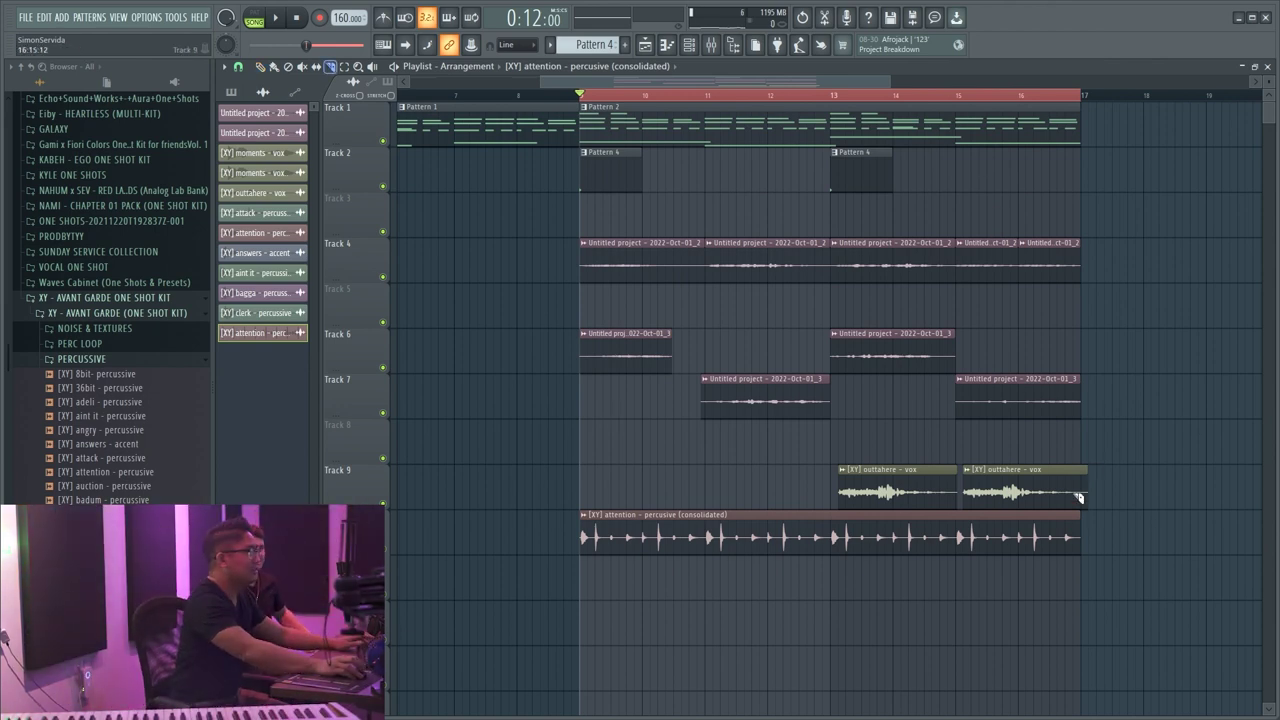
{"action": "double_click", "coordinate": [691, 524]}
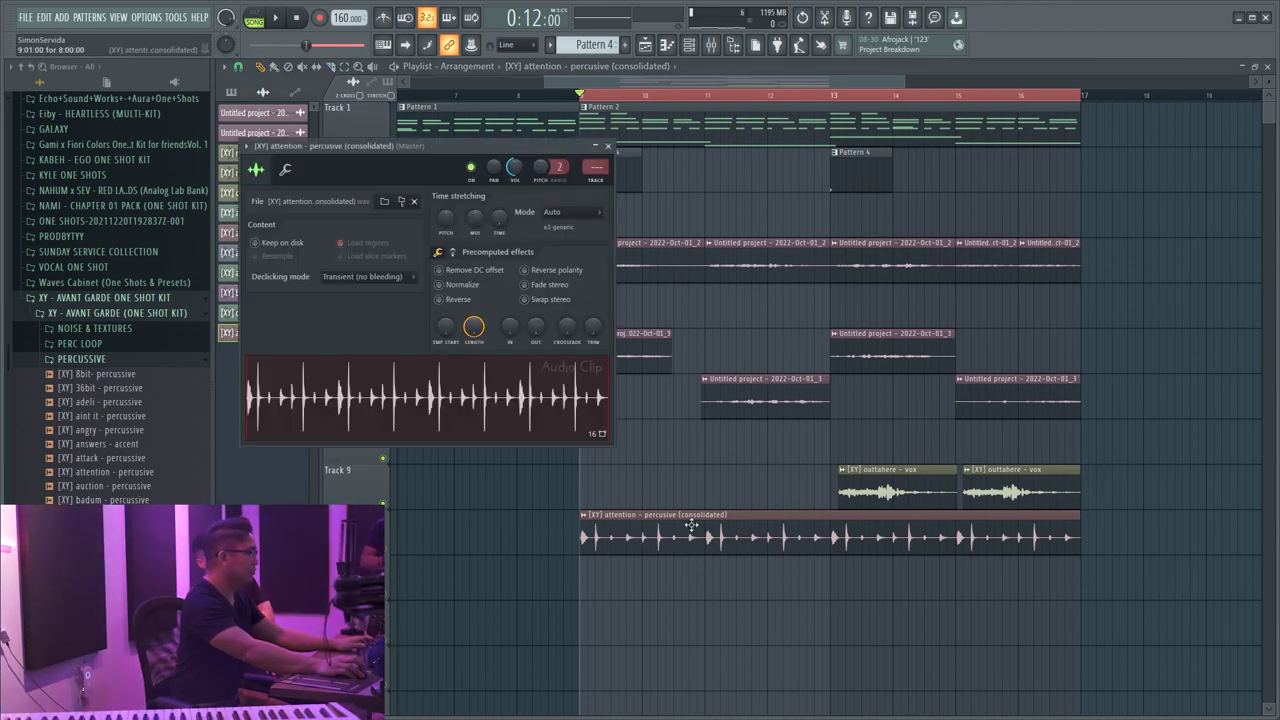
{"action": "key", "text": "F9"}
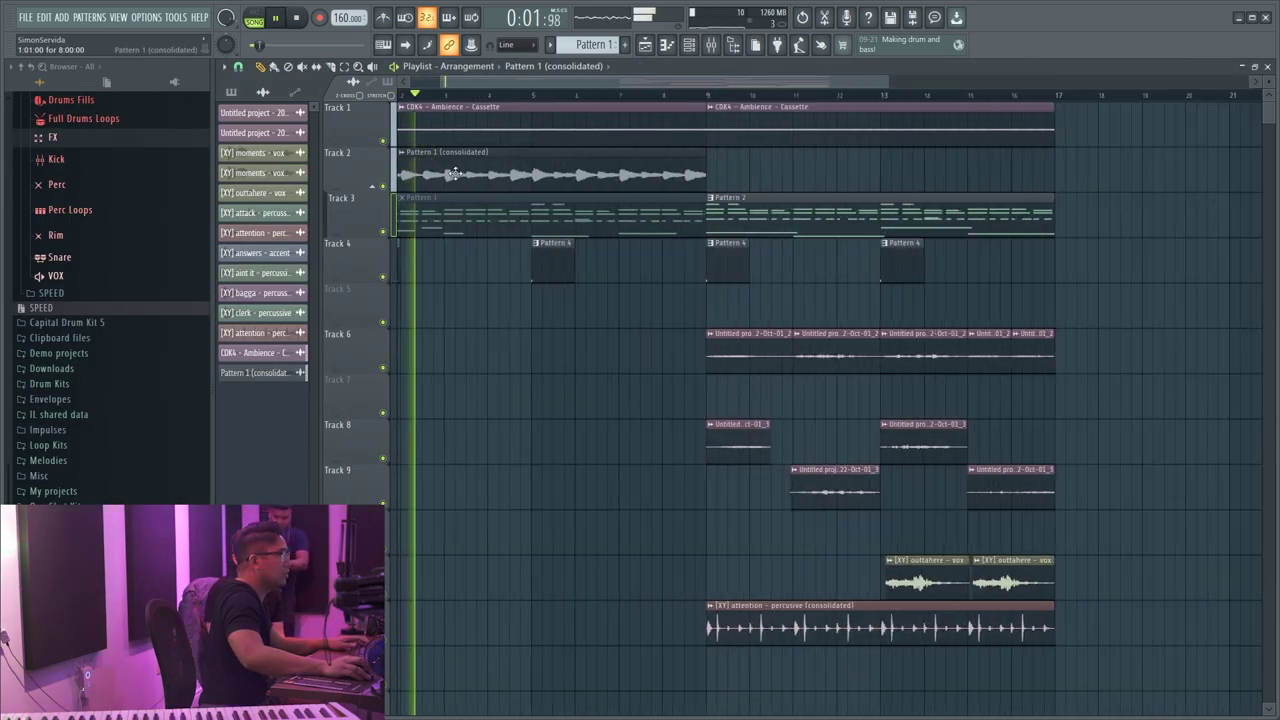
- Route Pattern 1 (consolidated) to mixer track 14 and load Retrograde in its first effect slot
{"action": "double_click", "coordinate": [512, 175]}
{"action": "key", "text": "F9"}
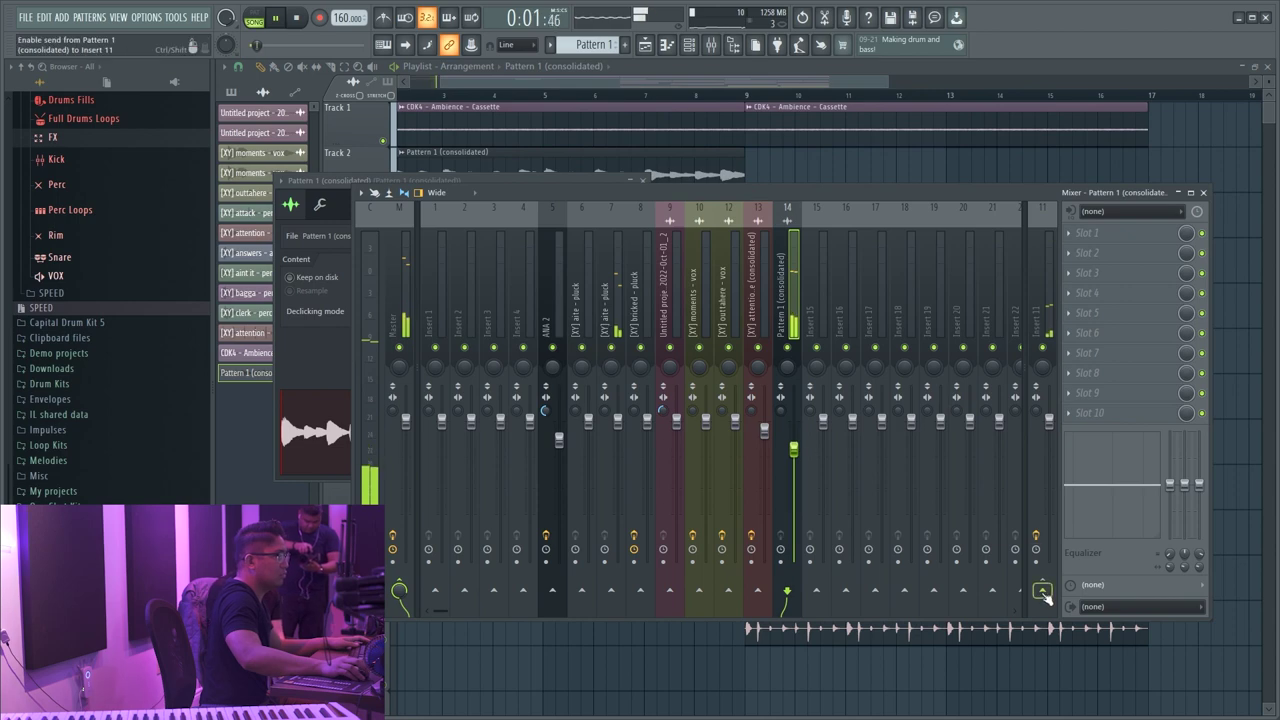
{"action": "left_click", "coordinate": [1097, 248]}
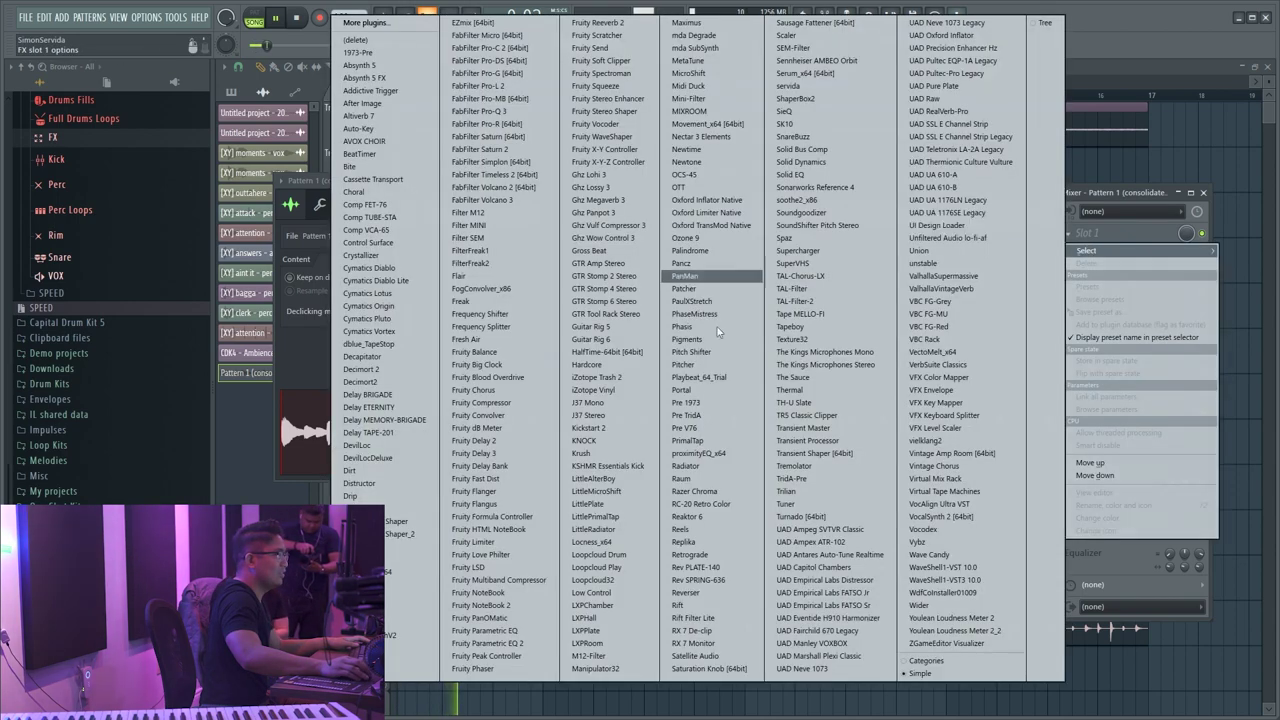
{"action": "left_click", "coordinate": [692, 555]}
- Loop bars 1 to 9 and set Retrograde's left and right times to 1/2
{"action": "left_click_drag", "start_coordinate": [746, 98], "coordinate": [402, 113]}
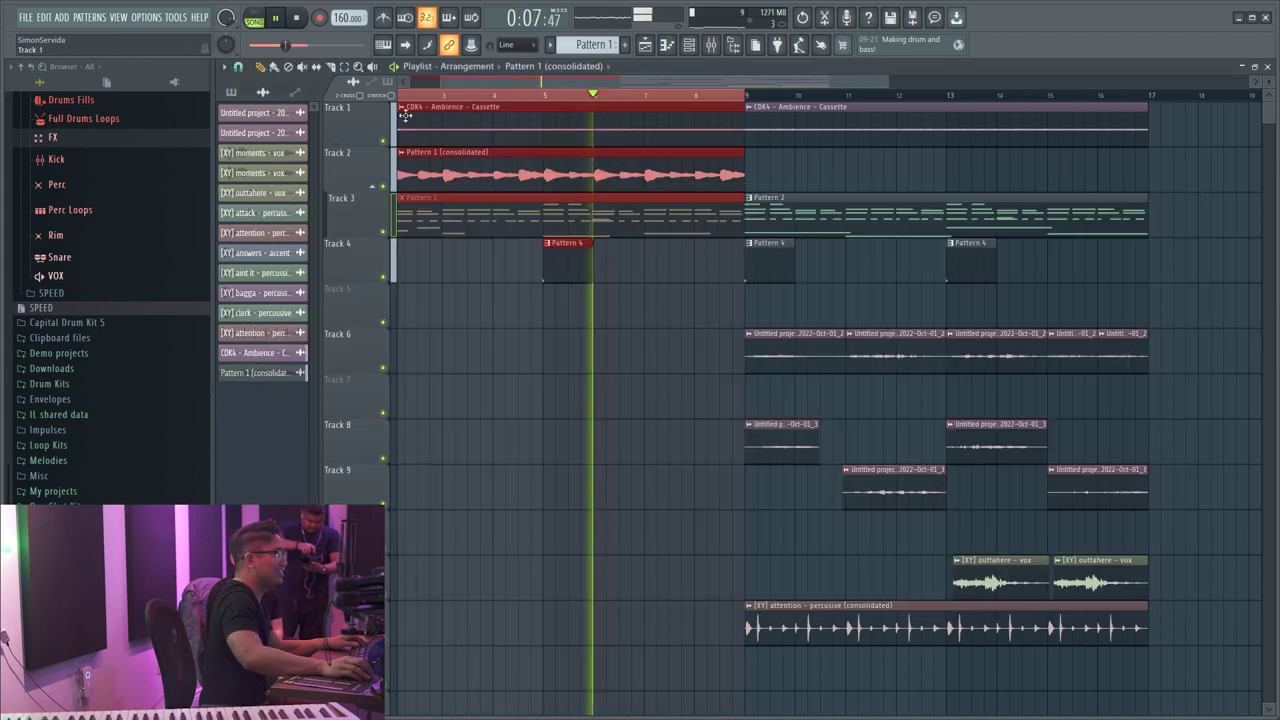
{"action": "key", "text": "F9"}
{"action": "left_click", "coordinate": [1147, 236]}
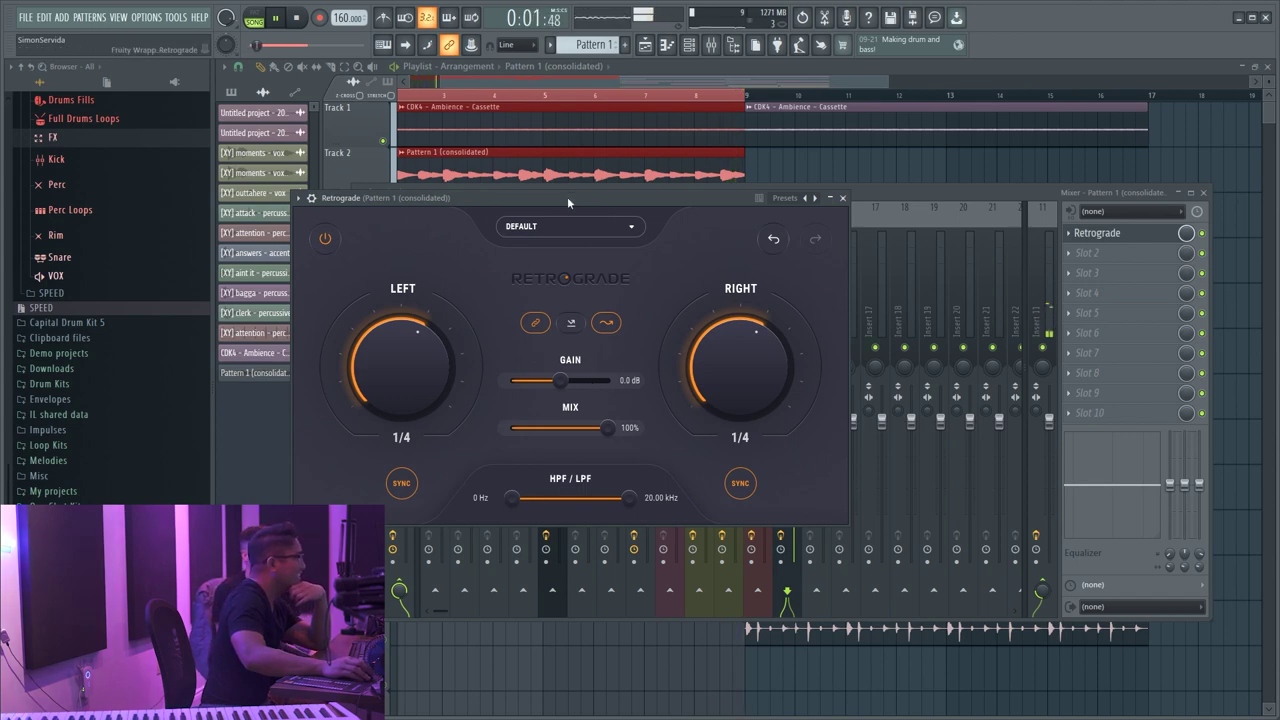
{"action": "scroll", "coordinate": [412, 346], "scroll_direction": "up", "scroll_amount": 1}
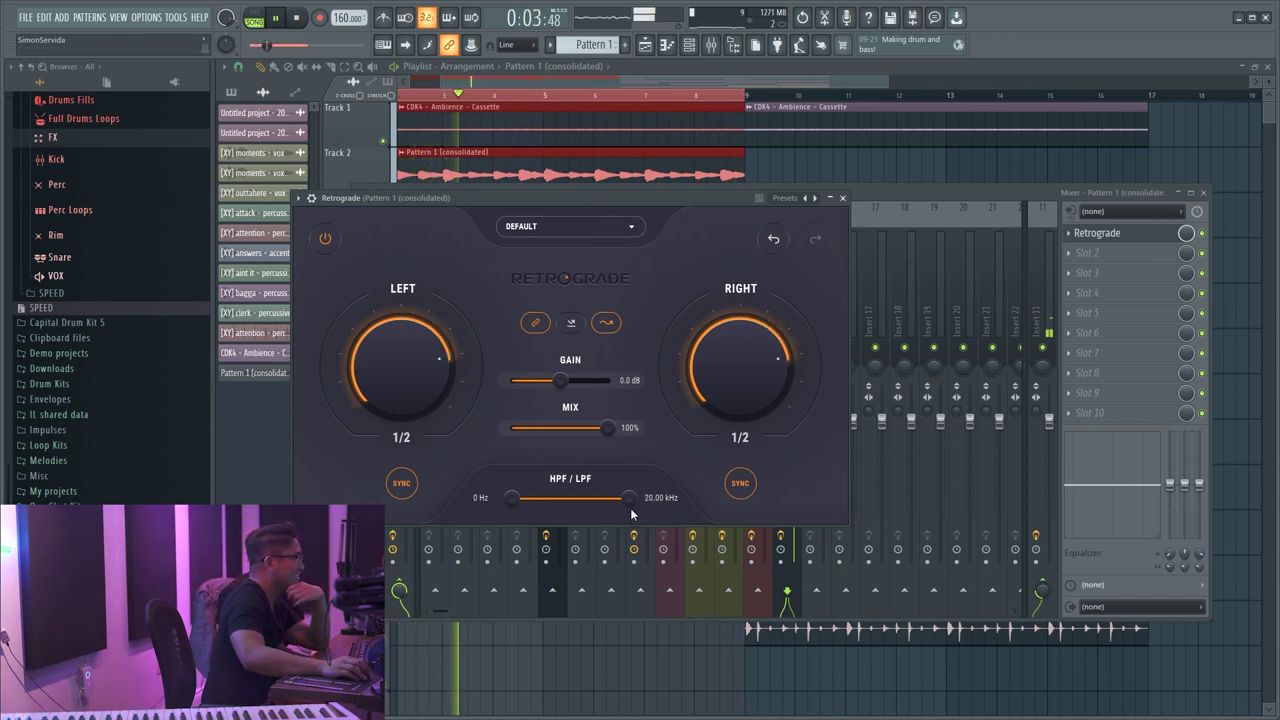
- Copy Pattern 4 to bar 1 on Track 4 and lower the Retrograde slot's mix level on mixer track 14
{"action": "left_click", "coordinate": [281, 18]}
{"action": "left_click_drag", "start_coordinate": [501, 79], "coordinate": [419, 81]}
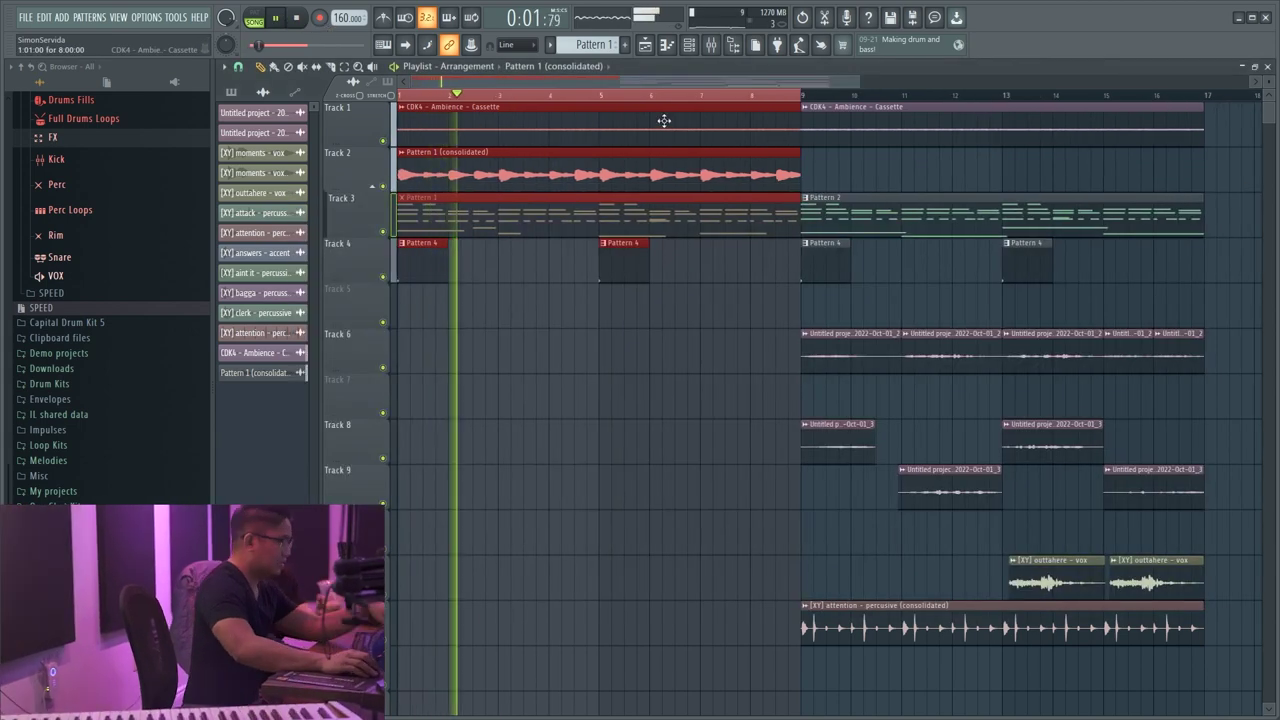
{"action": "key", "text": "F9"}
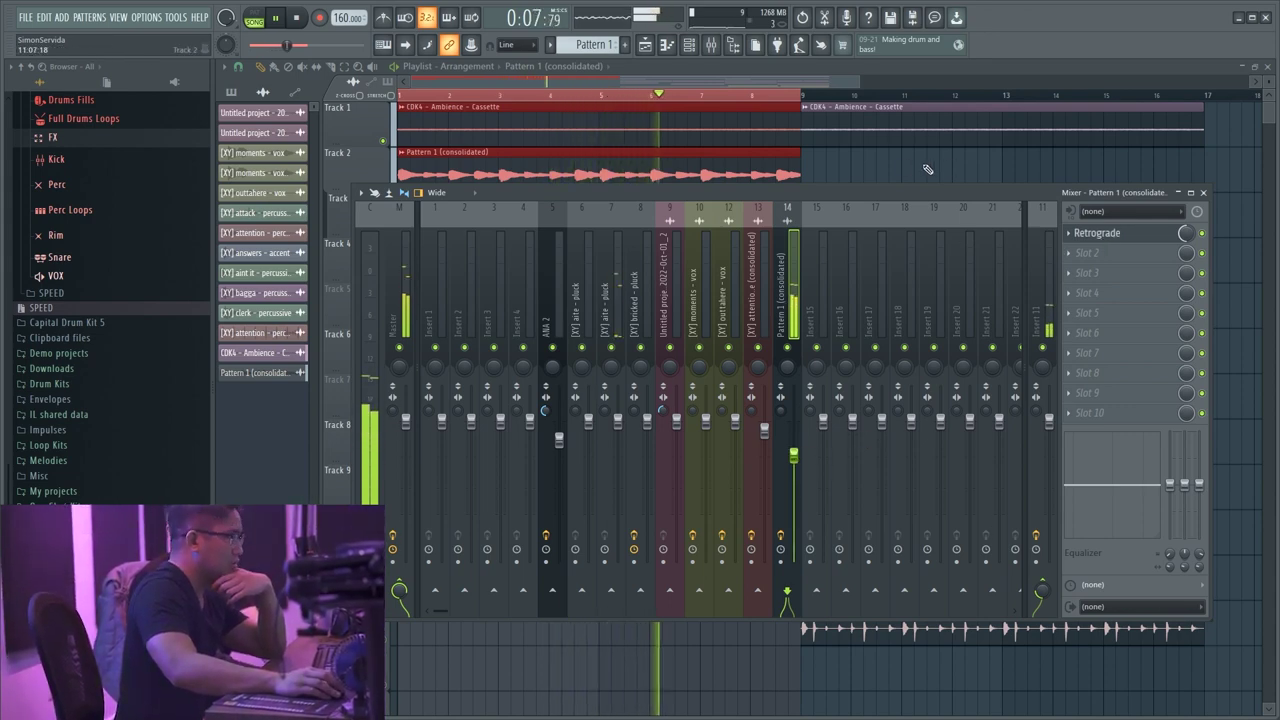
{"action": "key", "text": "F9"}
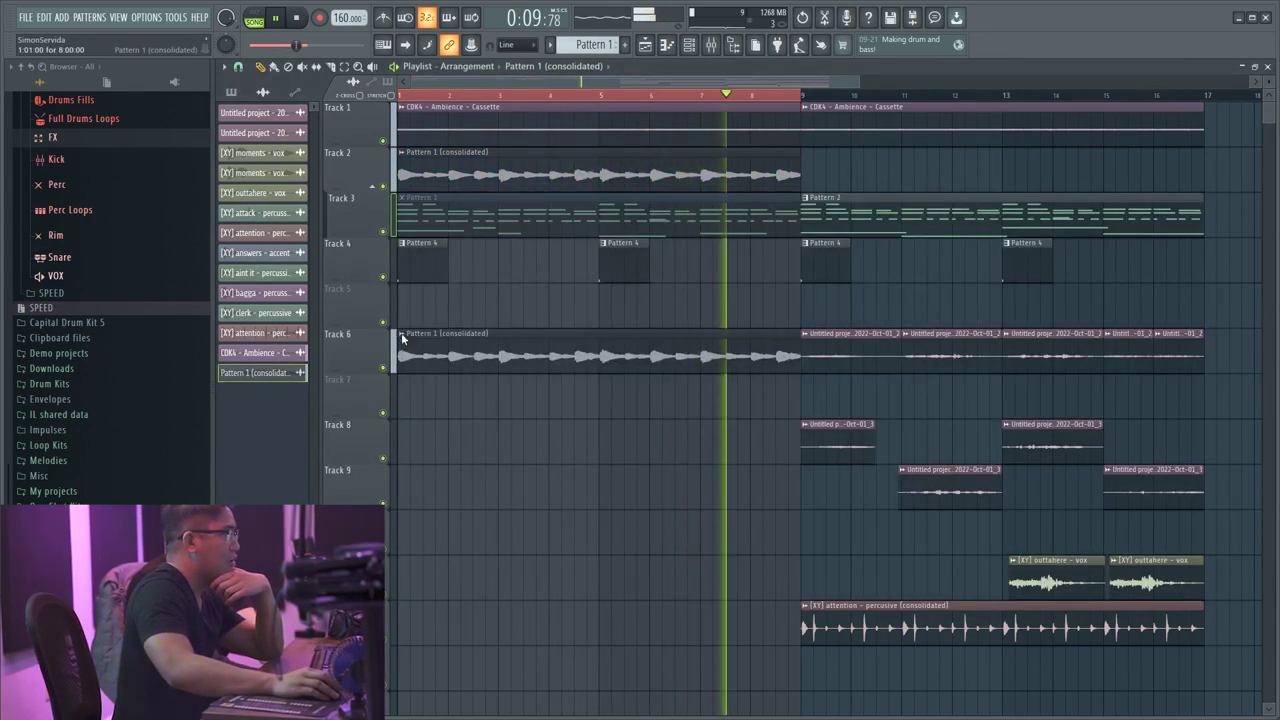
- Make the Pattern 1 (consolidated) copy on Track 6 unique and lower its pitch
{"action": "left_click", "coordinate": [402, 339]}
{"action": "left_click", "coordinate": [430, 434]}
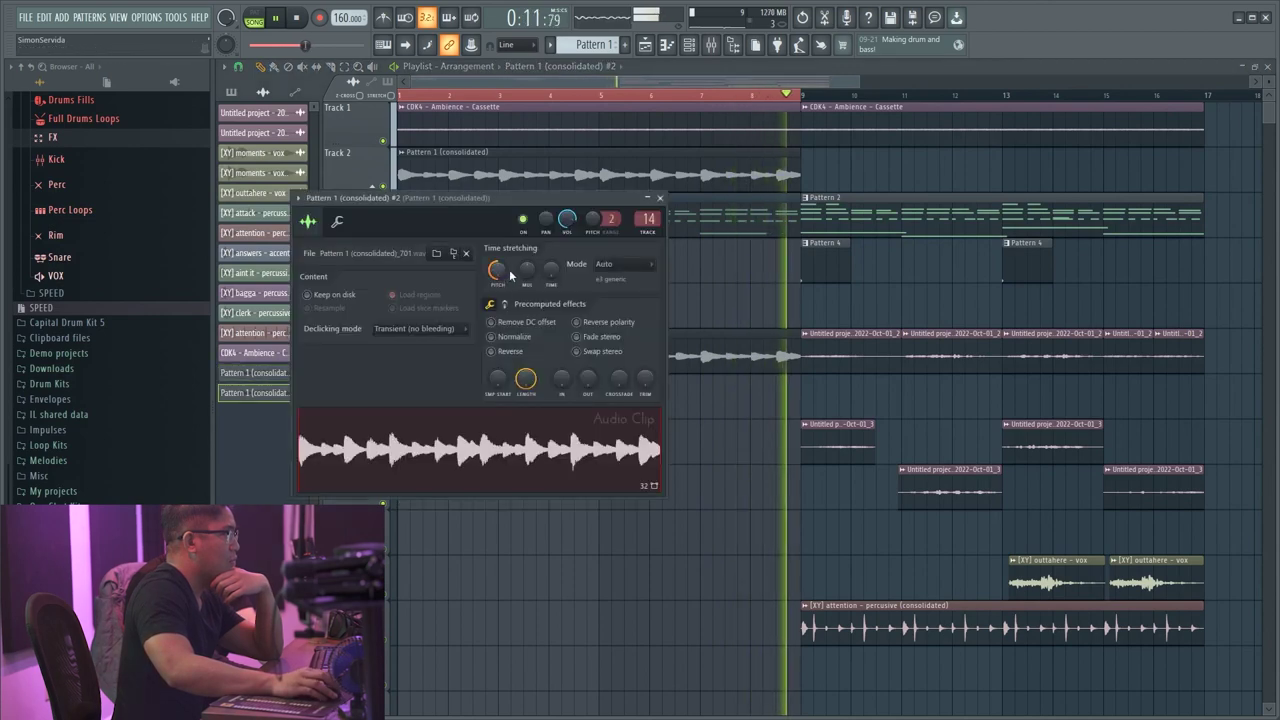
{"action": "left_click", "coordinate": [660, 198]}
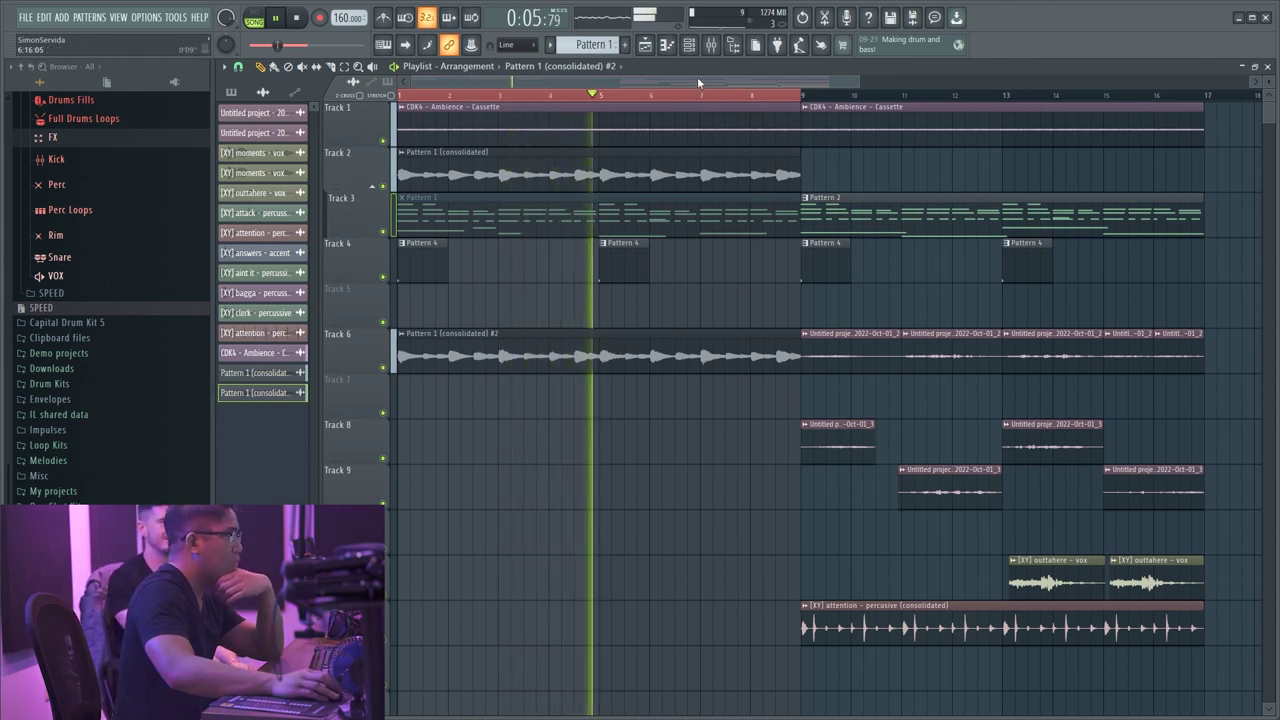
{"action": "double_click", "coordinate": [711, 349]}
{"action": "key", "text": "Escape"}
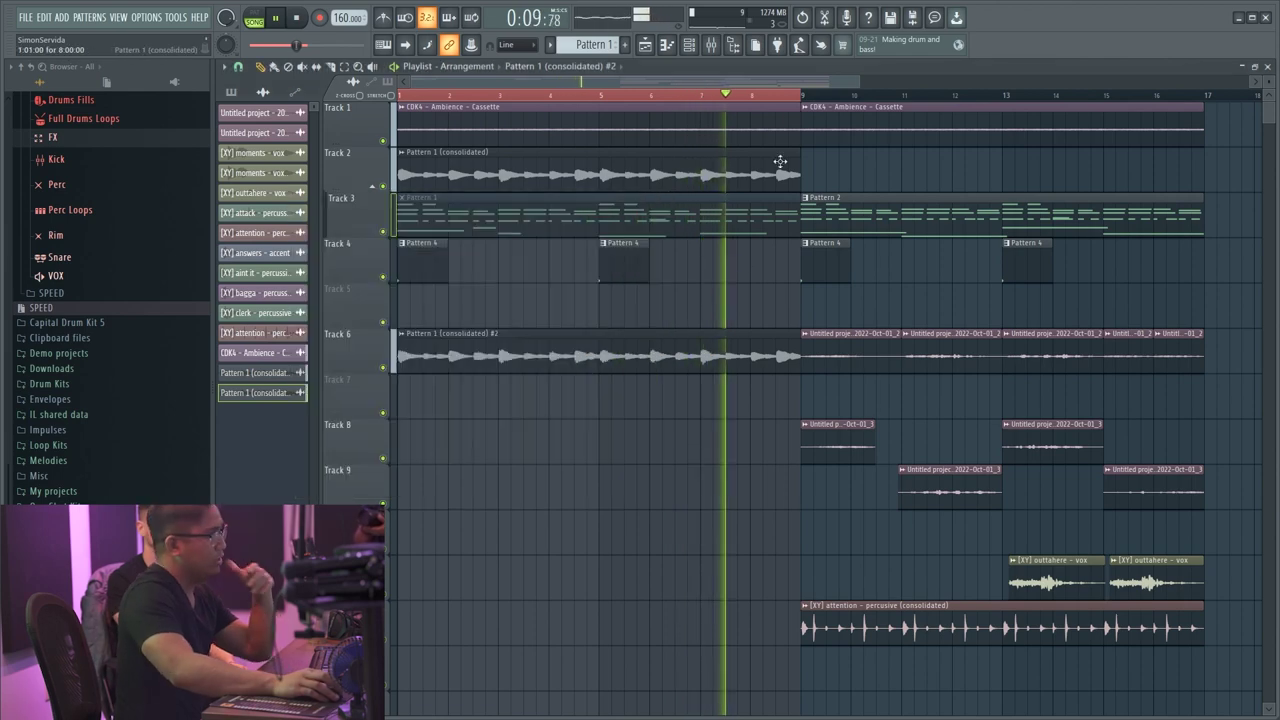
- Select all clips in the playlist and play across bars 1 to 17
{"action": "key", "text": "ctrl+a"}
{"action": "scroll", "coordinate": [504, 316], "scroll_direction": "down", "scroll_amount": 3}
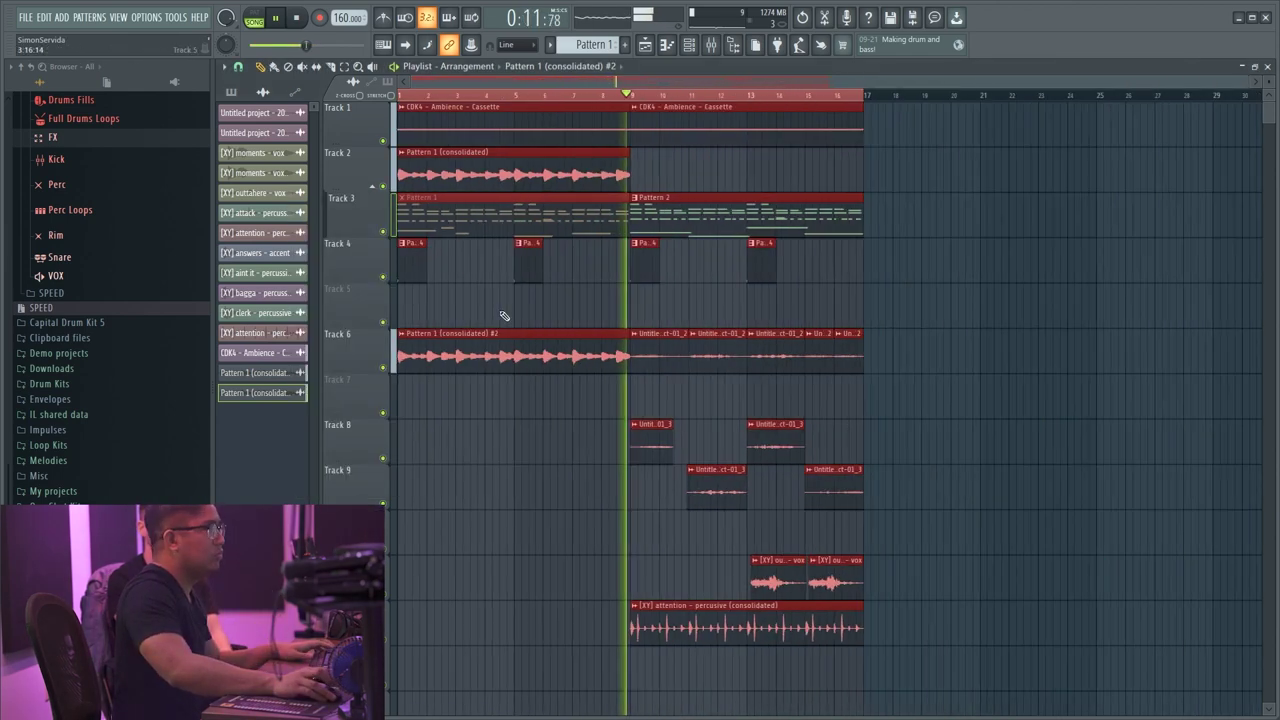
- Review Pattern 2's notes and channels, along with the mixer tracks for Insert 4 and Pattern 1 (consolidated)
{"action": "double_click", "coordinate": [362, 170]}
{"action": "left_click", "coordinate": [652, 218]}
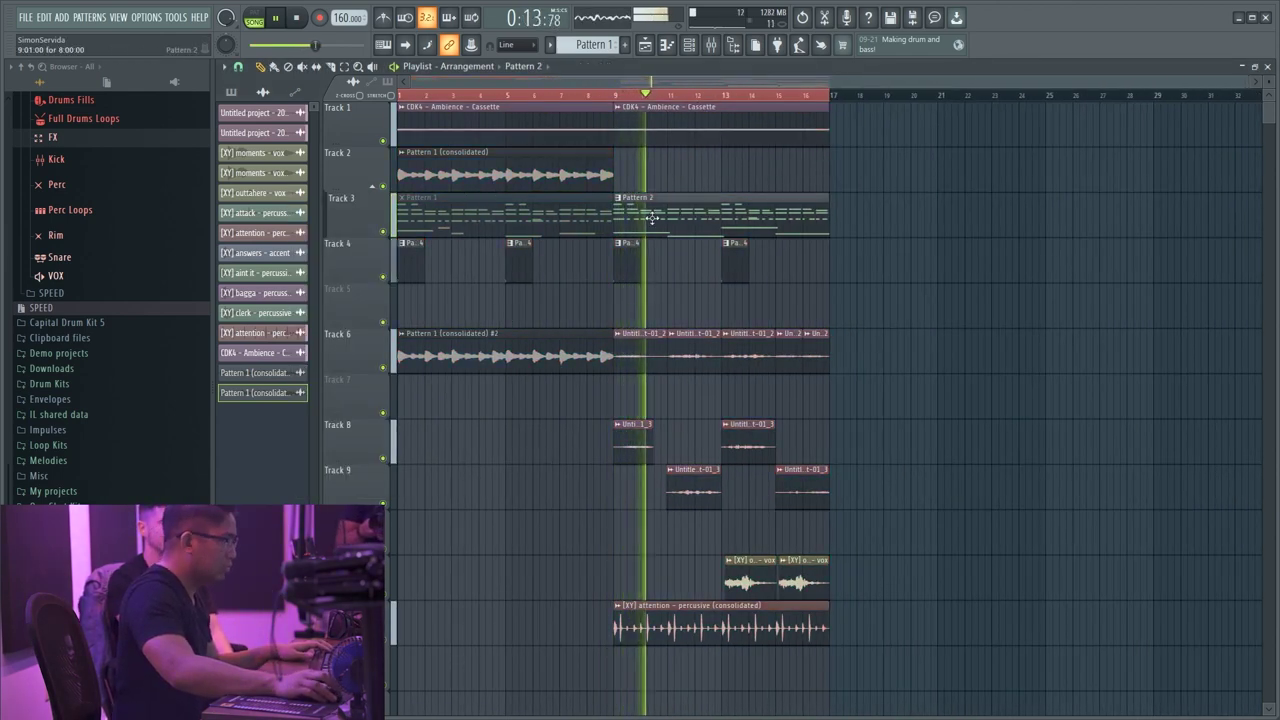
{"action": "double_click", "coordinate": [651, 218]}
{"action": "key", "text": "F6"}
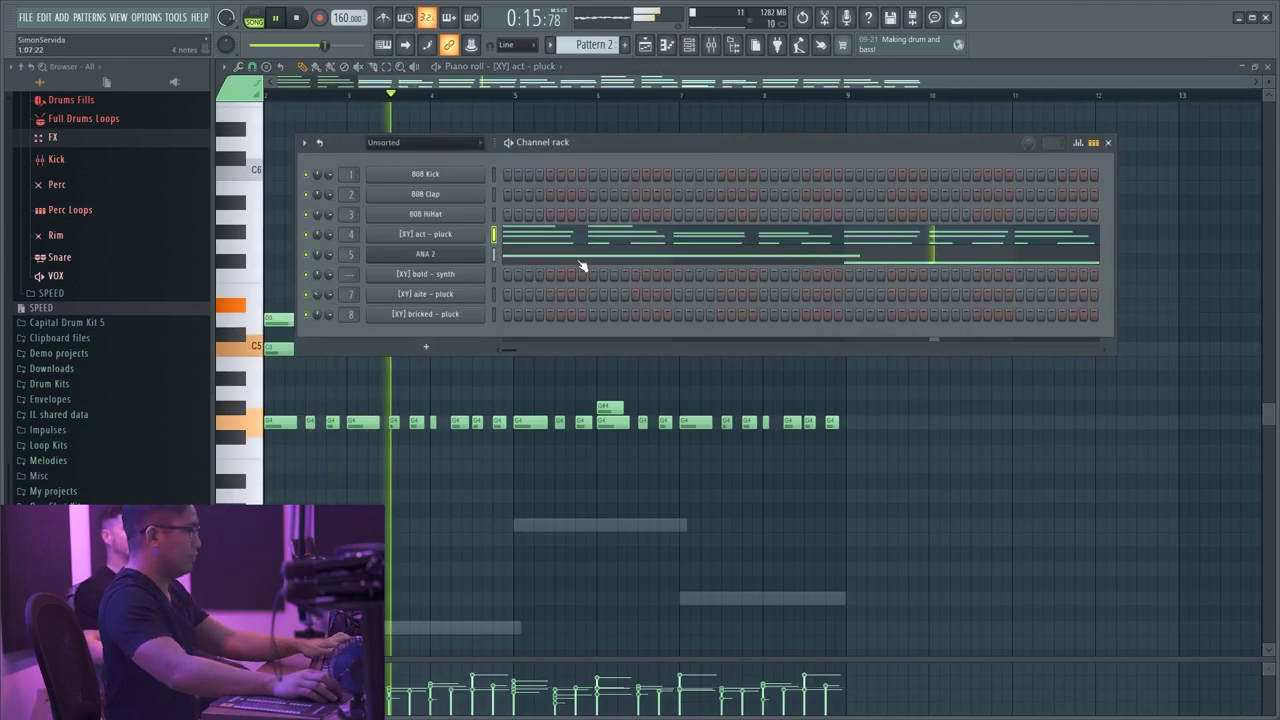
{"action": "key", "text": "F9"}
{"action": "left_click", "coordinate": [513, 295]}
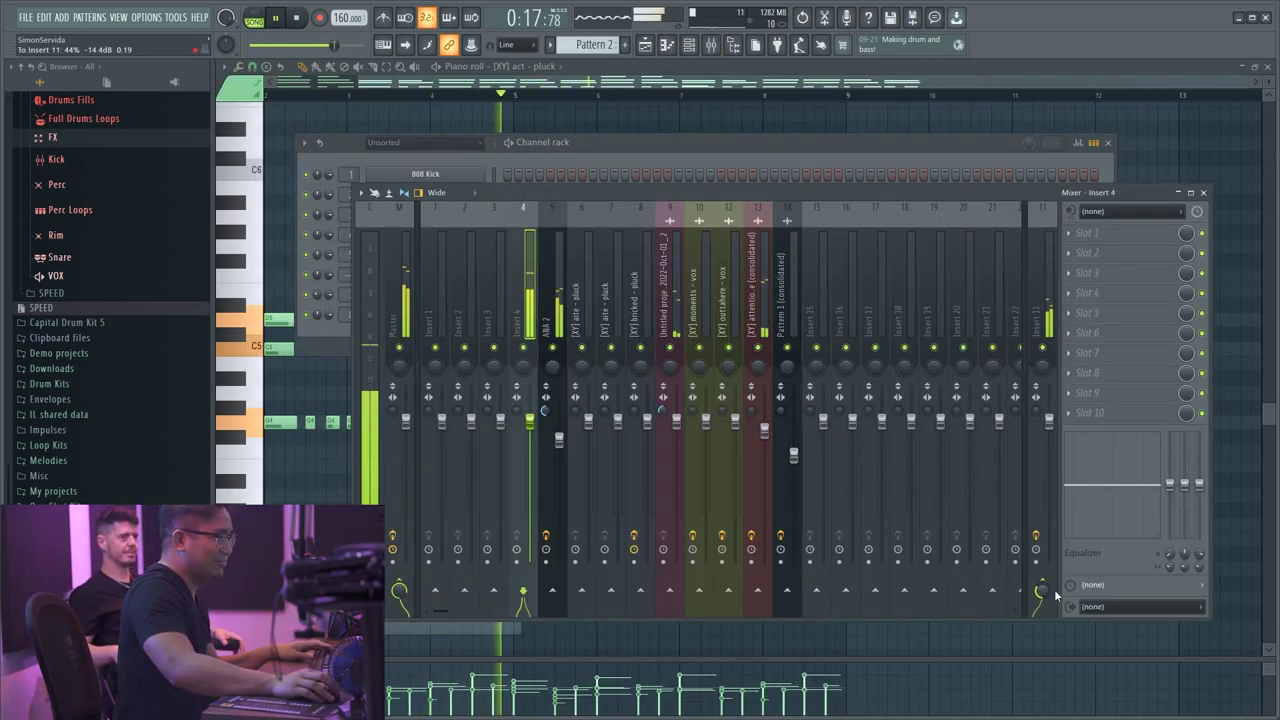
{"action": "key", "text": "F7"}
{"action": "key", "text": "F5"}
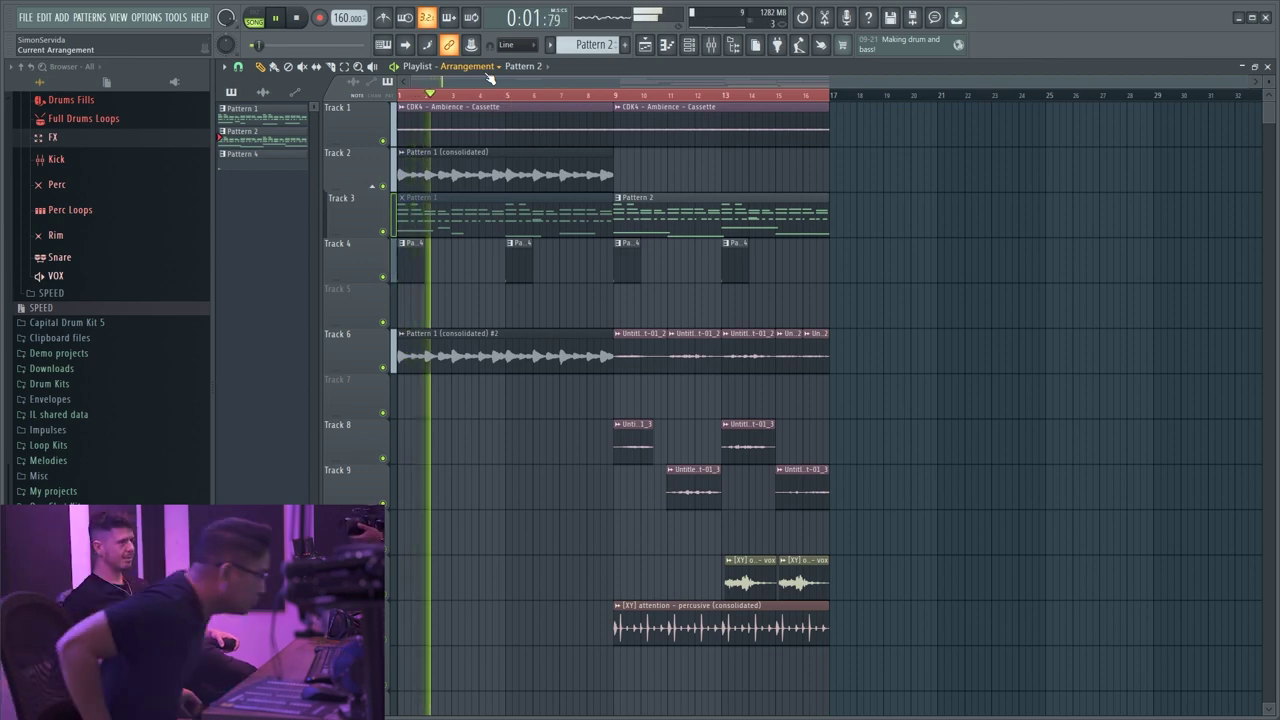
{"action": "key", "text": "F9"}
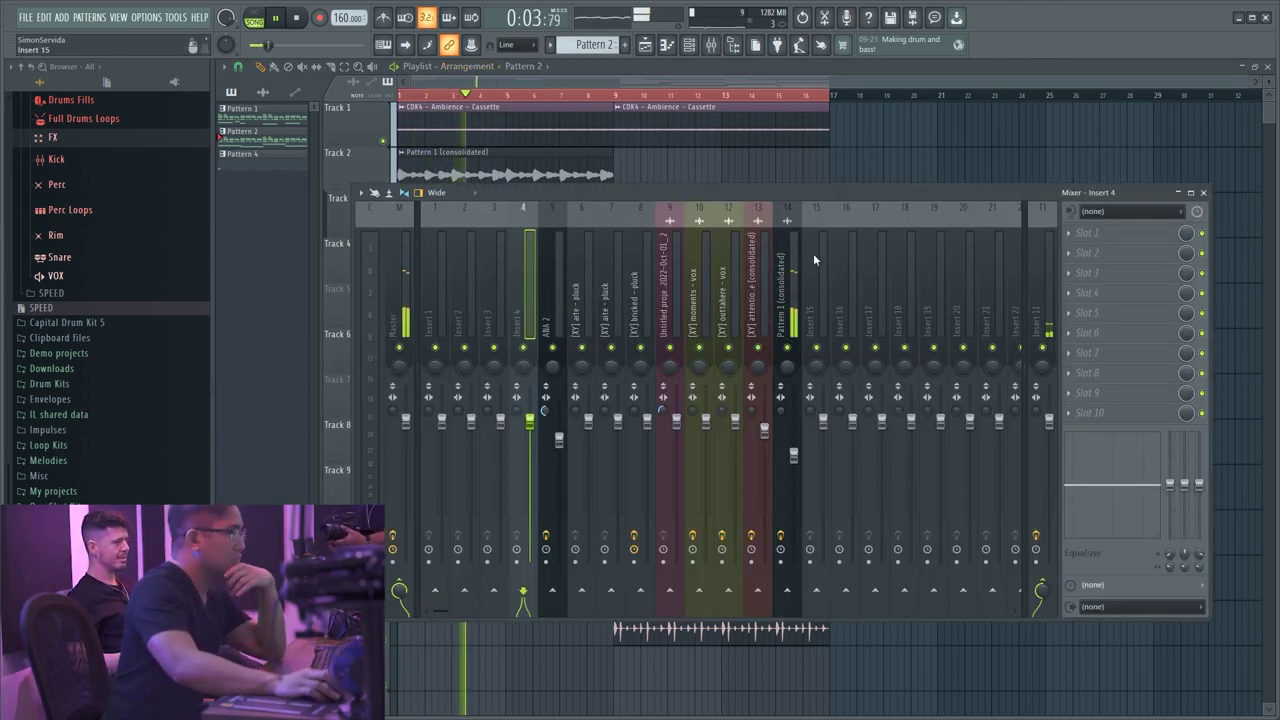
{"action": "left_click", "coordinate": [788, 262]}
{"action": "key", "text": "F9"}
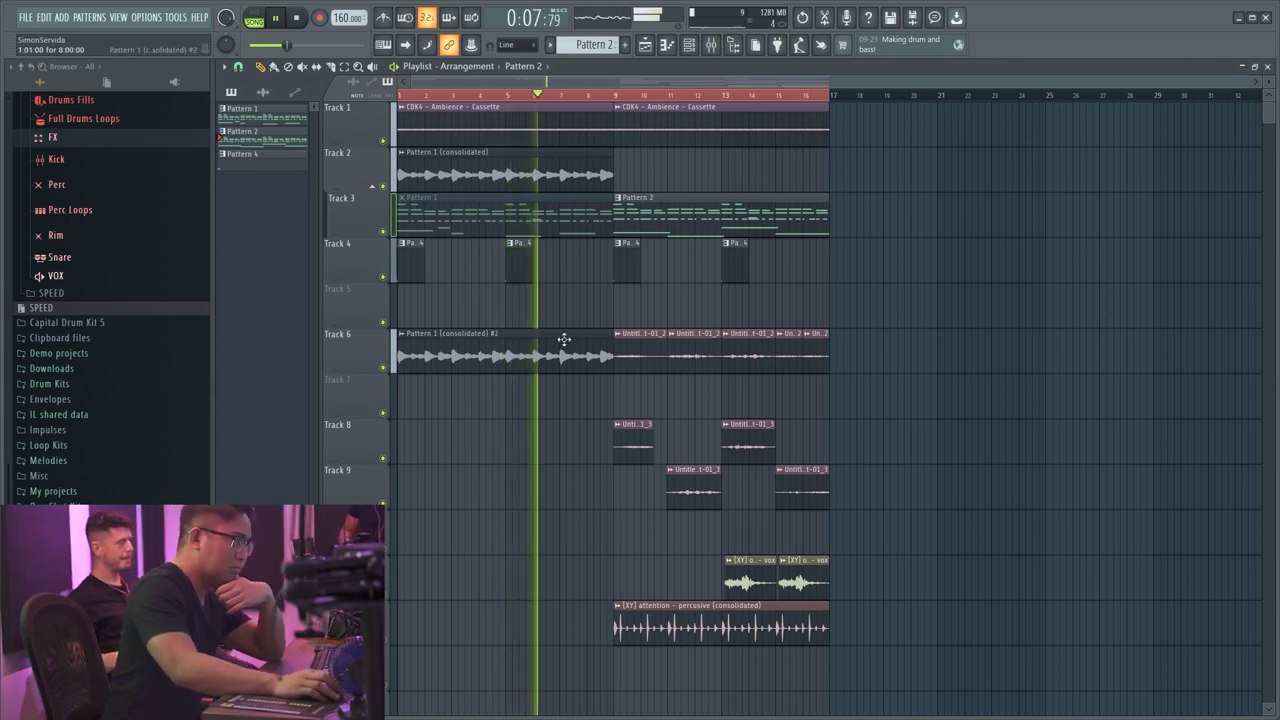
- Move the bar 9 section to bar 17, and duplicate the ambience and both Pattern 1 (consolidated) clips into bars 9 to 17
{"action": "left_click_drag", "start_coordinate": [885, 645], "coordinate": [842, 114]}
{"action": "left_click", "coordinate": [481, 96]}
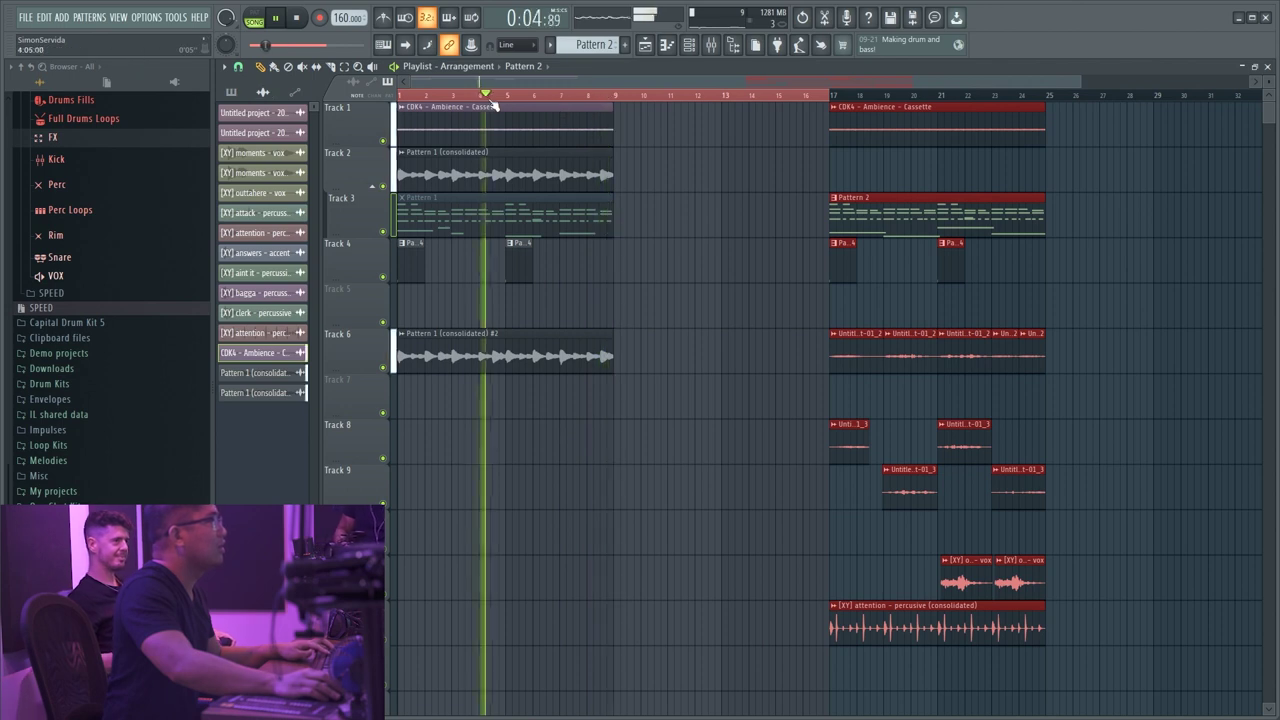
{"action": "left_click_drag", "start_coordinate": [488, 105], "coordinate": [634, 147]}
{"action": "key", "text": "ctrl+b"}
{"action": "left_click_drag", "start_coordinate": [660, 380], "coordinate": [592, 346]}
{"action": "key", "text": "ctrl+b"}
{"action": "left_click_drag", "start_coordinate": [640, 208], "coordinate": [588, 174]}
{"action": "key", "text": "ctrl+b"}
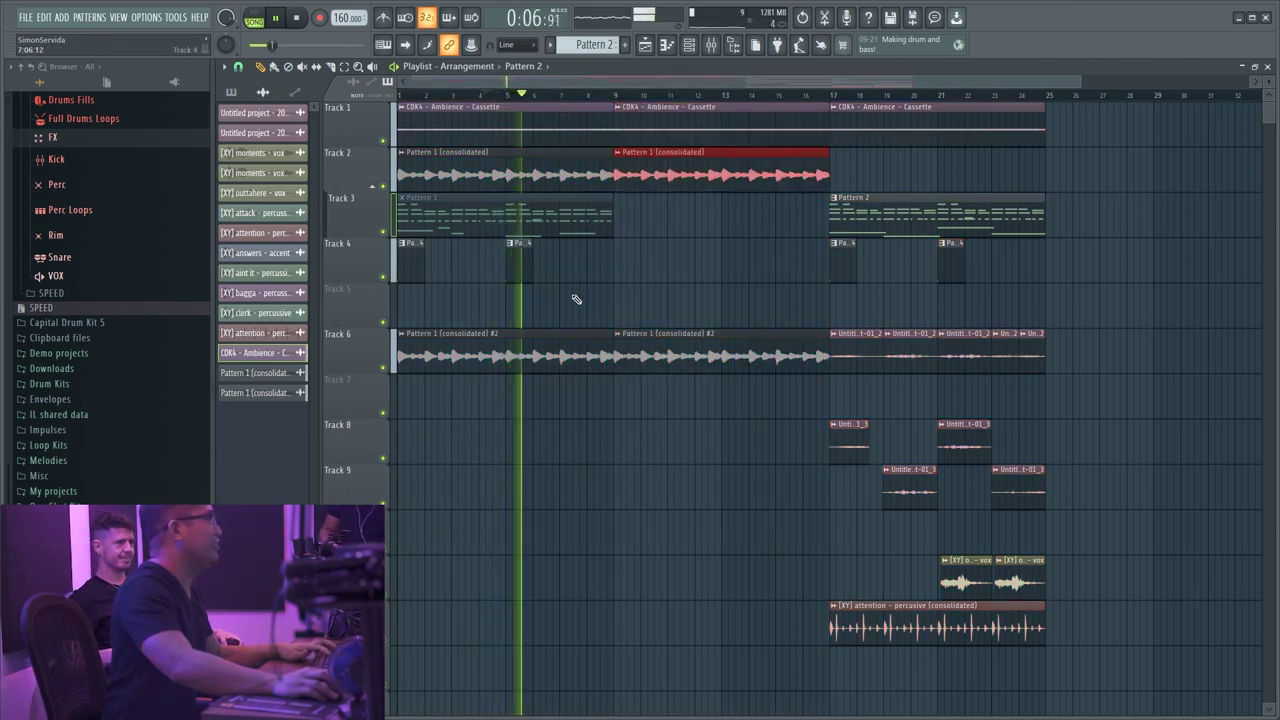
- Delete the Pattern 1 (consolidated) #2 clip at bar 1 on Track 6 and duplicate the first two Pattern 4 clips to bar 9
{"action": "right_click", "coordinate": [577, 350]}
{"action": "left_click_drag", "start_coordinate": [584, 270], "coordinate": [360, 262]}
{"action": "key", "text": "ctrl+b"}
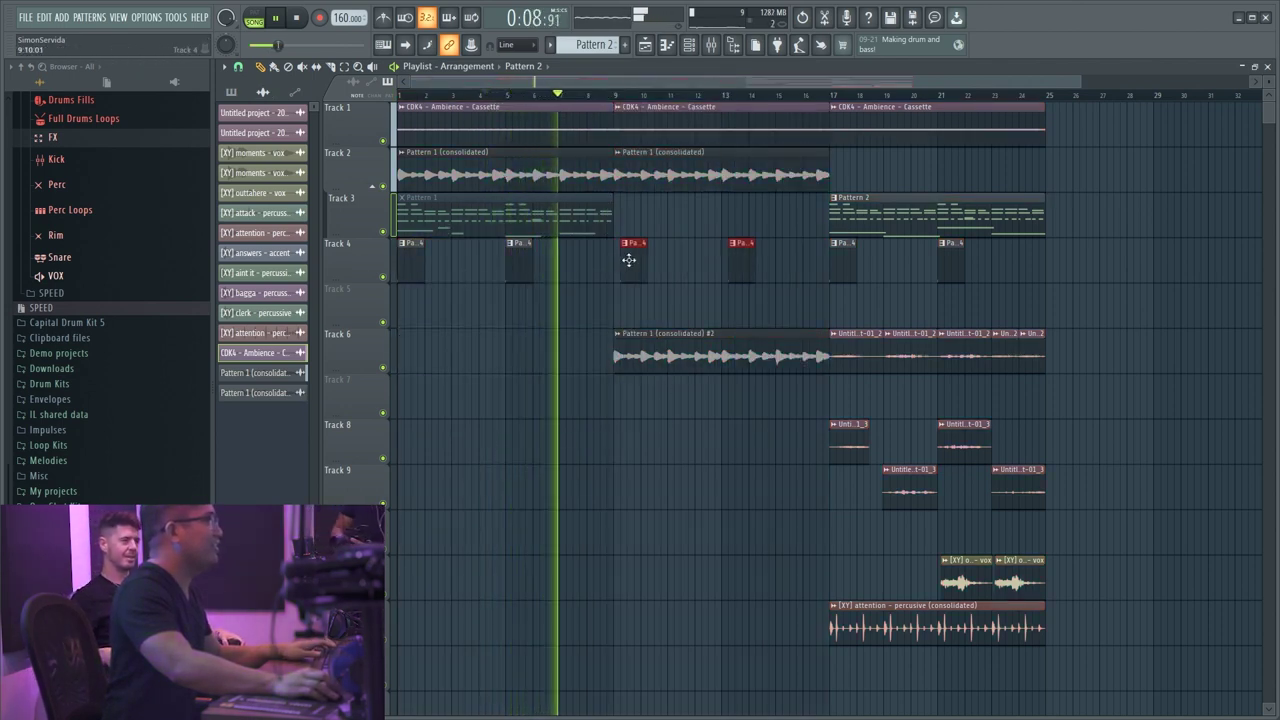
{"action": "scroll", "coordinate": [620, 200], "scroll_direction": "up", "scroll_amount": 2}
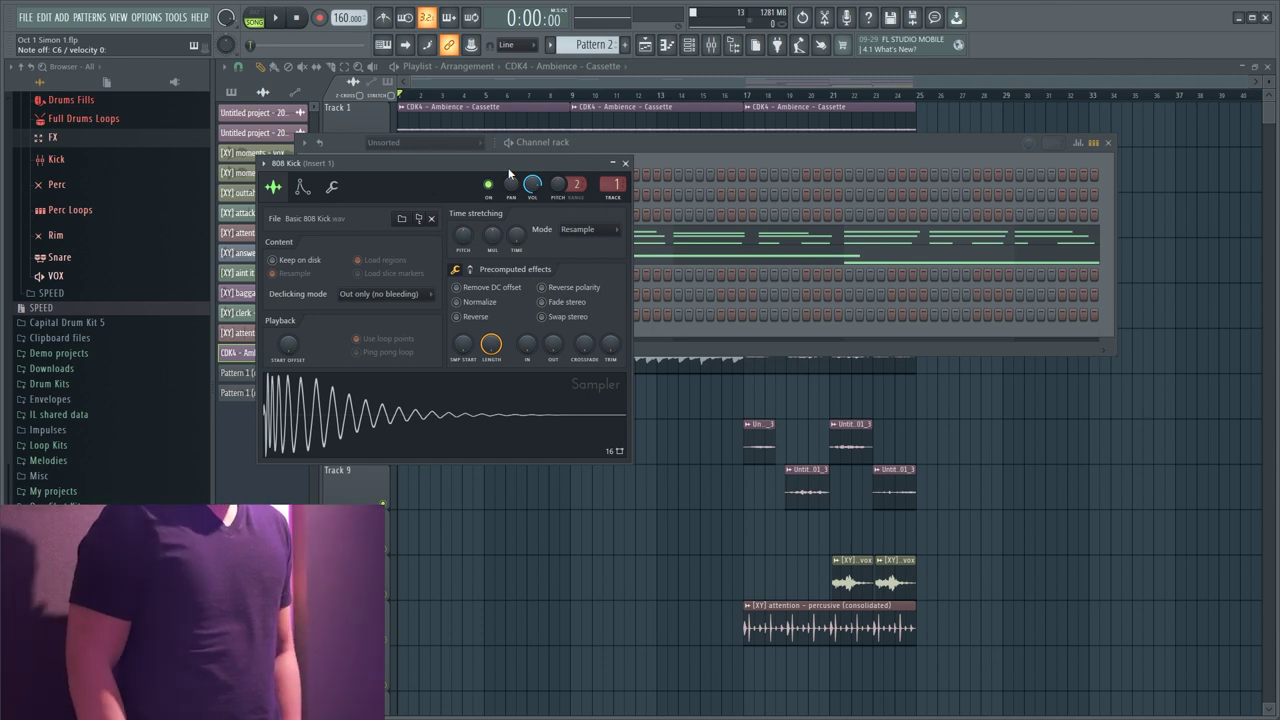
{"action": "left_click", "coordinate": [725, 148]}
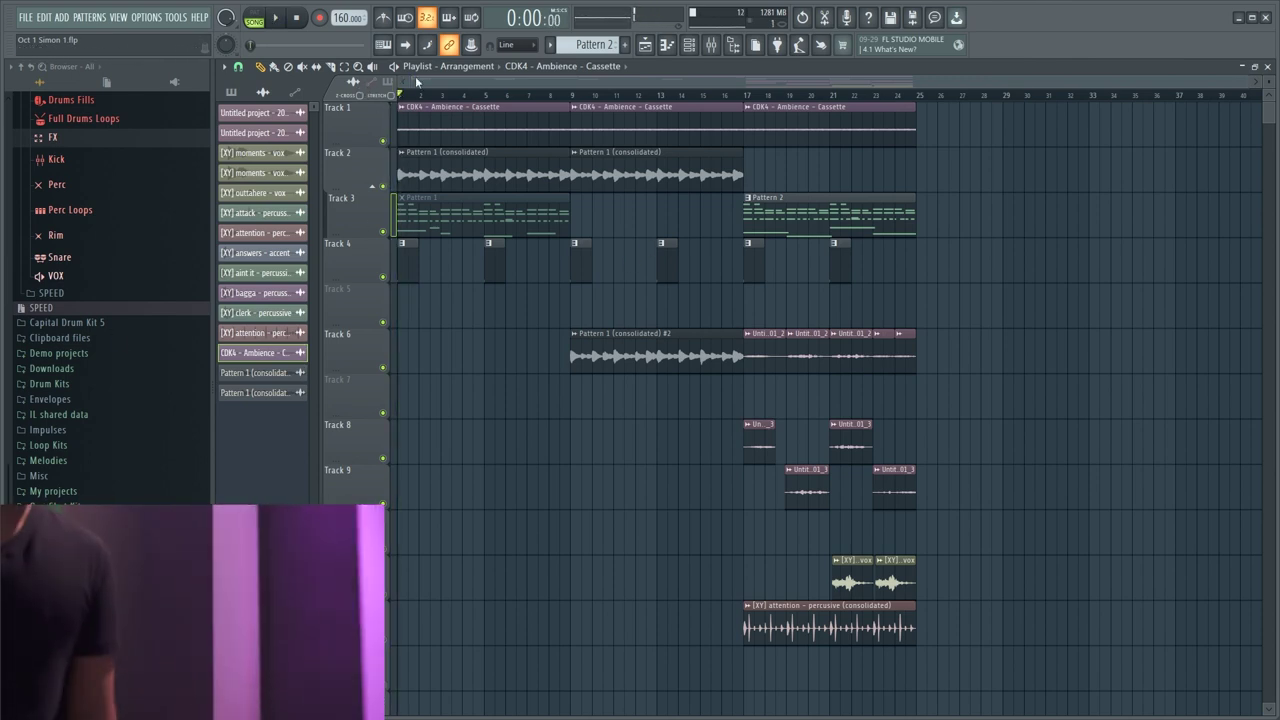
{"action": "key", "text": "space"}
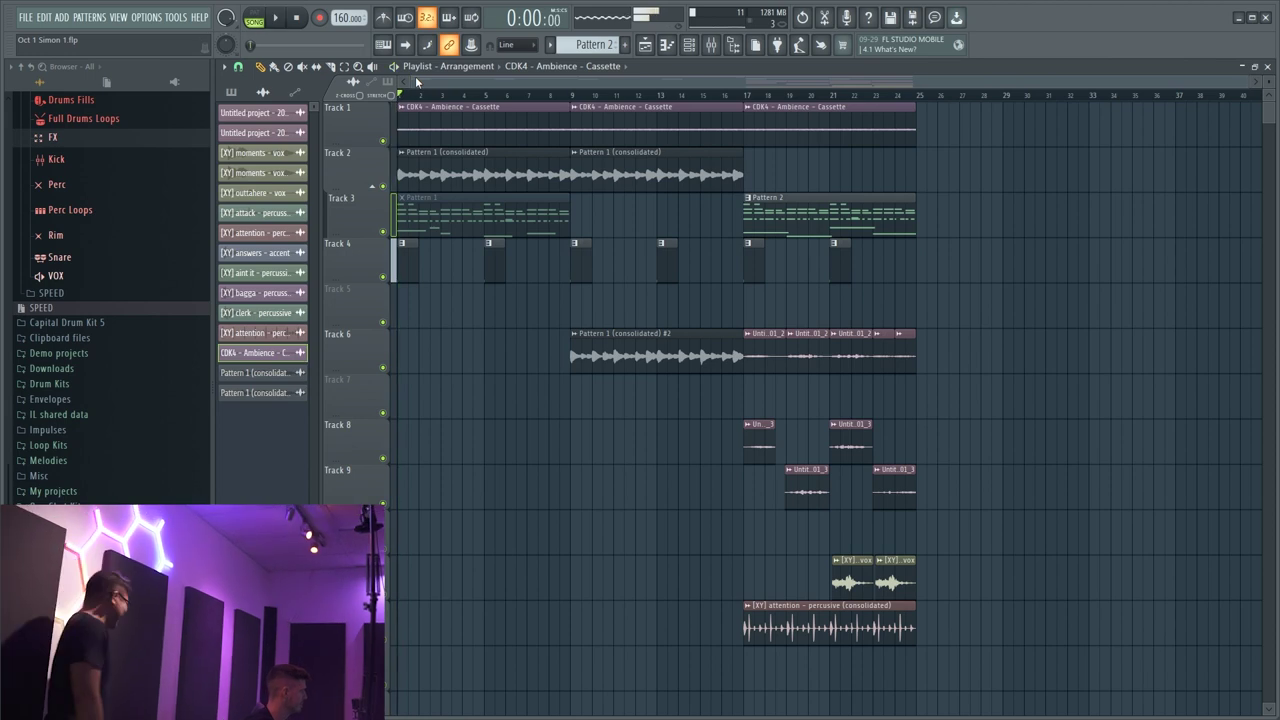
{"action": "key", "text": "space"}
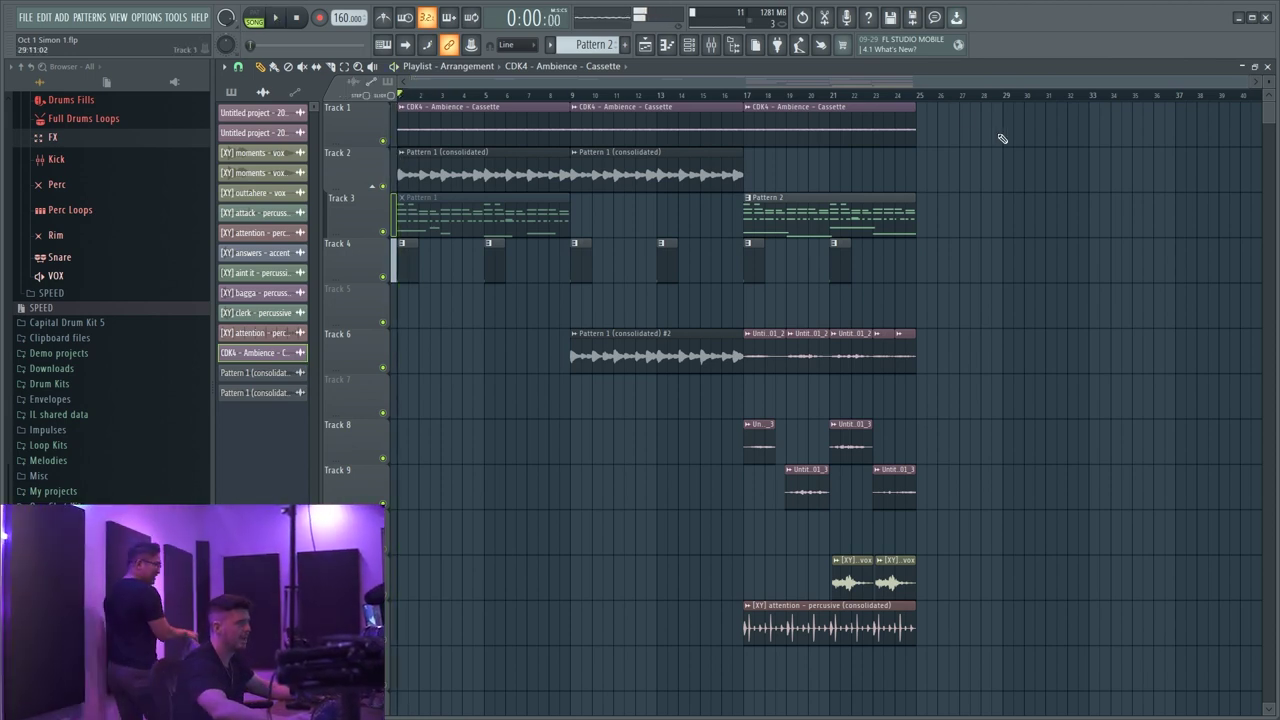
{"action": "left_click_drag", "start_coordinate": [950, 96], "coordinate": [398, 96]}
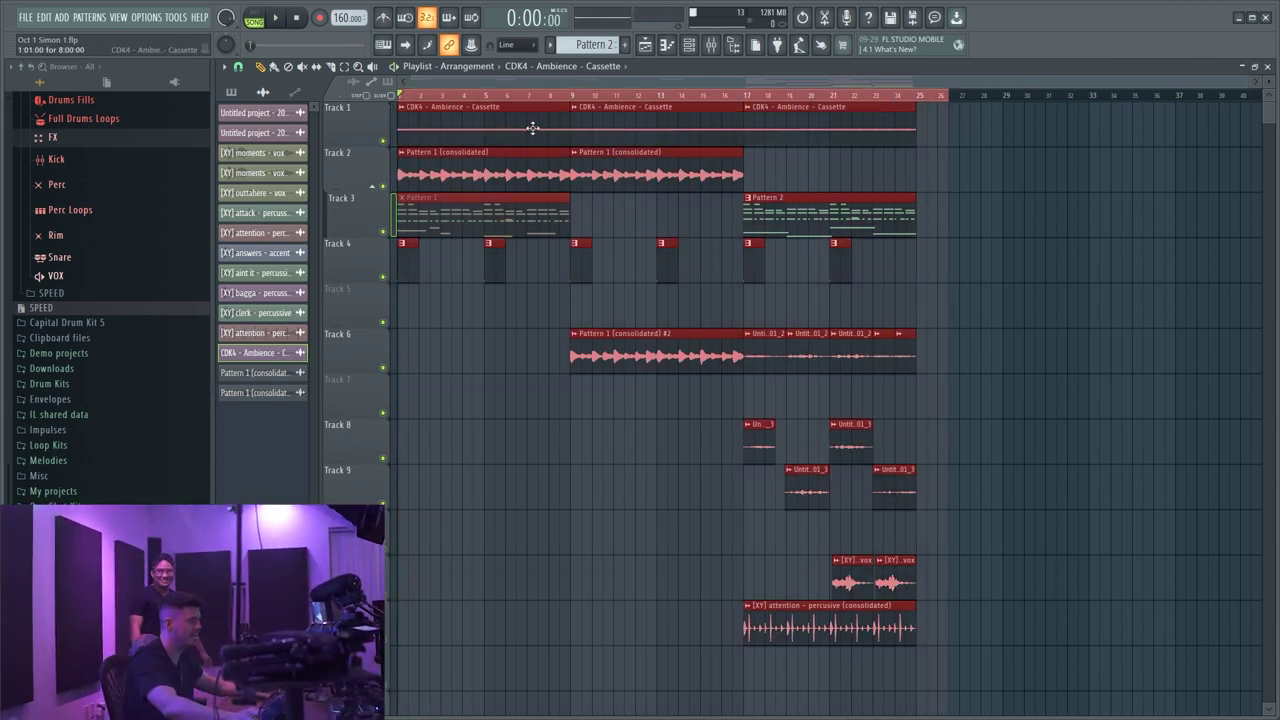
{"action": "left_click", "coordinate": [538, 95]}
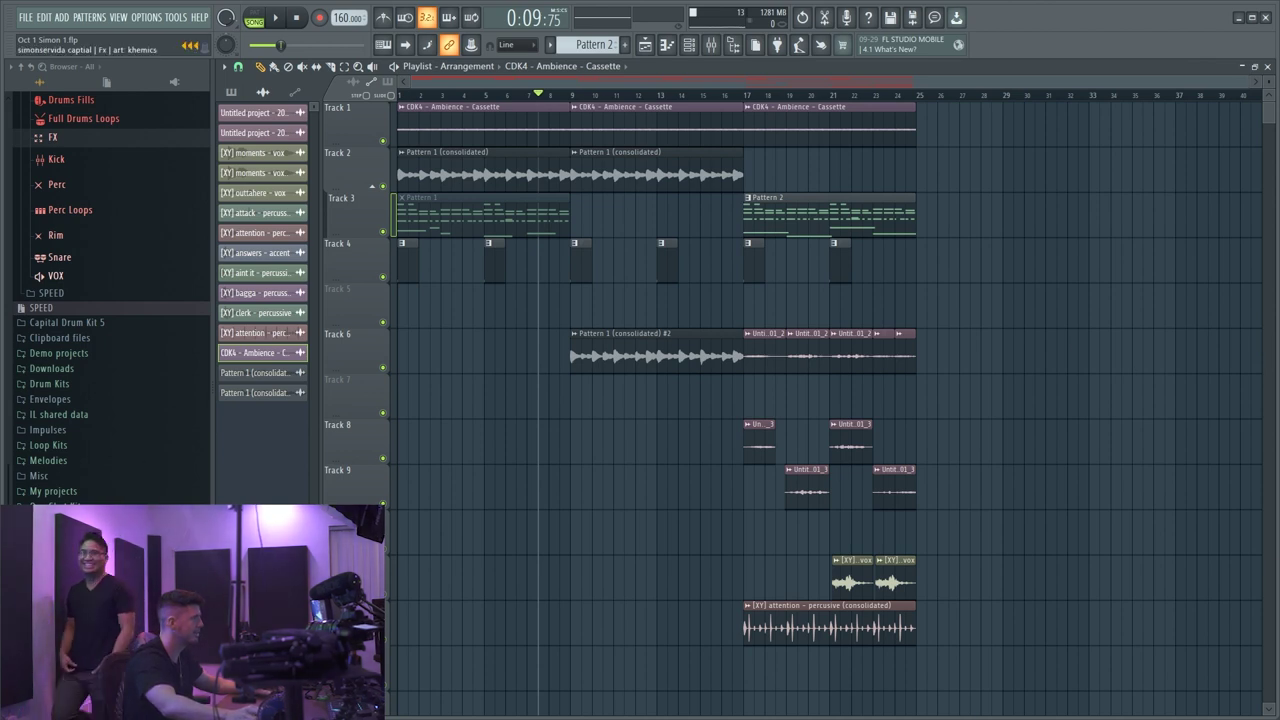
{"action": "left_click", "coordinate": [27, 18]}
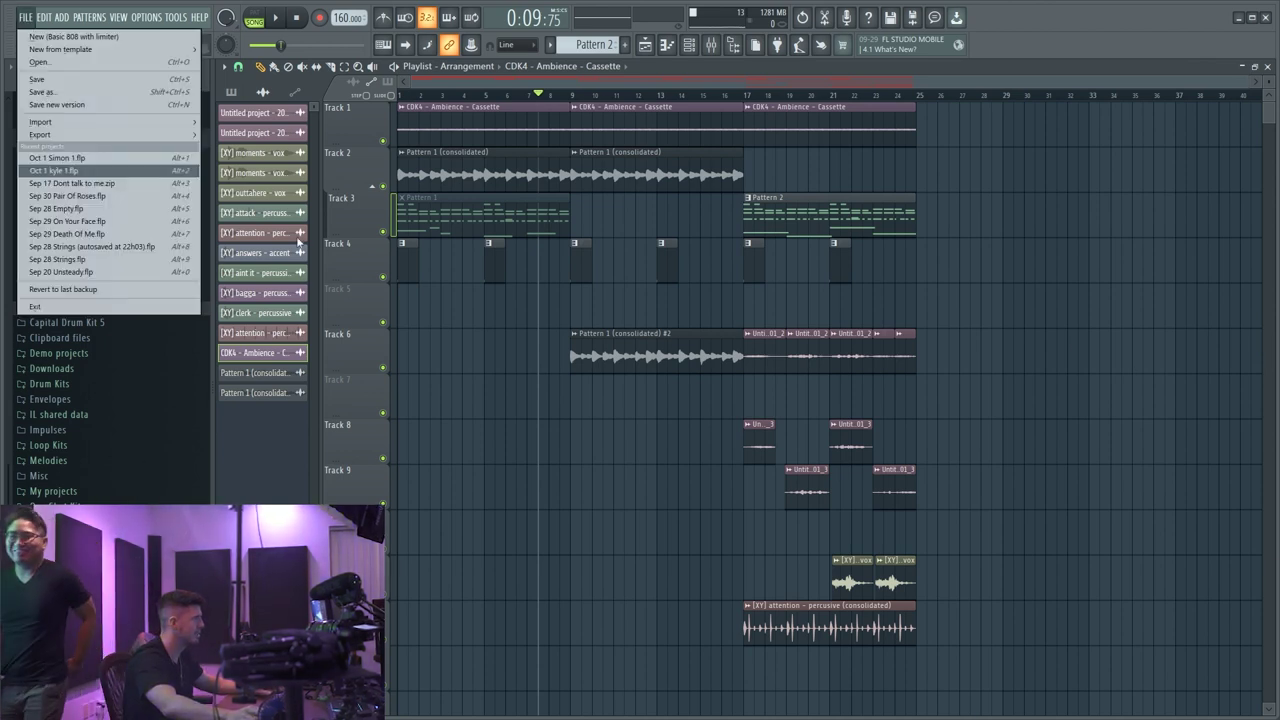
{"action": "left_click", "coordinate": [22, 18]}
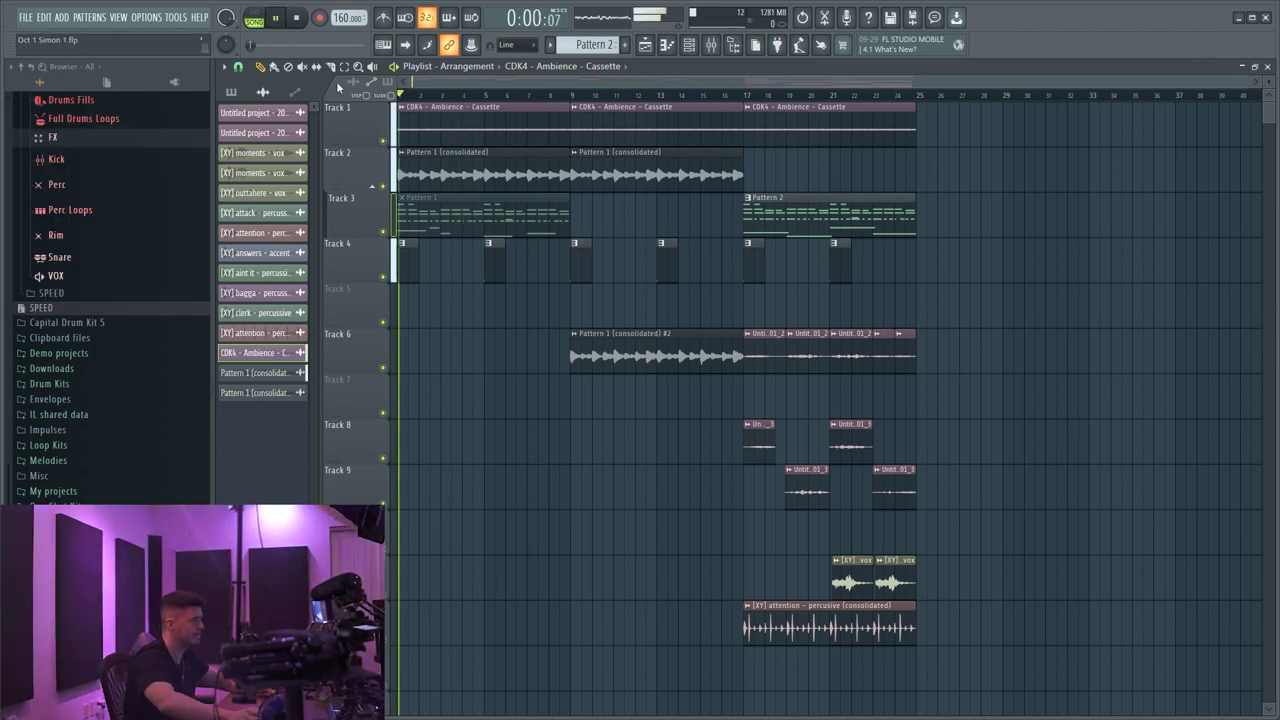
- Delete the muted Pattern 1 clip at bar 1 on Track 3
{"action": "left_click", "coordinate": [439, 216]}
{"action": "right_click", "coordinate": [458, 224]}
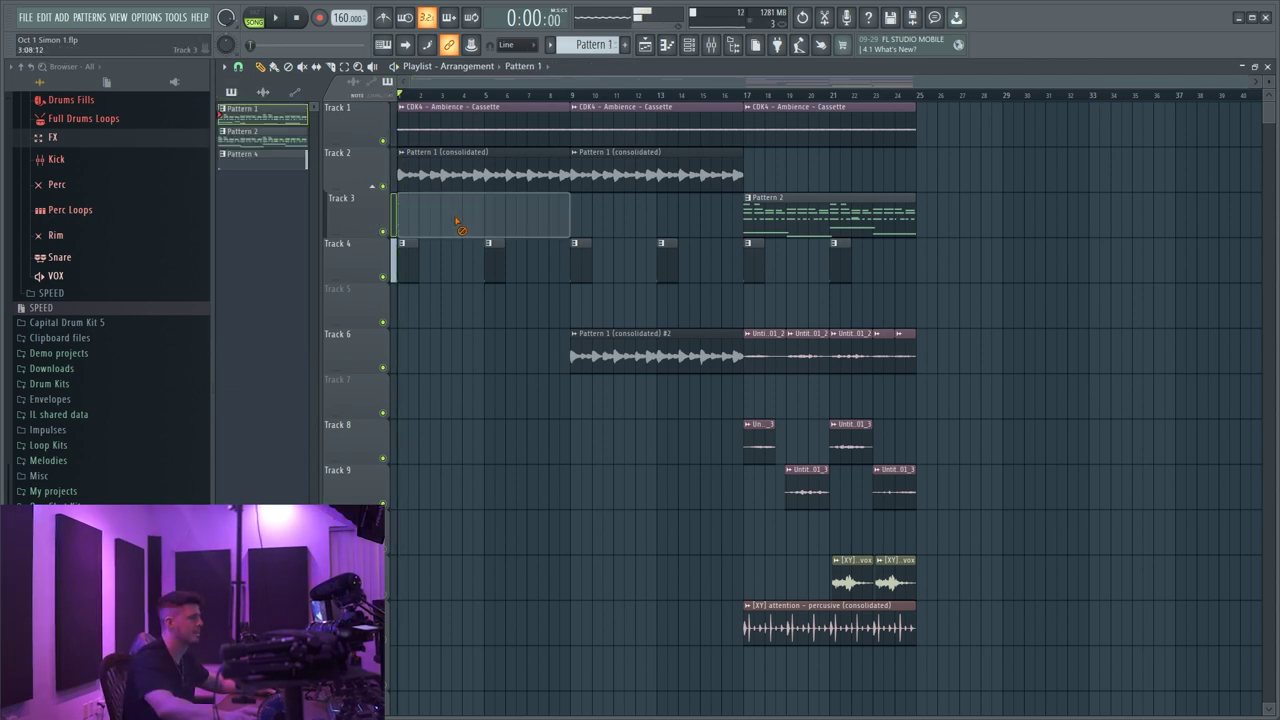
{"action": "left_click", "coordinate": [826, 219]}
{"action": "left_click", "coordinate": [451, 230]}
{"action": "key", "text": "ctrl+z"}
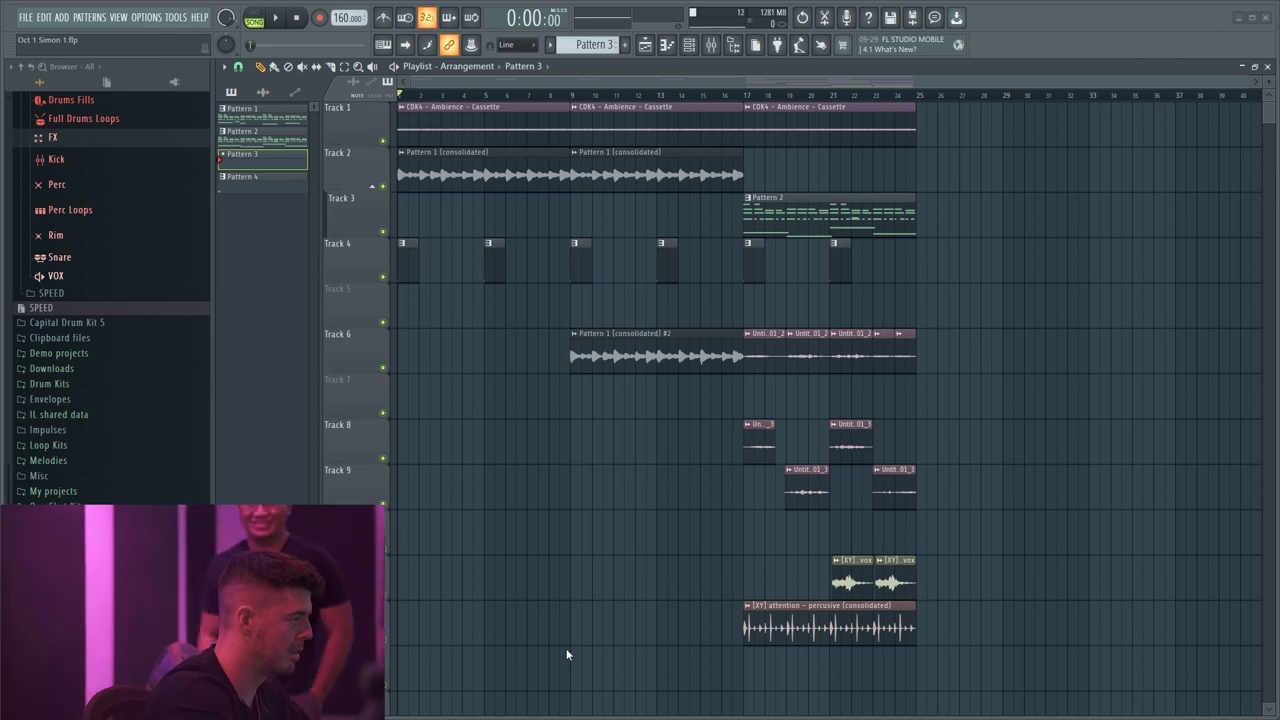
- Name Pattern 3 "Drums"
{"action": "key", "text": "F2"}
{"action": "type", "text": "Drums"}
{"action": "key", "text": "Return"}
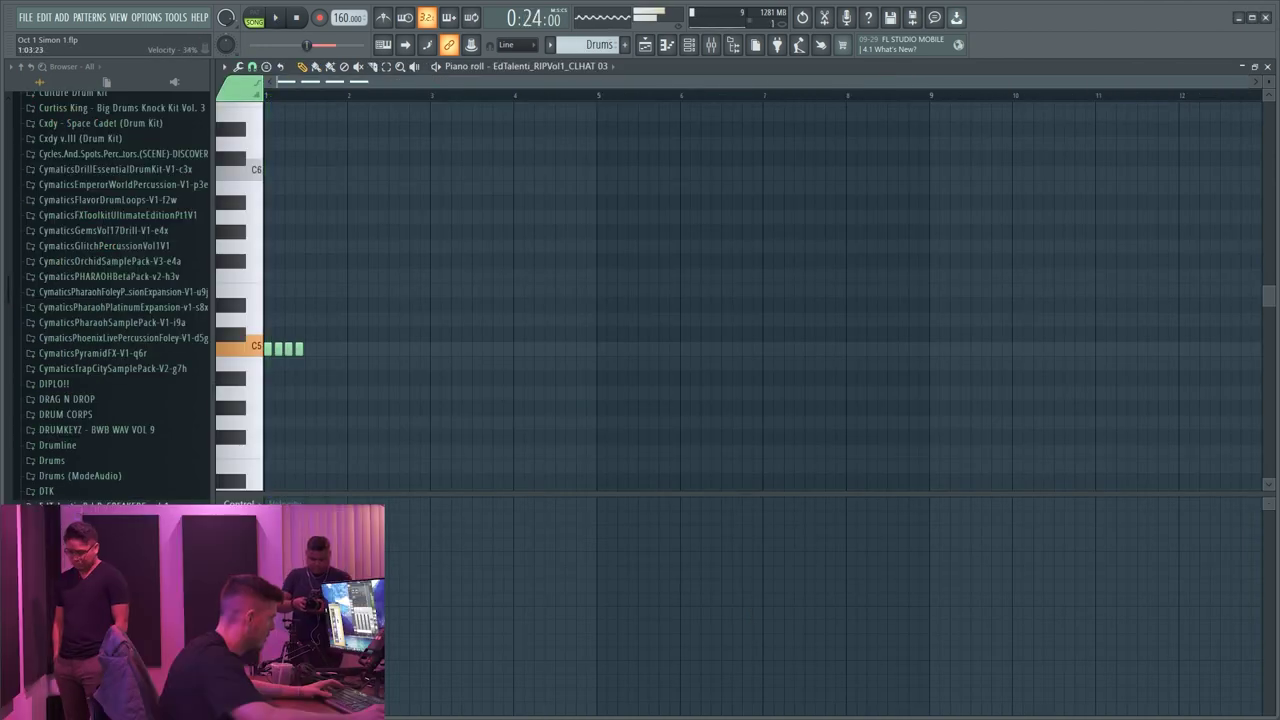
- Add C5 notes to the EdTalenti_RIPVol1_CLHAT 03 hi-hat until bar 1 is filled, auditioning the rhythm between additions
{"action": "left_click", "coordinate": [310, 349]}
{"action": "key", "text": "space"}
{"action": "key", "text": "space"}
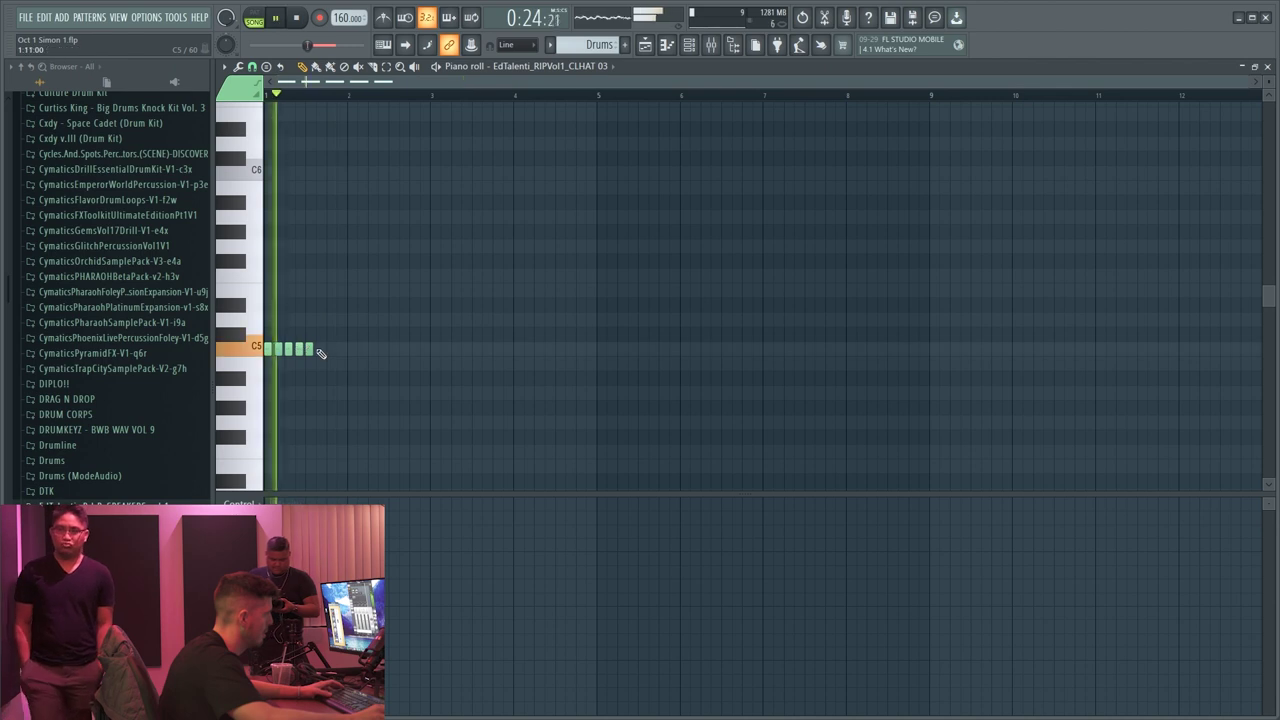
{"action": "left_click", "coordinate": [320, 349]}
{"action": "key", "text": "space"}
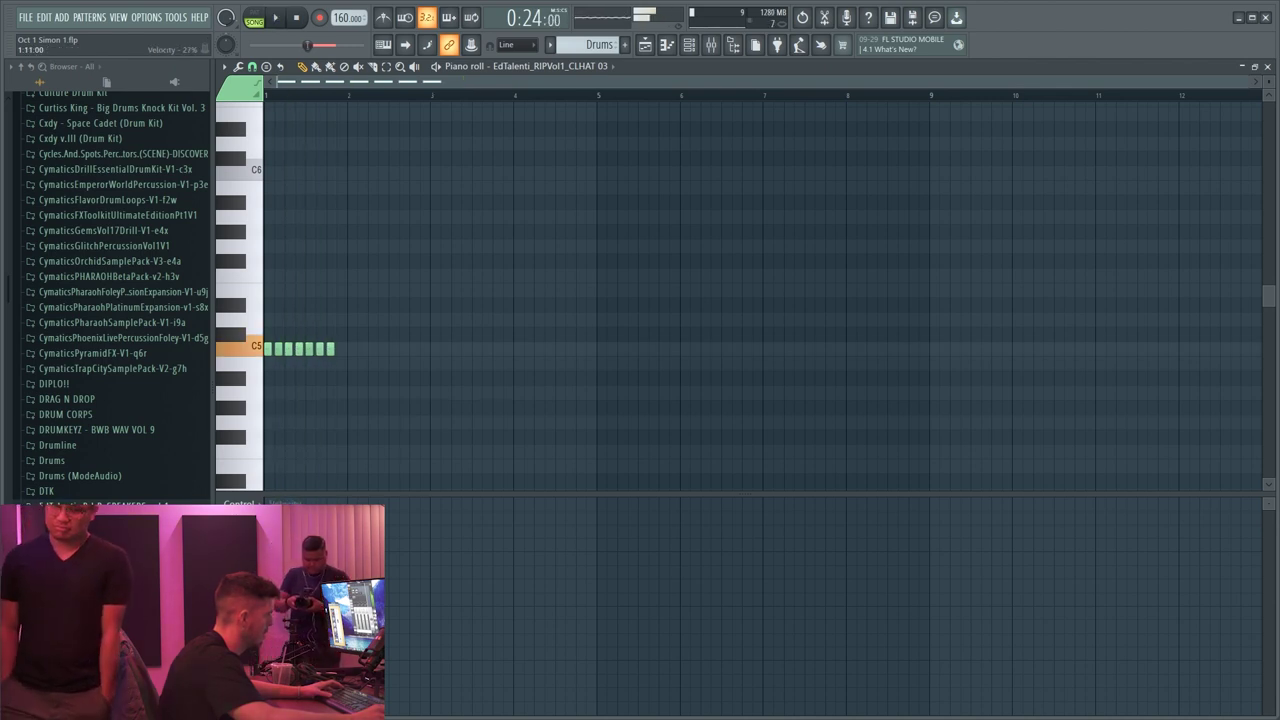
{"action": "key", "text": "space"}
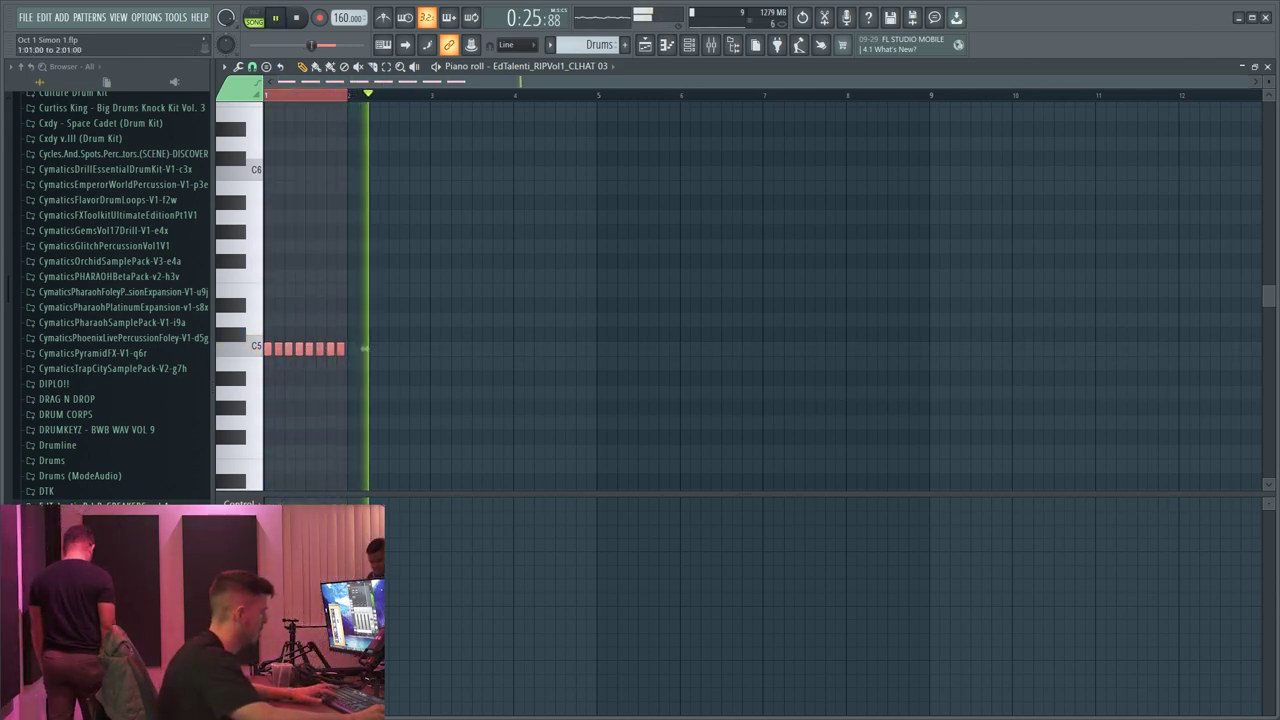
- Duplicate the bar 1 hi-hat notes into bar 2 and play back the two-bar rhythm
{"action": "key", "text": "ctrl+b"}
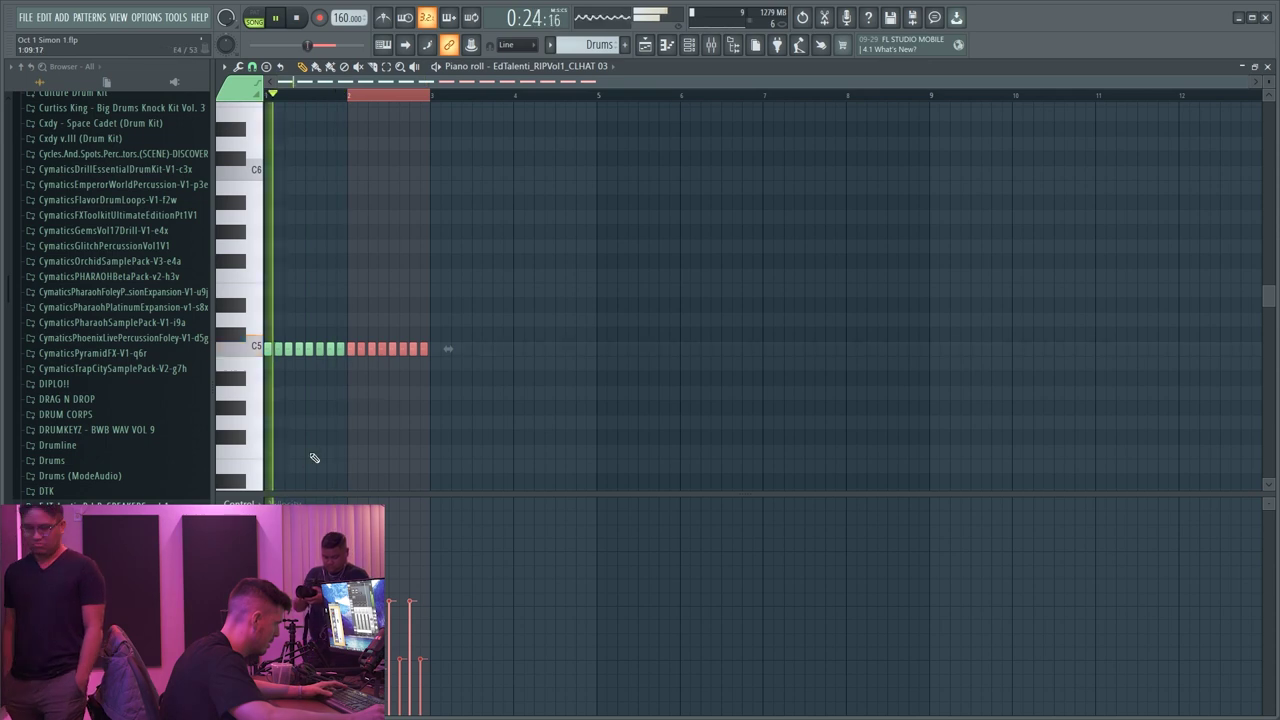
{"action": "key", "text": "ctrl+d"}
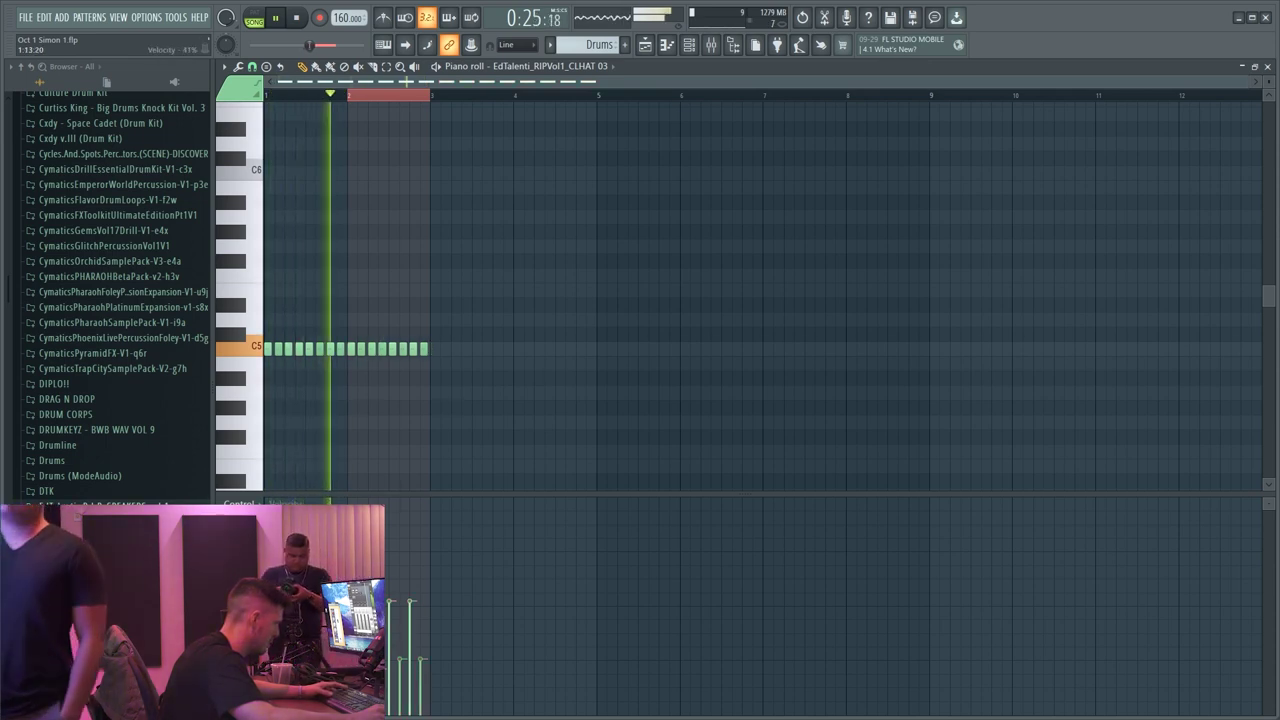
{"action": "key", "text": "space"}
{"action": "key", "text": "space"}
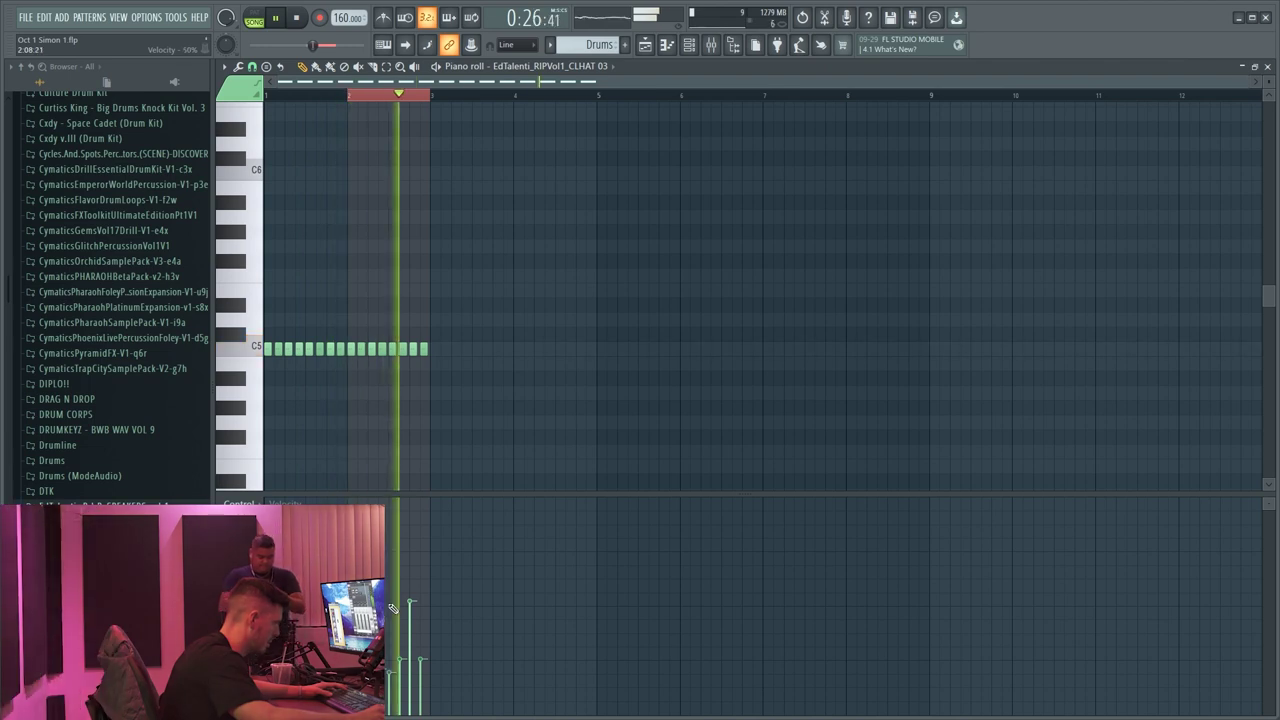
- Duplicate the two-bar hi-hat rhythm three times to fill eight bars, and return to the playlist
{"action": "key", "text": "ctrl+a"}
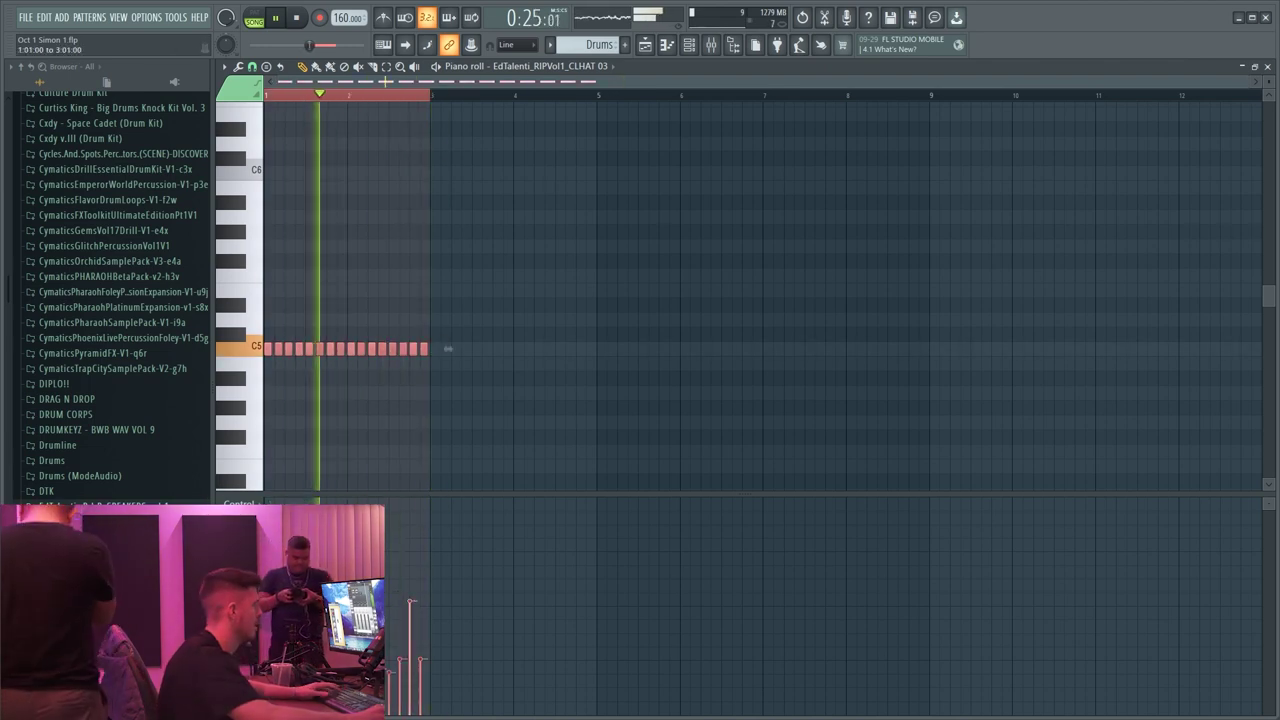
{"action": "key", "text": "ctrl+b"}
{"action": "key", "text": "ctrl+b"}
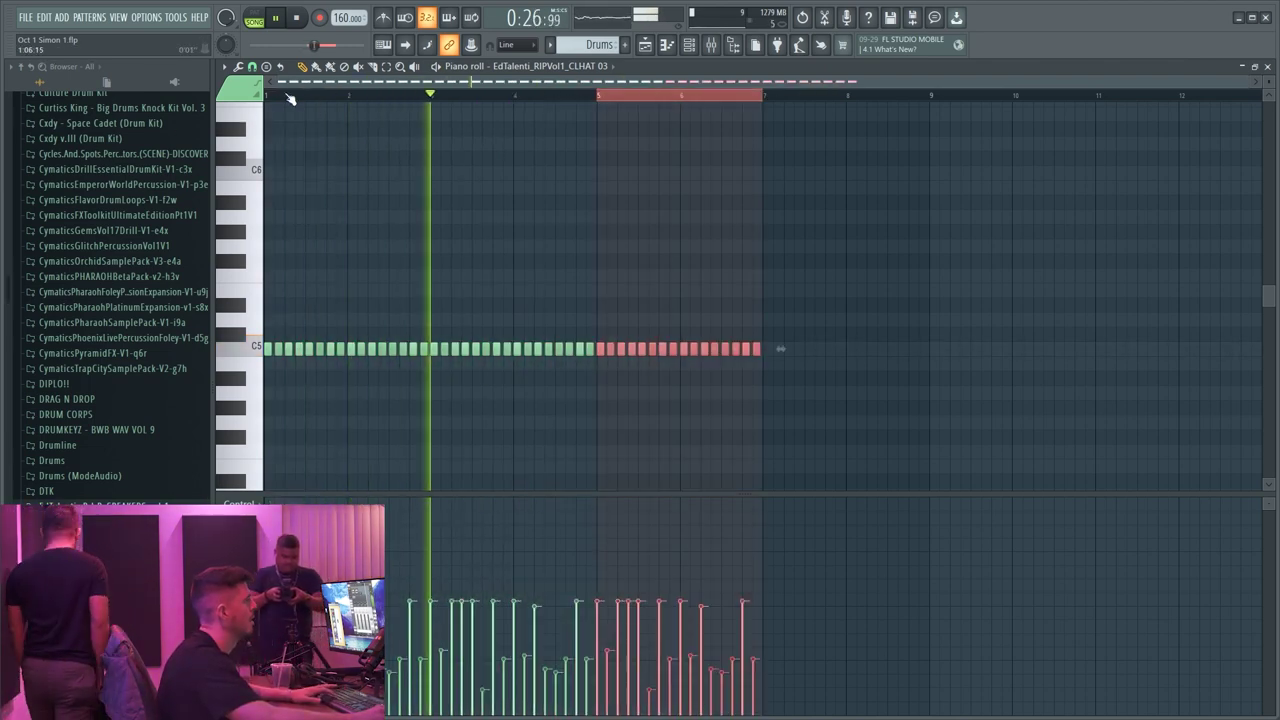
{"action": "key", "text": "ctrl+b"}
{"action": "double_click", "coordinate": [279, 96]}
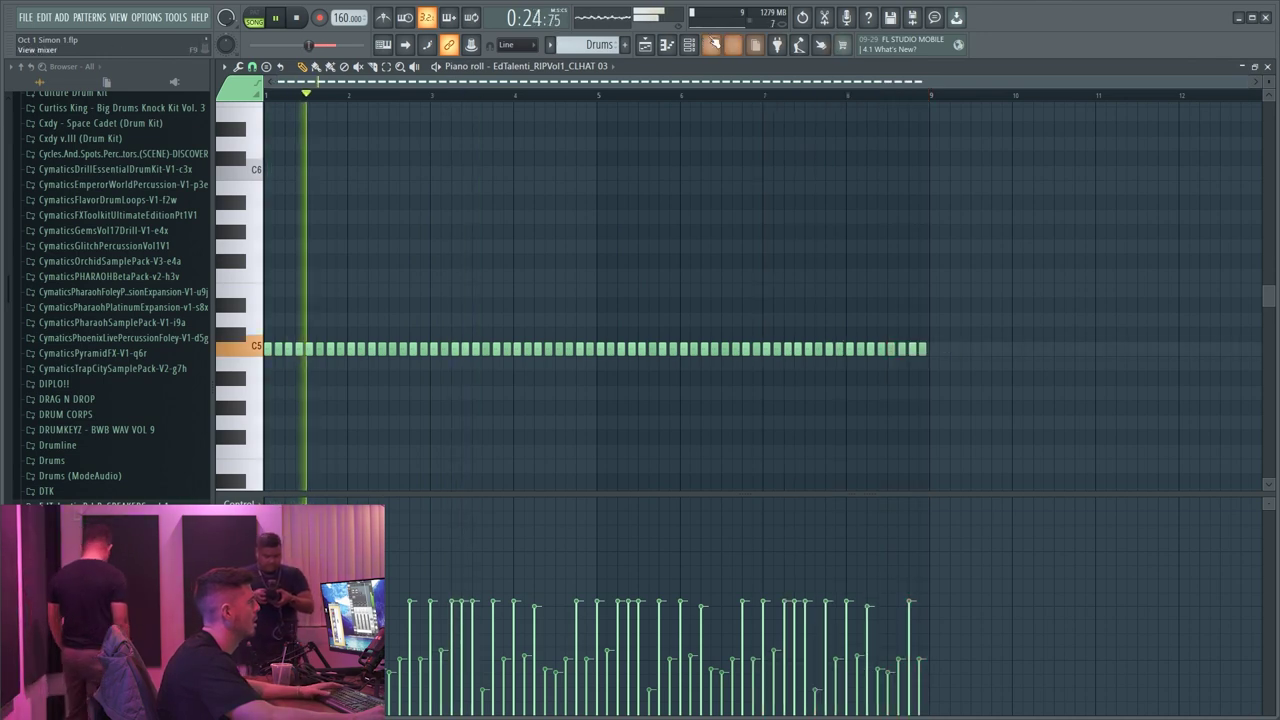
{"action": "left_click", "coordinate": [689, 45]}
{"action": "key", "text": "F5"}
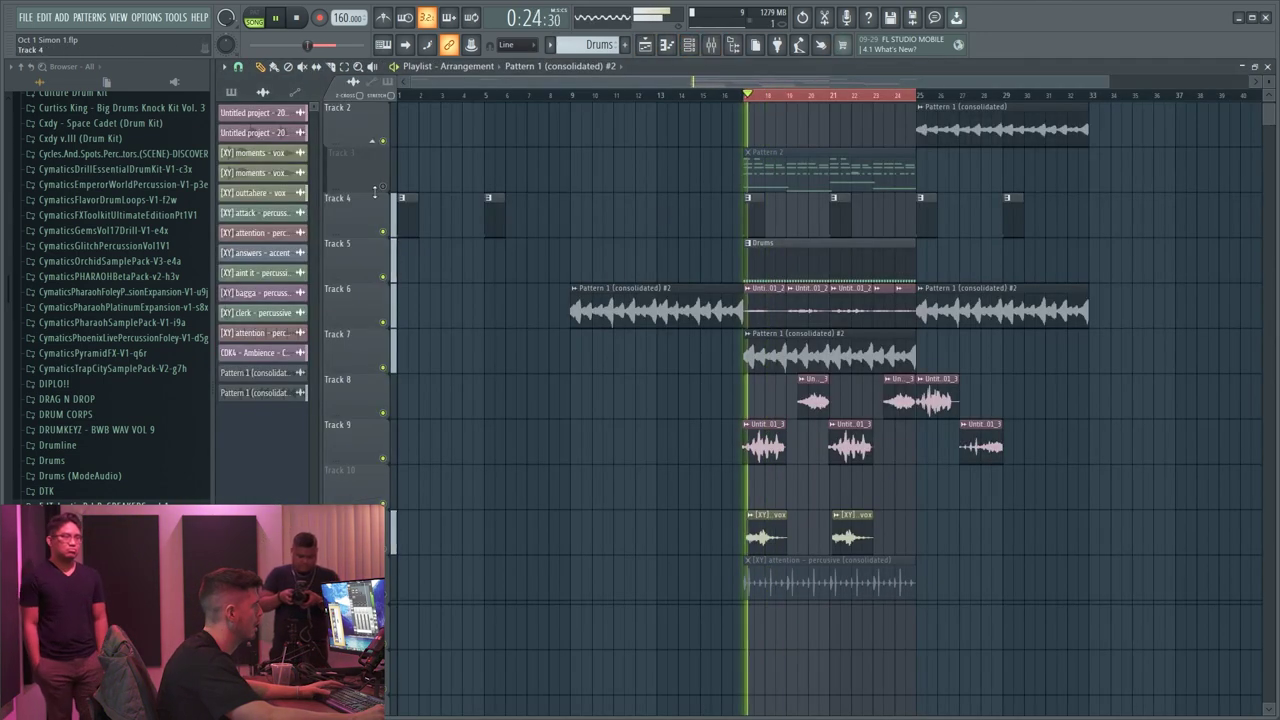
- Add Capital DK 3 - Rim - Calaco hits on C5 at beat 3 of bars 2 to 8 and raise the rim hits' velocities
{"action": "key", "text": "F6"}
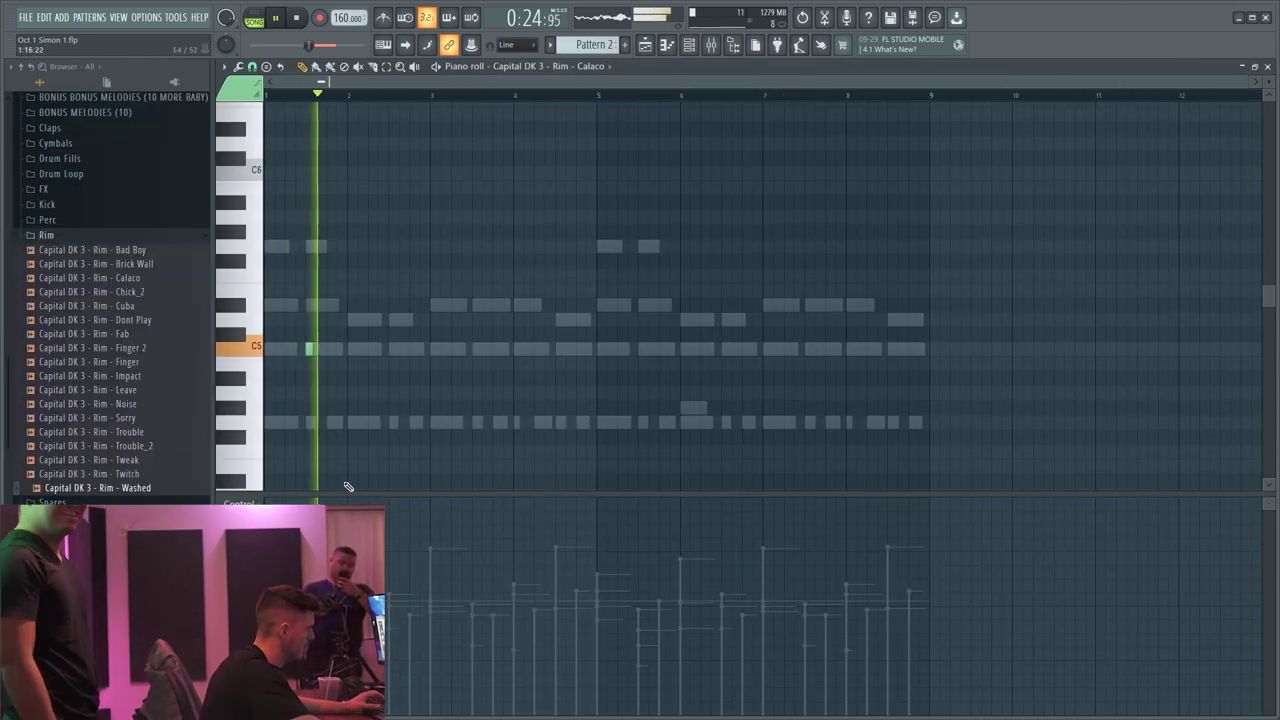
{"action": "left_click", "coordinate": [392, 349]}
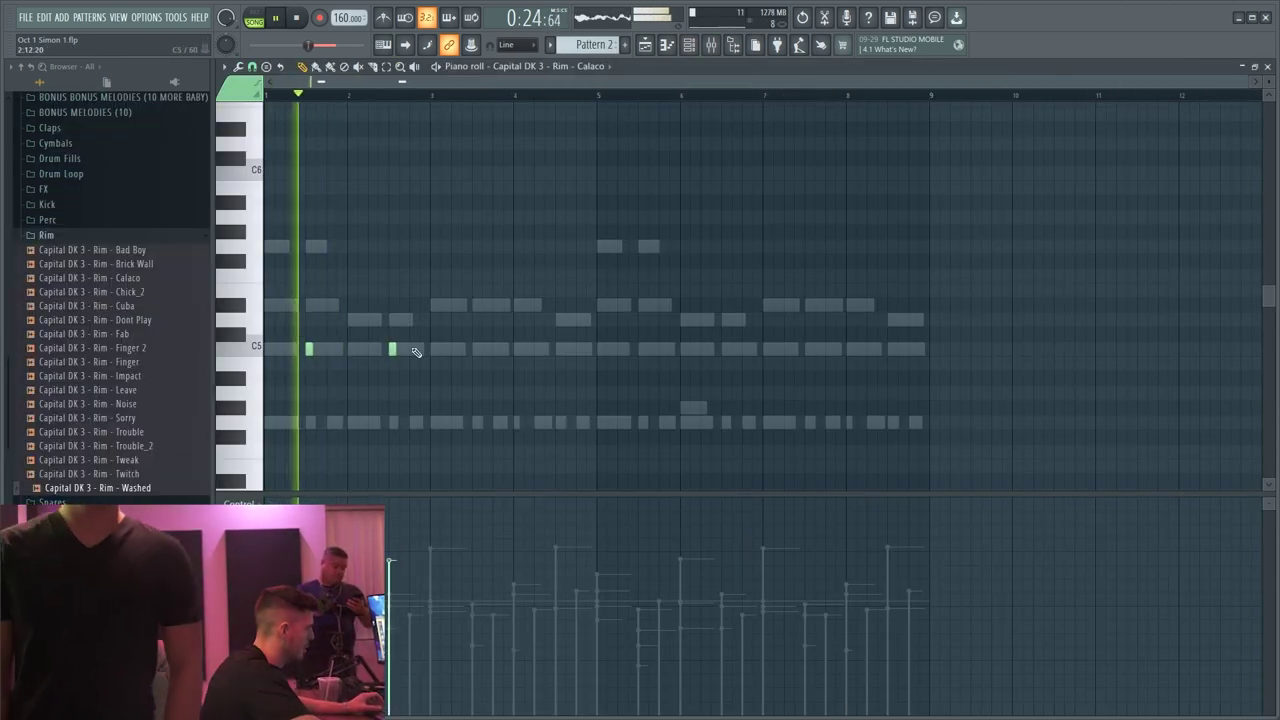
{"action": "left_click", "coordinate": [475, 349]}
{"action": "left_click", "coordinate": [558, 349]}
{"action": "left_click", "coordinate": [641, 349]}
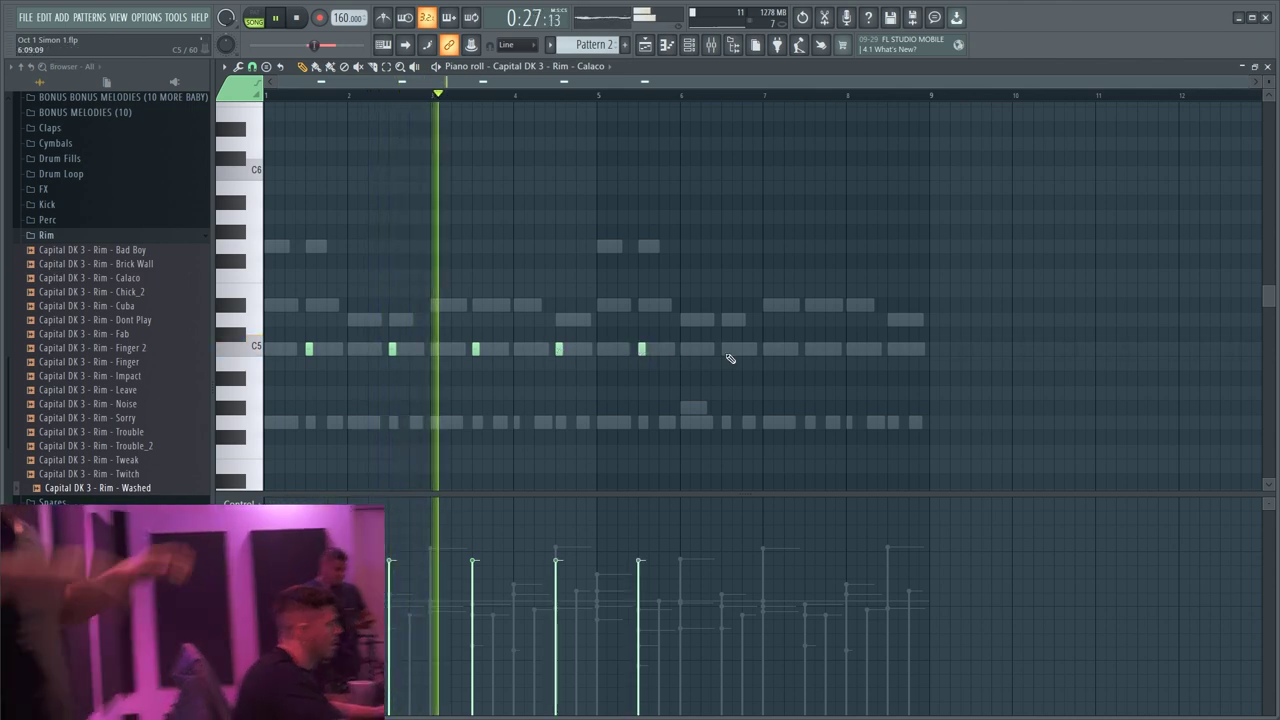
{"action": "left_click", "coordinate": [725, 349]}
{"action": "left_click", "coordinate": [808, 349]}
{"action": "left_click", "coordinate": [891, 349]}
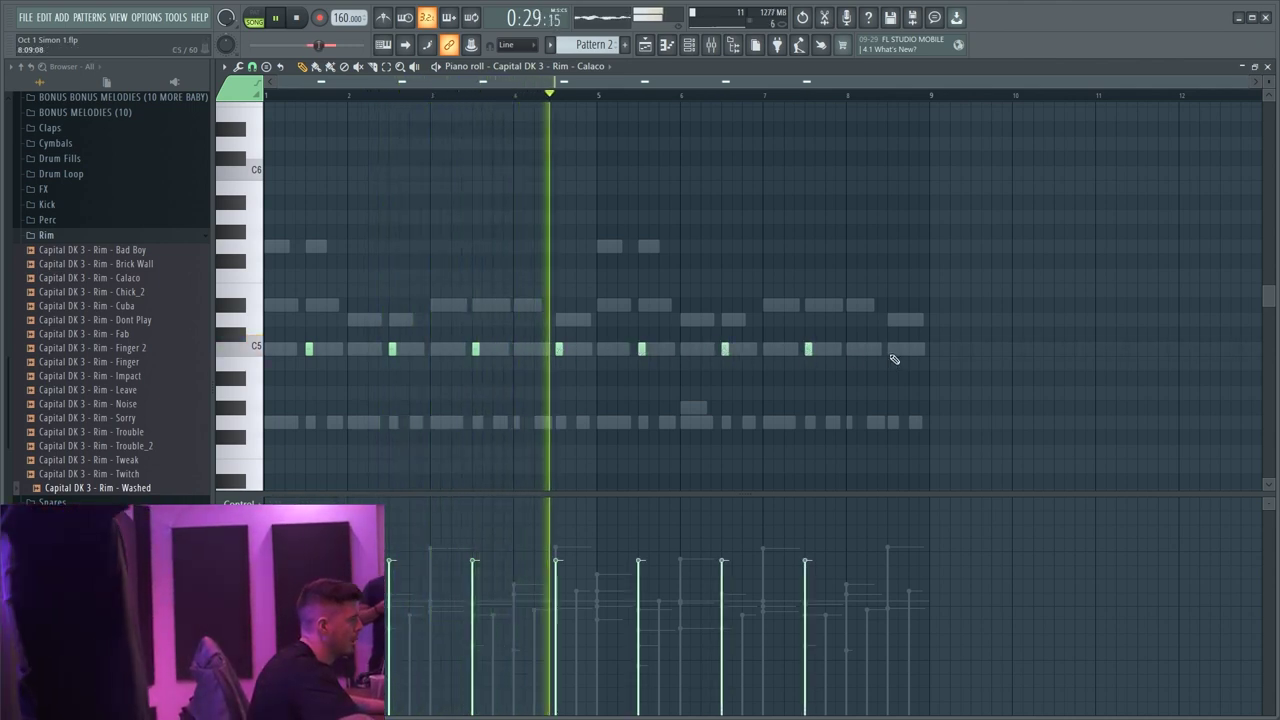
{"action": "left_click_drag", "start_coordinate": [290, 515], "coordinate": [1111, 443]}
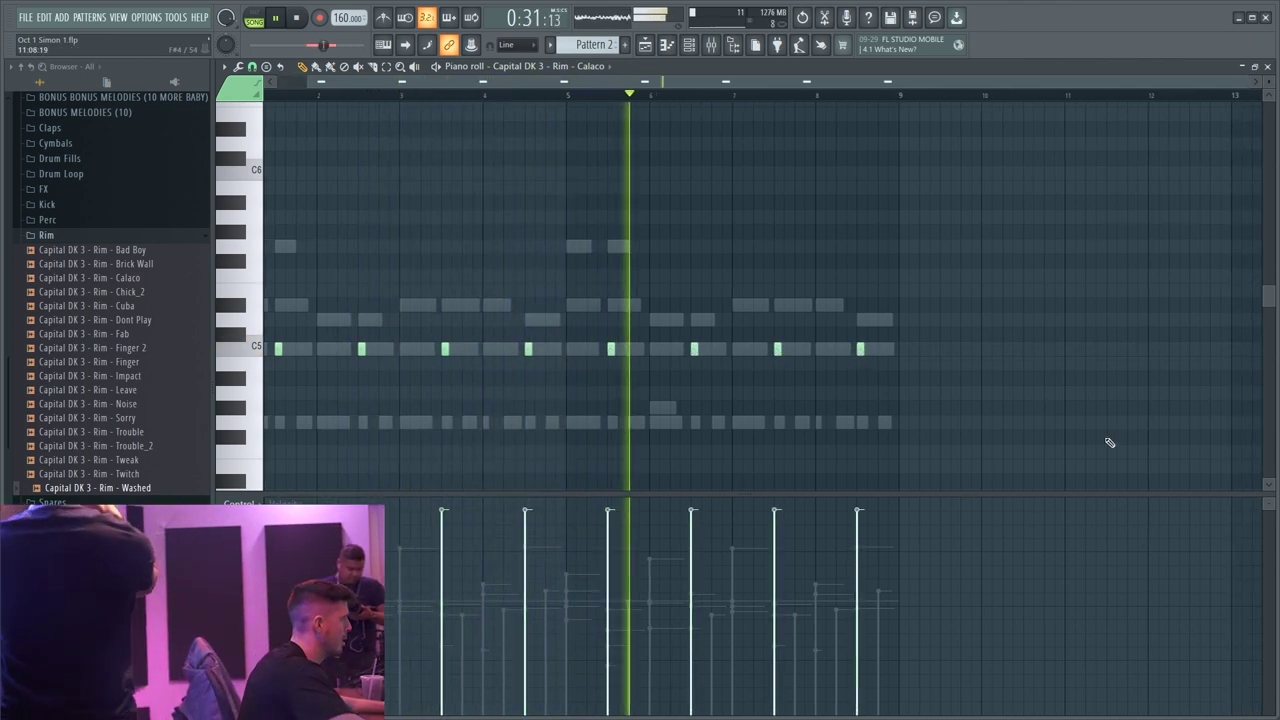
- Lower all Rim - Calaco hits to one even velocity, turn snapping off and add three extra C5 hits at the end of bar 8
{"action": "left_click_drag", "start_coordinate": [404, 83], "coordinate": [330, 84]}
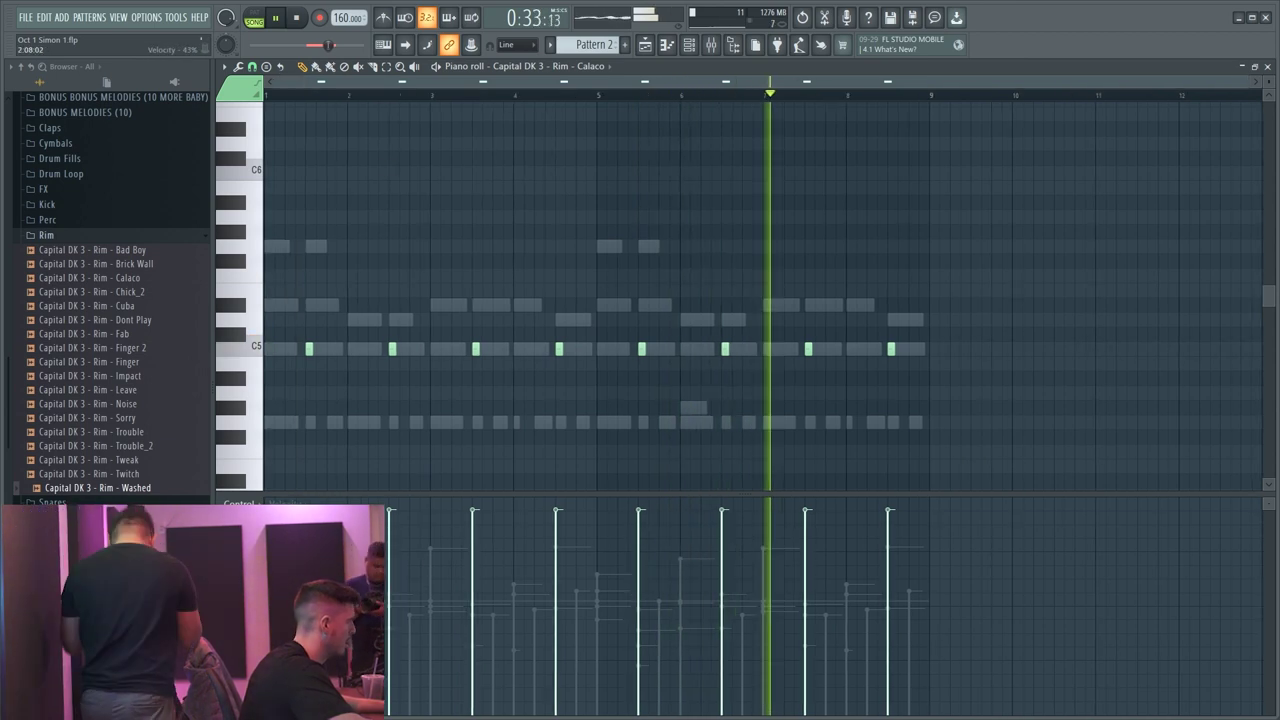
{"action": "left_click_drag", "start_coordinate": [290, 532], "coordinate": [1066, 533]}
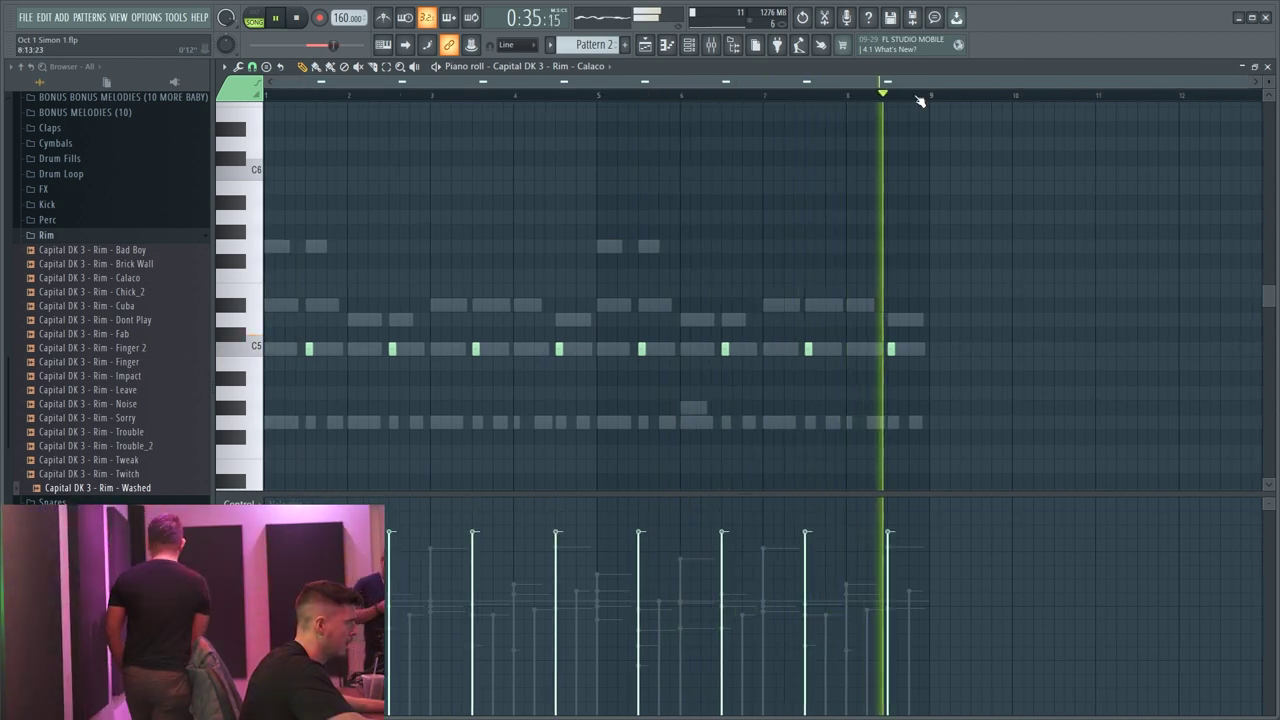
{"action": "scroll", "coordinate": [920, 100], "scroll_direction": "up", "scroll_amount": 2}
{"action": "left_click", "coordinate": [252, 66]}
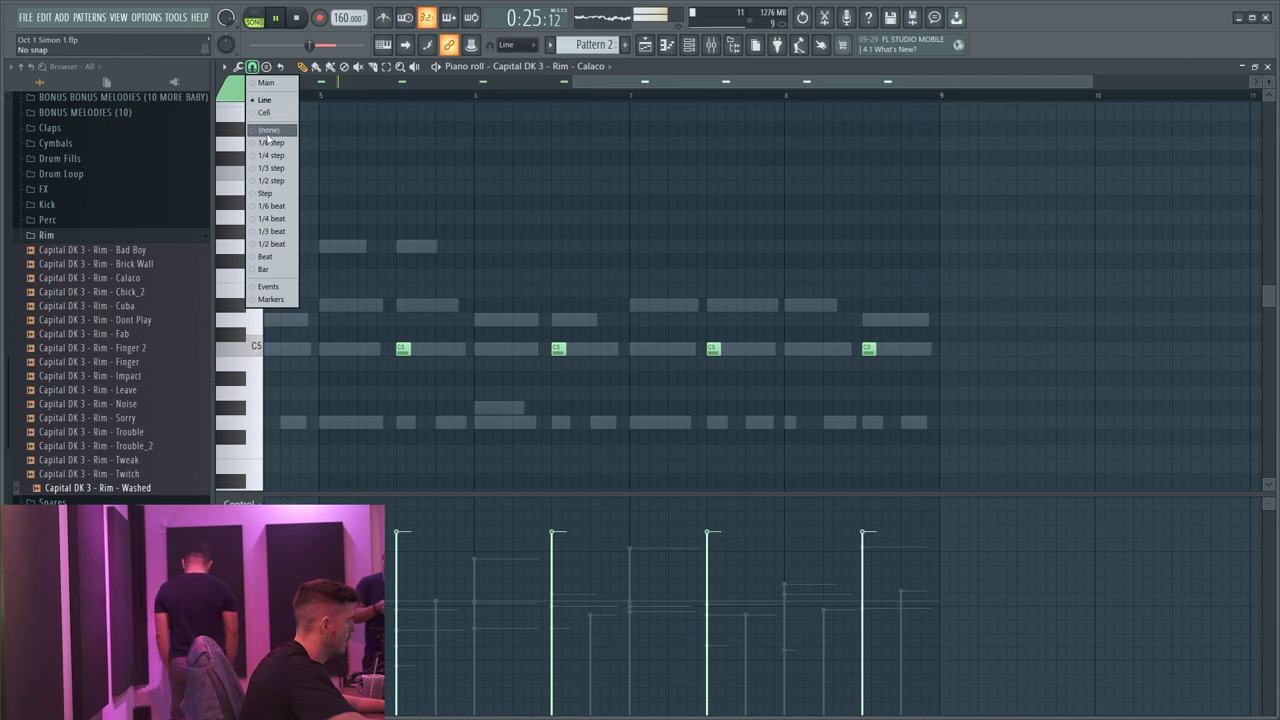
{"action": "left_click", "coordinate": [268, 131]}
{"action": "scroll", "coordinate": [950, 180], "scroll_direction": "up", "scroll_amount": 2}
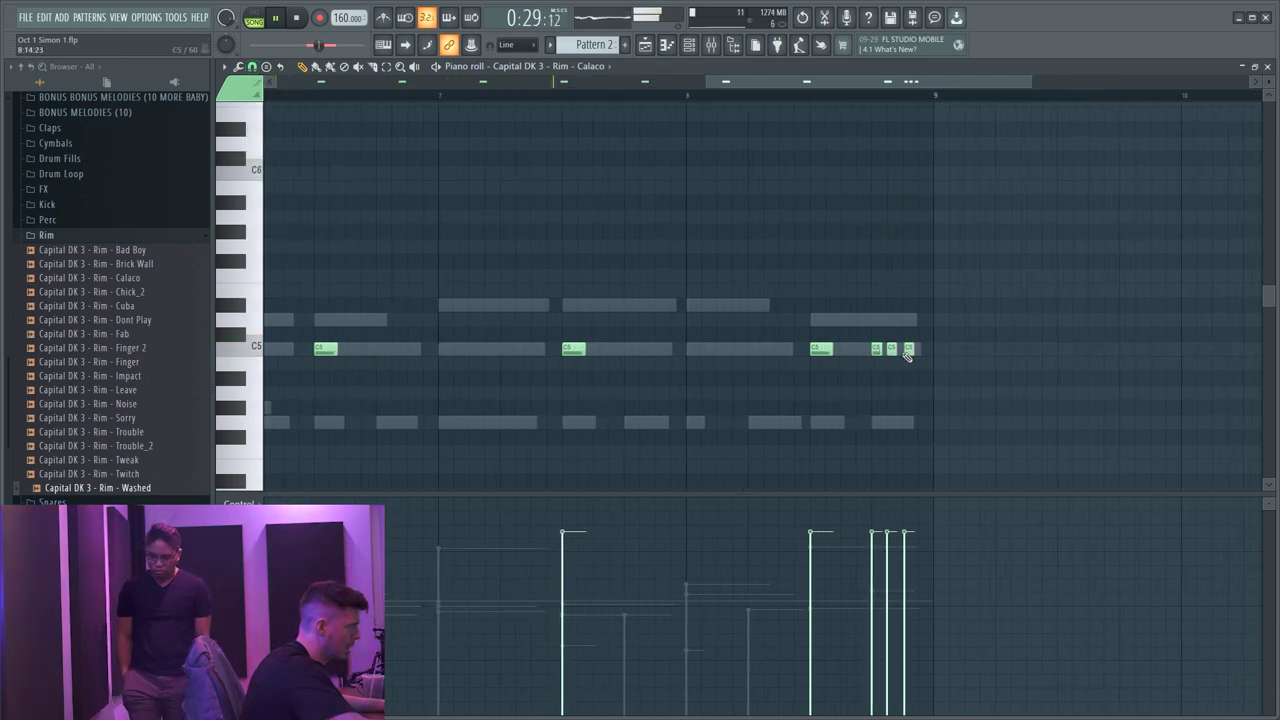
- Set the snap to 1/6 beat and fill beat 4 of bar 8 with a roll of six C5 rim hits
{"action": "scroll", "coordinate": [927, 85], "scroll_direction": "up", "scroll_amount": 2}
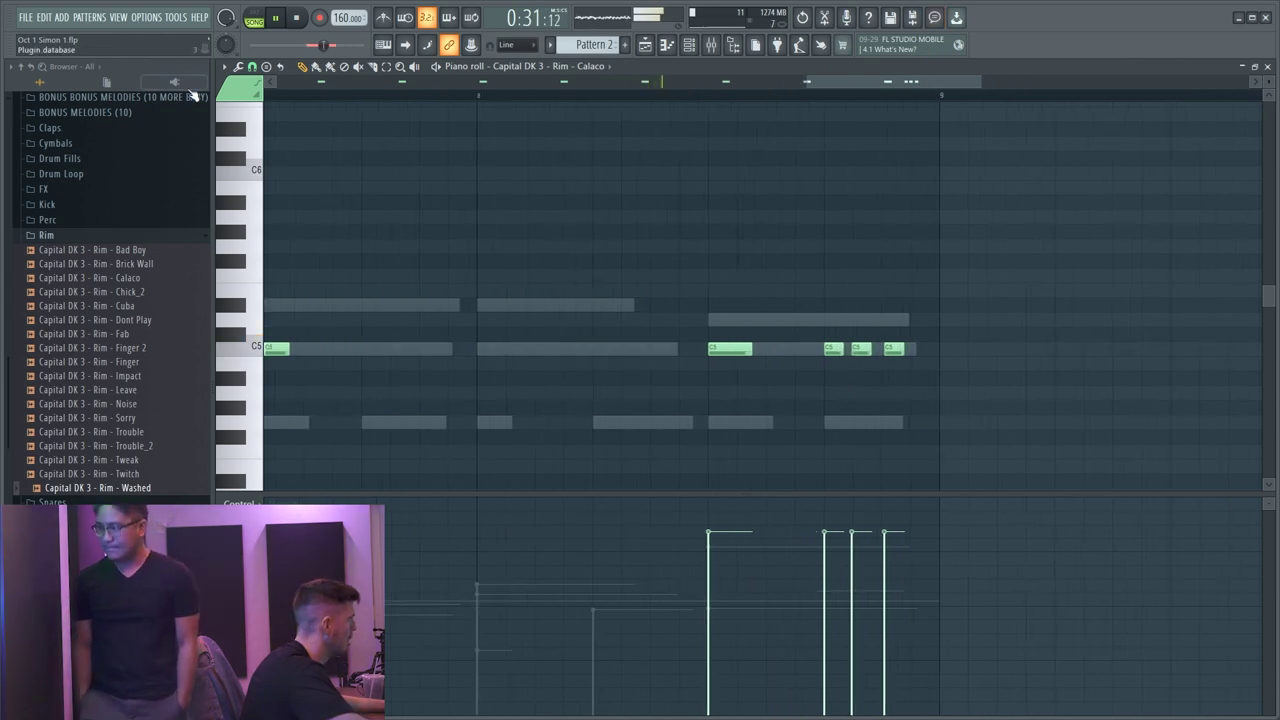
{"action": "left_click", "coordinate": [252, 66]}
{"action": "left_click", "coordinate": [272, 205]}
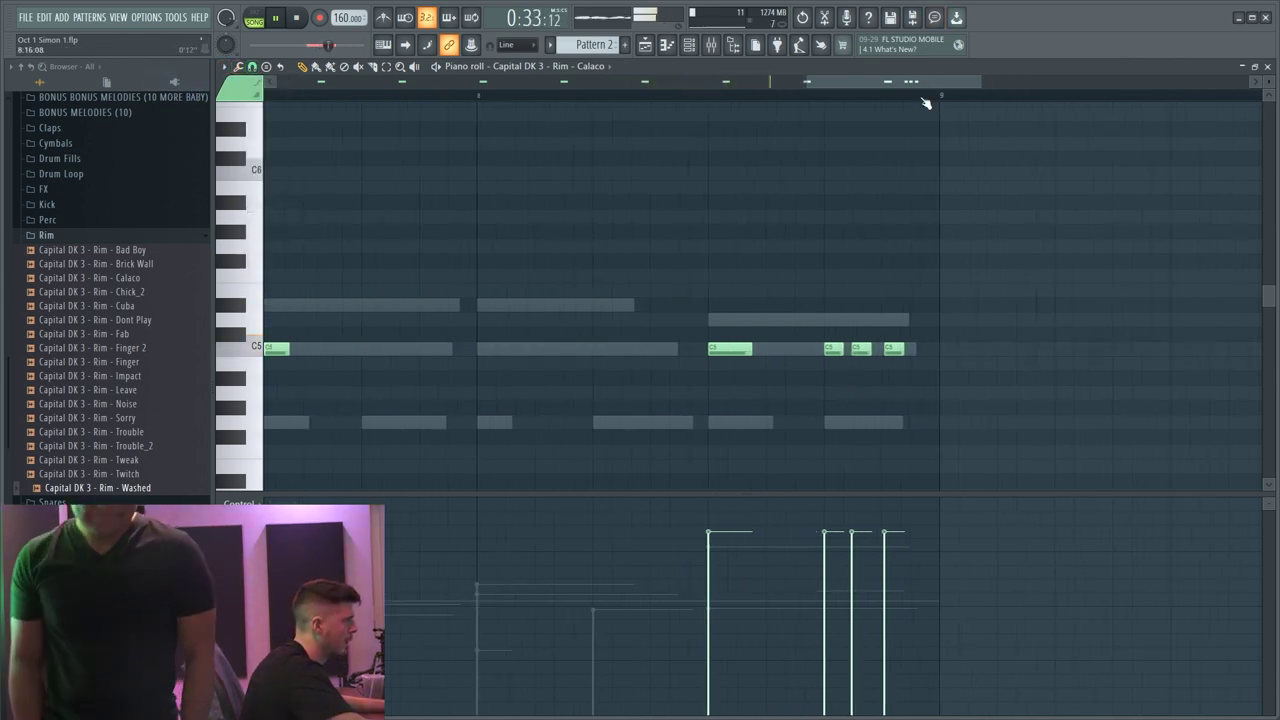
{"action": "scroll", "coordinate": [926, 103], "scroll_direction": "up", "scroll_amount": 2}
{"action": "left_click", "coordinate": [806, 349]}
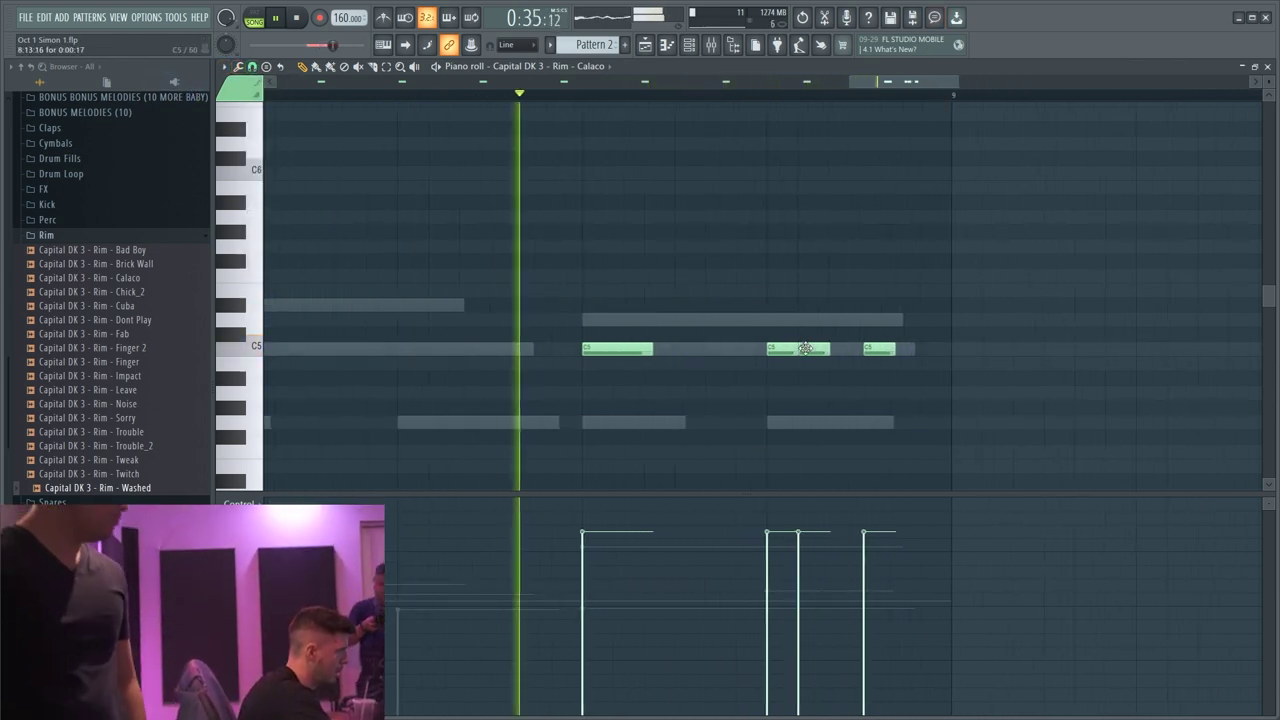
{"action": "left_click", "coordinate": [833, 351]}
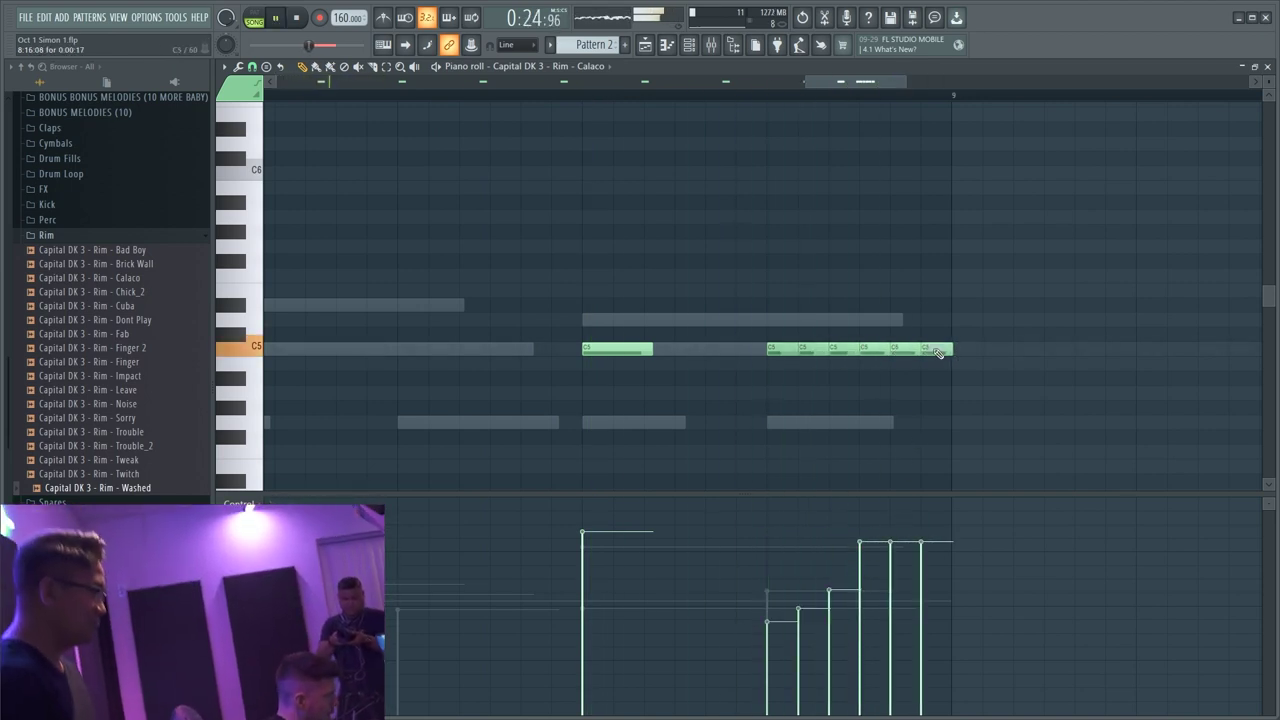
- Shorten the six roll hits at the end of bar 8 using 1/6 step snap and shape their velocities into a rising ramp
{"action": "key", "text": "ctrl+a"}
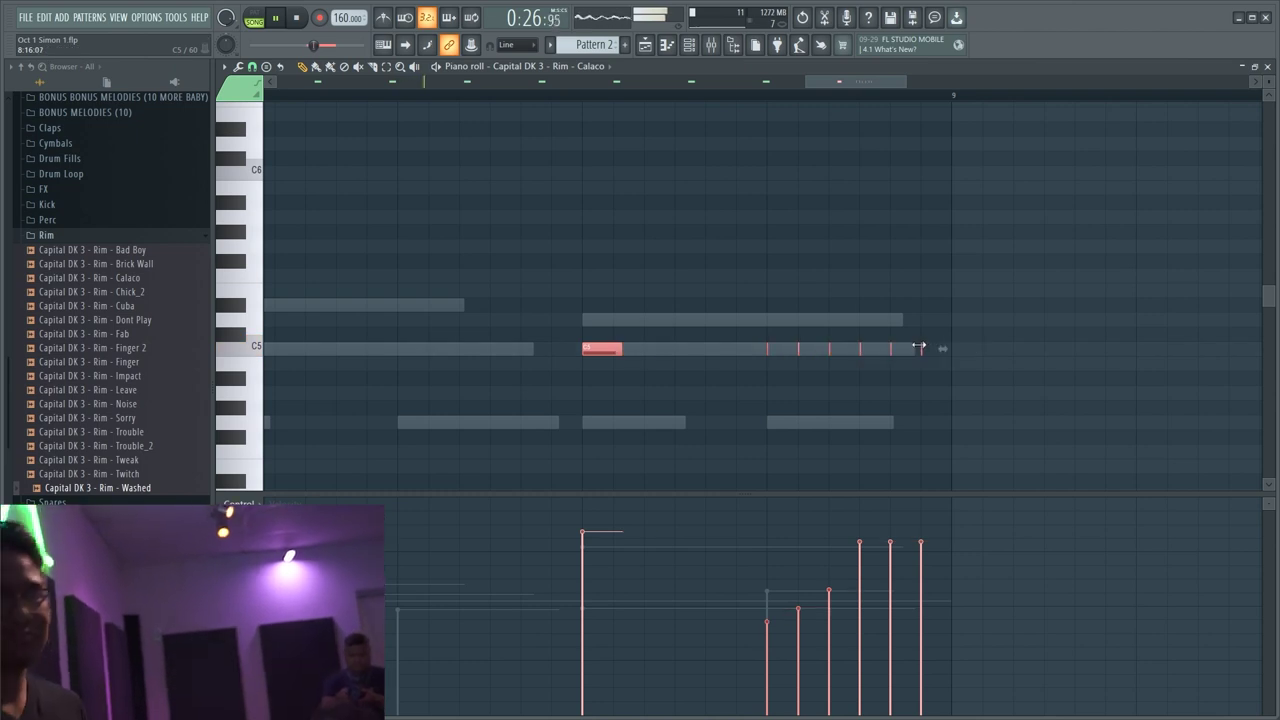
{"action": "left_click_drag", "start_coordinate": [779, 338], "coordinate": [966, 390]}
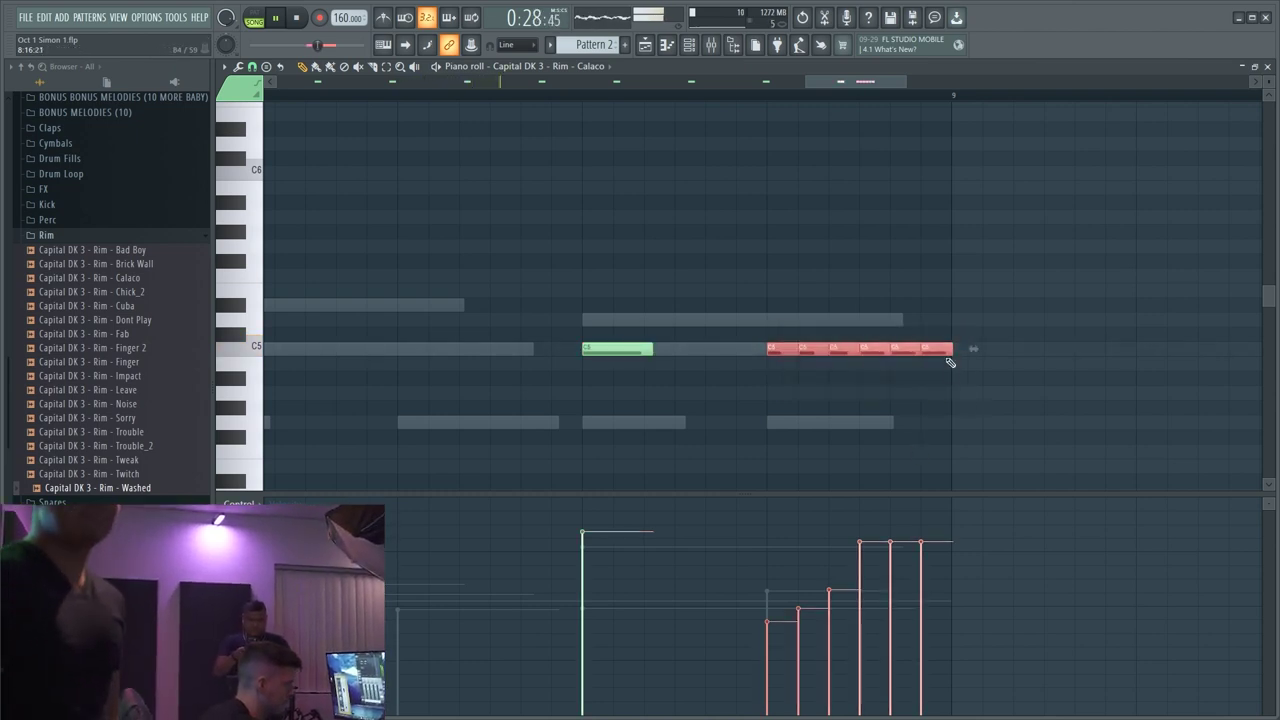
{"action": "left_click", "coordinate": [252, 66]}
{"action": "left_click", "coordinate": [284, 143]}
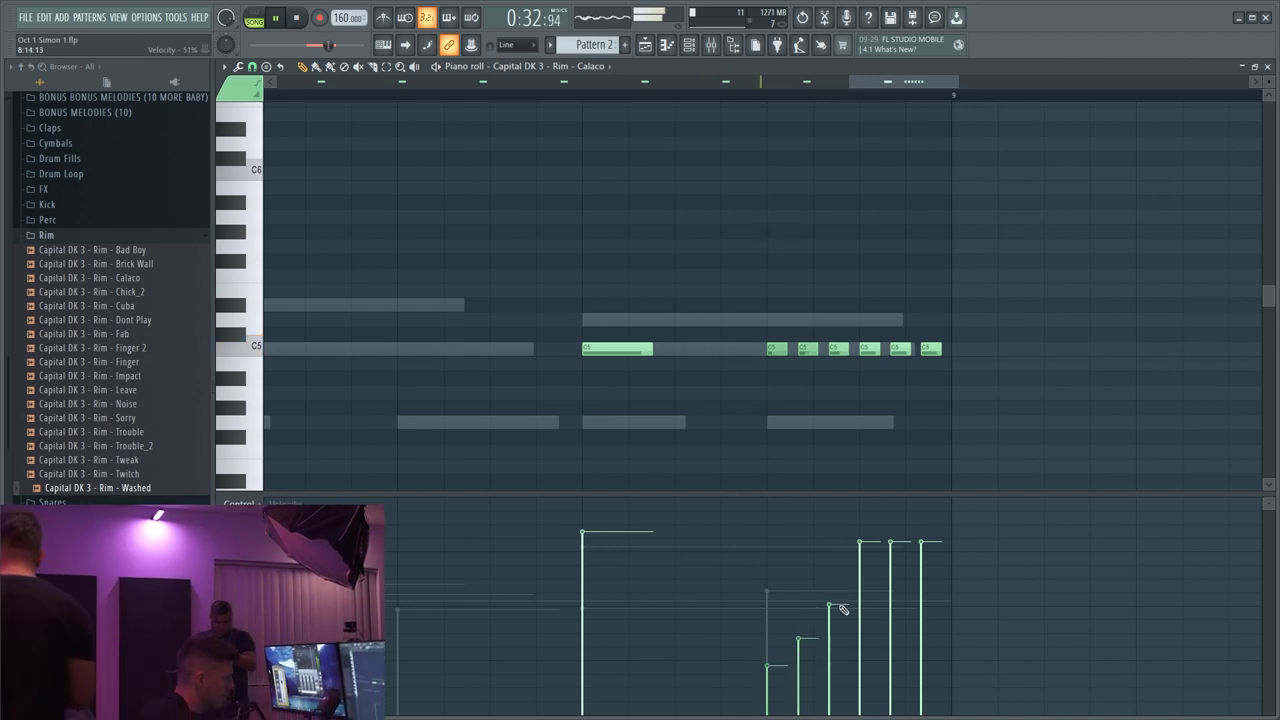
{"action": "scroll", "coordinate": [575, 103], "scroll_direction": "down", "scroll_amount": 3}
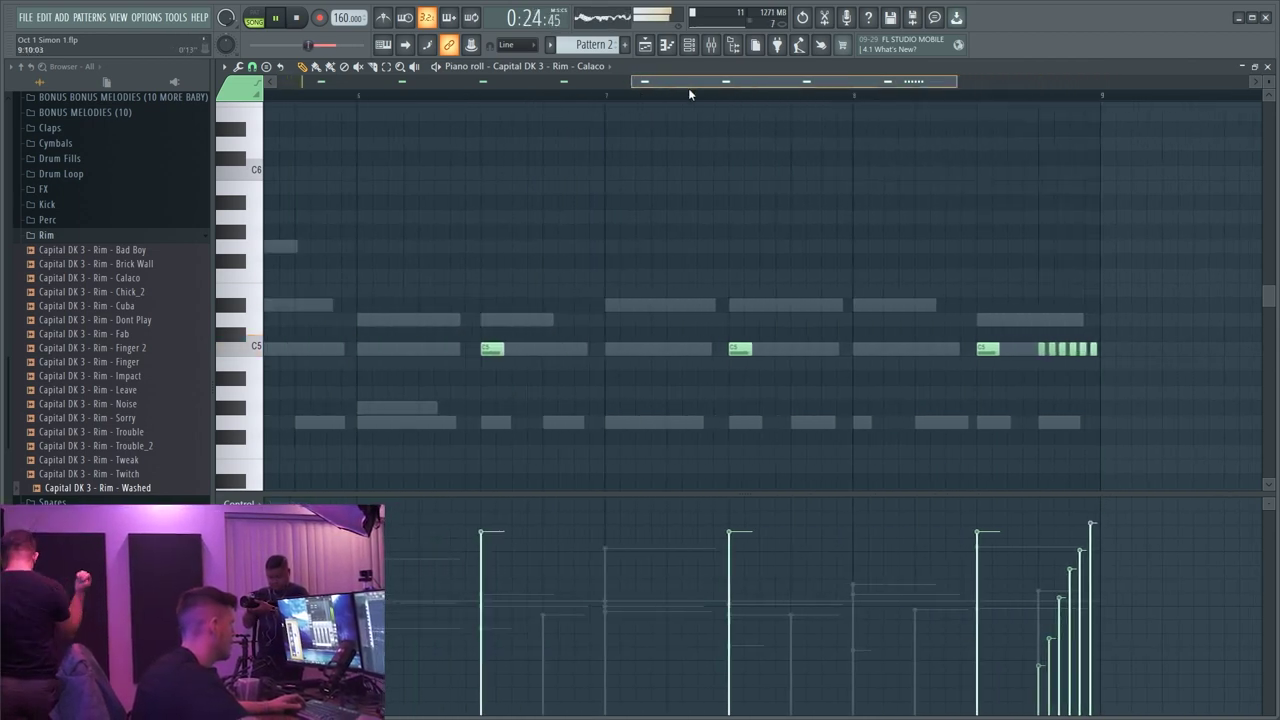
- Load Capital DK 3 - Perc - Bongo from the Perc folder into a new sampler channel and open its piano roll
{"action": "left_click_drag", "start_coordinate": [688, 88], "coordinate": [315, 104]}
{"action": "scroll", "coordinate": [617, 86], "scroll_direction": "down", "scroll_amount": 3}
{"action": "left_click", "coordinate": [48, 219]}
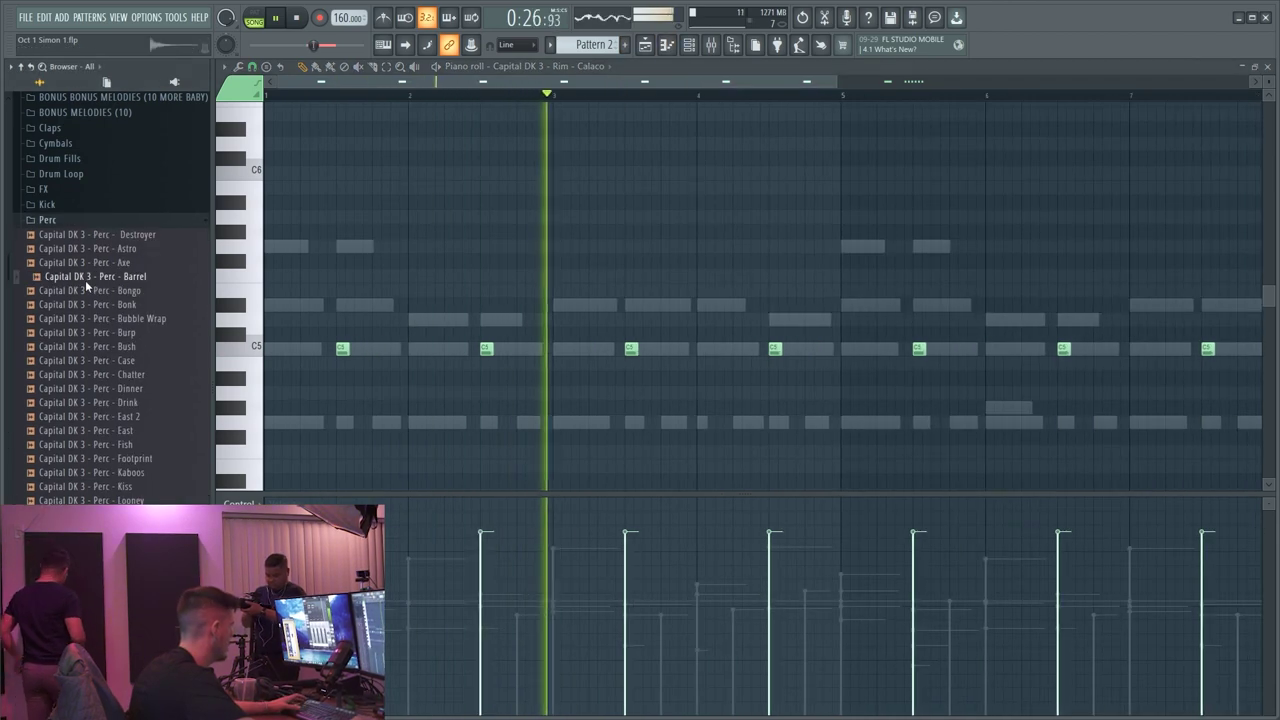
{"action": "right_click", "coordinate": [100, 290]}
{"action": "left_click", "coordinate": [147, 303]}
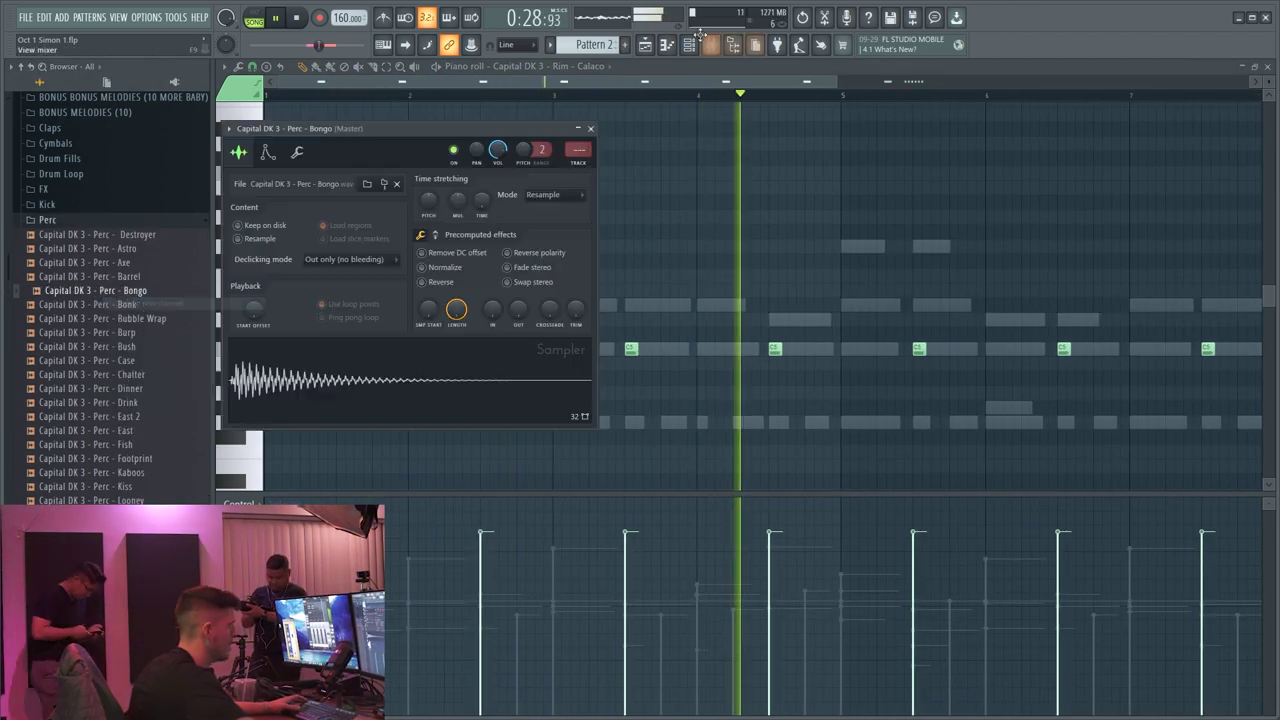
{"action": "left_click", "coordinate": [688, 44]}
{"action": "right_click", "coordinate": [425, 396]}
{"action": "left_click", "coordinate": [545, 395]}
{"action": "key", "text": "space"}
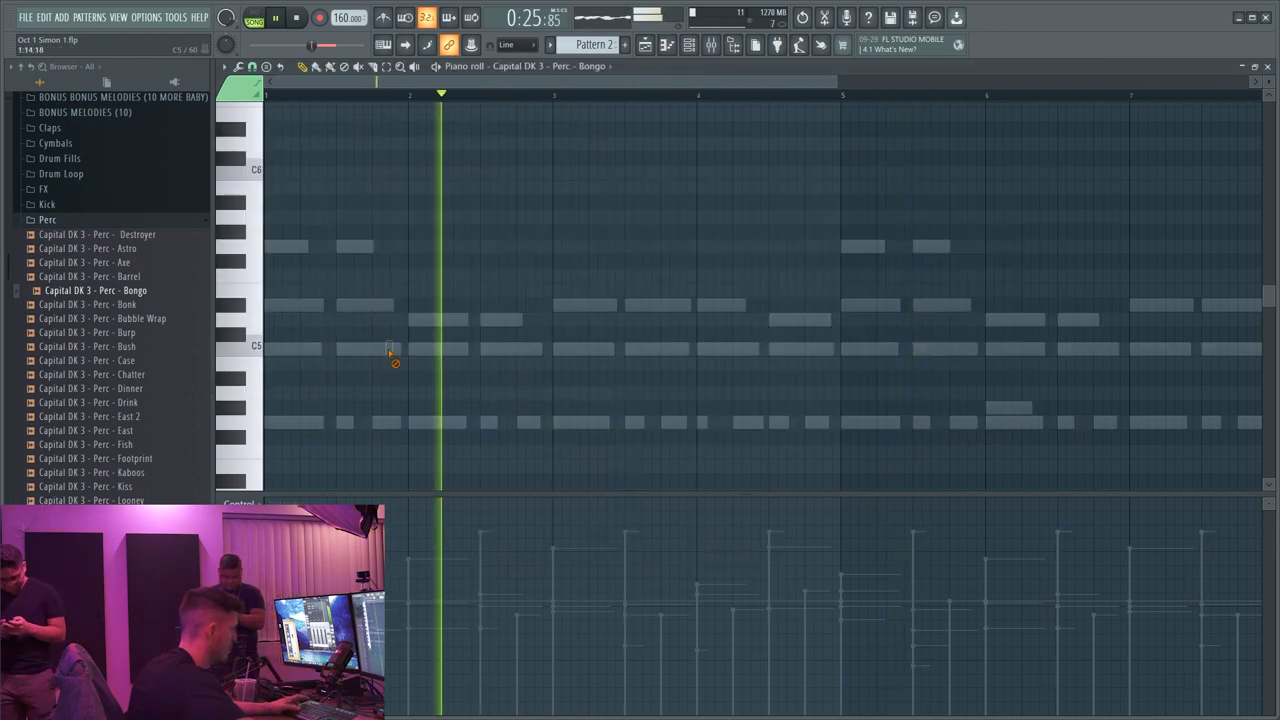
- Set the snap to Cell and add lengthened A#4 bongo notes on beat 2 of bars 2 and 6
{"action": "left_click", "coordinate": [268, 94]}
{"action": "left_click", "coordinate": [252, 67]}
{"action": "left_click", "coordinate": [275, 114]}
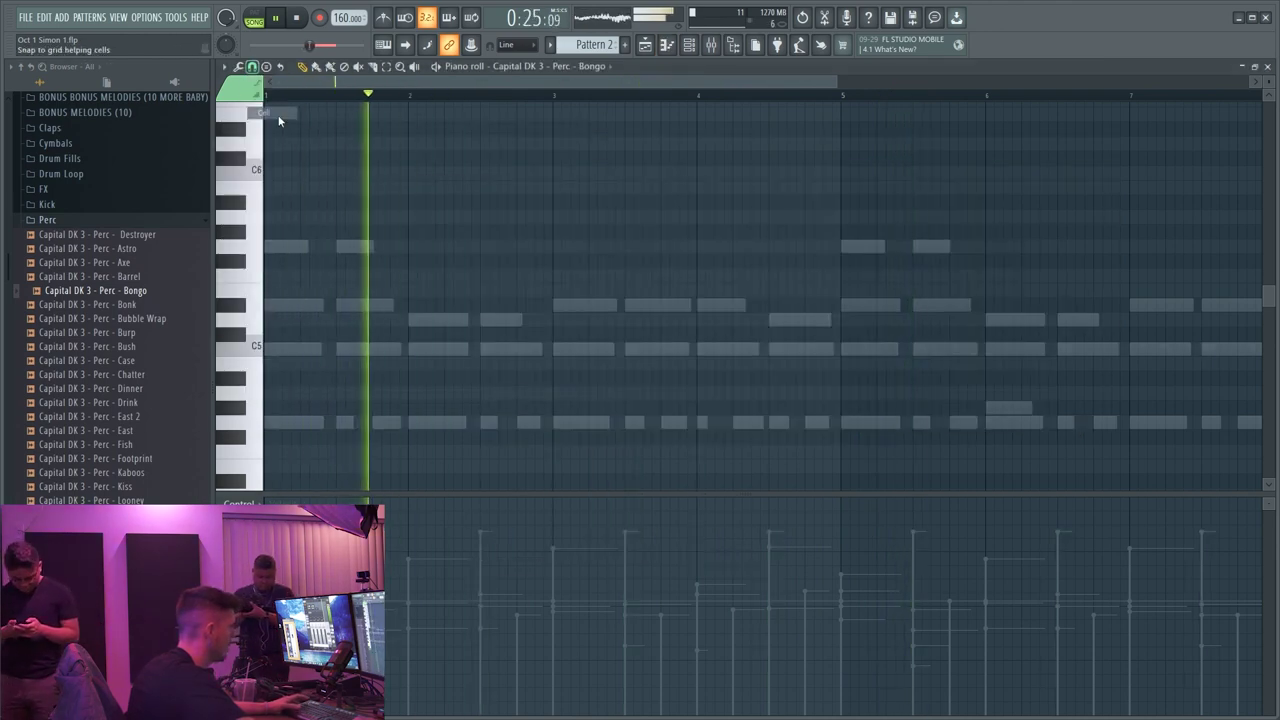
{"action": "left_click", "coordinate": [443, 351]}
{"action": "left_click", "coordinate": [446, 379]}
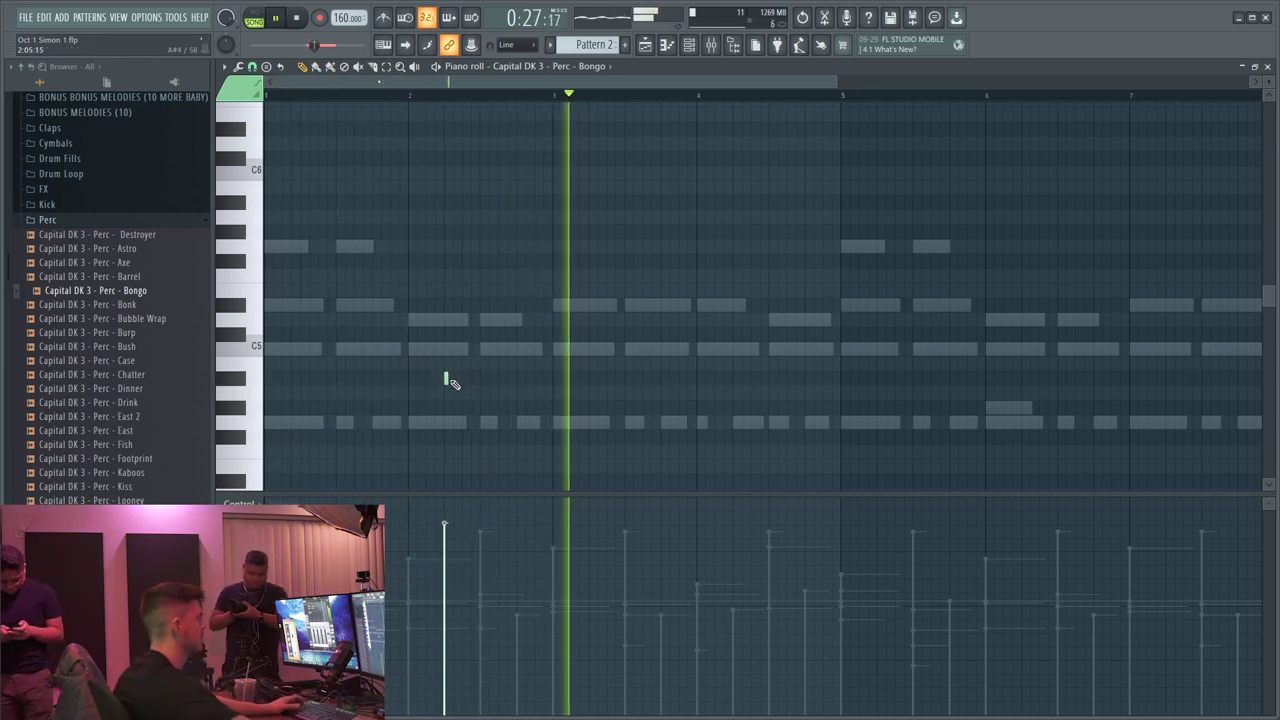
{"action": "left_click_drag", "start_coordinate": [448, 378], "coordinate": [467, 379]}
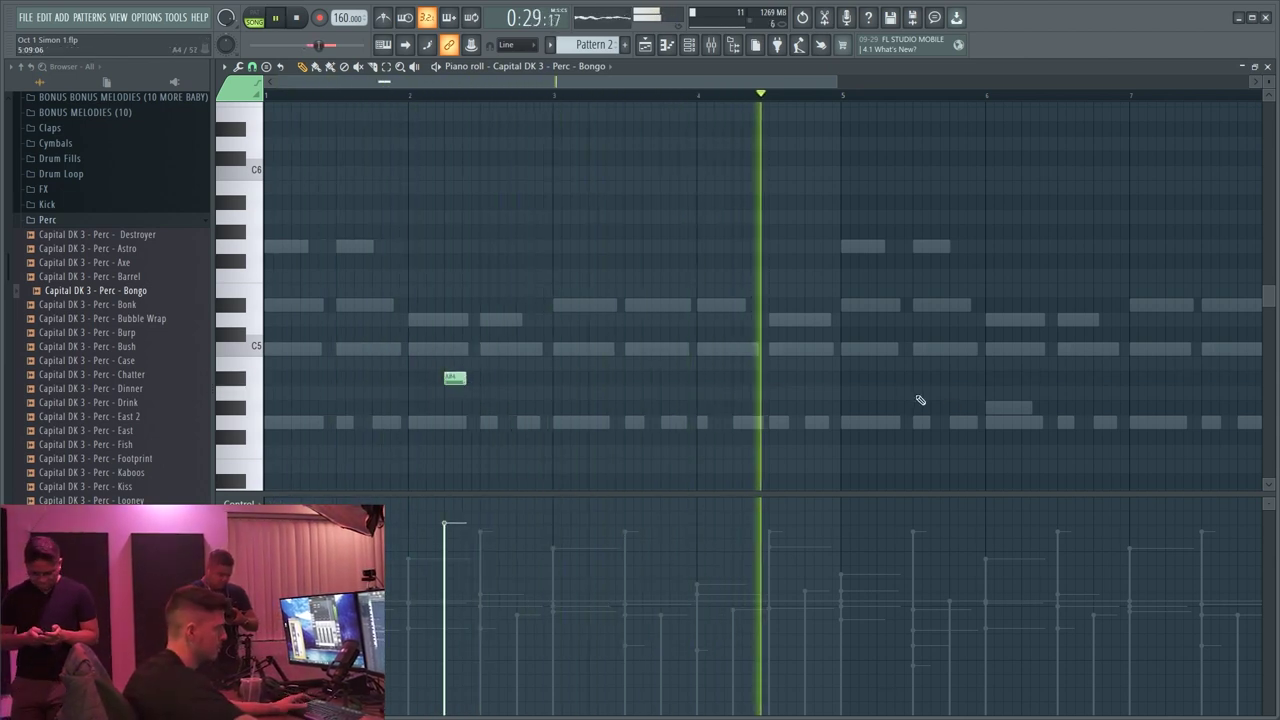
{"action": "left_click", "coordinate": [782, 94]}
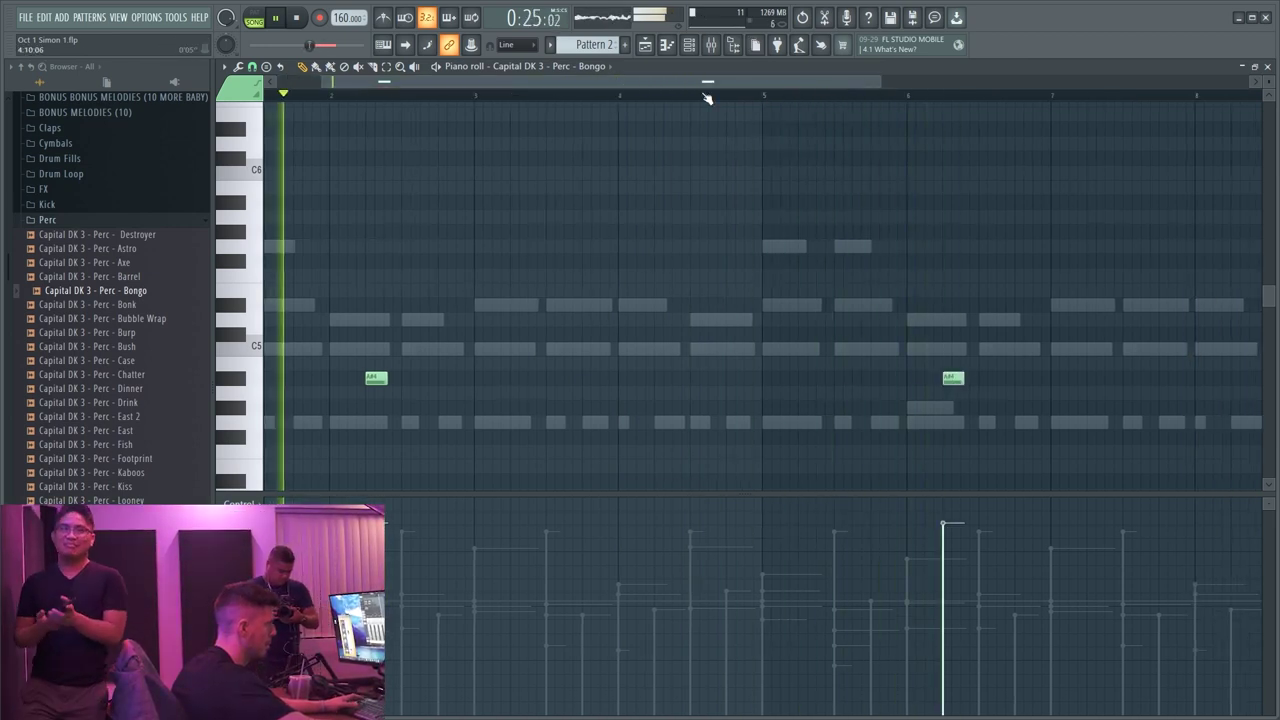
{"action": "scroll", "coordinate": [706, 97], "scroll_direction": "down", "scroll_amount": 3}
{"action": "scroll", "coordinate": [80, 260], "scroll_direction": "up", "scroll_amount": 4}
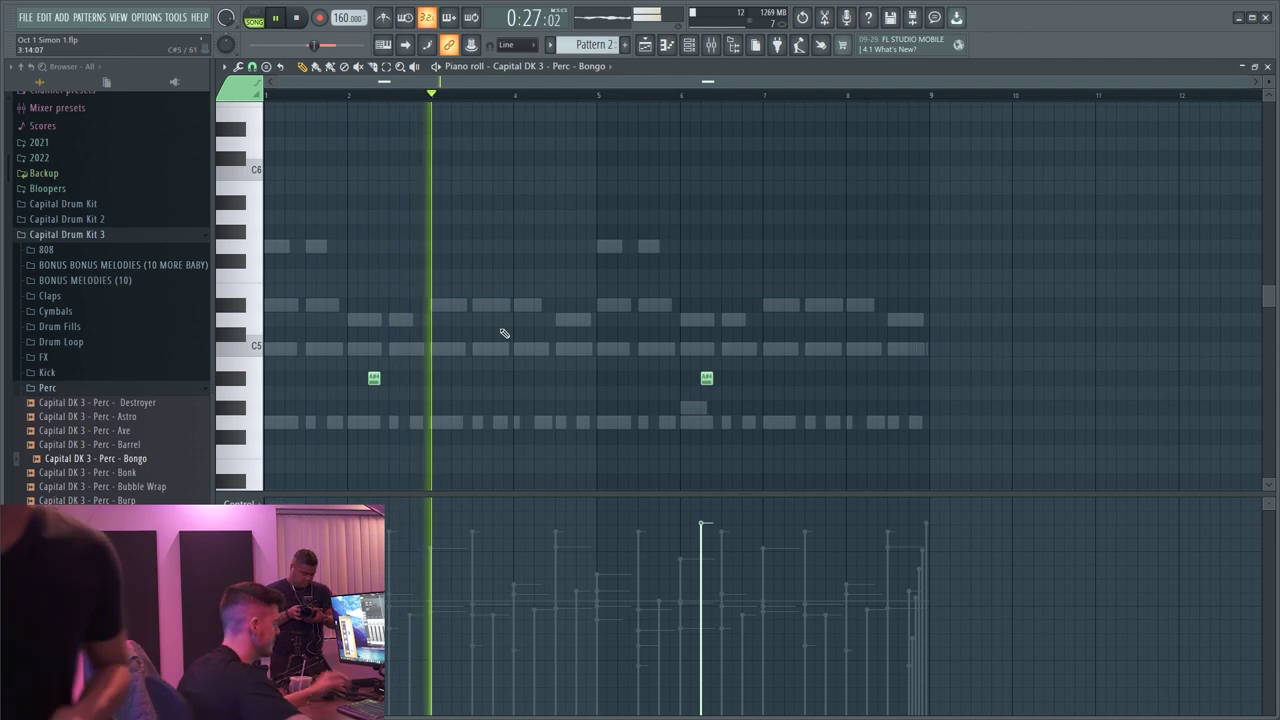
- Return to the playlist, mute the vocal clips on tracks 8, 9 and 11, and unmute the [XY] attention - percusive track
{"action": "key", "text": "F5"}
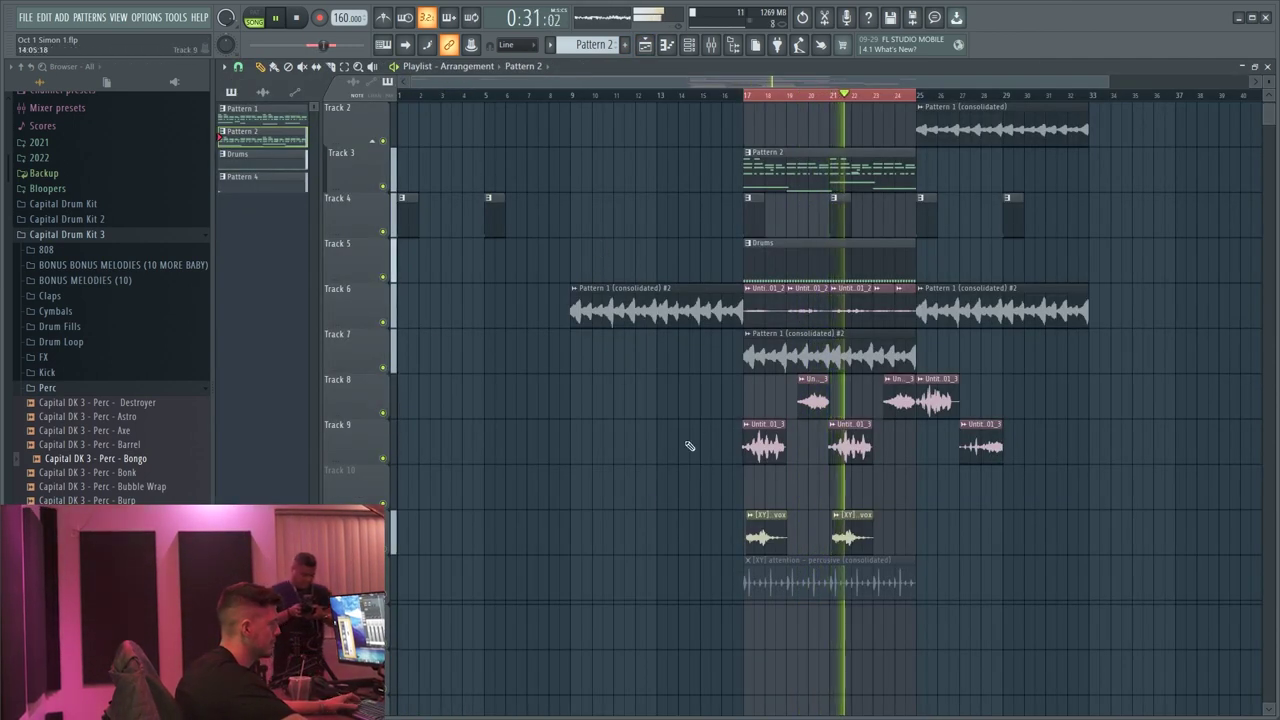
{"action": "left_click", "coordinate": [389, 551]}
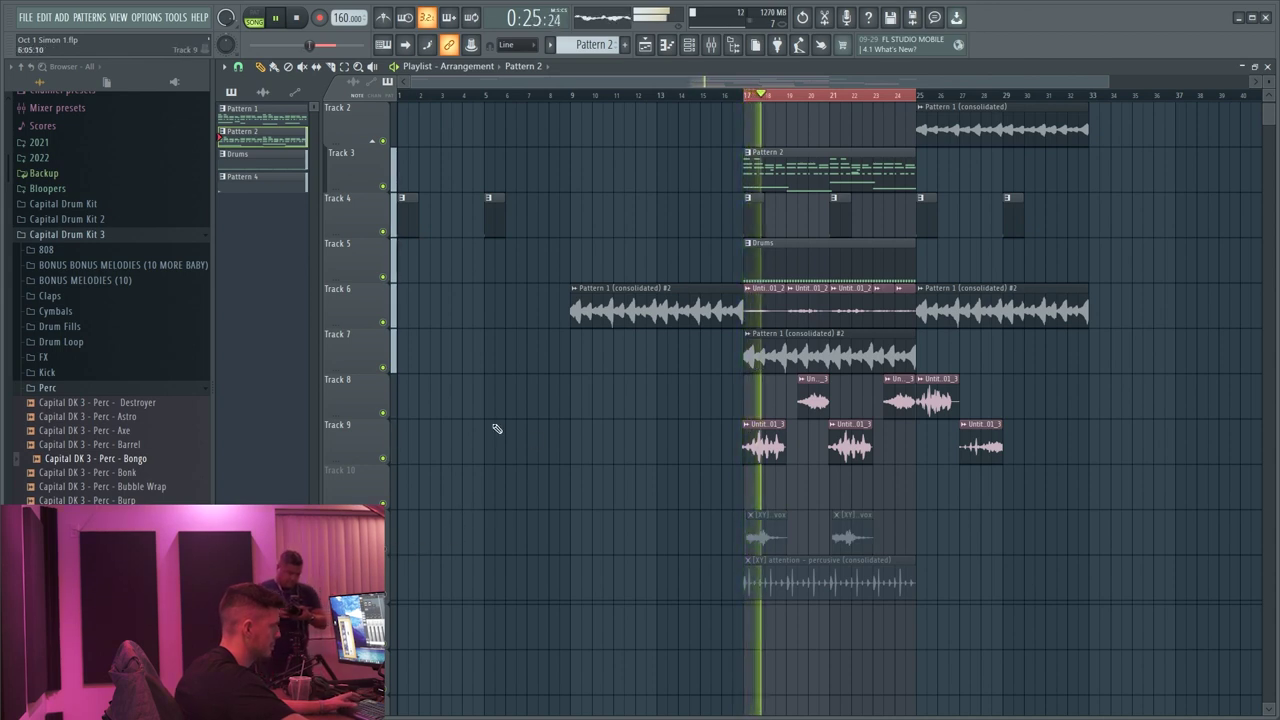
{"action": "left_click", "coordinate": [383, 412]}
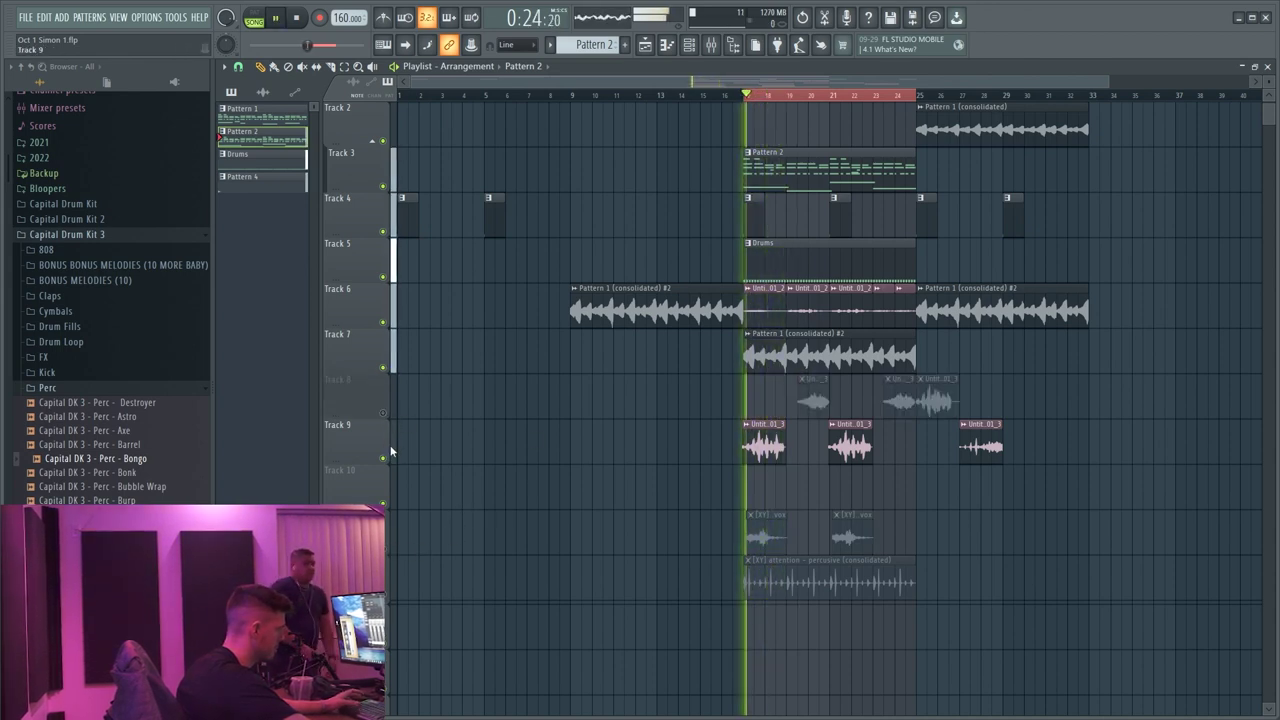
{"action": "left_click", "coordinate": [383, 458]}
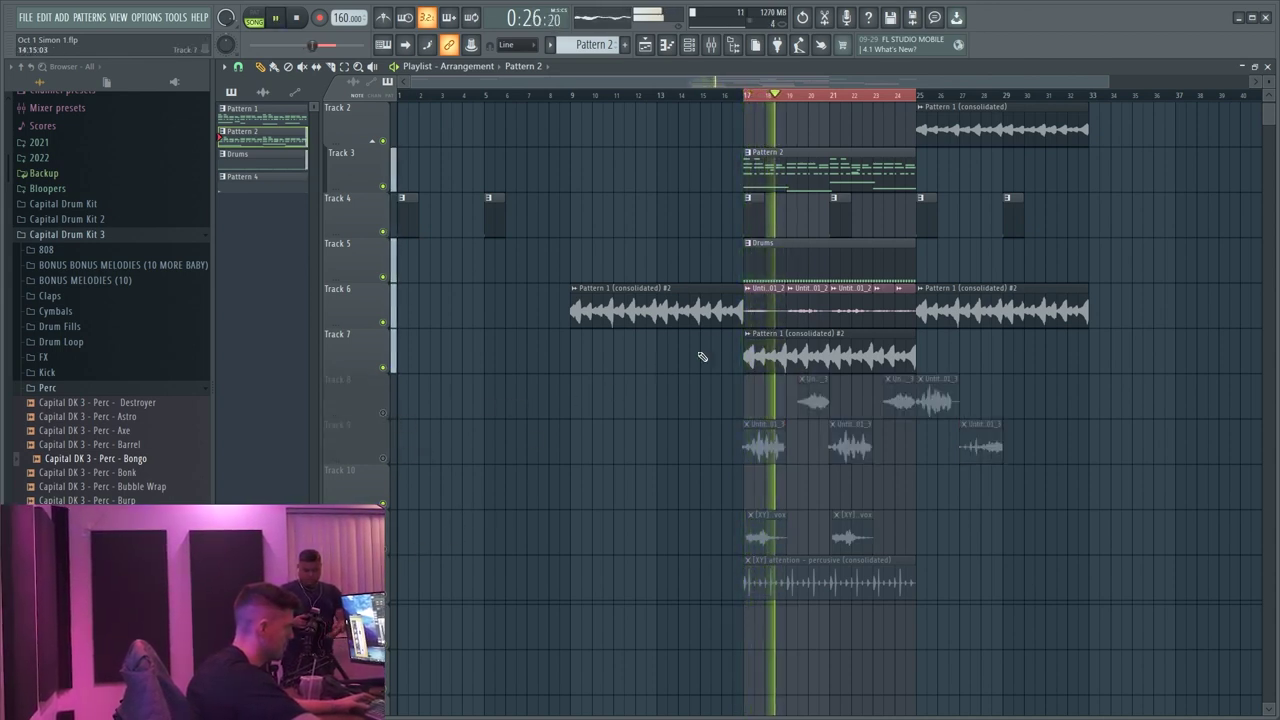
{"action": "left_click", "coordinate": [384, 596]}
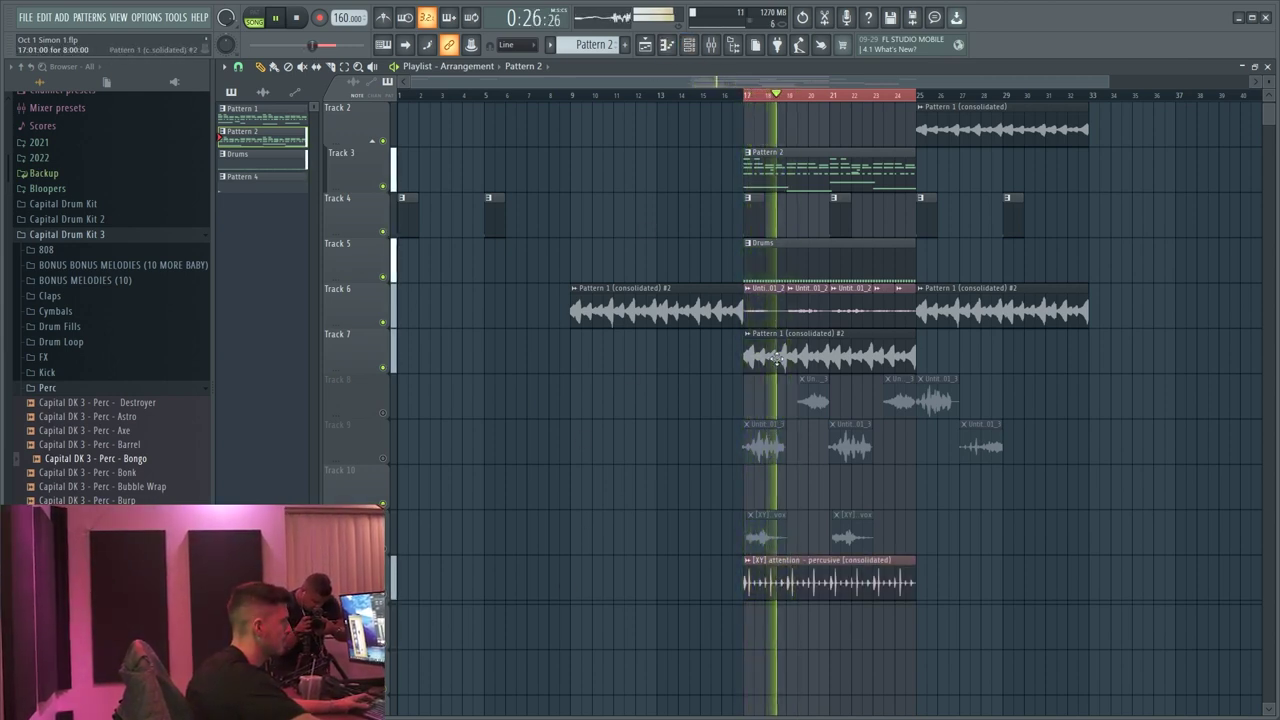
- Reverse the [XY] attention - percusive (consolidated) clip and toggle Reverse off and on for Pattern 1 (consolidated) #2
{"action": "double_click", "coordinate": [805, 581]}
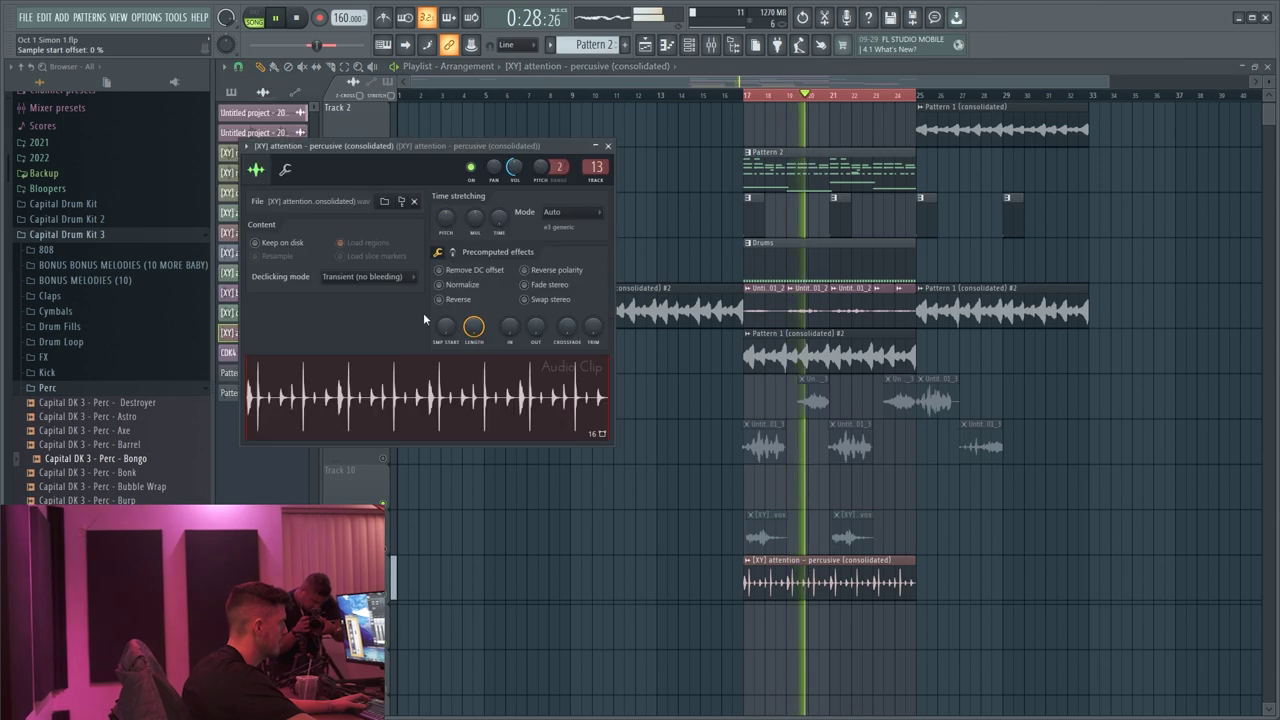
{"action": "left_click", "coordinate": [460, 301]}
{"action": "double_click", "coordinate": [772, 355]}
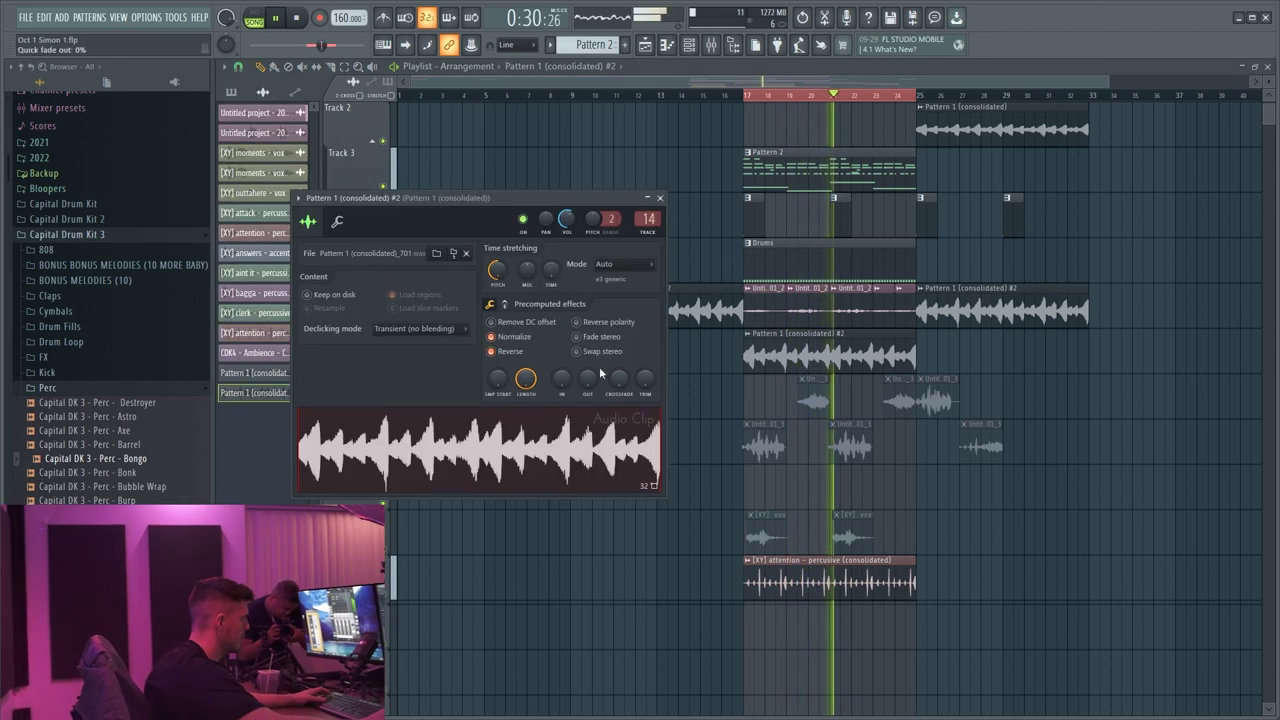
{"action": "left_click", "coordinate": [504, 354]}
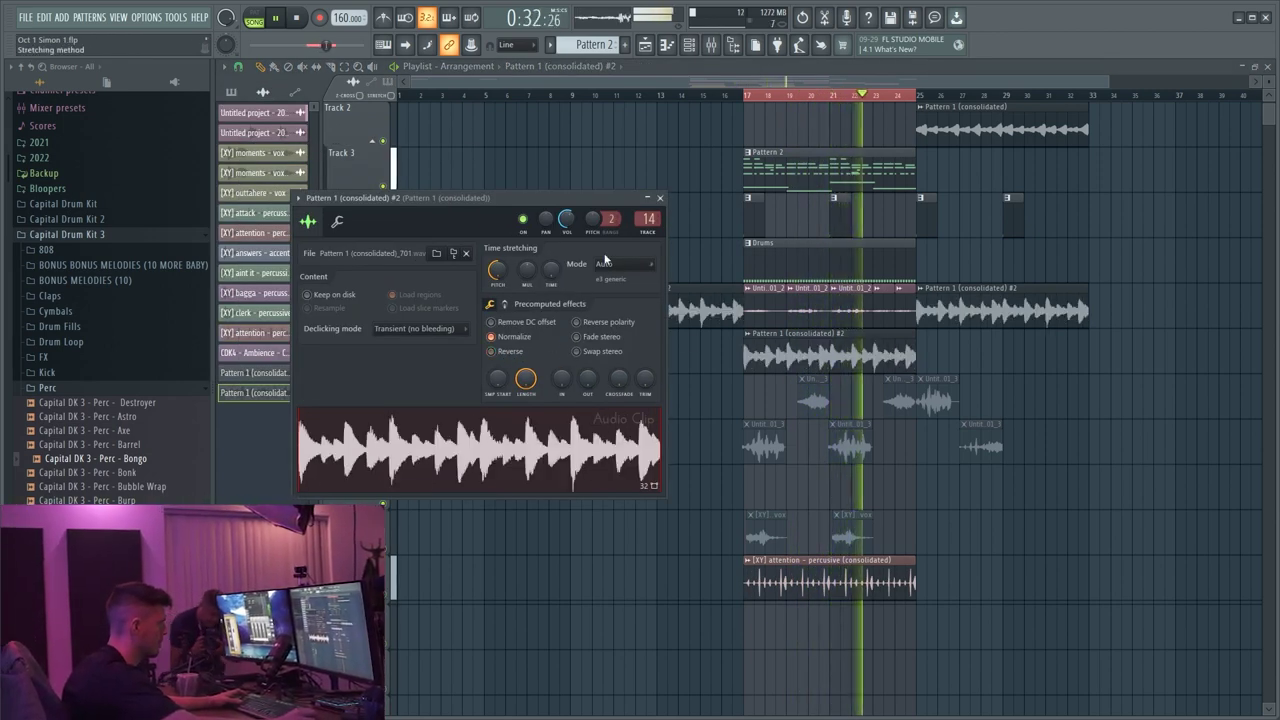
{"action": "left_click", "coordinate": [505, 358]}
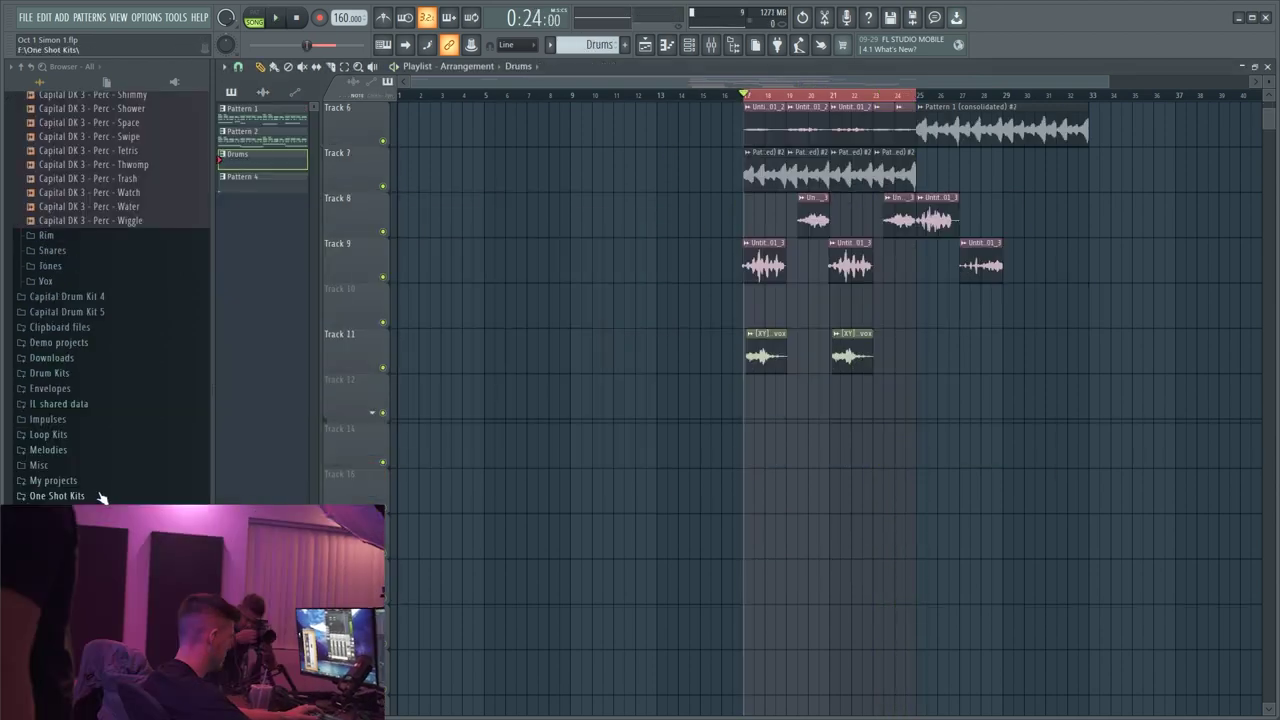
- Browse the sample folders and audition 808 samples in Capital Drum Kit 3
{"action": "scroll", "coordinate": [100, 449], "scroll_direction": "down", "scroll_amount": 3}
{"action": "scroll", "coordinate": [113, 449], "scroll_direction": "up", "scroll_amount": 15}
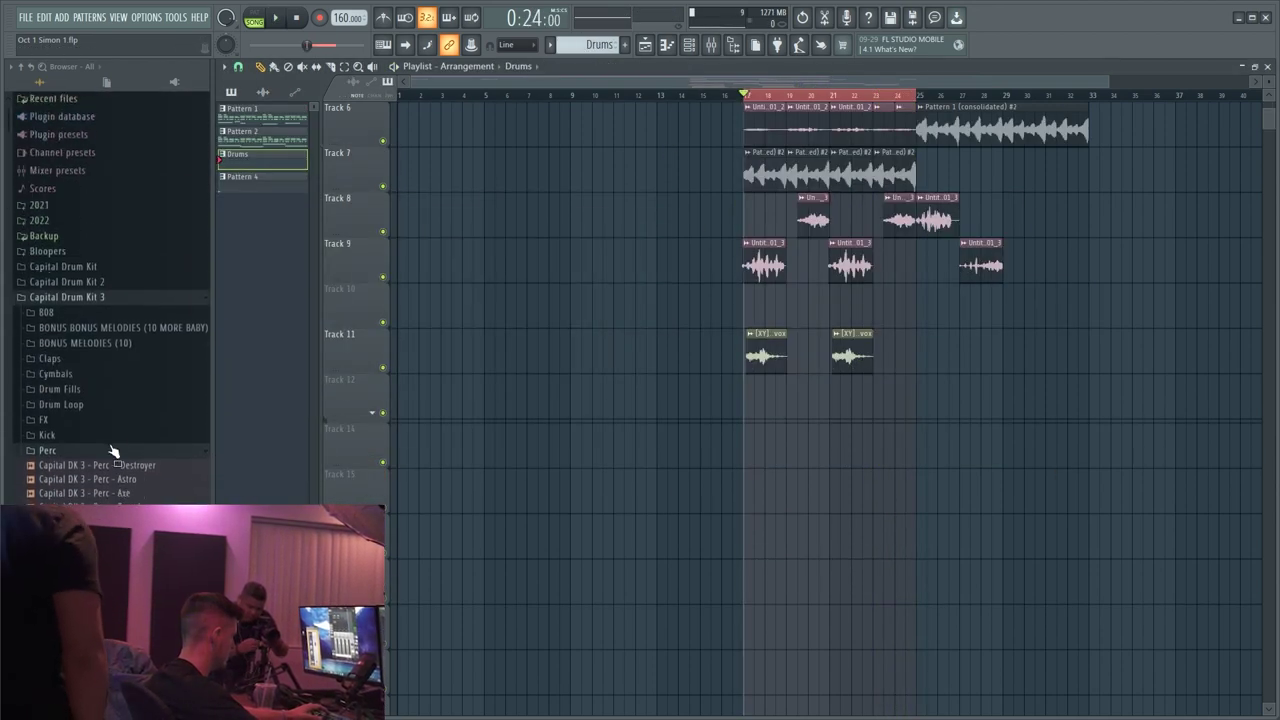
{"action": "scroll", "coordinate": [88, 440], "scroll_direction": "down", "scroll_amount": 2}
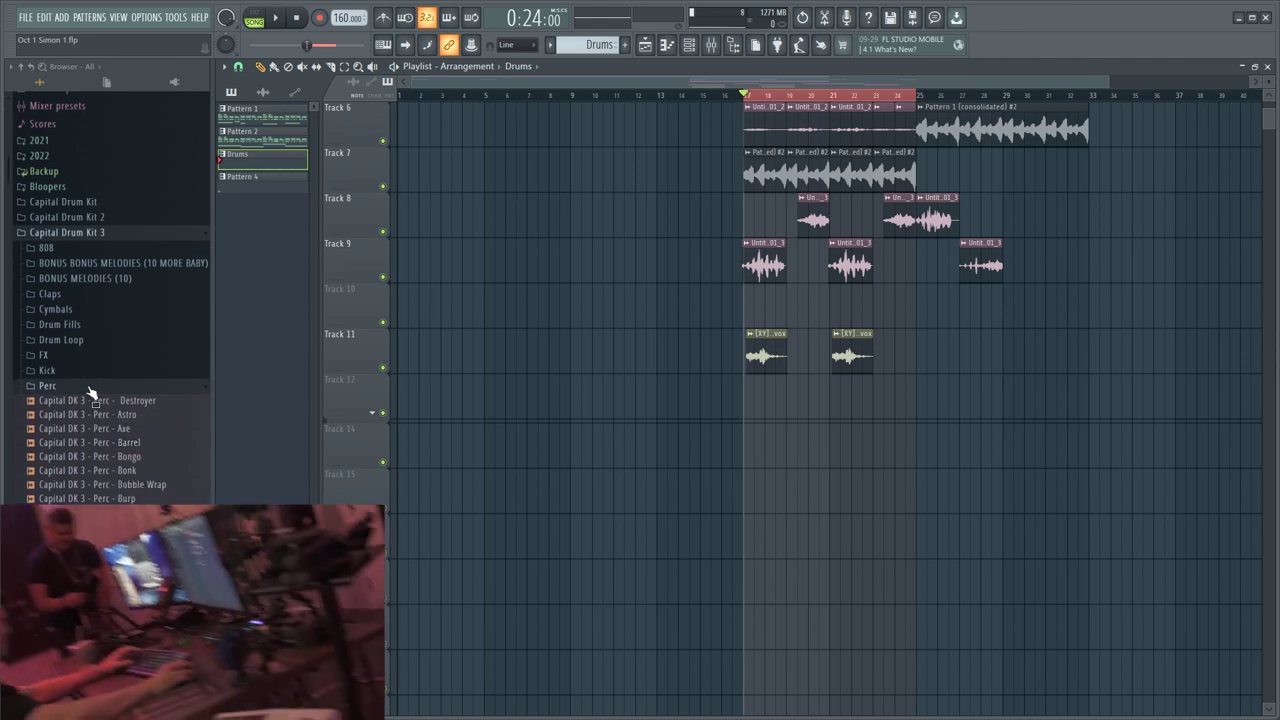
{"action": "scroll", "coordinate": [92, 390], "scroll_direction": "down", "scroll_amount": 5}
{"action": "scroll", "coordinate": [96, 378], "scroll_direction": "up", "scroll_amount": 5}
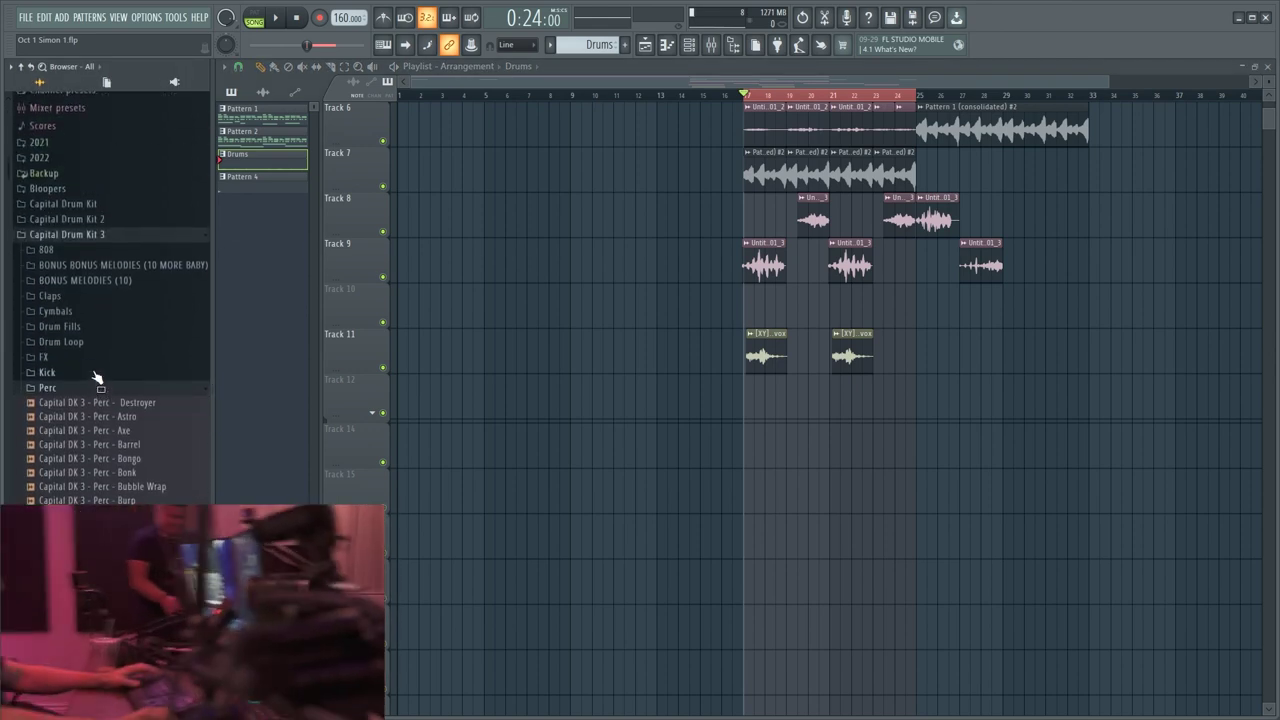
{"action": "scroll", "coordinate": [96, 376], "scroll_direction": "up", "scroll_amount": 2}
{"action": "left_click", "coordinate": [77, 334]}
{"action": "left_click_drag", "start_coordinate": [103, 398], "coordinate": [106, 376]}
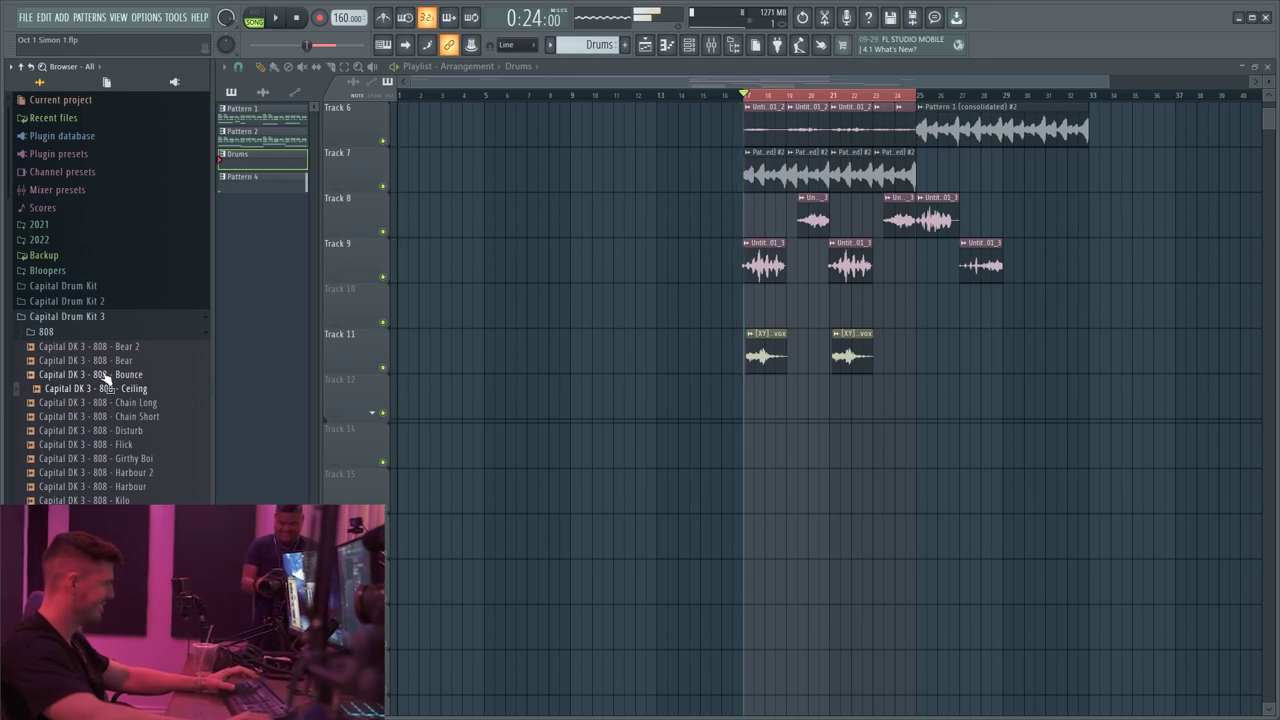
- Play the arrangement and load Capital DK 3 - 808 - Flick into a new sampler channel
{"action": "key", "text": "space"}
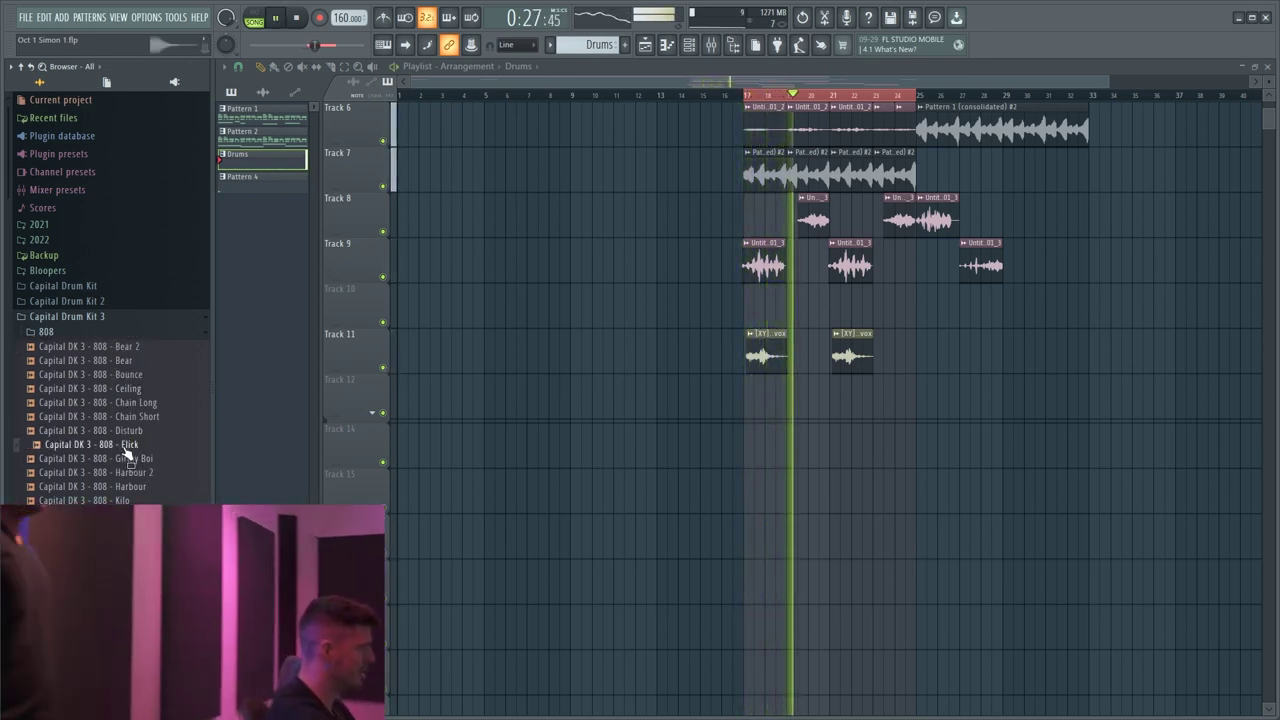
{"action": "right_click", "coordinate": [127, 446]}
{"action": "left_click", "coordinate": [165, 460]}
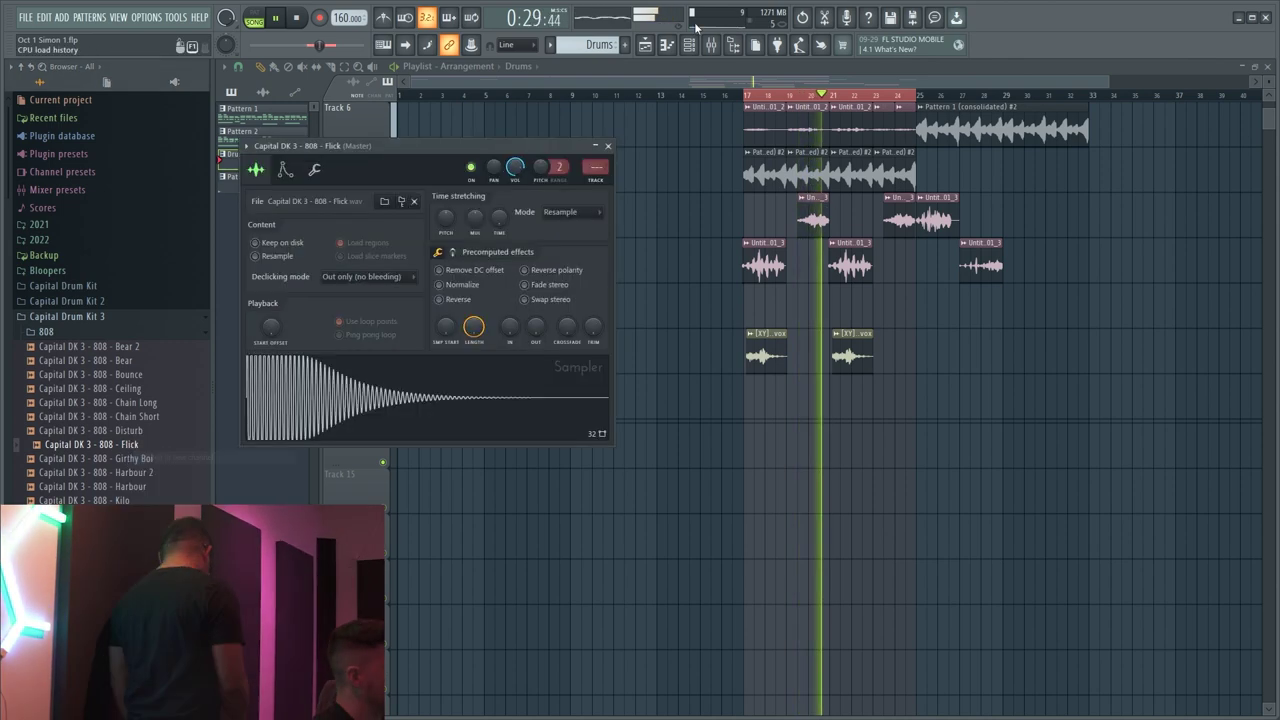
- Normalize the Capital DK 3 - 808 - Flick sample and play the arrangement with the Drums pattern's channels shown
{"action": "left_click", "coordinate": [457, 285]}
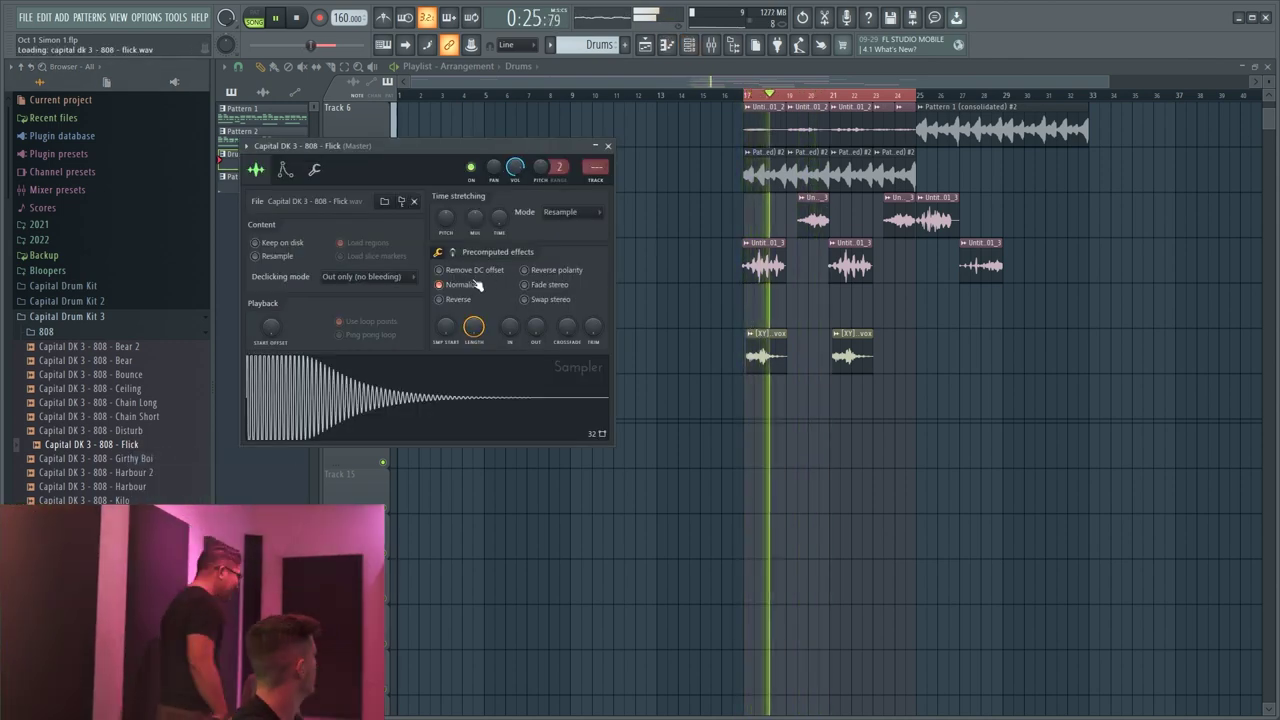
{"action": "key", "text": "space"}
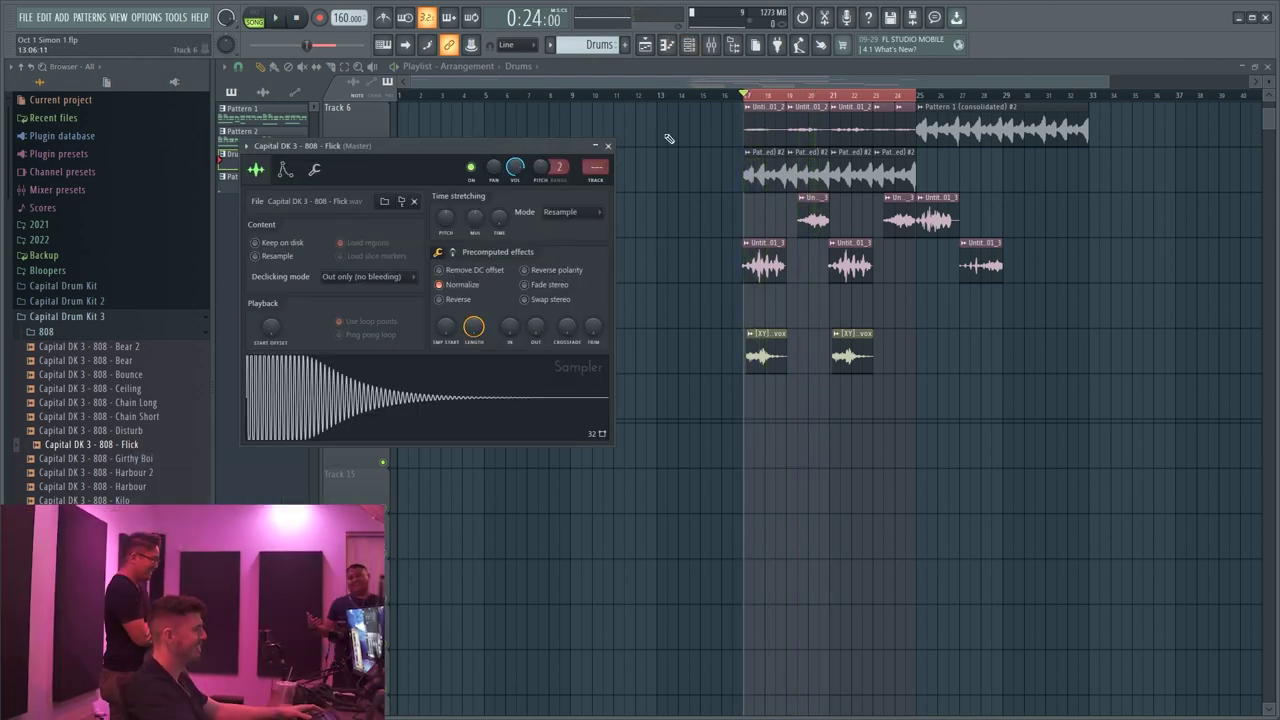
{"action": "left_click", "coordinate": [689, 44]}
{"action": "key", "text": "space"}
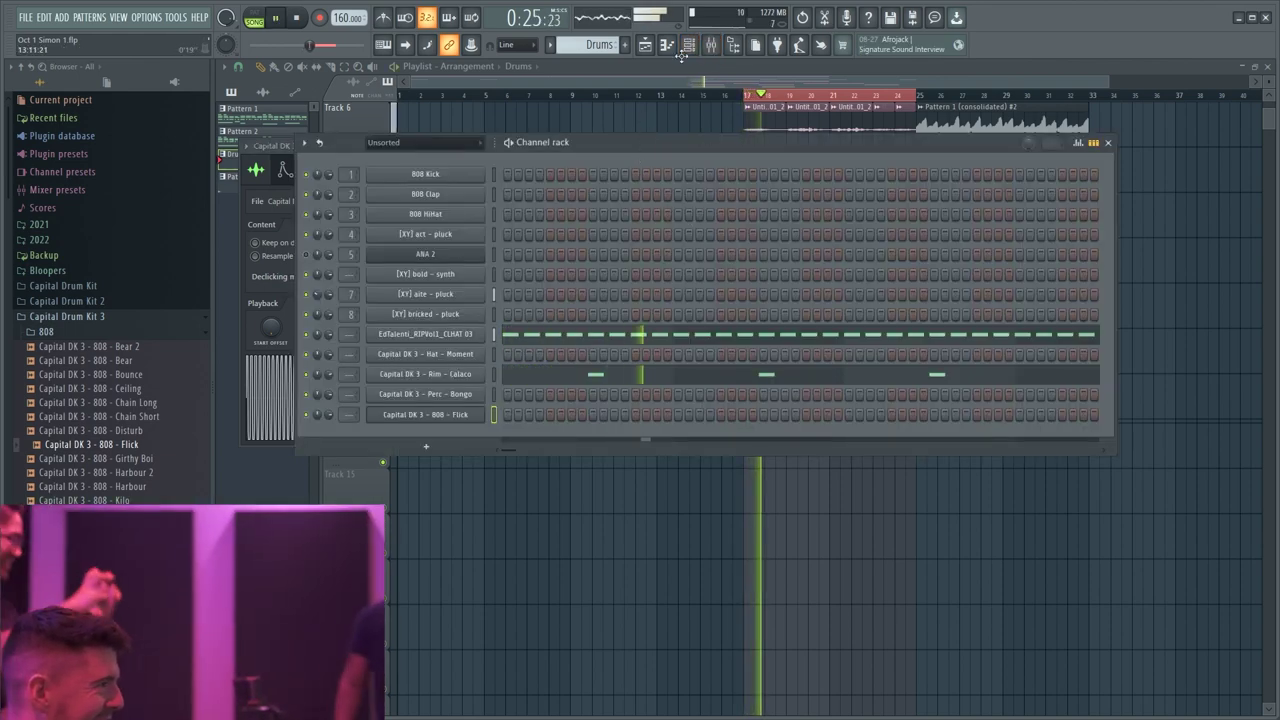
- Select Pattern 2 from its clip on track 3, unmute that track, and mute the [XY] act - pluck channel
{"action": "left_click", "coordinate": [689, 45]}
{"action": "scroll", "coordinate": [731, 177], "scroll_direction": "up", "scroll_amount": 5}
{"action": "key", "text": "space"}
{"action": "left_click", "coordinate": [785, 207]}
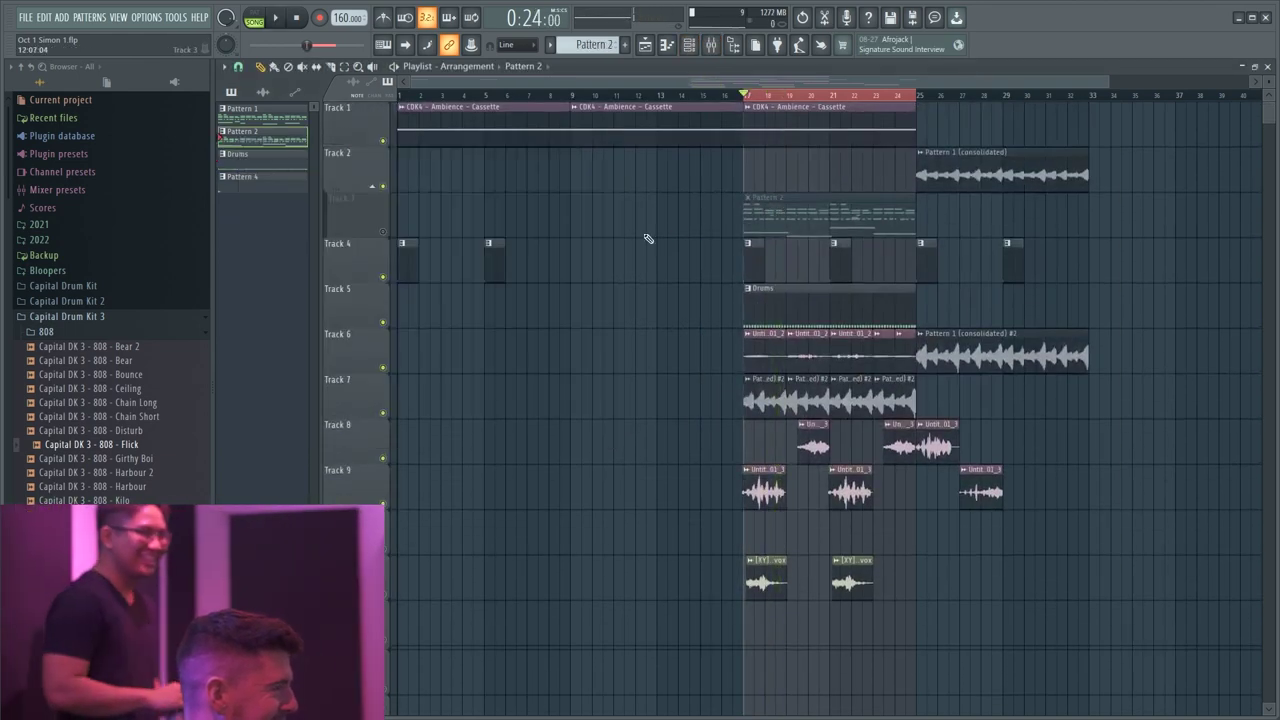
{"action": "left_click", "coordinate": [382, 232]}
{"action": "left_click", "coordinate": [689, 44]}
{"action": "key", "text": "space"}
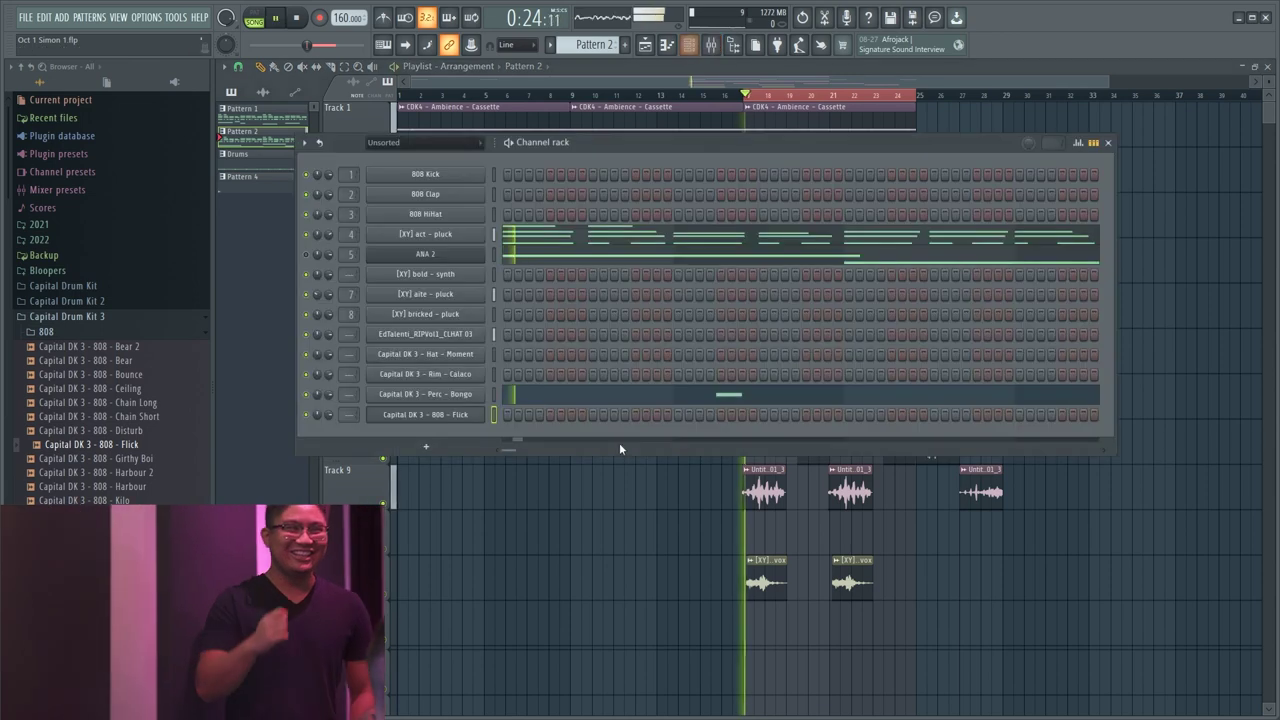
{"action": "key", "text": "space"}
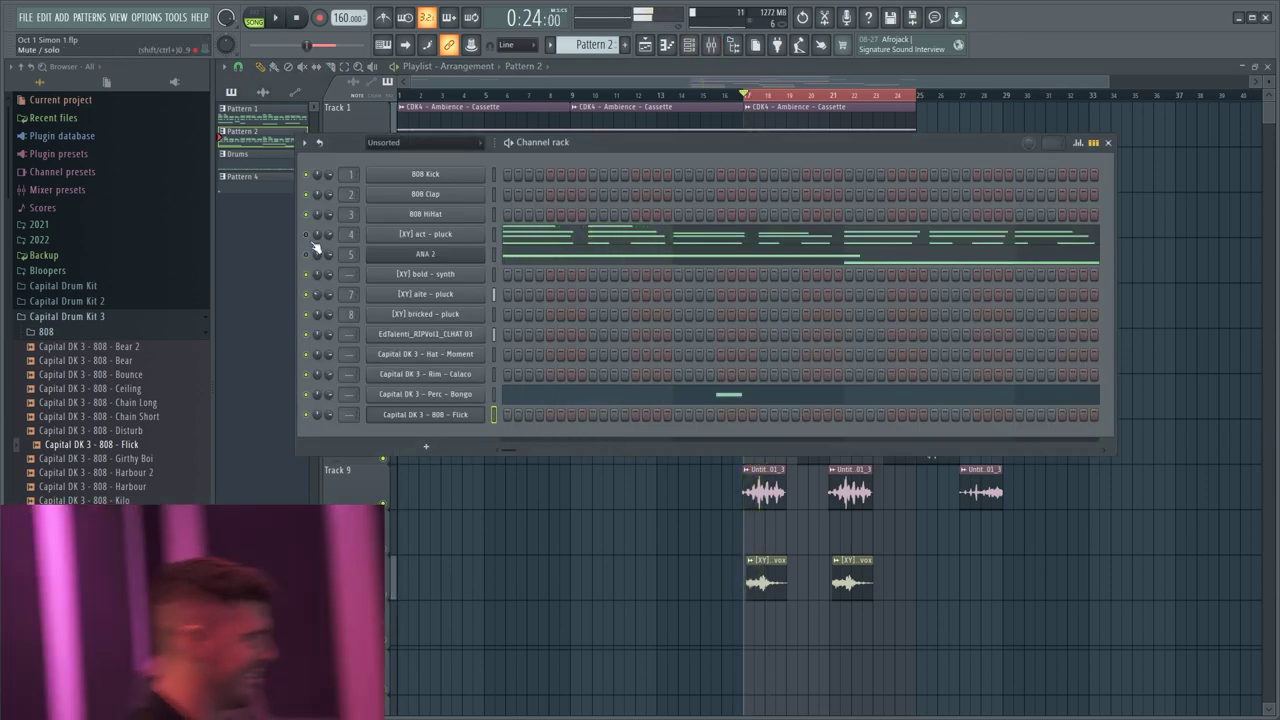
- Examine the [XY] act - pluck notes of Pattern 2 in the piano roll during playback
{"action": "key", "text": "space"}
{"action": "left_click", "coordinate": [525, 237]}
{"action": "key", "text": "ctrl+Down"}
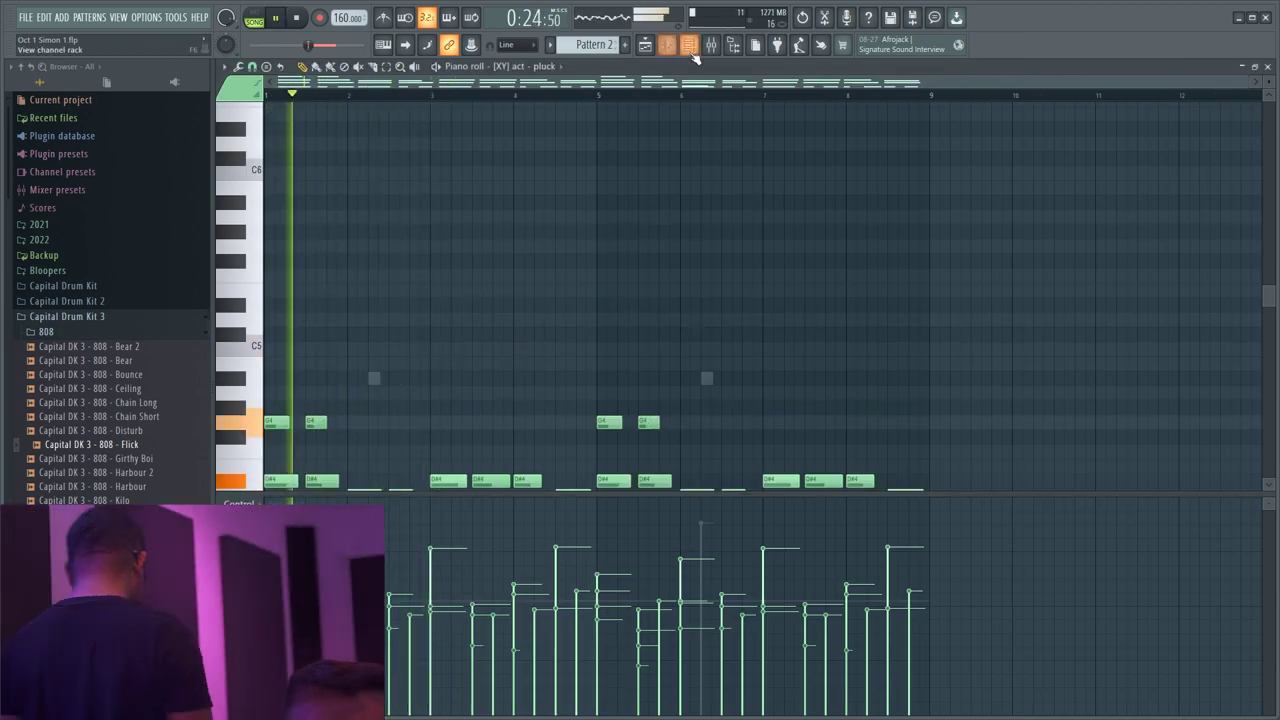
{"action": "key", "text": "F6"}
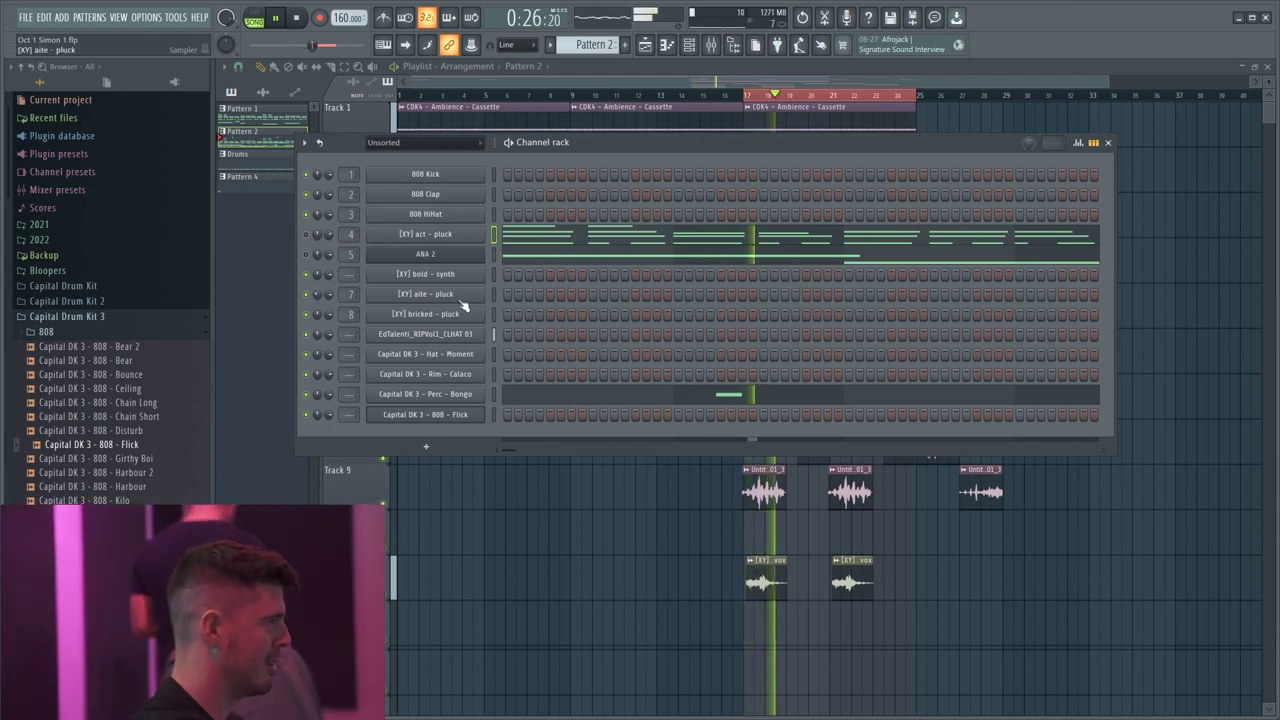
- Open the piano roll for Capital DK 3 - 808 - Flick in Pattern 2 and try 808 notes over the playing arrangement
{"action": "right_click", "coordinate": [459, 421]}
{"action": "left_click", "coordinate": [503, 415]}
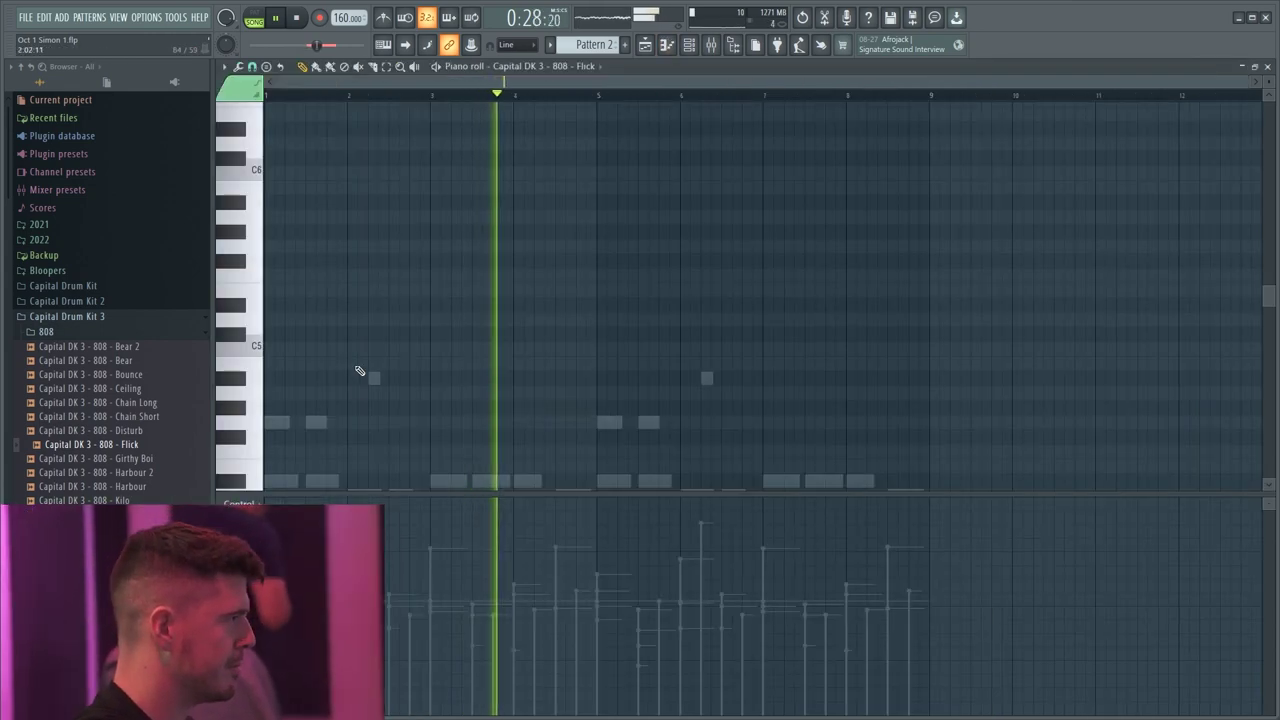
{"action": "key", "text": "space"}
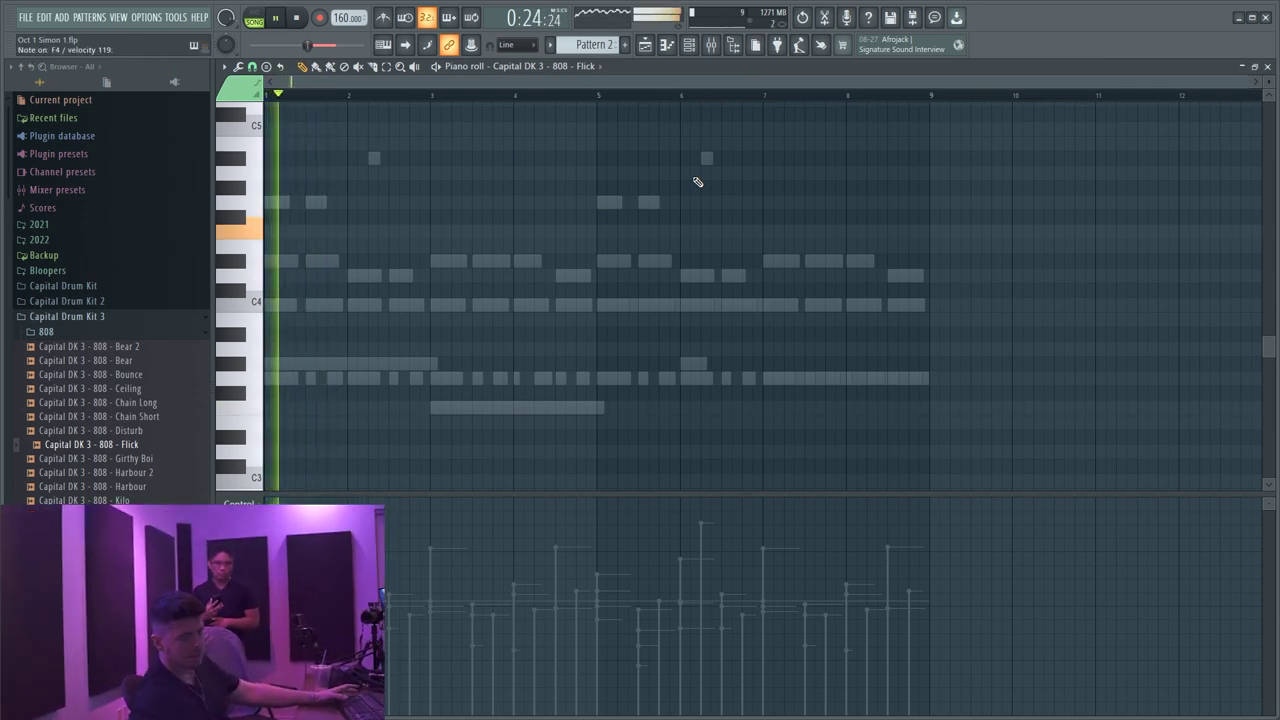
{"action": "key", "text": "space"}
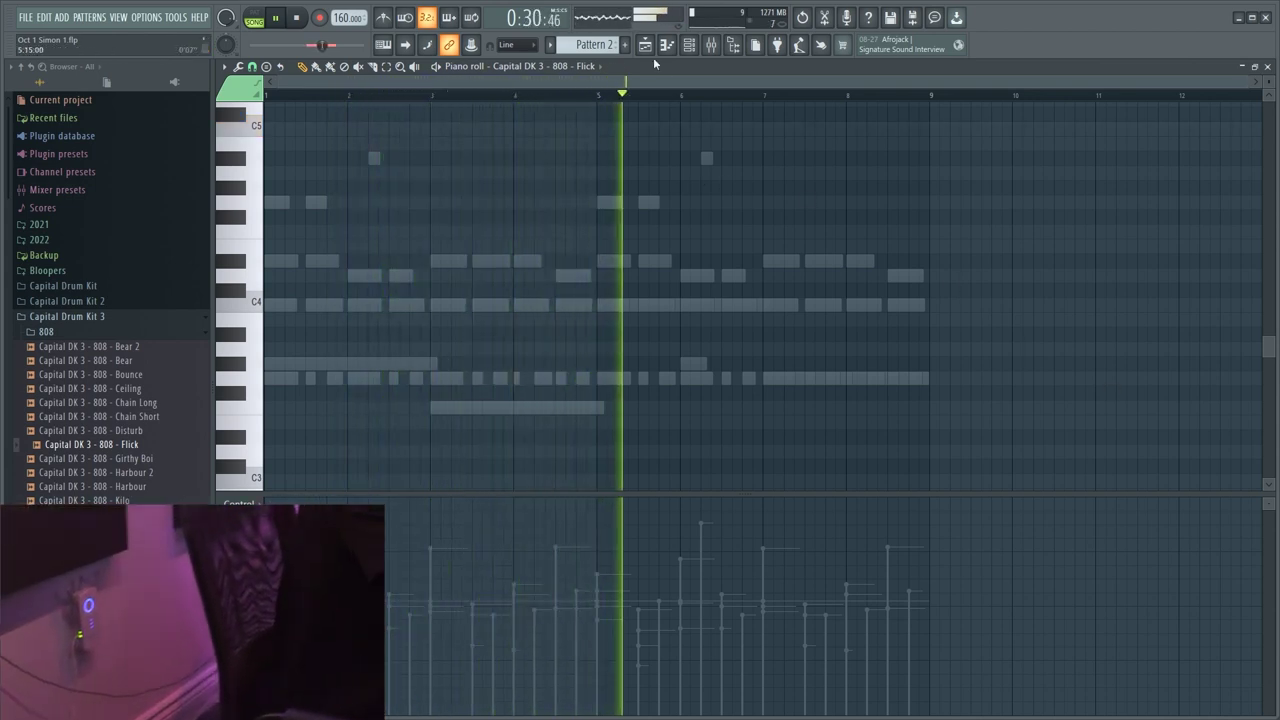
- Open the sampler settings of the Capital DK 3 - 808 - Flick channel
{"action": "key", "text": "F6"}
{"action": "left_click", "coordinate": [435, 414]}
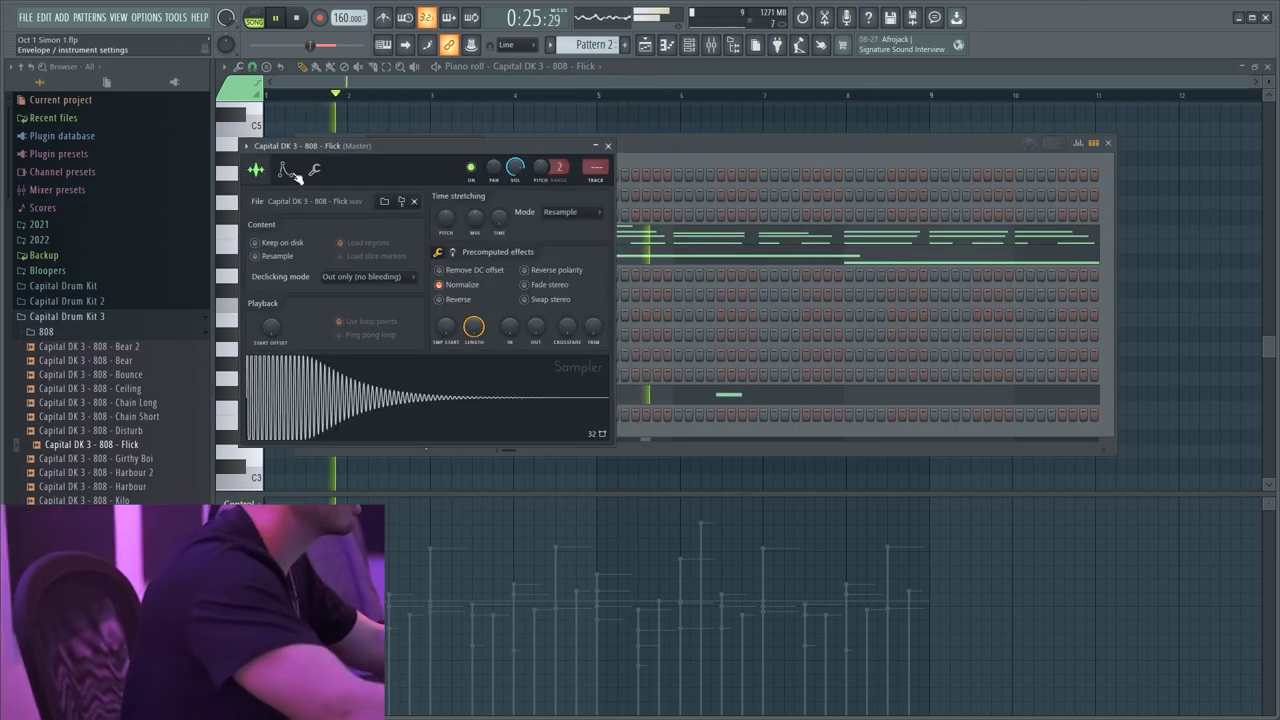
- Route the Capital DK 3 - 808 - Flick channel to mixer track 15, check it in the mixer and toggle playback
{"action": "left_click", "coordinate": [314, 171]}
{"action": "left_click", "coordinate": [257, 171]}
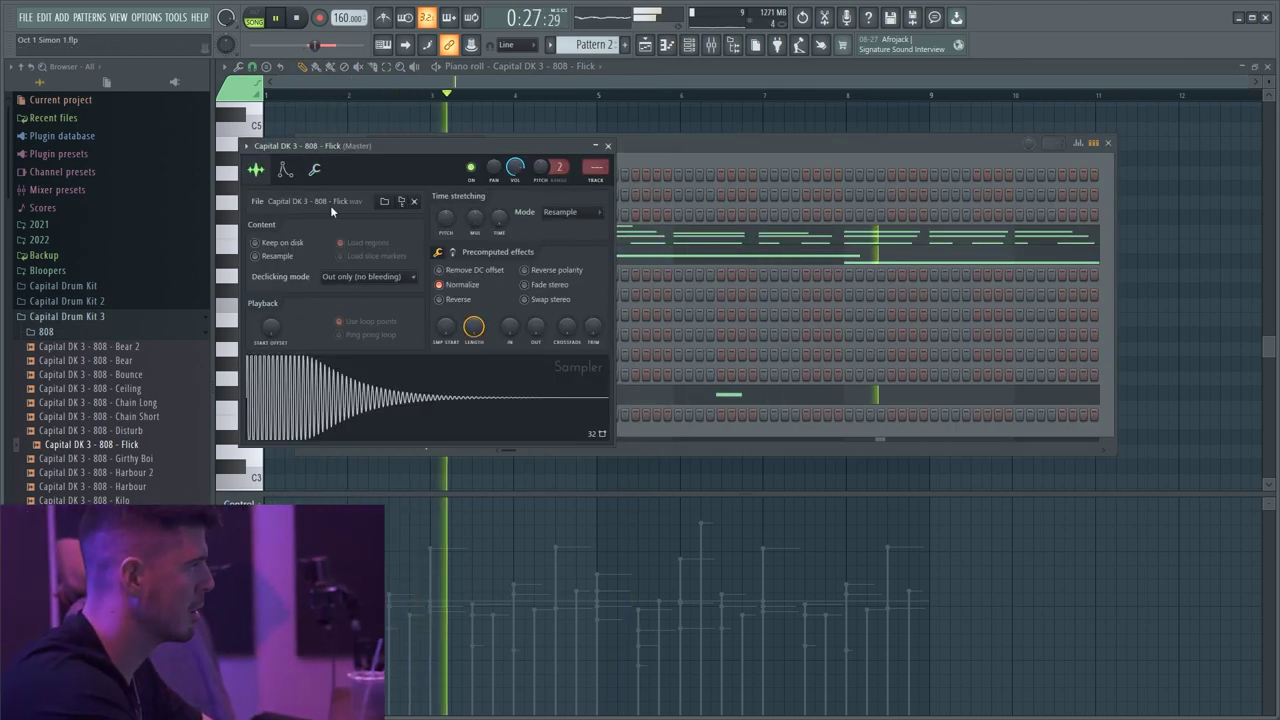
{"action": "left_click", "coordinate": [314, 170]}
{"action": "key", "text": "F9"}
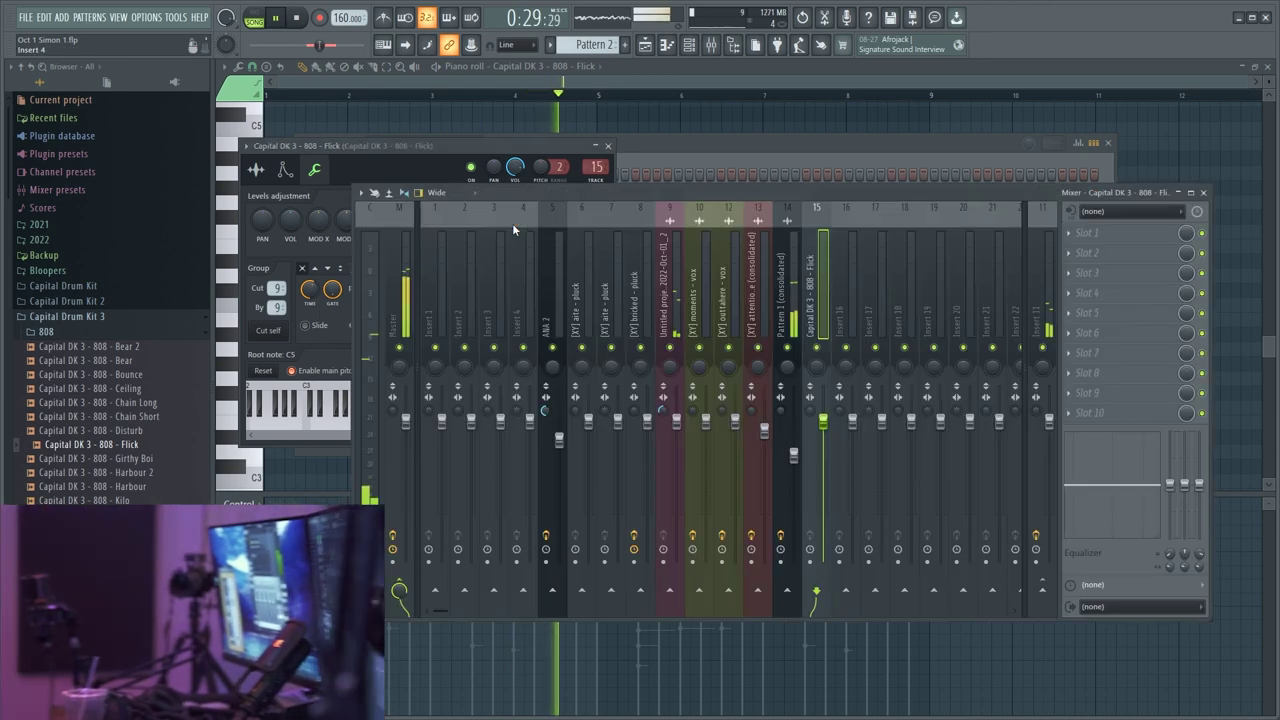
{"action": "key", "text": "space"}
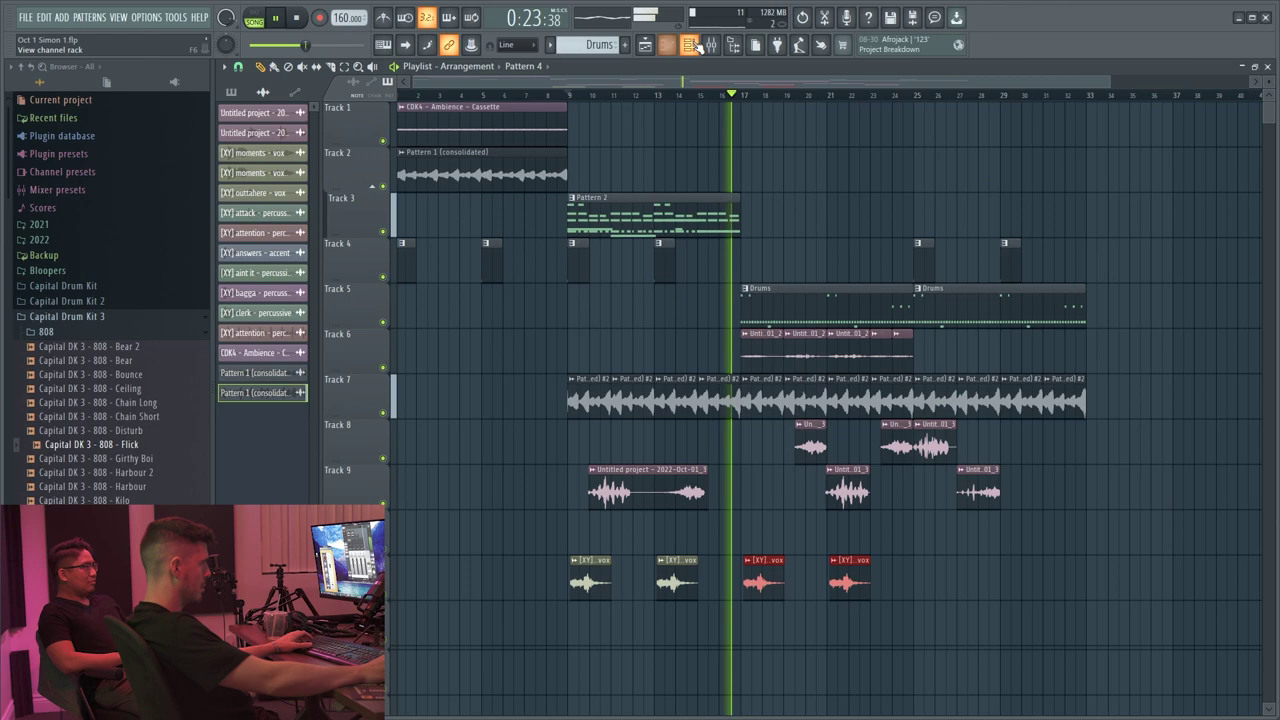
- Filter the channel rack to show the Unsorted channel group while the arrangement plays towards bar 17
{"action": "key", "text": "F9"}
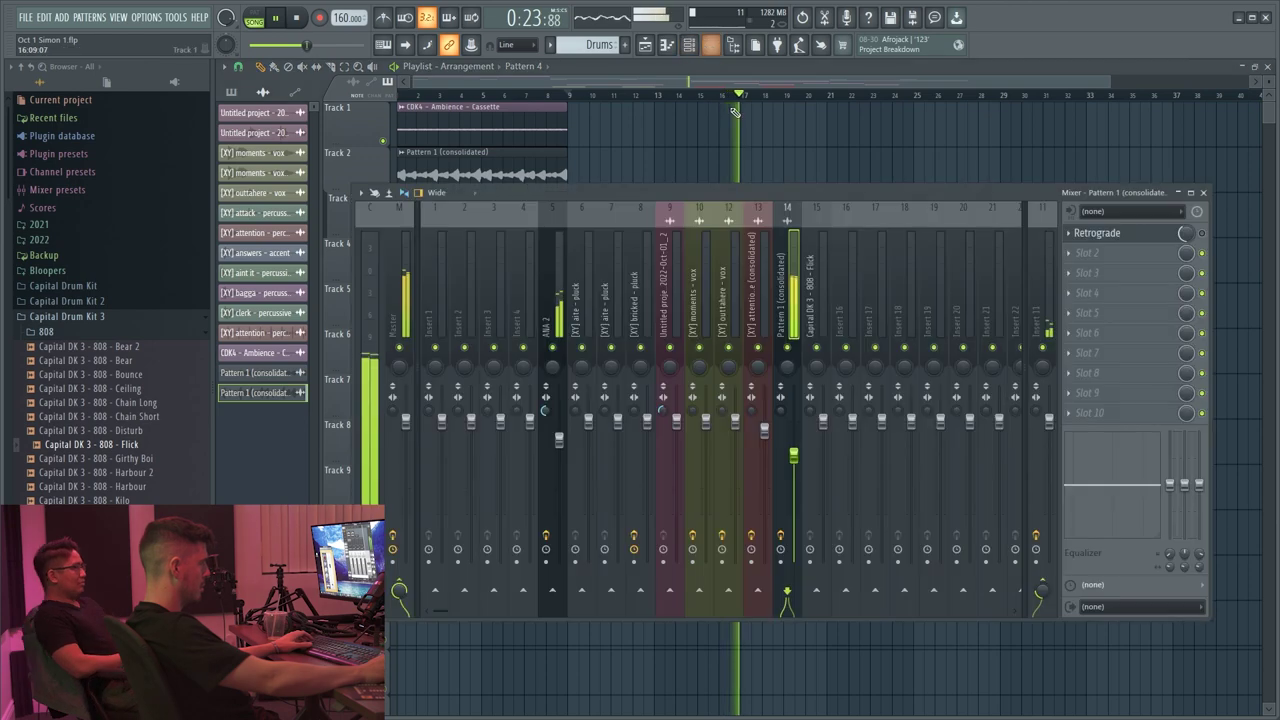
{"action": "key", "text": "F9"}
{"action": "left_click_drag", "start_coordinate": [754, 95], "coordinate": [712, 100]}
{"action": "key", "text": "F6"}
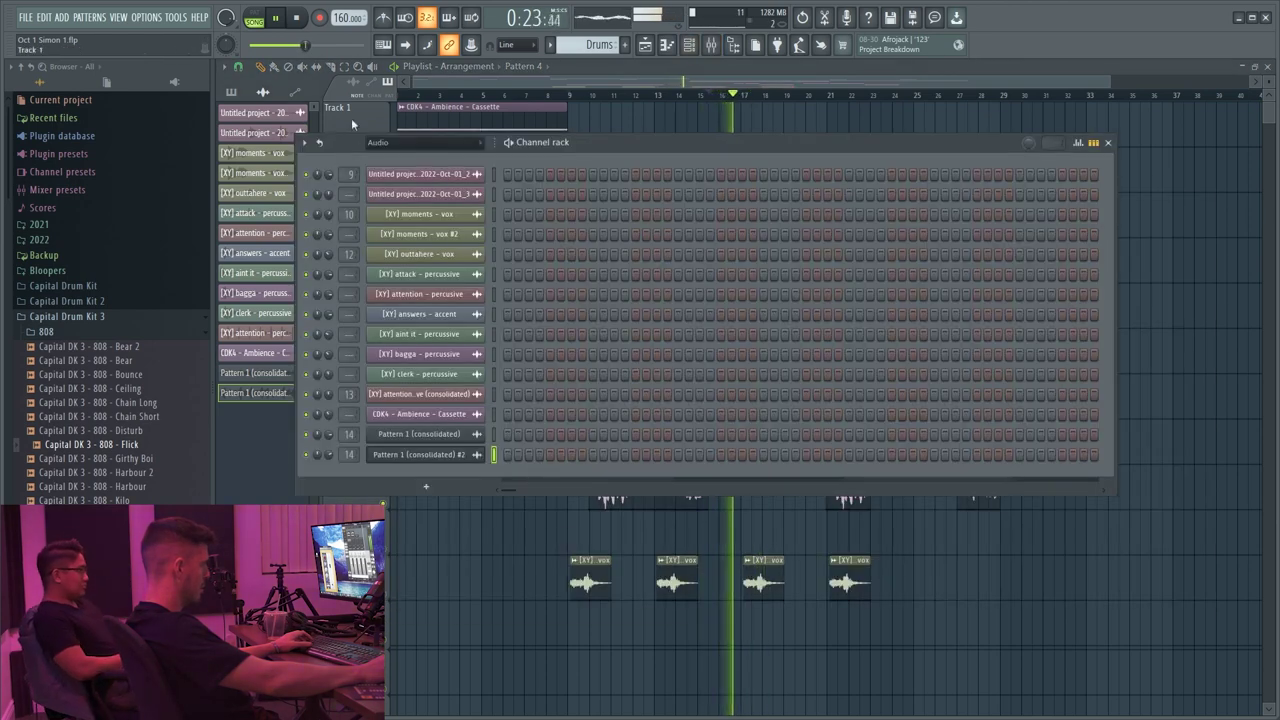
{"action": "left_click", "coordinate": [420, 142]}
{"action": "left_click", "coordinate": [400, 187]}
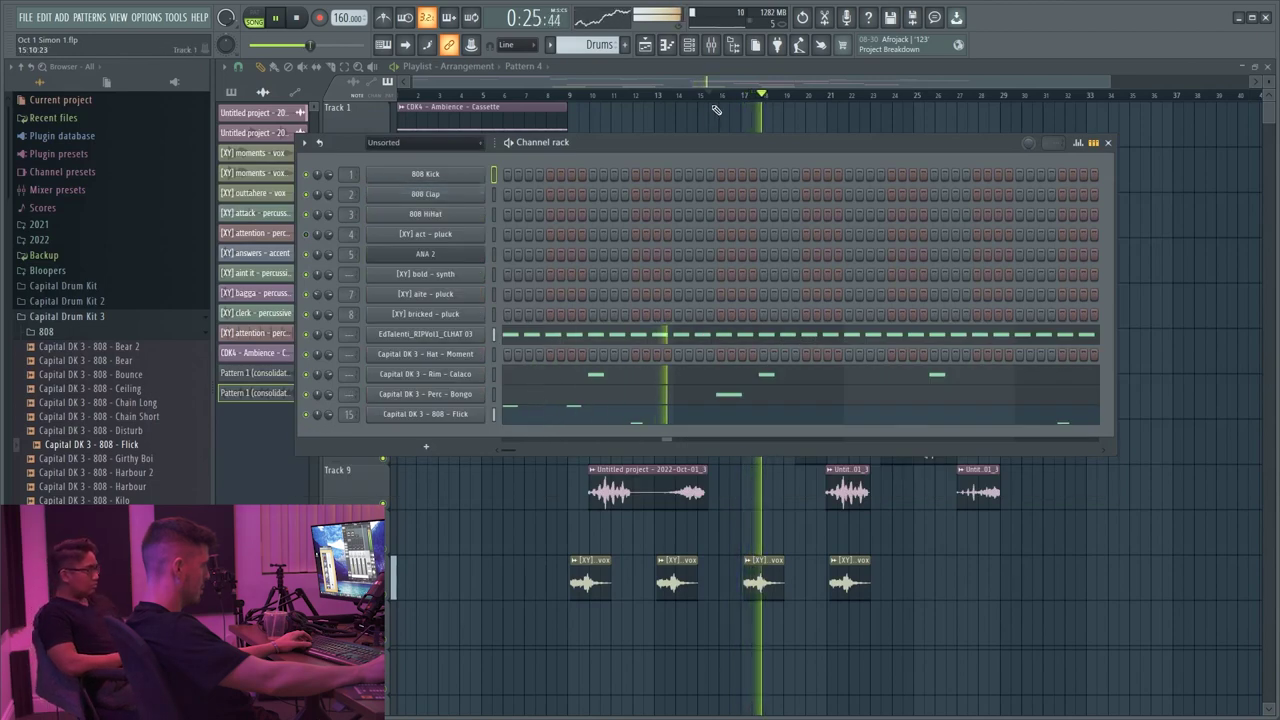
- Play the arrangement from about bar 15 into the drums section and check the channel rack
{"action": "key", "text": "F6"}
{"action": "left_click", "coordinate": [738, 97]}
{"action": "left_click", "coordinate": [696, 97]}
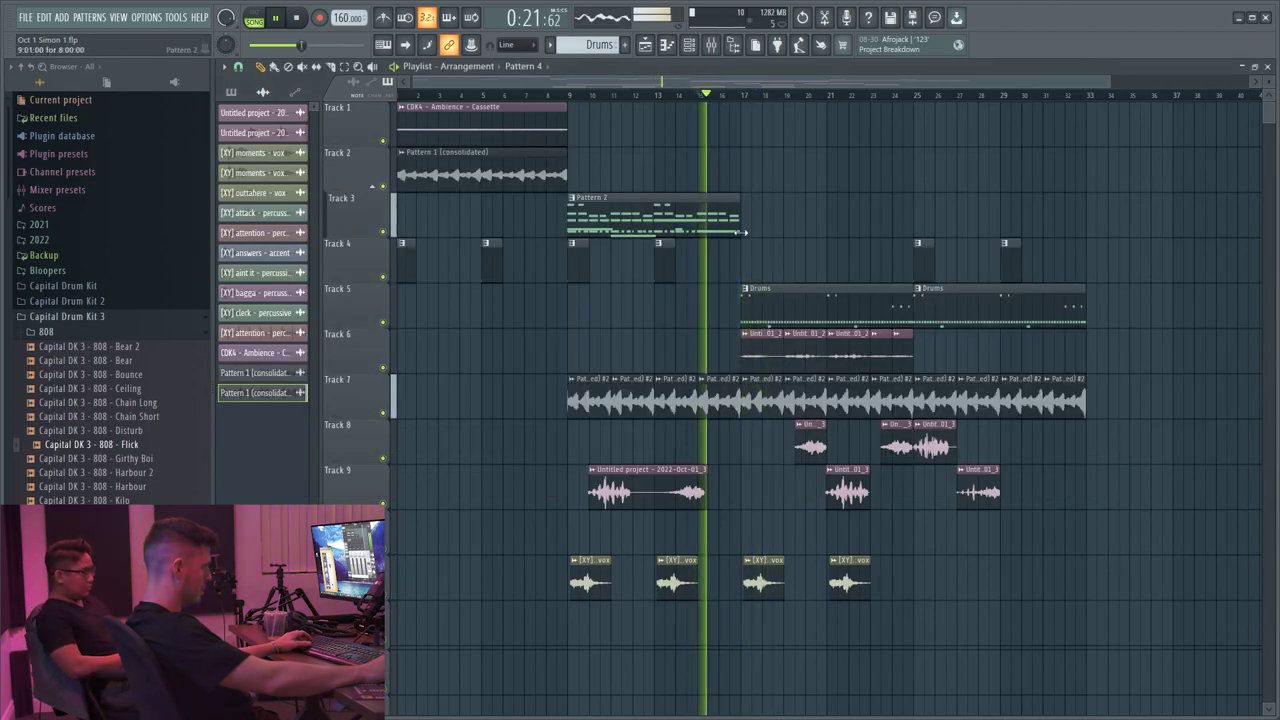
{"action": "key", "text": "F6"}
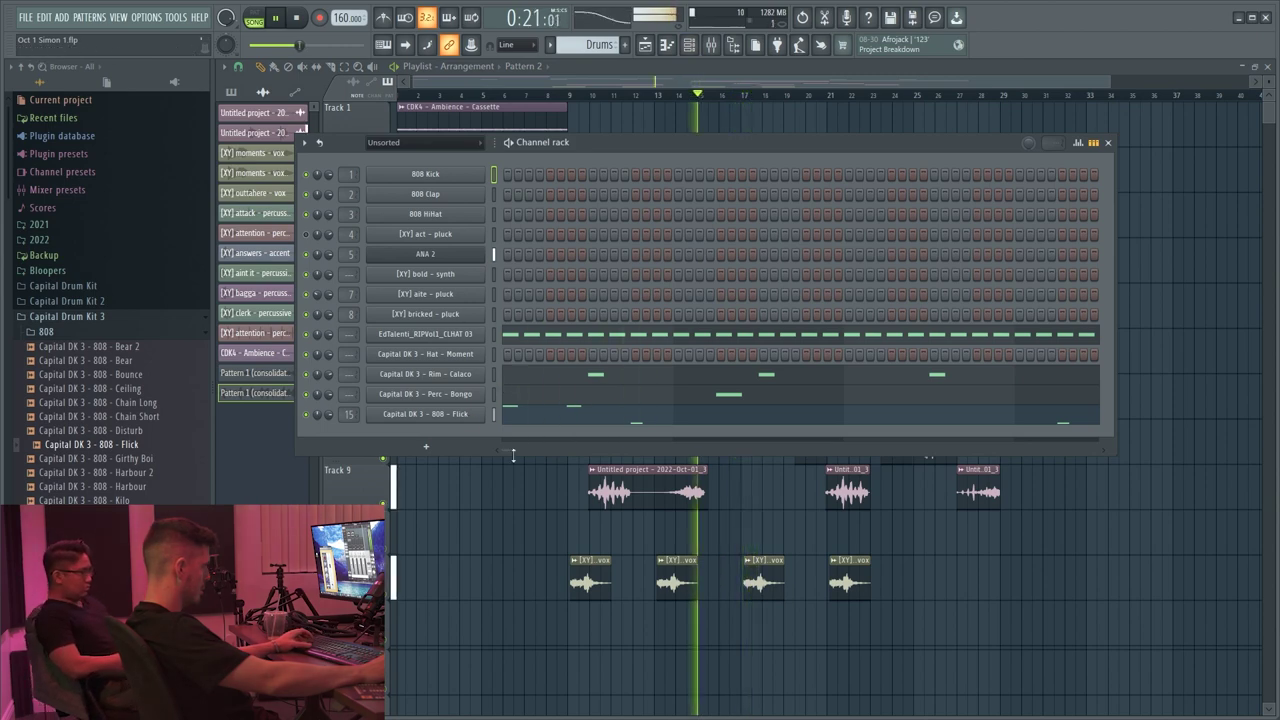
{"action": "key", "text": "F6"}
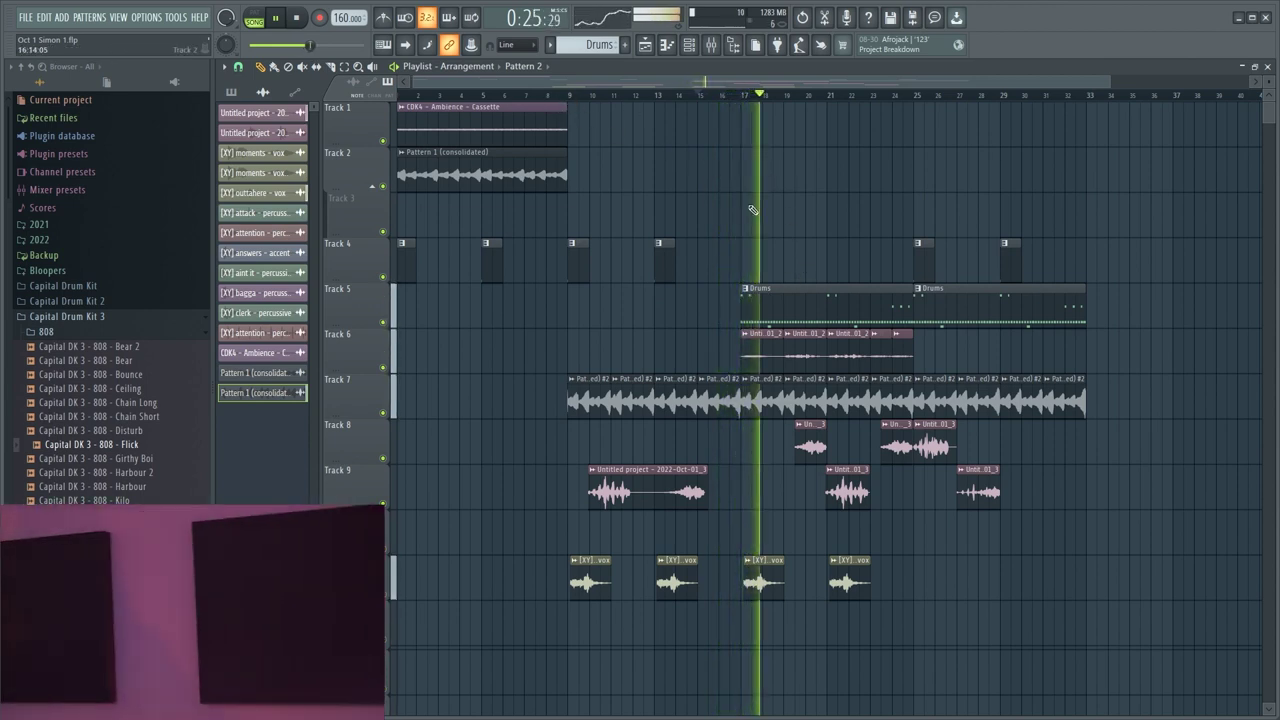
- Delete the outtahere vox clip at bar 17 and check the channel settings of the first Track 6 audio clip
{"action": "right_click", "coordinate": [766, 578]}
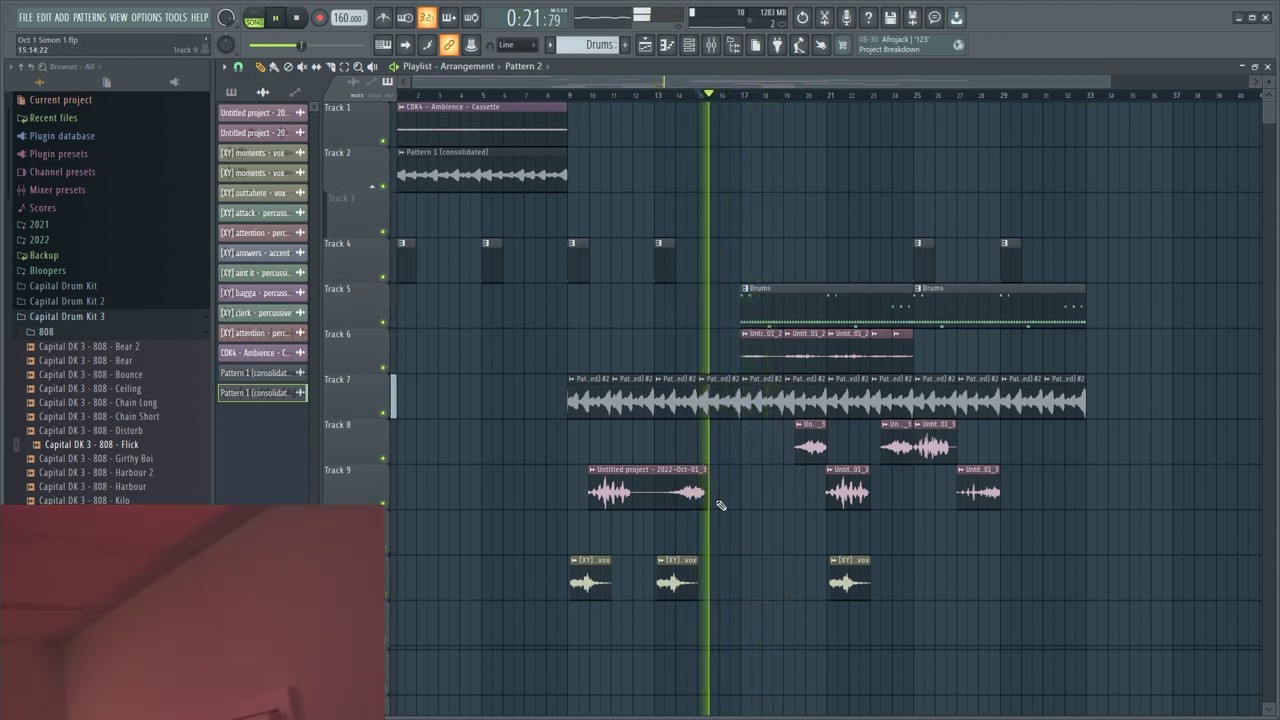
{"action": "double_click", "coordinate": [757, 357]}
{"action": "left_click", "coordinate": [695, 233]}
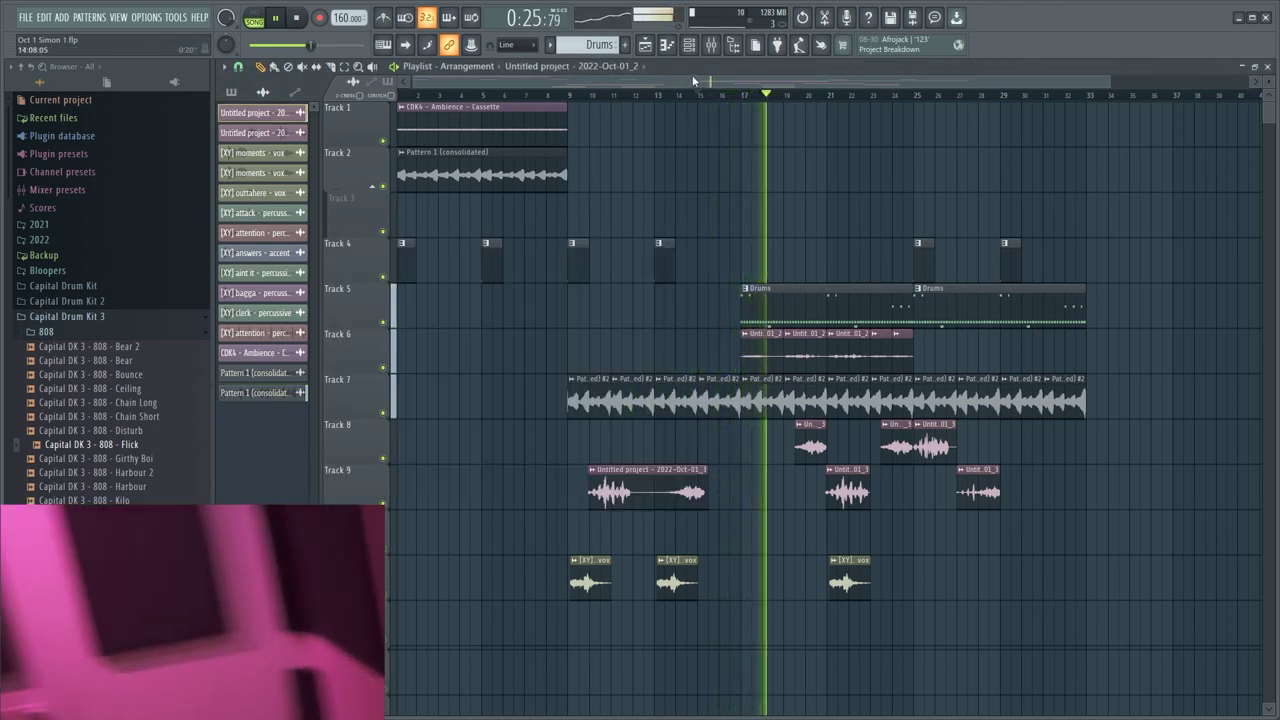
- Play the arrangement from about bar 13 through the start of the drums at bar 17
{"action": "left_click", "coordinate": [660, 98]}
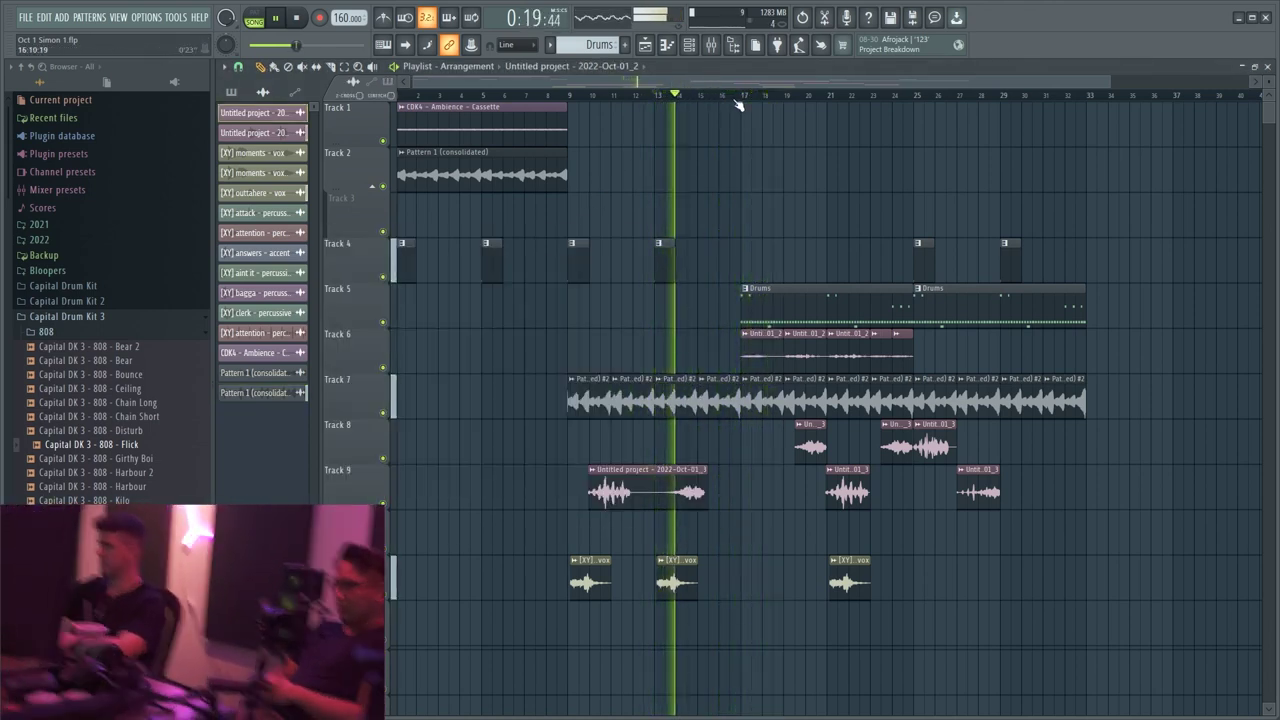
{"action": "key", "text": "space"}
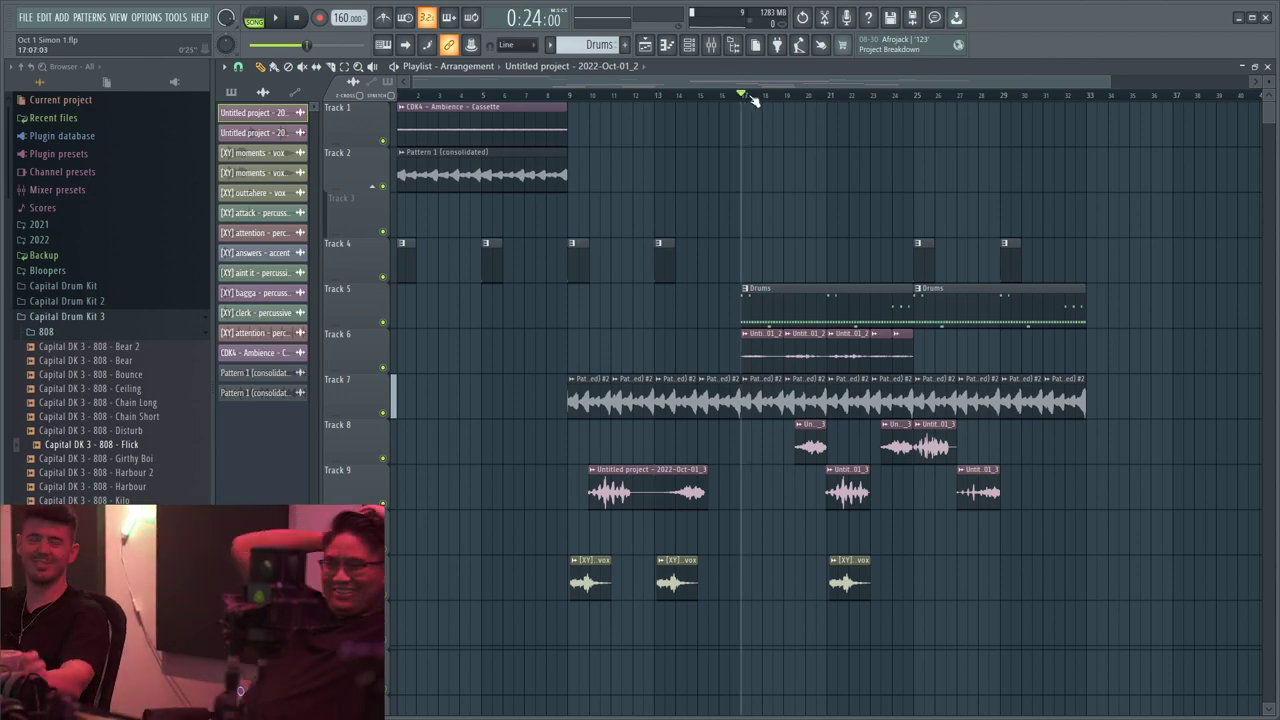
{"action": "scroll", "coordinate": [791, 105], "scroll_direction": "up", "scroll_amount": 4}
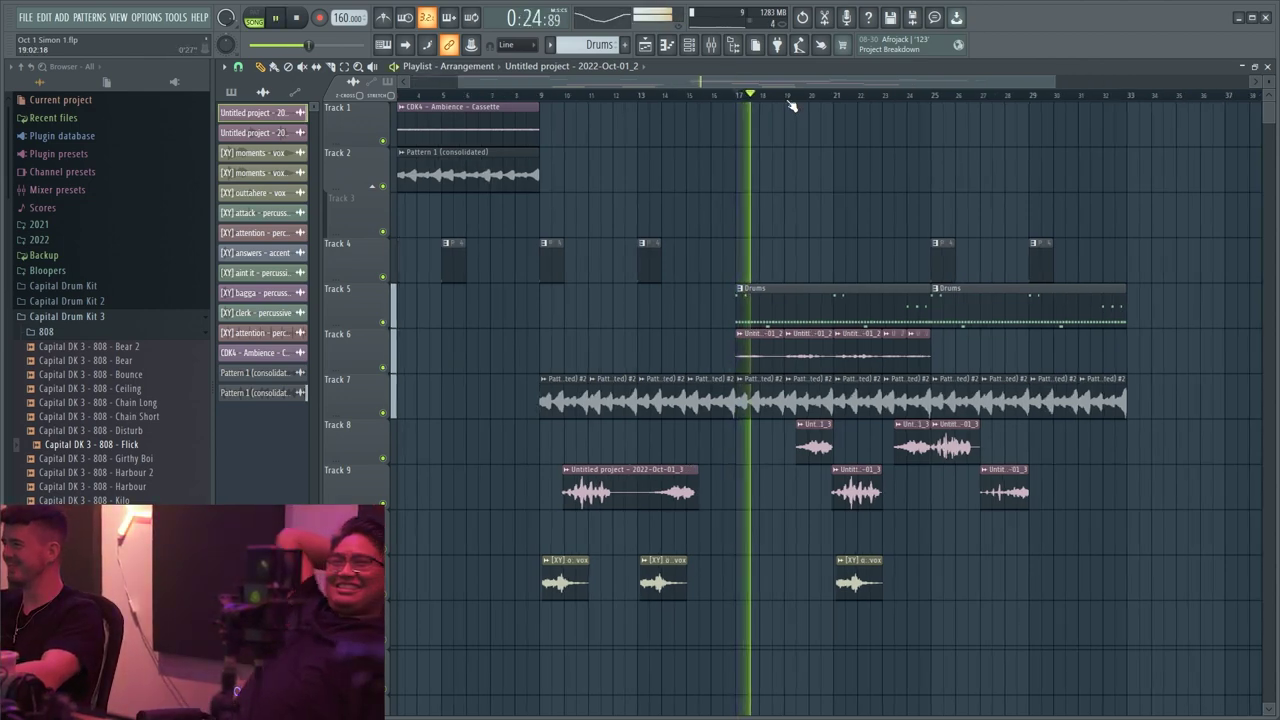
{"action": "scroll", "coordinate": [792, 103], "scroll_direction": "down", "scroll_amount": 5}
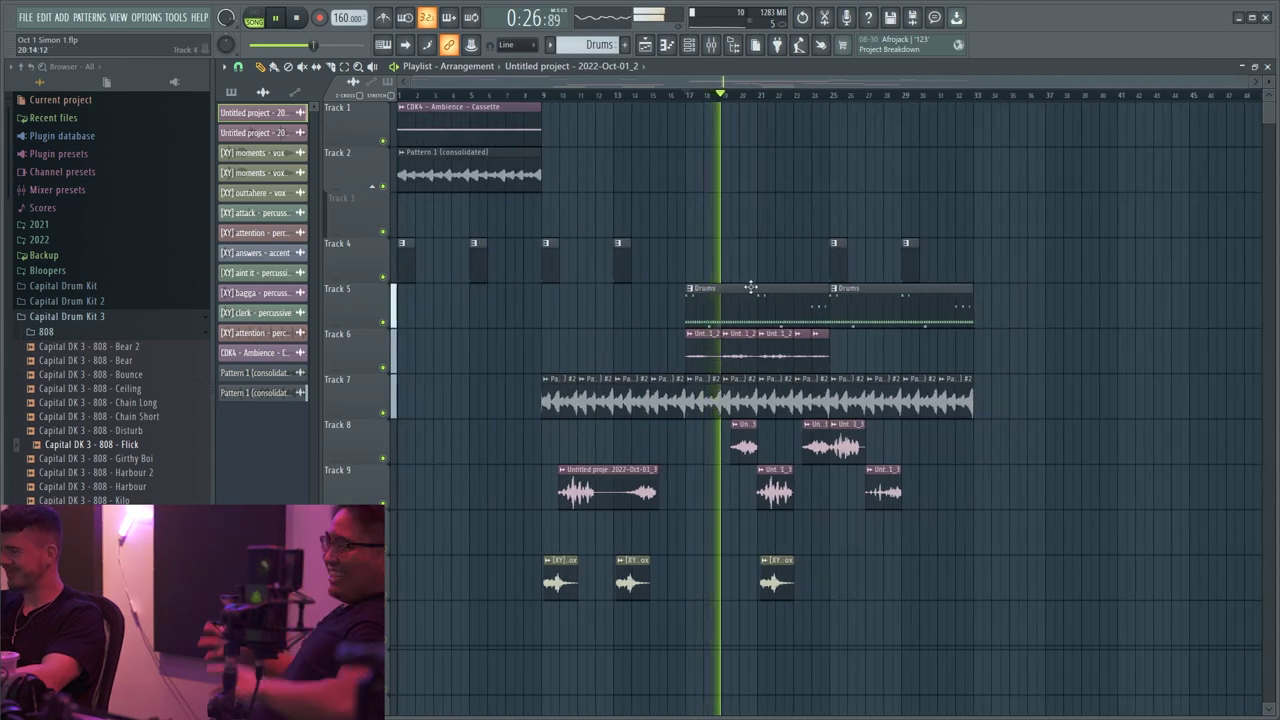
- Normalize the 2022-Oct-01_2 audio clip used on Track 6
{"action": "double_click", "coordinate": [699, 347]}
{"action": "key", "text": "space"}
{"action": "left_click", "coordinate": [545, 373]}
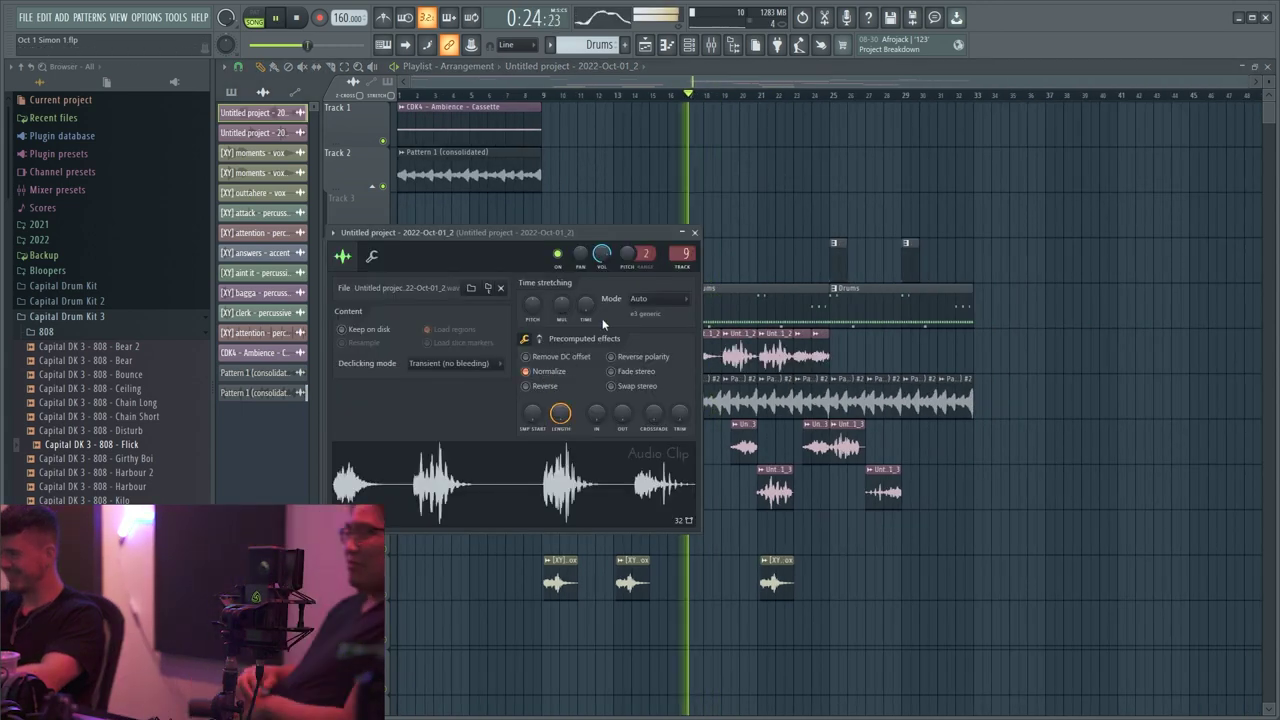
{"action": "key", "text": "Escape"}
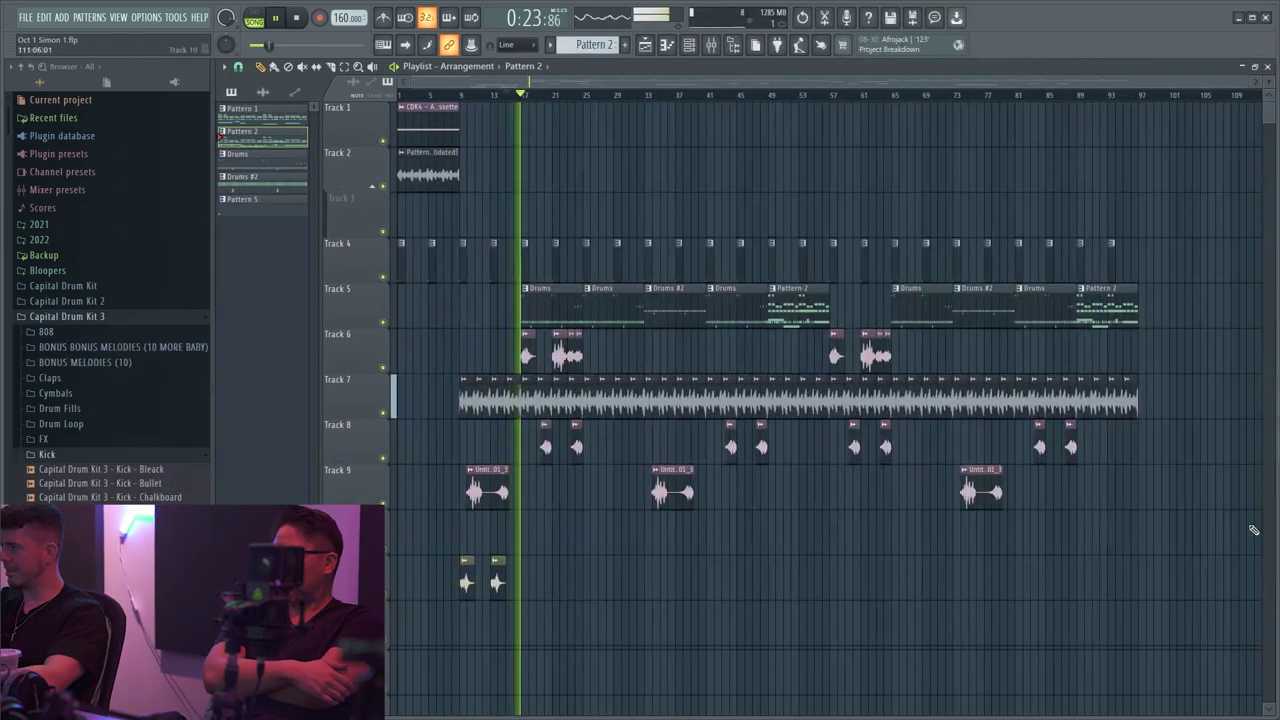
- Delete every playlist clip from bar 57 onwards and restart playback
{"action": "left_click_drag", "start_coordinate": [1237, 148], "coordinate": [852, 545]}
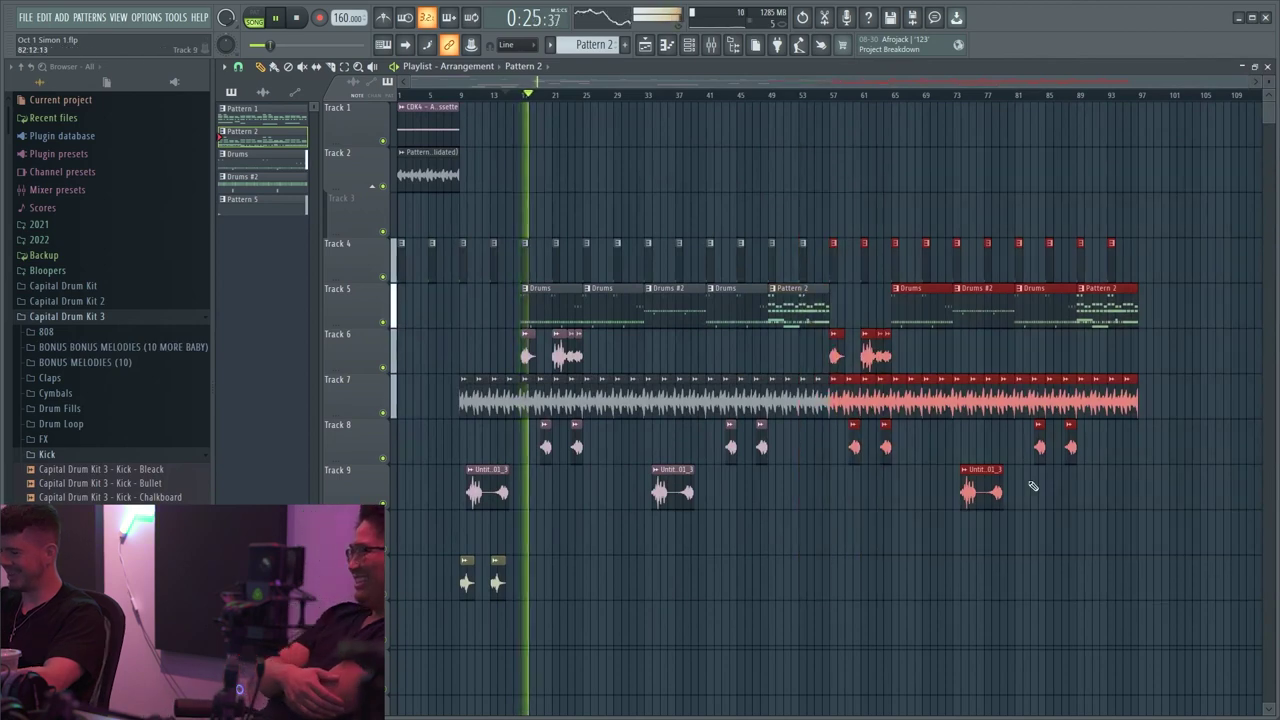
{"action": "key", "text": "Delete"}
{"action": "key", "text": "space"}
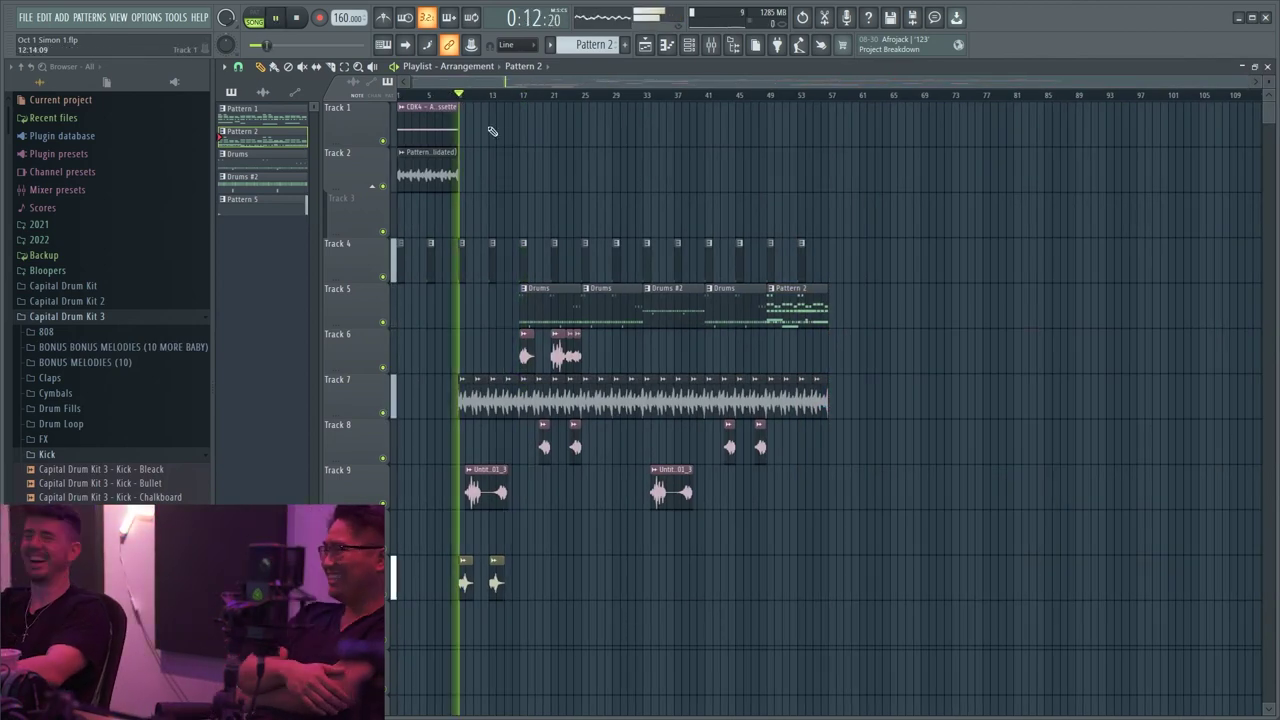
- Set the playlist snap to (none) for free clip placement around bar 17
{"action": "scroll", "coordinate": [480, 97], "scroll_direction": "up", "scroll_amount": 2}
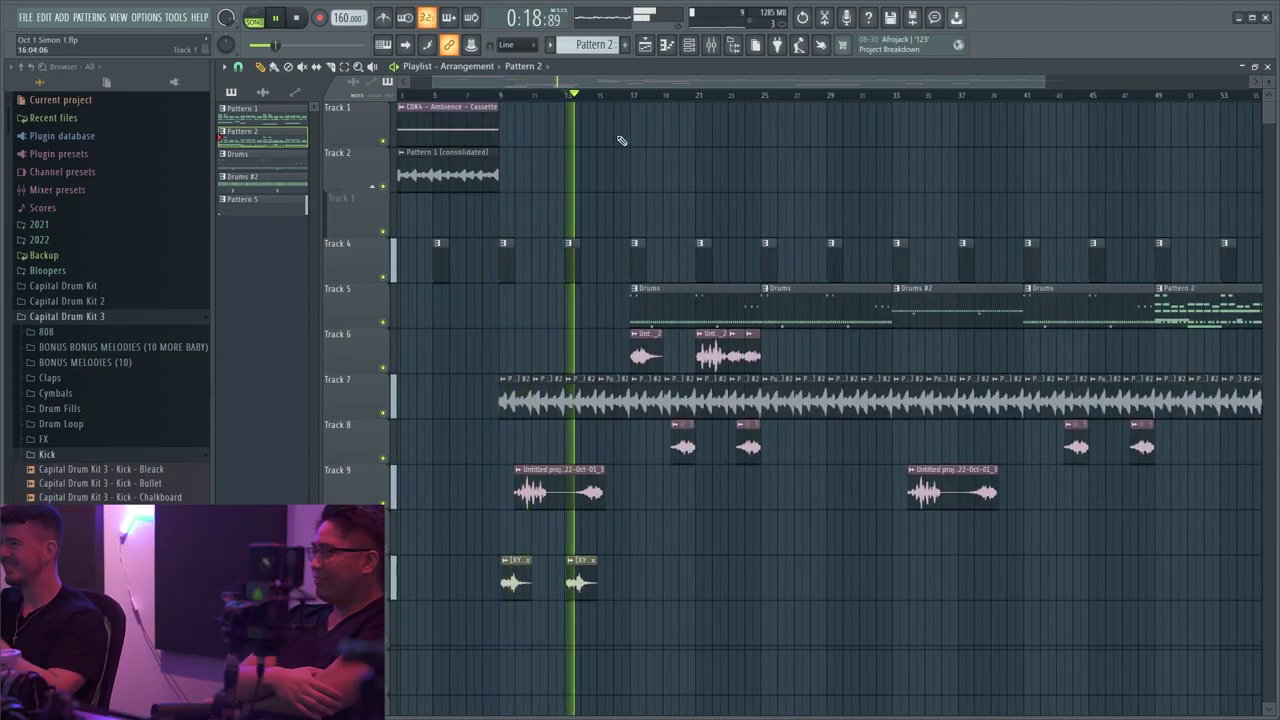
{"action": "scroll", "coordinate": [637, 103], "scroll_direction": "up", "scroll_amount": 1}
{"action": "left_click", "coordinate": [238, 66]}
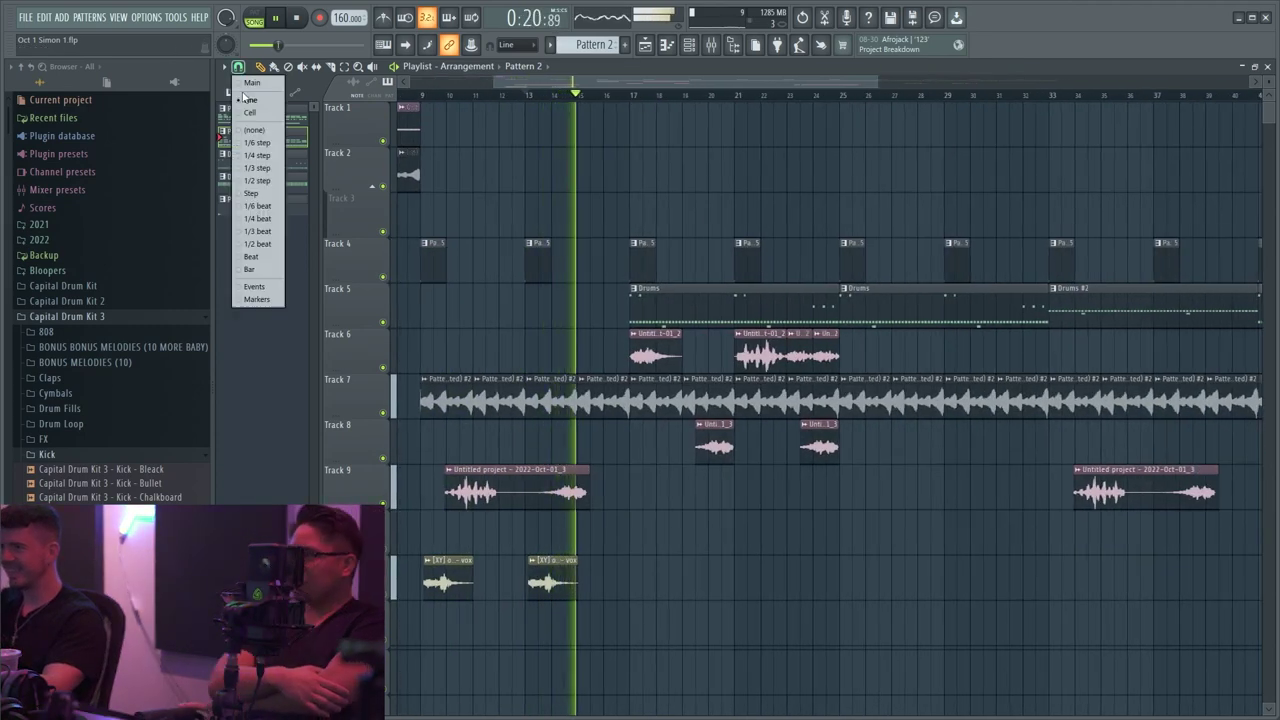
{"action": "left_click", "coordinate": [253, 130]}
{"action": "scroll", "coordinate": [666, 203], "scroll_direction": "up", "scroll_amount": 1}
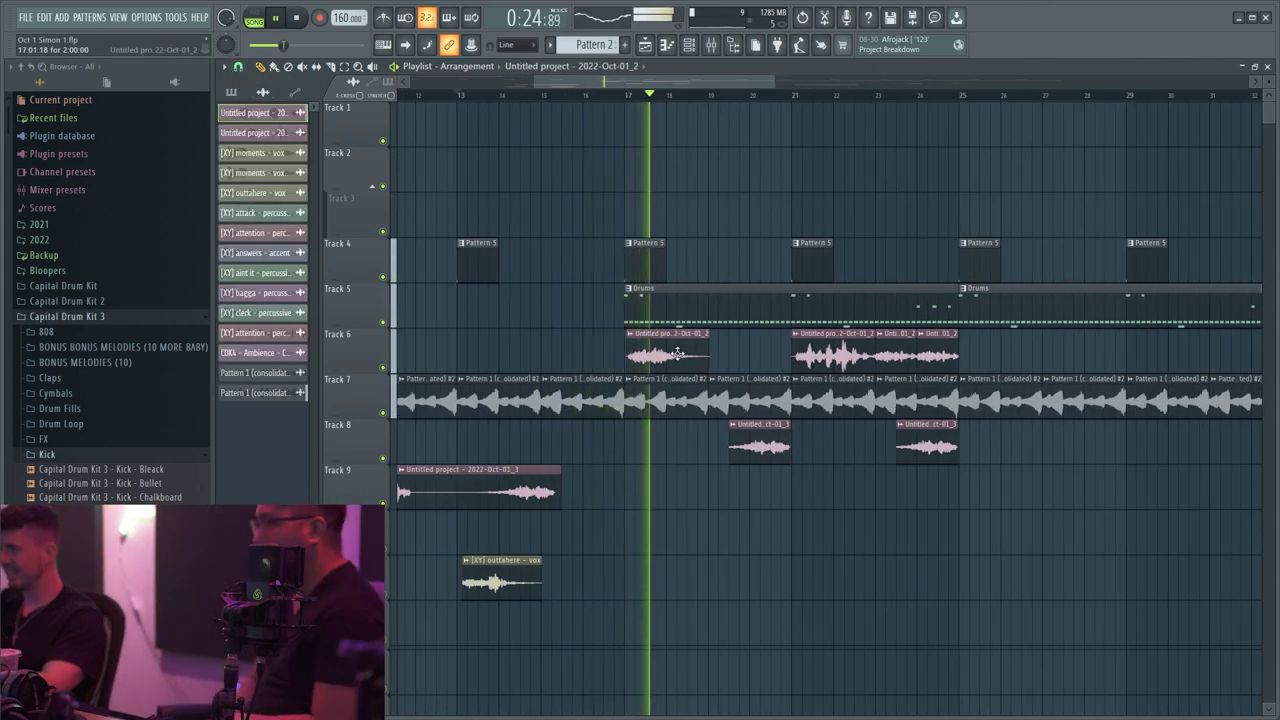
{"action": "scroll", "coordinate": [594, 100], "scroll_direction": "down", "scroll_amount": 2}
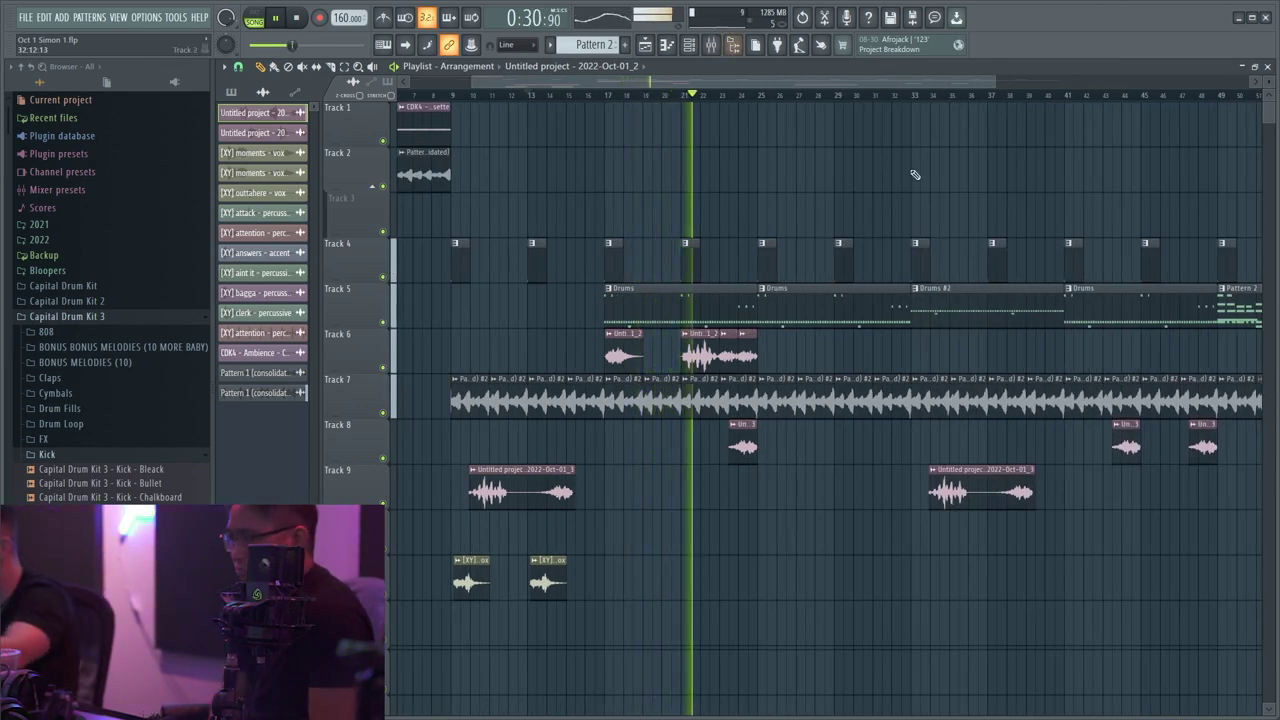
- Delete the Track 6 audio clip just before bar 21 and set the playlist snap to Line
{"action": "right_click", "coordinate": [697, 354]}
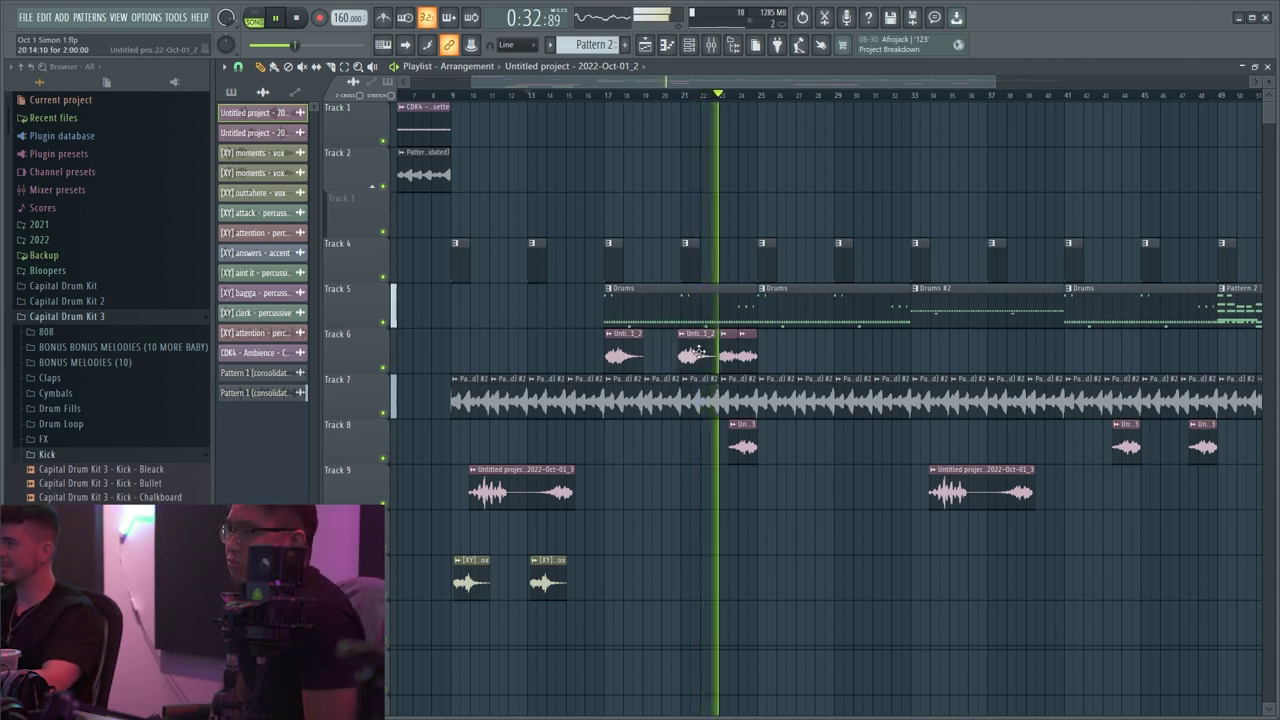
{"action": "left_click", "coordinate": [238, 67]}
{"action": "left_click", "coordinate": [252, 100]}
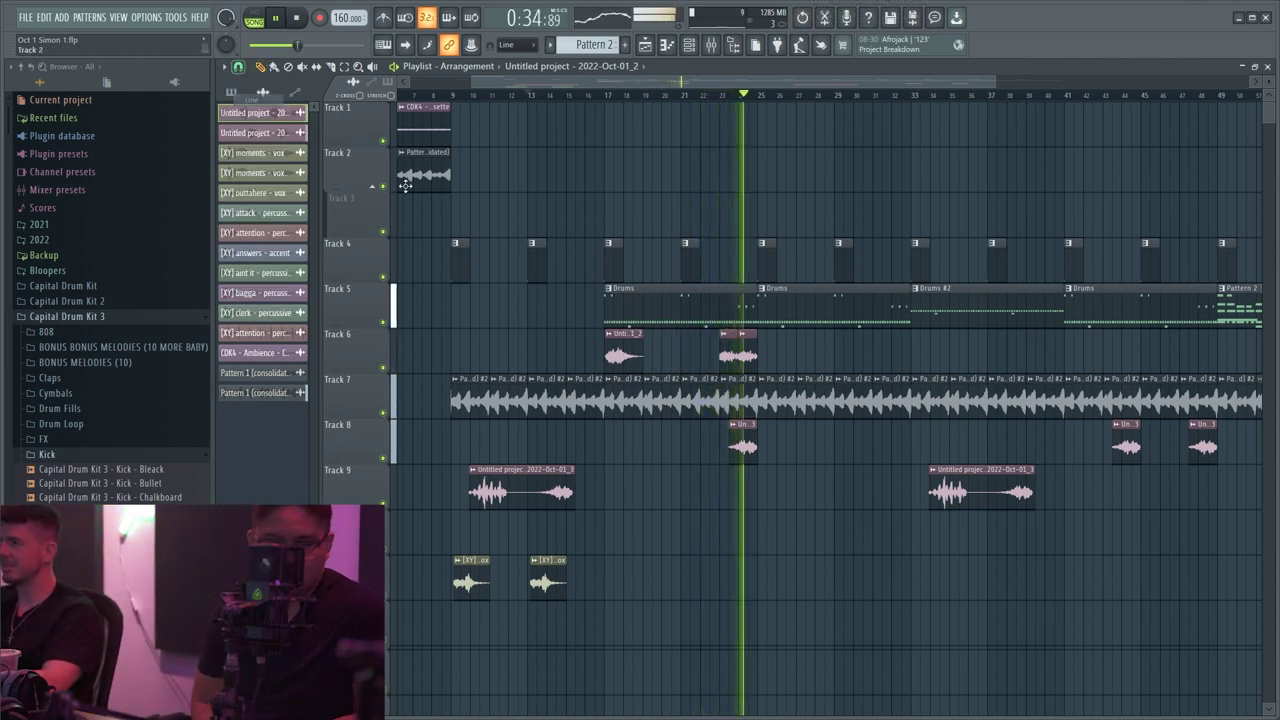
- Copy the bar 17 audio clip on Track 6 to bar 21, and duplicate both clips to around bars 25 and 29
{"action": "left_click_drag", "start_coordinate": [699, 354], "coordinate": [625, 355]}
{"action": "left_click_drag", "start_coordinate": [617, 355], "coordinate": [781, 356]}
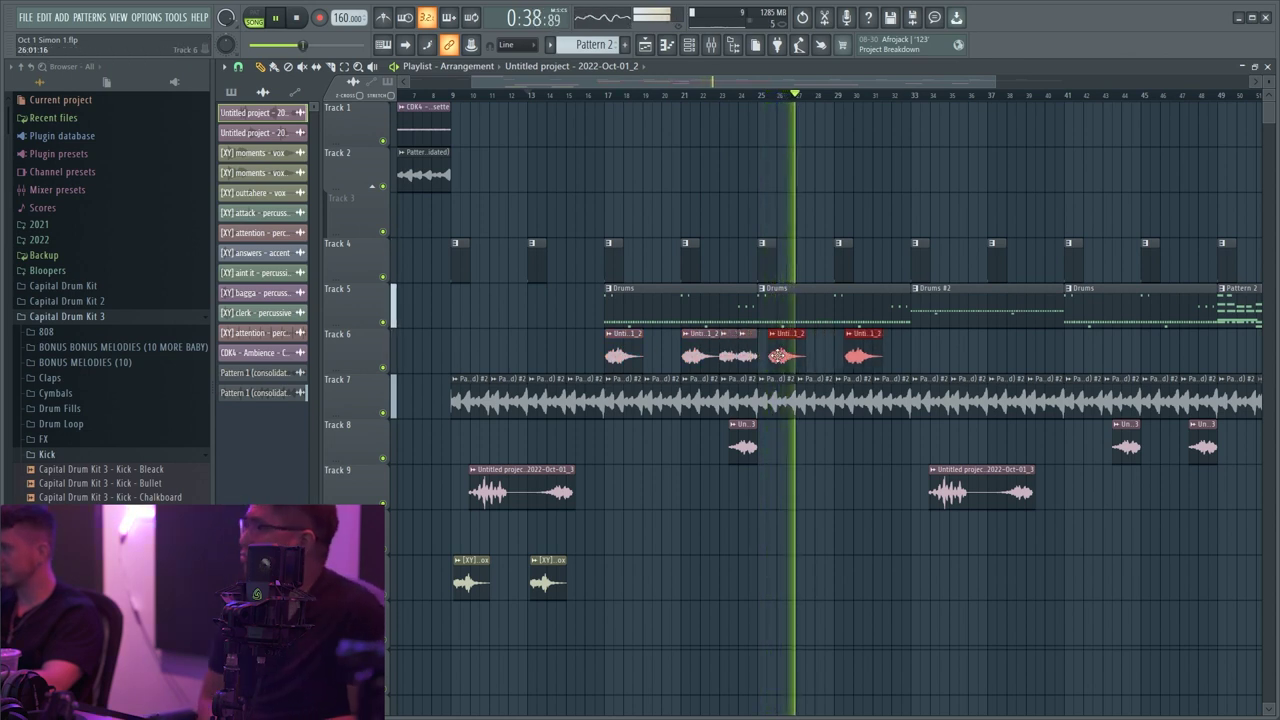
- Set the 2022-Oct-01_2 audio clip's channel volume to 22% and adjust its time-stretching pitch
{"action": "double_click", "coordinate": [771, 355]}
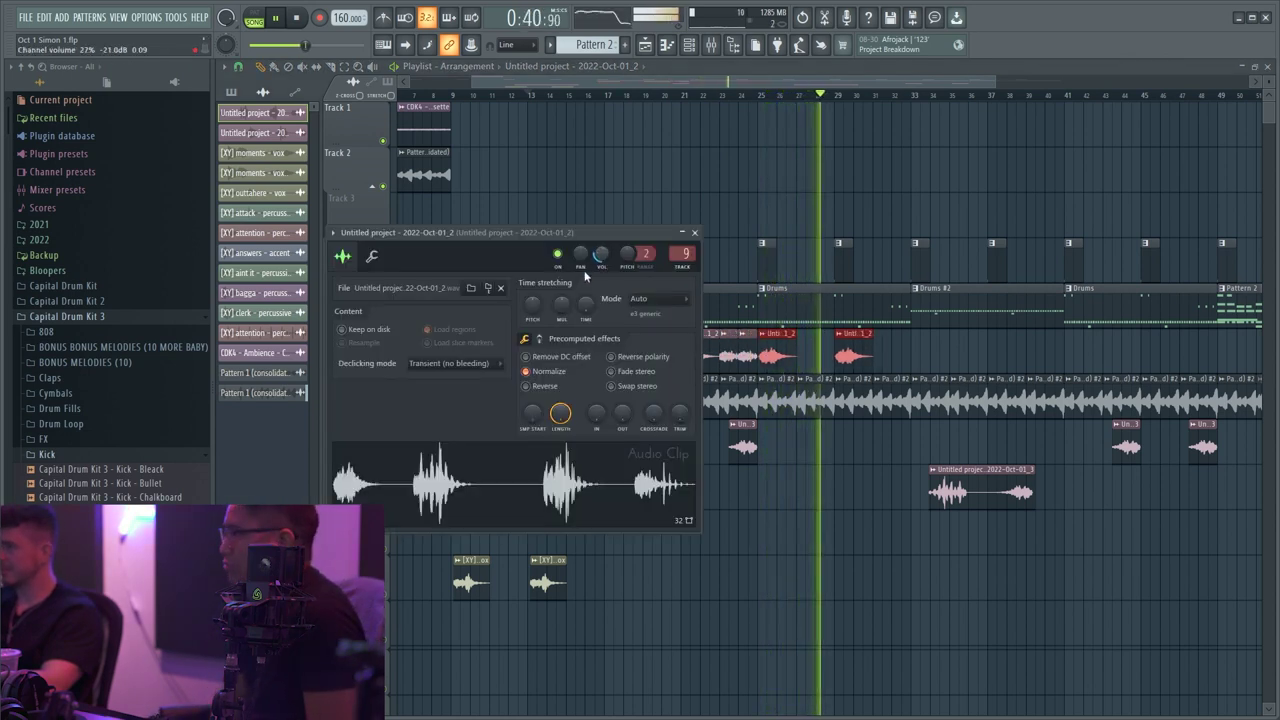
{"action": "left_click", "coordinate": [754, 190]}
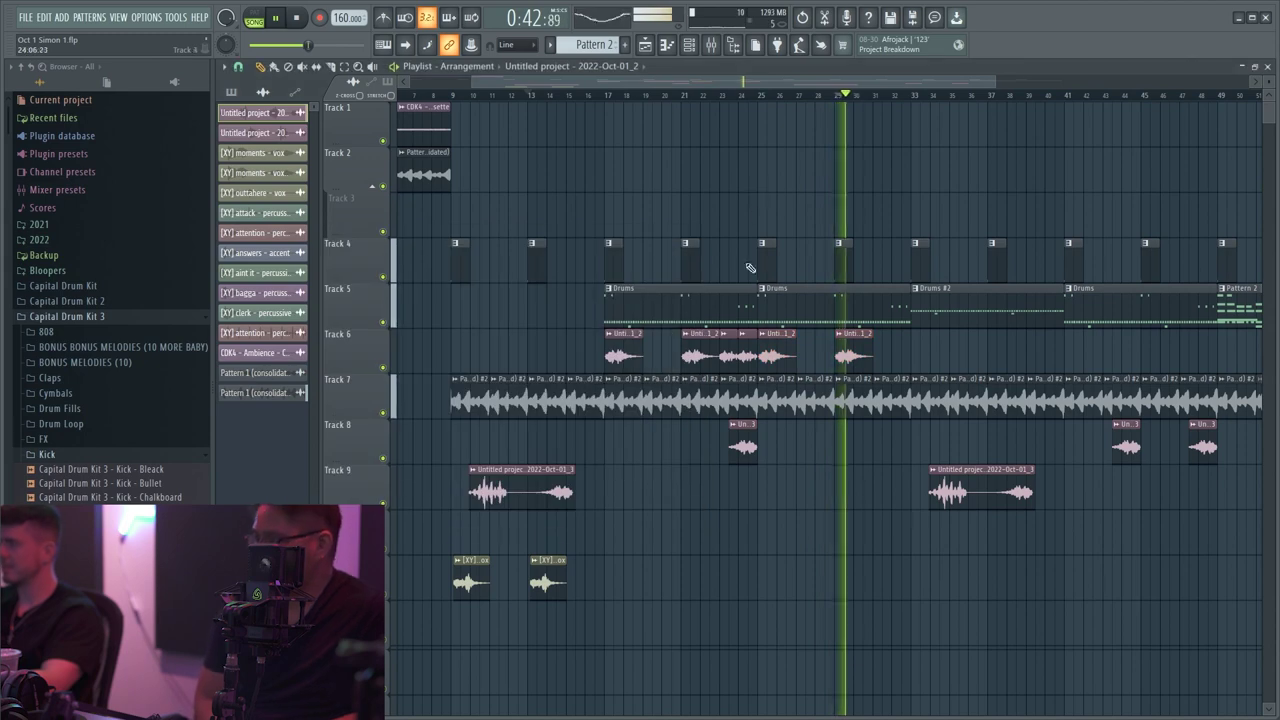
{"action": "double_click", "coordinate": [773, 355]}
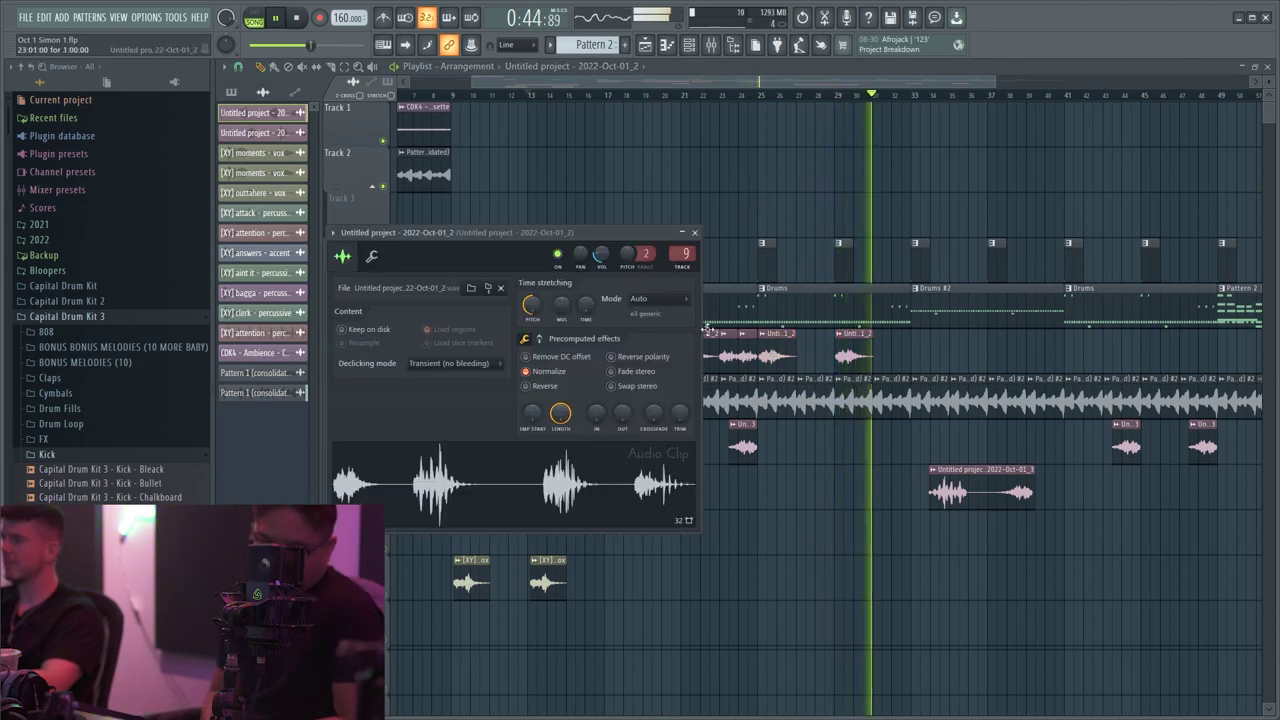
{"action": "key", "text": "Escape"}
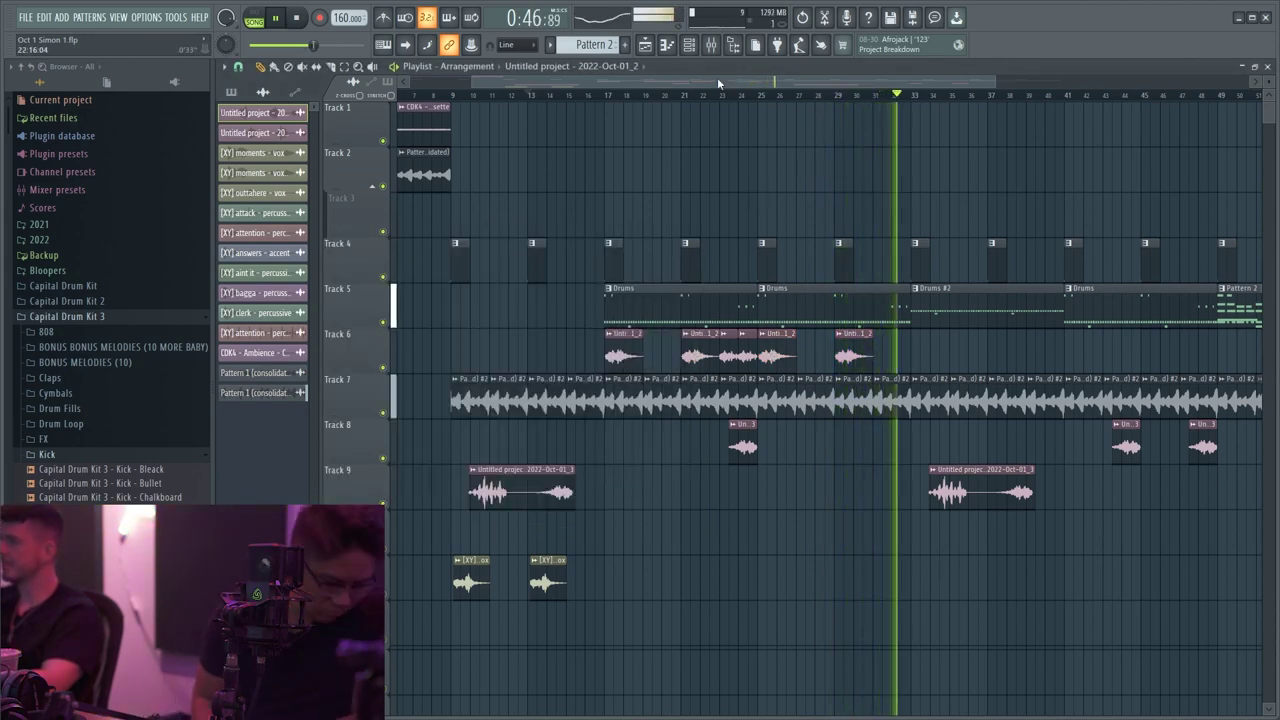
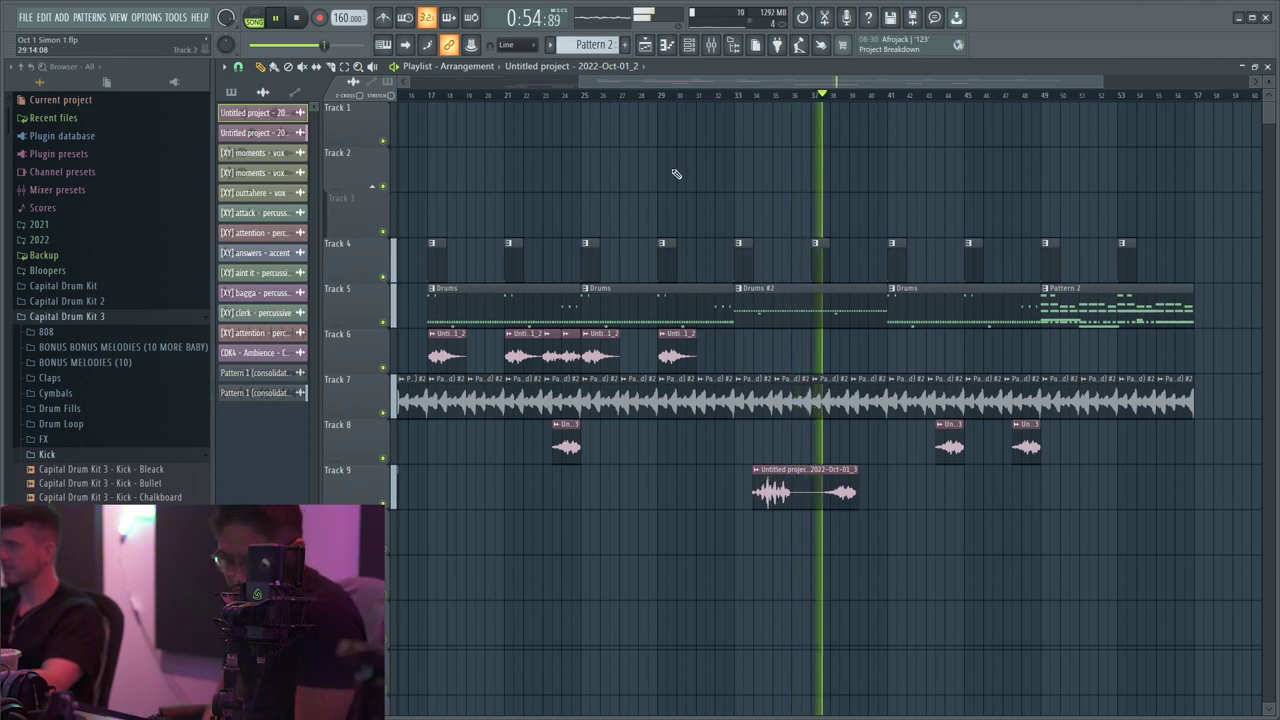
- Select the Track 2 consolidated clip, then the repeated consolidated clips on Track 7 from about bar 30 to 37, and move the playhead near bar 32
{"action": "scroll", "coordinate": [672, 98], "scroll_direction": "down", "scroll_amount": 3}
{"action": "left_click_drag", "start_coordinate": [541, 165], "coordinate": [438, 186]}
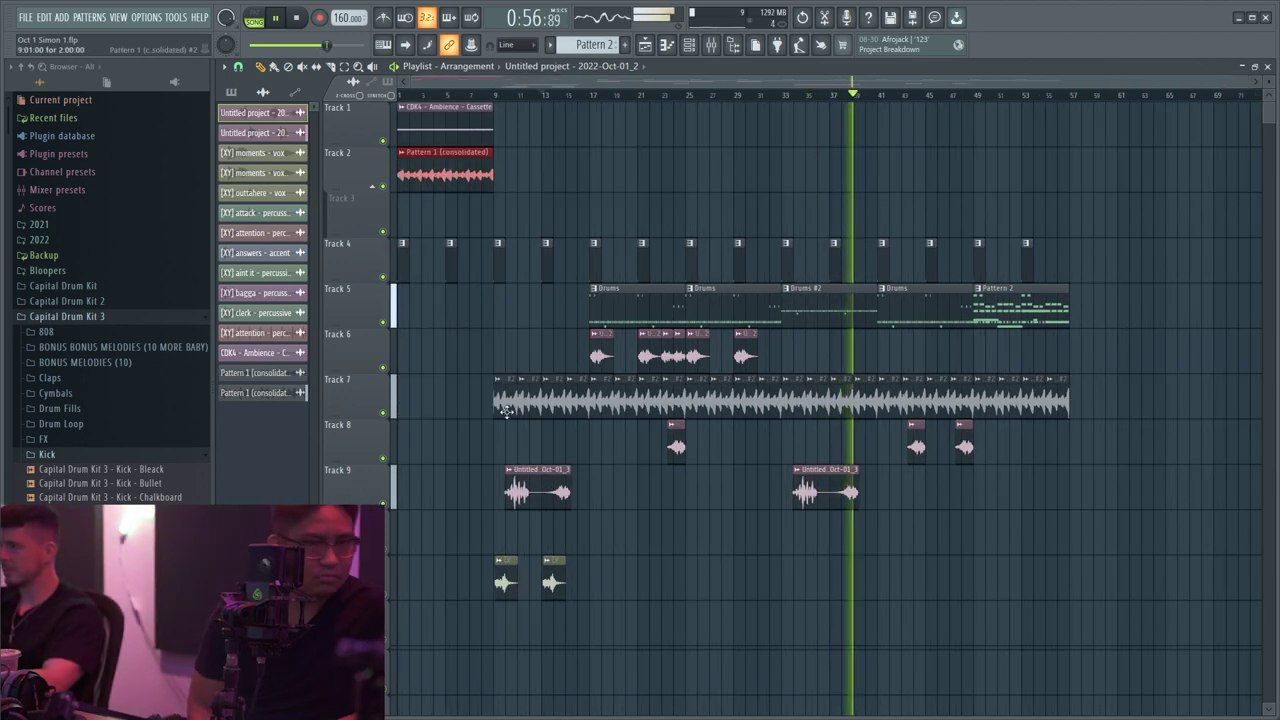
{"action": "left_click_drag", "start_coordinate": [578, 413], "coordinate": [838, 380]}
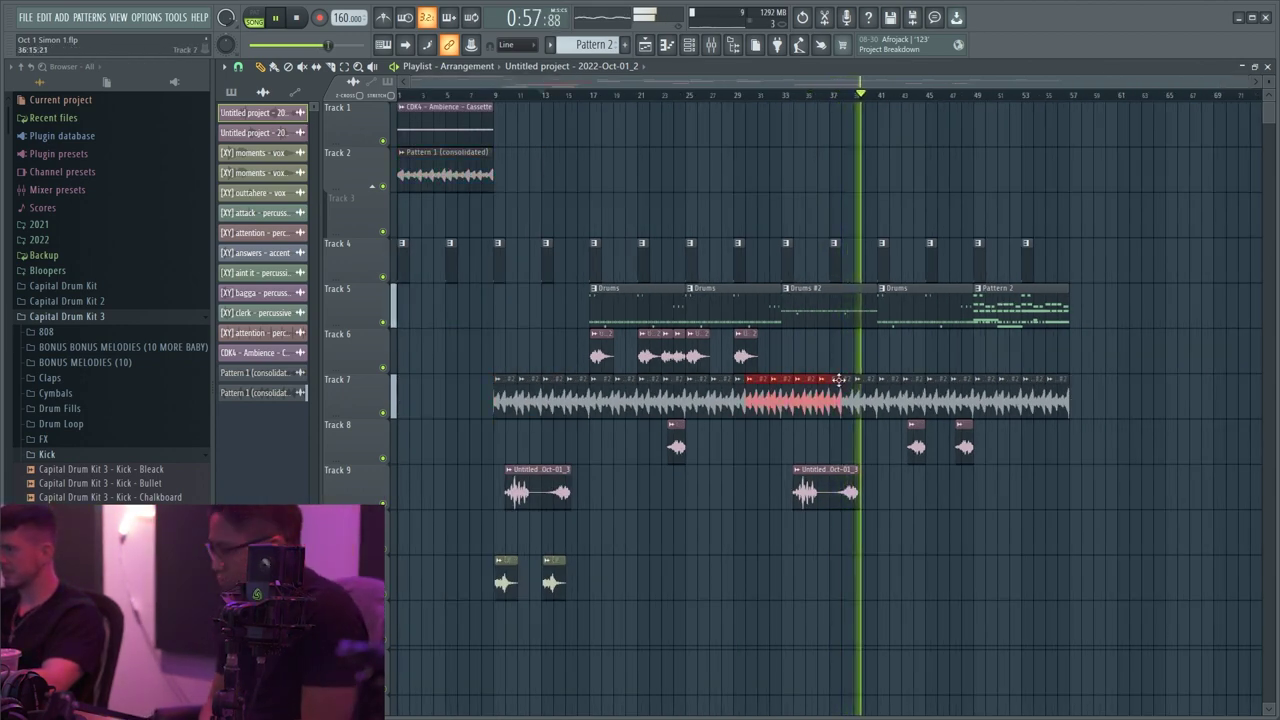
{"action": "left_click", "coordinate": [771, 93]}
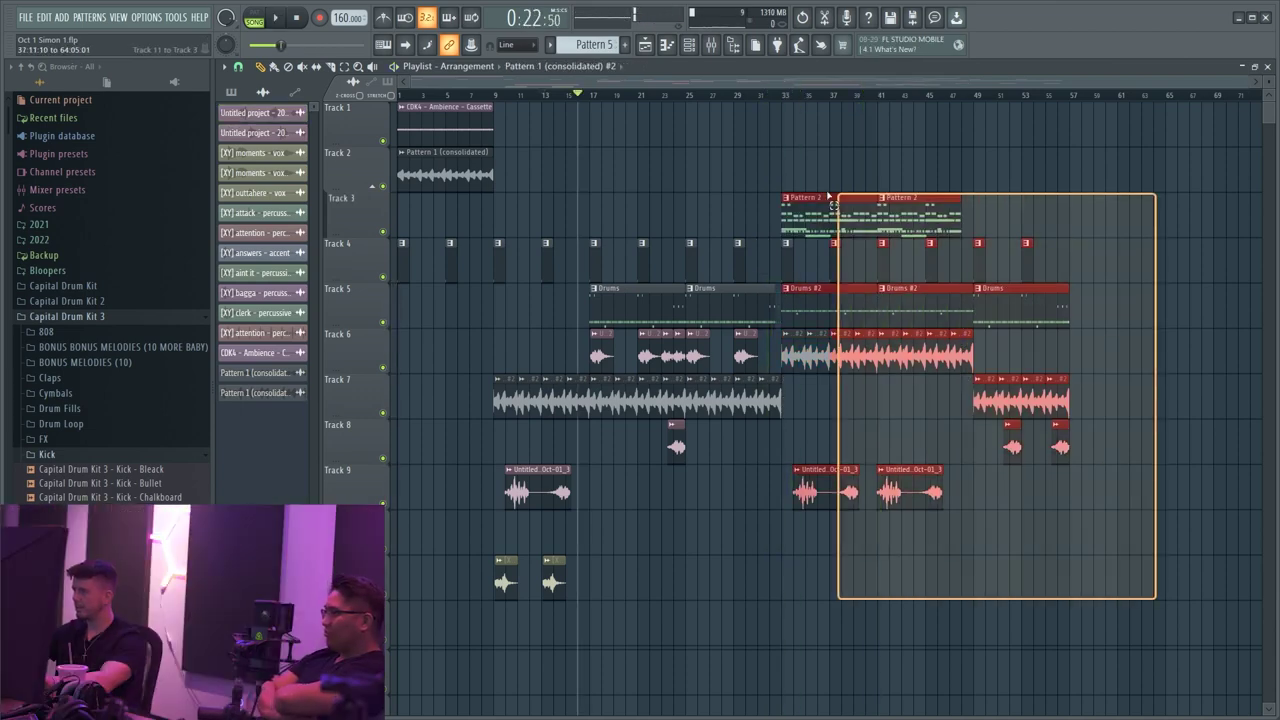
- Select the playlist clips on Tracks 3 to 9 from about bar 33 to bar 57
{"action": "left_click_drag", "start_coordinate": [837, 194], "coordinate": [707, 176]}
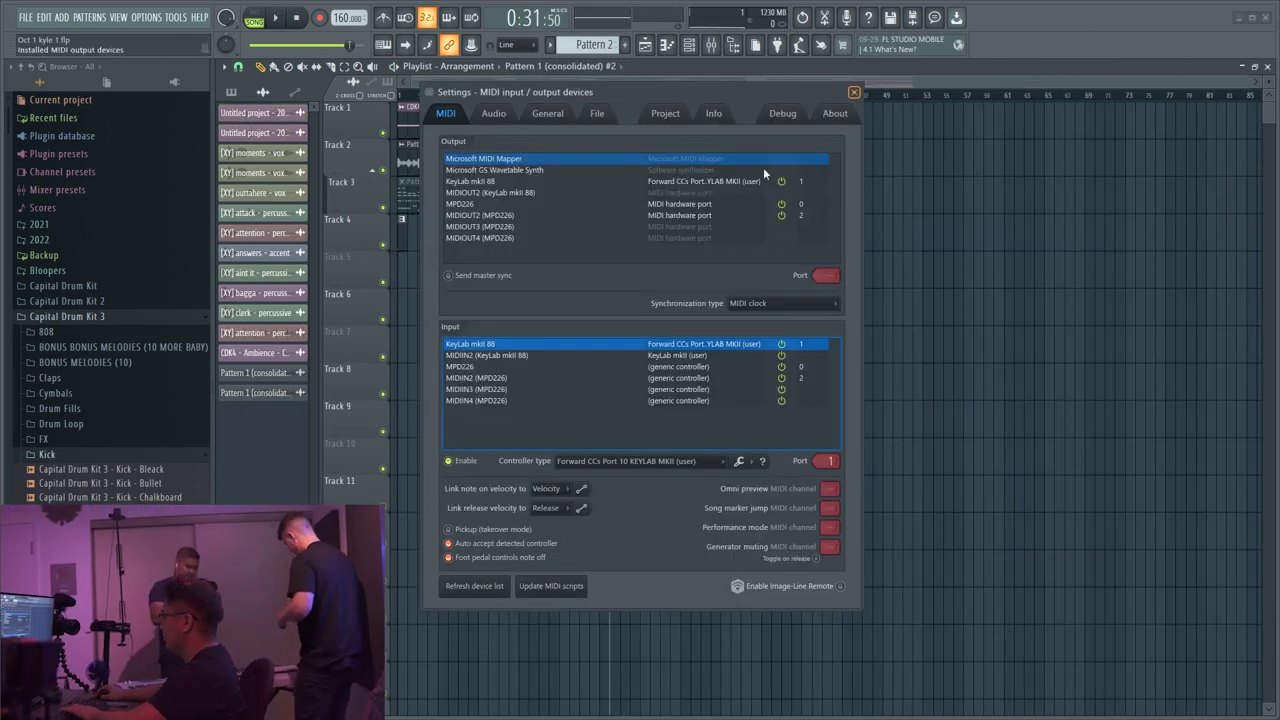
- Close the MIDI settings and load TR5 Classic Clipper into slot 10 of the Master mixer track
{"action": "key", "text": "Escape"}
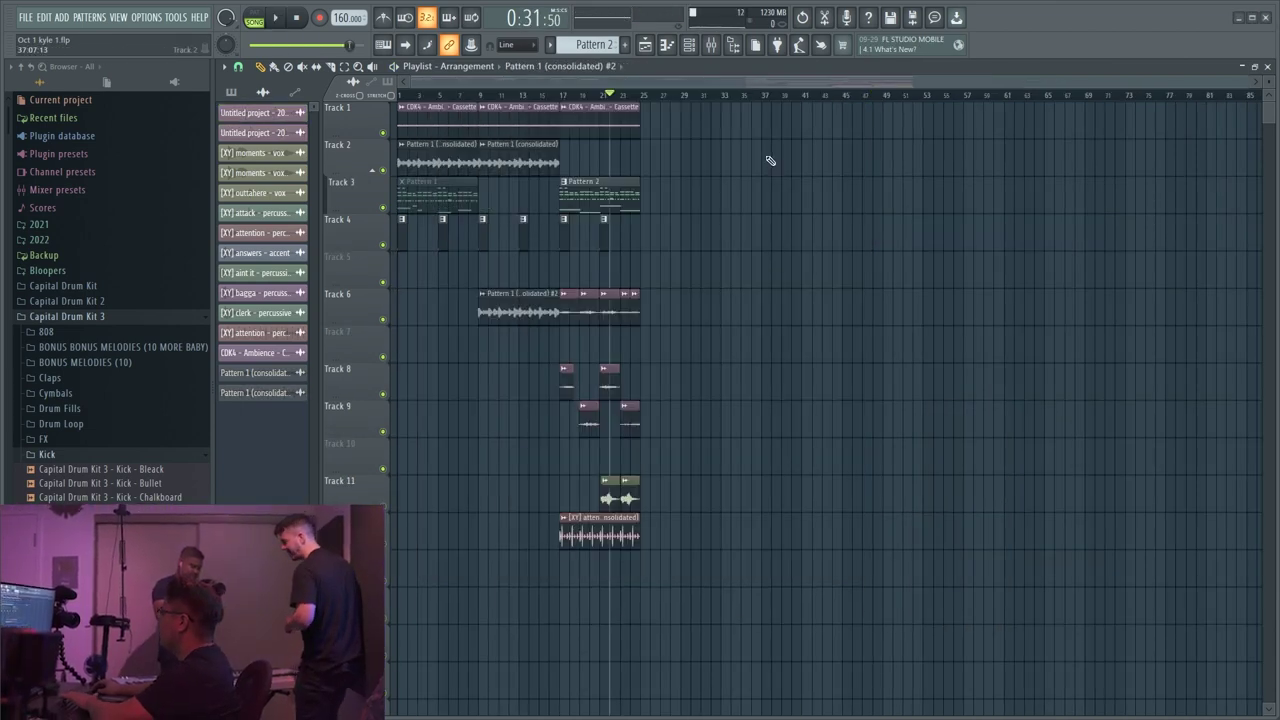
{"action": "key", "text": "F9"}
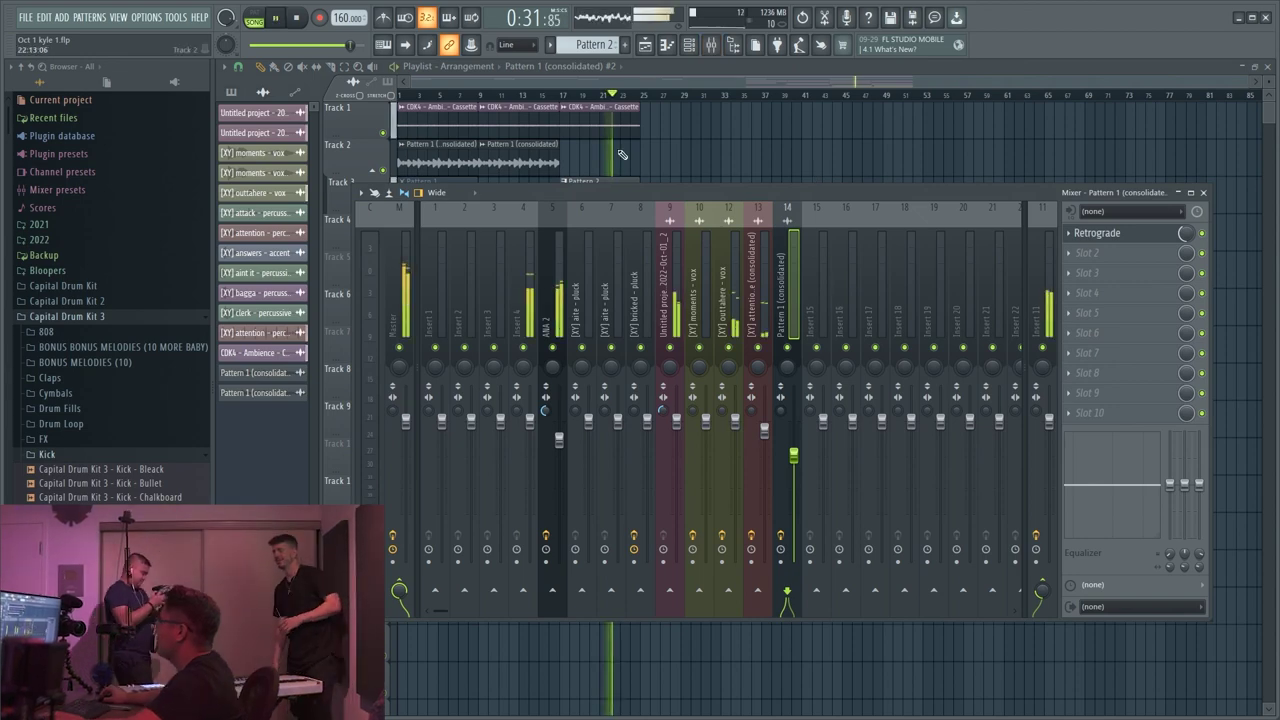
{"action": "left_click", "coordinate": [400, 300]}
{"action": "left_click", "coordinate": [1069, 413]}
{"action": "mouse_move", "coordinate": [1080, 377]}
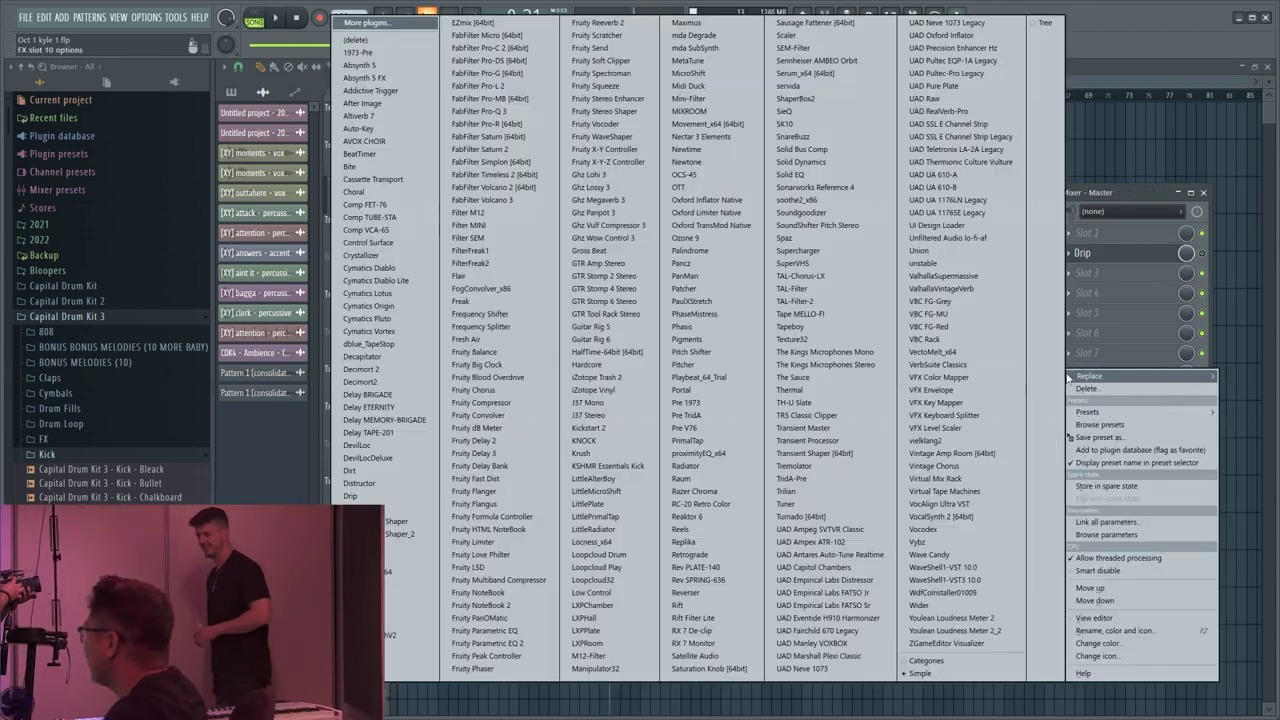
{"action": "left_click", "coordinate": [830, 414]}
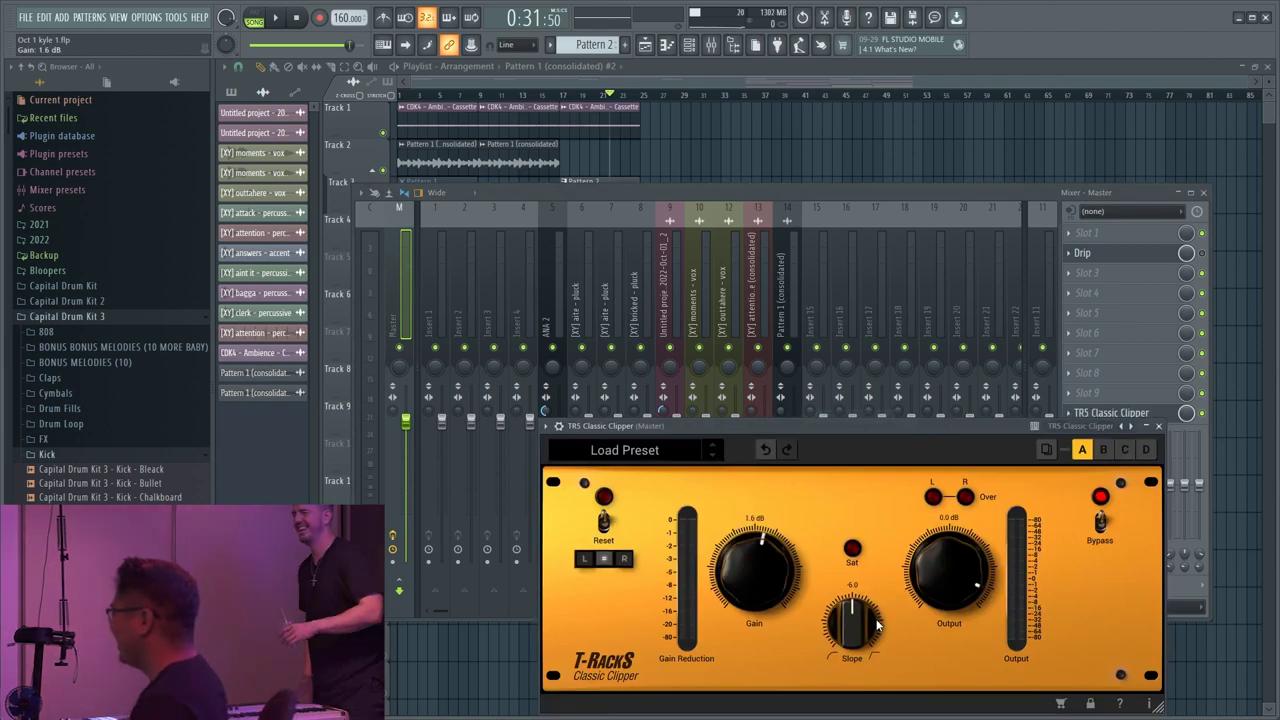
- Play the arrangement, select the audio clips on Tracks 6, 8 and 9 between bars 17 and 25, and consolidate them
{"action": "left_click", "coordinate": [771, 167]}
{"action": "scroll", "coordinate": [483, 191], "scroll_direction": "up", "scroll_amount": 4}
{"action": "key", "text": "space"}
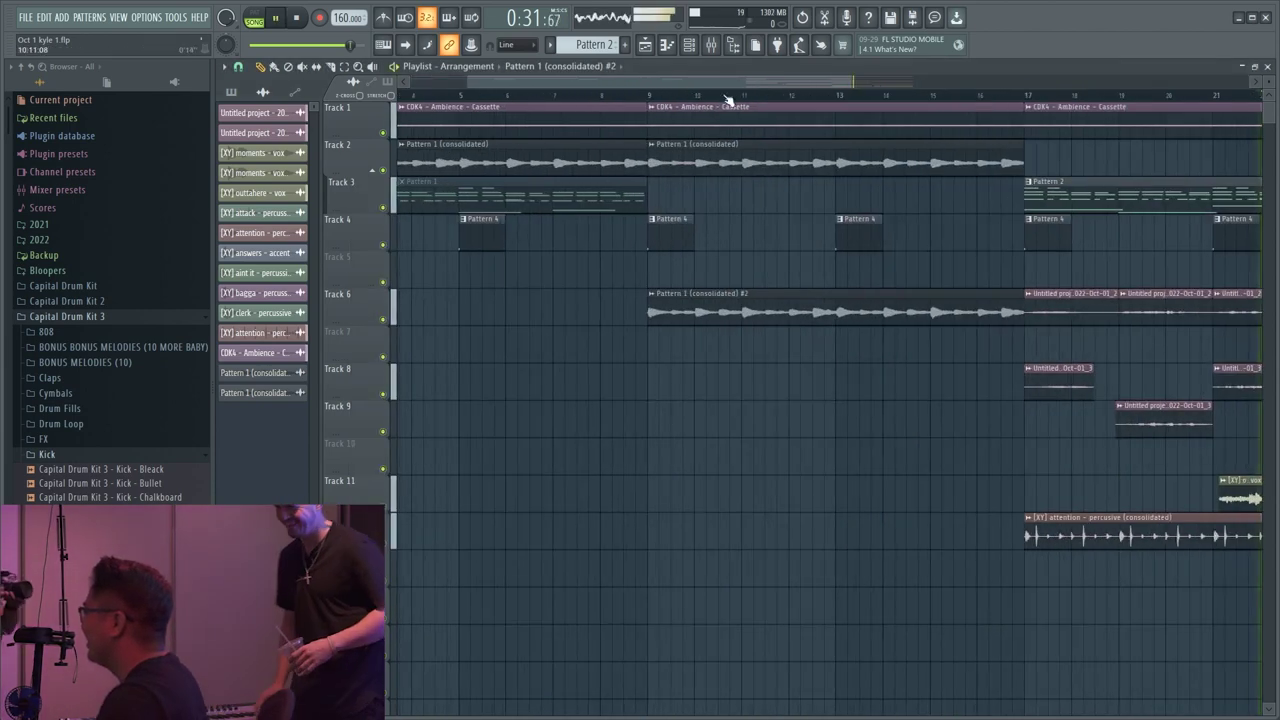
{"action": "scroll", "coordinate": [650, 104], "scroll_direction": "down", "scroll_amount": 4}
{"action": "left_click_drag", "start_coordinate": [874, 476], "coordinate": [720, 362], "text": "ctrl"}
{"action": "scroll", "coordinate": [968, 414], "scroll_direction": "up", "scroll_amount": 3}
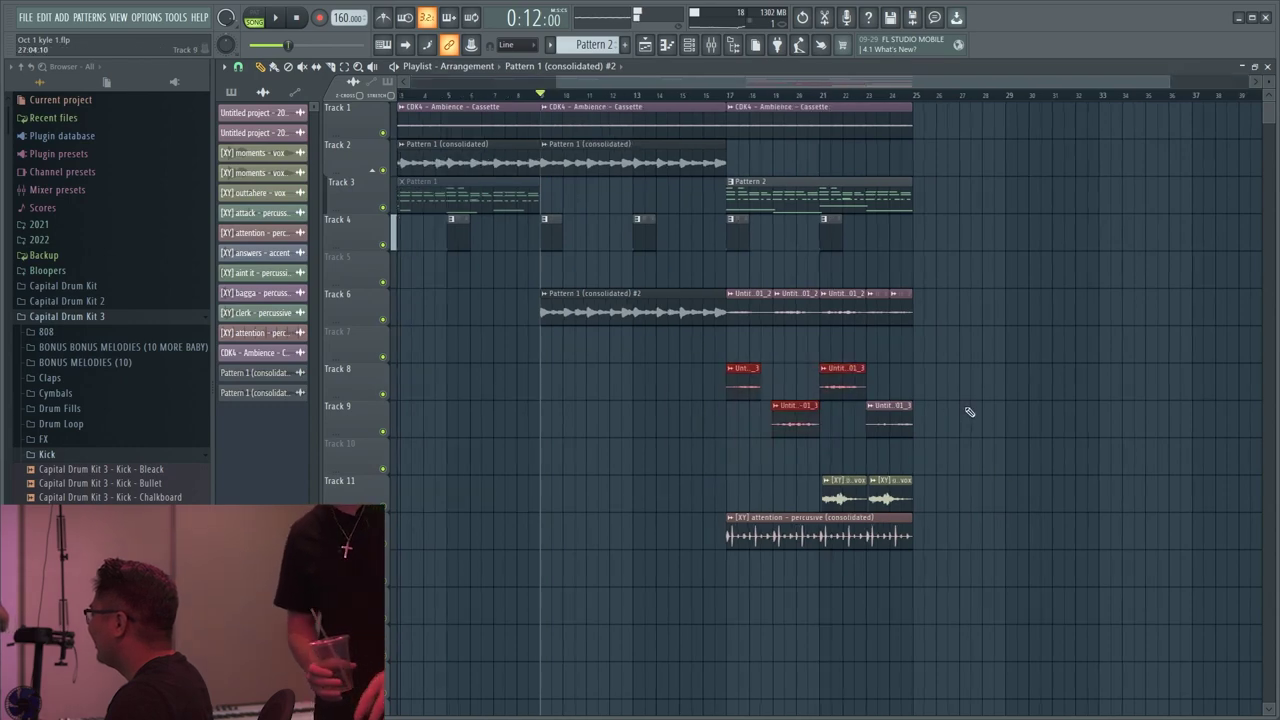
{"action": "left_click_drag", "start_coordinate": [520, 290], "coordinate": [826, 434]}
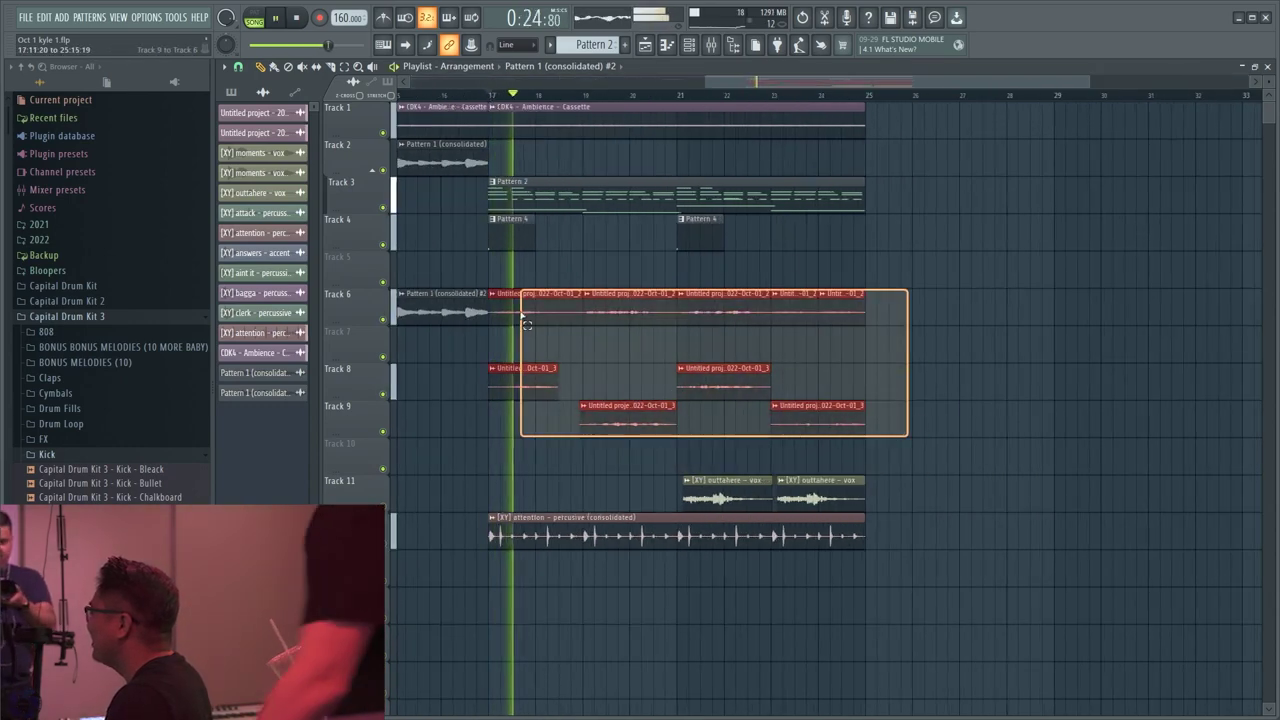
{"action": "key", "text": "ctrl+r"}
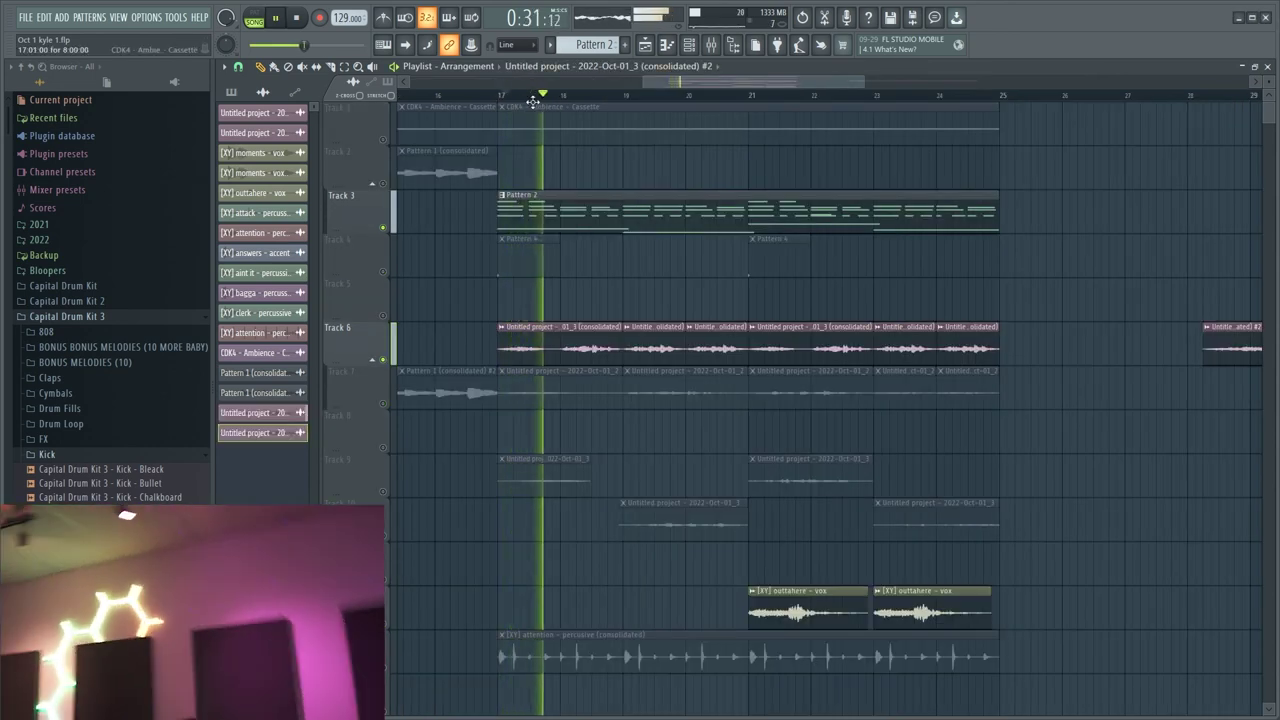
- Unmute Track 1 with the cassette ambience and Track 13 with the consolidated attention percussion clip
{"action": "left_click", "coordinate": [397, 136]}
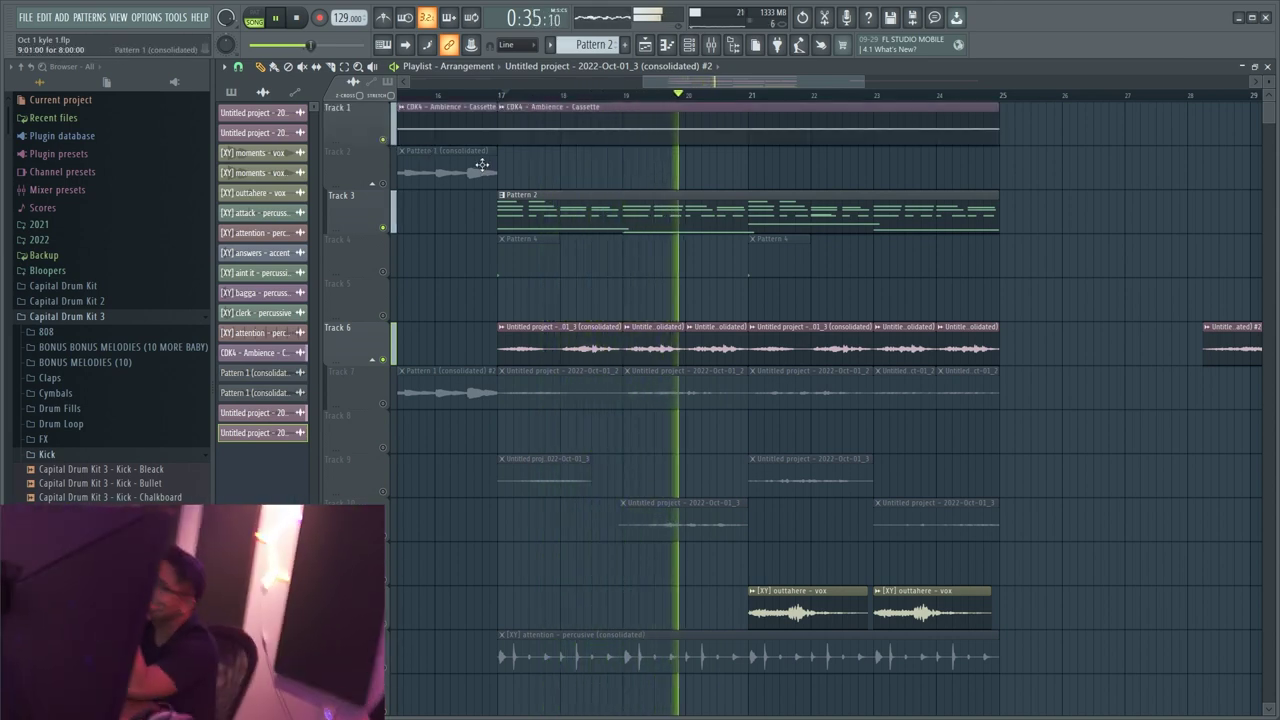
{"action": "scroll", "coordinate": [548, 338], "scroll_direction": "down", "scroll_amount": 5}
{"action": "left_click", "coordinate": [393, 430]}
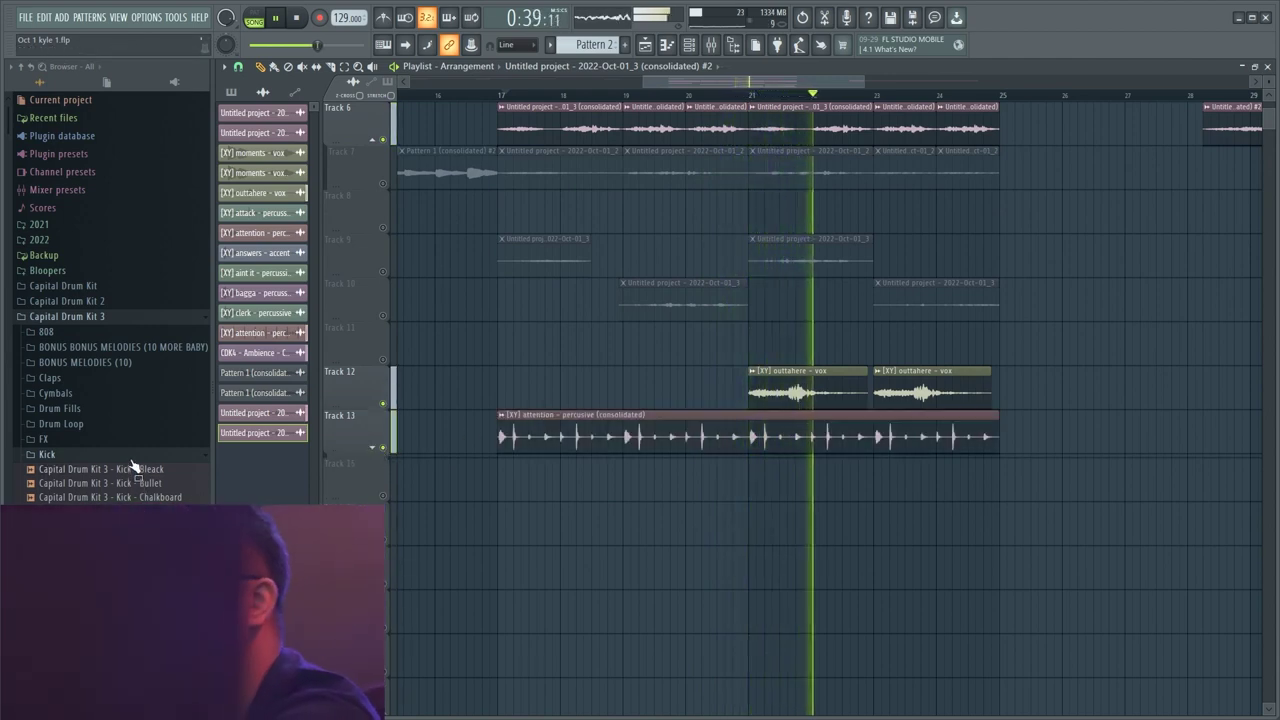
- Find CDK4 - Tastefully Distorted Kick in the Capital Drum Kit 4 kicks and place it at bar 17 on Track 15
{"action": "left_click", "coordinate": [120, 317]}
{"action": "left_click", "coordinate": [118, 332]}
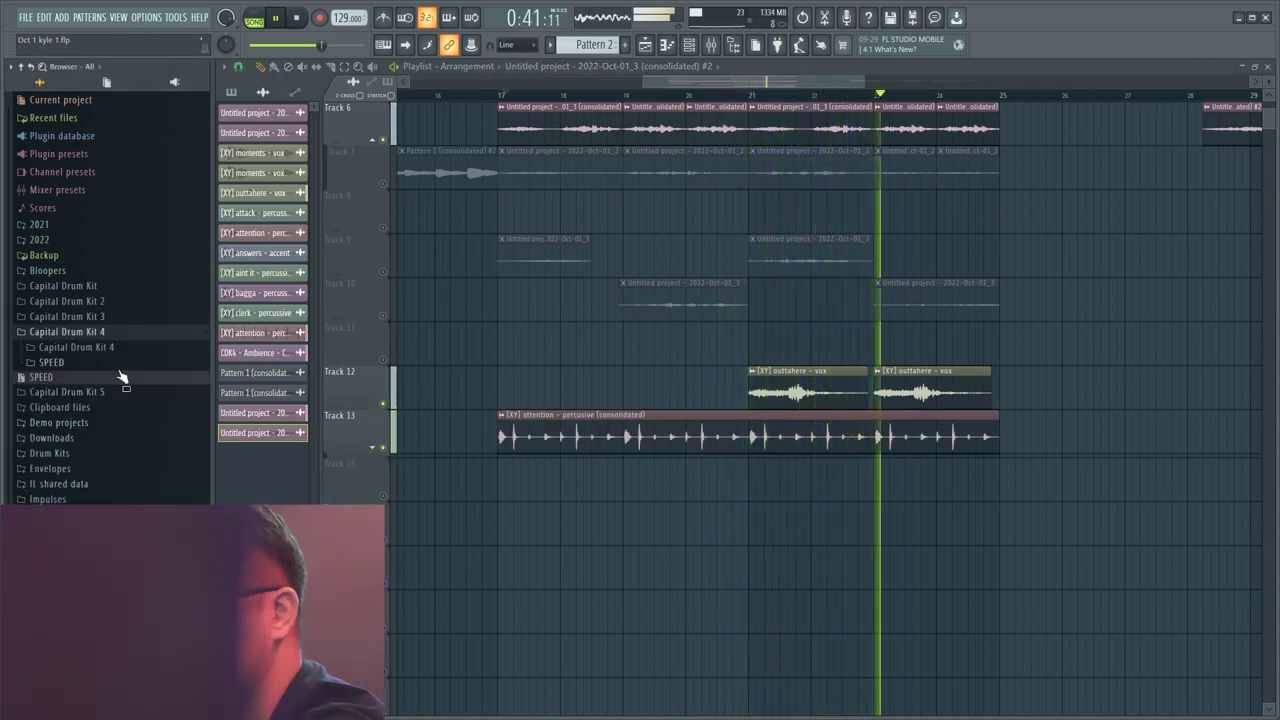
{"action": "left_click", "coordinate": [114, 515]}
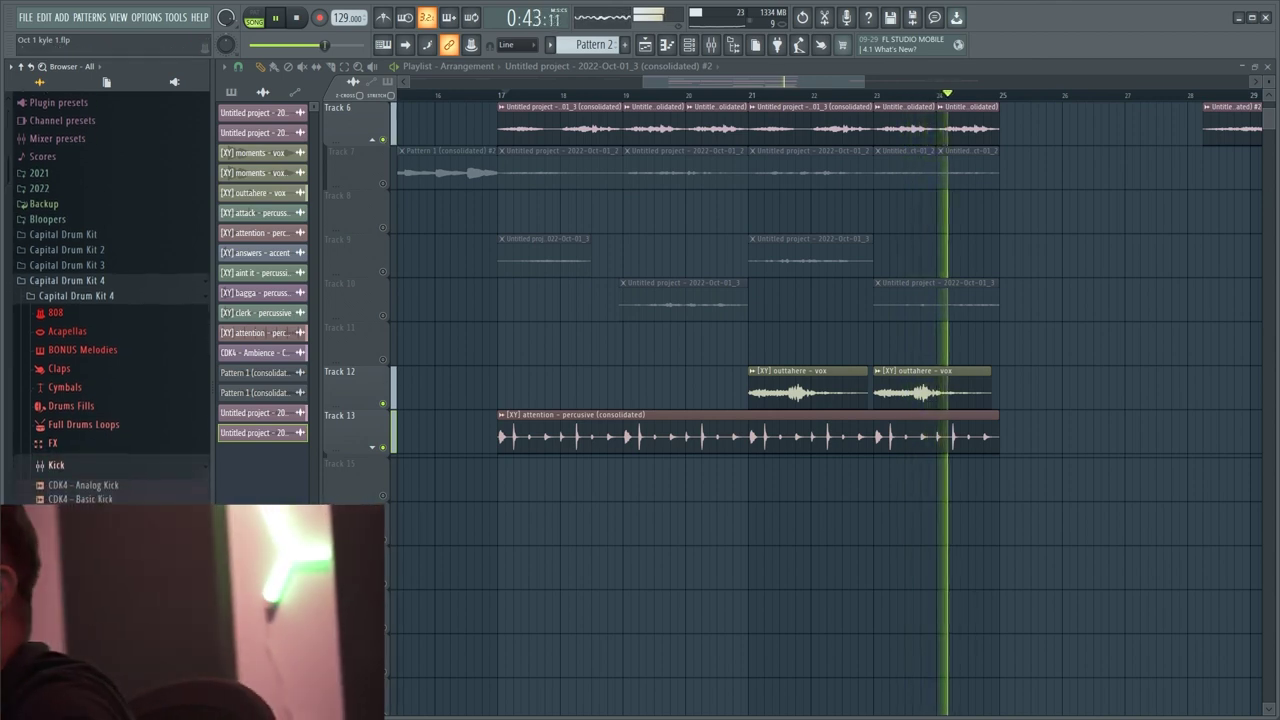
{"action": "scroll", "coordinate": [118, 505], "scroll_direction": "down", "scroll_amount": 4}
{"action": "left_click_drag", "start_coordinate": [125, 352], "coordinate": [500, 478]}
- Set a playback loop over bars 17 to 25 and unmute the kick on Track 15
{"action": "left_click", "coordinate": [501, 97]}
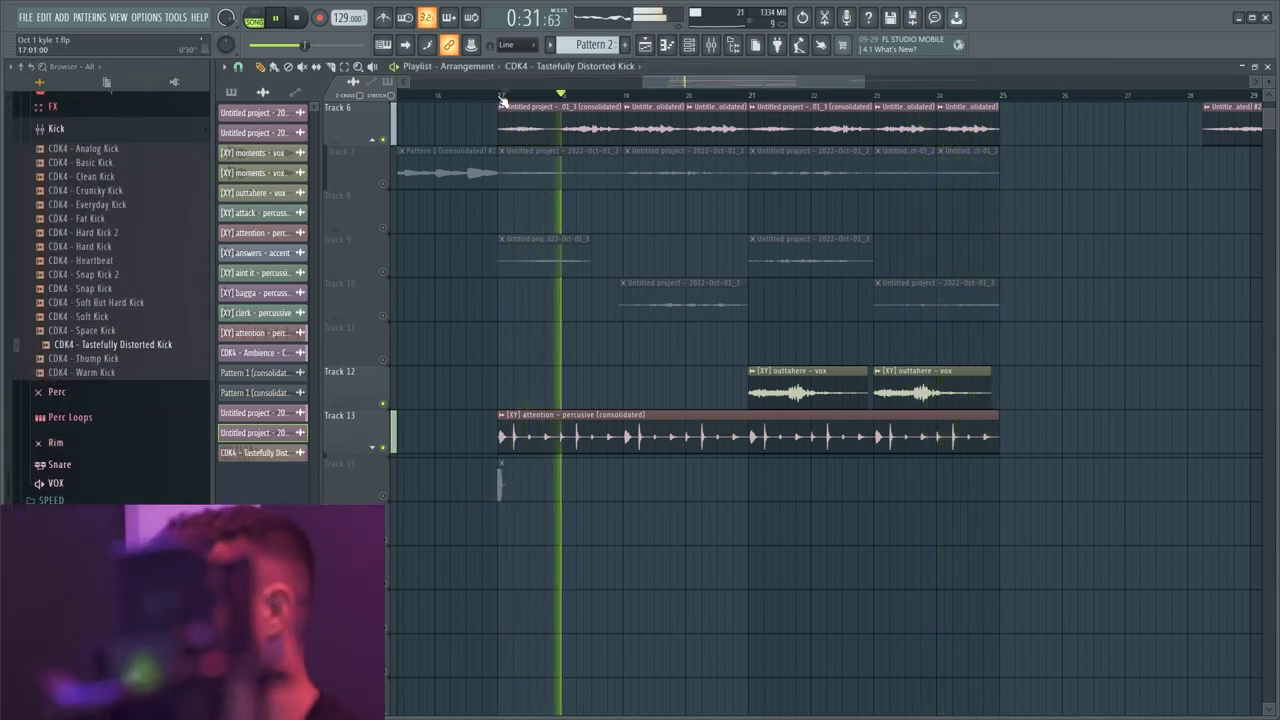
{"action": "left_click_drag", "start_coordinate": [501, 97], "coordinate": [1000, 97]}
{"action": "scroll", "coordinate": [457, 500], "scroll_direction": "up", "scroll_amount": 3}
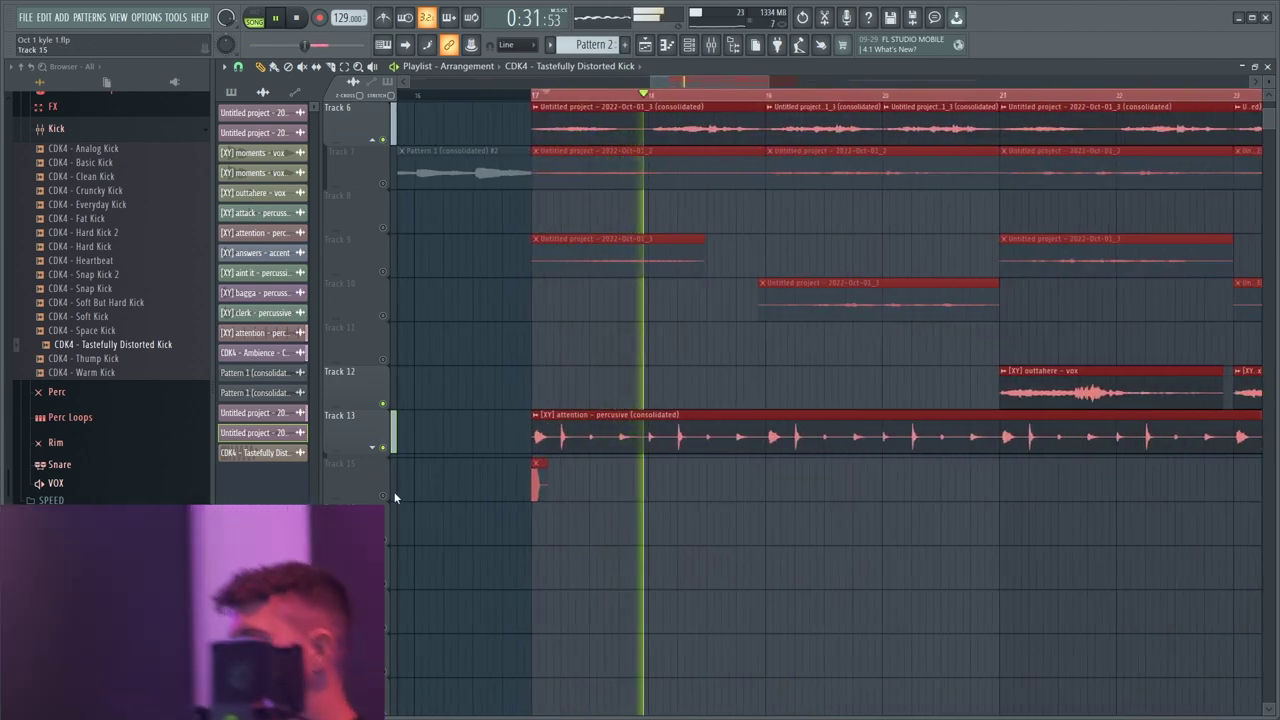
{"action": "scroll", "coordinate": [575, 492], "scroll_direction": "up", "scroll_amount": 1}
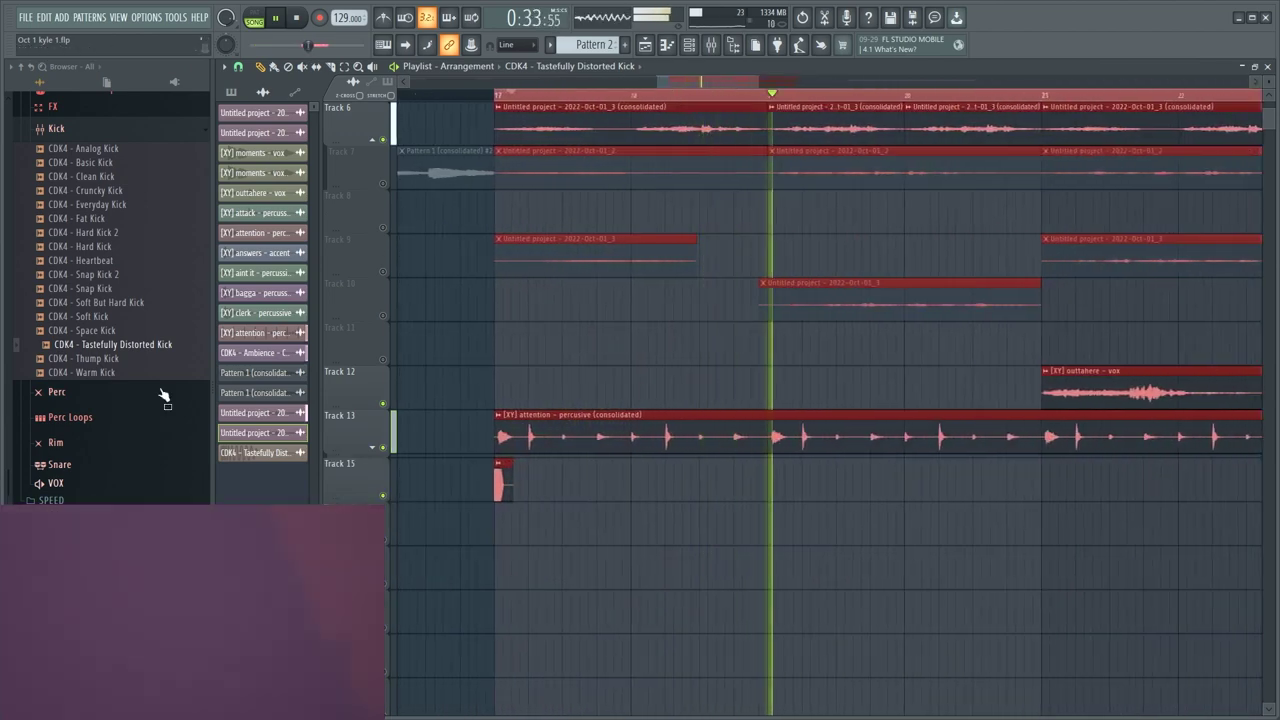
- Find BWB WAV 9 HAT (1) in the DRUMKEYZ - BWB WAV VOL 9 hi-hats and open it in a new channel
{"action": "scroll", "coordinate": [94, 480], "scroll_direction": "down", "scroll_amount": 4}
{"action": "left_click", "coordinate": [85, 428]}
{"action": "scroll", "coordinate": [116, 442], "scroll_direction": "down", "scroll_amount": 10}
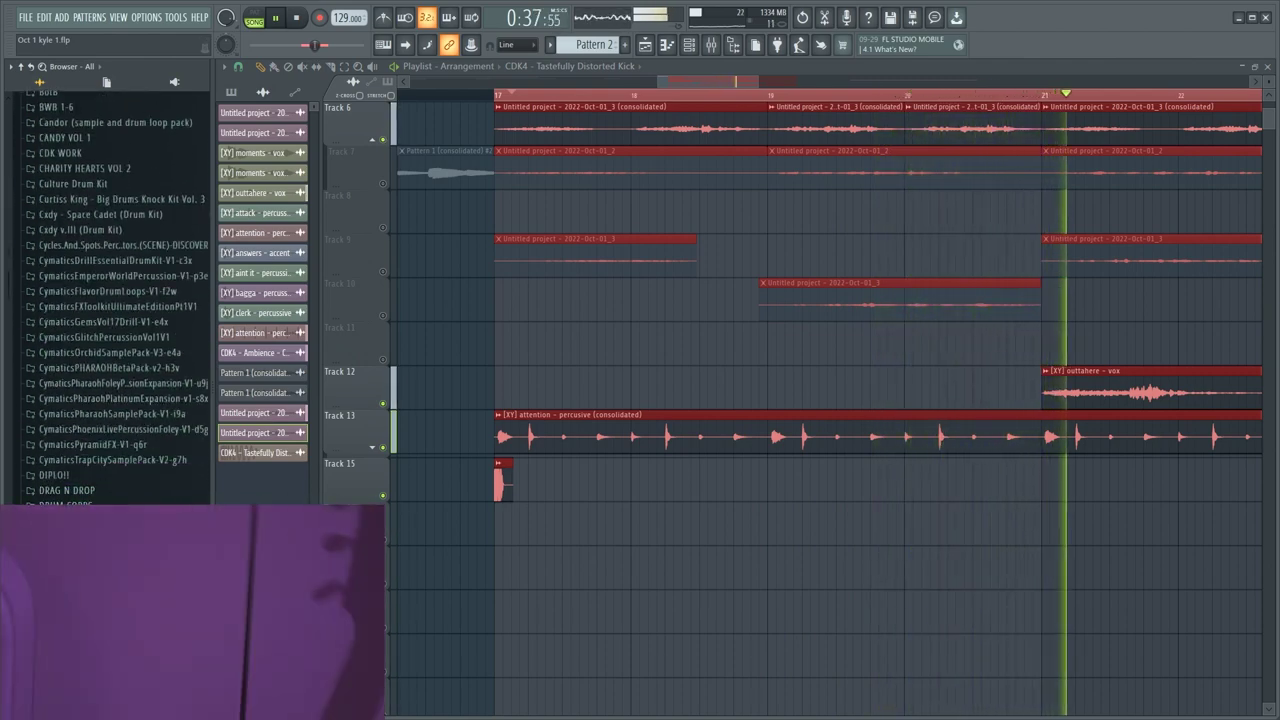
{"action": "scroll", "coordinate": [128, 500], "scroll_direction": "down", "scroll_amount": 2}
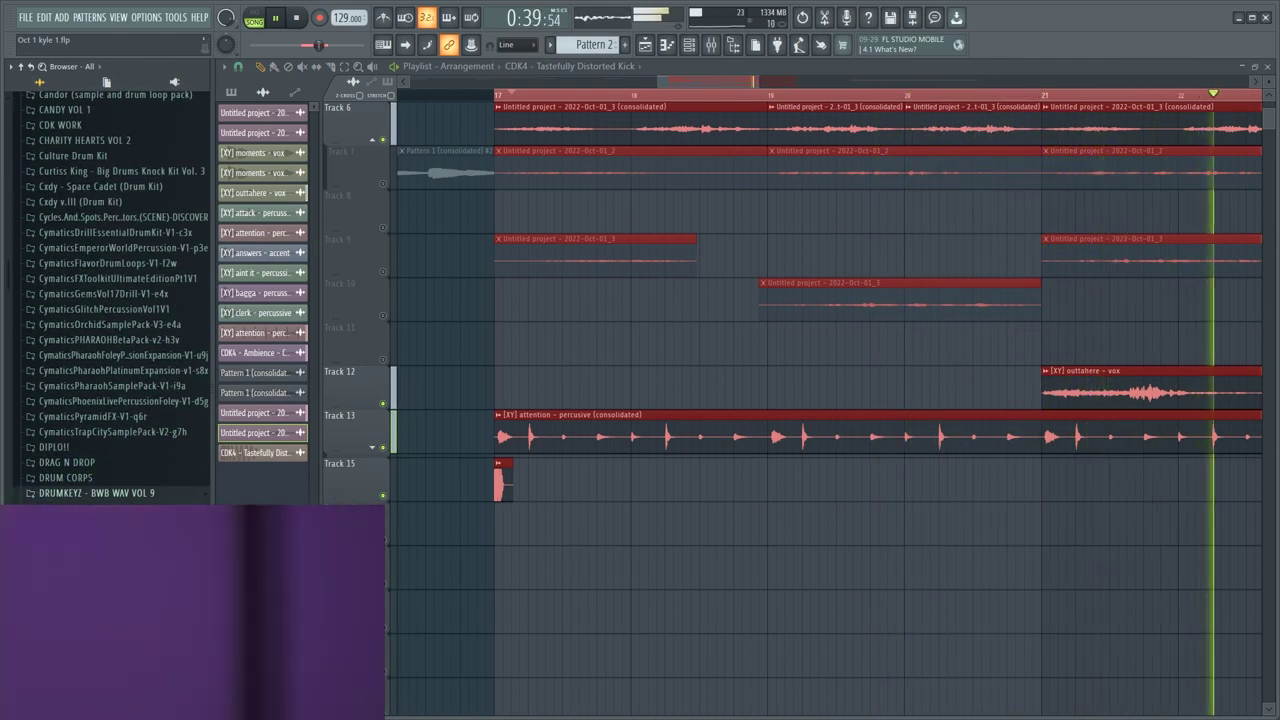
{"action": "left_click", "coordinate": [100, 493]}
{"action": "right_click", "coordinate": [155, 233]}
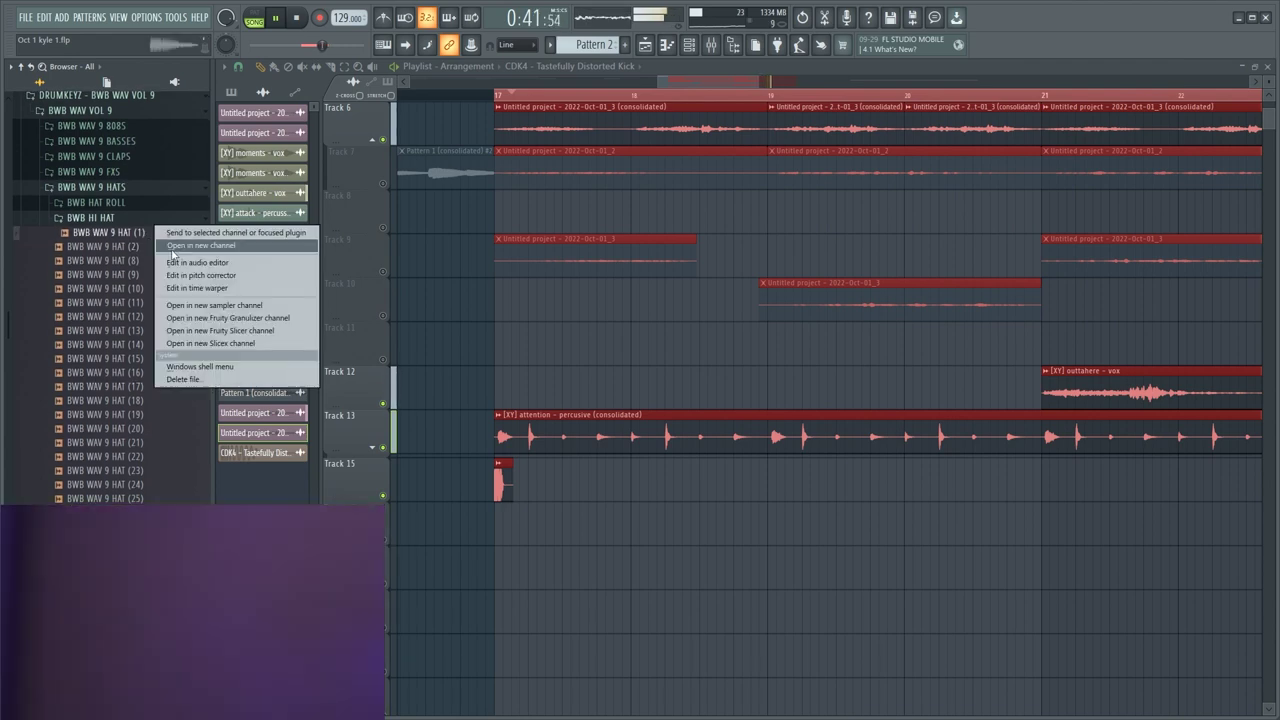
{"action": "left_click", "coordinate": [172, 246]}
- Place BWB WAV 9 PERC (8) from the BWB WAV 9 RIMS folder halfway through bar 17, on the track below the kick
{"action": "left_click", "coordinate": [118, 188]}
{"action": "left_click", "coordinate": [118, 248]}
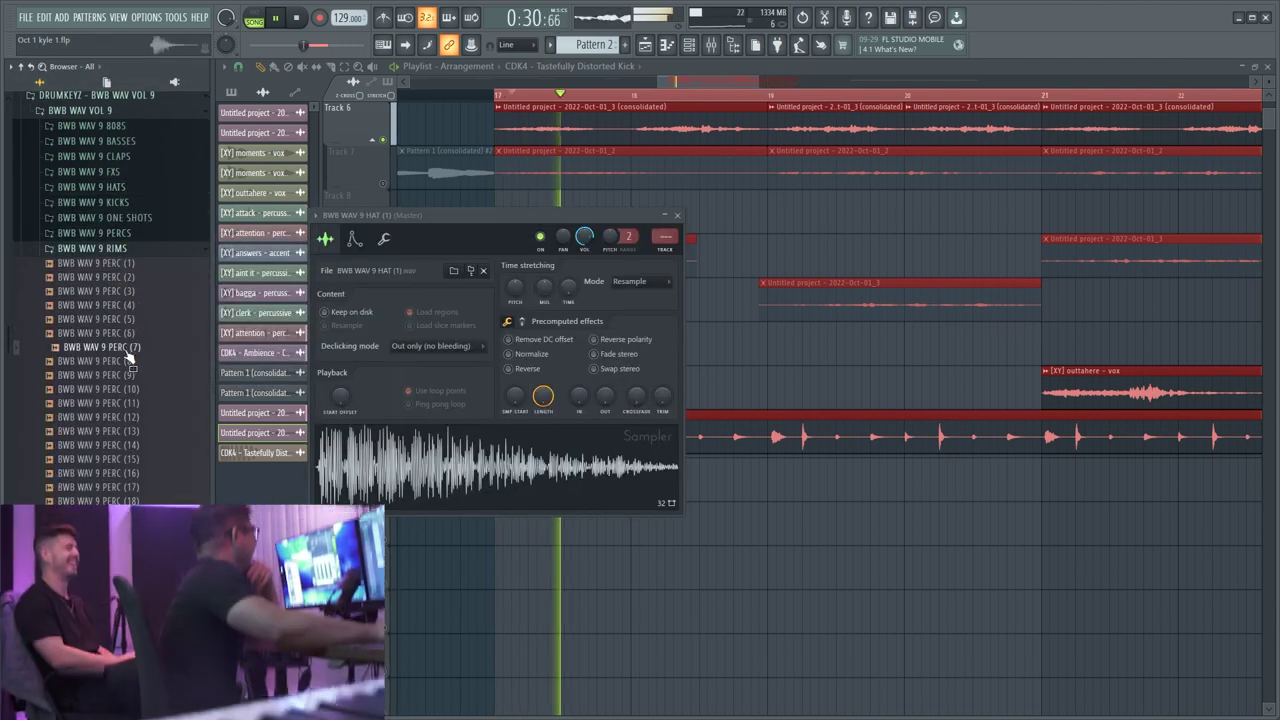
{"action": "left_click_drag", "start_coordinate": [105, 361], "coordinate": [598, 646]}
{"action": "left_click_drag", "start_coordinate": [551, 554], "coordinate": [557, 556]}
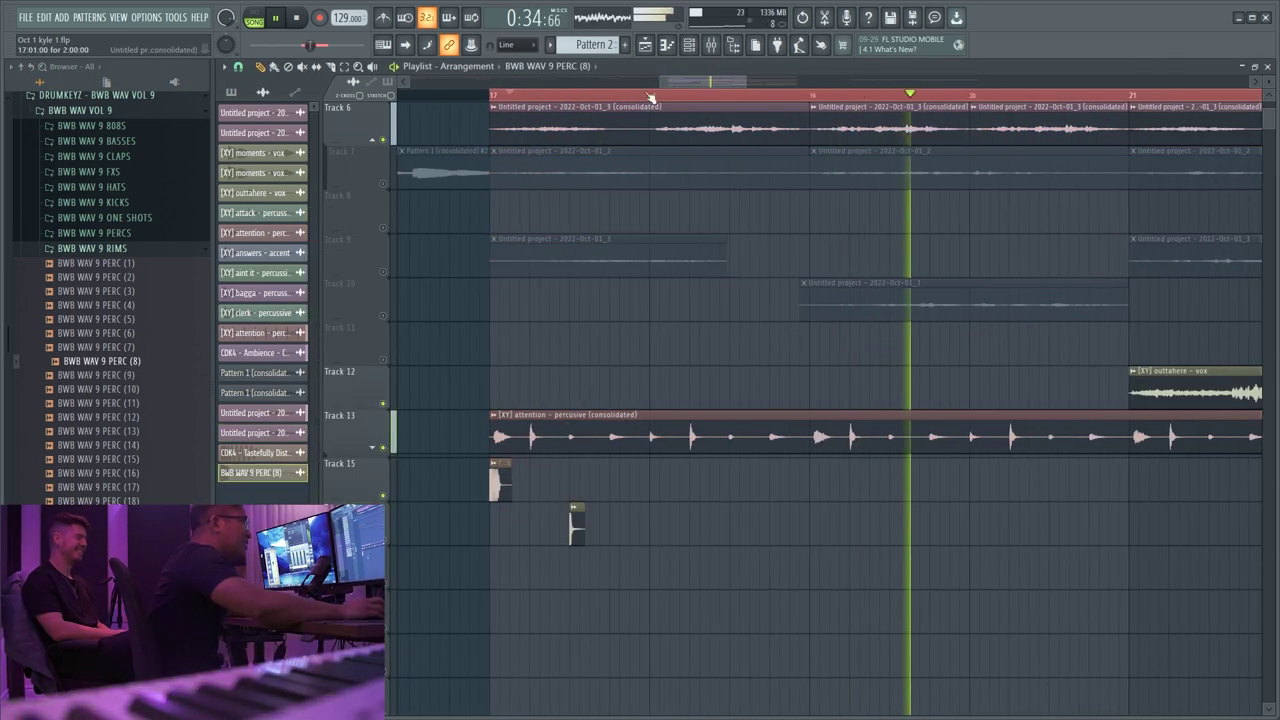
- Show all channels in the channel rack, create Pattern 3, and fill every second step for BWB WAV 9 HAT (1)
{"action": "key", "text": "F6"}
{"action": "left_click", "coordinate": [452, 303]}
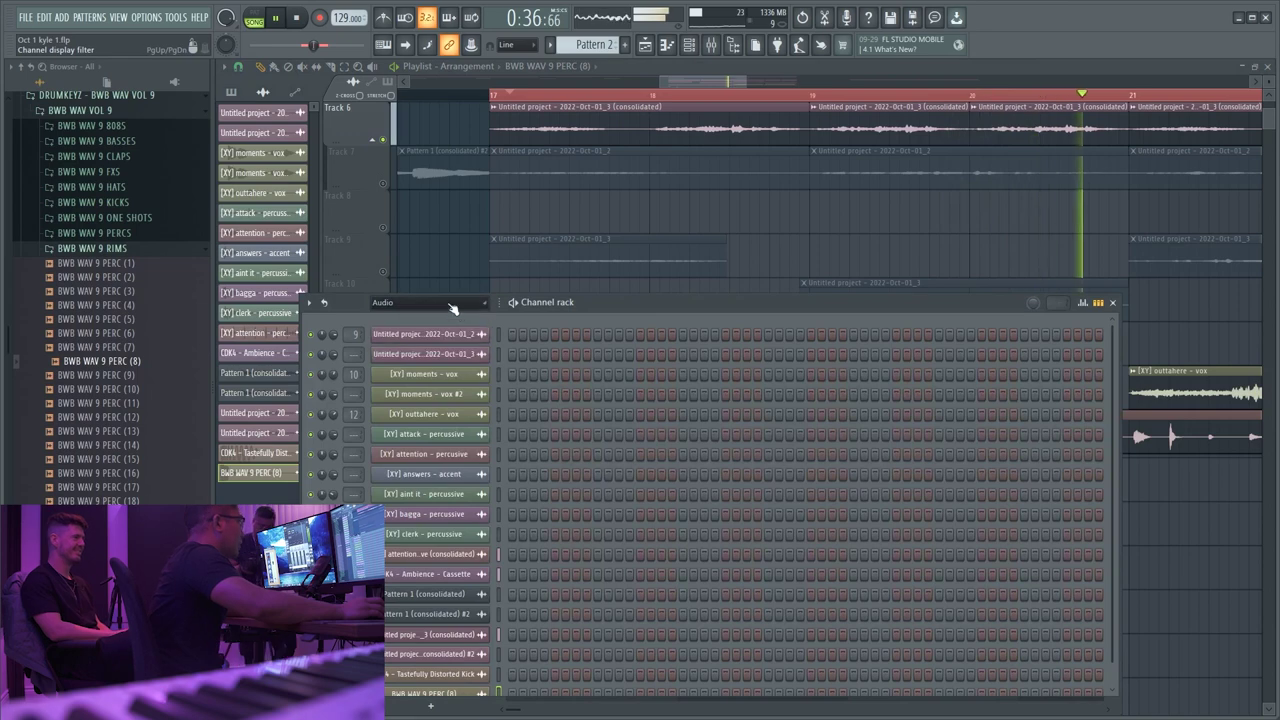
{"action": "left_click", "coordinate": [452, 304]}
{"action": "left_click", "coordinate": [455, 319]}
{"action": "scroll", "coordinate": [490, 430], "scroll_direction": "down", "scroll_amount": 5}
{"action": "key", "text": "F4"}
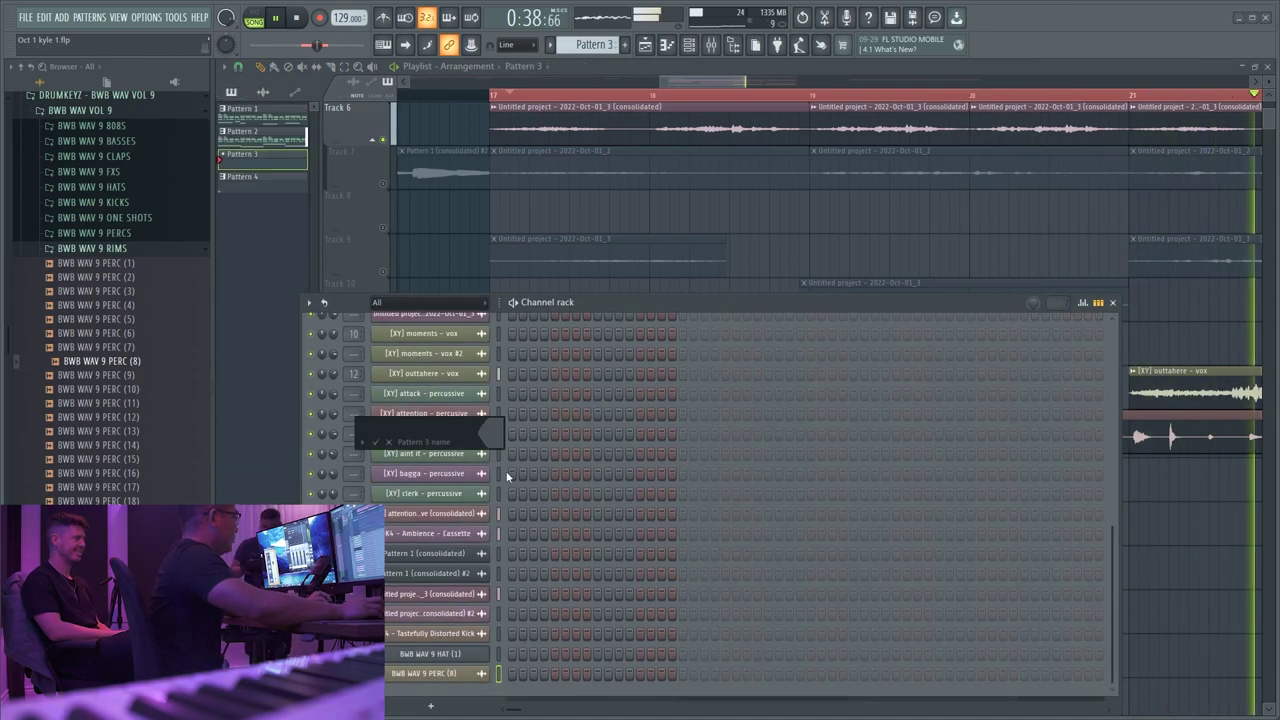
{"action": "right_click", "coordinate": [488, 654]}
{"action": "left_click", "coordinate": [660, 546]}
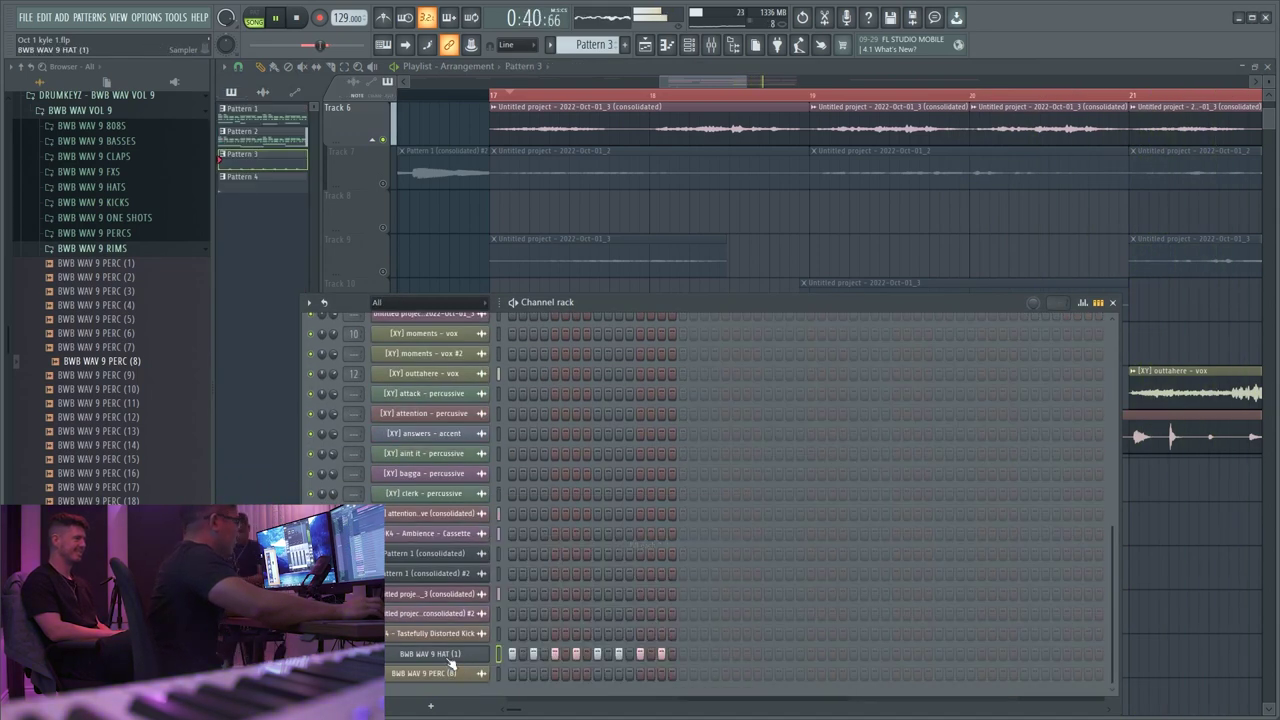
- Place Pattern 3 at bar 17 on the track below the perc clip and unmute that track
{"action": "right_click", "coordinate": [488, 654]}
{"action": "left_click", "coordinate": [548, 506]}
{"action": "key", "text": "F7"}
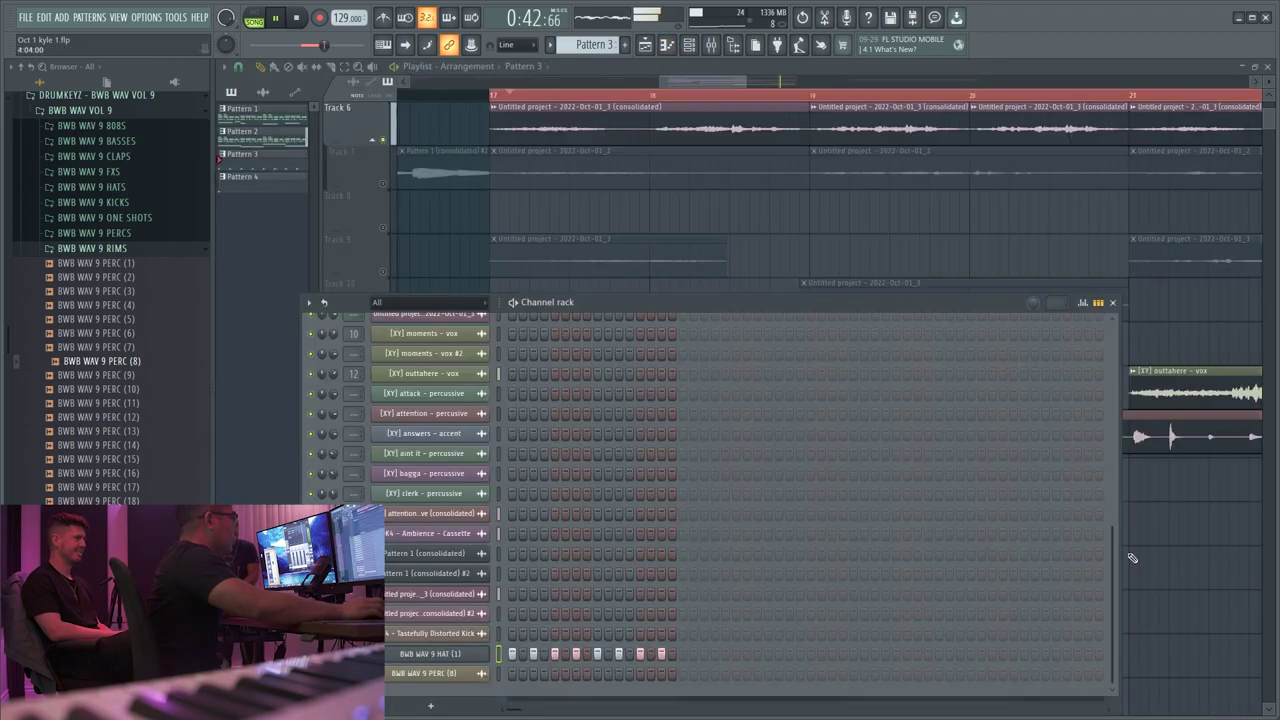
{"action": "key", "text": "F6"}
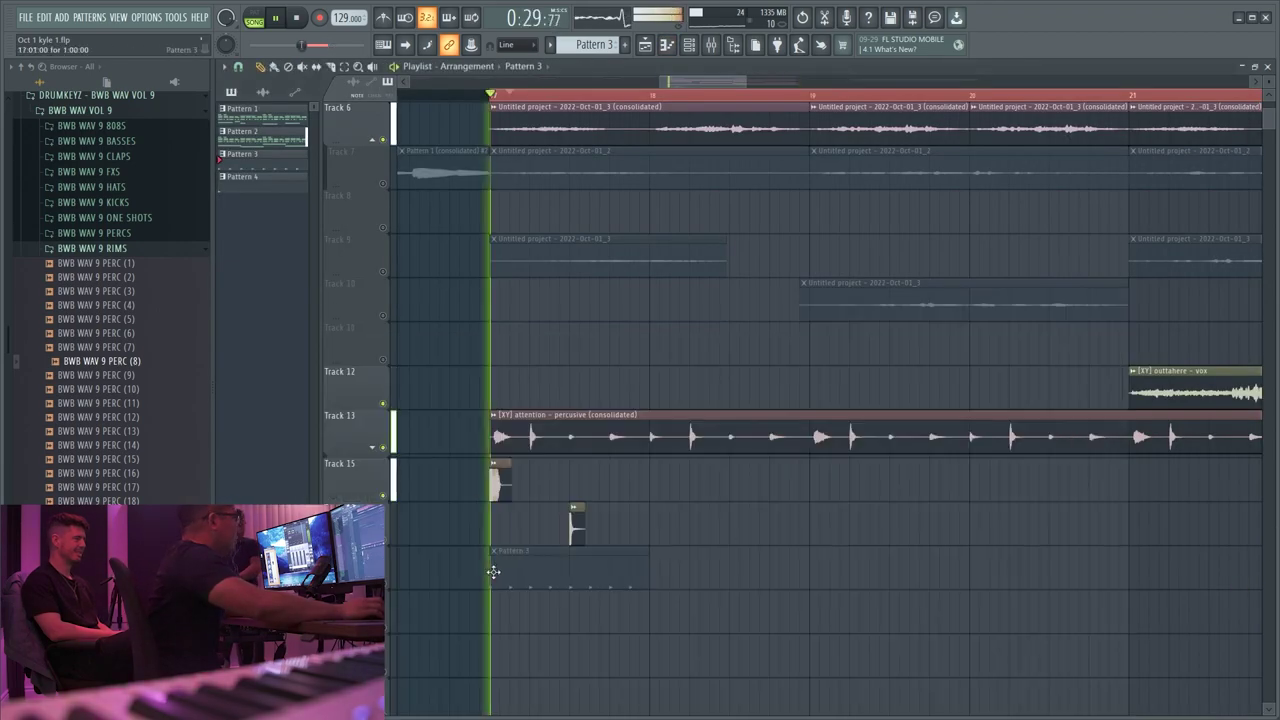
{"action": "left_click", "coordinate": [383, 583]}
- Repeat the hat pattern across bars 17 to 25, merge the repeats into a longer pattern, and remove the surplus clips
{"action": "scroll", "coordinate": [728, 567], "scroll_direction": "down", "scroll_amount": 1}
{"action": "mouse_move", "coordinate": [716, 568]}
{"action": "left_mouse_down"}
{"action": "mouse_move", "coordinate": [551, 583]}
{"action": "mouse_move", "coordinate": [852, 563]}
{"action": "left_mouse_up"}
{"action": "key", "text": "ctrl+g"}
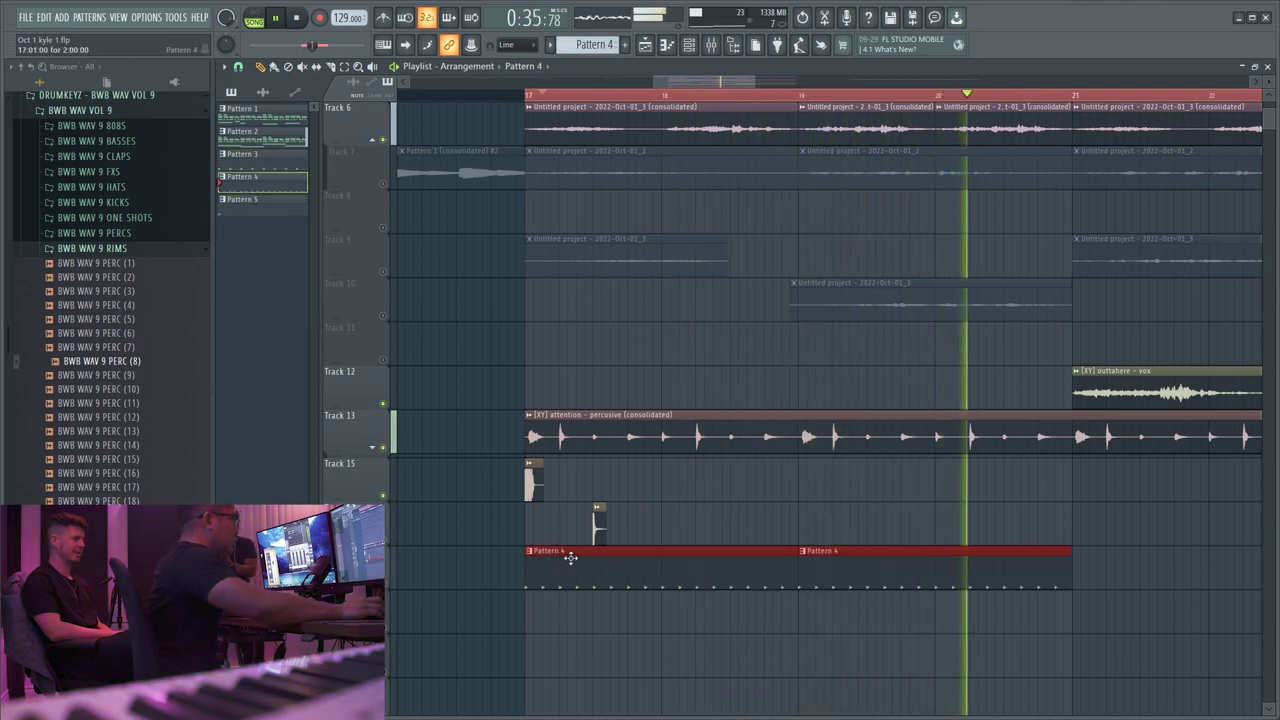
{"action": "scroll", "coordinate": [570, 557], "scroll_direction": "down", "scroll_amount": 3}
{"action": "key", "text": "ctrl+b"}
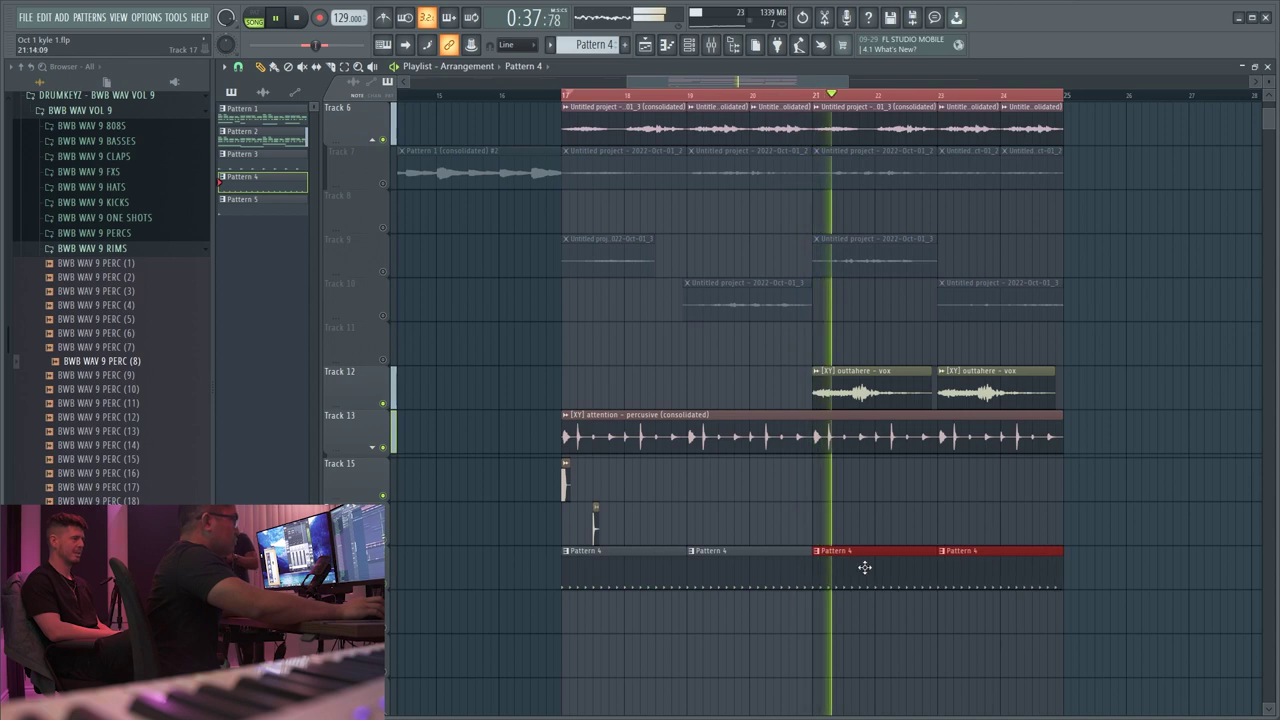
{"action": "key", "text": "ctrl+g"}
{"action": "left_click_drag", "start_coordinate": [710, 564], "coordinate": [921, 576]}
{"action": "right_click", "coordinate": [863, 558]}
{"action": "right_click", "coordinate": [958, 564]}
- Open the merged hat pattern in the piano roll and transpose all its C5 notes up to G5
{"action": "double_click", "coordinate": [849, 570]}
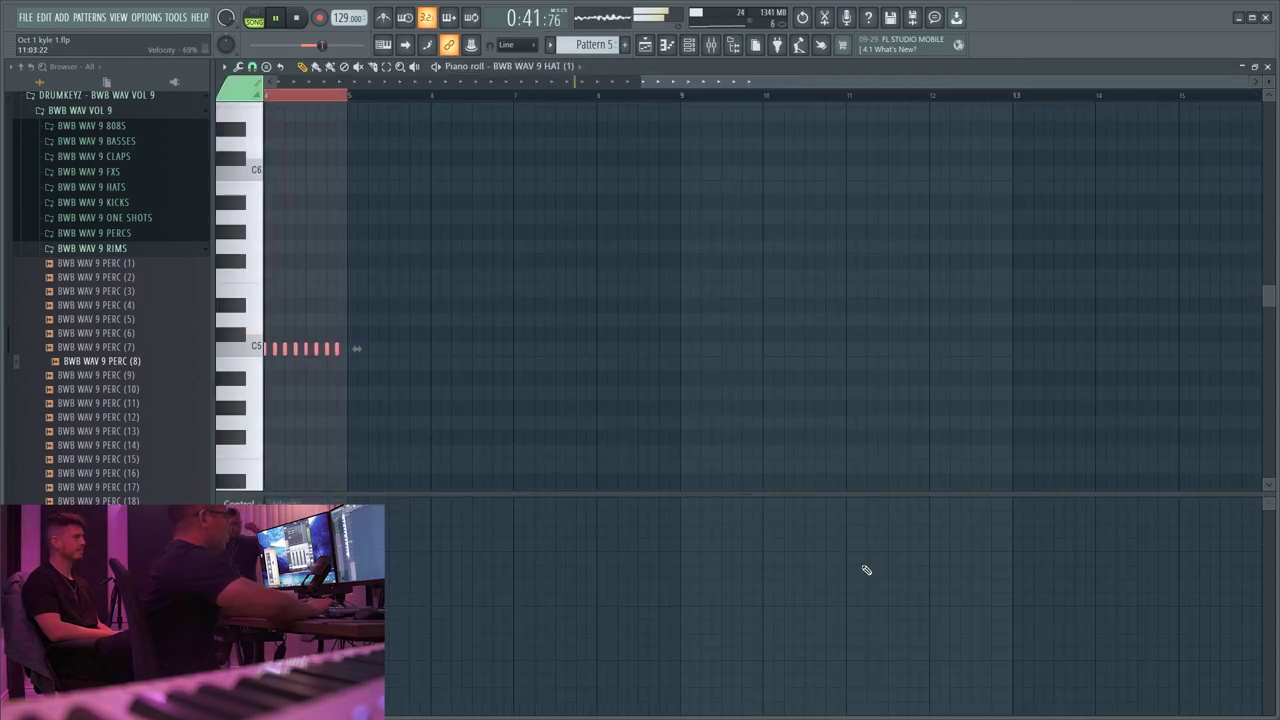
{"action": "key", "text": "shift+Up"}
{"action": "key", "text": "shift+Up"}
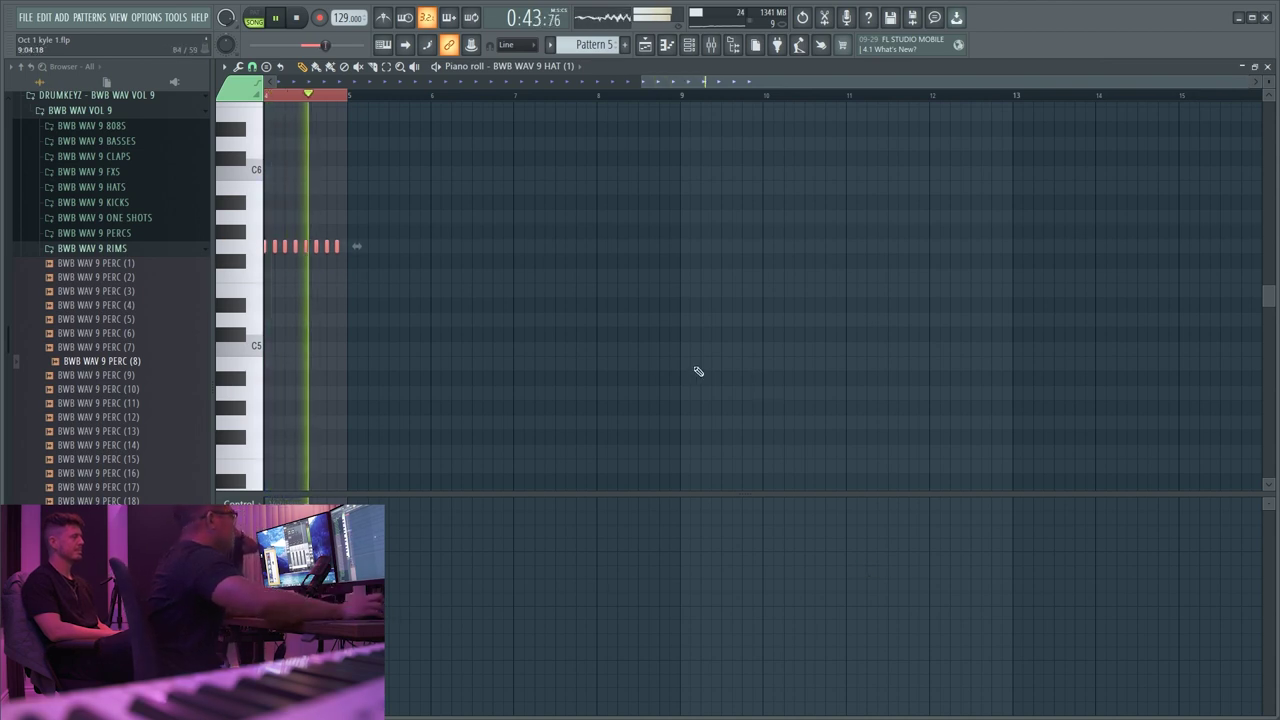
{"action": "left_click_drag", "start_coordinate": [678, 81], "coordinate": [548, 103]}
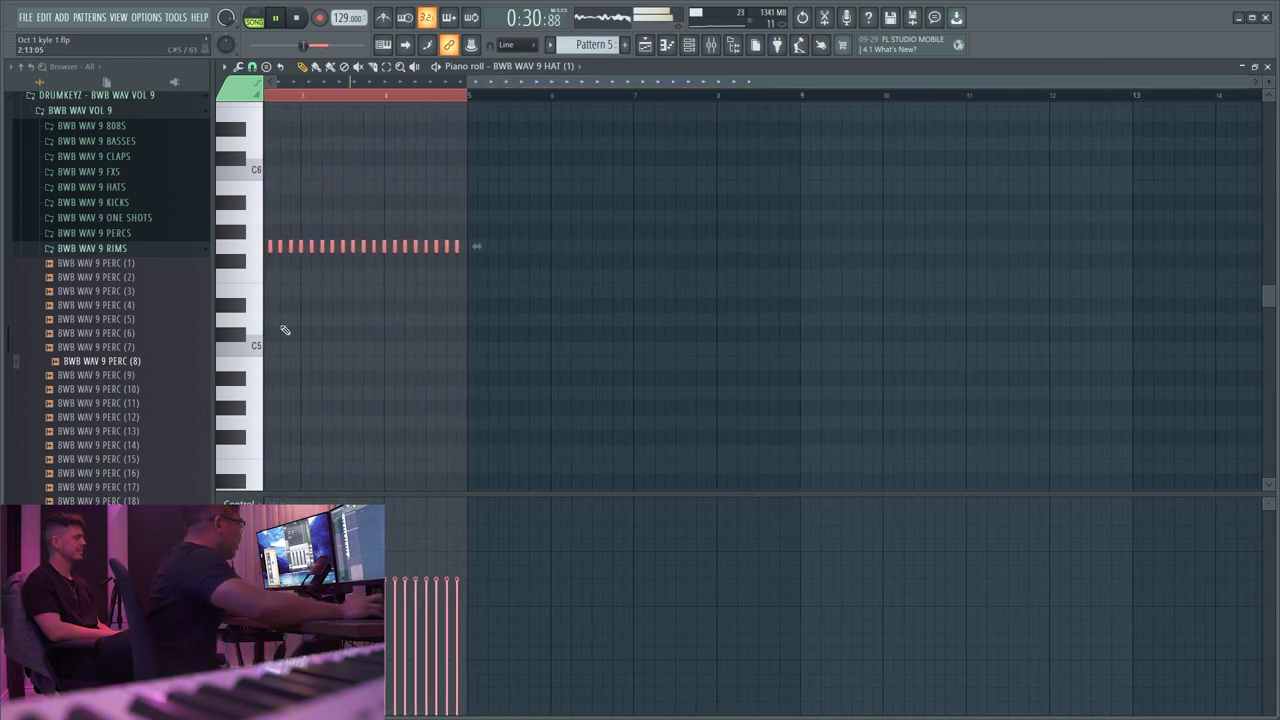
- Set the piano roll snap to 1/6 beat and add two G5 hat notes between steps 5 and 7 of bar 2
{"action": "scroll", "coordinate": [270, 312], "scroll_direction": "up", "scroll_amount": 5}
{"action": "left_click", "coordinate": [252, 66]}
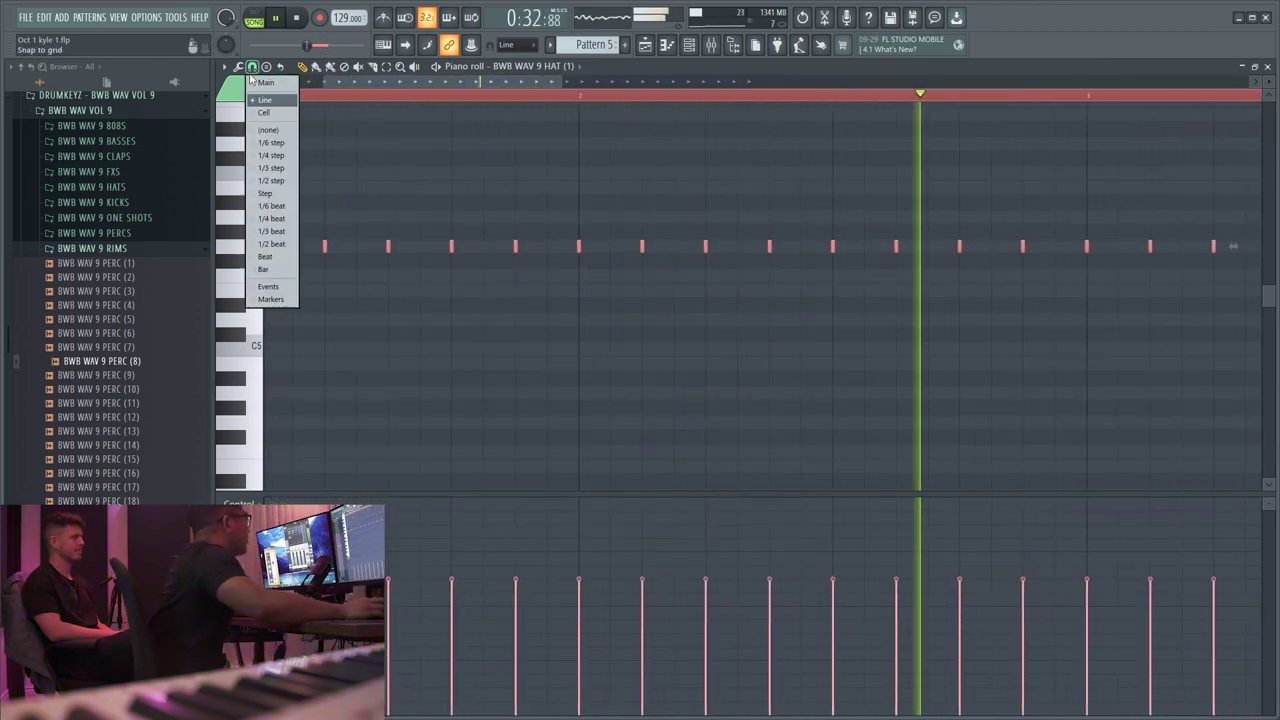
{"action": "left_click", "coordinate": [273, 205]}
{"action": "scroll", "coordinate": [724, 322], "scroll_direction": "up", "scroll_amount": 1}
{"action": "scroll", "coordinate": [724, 322], "scroll_direction": "up", "scroll_amount": 1}
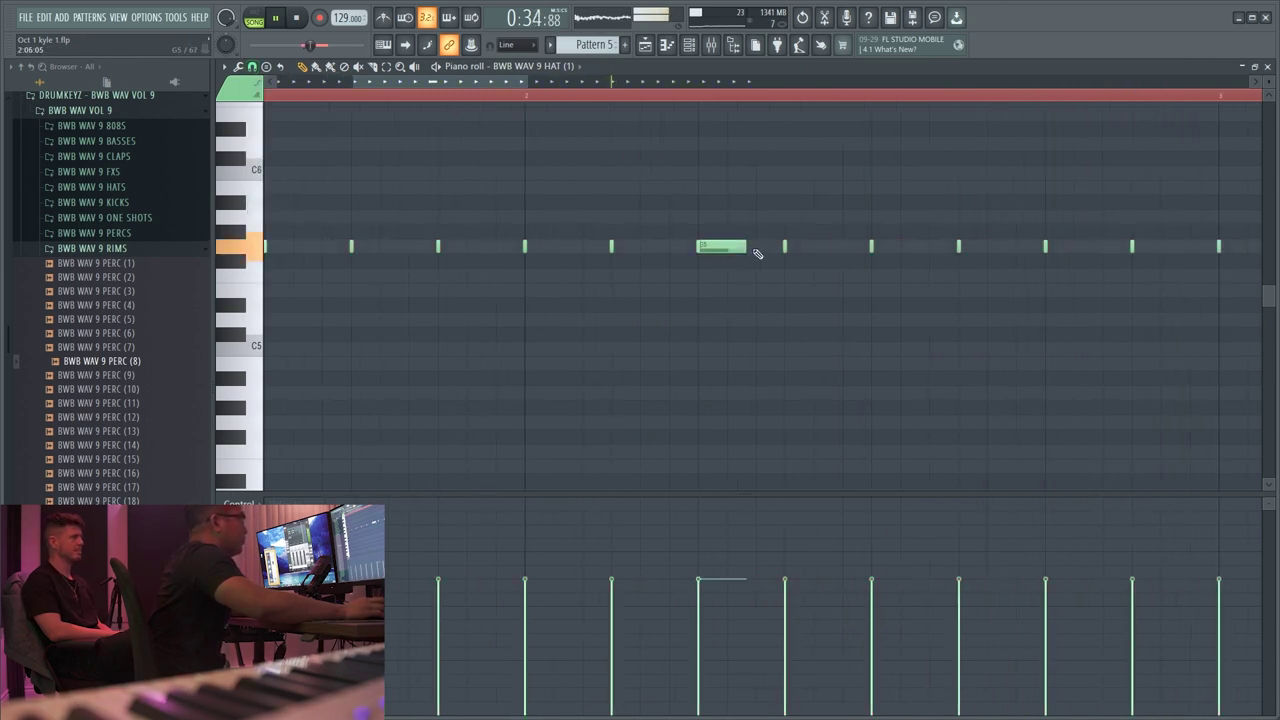
{"action": "scroll", "coordinate": [720, 246], "scroll_direction": "down", "scroll_amount": 3}
{"action": "right_click", "coordinate": [722, 247]}
{"action": "scroll", "coordinate": [732, 256], "scroll_direction": "up", "scroll_amount": 4}
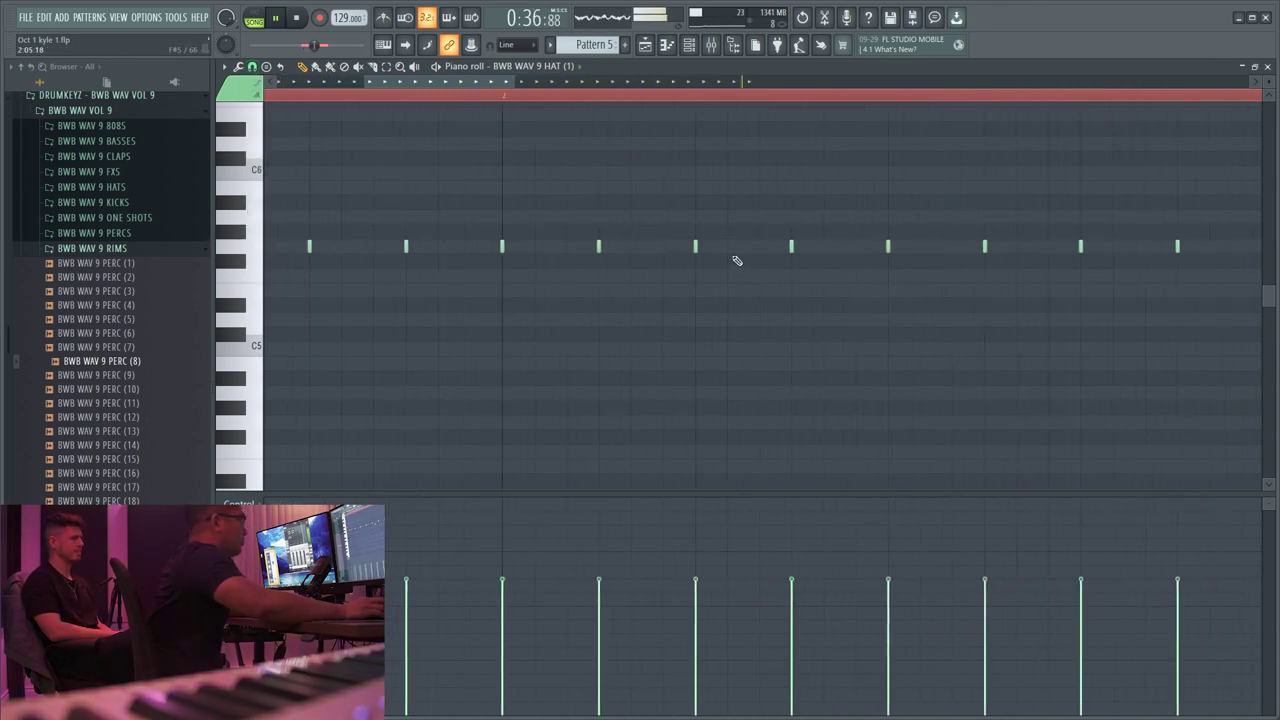
{"action": "left_click", "coordinate": [752, 246]}
{"action": "left_click", "coordinate": [766, 246]}
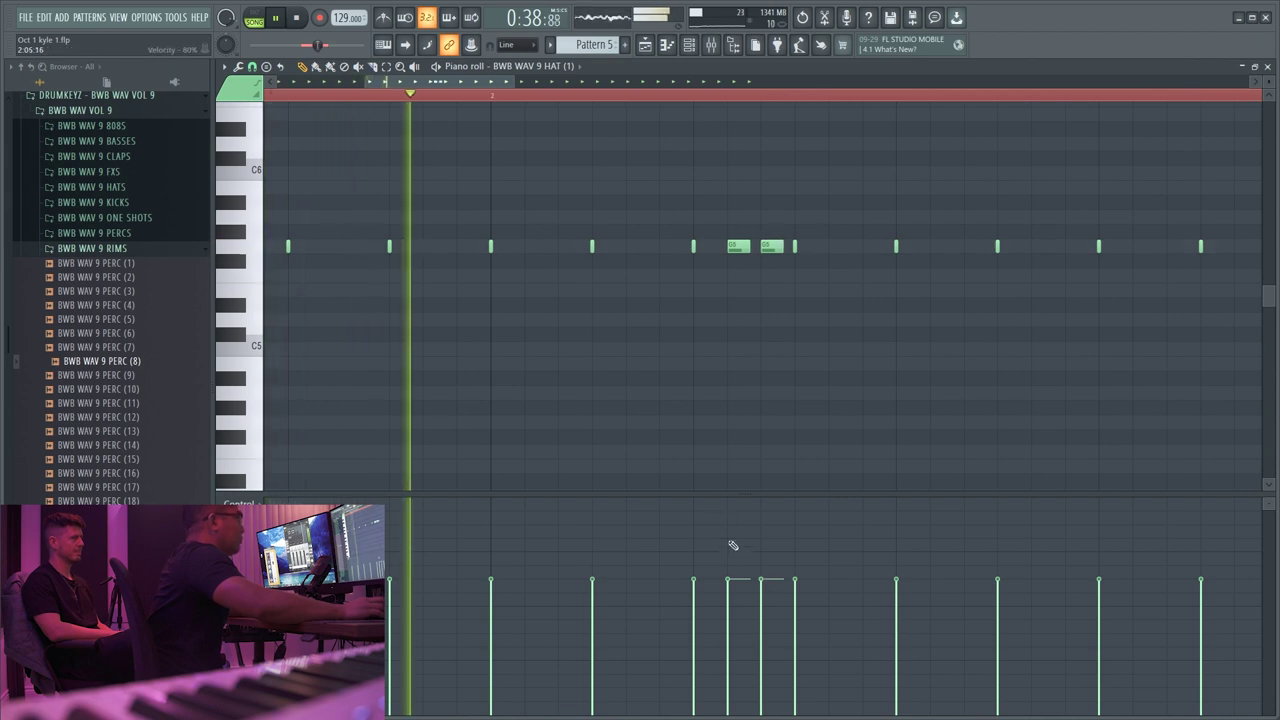
- Select the two extra G5 hat notes in bar 2, lower their velocities with the second quieter than the first, and close the piano roll
{"action": "scroll", "coordinate": [606, 217], "scroll_direction": "down", "scroll_amount": 3}
{"action": "scroll", "coordinate": [640, 347], "scroll_direction": "up", "scroll_amount": 2}
{"action": "left_click_drag", "start_coordinate": [642, 272], "coordinate": [603, 217]}
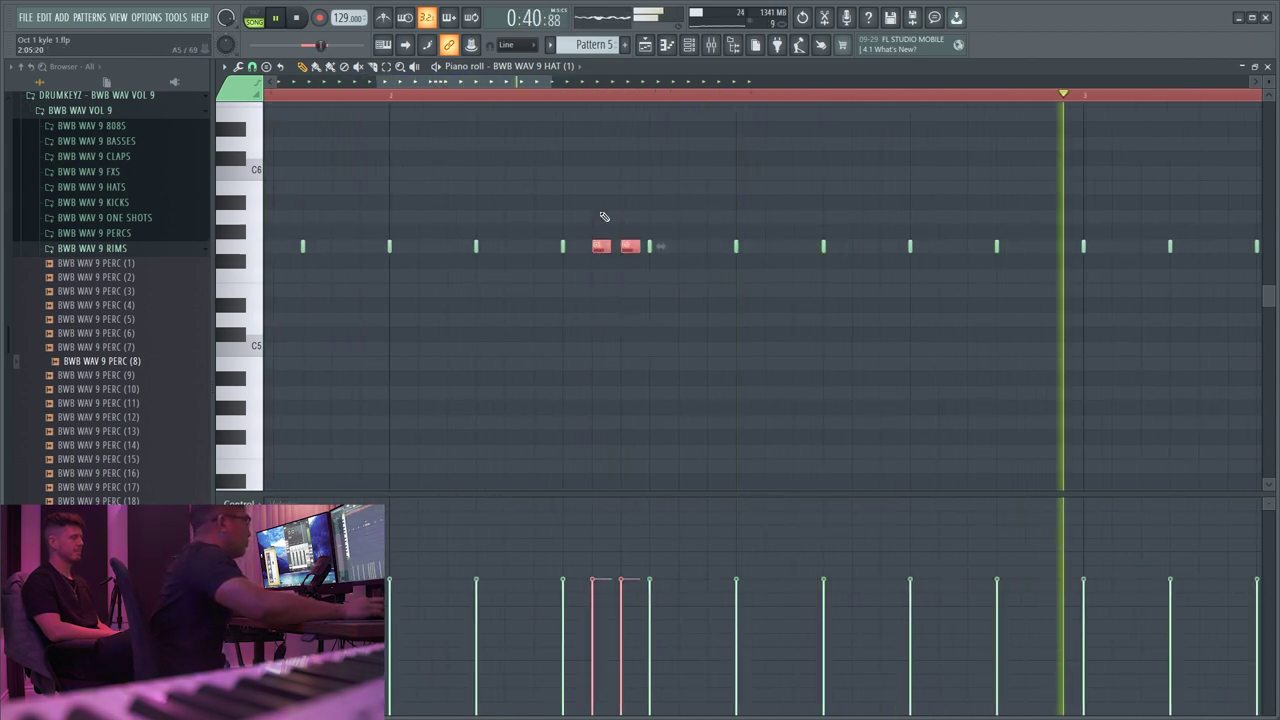
{"action": "scroll", "coordinate": [620, 236], "scroll_direction": "down", "scroll_amount": 4}
{"action": "scroll", "coordinate": [603, 294], "scroll_direction": "down", "scroll_amount": 3}
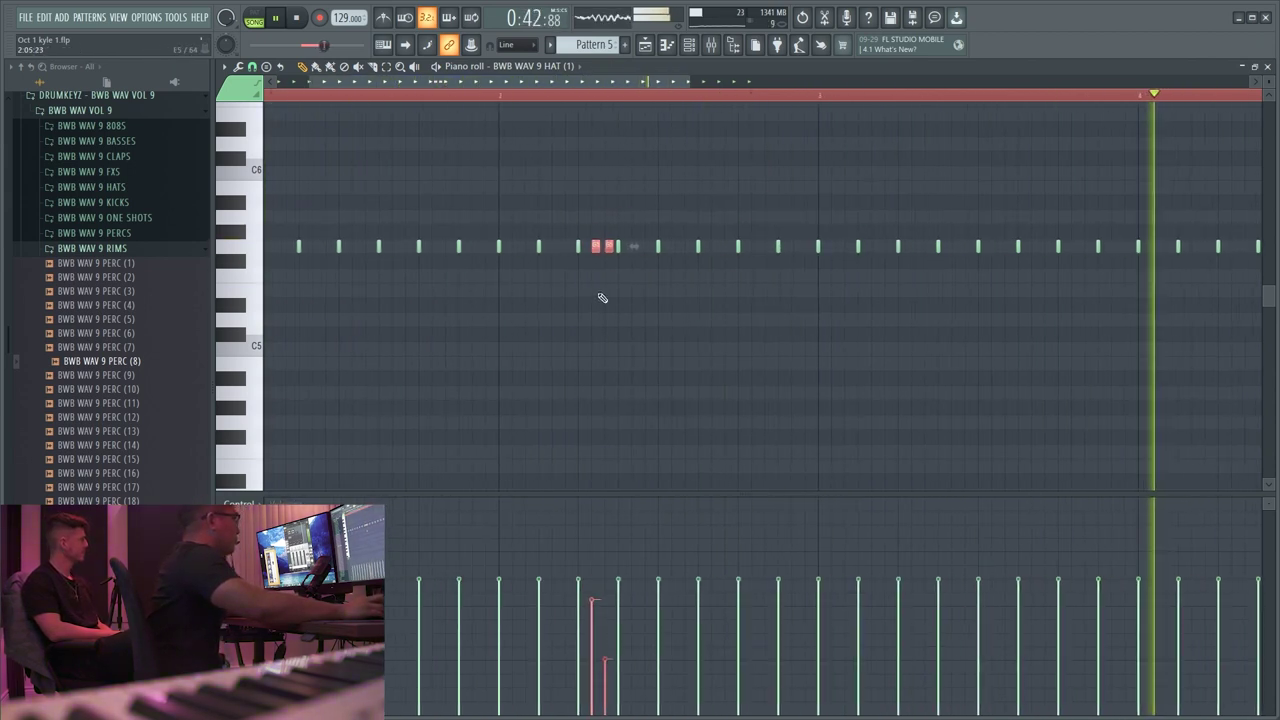
{"action": "key", "text": "Escape"}
{"action": "key", "text": "Escape"}
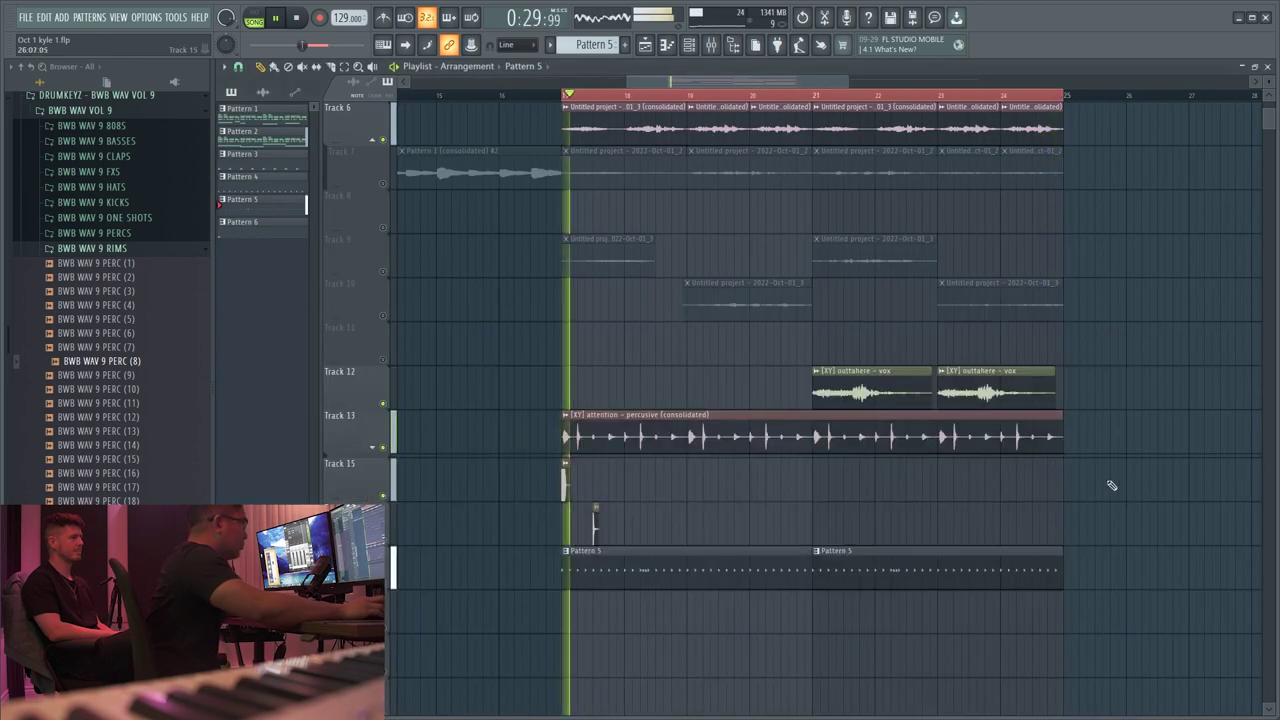
- Add BWB WAV 9 PERC (8) hits on the perc track to form a five-hit pattern over bars 17 to 21, repeated through bar 25
{"action": "scroll", "coordinate": [606, 355], "scroll_direction": "up", "scroll_amount": 3}
{"action": "left_click", "coordinate": [689, 44]}
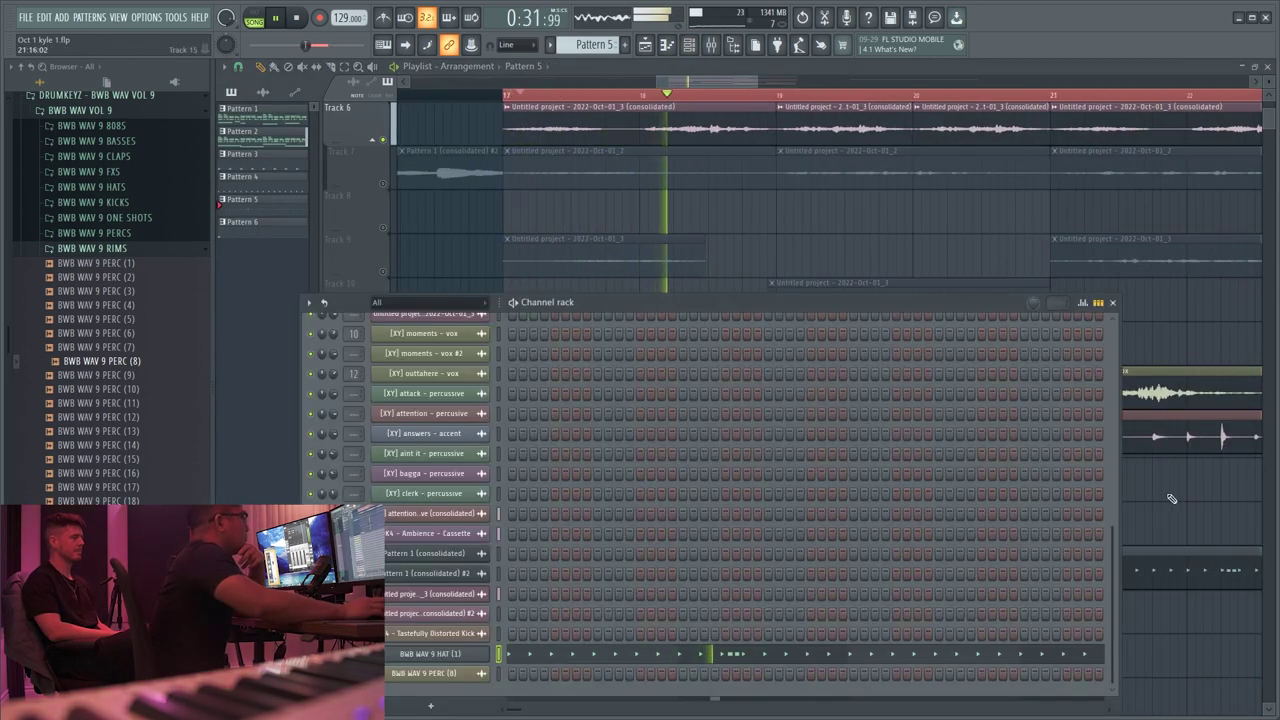
{"action": "key", "text": "F6"}
{"action": "left_click", "coordinate": [571, 514]}
{"action": "left_click", "coordinate": [713, 520]}
{"action": "left_click", "coordinate": [855, 517]}
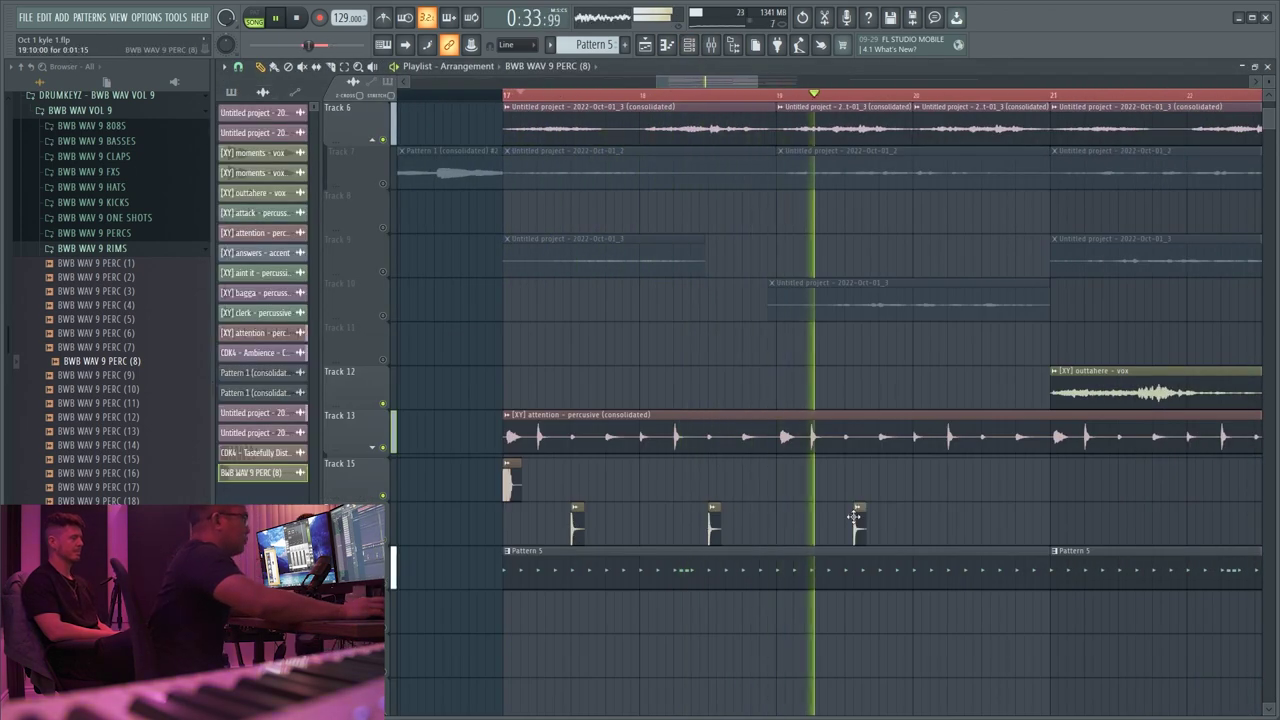
{"action": "scroll", "coordinate": [960, 527], "scroll_direction": "up", "scroll_amount": 1}
{"action": "left_click", "coordinate": [926, 519]}
{"action": "left_click", "coordinate": [985, 519]}
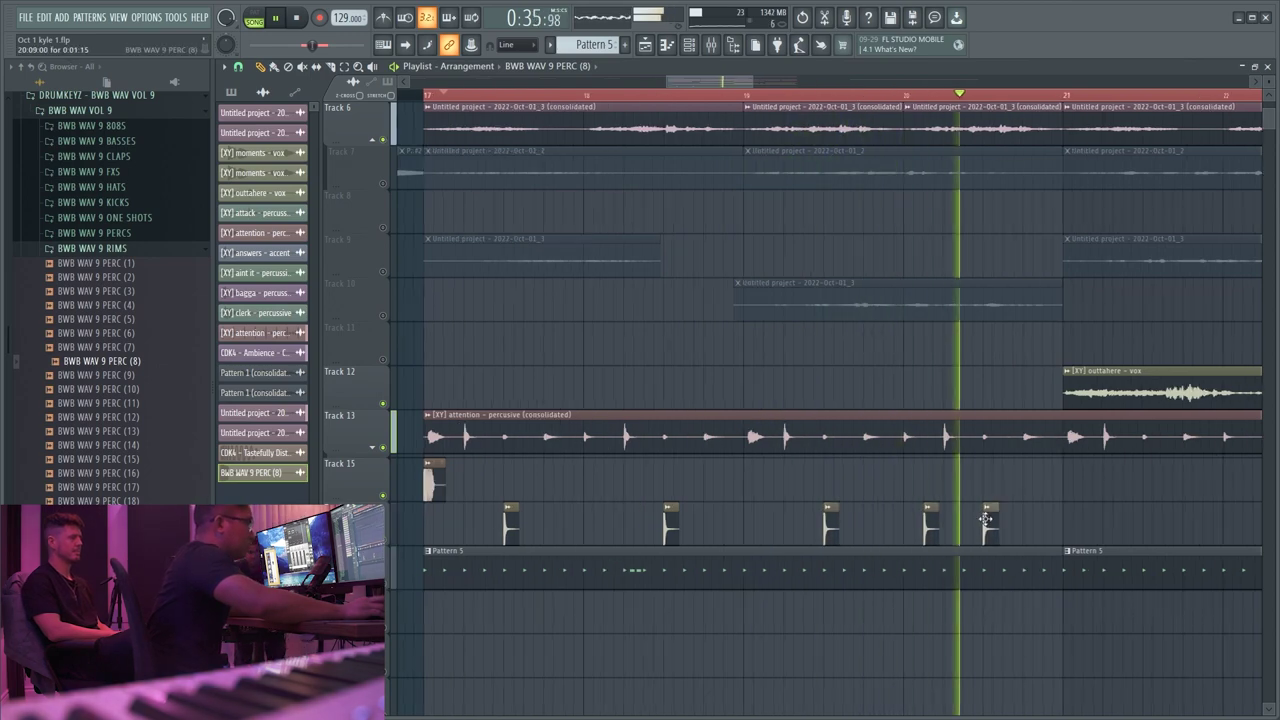
{"action": "left_click_drag", "start_coordinate": [1058, 517], "coordinate": [1151, 512]}
- Add four Tastefully Distorted Kick hits on Track 15 at bar 18 step 5, bar 19 steps 1 and 7, and bar 20 step 5
{"action": "left_click", "coordinate": [432, 481]}
{"action": "scroll", "coordinate": [546, 478], "scroll_direction": "down", "scroll_amount": 1}
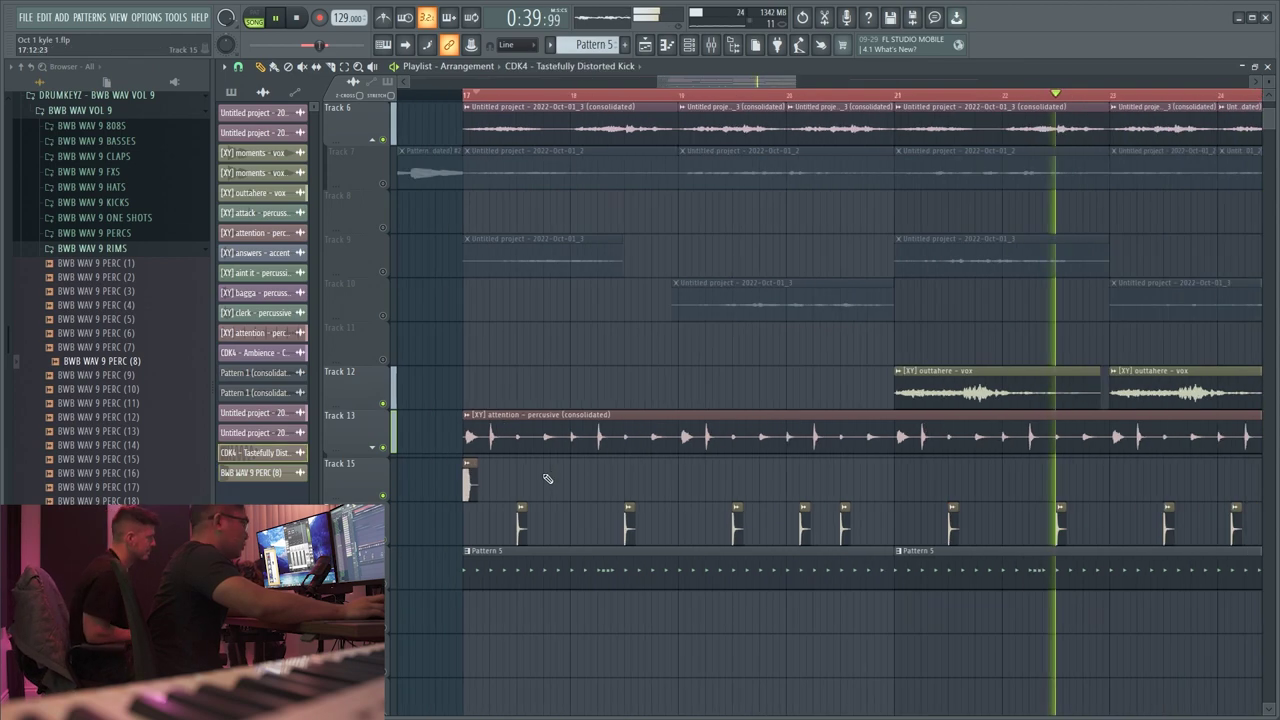
{"action": "scroll", "coordinate": [548, 479], "scroll_direction": "down", "scroll_amount": 2}
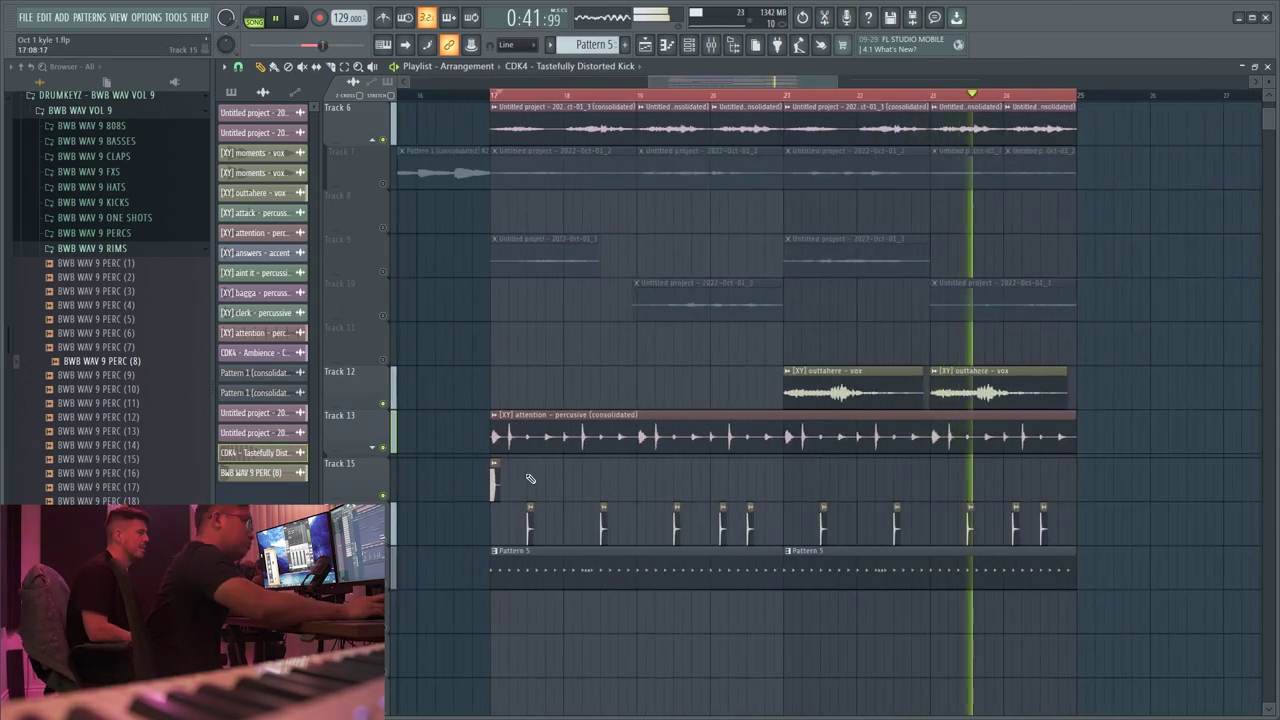
{"action": "scroll", "coordinate": [514, 473], "scroll_direction": "up", "scroll_amount": 2}
{"action": "scroll", "coordinate": [516, 488], "scroll_direction": "up", "scroll_amount": 3}
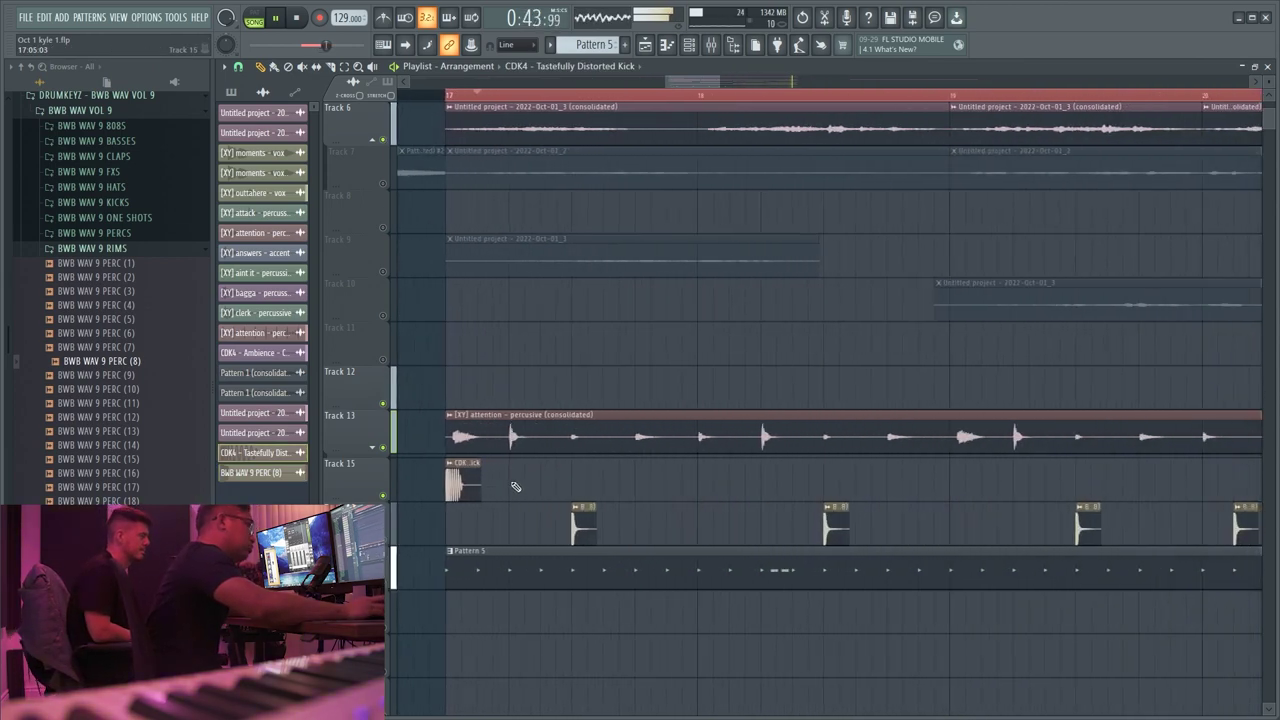
{"action": "scroll", "coordinate": [660, 493], "scroll_direction": "up", "scroll_amount": 2}
{"action": "scroll", "coordinate": [705, 497], "scroll_direction": "down", "scroll_amount": 1}
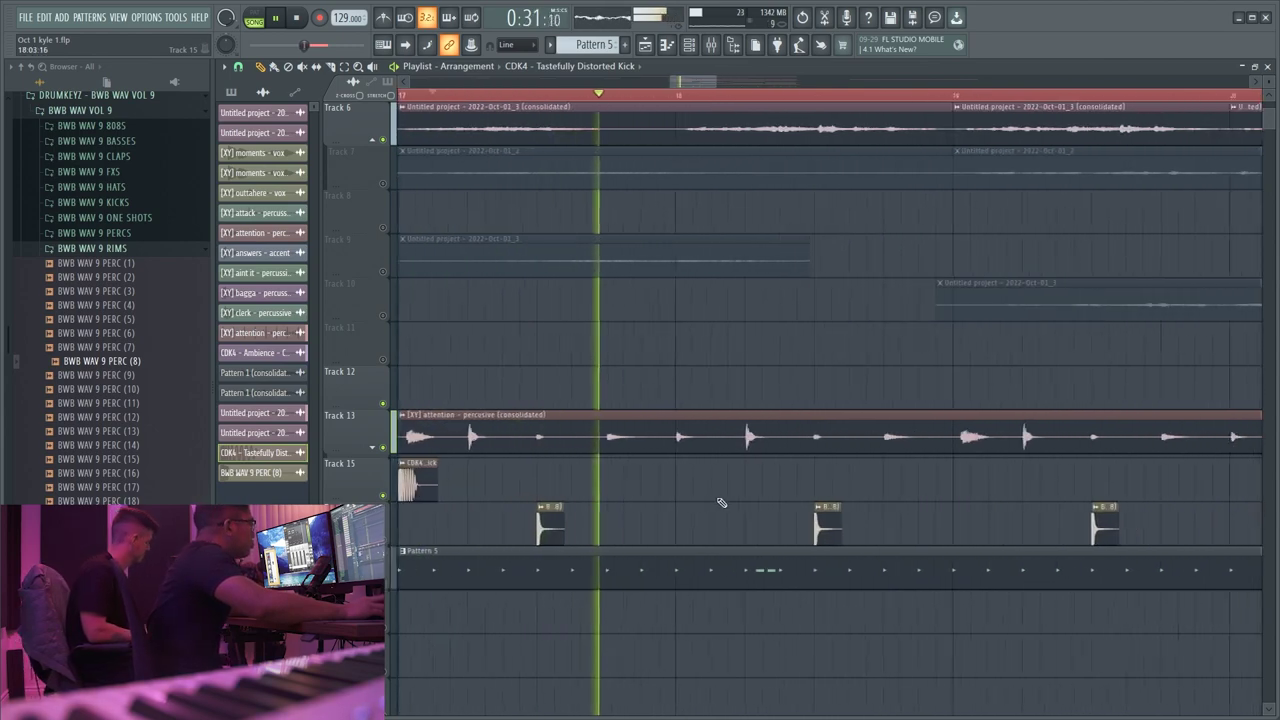
{"action": "scroll", "coordinate": [760, 505], "scroll_direction": "down", "scroll_amount": 1}
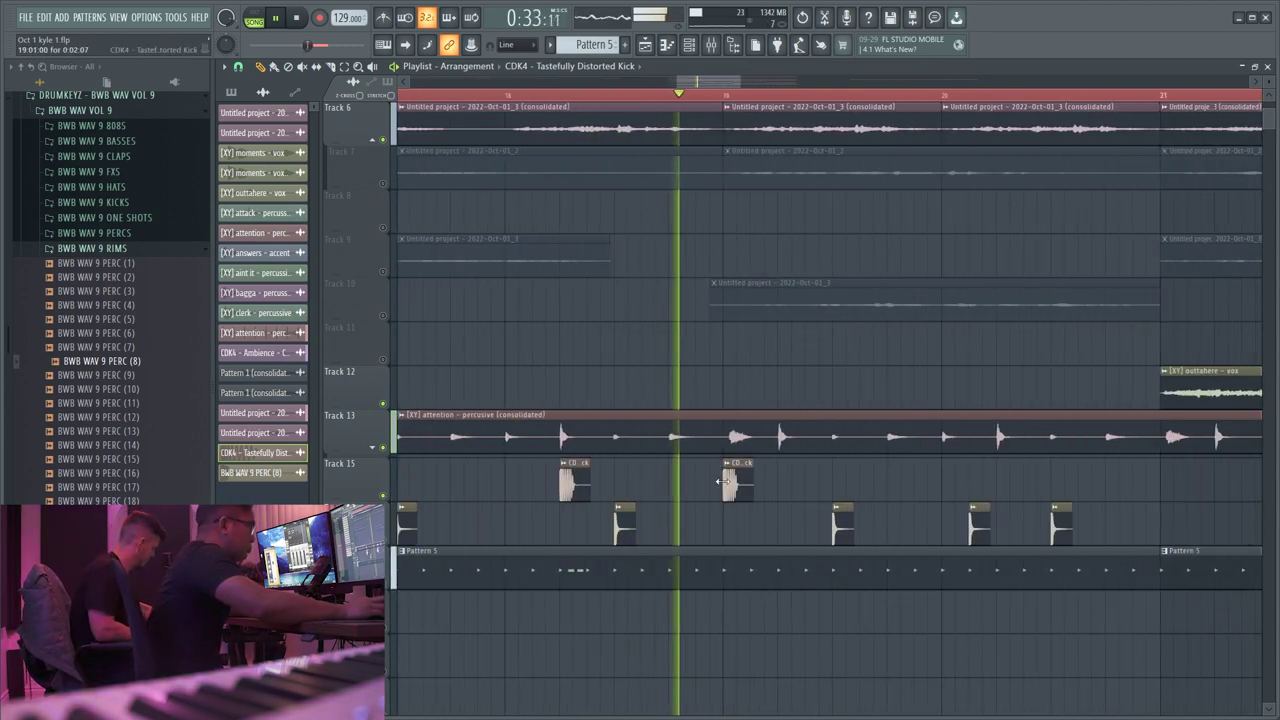
{"action": "scroll", "coordinate": [865, 490], "scroll_direction": "down", "scroll_amount": 3}
{"action": "scroll", "coordinate": [850, 486], "scroll_direction": "up", "scroll_amount": 1}
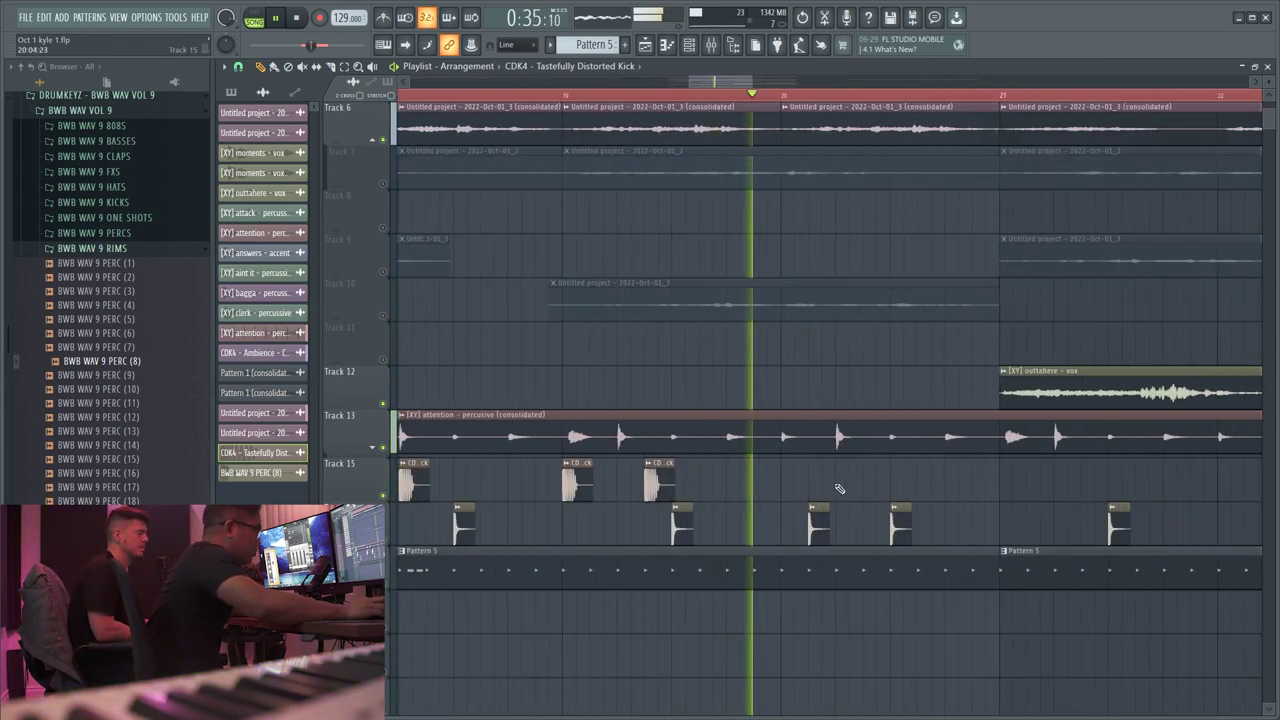
{"action": "left_click", "coordinate": [840, 488]}
- Copy the five kick clips from bars 17 to 21 on Track 15 so the pattern repeats from bar 21
{"action": "scroll", "coordinate": [915, 489], "scroll_direction": "down", "scroll_amount": 2}
{"action": "left_click_drag", "start_coordinate": [904, 488], "coordinate": [600, 490]}
{"action": "left_click_drag", "start_coordinate": [826, 491], "coordinate": [549, 491]}
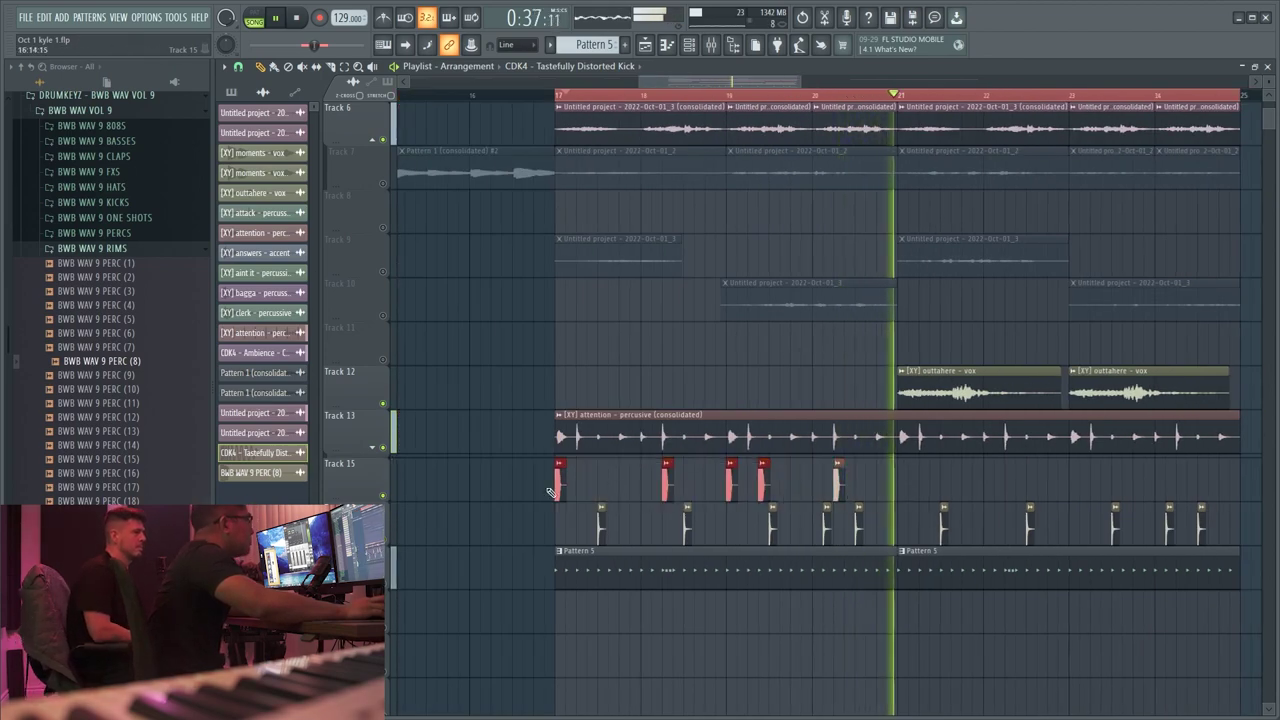
{"action": "mouse_move", "coordinate": [905, 490]}
{"action": "left_mouse_down"}
{"action": "mouse_move", "coordinate": [542, 491]}
{"action": "mouse_move", "coordinate": [895, 477]}
{"action": "left_mouse_up"}
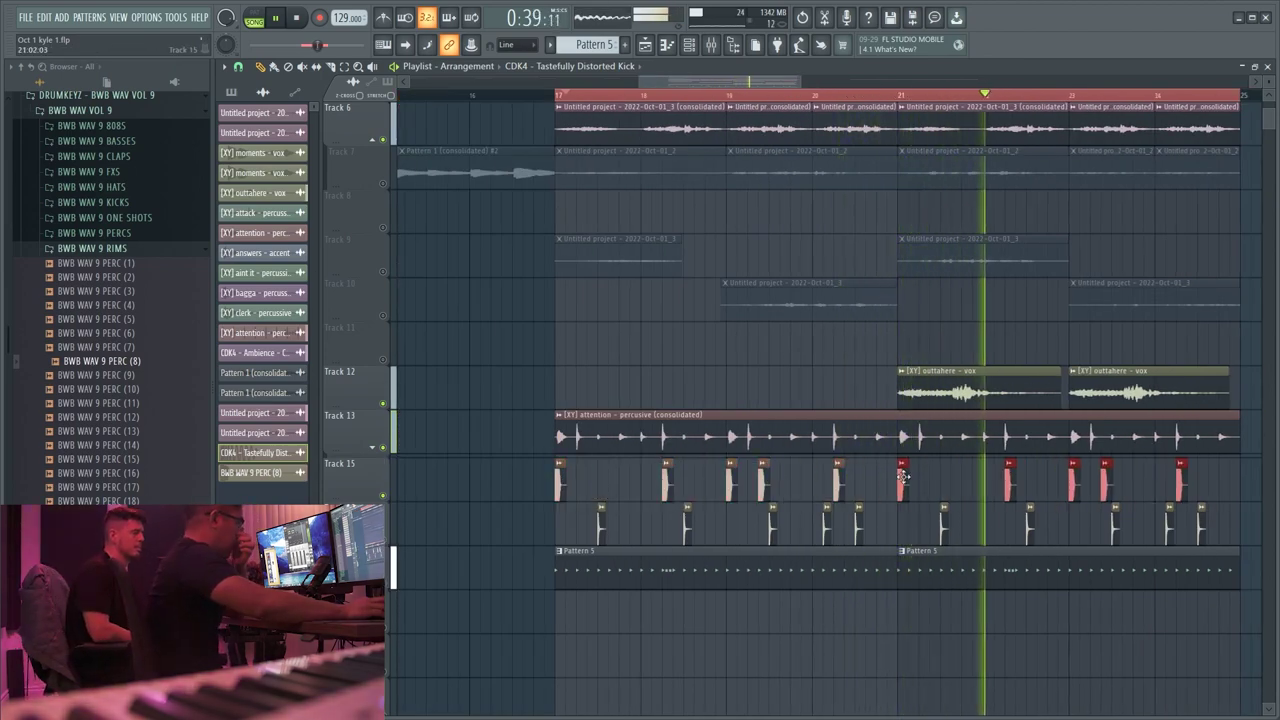
- Duplicate the percussive loop, kick, perc and hat clips into bars 25 to 33, and repeat the two outtahere vox clips up to bar 33
{"action": "scroll", "coordinate": [805, 418], "scroll_direction": "up", "scroll_amount": 4}
{"action": "scroll", "coordinate": [664, 360], "scroll_direction": "down", "scroll_amount": 3}
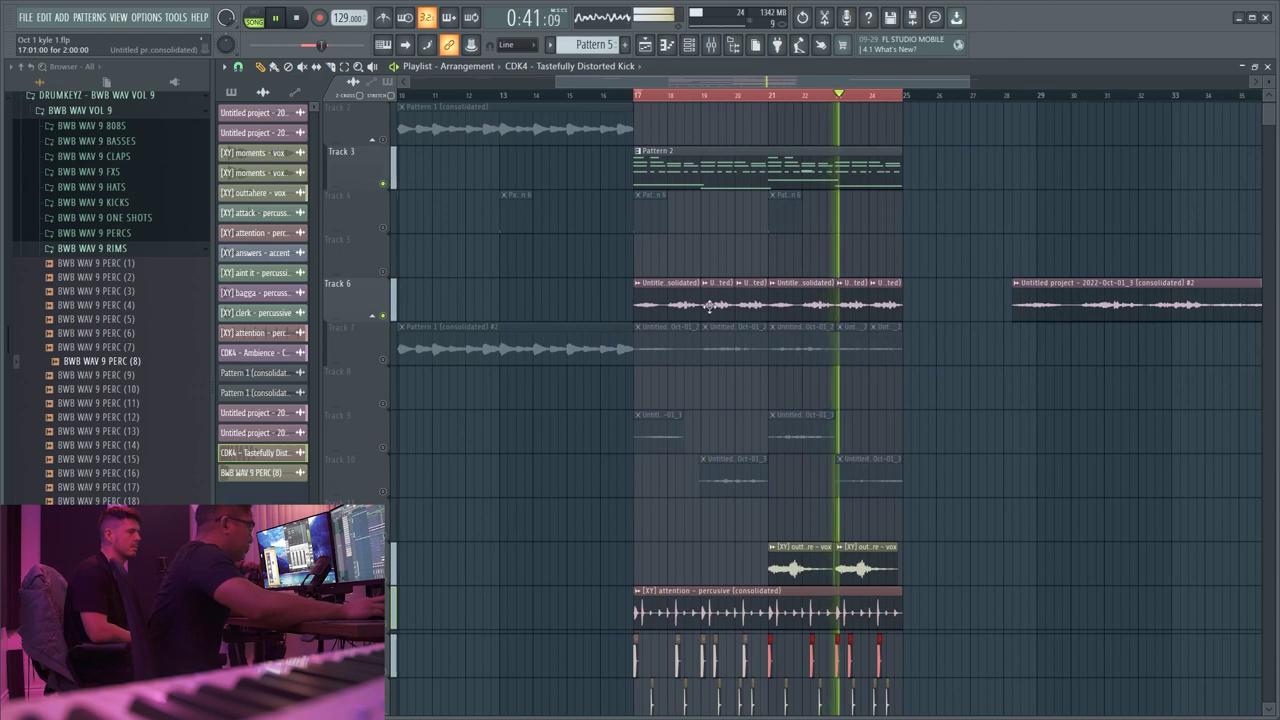
{"action": "scroll", "coordinate": [880, 371], "scroll_direction": "down", "scroll_amount": 4}
{"action": "left_click_drag", "start_coordinate": [957, 663], "coordinate": [731, 423]}
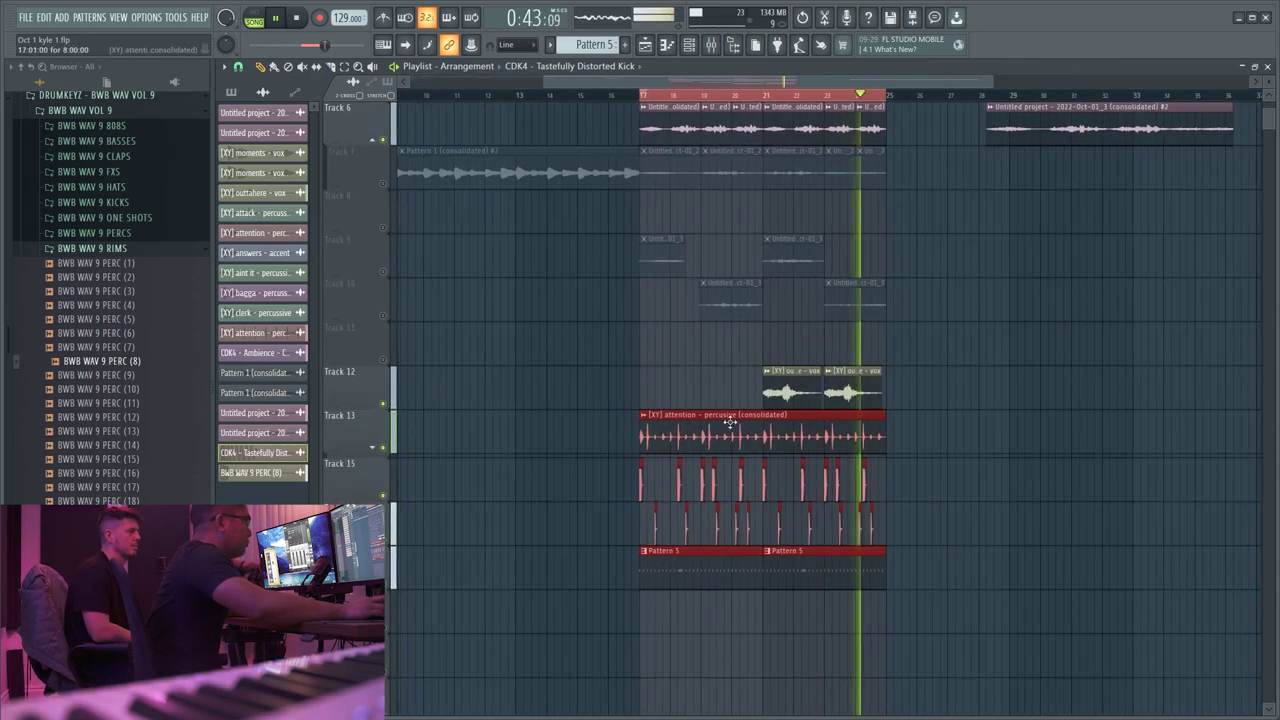
{"action": "key", "text": "ctrl+b"}
{"action": "left_click", "coordinate": [775, 398]}
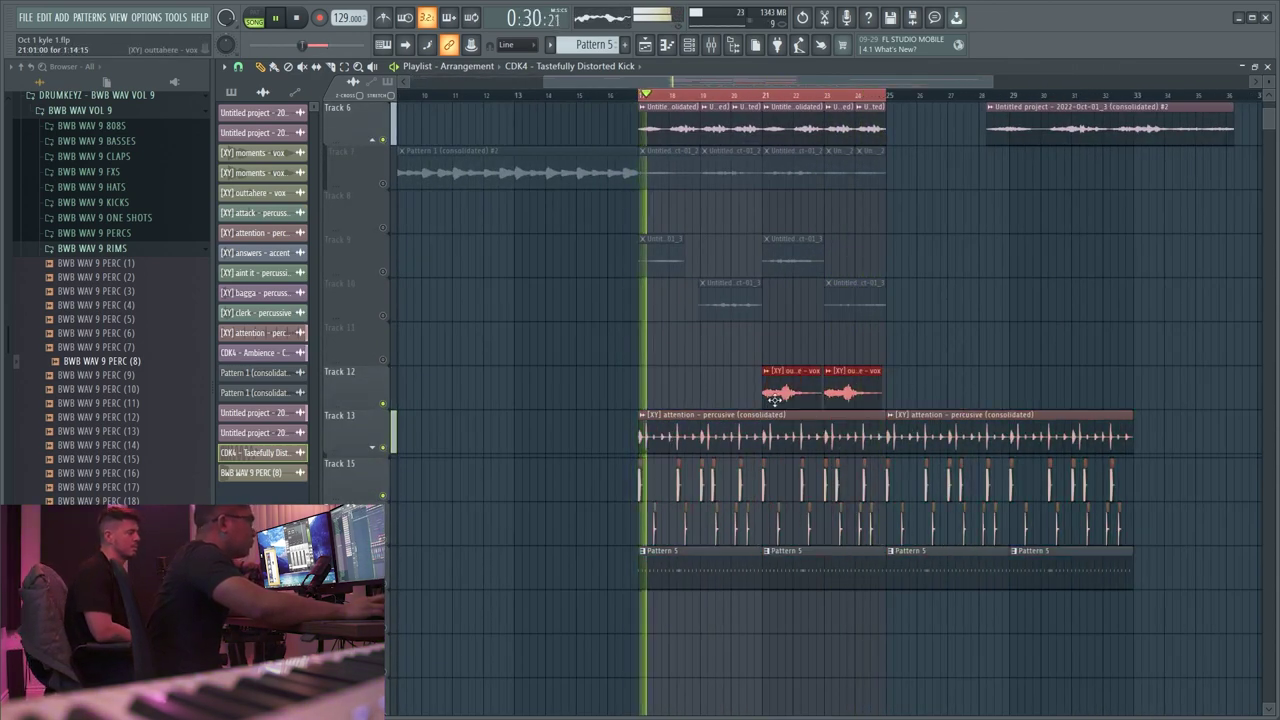
{"action": "key", "text": "ctrl+b"}
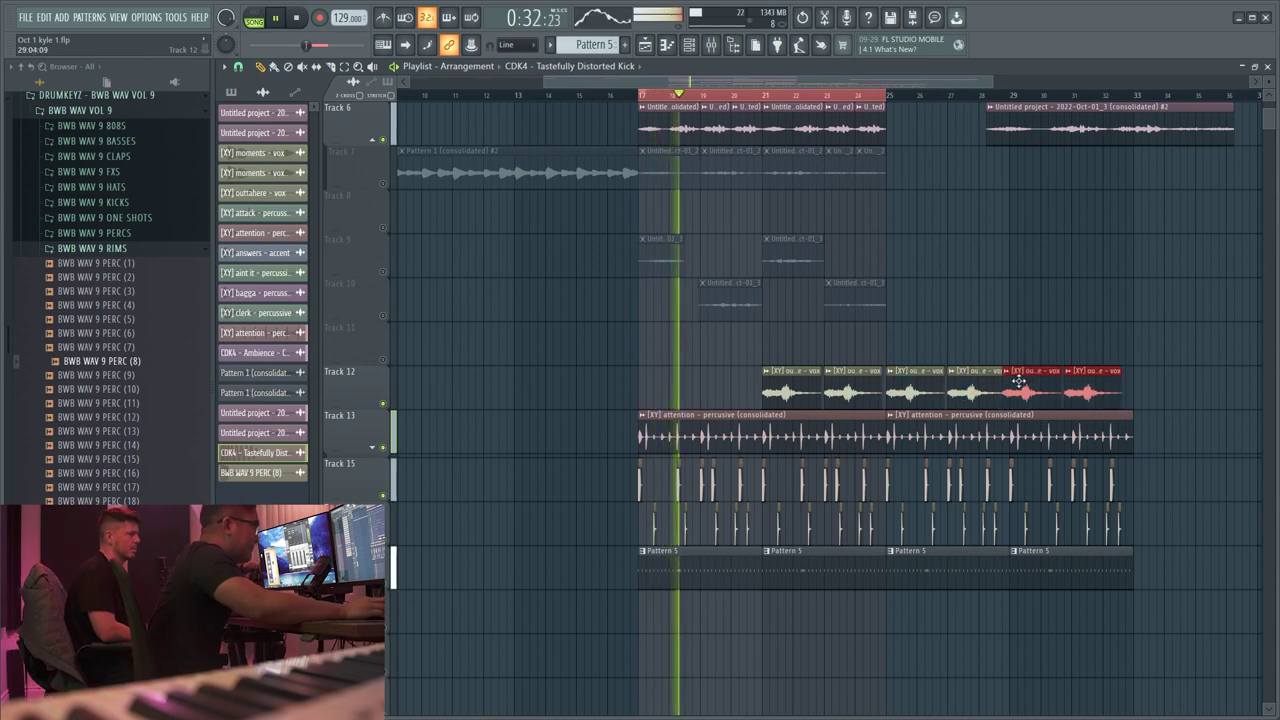
- Find CDK4 - Fav 808 in the 808 folder of Capital Drum Kit 4 and load it into a new sampler channel
{"action": "scroll", "coordinate": [138, 205], "scroll_direction": "up", "scroll_amount": 10}
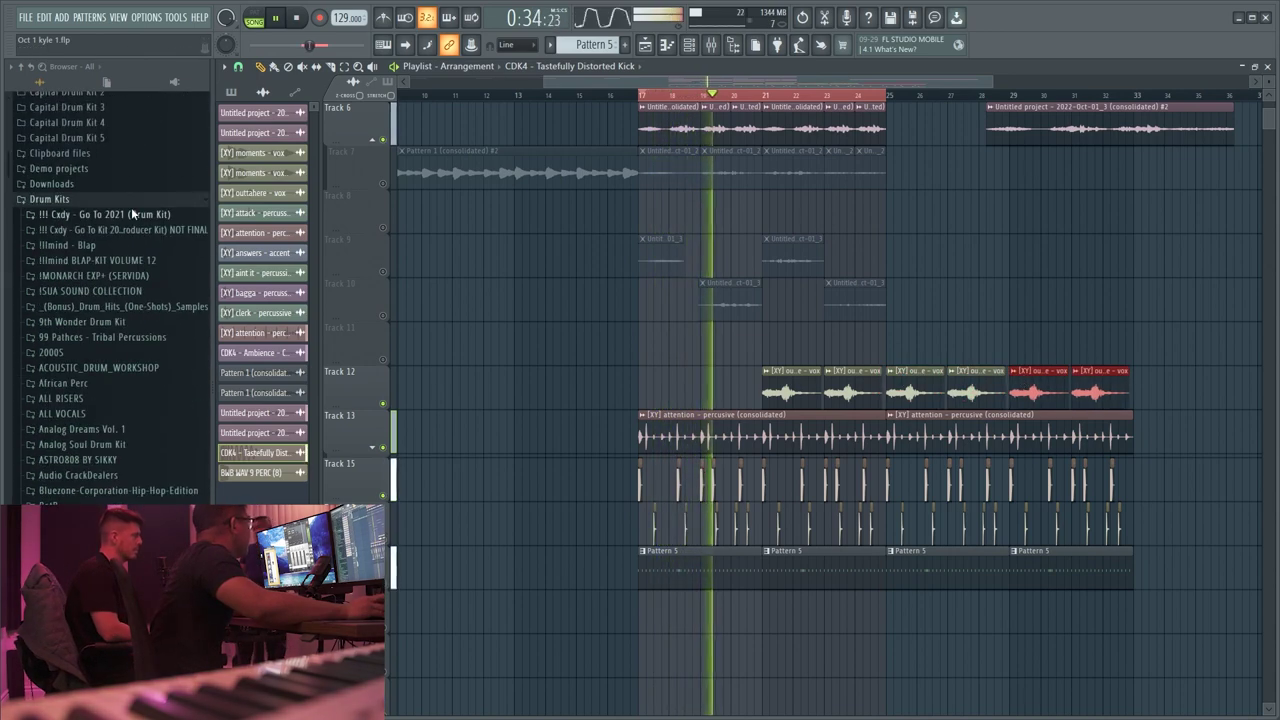
{"action": "left_click", "coordinate": [114, 332]}
{"action": "left_click", "coordinate": [55, 328]}
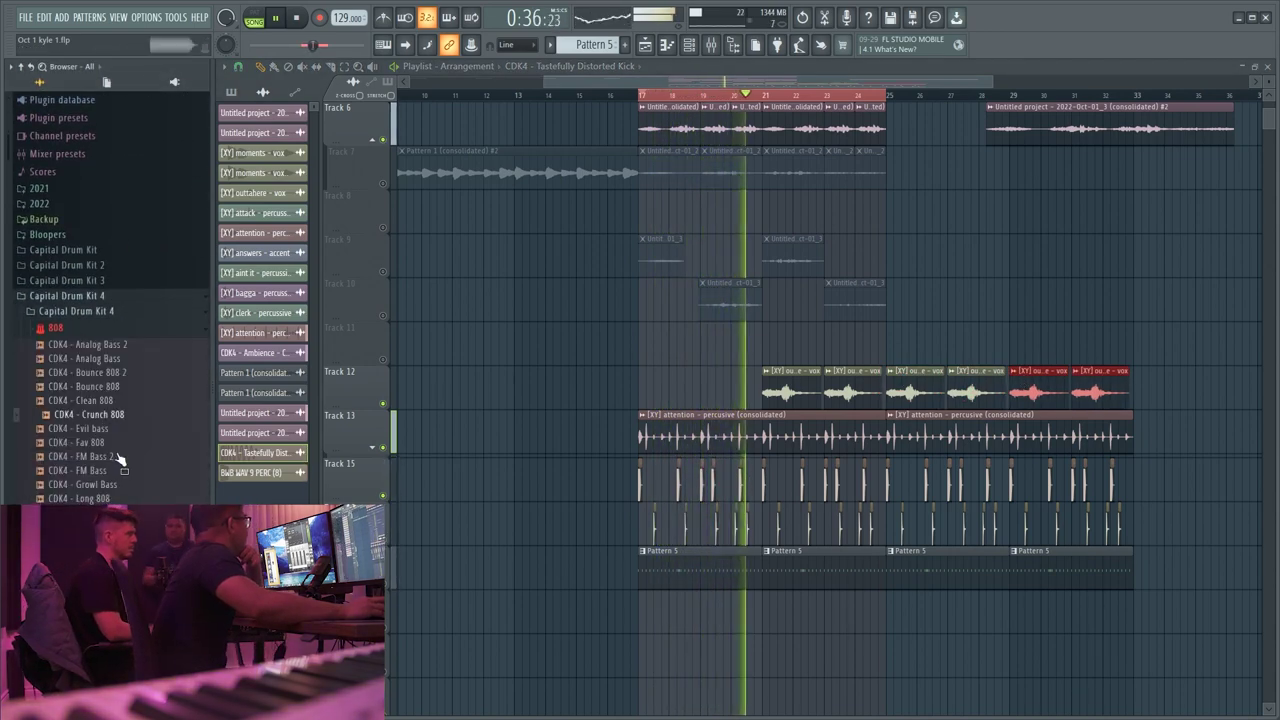
{"action": "right_click", "coordinate": [106, 442]}
{"action": "left_click", "coordinate": [142, 457]}
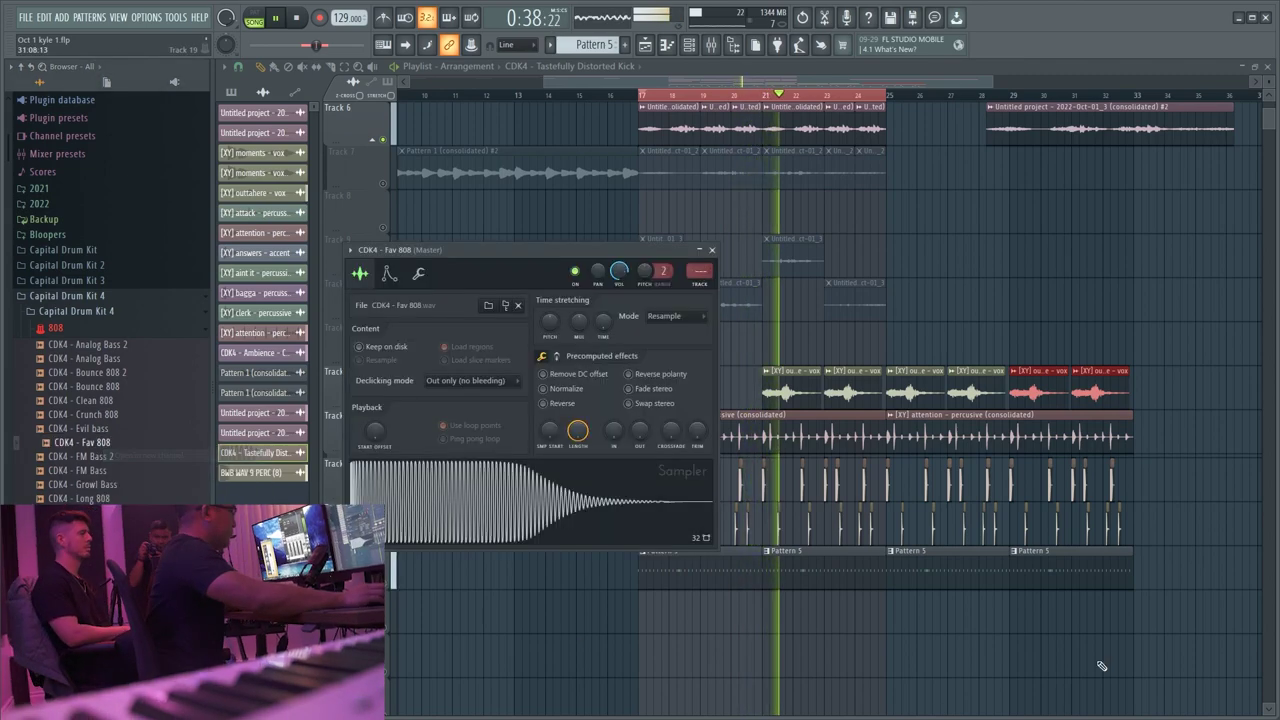
- Create a new Pattern 7 and open the CDK4 - Fav 808 channel in the piano roll
{"action": "right_click", "coordinate": [1103, 660]}
{"action": "key", "text": "F4"}
{"action": "key", "text": "Return"}
{"action": "left_click", "coordinate": [690, 46]}
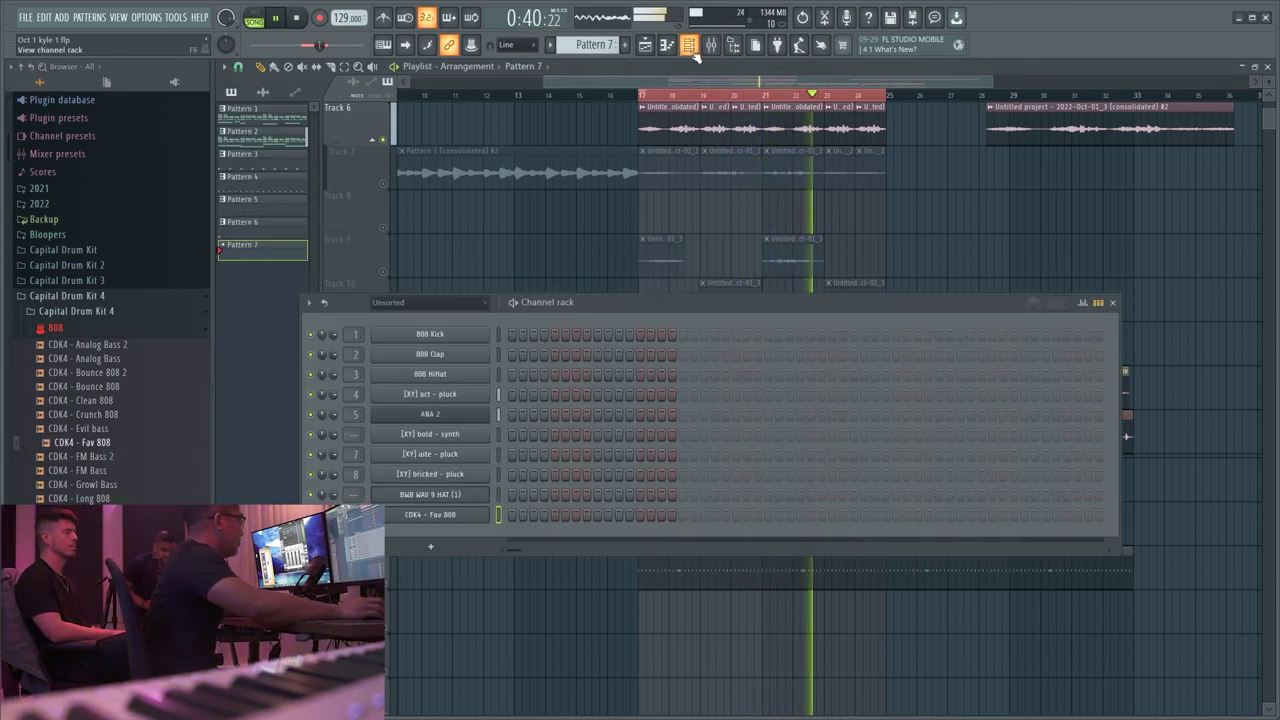
{"action": "right_click", "coordinate": [446, 518]}
{"action": "left_click", "coordinate": [515, 503]}
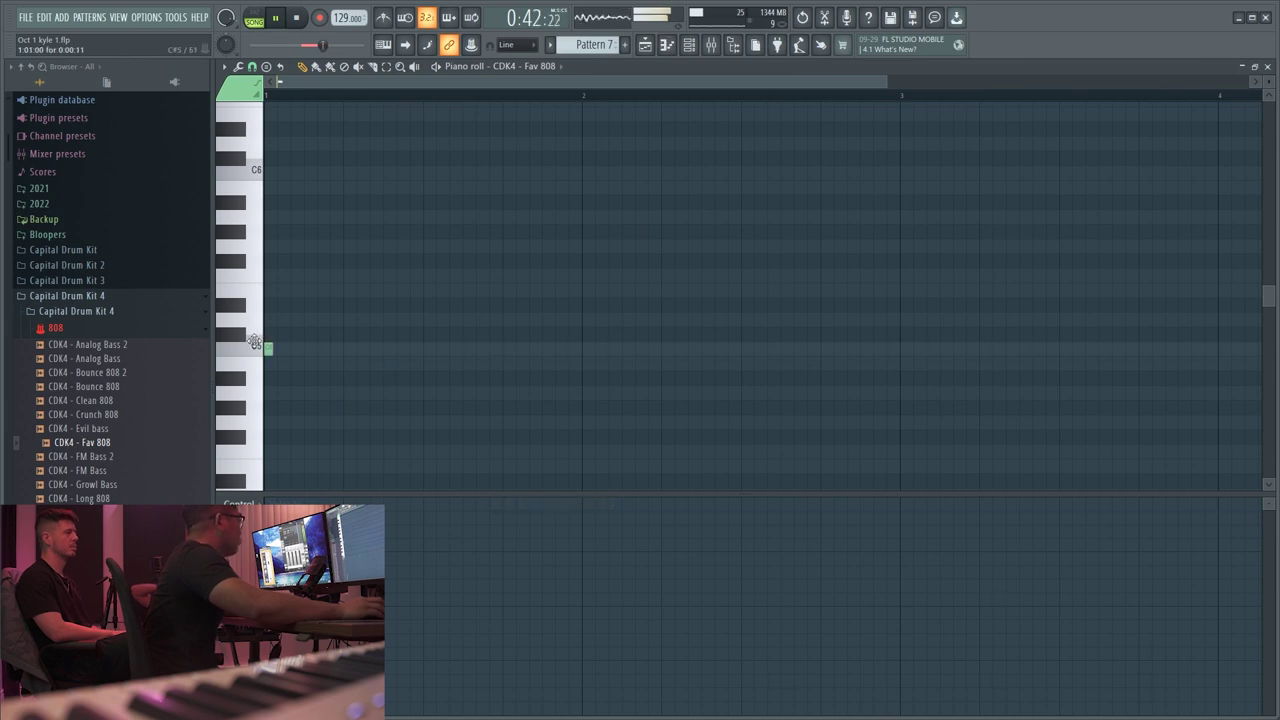
- With 1/4 beat snap, enter C5 808 notes about nine steps long at bar 1 and bar 2 step 5, and duplicate both into bars 3 and 4
{"action": "left_click", "coordinate": [252, 66]}
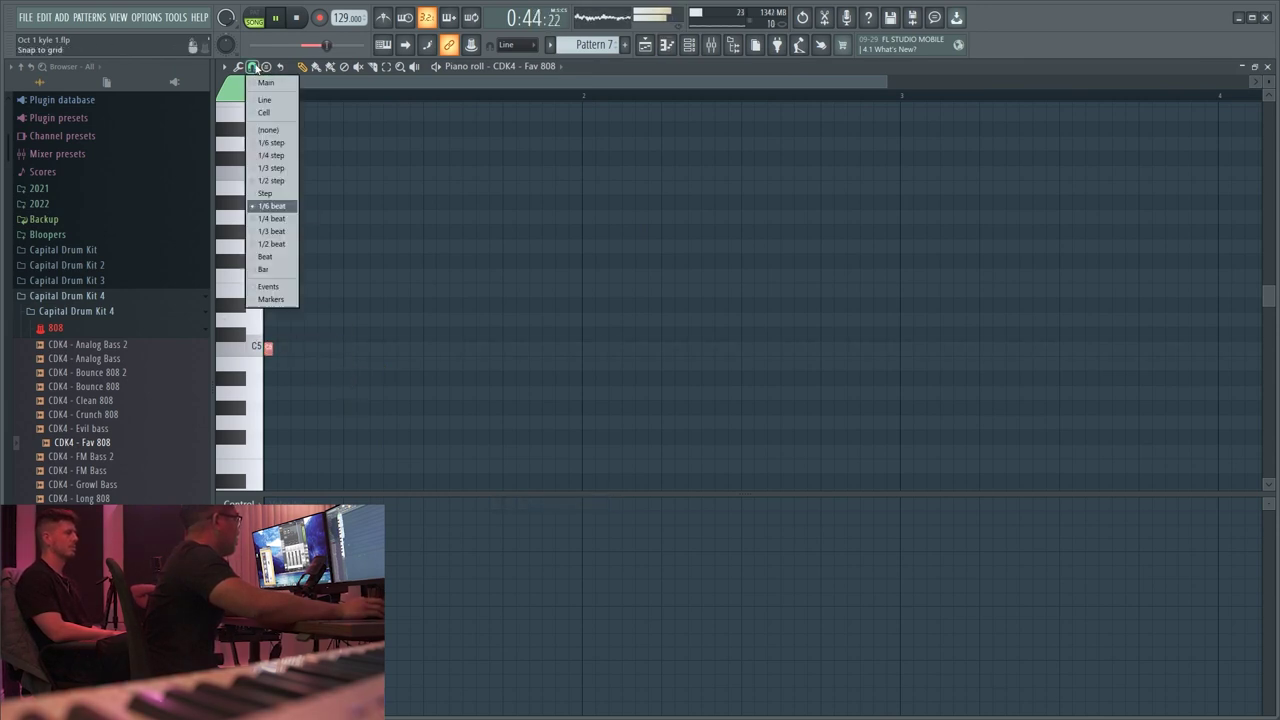
{"action": "left_click", "coordinate": [272, 219]}
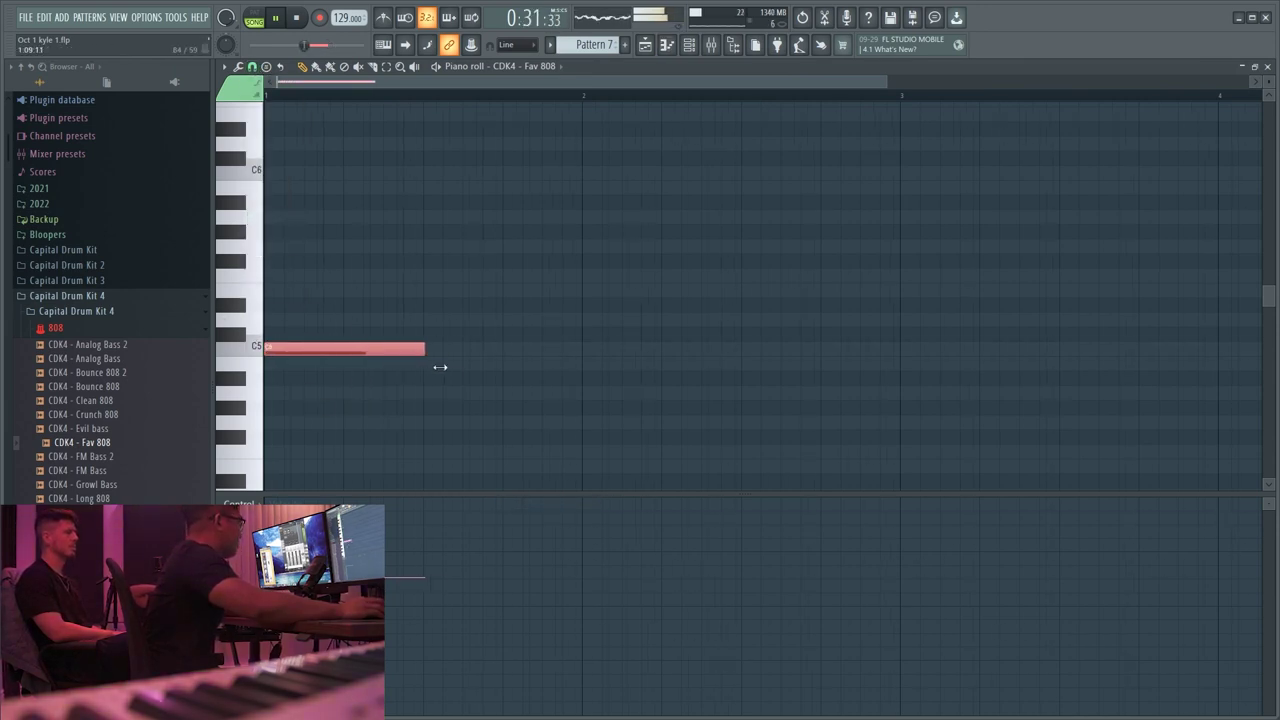
{"action": "scroll", "coordinate": [526, 380], "scroll_direction": "down", "scroll_amount": 2}
{"action": "key", "text": "F7"}
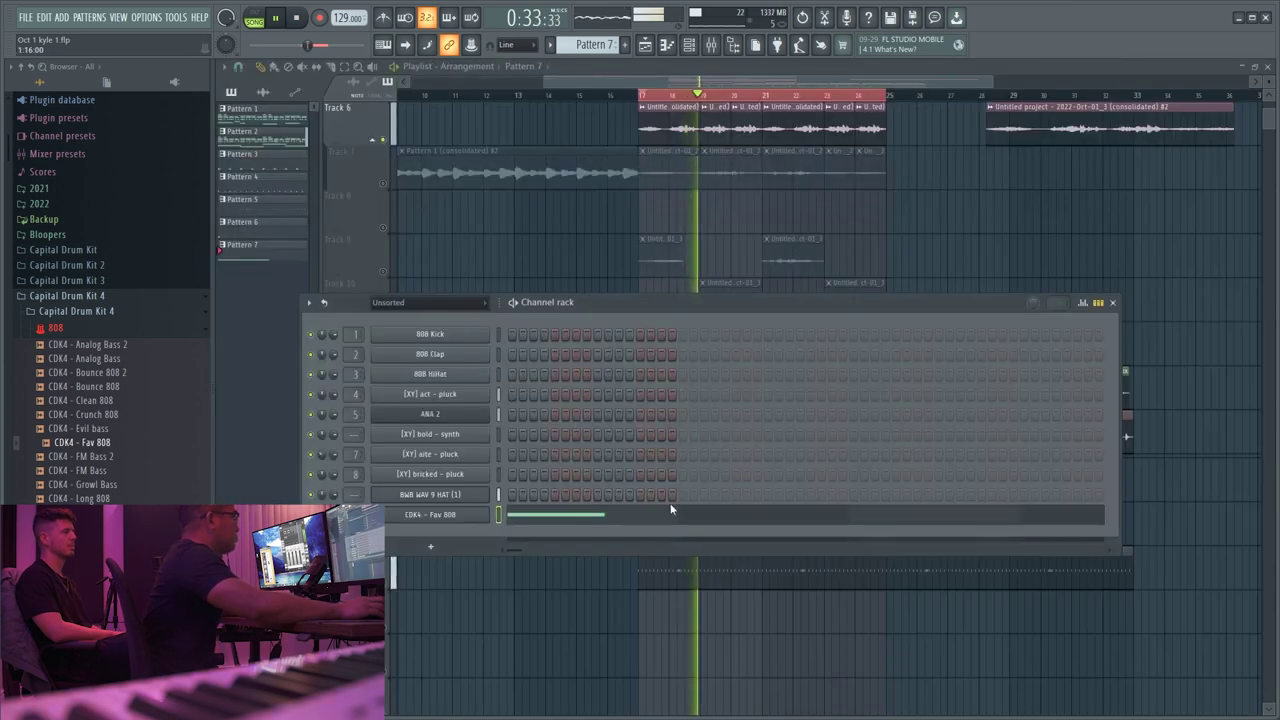
{"action": "left_click", "coordinate": [670, 510]}
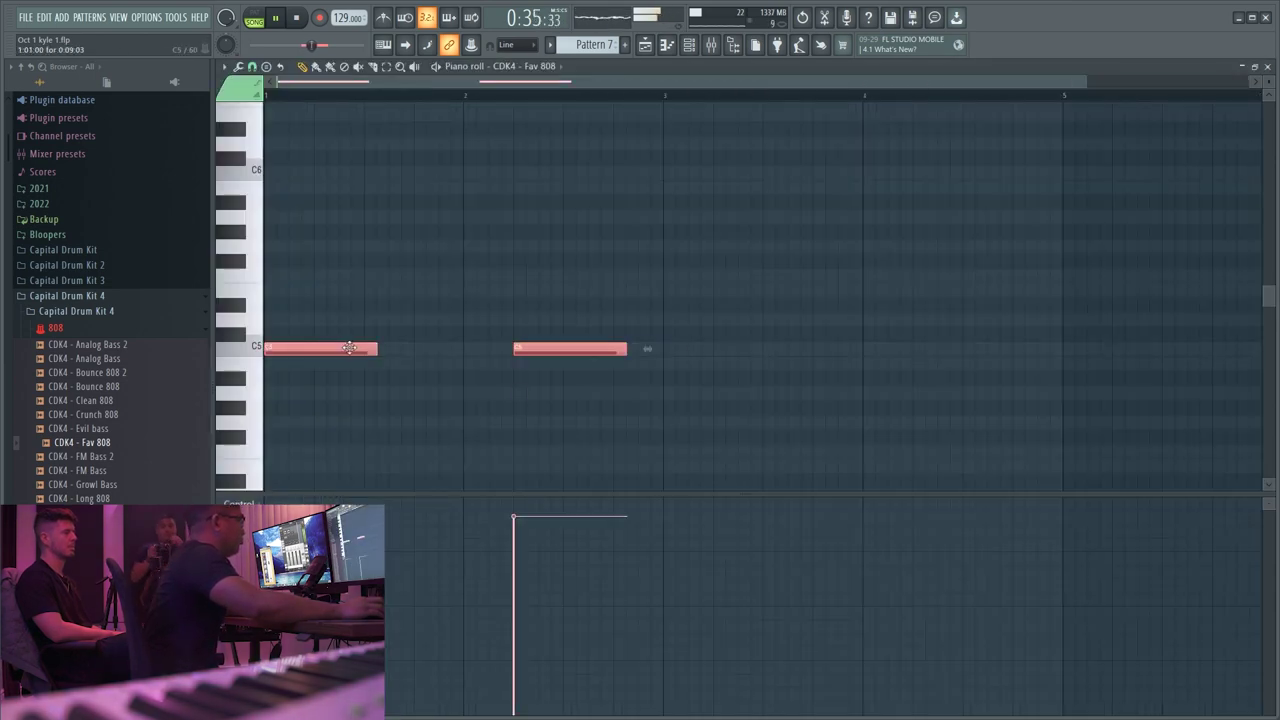
{"action": "key", "text": "ctrl+b"}
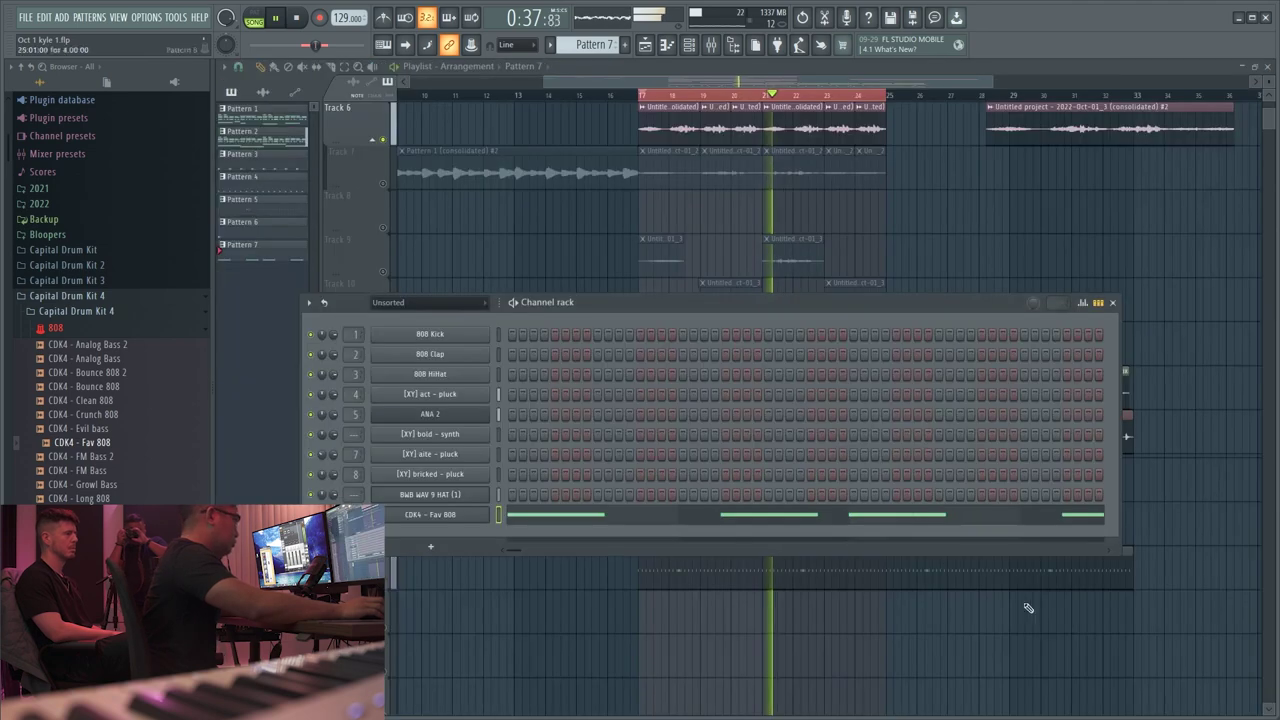
- Place Pattern 7 at bar 25 on the track below the hat clips and unmute that track
{"action": "key", "text": "F6"}
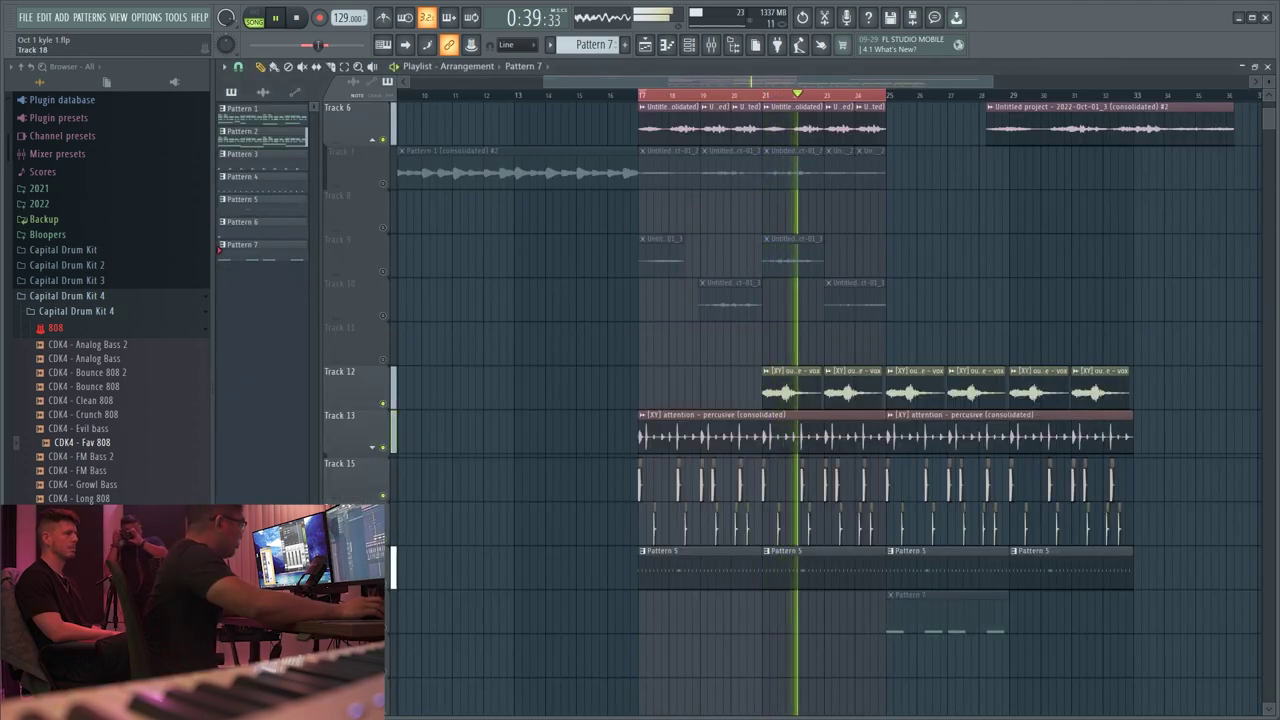
{"action": "left_click", "coordinate": [385, 629]}
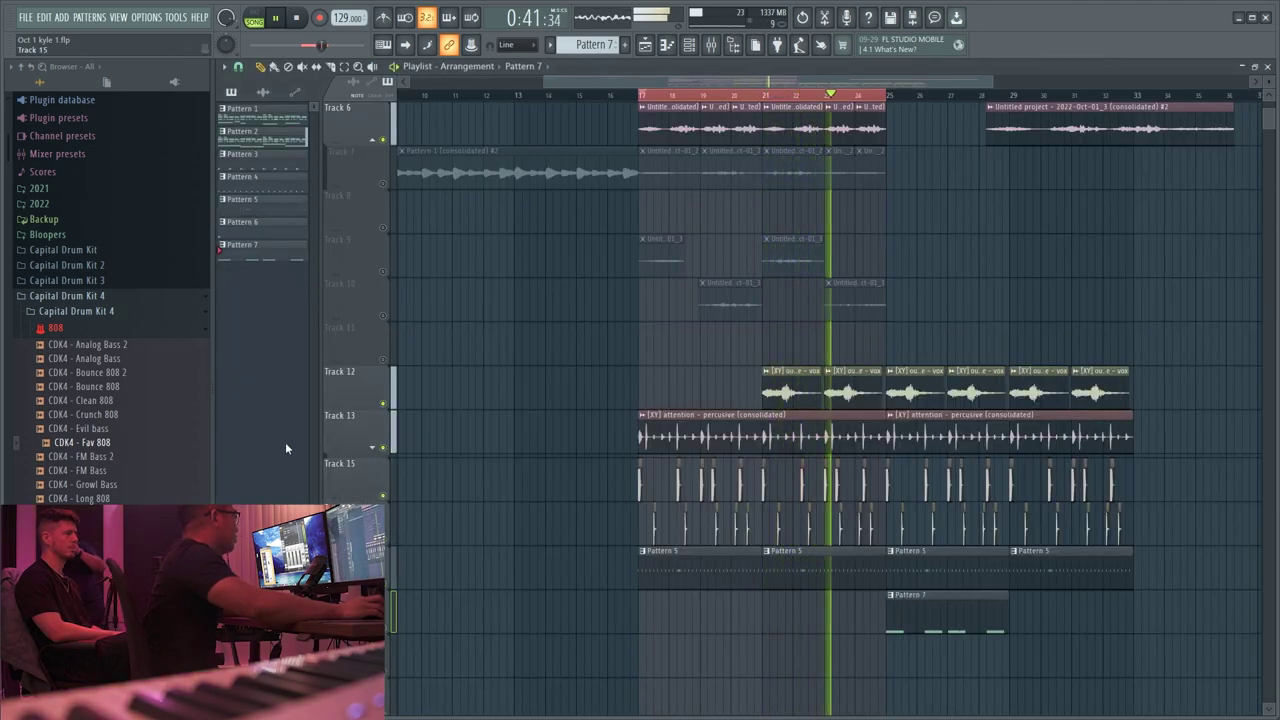
- Move the Untitled project consolidated #2 clip on Track 6 to start at bar 25, and unmute Track 11
{"action": "scroll", "coordinate": [963, 243], "scroll_direction": "down", "scroll_amount": 2}
{"action": "scroll", "coordinate": [905, 130], "scroll_direction": "up", "scroll_amount": 3}
{"action": "left_click", "coordinate": [909, 124]}
{"action": "left_click_drag", "start_coordinate": [908, 124], "coordinate": [843, 112]}
{"action": "left_click", "coordinate": [383, 360]}
{"action": "scroll", "coordinate": [675, 305], "scroll_direction": "up", "scroll_amount": 3}
{"action": "scroll", "coordinate": [774, 290], "scroll_direction": "down", "scroll_amount": 4}
{"action": "scroll", "coordinate": [826, 134], "scroll_direction": "up", "scroll_amount": 2}
{"action": "left_click_drag", "start_coordinate": [827, 213], "coordinate": [820, 213]}
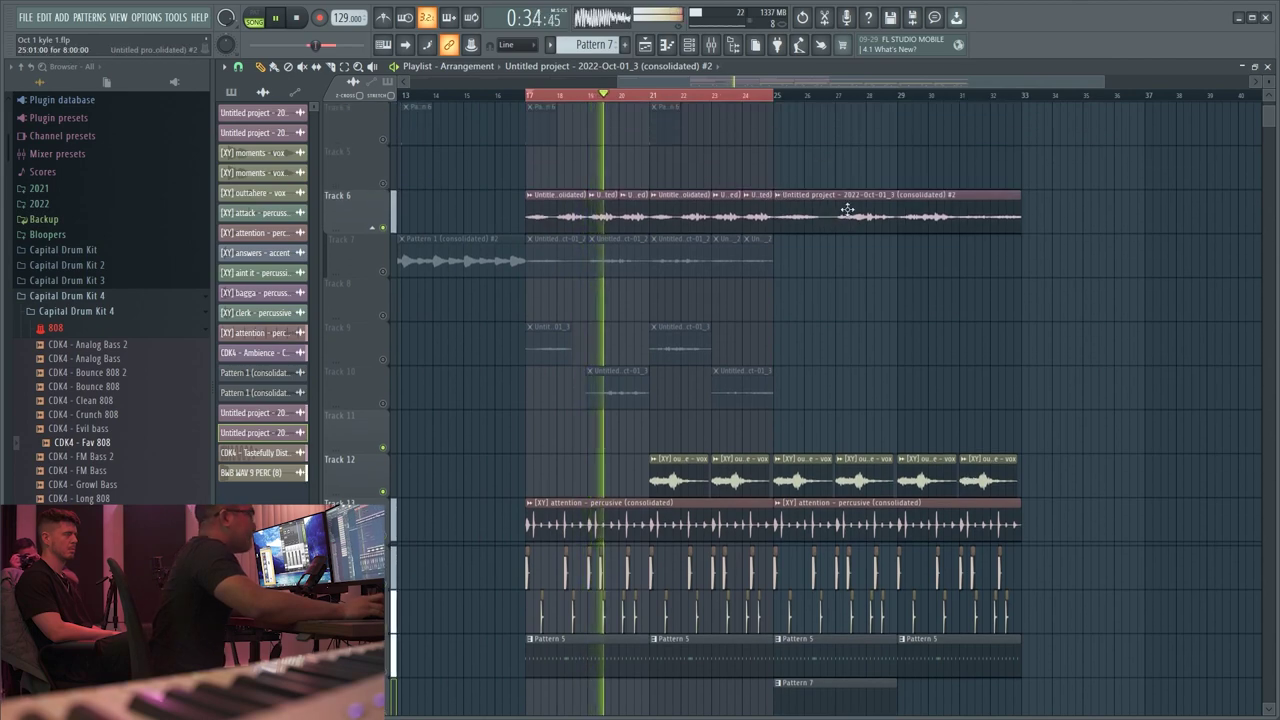
- Extend the playlist time selection so it runs from bar 17 to bar 33
{"action": "scroll", "coordinate": [900, 240], "scroll_direction": "up", "scroll_amount": 1}
{"action": "scroll", "coordinate": [1034, 229], "scroll_direction": "up", "scroll_amount": 3}
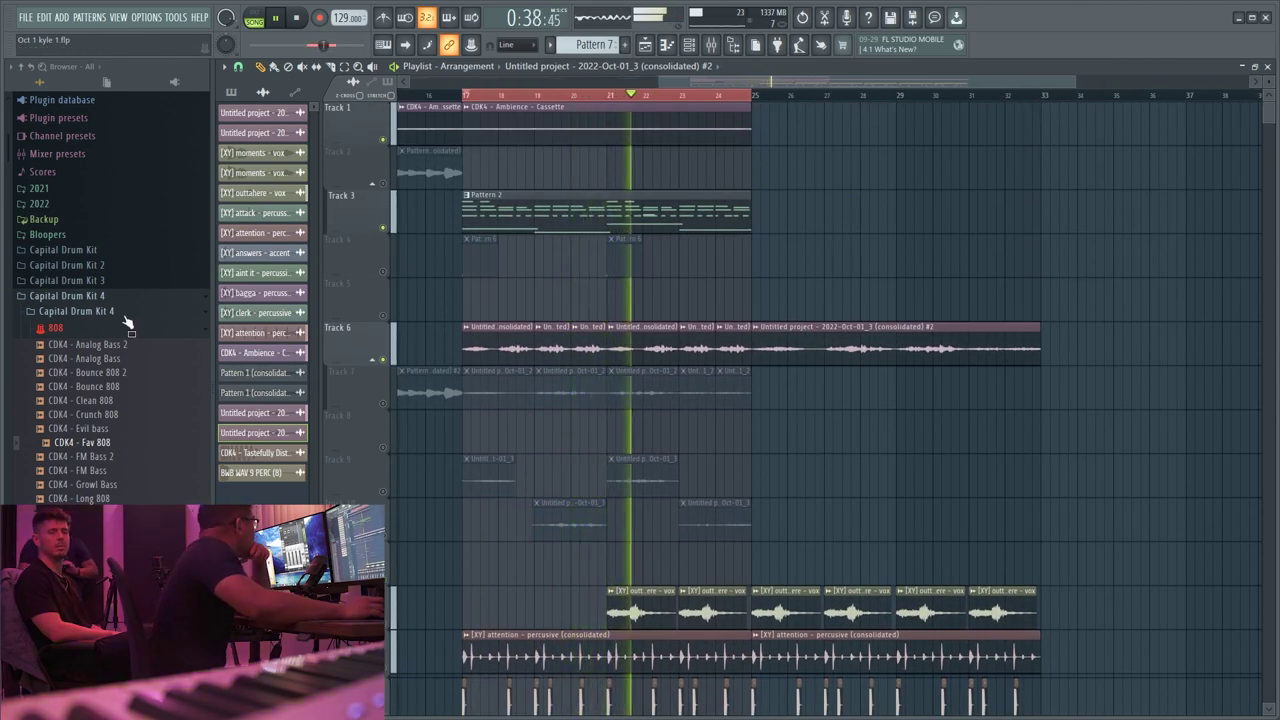
{"action": "left_click", "coordinate": [1044, 98], "text": "ctrl+shift"}
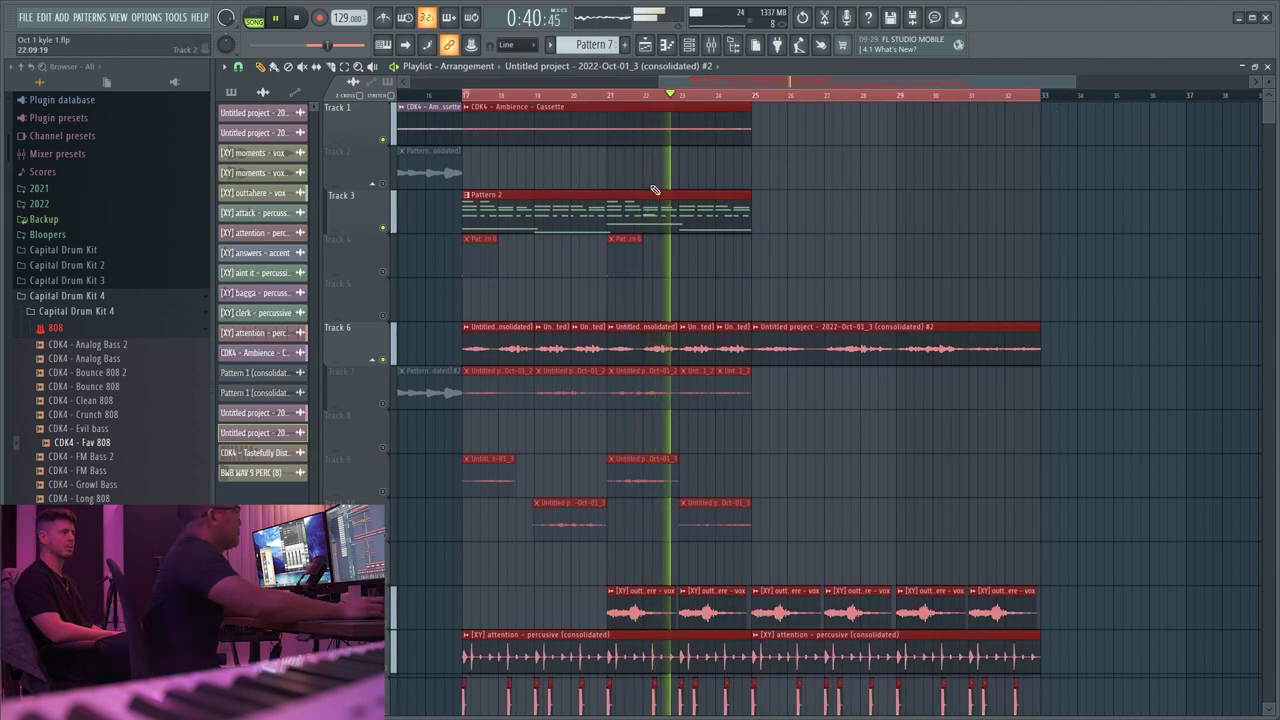
- Copy the CDK4 - Ambience - Cassette clip on Track 1 to just after bar 25
{"action": "left_click_drag", "start_coordinate": [852, 137], "coordinate": [621, 133]}
{"action": "left_click_drag", "start_coordinate": [577, 108], "coordinate": [875, 114]}
{"action": "scroll", "coordinate": [780, 214], "scroll_direction": "down", "scroll_amount": 1}
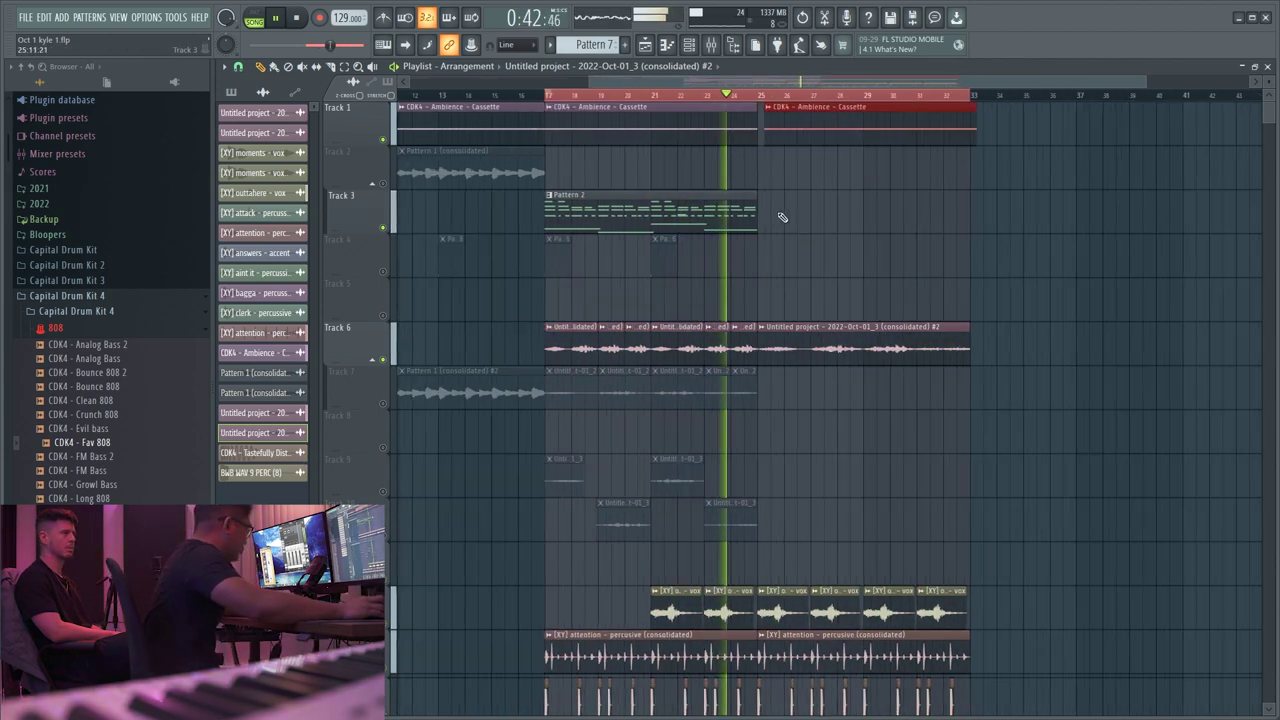
{"action": "scroll", "coordinate": [628, 368], "scroll_direction": "down", "scroll_amount": 3}
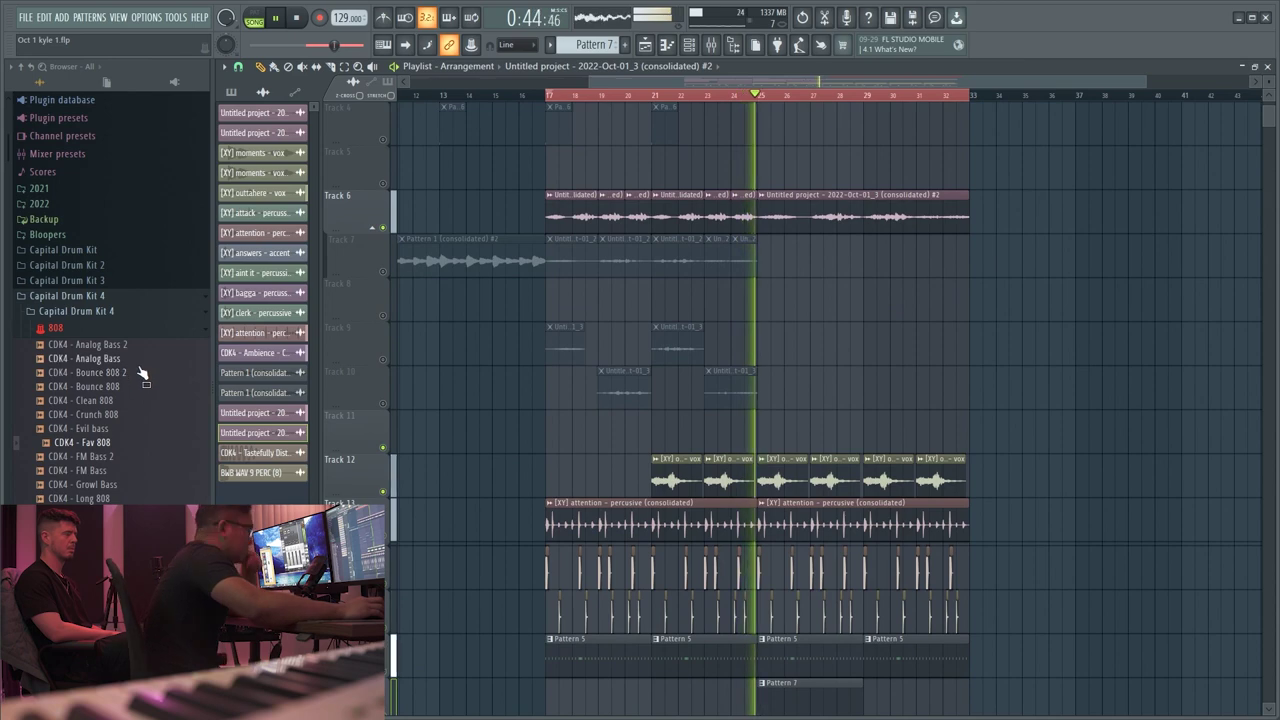
- Open Pattern 7's CDK4 - Fav 808 notes and slice the last C5 note in bar 4 into a short note and a longer one
{"action": "scroll", "coordinate": [141, 373], "scroll_direction": "down", "scroll_amount": 6}
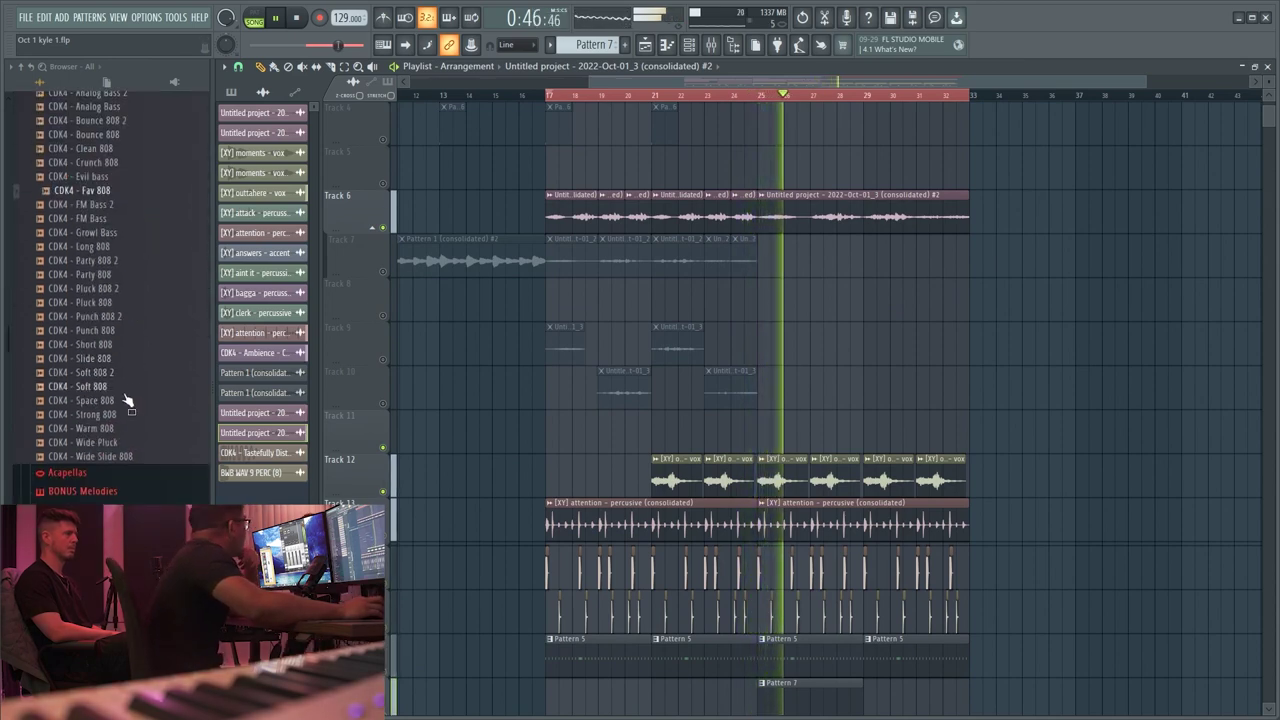
{"action": "scroll", "coordinate": [868, 598], "scroll_direction": "down", "scroll_amount": 4}
{"action": "scroll", "coordinate": [888, 577], "scroll_direction": "up", "scroll_amount": 3}
{"action": "left_click_drag", "start_coordinate": [732, 534], "coordinate": [915, 520]}
{"action": "double_click", "coordinate": [812, 523]}
{"action": "scroll", "coordinate": [734, 346], "scroll_direction": "up", "scroll_amount": 3}
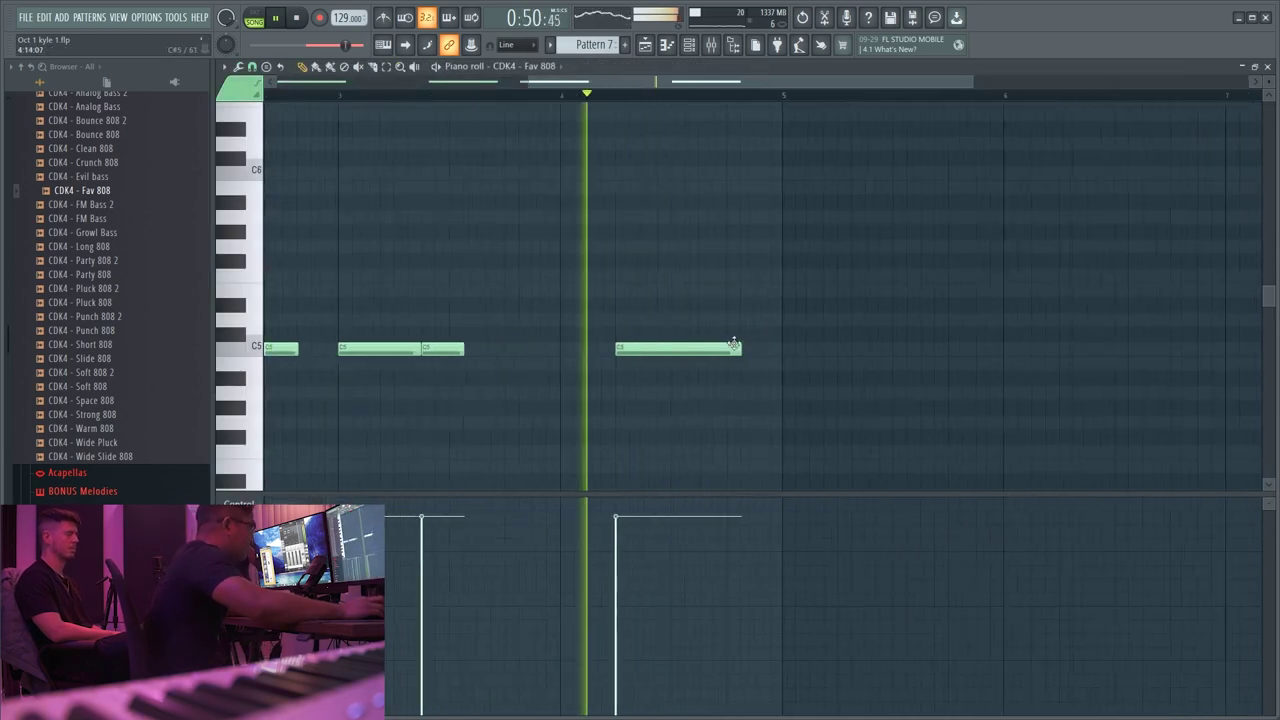
{"action": "left_click_drag", "start_coordinate": [625, 343], "coordinate": [623, 365]}
- Try to duplicate all the 808 notes of Pattern 7 in the piano roll, and undo the duplication
{"action": "scroll", "coordinate": [623, 365], "scroll_direction": "down", "scroll_amount": 3}
{"action": "left_click_drag", "start_coordinate": [763, 428], "coordinate": [266, 240]}
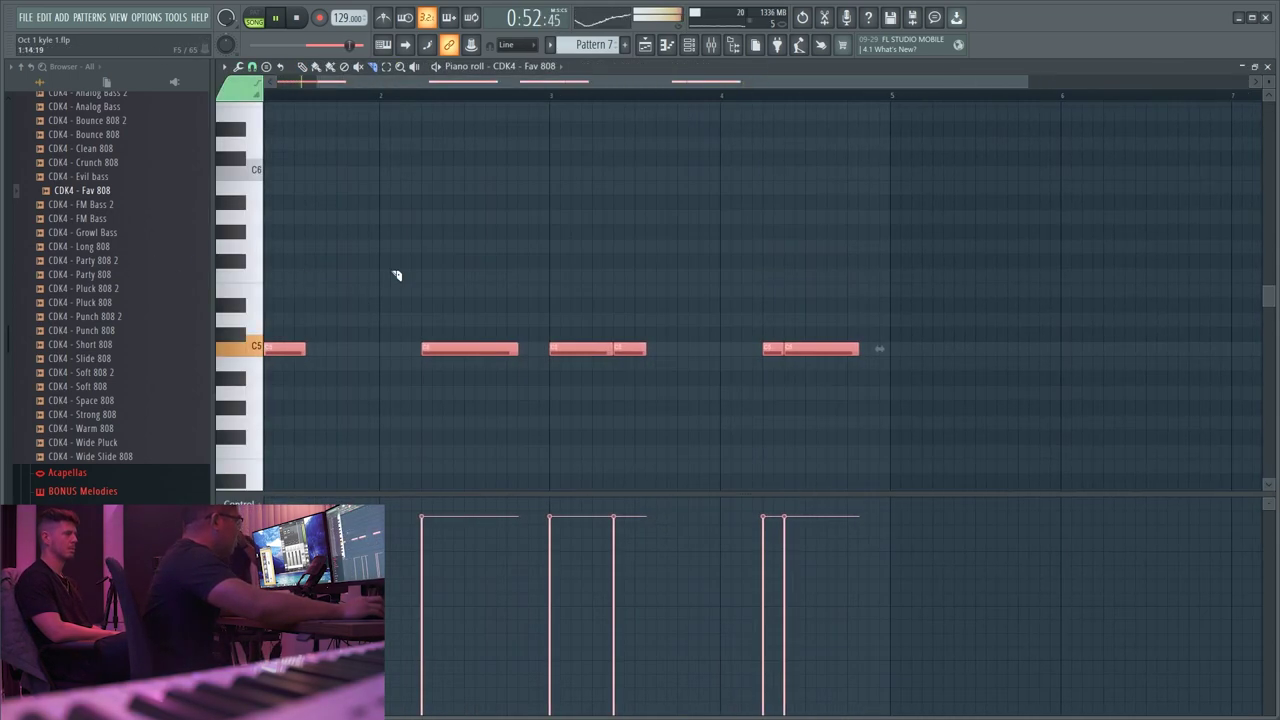
{"action": "scroll", "coordinate": [615, 290], "scroll_direction": "down", "scroll_amount": 2}
{"action": "key", "text": "ctrl+b"}
{"action": "key", "text": "Escape"}
{"action": "key", "text": "ctrl+z"}
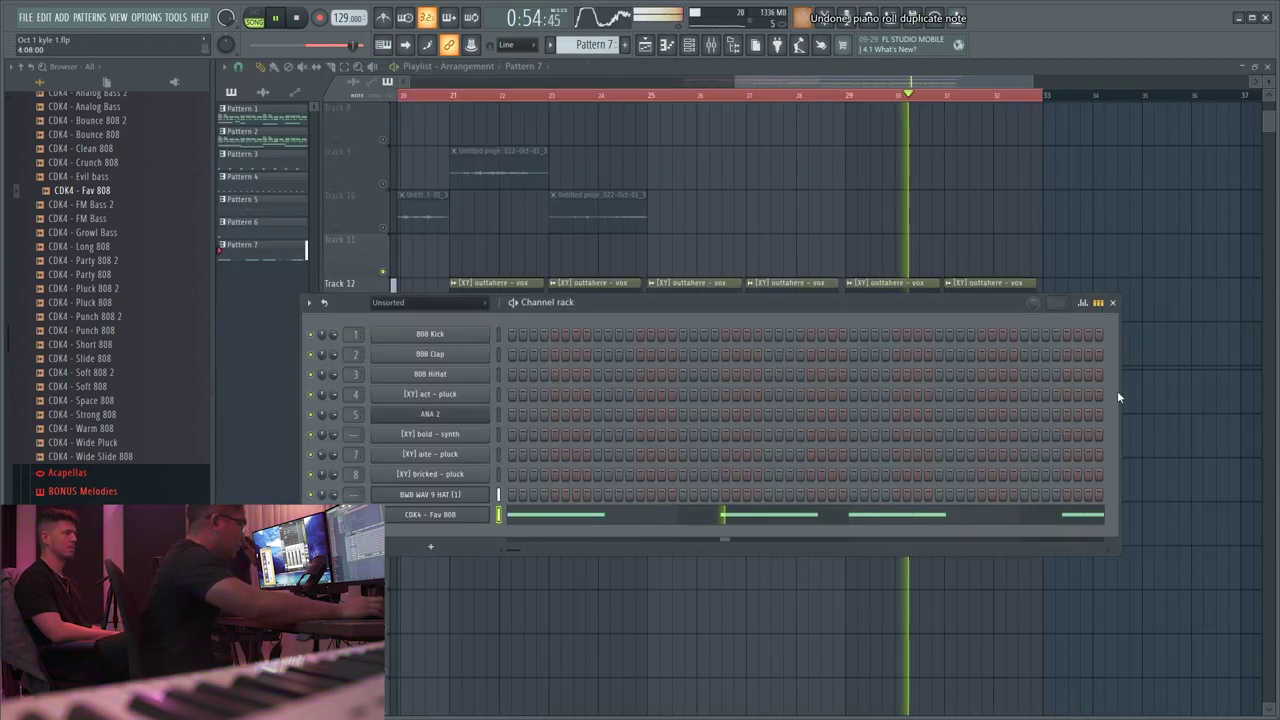
- Copy the Pattern 7 clip directly behind itself and merge both clips into one pattern running from bar 25 to bar 33
{"action": "left_click", "coordinate": [1113, 303]}
{"action": "left_click_drag", "start_coordinate": [863, 521], "coordinate": [766, 531]}
{"action": "key", "text": "ctrl+g"}
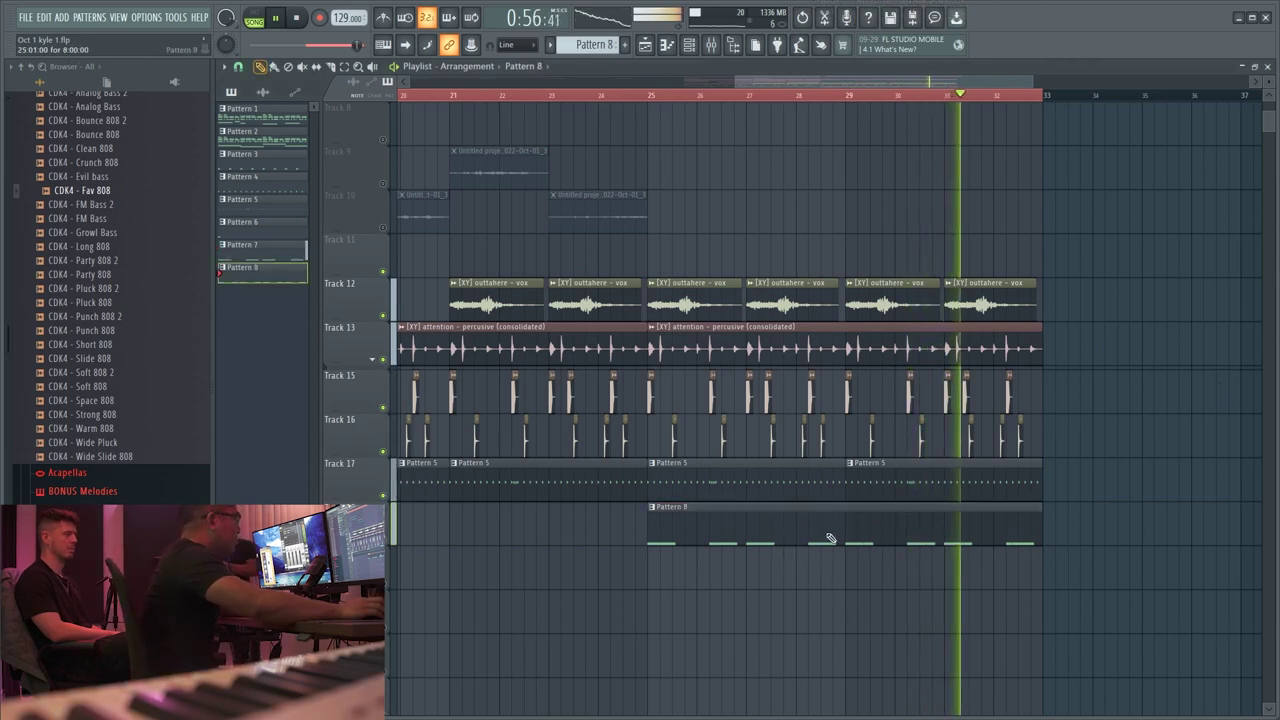
- Open Pattern 8's 808 notes in the piano roll and select the last two notes in bar 8
{"action": "double_click", "coordinate": [831, 538]}
{"action": "scroll", "coordinate": [851, 414], "scroll_direction": "up", "scroll_amount": 3}
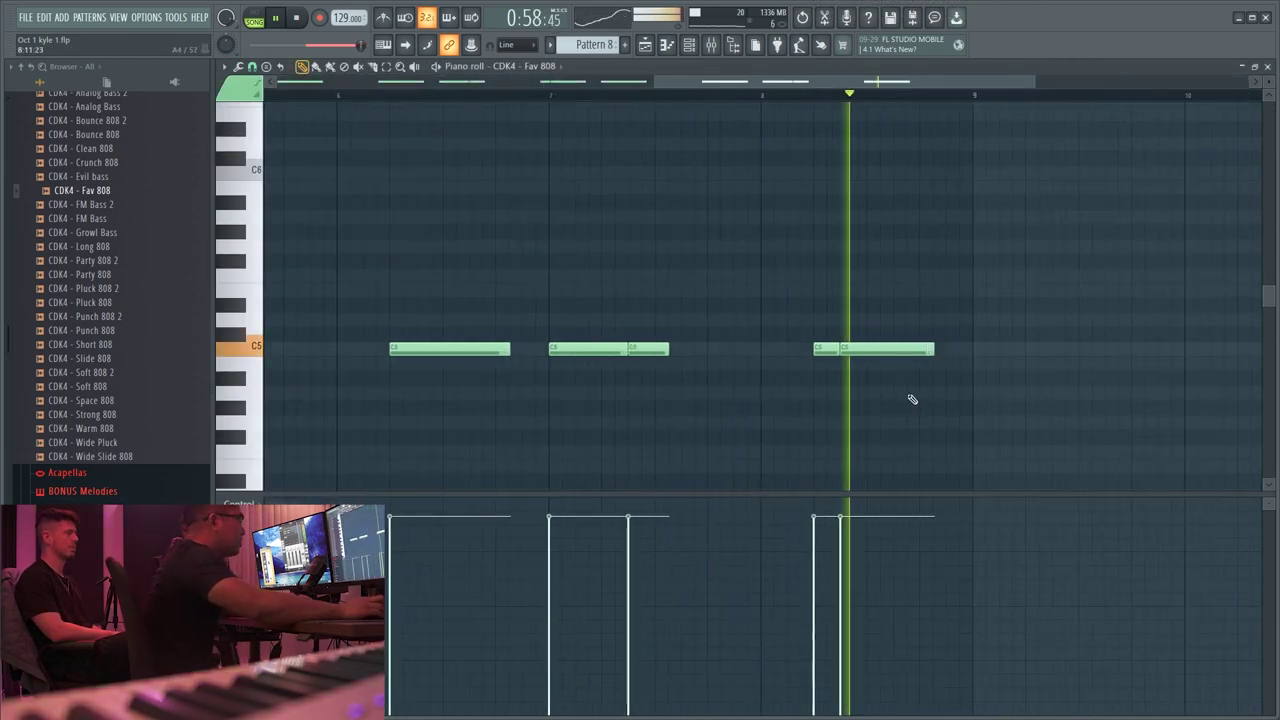
{"action": "left_click_drag", "start_coordinate": [904, 399], "coordinate": [805, 327]}
{"action": "scroll", "coordinate": [829, 365], "scroll_direction": "up", "scroll_amount": 2}
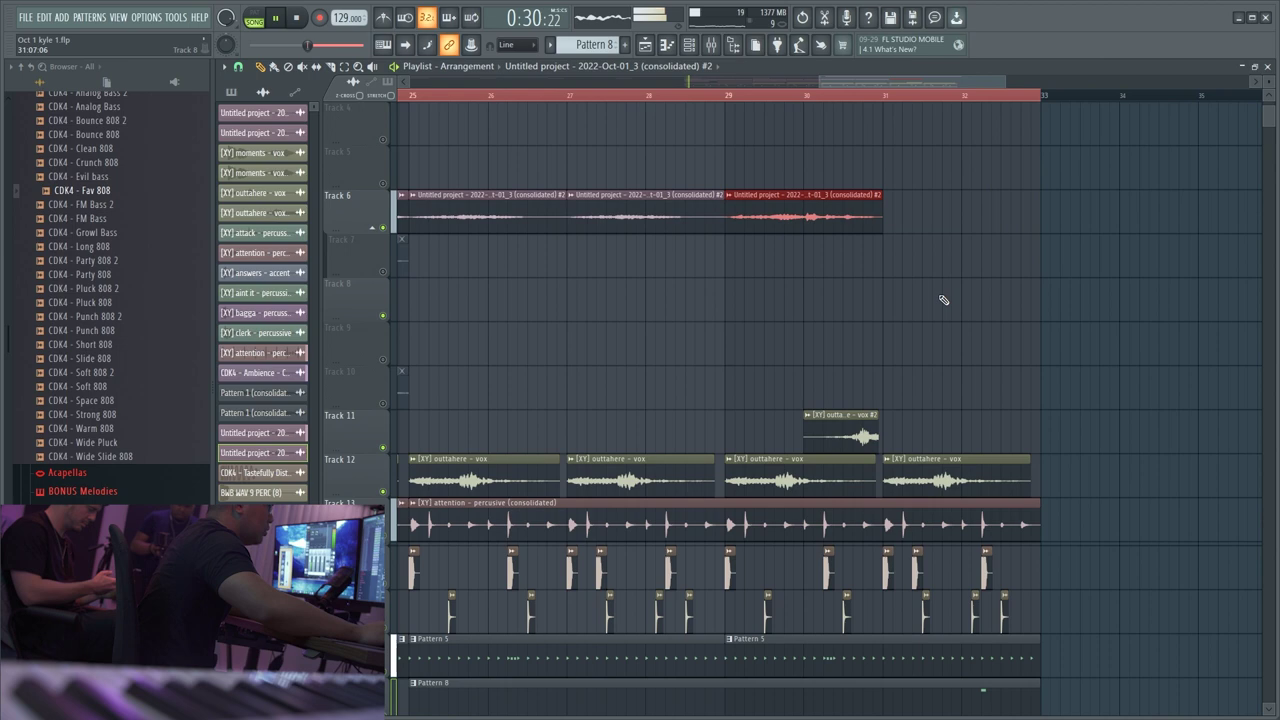
- Lengthen the short 808 note before the final note in bar 8 of Pattern 8, and return to the playlist
{"action": "scroll", "coordinate": [945, 300], "scroll_direction": "down", "scroll_amount": 4}
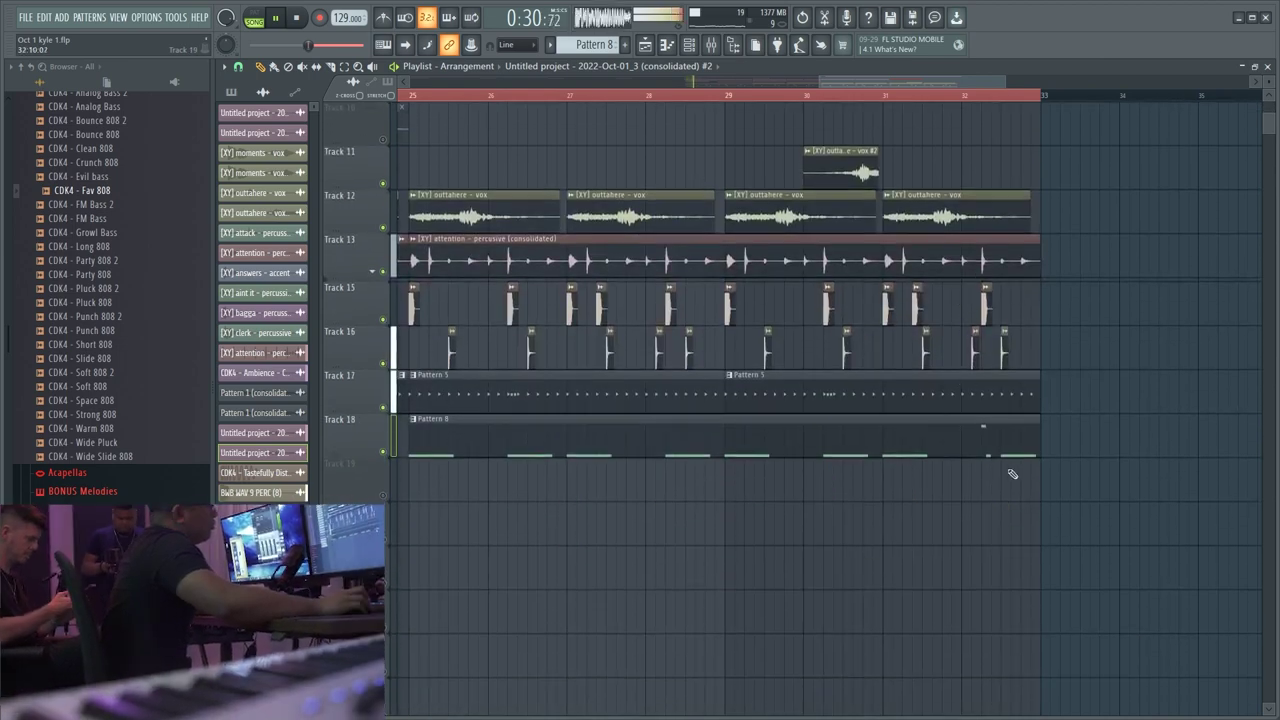
{"action": "double_click", "coordinate": [967, 450]}
{"action": "scroll", "coordinate": [879, 277], "scroll_direction": "up", "scroll_amount": 3}
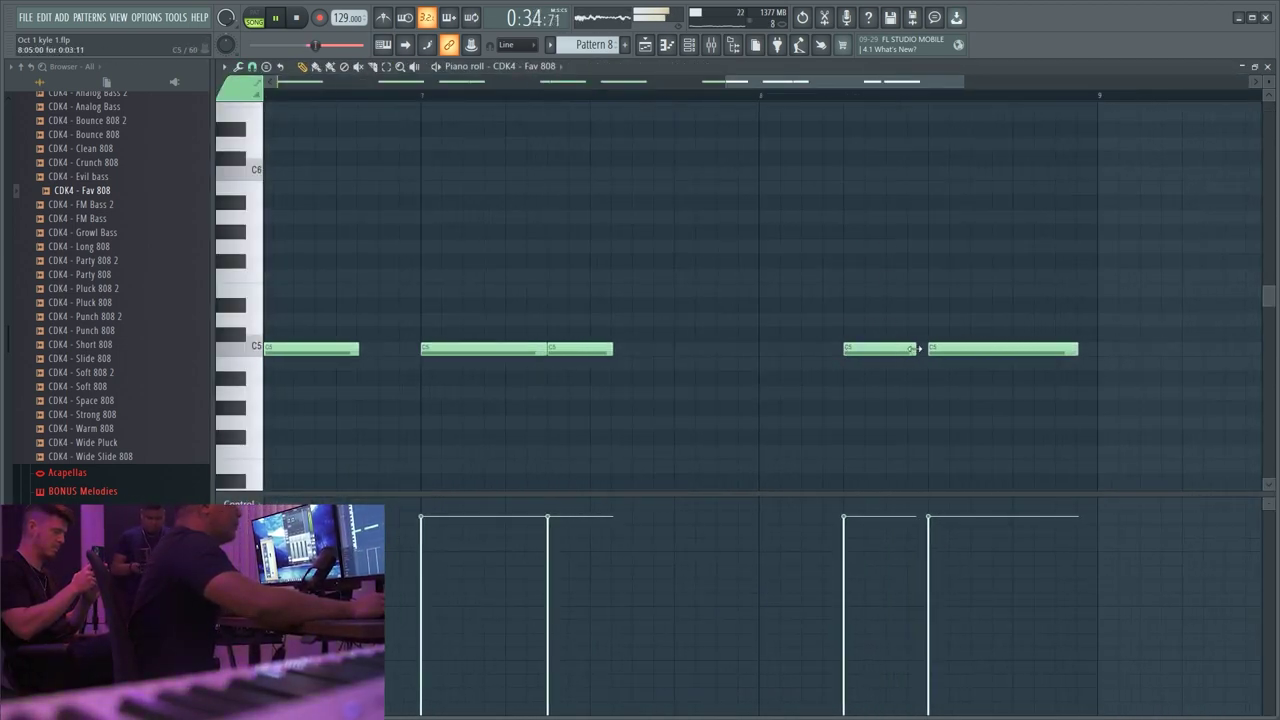
{"action": "key", "text": "Escape"}
{"action": "key", "text": "Escape"}
- Look over the arrangement up to bar 33 and the sample folders of Capital Drum Kit 4
{"action": "scroll", "coordinate": [890, 225], "scroll_direction": "down", "scroll_amount": 1}
{"action": "scroll", "coordinate": [808, 197], "scroll_direction": "up", "scroll_amount": 4}
{"action": "scroll", "coordinate": [719, 280], "scroll_direction": "down", "scroll_amount": 3}
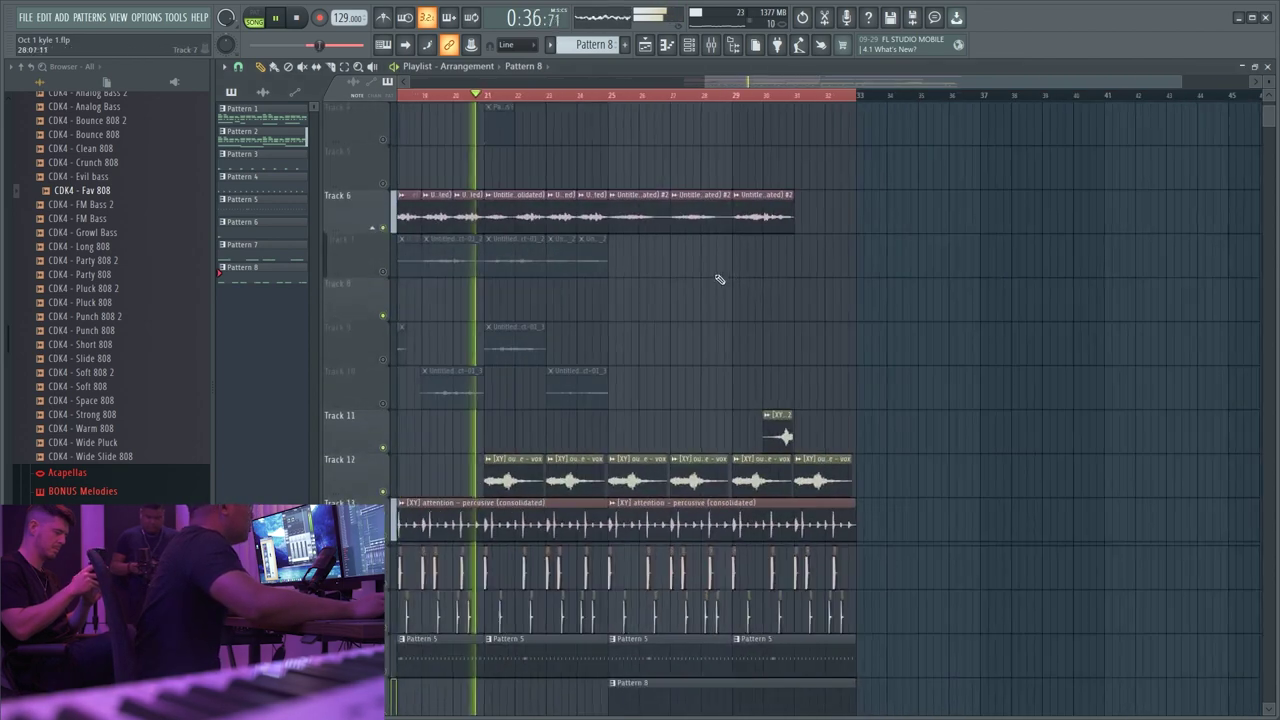
{"action": "scroll", "coordinate": [718, 216], "scroll_direction": "up", "scroll_amount": 2}
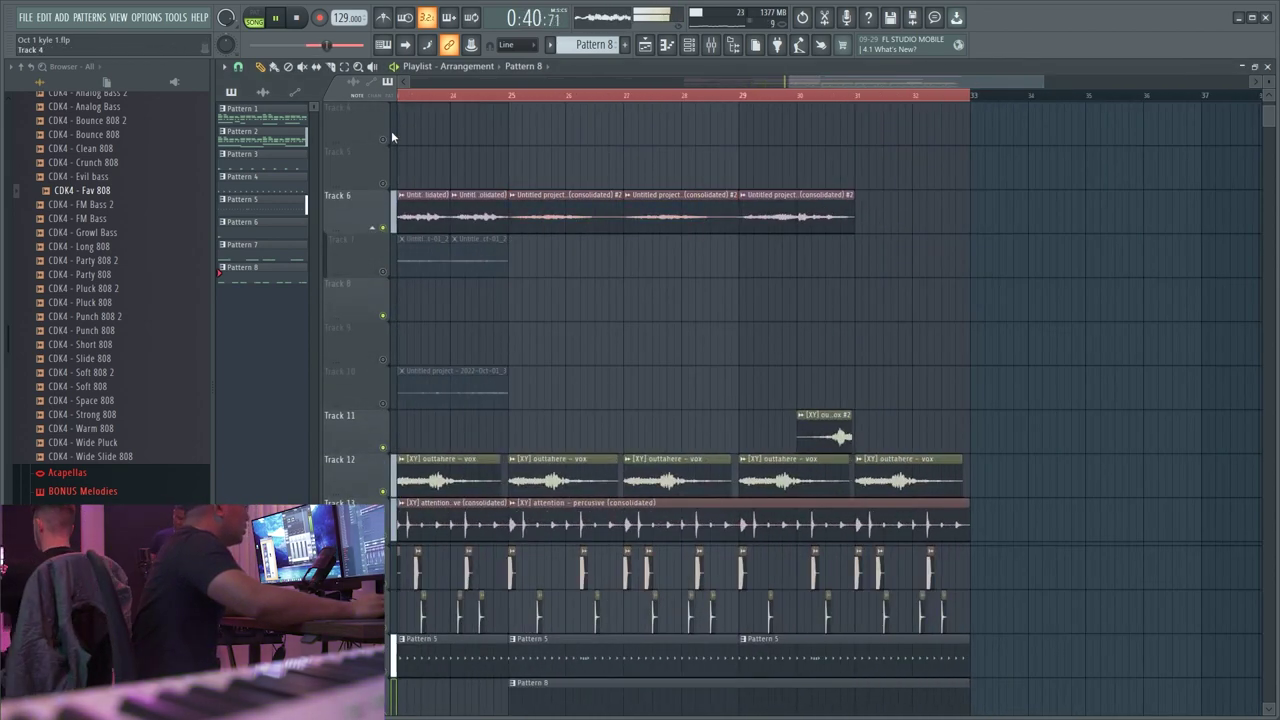
{"action": "scroll", "coordinate": [664, 335], "scroll_direction": "up", "scroll_amount": 3}
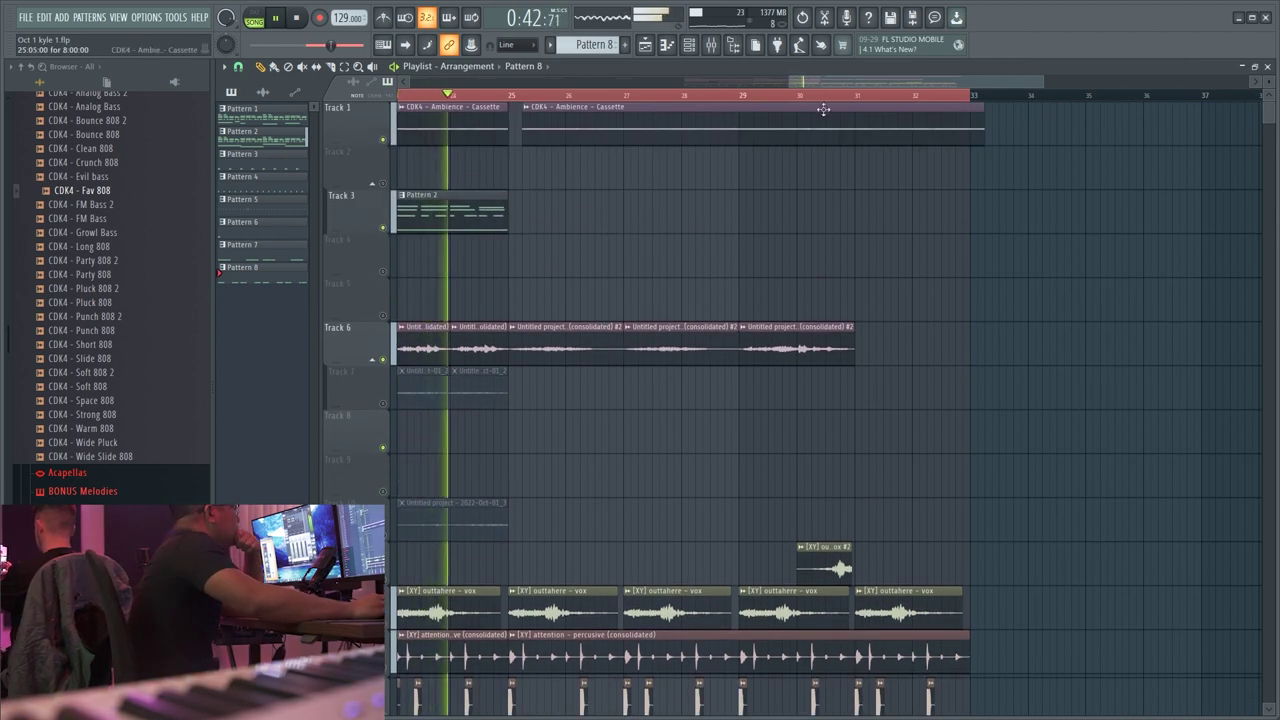
{"action": "left_click_drag", "start_coordinate": [818, 82], "coordinate": [807, 82]}
{"action": "scroll", "coordinate": [104, 402], "scroll_direction": "down", "scroll_amount": 5}
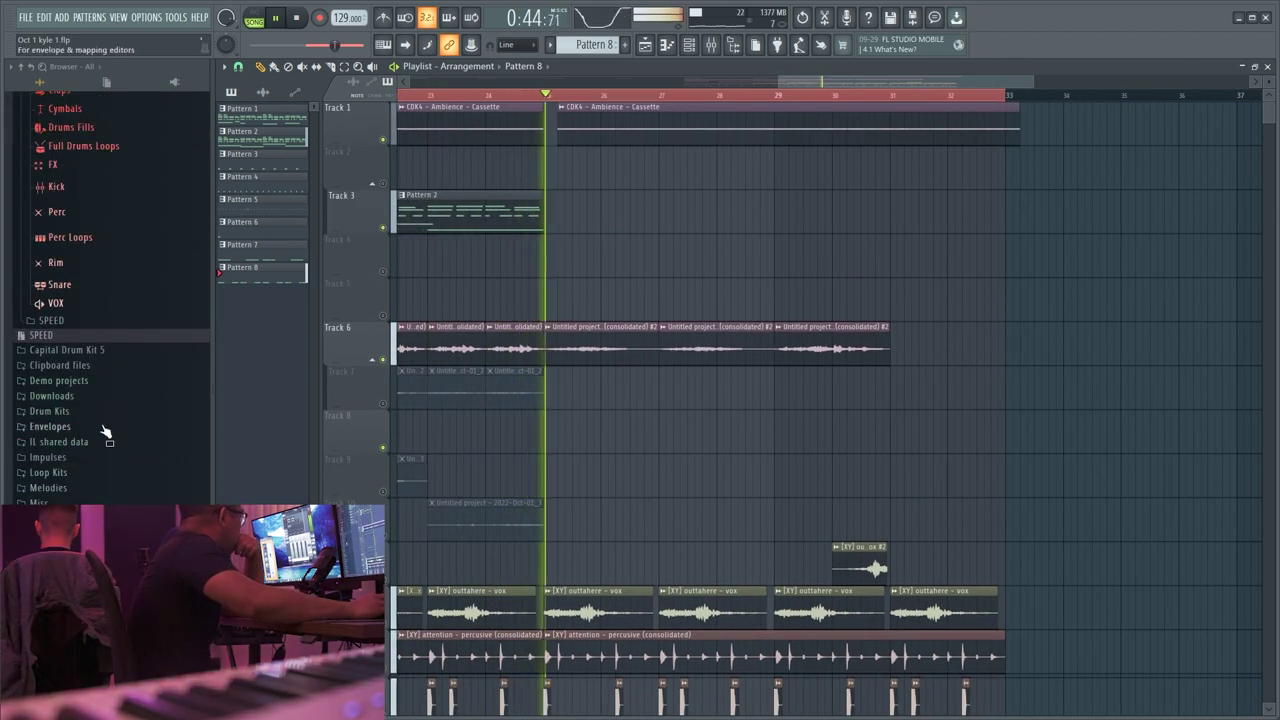
{"action": "scroll", "coordinate": [108, 345], "scroll_direction": "up", "scroll_amount": 3}
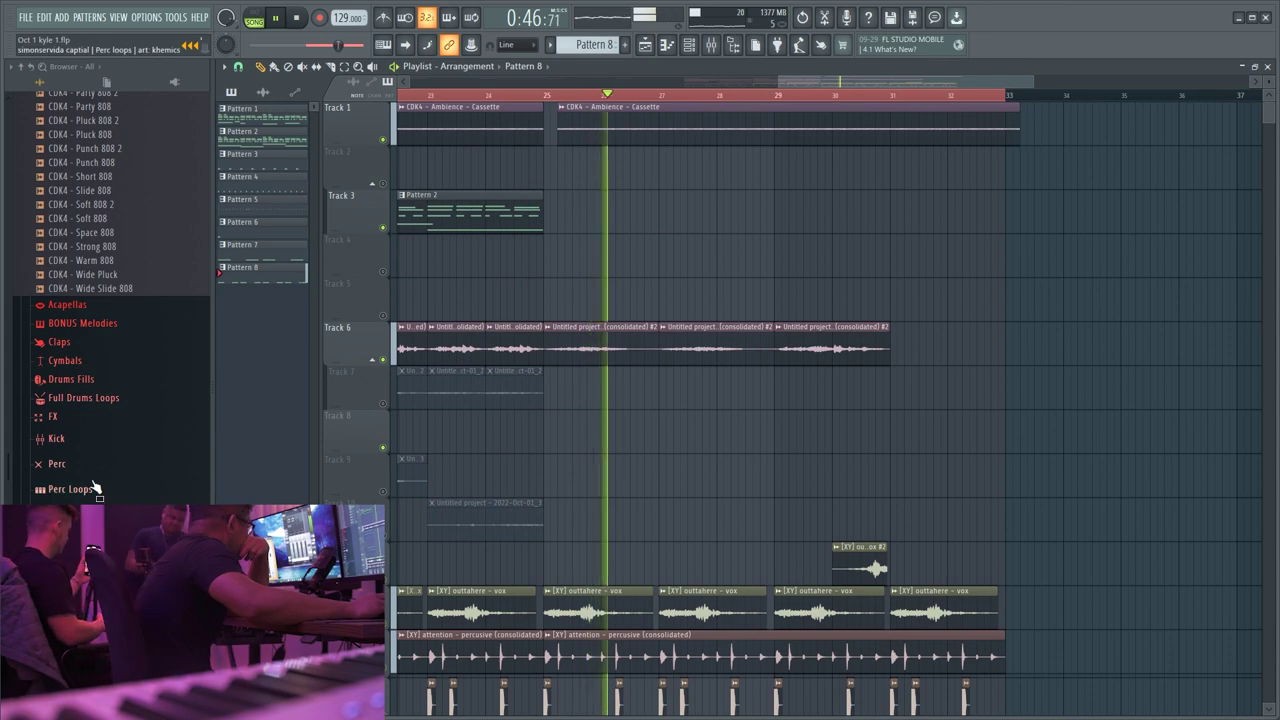
{"action": "scroll", "coordinate": [709, 366], "scroll_direction": "down", "scroll_amount": 3}
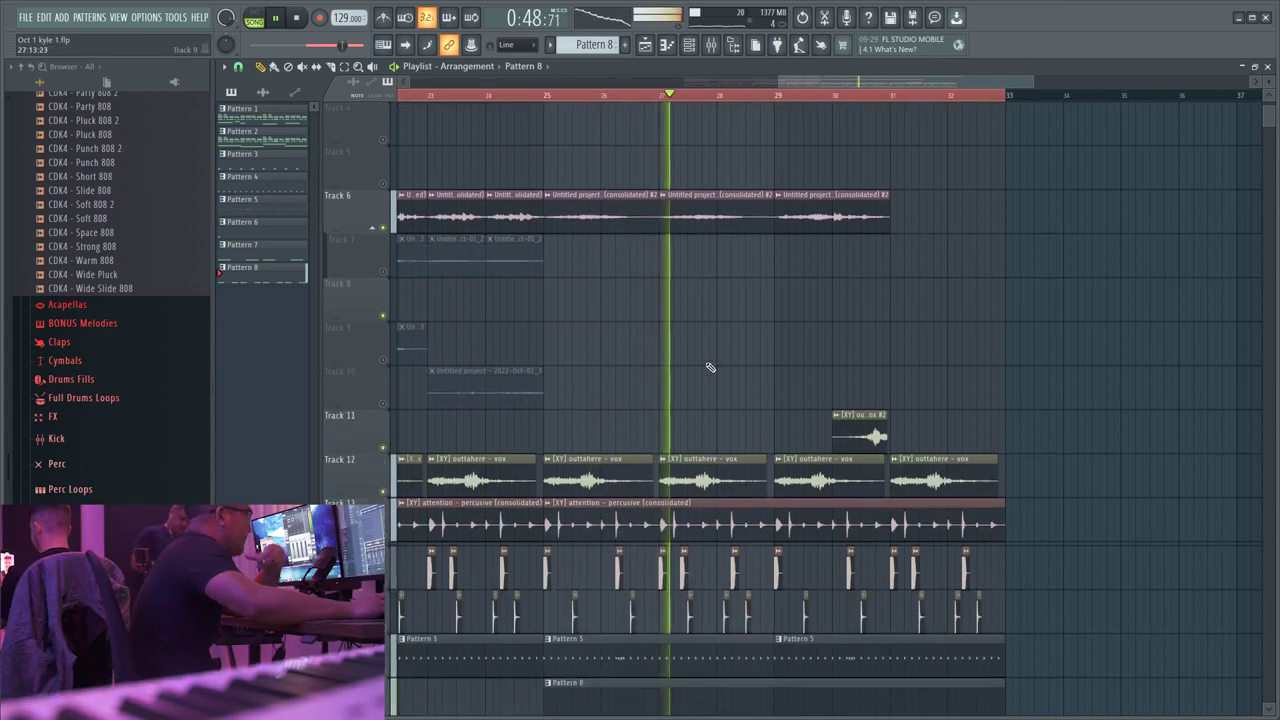
{"action": "scroll", "coordinate": [690, 330], "scroll_direction": "up", "scroll_amount": 3}
{"action": "scroll", "coordinate": [700, 400], "scroll_direction": "down", "scroll_amount": 3}
{"action": "scroll", "coordinate": [855, 438], "scroll_direction": "up", "scroll_amount": 2}
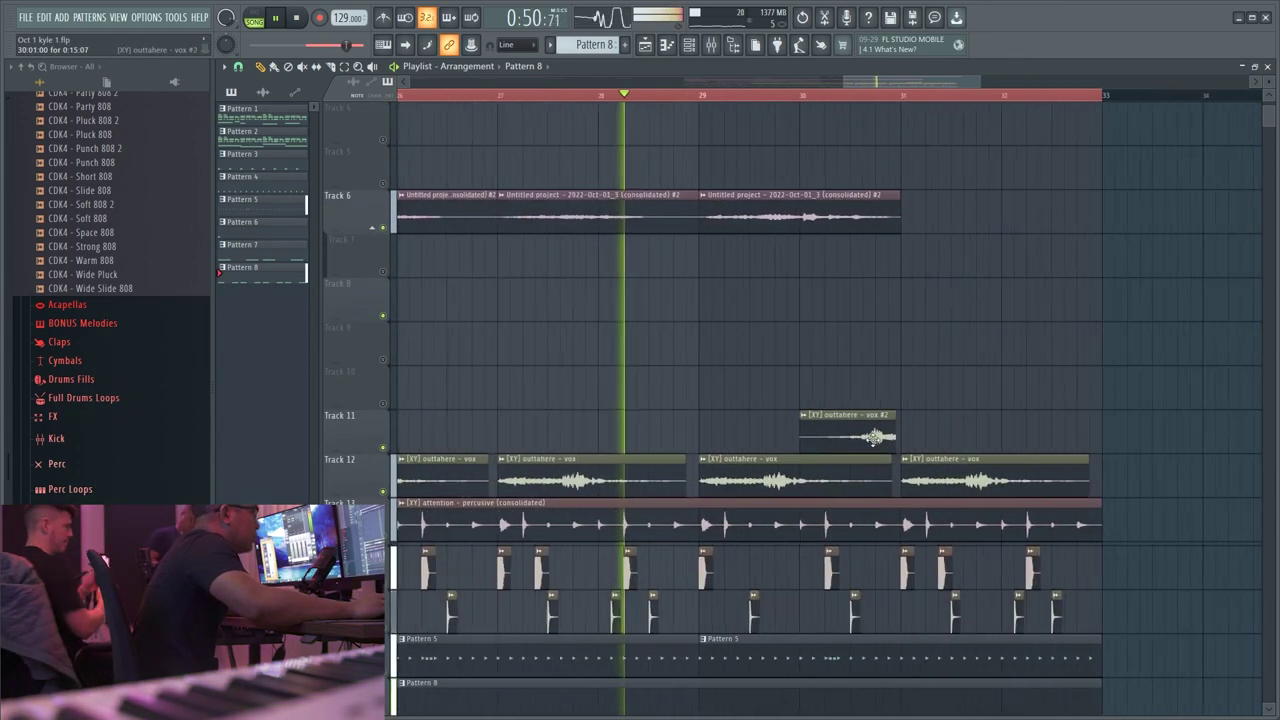
- Copy the reversed [XY] outtahere - vox #2 clip on Track 11 from bar 30 to bar 26, ending at bar 27
{"action": "left_click_drag", "start_coordinate": [855, 438], "coordinate": [492, 446]}
{"action": "scroll", "coordinate": [500, 441], "scroll_direction": "up", "scroll_amount": 2}
{"action": "left_click", "coordinate": [514, 440]}
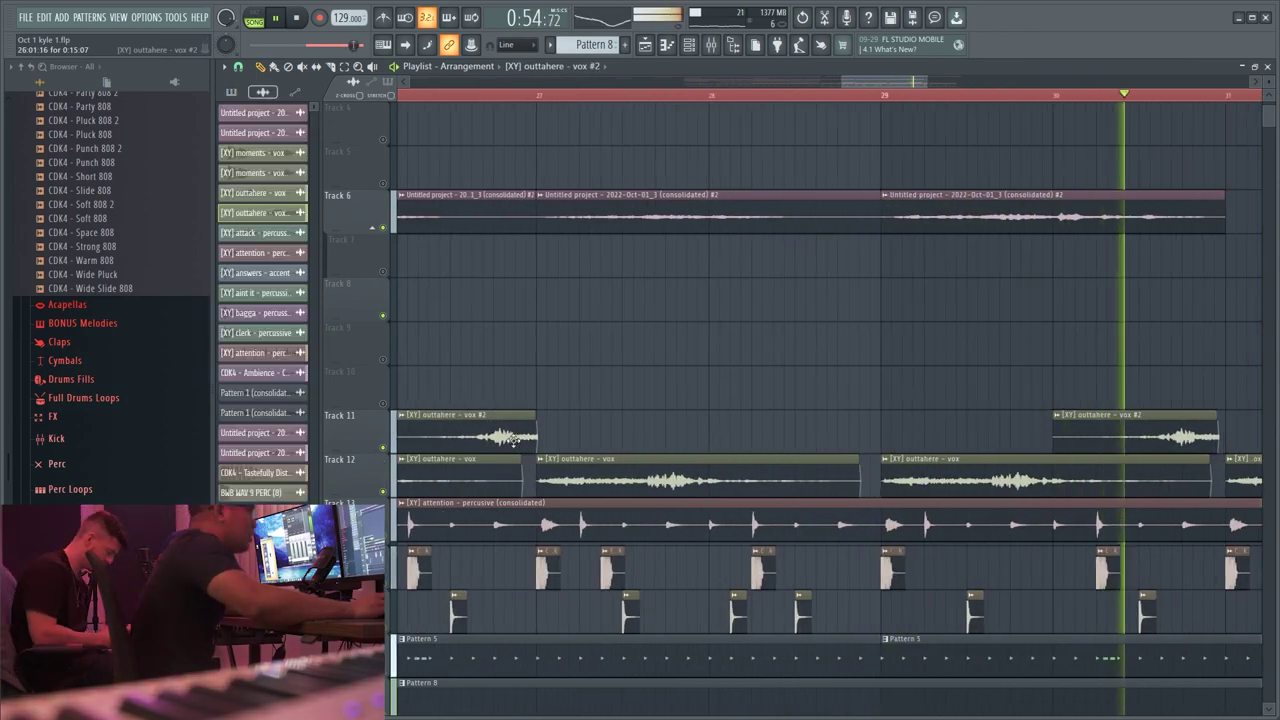
{"action": "scroll", "coordinate": [516, 440], "scroll_direction": "down", "scroll_amount": 2}
{"action": "scroll", "coordinate": [822, 448], "scroll_direction": "up", "scroll_amount": 2}
- Route the [XY] outtahere - vox #2 clip to mixer track 15 and return to the playlist
{"action": "double_click", "coordinate": [881, 426]}
{"action": "key", "text": "ctrl+l"}
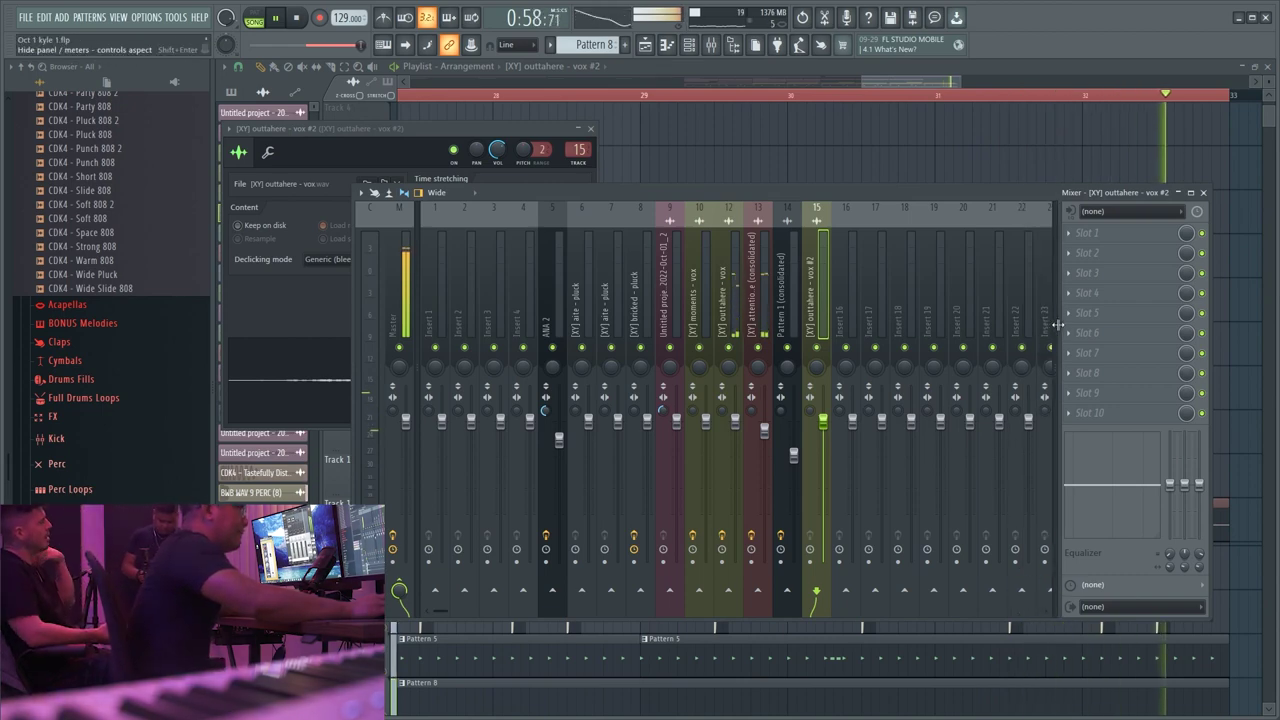
{"action": "key", "text": "F5"}
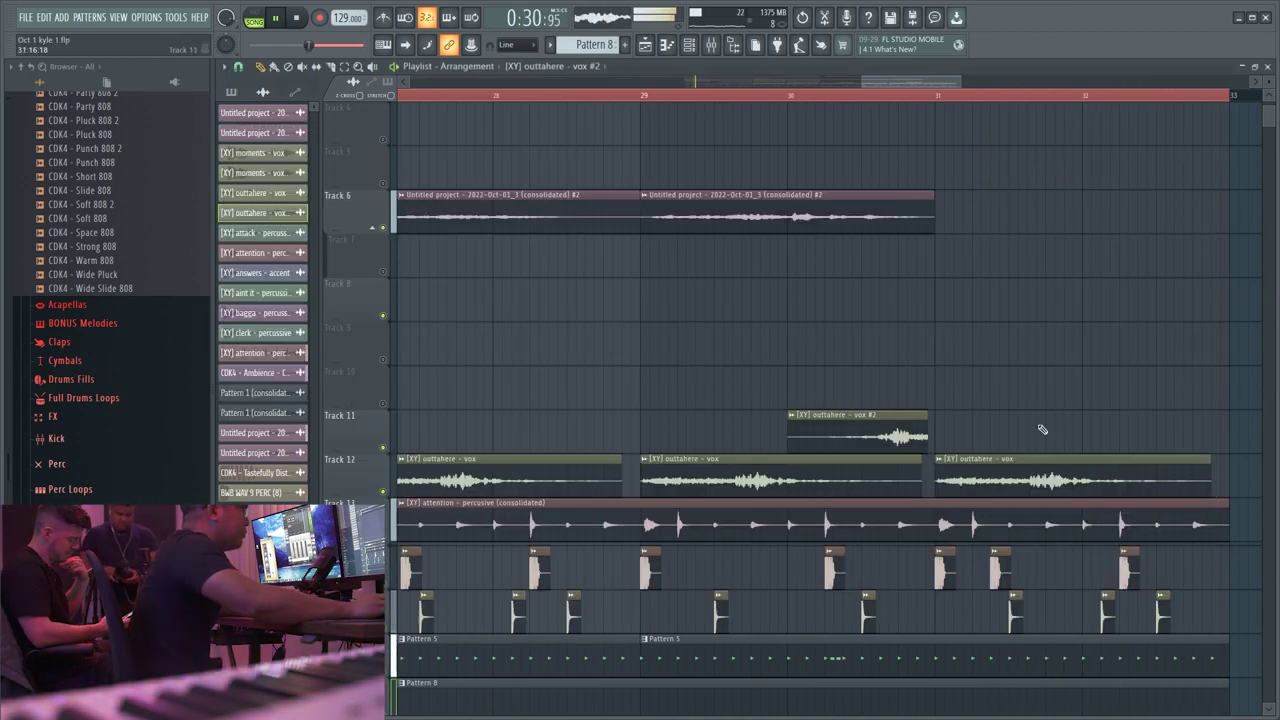
- Place another vox #2 clip at bar 28 on Track 11, make it unique, and lower its pitch to about -813 cents
{"action": "scroll", "coordinate": [1043, 429], "scroll_direction": "down", "scroll_amount": 1}
{"action": "scroll", "coordinate": [480, 463], "scroll_direction": "up", "scroll_amount": 2}
{"action": "scroll", "coordinate": [480, 455], "scroll_direction": "down", "scroll_amount": 3}
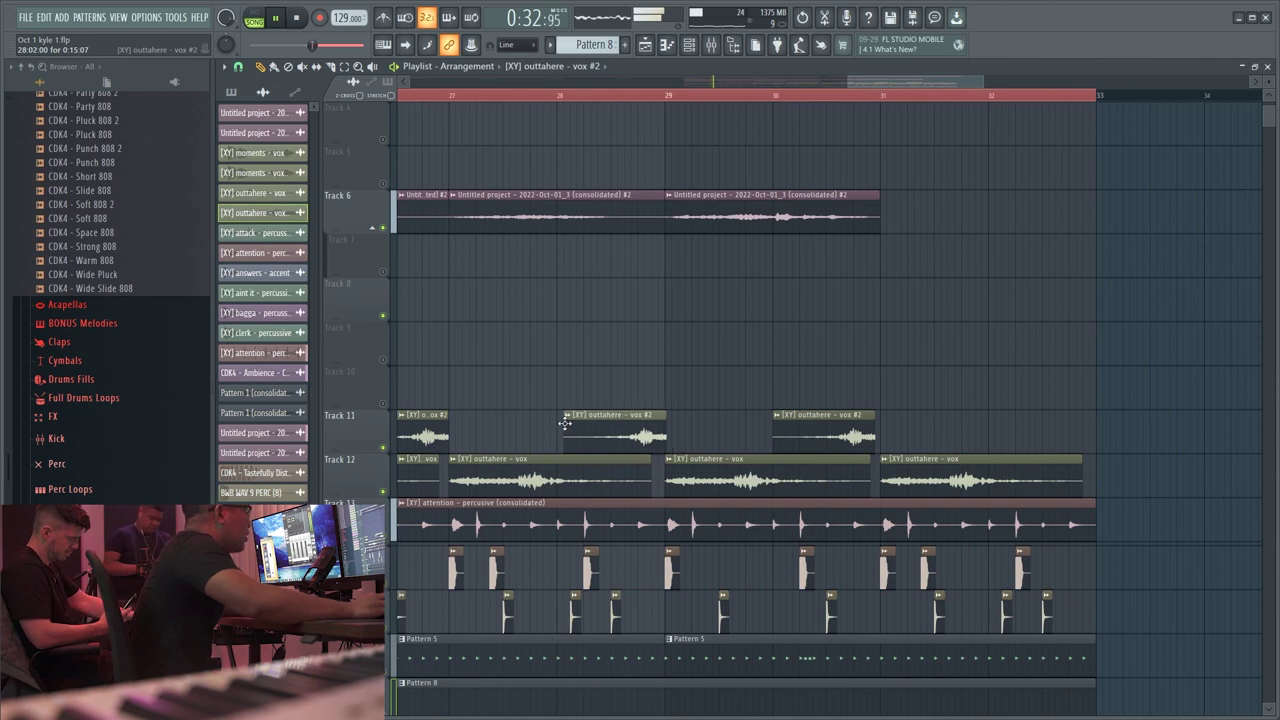
{"action": "scroll", "coordinate": [709, 422], "scroll_direction": "up", "scroll_amount": 2}
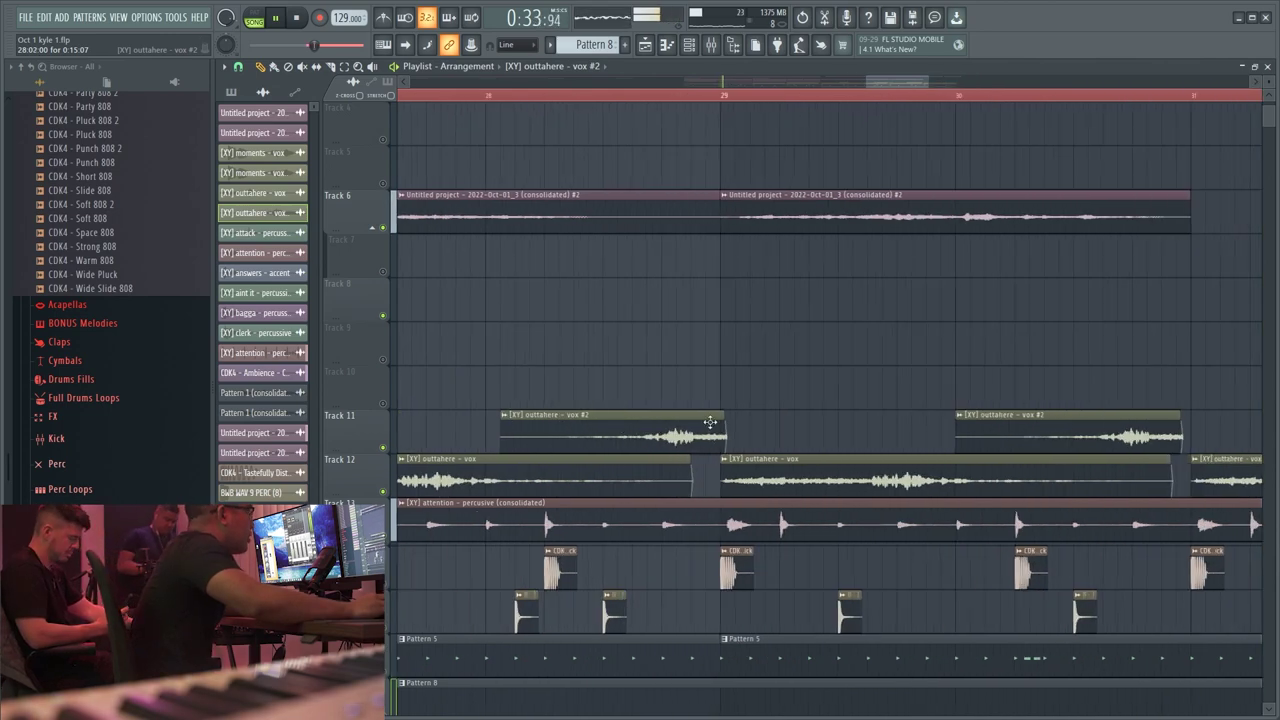
{"action": "left_click", "coordinate": [508, 414]}
{"action": "left_click", "coordinate": [548, 515]}
{"action": "double_click", "coordinate": [591, 424]}
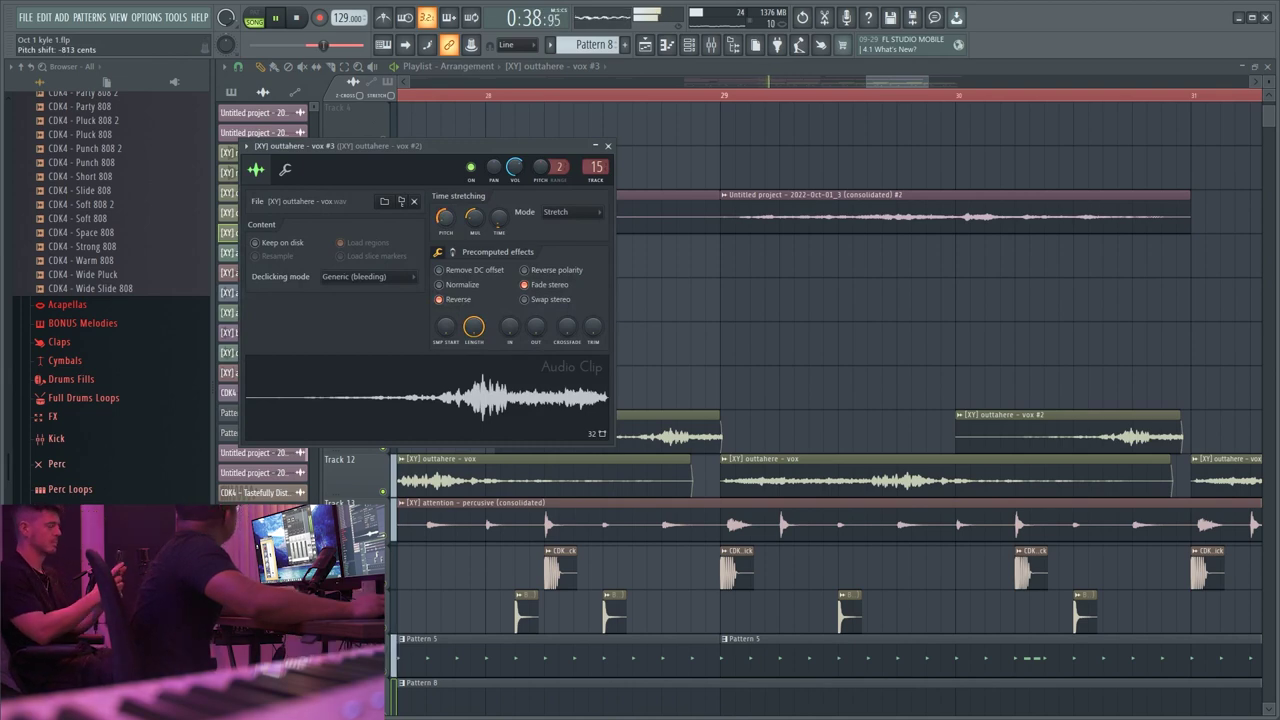
{"action": "key", "text": "Escape"}
- Alternate the vox #3 and vox #2 clips at bars 26 and 28 on Track 11, and copy the pair to bars 30 and 32
{"action": "scroll", "coordinate": [662, 429], "scroll_direction": "down", "scroll_amount": 3}
{"action": "left_click", "coordinate": [487, 436]}
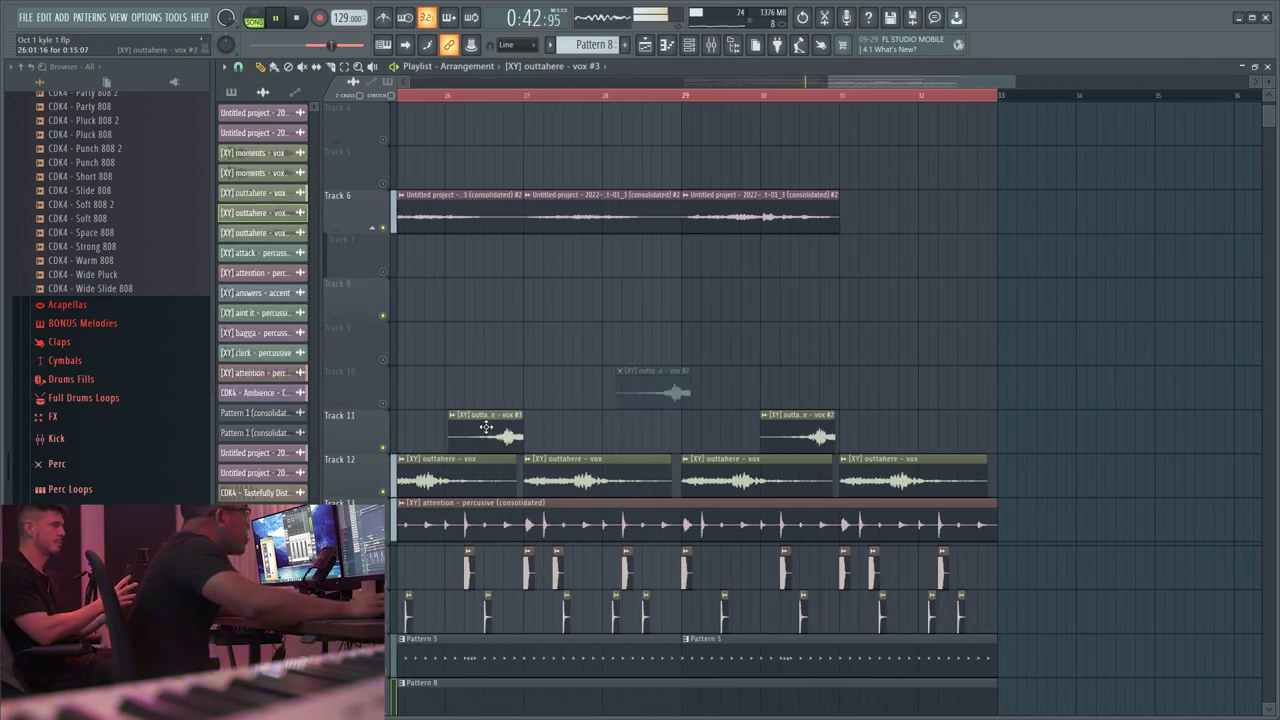
{"action": "left_click_drag", "start_coordinate": [786, 440], "coordinate": [447, 422]}
{"action": "left_click_drag", "start_coordinate": [480, 430], "coordinate": [759, 421]}
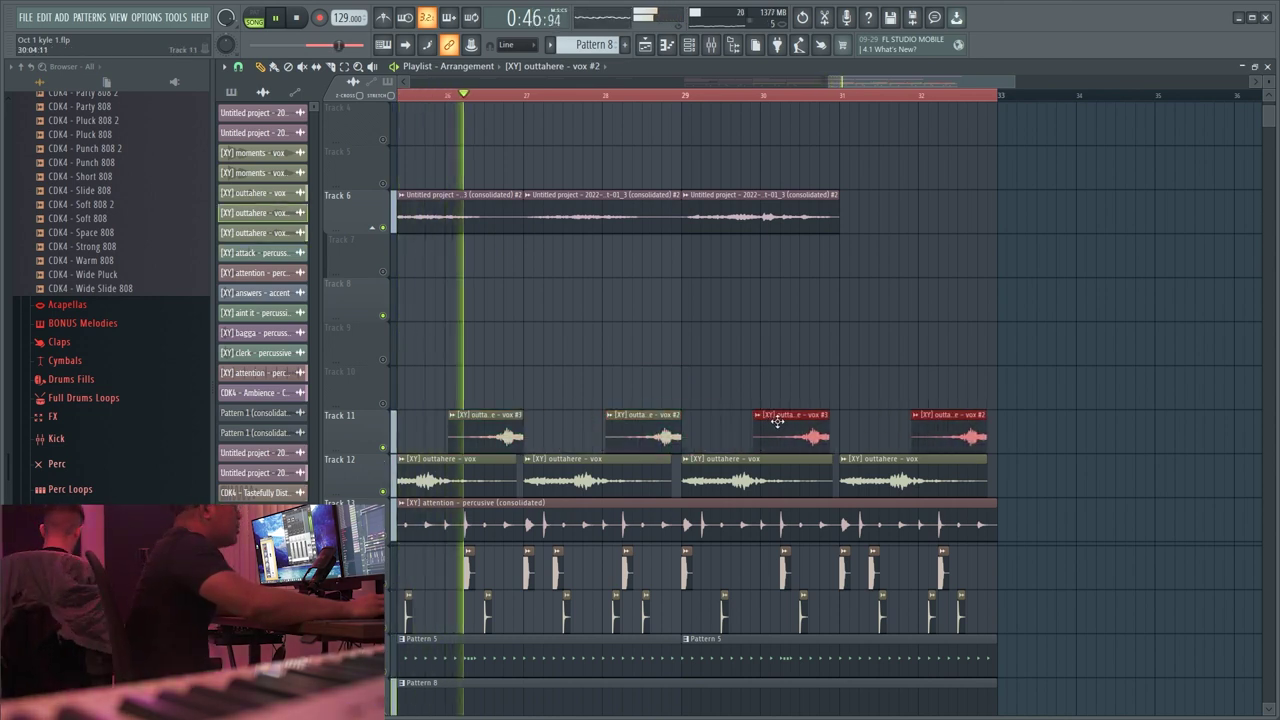
{"action": "scroll", "coordinate": [780, 423], "scroll_direction": "up", "scroll_amount": 3}
{"action": "scroll", "coordinate": [794, 424], "scroll_direction": "down", "scroll_amount": 3}
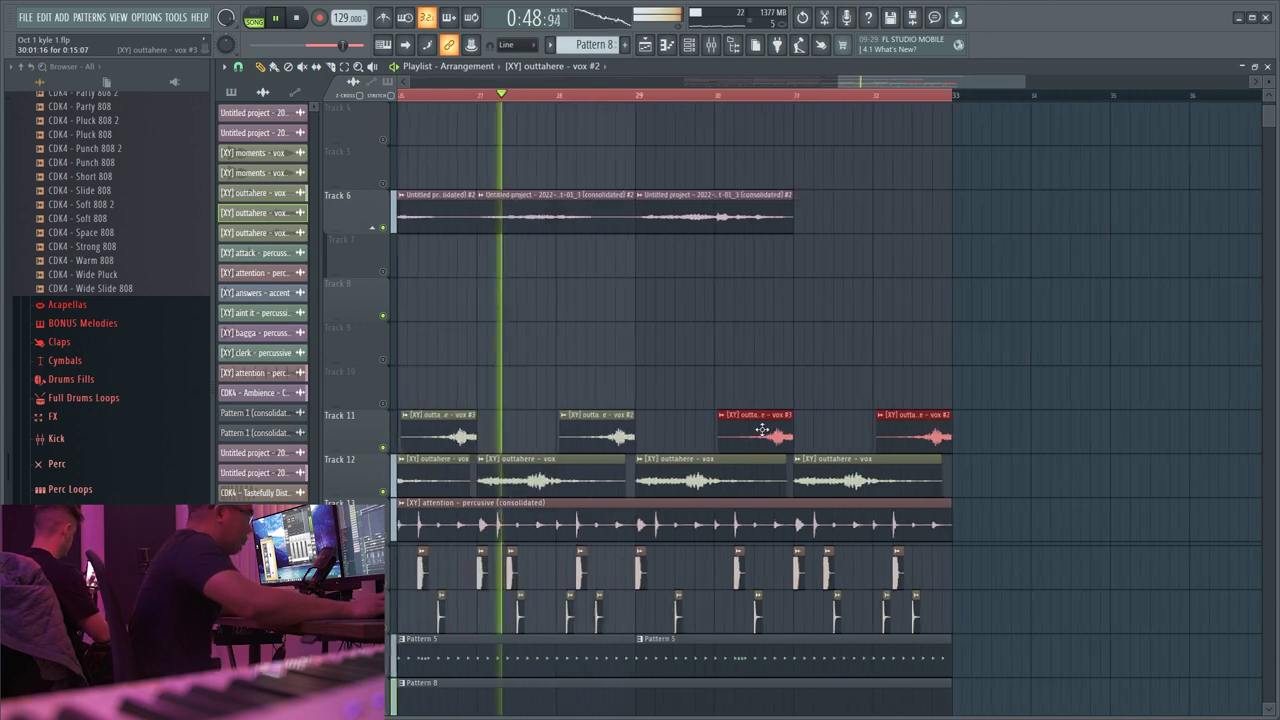
- Lower the volume fader of the [XY] outtahere - vox #2 mixer track and stop playback
{"action": "key", "text": "F9"}
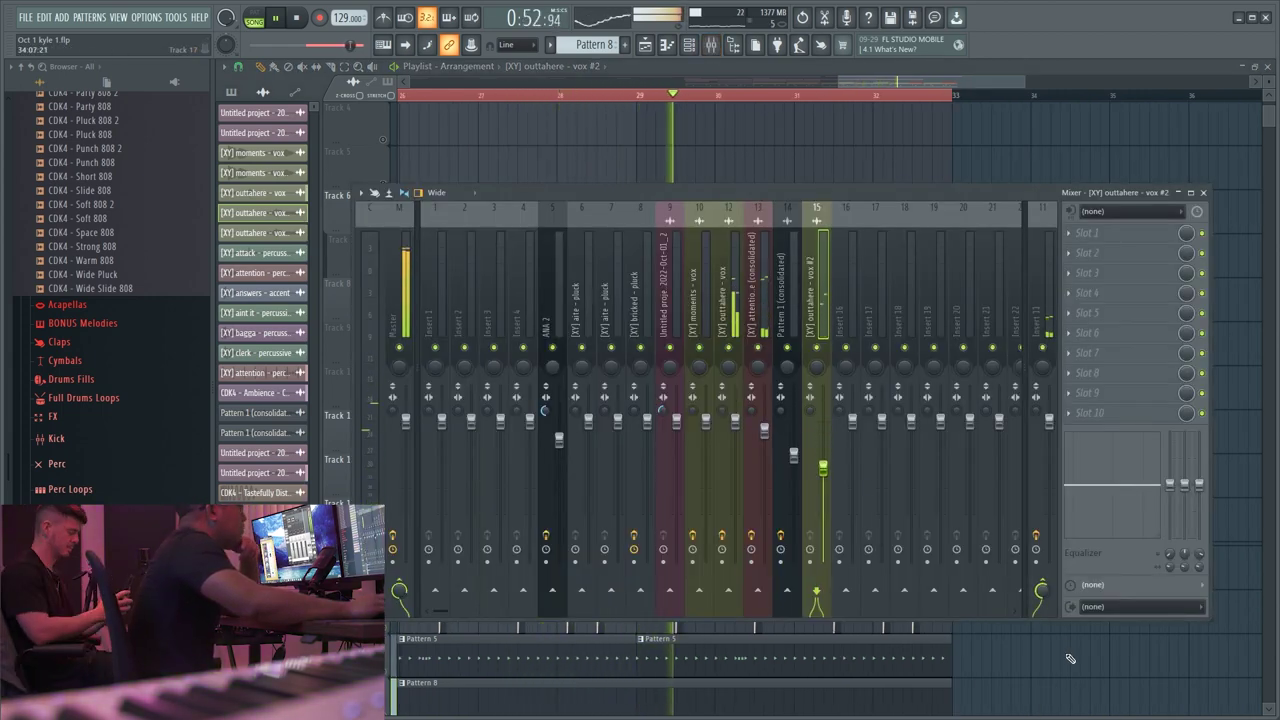
{"action": "key", "text": "F9"}
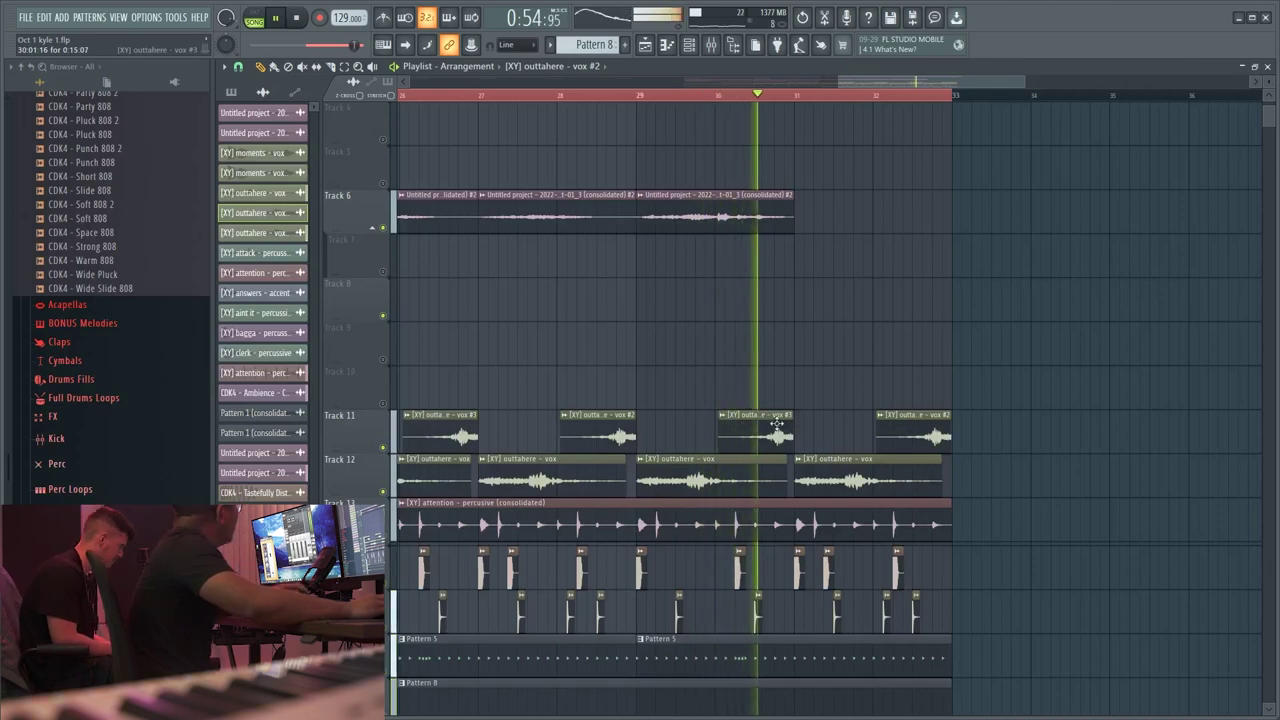
{"action": "key", "text": "space"}
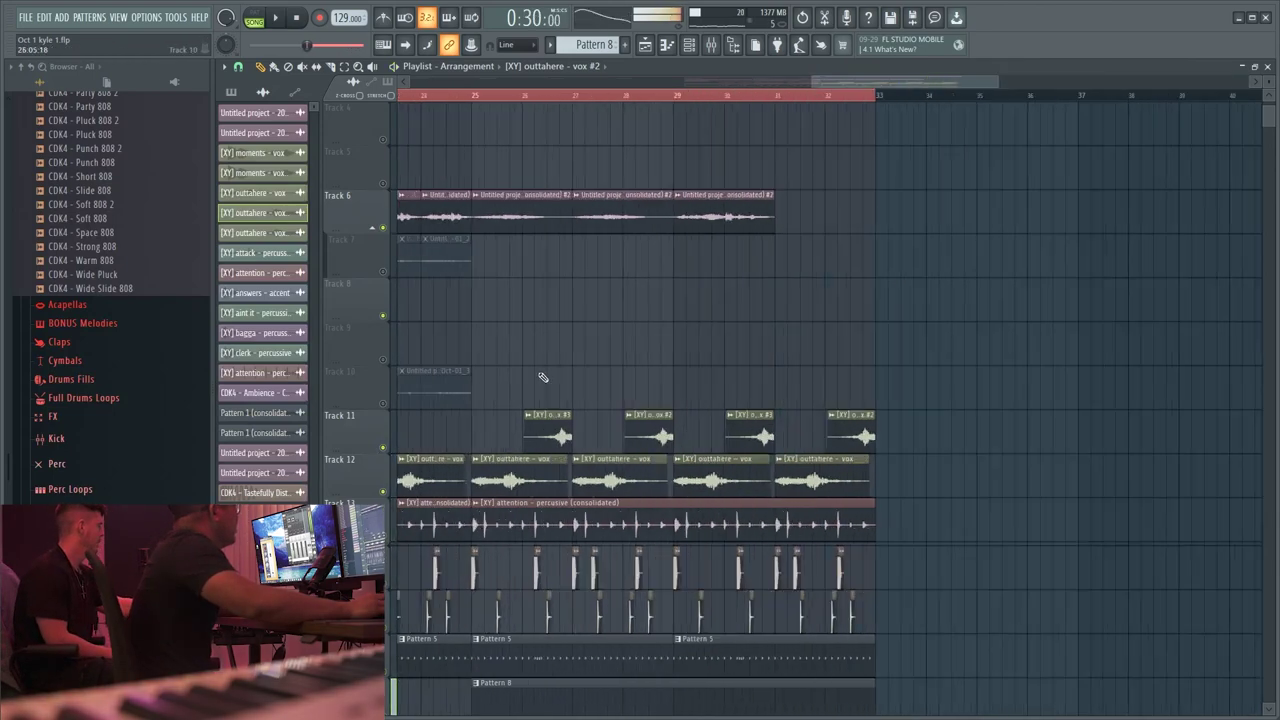
- Check the channel settings of the vox #3 and vox #2 clips while playing the song from bar 25
{"action": "left_click", "coordinate": [565, 435]}
{"action": "double_click", "coordinate": [565, 435]}
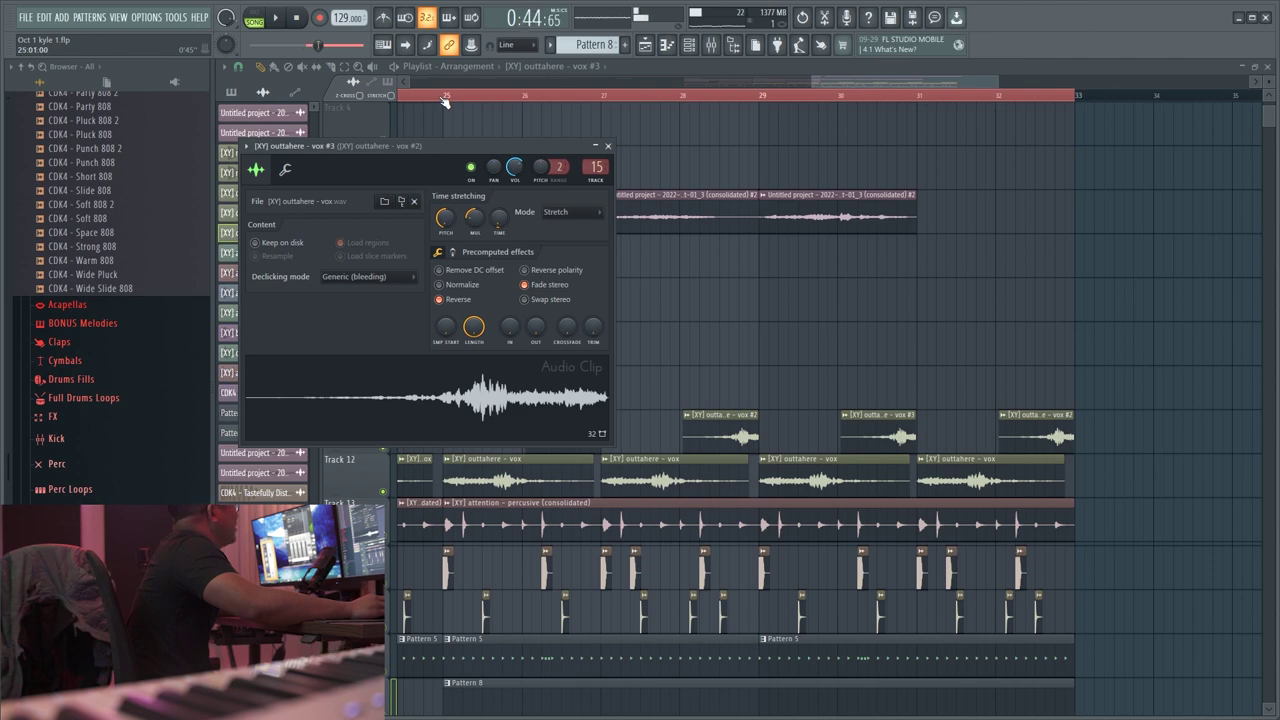
{"action": "left_click", "coordinate": [445, 100]}
{"action": "key", "text": "space"}
{"action": "double_click", "coordinate": [706, 432]}
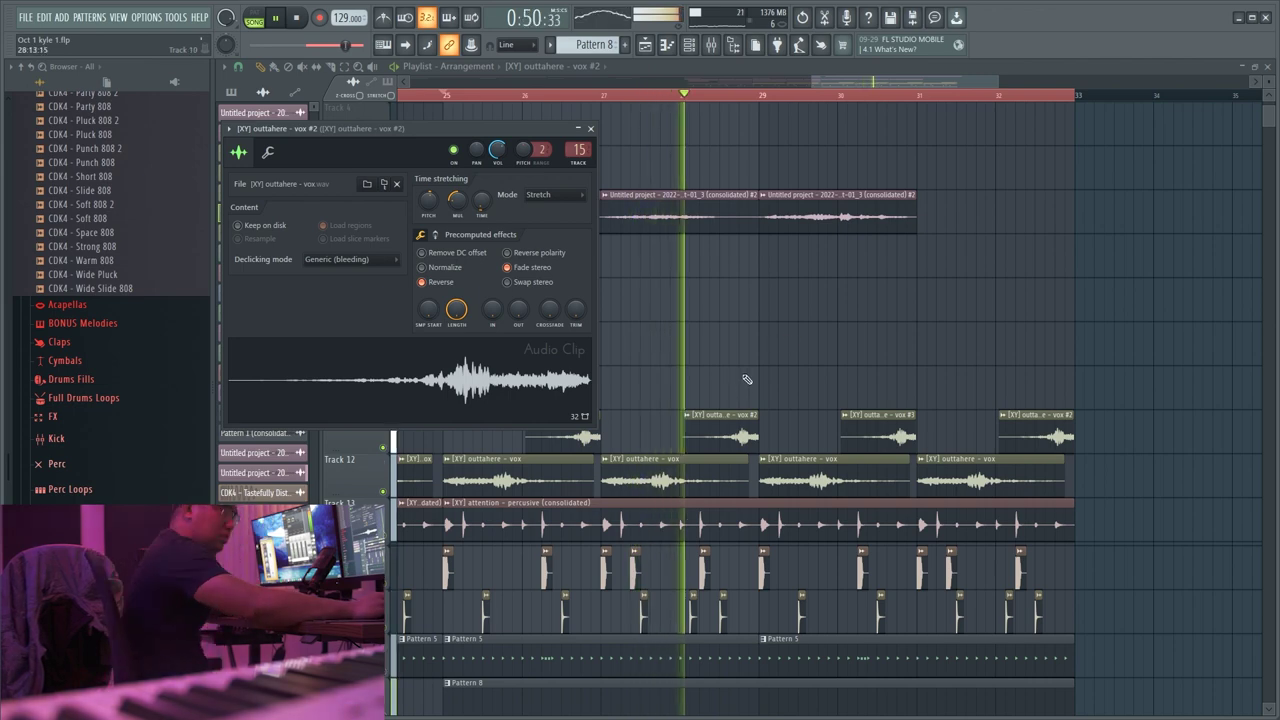
{"action": "key", "text": "Escape"}
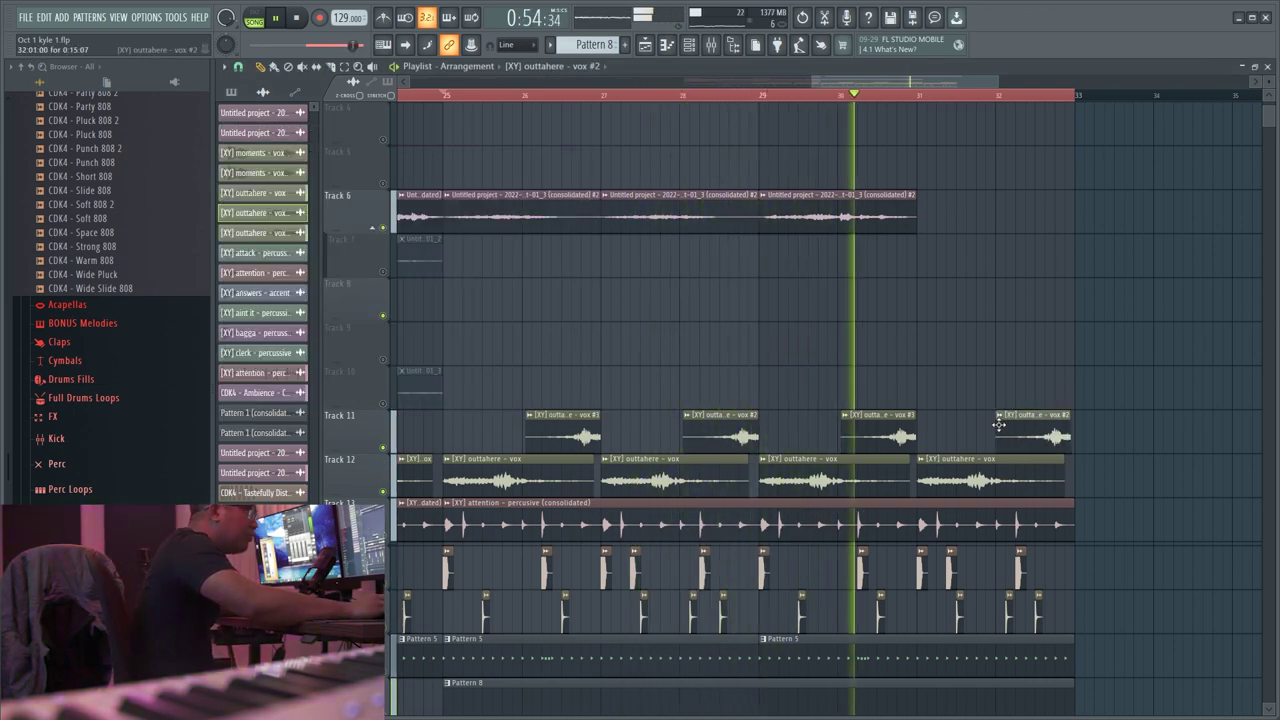
- Copy the last Untitled project consolidated #2 clip on Track 6 to bar 31 so it fills up to bar 33
{"action": "scroll", "coordinate": [1026, 427], "scroll_direction": "up", "scroll_amount": 3}
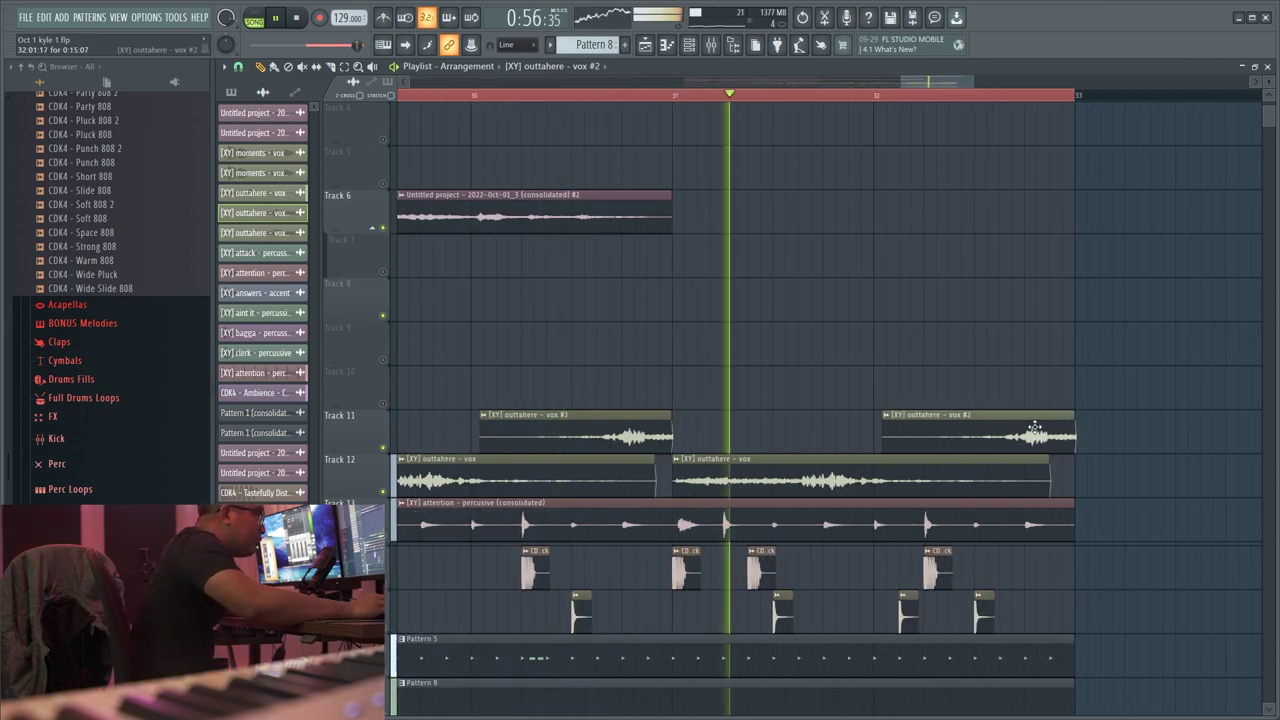
{"action": "scroll", "coordinate": [872, 368], "scroll_direction": "down", "scroll_amount": 6}
{"action": "scroll", "coordinate": [708, 374], "scroll_direction": "up", "scroll_amount": 3}
{"action": "scroll", "coordinate": [705, 351], "scroll_direction": "up", "scroll_amount": 4}
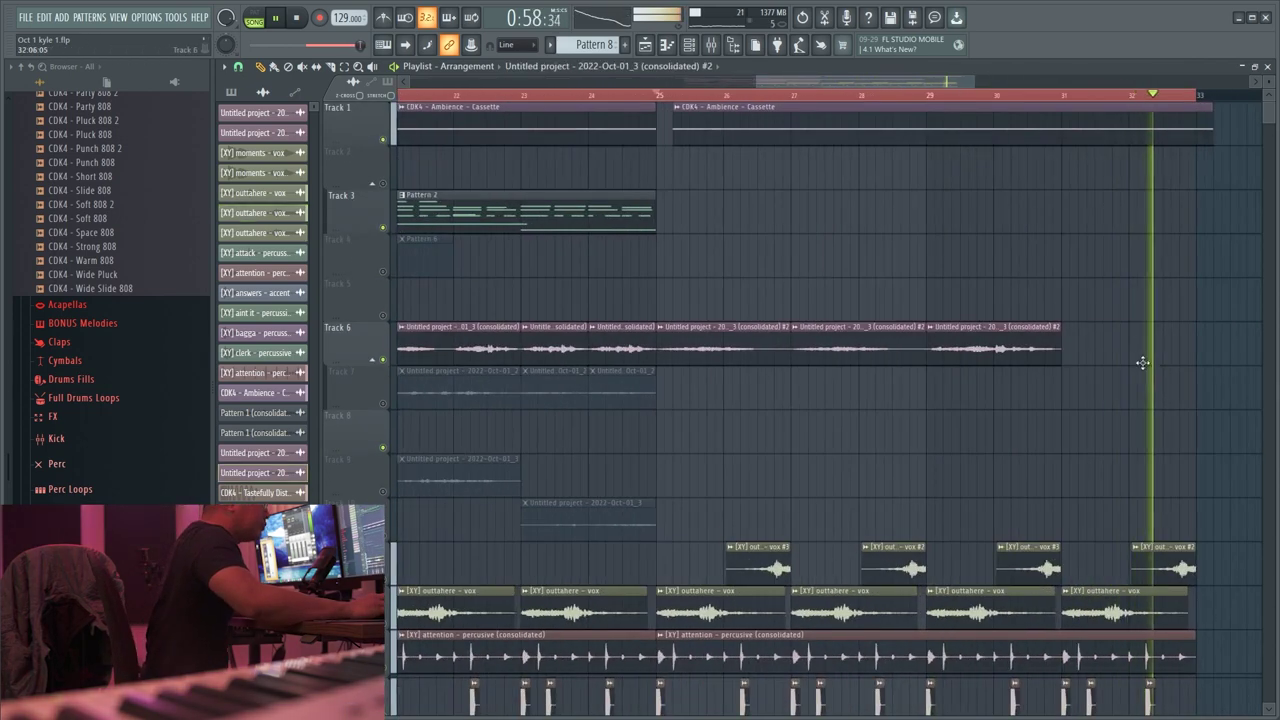
{"action": "left_click_drag", "start_coordinate": [1063, 347], "coordinate": [1056, 347]}
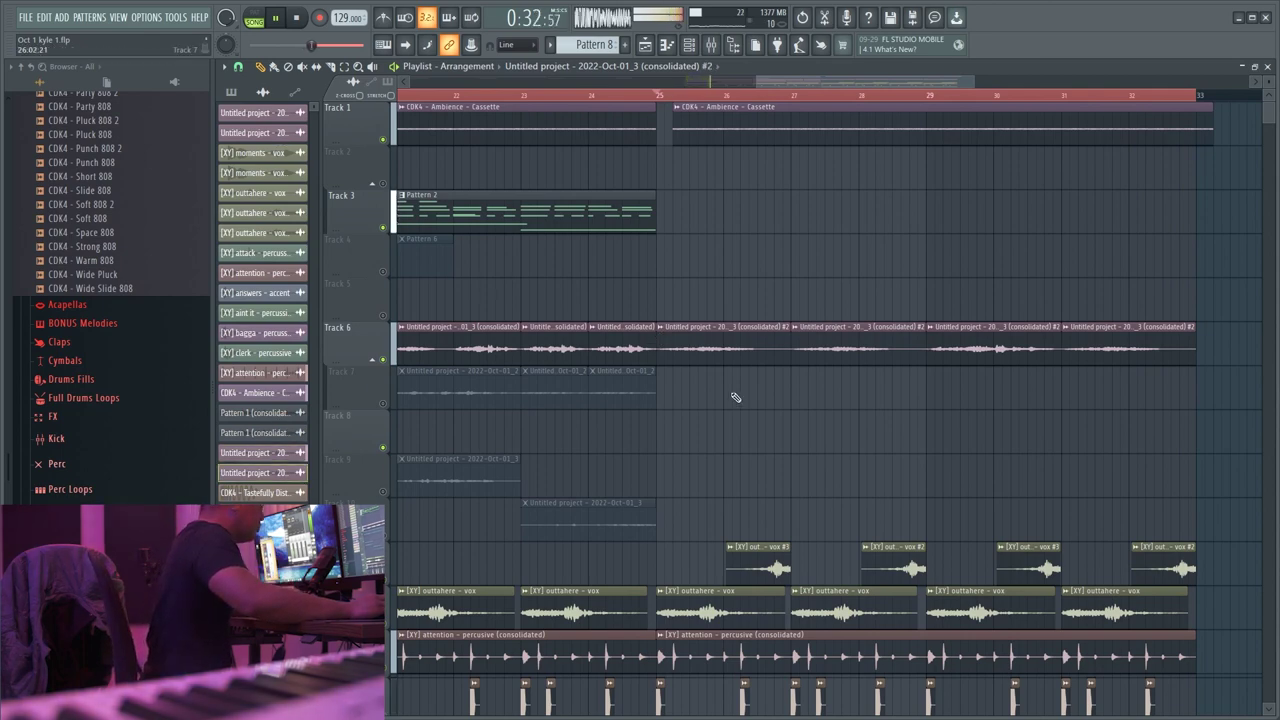
- Unmute Track 7 and place an Untitled project consolidated #2 clip on it, starting at bar 26
{"action": "left_click", "coordinate": [383, 404]}
{"action": "scroll", "coordinate": [740, 385], "scroll_direction": "up", "scroll_amount": 1}
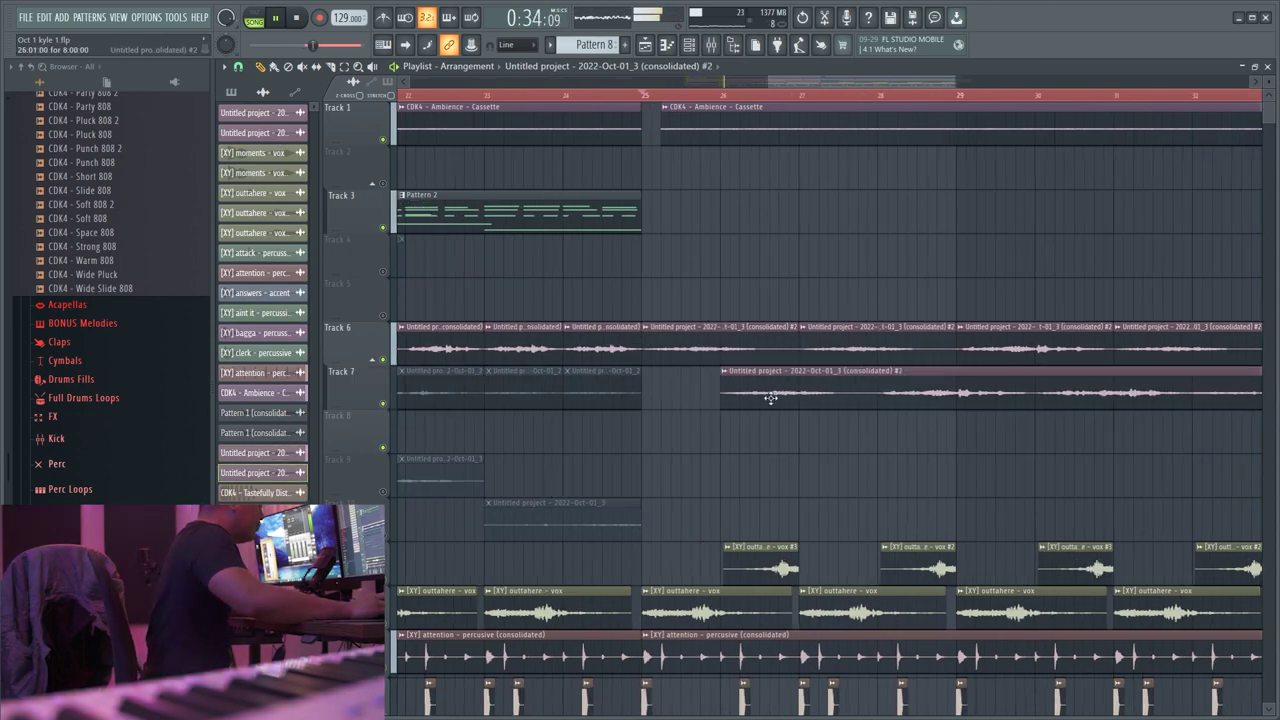
- Make the consolidated clip at bar 26 on Track 7 unique and check its channel settings
{"action": "left_click", "coordinate": [725, 372]}
{"action": "left_click", "coordinate": [743, 466]}
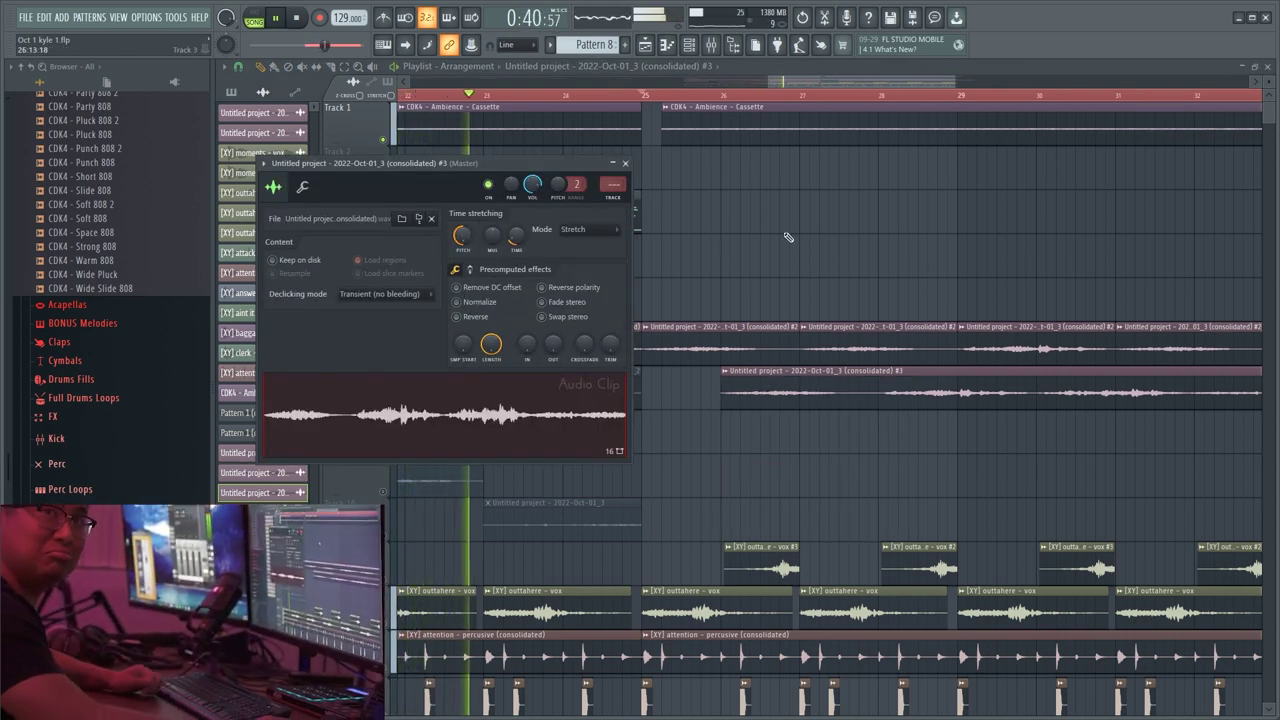
{"action": "key", "text": "Escape"}
- Slice the Track 7 clip at bar 28 and shorten the first piece so it ends about a quarter bar earlier
{"action": "scroll", "coordinate": [799, 426], "scroll_direction": "down", "scroll_amount": 2}
{"action": "scroll", "coordinate": [798, 424], "scroll_direction": "up", "scroll_amount": 3}
{"action": "key", "text": "c"}
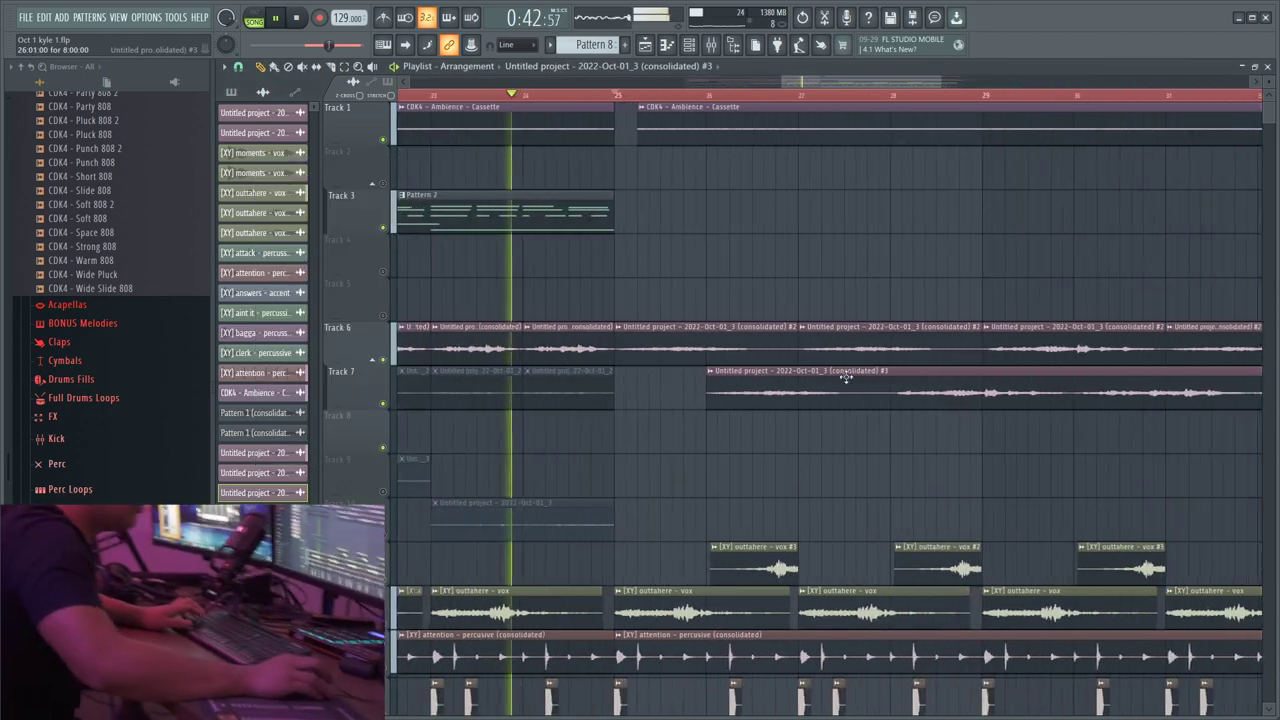
{"action": "left_click_drag", "start_coordinate": [892, 374], "coordinate": [892, 408]}
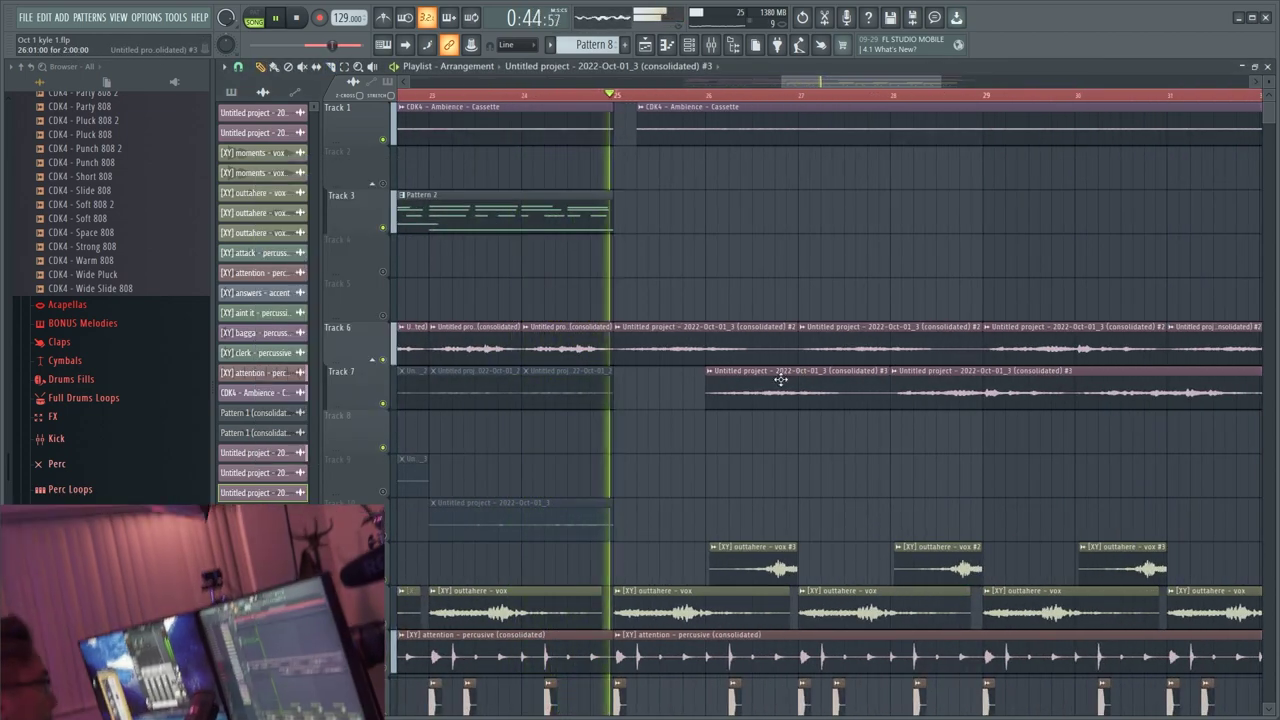
{"action": "scroll", "coordinate": [800, 372], "scroll_direction": "down", "scroll_amount": 2}
{"action": "scroll", "coordinate": [837, 362], "scroll_direction": "up", "scroll_amount": 2}
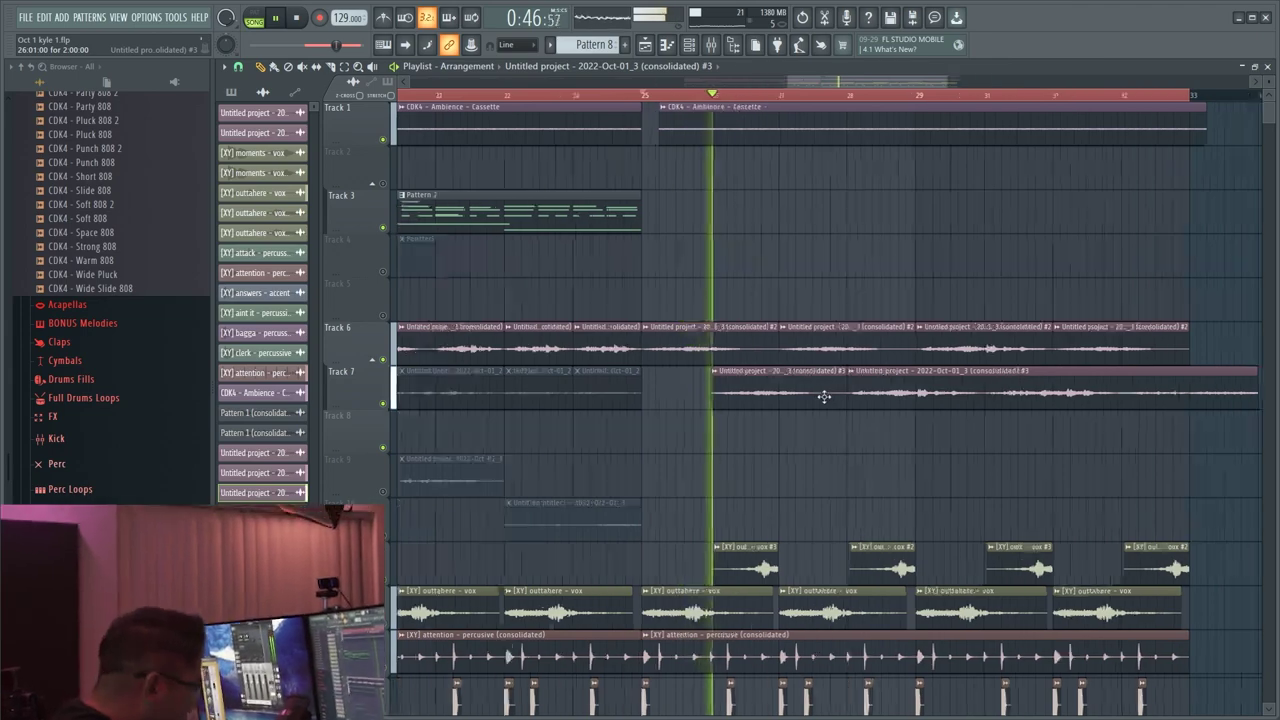
{"action": "scroll", "coordinate": [805, 392], "scroll_direction": "down", "scroll_amount": 2}
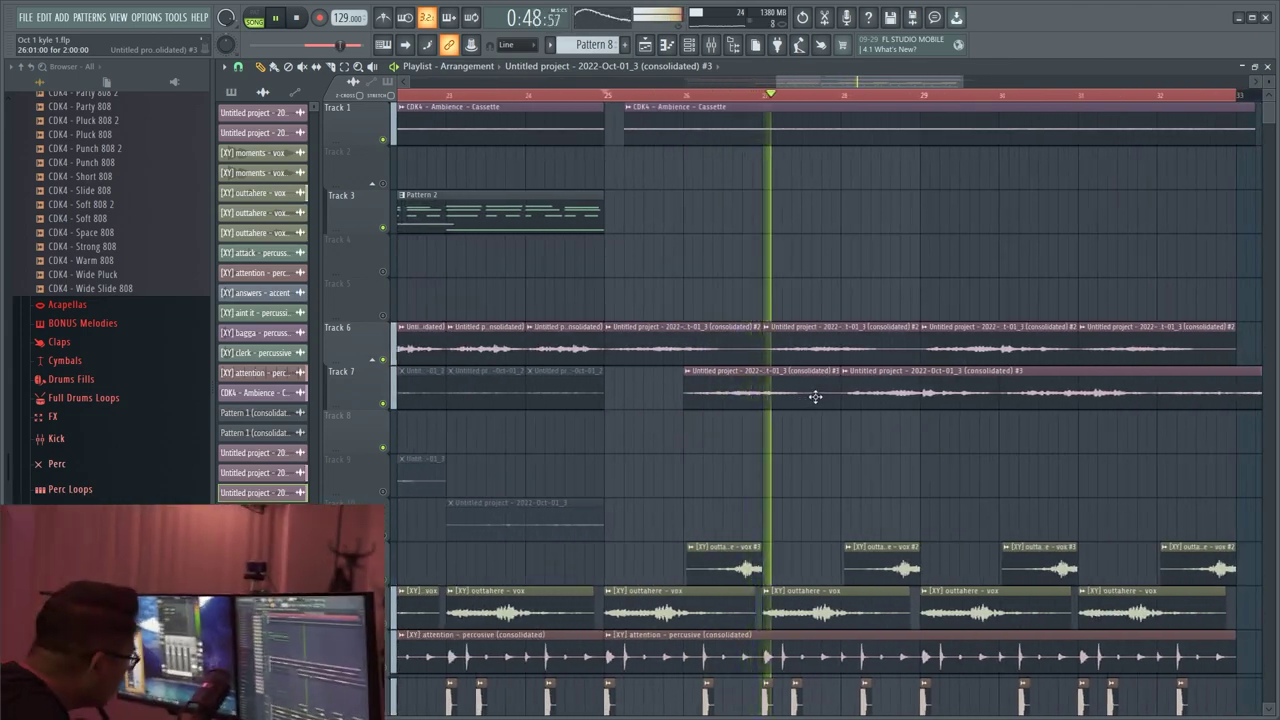
{"action": "scroll", "coordinate": [815, 398], "scroll_direction": "up", "scroll_amount": 3}
{"action": "scroll", "coordinate": [826, 408], "scroll_direction": "down", "scroll_amount": 2}
{"action": "scroll", "coordinate": [812, 406], "scroll_direction": "up", "scroll_amount": 2}
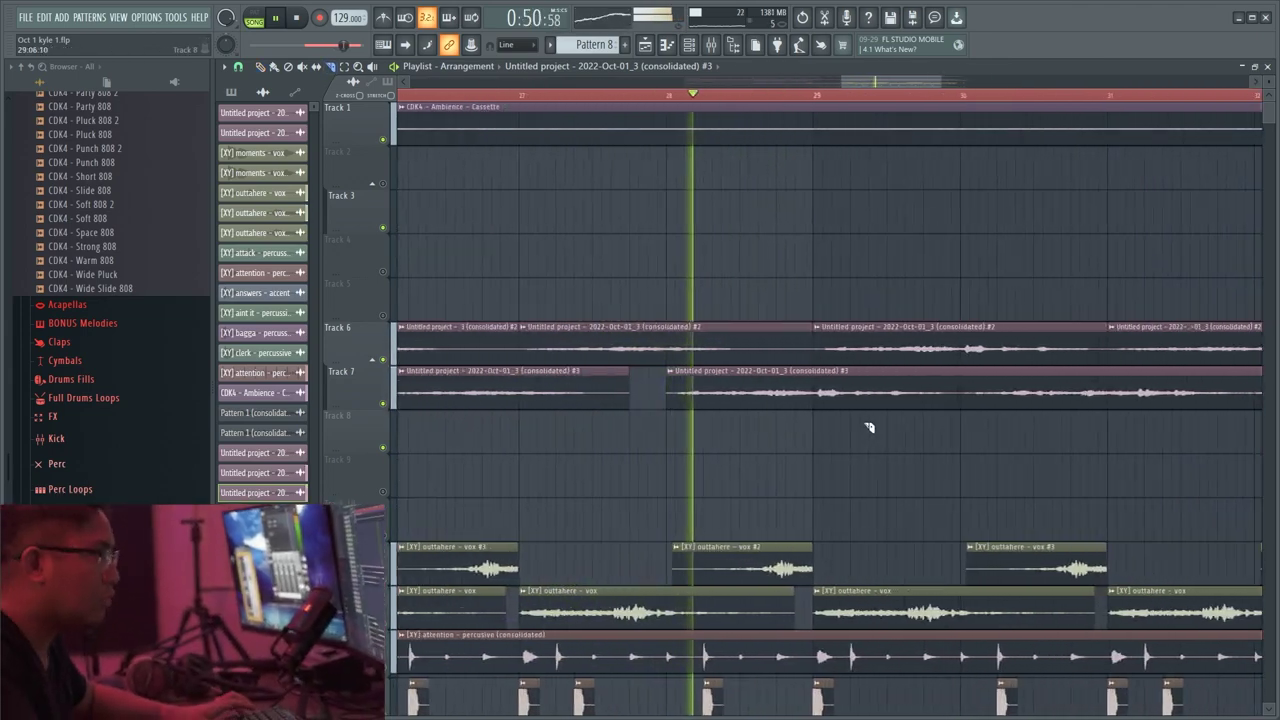
- Route the consolidated #3 clip to its own mixer track and add FabFilter Pro-Q 3 with a 30 dB/oct low cut at about 167 Hz
{"action": "double_click", "coordinate": [738, 391]}
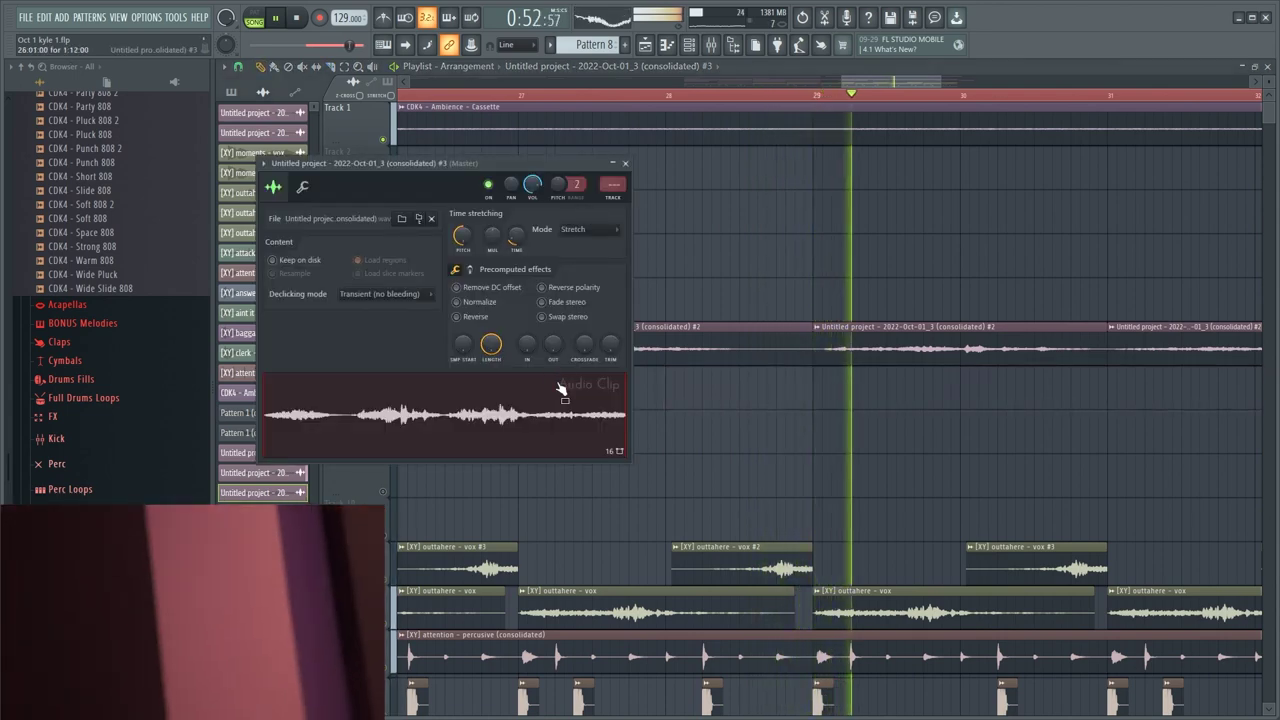
{"action": "key", "text": "F9"}
{"action": "left_click", "coordinate": [1106, 272]}
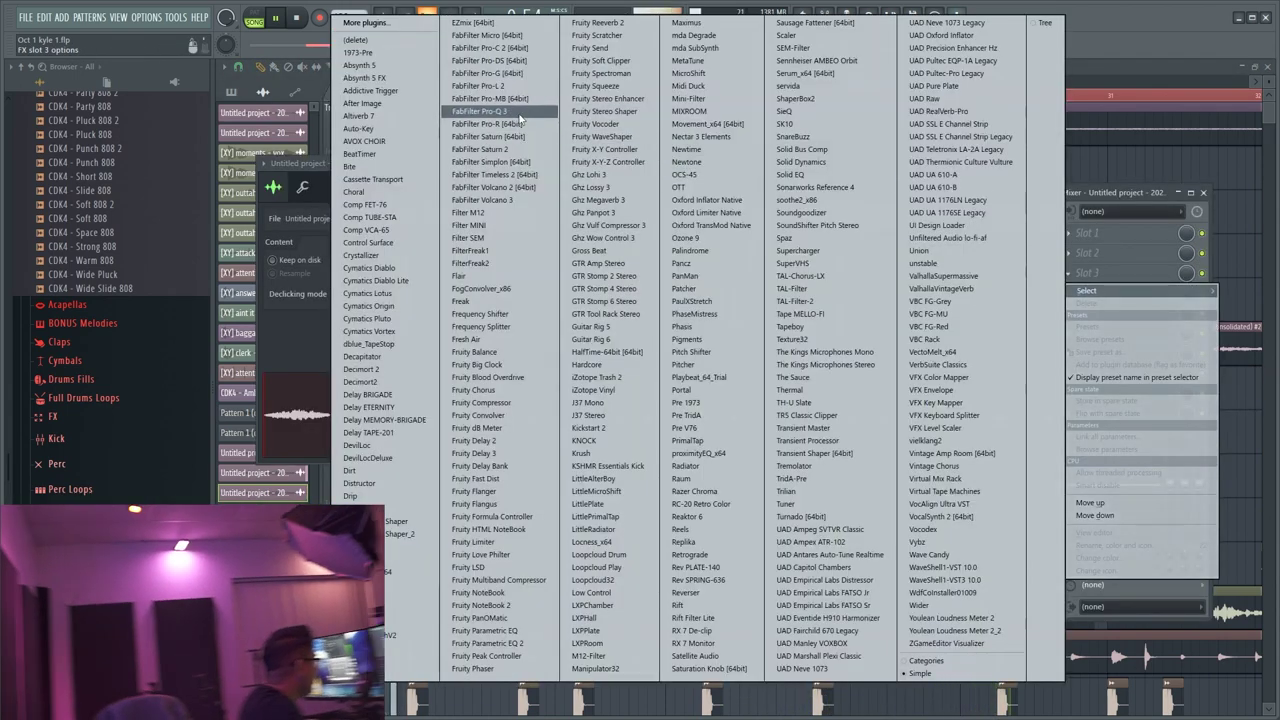
{"action": "left_click", "coordinate": [519, 115]}
{"action": "double_click", "coordinate": [303, 337]}
{"action": "left_click_drag", "start_coordinate": [303, 337], "coordinate": [525, 332]}
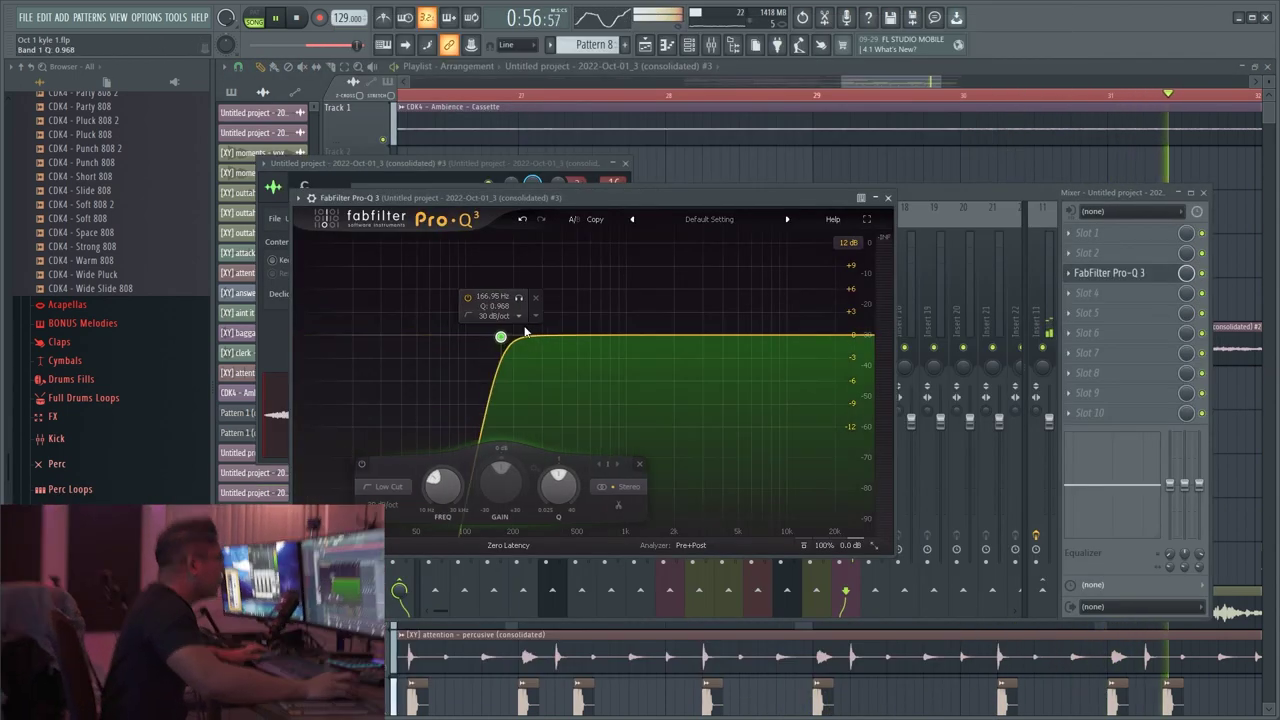
{"action": "key", "text": "F12"}
- Remove the Track 7 piece at bar 28 and copy the shortened bar 26 clip to bar 30
{"action": "scroll", "coordinate": [514, 380], "scroll_direction": "down", "scroll_amount": 3}
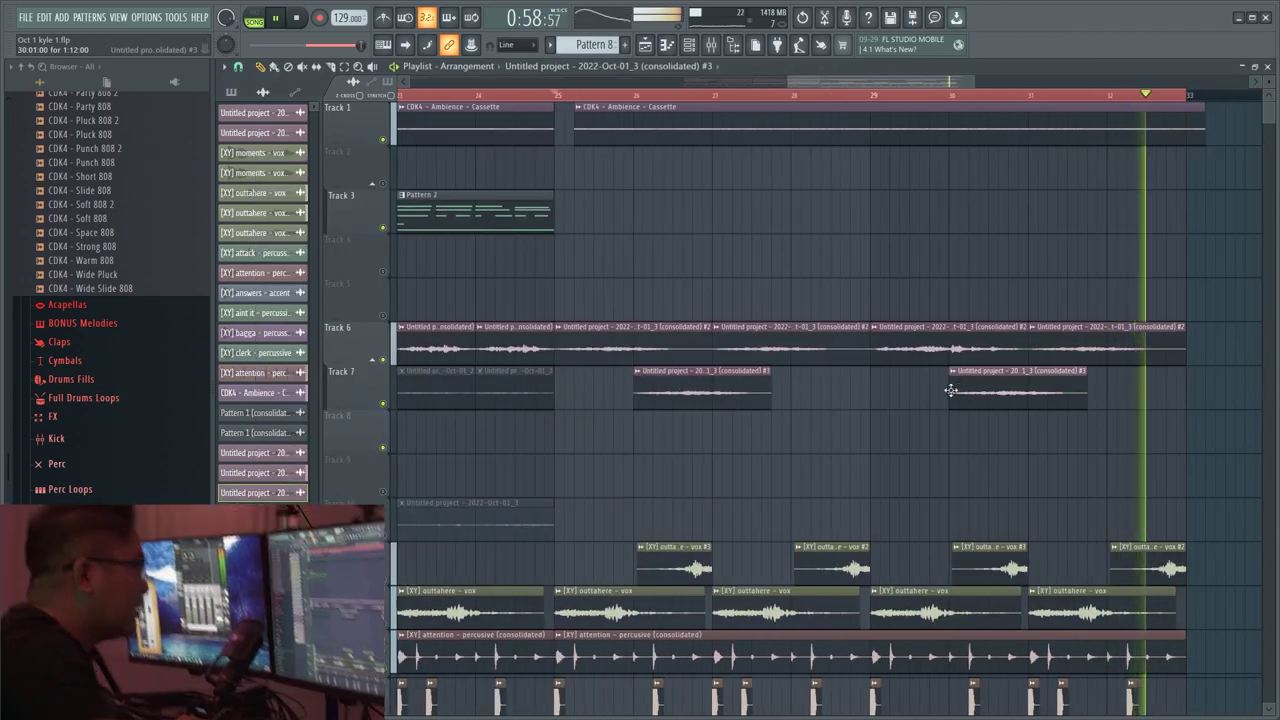
{"action": "scroll", "coordinate": [850, 405], "scroll_direction": "down", "scroll_amount": 3}
- Place the CDK4 - Clean Riser sample from the FX folder on Track 19, ending at bar 25, and unmute the track
{"action": "scroll", "coordinate": [765, 415], "scroll_direction": "down", "scroll_amount": 9}
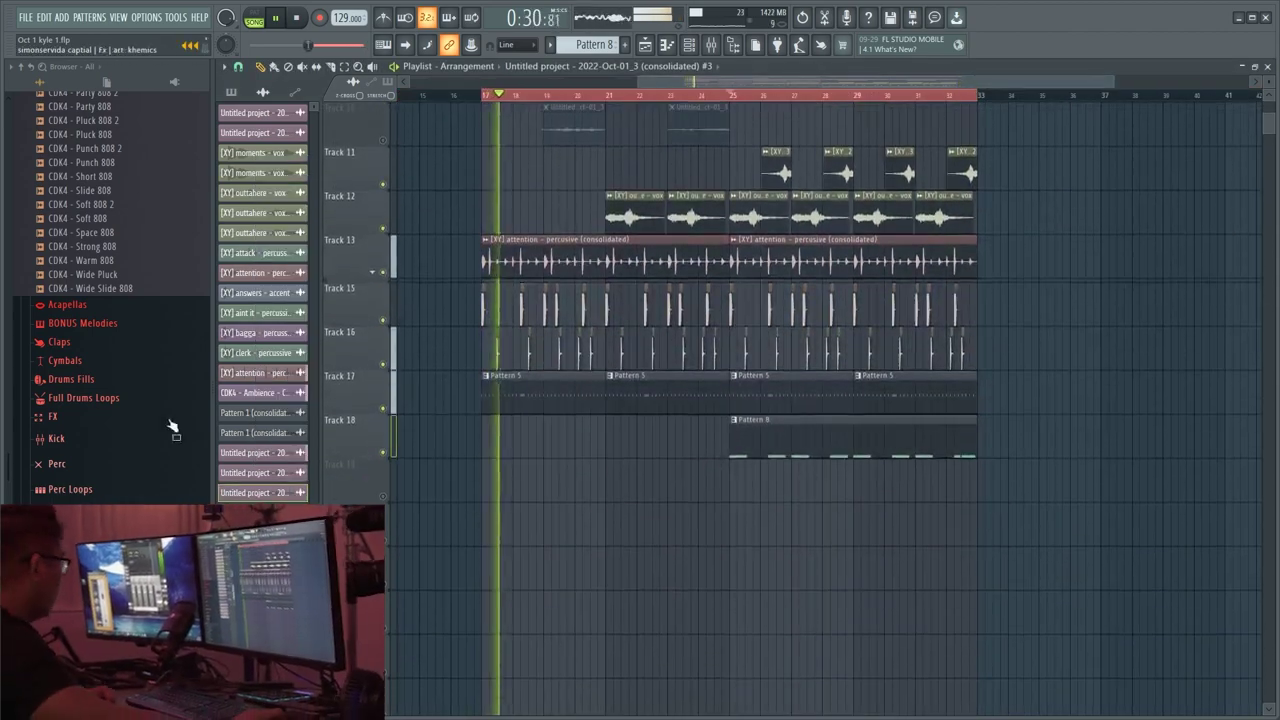
{"action": "scroll", "coordinate": [82, 434], "scroll_direction": "down", "scroll_amount": 3}
{"action": "left_click", "coordinate": [66, 341]}
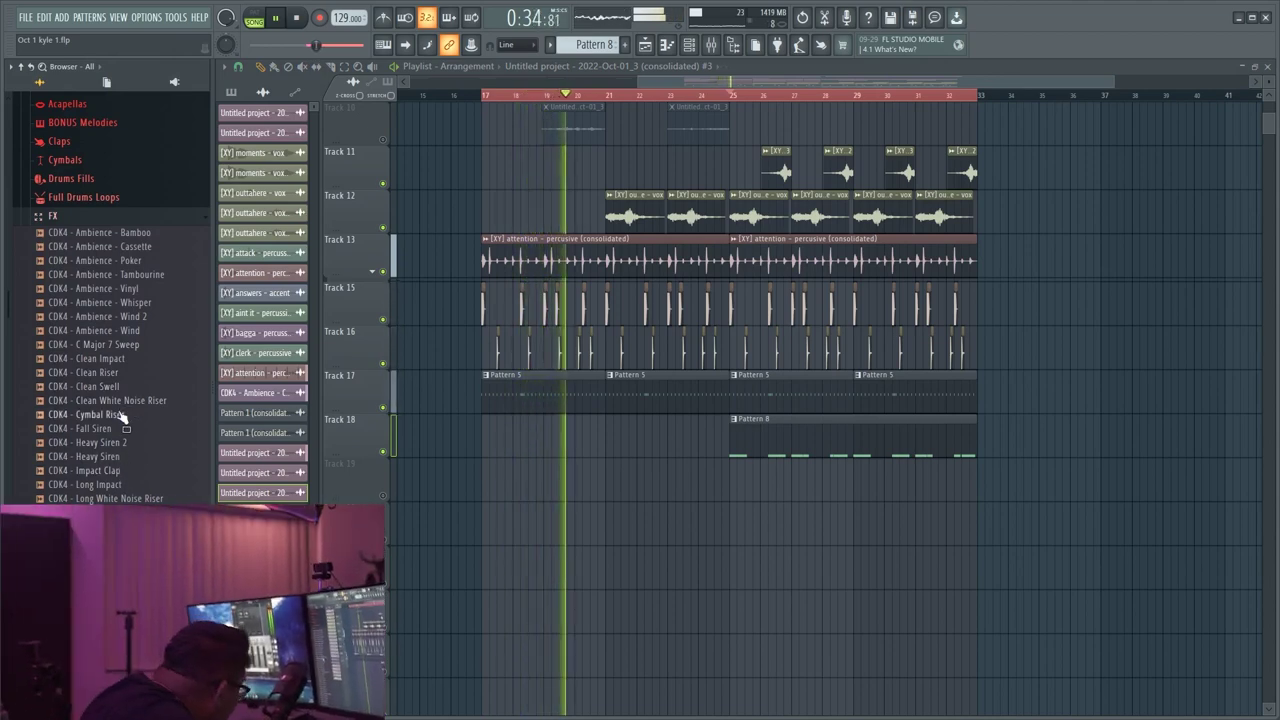
{"action": "left_click_drag", "start_coordinate": [117, 380], "coordinate": [651, 478]}
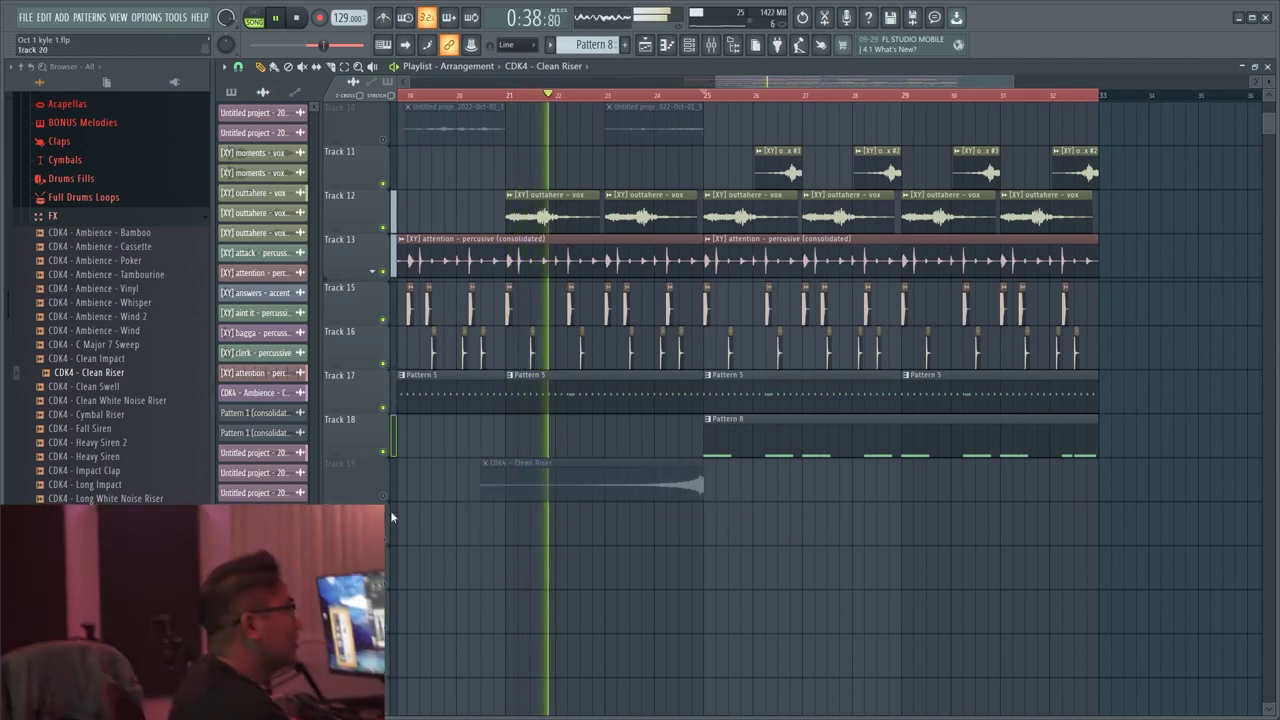
{"action": "left_click", "coordinate": [383, 496]}
- Set the decay time of the CDK4 - Fav 808 volume envelope in Pattern 8 to 0%
{"action": "scroll", "coordinate": [684, 535], "scroll_direction": "up", "scroll_amount": 3}
{"action": "double_click", "coordinate": [694, 443]}
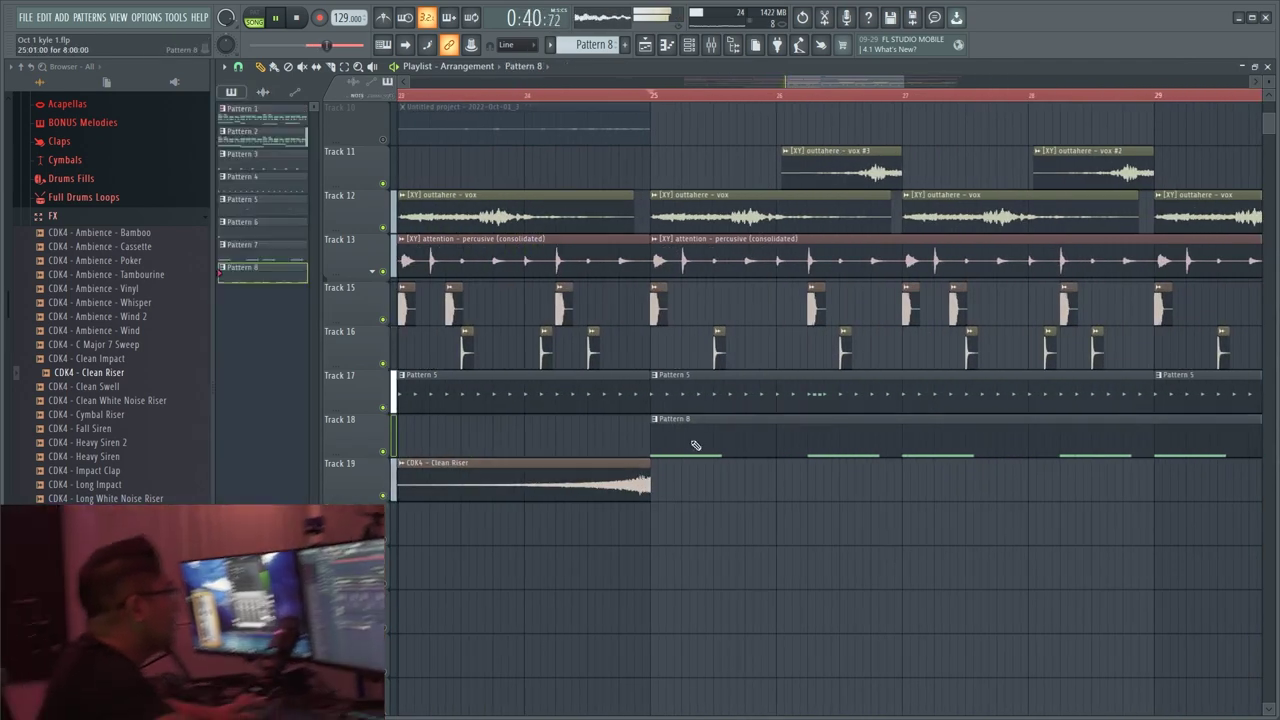
{"action": "left_click", "coordinate": [690, 48]}
{"action": "left_click", "coordinate": [419, 514]}
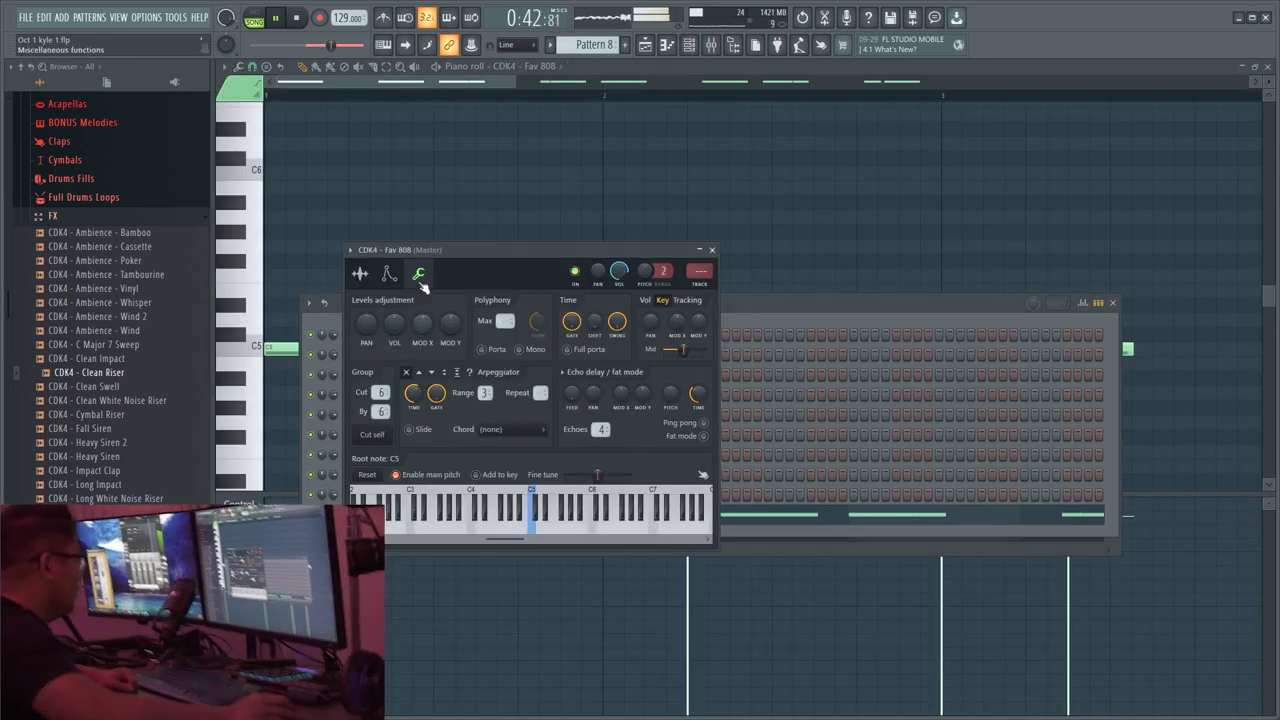
{"action": "left_click", "coordinate": [389, 273]}
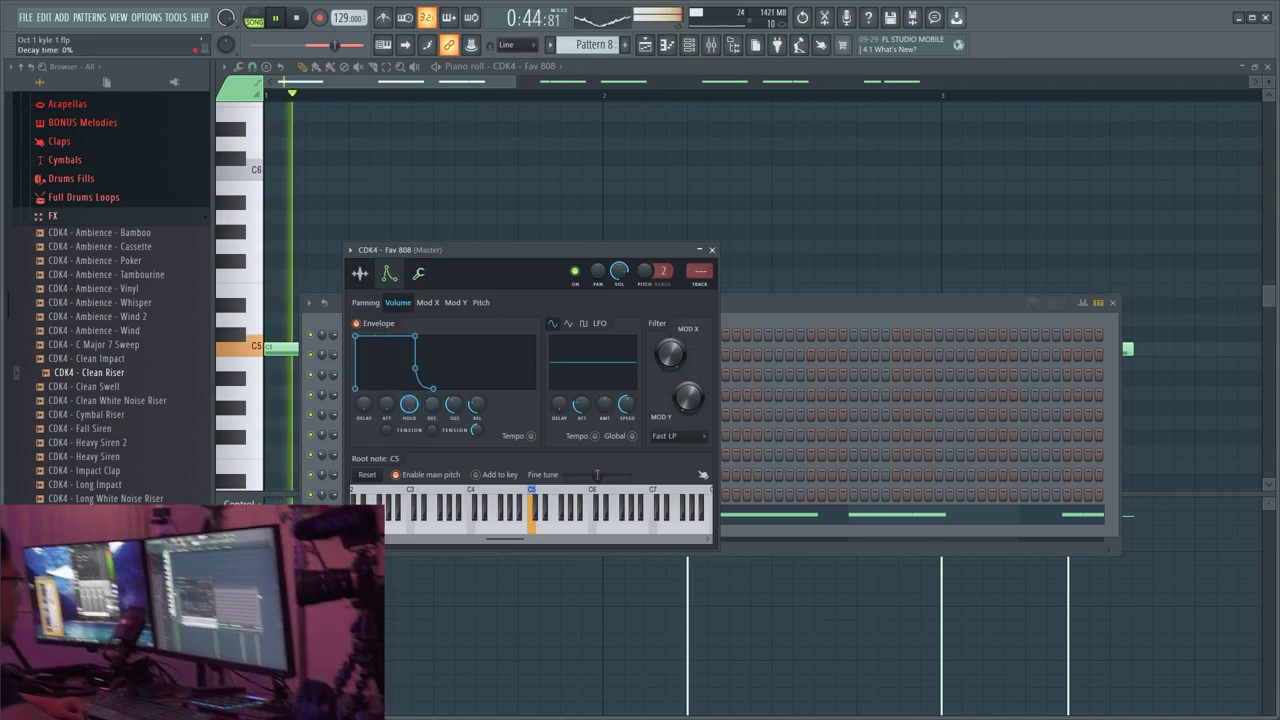
{"action": "key", "text": "Escape"}
{"action": "key", "text": "Escape"}
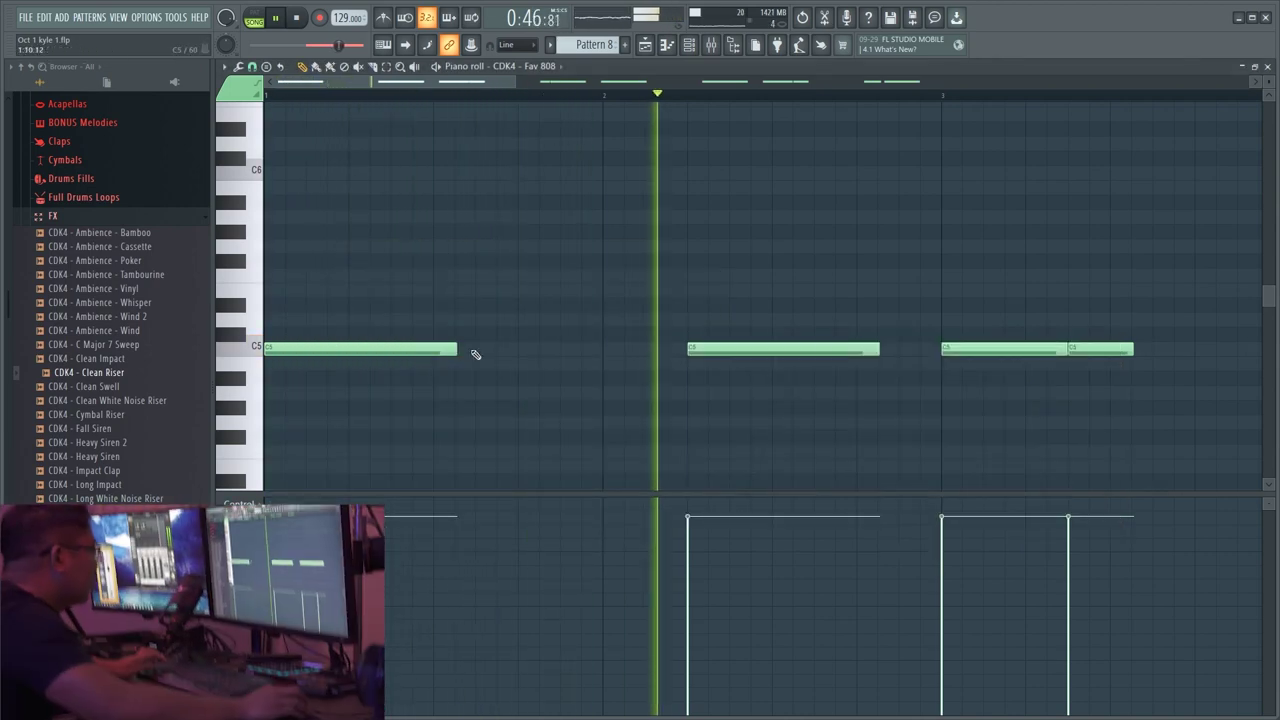
- Look over the lengths and spacing of the C5 808 notes in Pattern 8 during playback
{"action": "scroll", "coordinate": [791, 357], "scroll_direction": "down", "scroll_amount": 1}
{"action": "scroll", "coordinate": [789, 340], "scroll_direction": "up", "scroll_amount": 2}
{"action": "scroll", "coordinate": [770, 300], "scroll_direction": "up", "scroll_amount": 3}
{"action": "scroll", "coordinate": [654, 420], "scroll_direction": "down", "scroll_amount": 2}
{"action": "scroll", "coordinate": [806, 391], "scroll_direction": "down", "scroll_amount": 3}
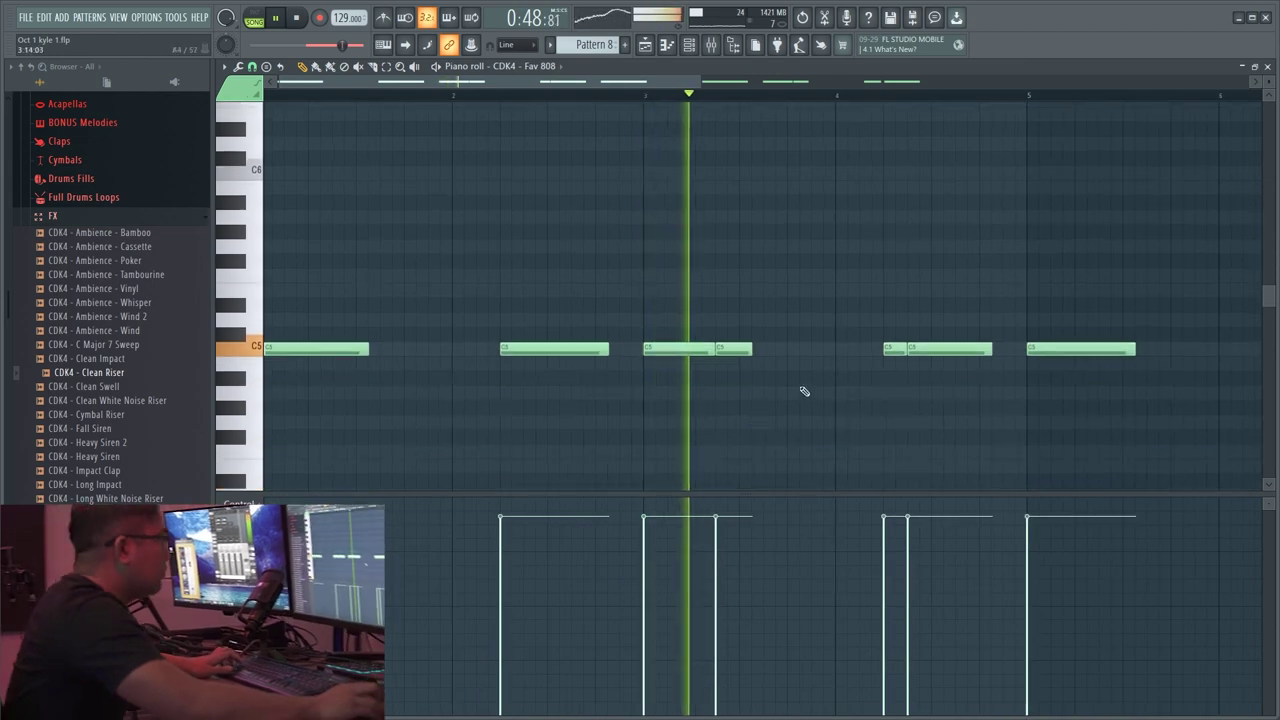
{"action": "scroll", "coordinate": [806, 391], "scroll_direction": "up", "scroll_amount": 2}
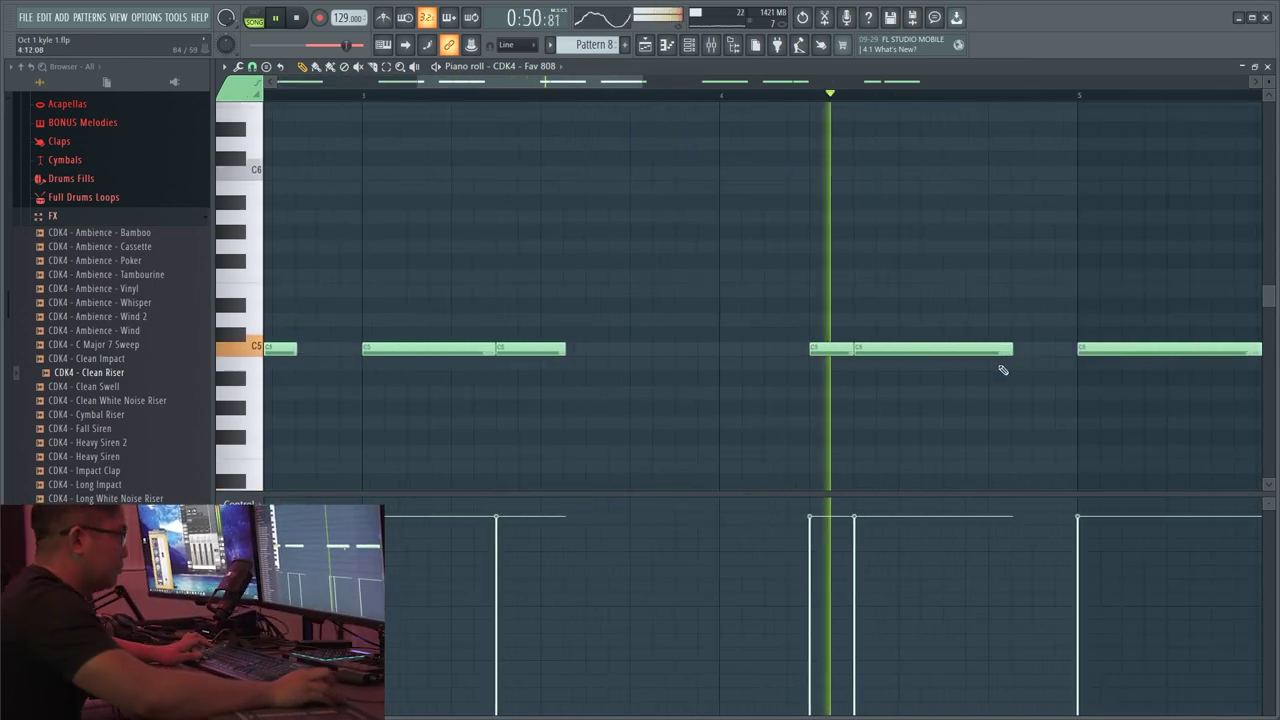
{"action": "scroll", "coordinate": [986, 360], "scroll_direction": "down", "scroll_amount": 3}
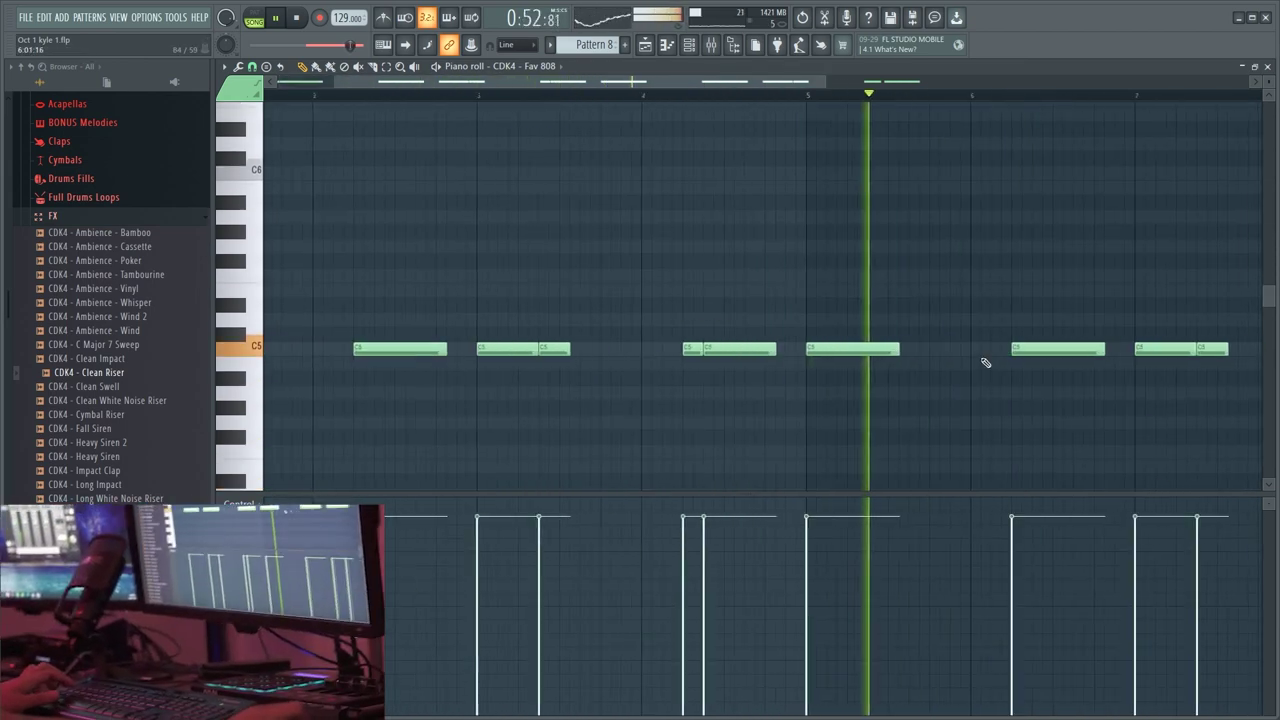
{"action": "scroll", "coordinate": [1000, 358], "scroll_direction": "up", "scroll_amount": 2}
{"action": "key", "text": "ctrl+a"}
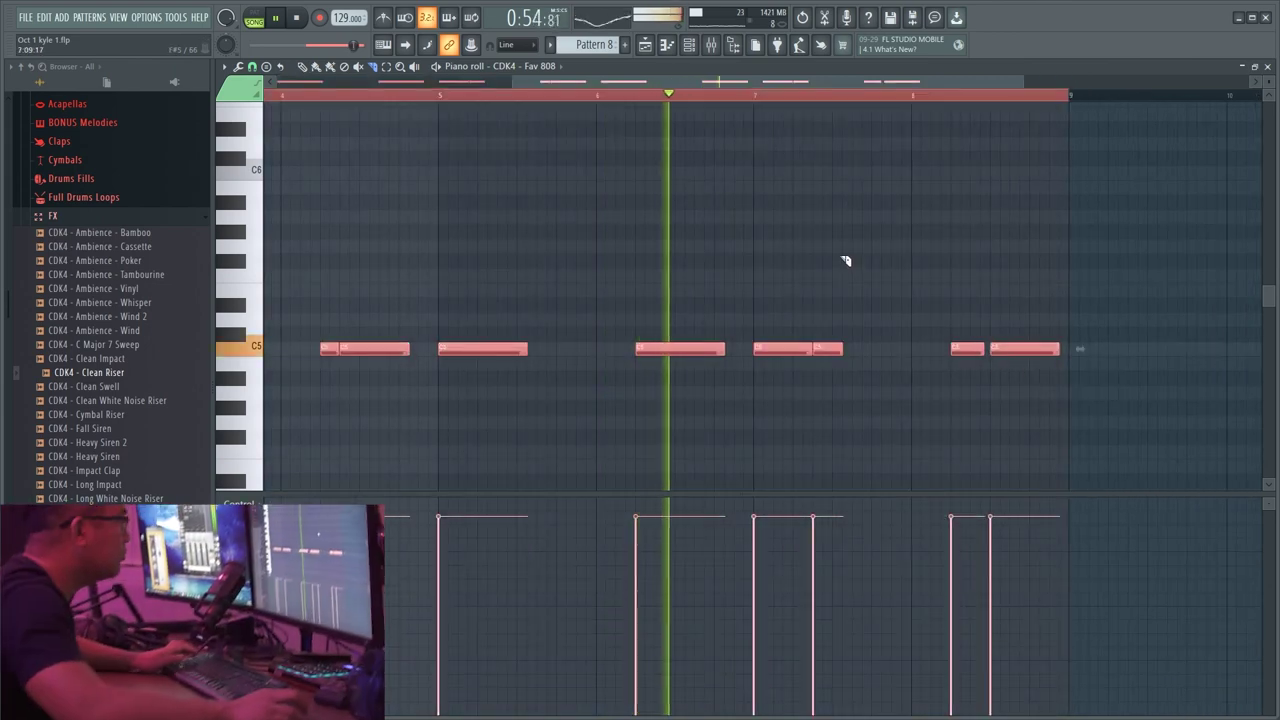
{"action": "left_click", "coordinate": [697, 46]}
{"action": "key", "text": "Escape"}
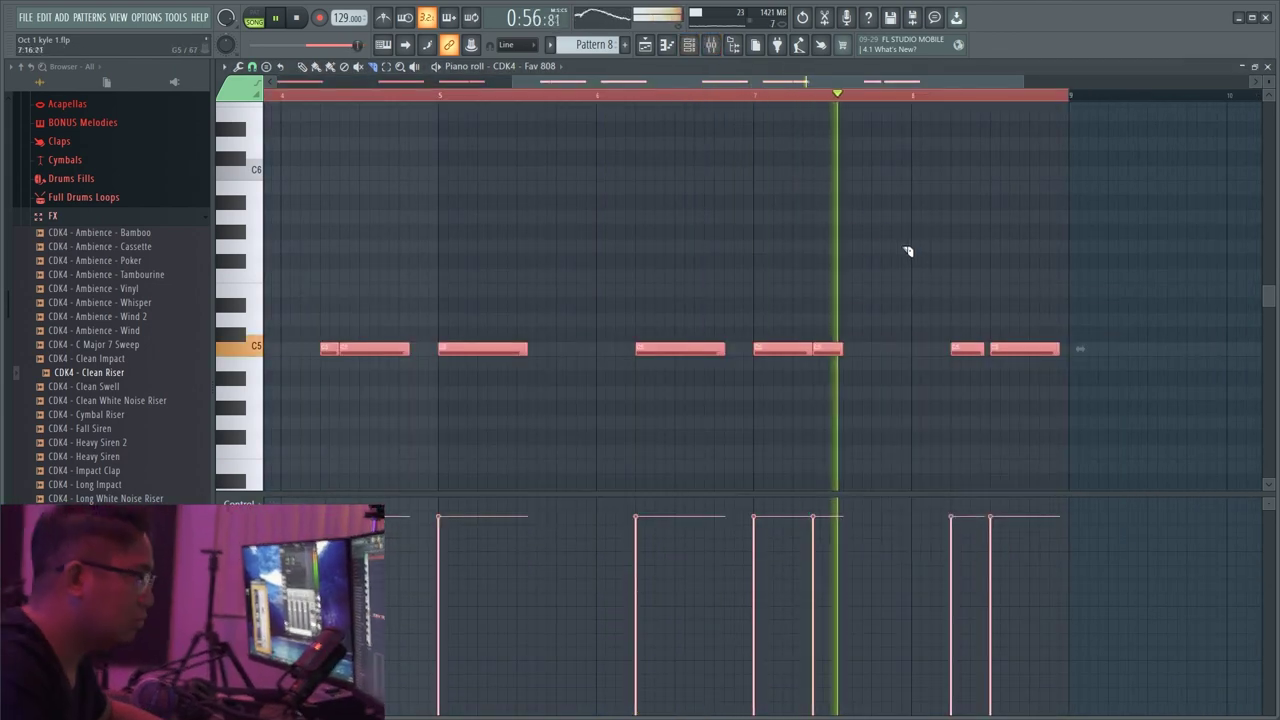
{"action": "key", "text": "Escape"}
{"action": "key", "text": "F9"}
{"action": "key", "text": "Escape"}
{"action": "key", "text": "Escape"}
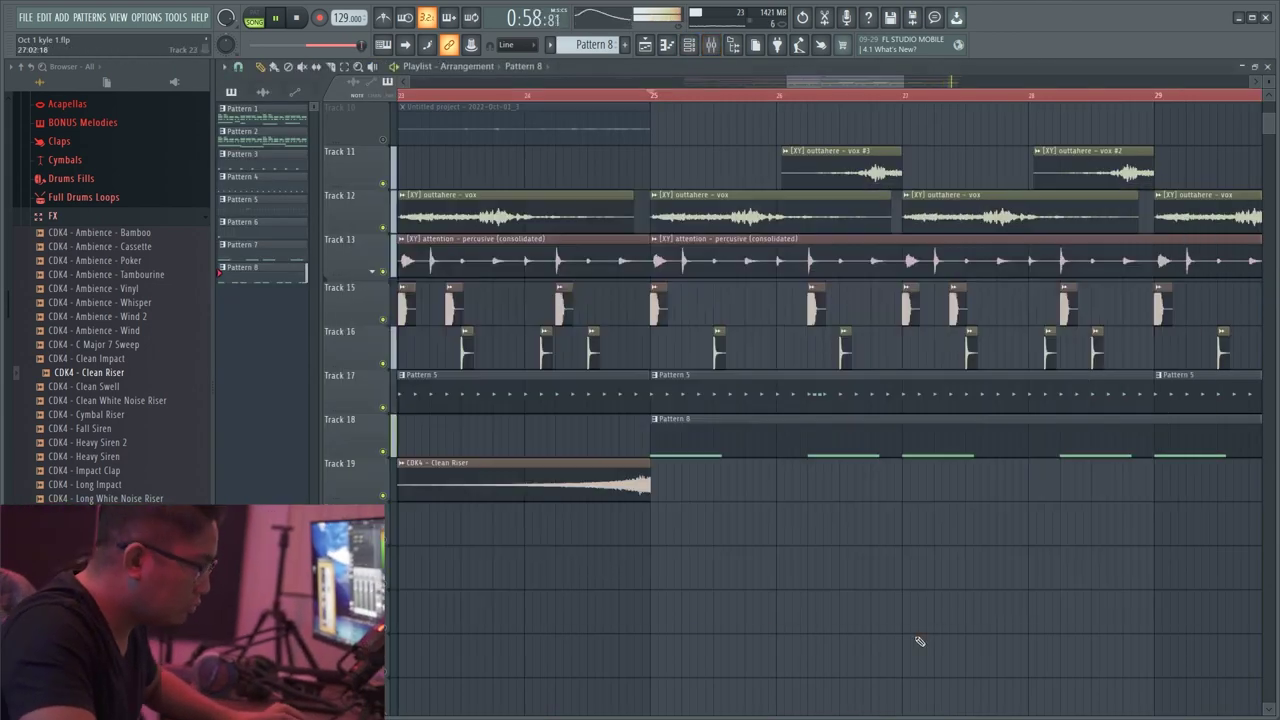
- Add a short C6 note in the middle of bar 8 of Pattern 8 and shift the last C5 note to end at bar 9
{"action": "scroll", "coordinate": [922, 640], "scroll_direction": "down", "scroll_amount": 3}
{"action": "double_click", "coordinate": [946, 440]}
{"action": "scroll", "coordinate": [991, 357], "scroll_direction": "up", "scroll_amount": 3}
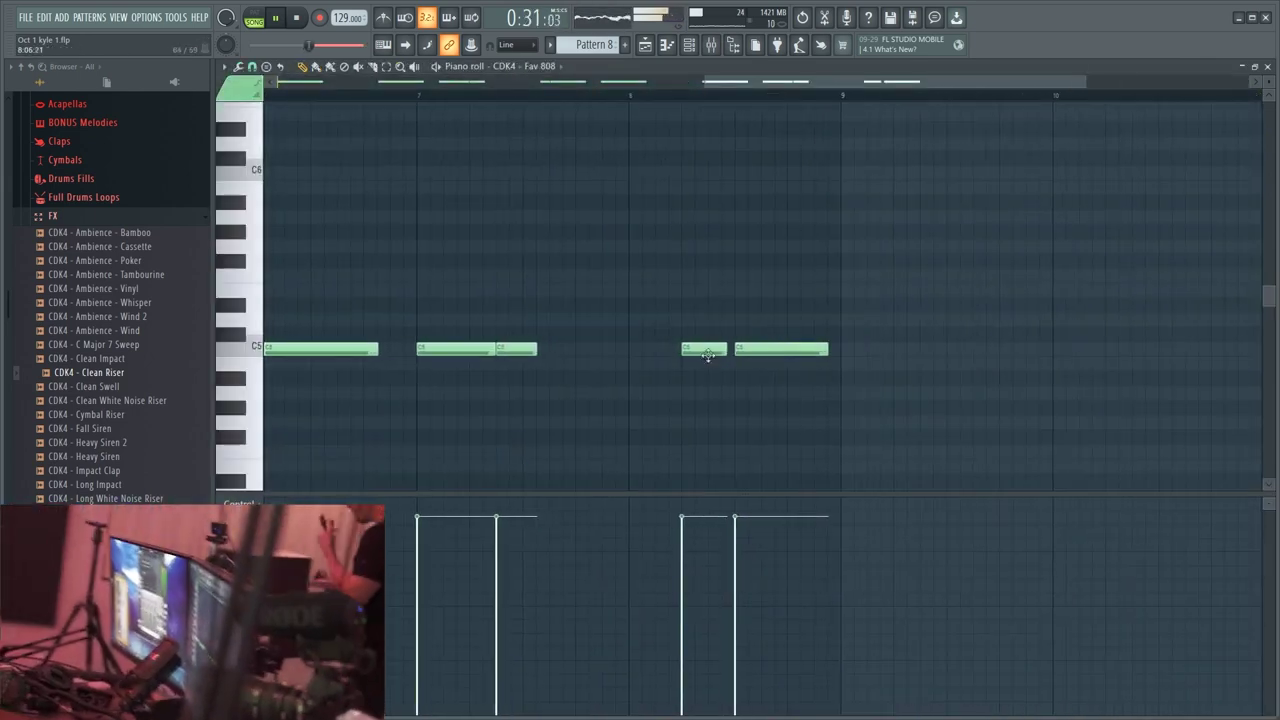
{"action": "scroll", "coordinate": [718, 353], "scroll_direction": "up", "scroll_amount": 2}
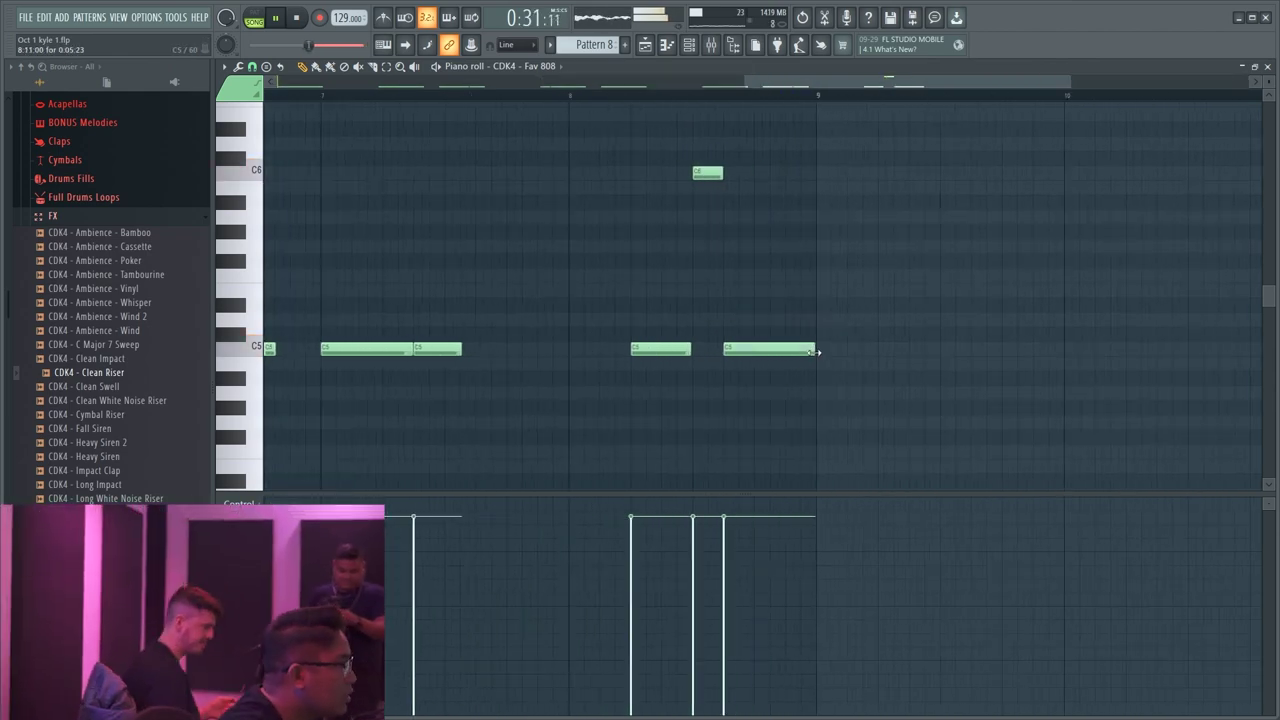
{"action": "key", "text": "F5"}
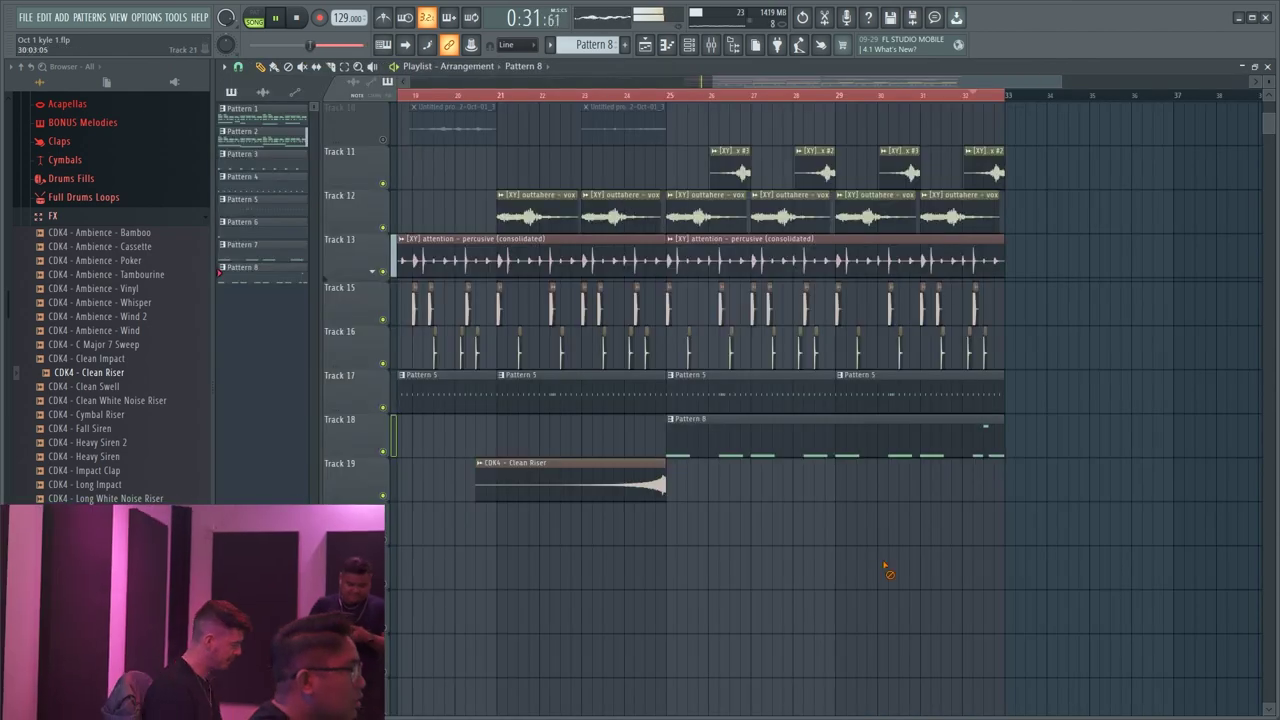
- Find the BWB HAT ROLL folder inside the hats of the DRUMKEYZ - BWB WAV VOL 9 drum kit
{"action": "scroll", "coordinate": [886, 571], "scroll_direction": "down", "scroll_amount": 3}
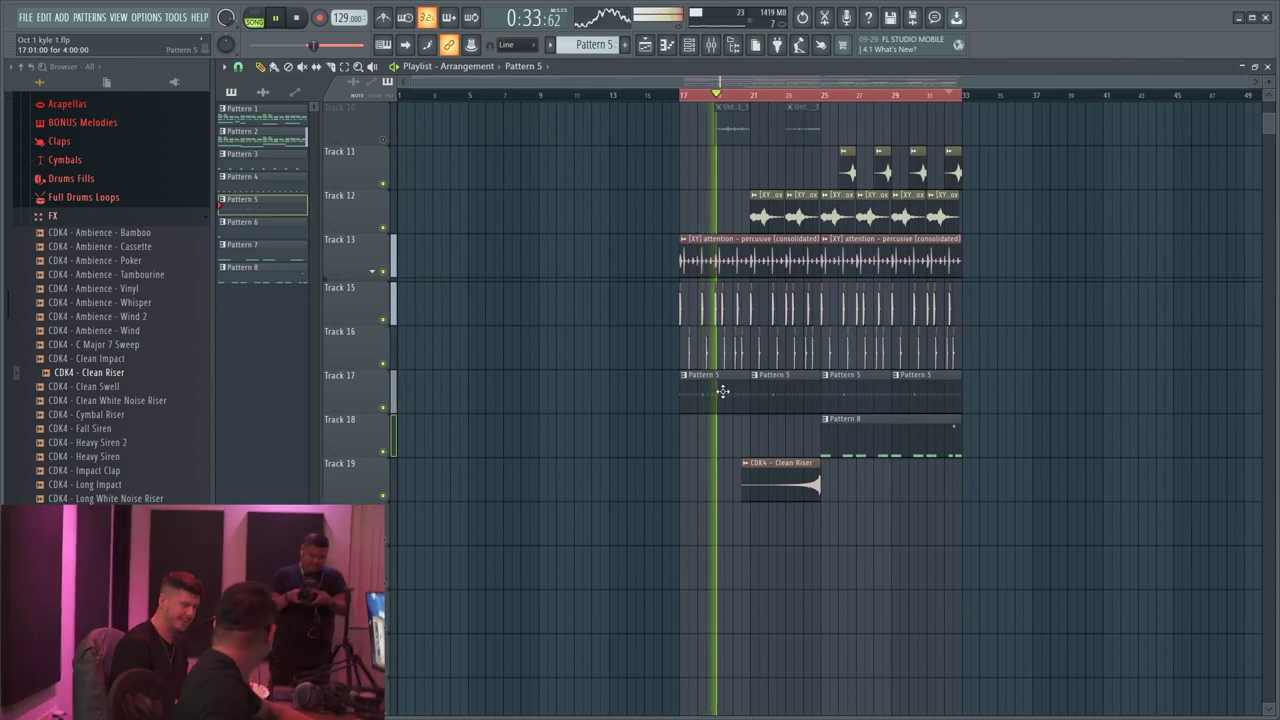
{"action": "left_click", "coordinate": [126, 218]}
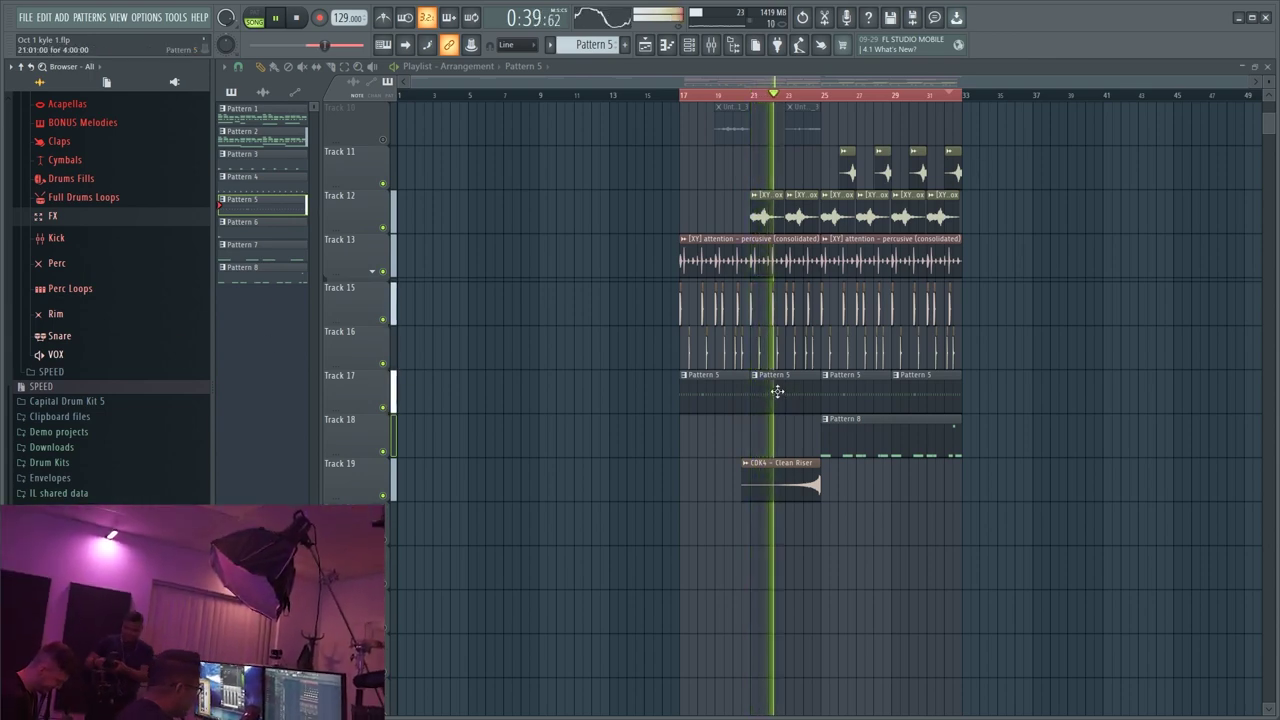
{"action": "left_click", "coordinate": [50, 462]}
{"action": "scroll", "coordinate": [90, 400], "scroll_direction": "down", "scroll_amount": 10}
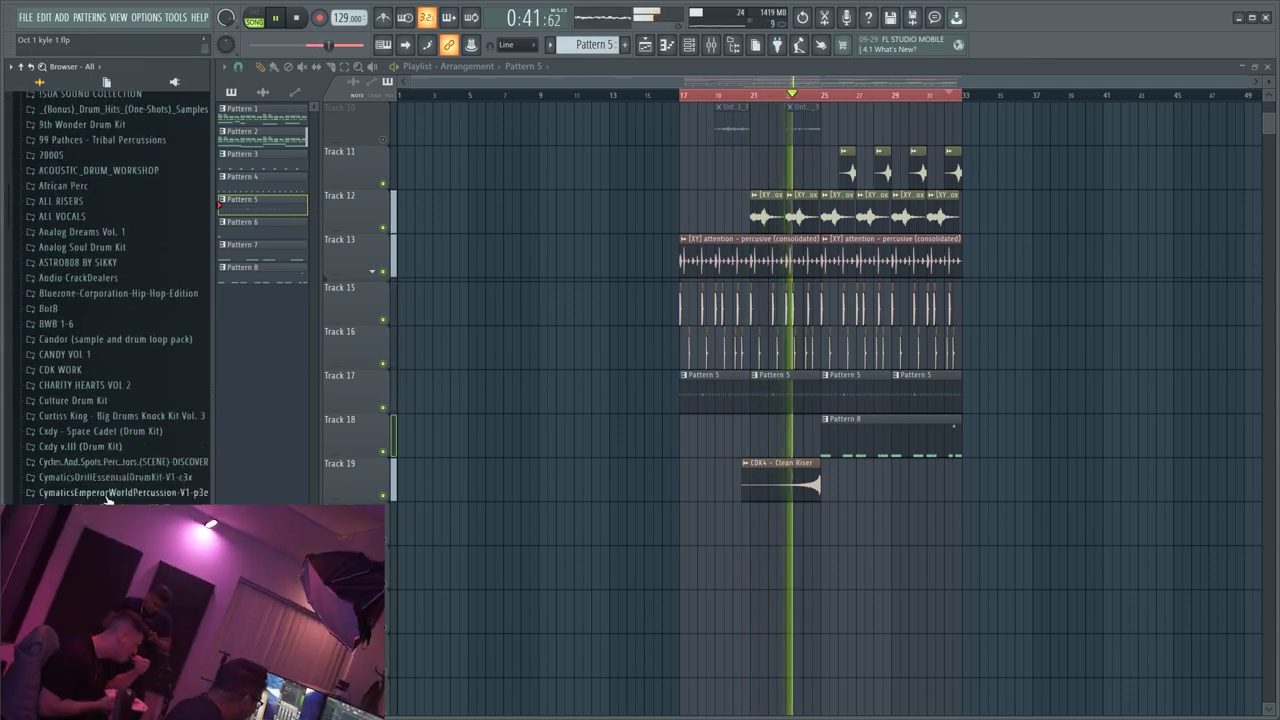
{"action": "scroll", "coordinate": [100, 300], "scroll_direction": "down", "scroll_amount": 4}
{"action": "left_click", "coordinate": [80, 357]}
{"action": "left_click", "coordinate": [123, 449]}
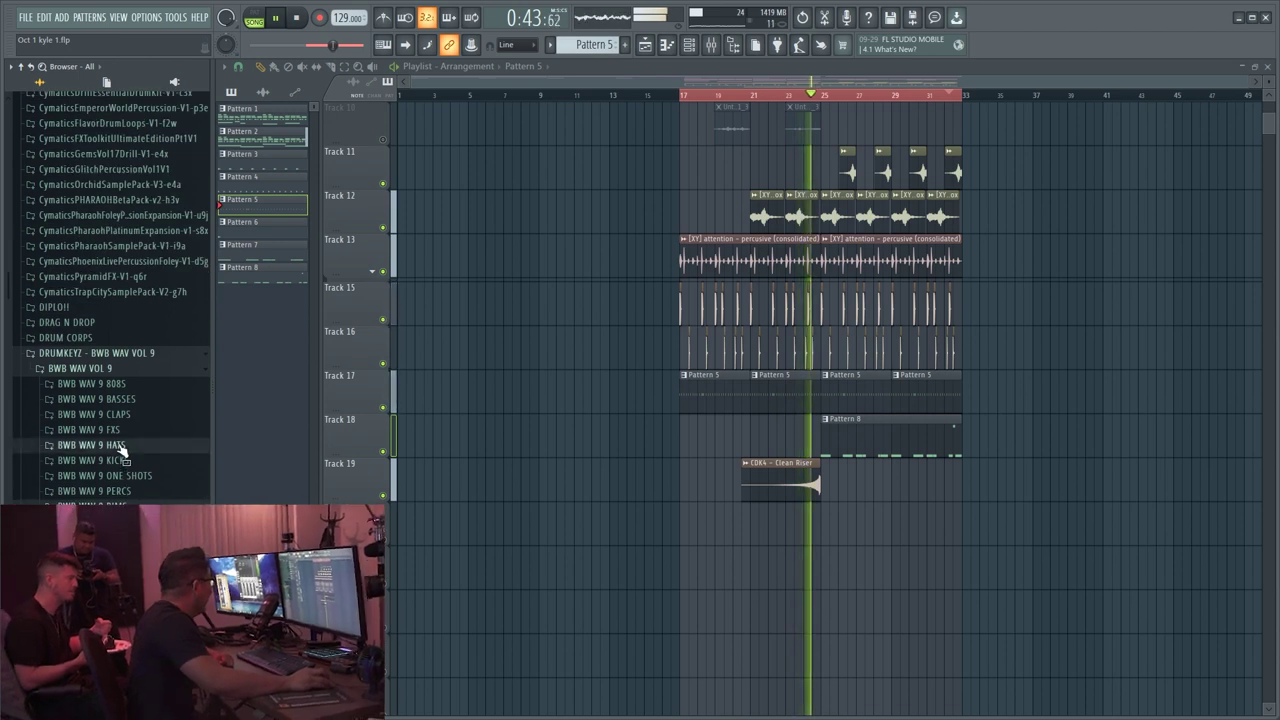
{"action": "scroll", "coordinate": [123, 400], "scroll_direction": "down", "scroll_amount": 6}
{"action": "left_click", "coordinate": [91, 202]}
{"action": "left_click", "coordinate": [129, 190]}
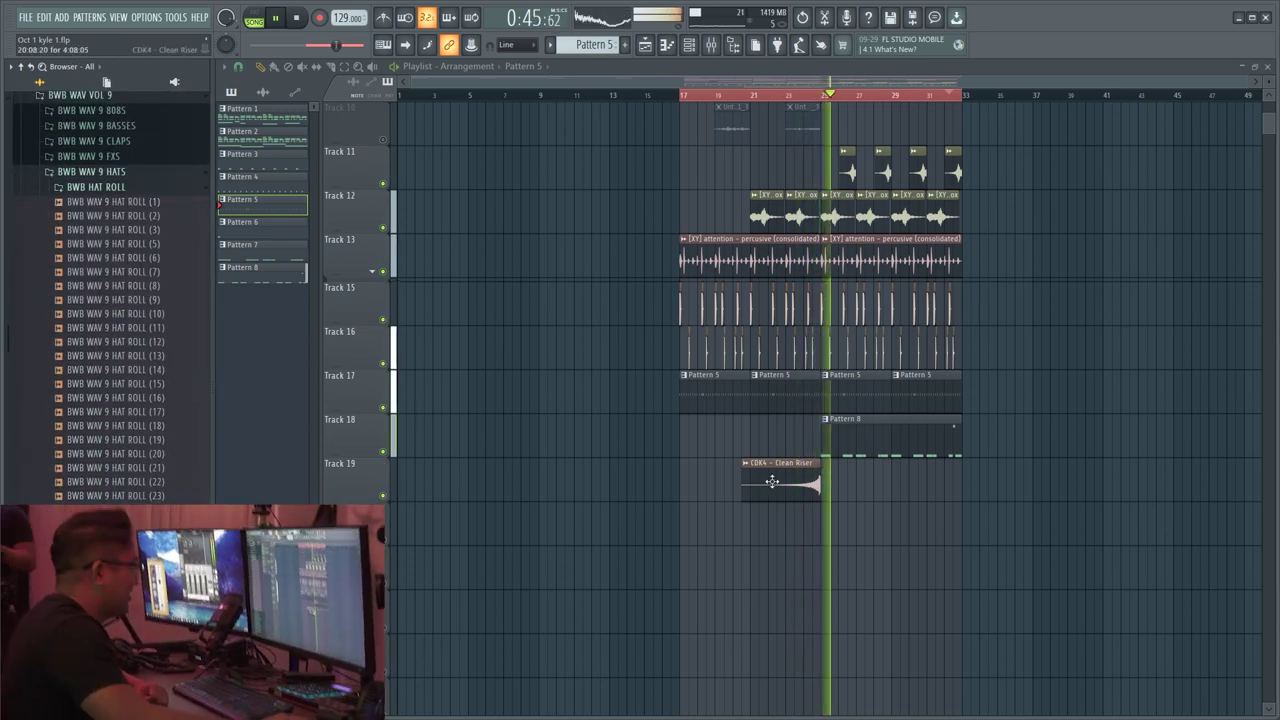
- Check the Clean Riser channel settings and place the BWB WAV 9 HAT ROLL (5) sample on Track 21 in the middle of bar 22
{"action": "double_click", "coordinate": [772, 482]}
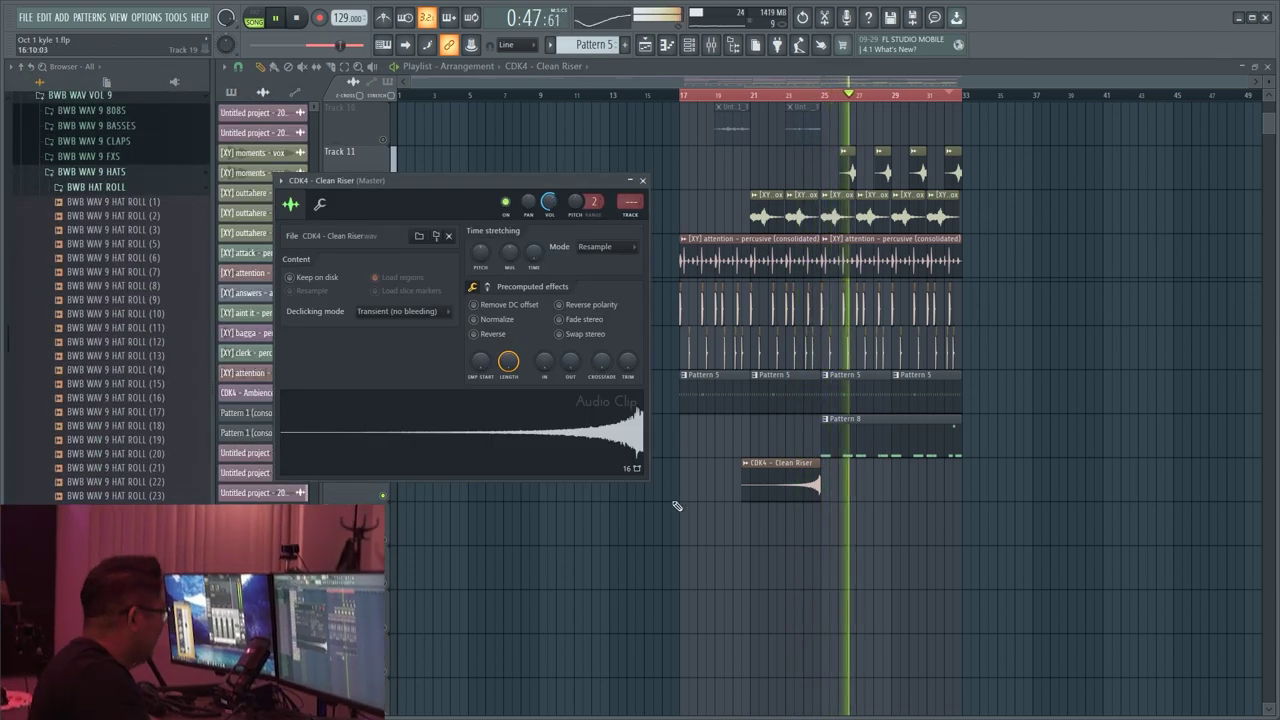
{"action": "left_click", "coordinate": [117, 230]}
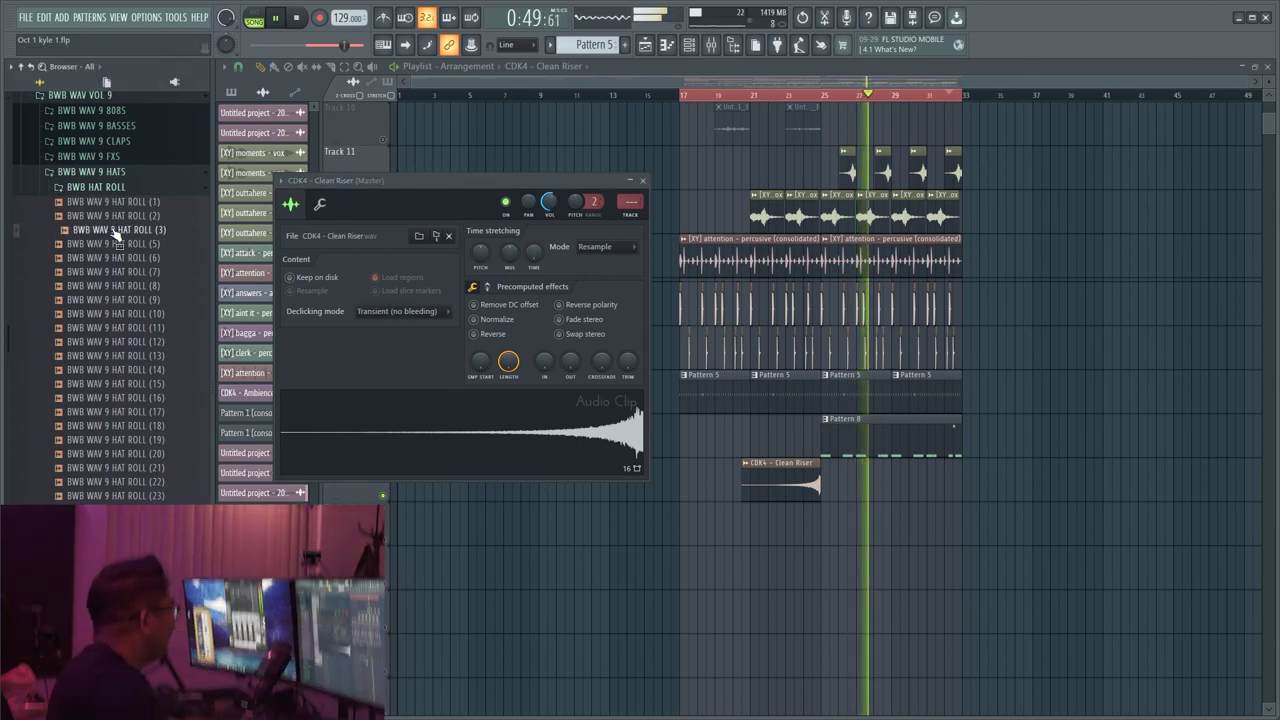
{"action": "left_click", "coordinate": [130, 216]}
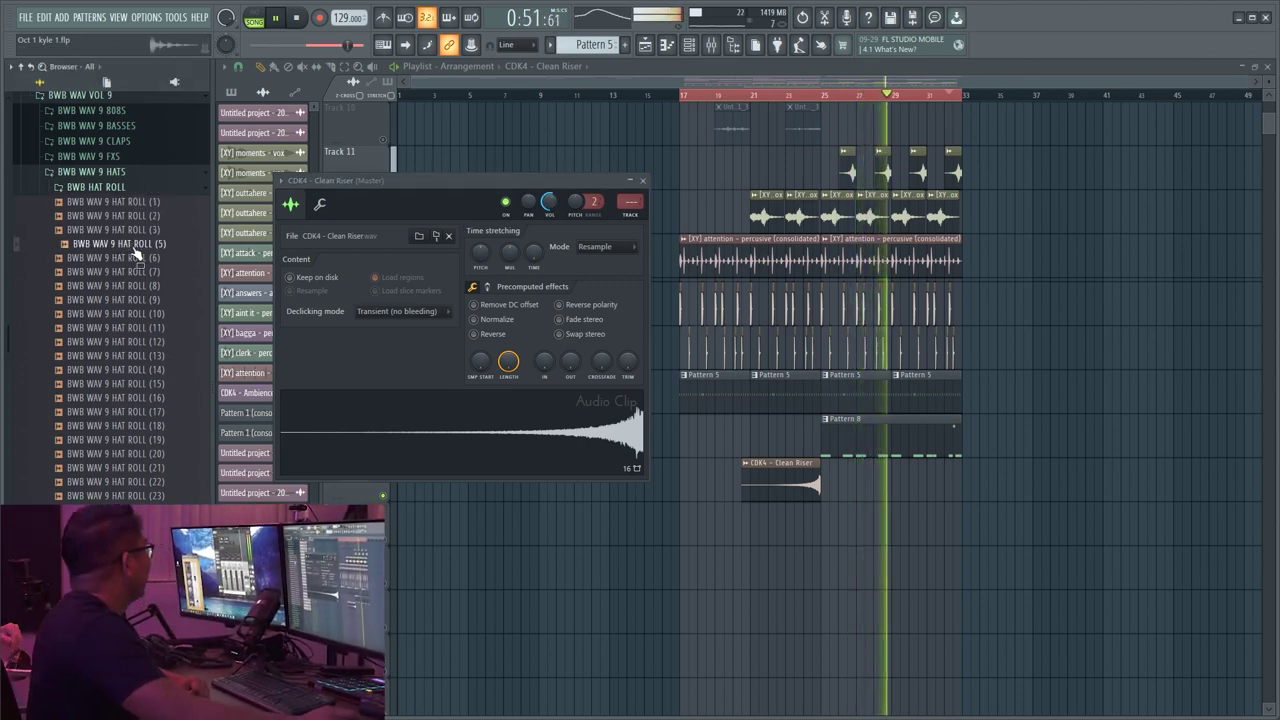
{"action": "left_click_drag", "start_coordinate": [791, 555], "coordinate": [784, 566]}
{"action": "scroll", "coordinate": [784, 566], "scroll_direction": "up", "scroll_amount": 5}
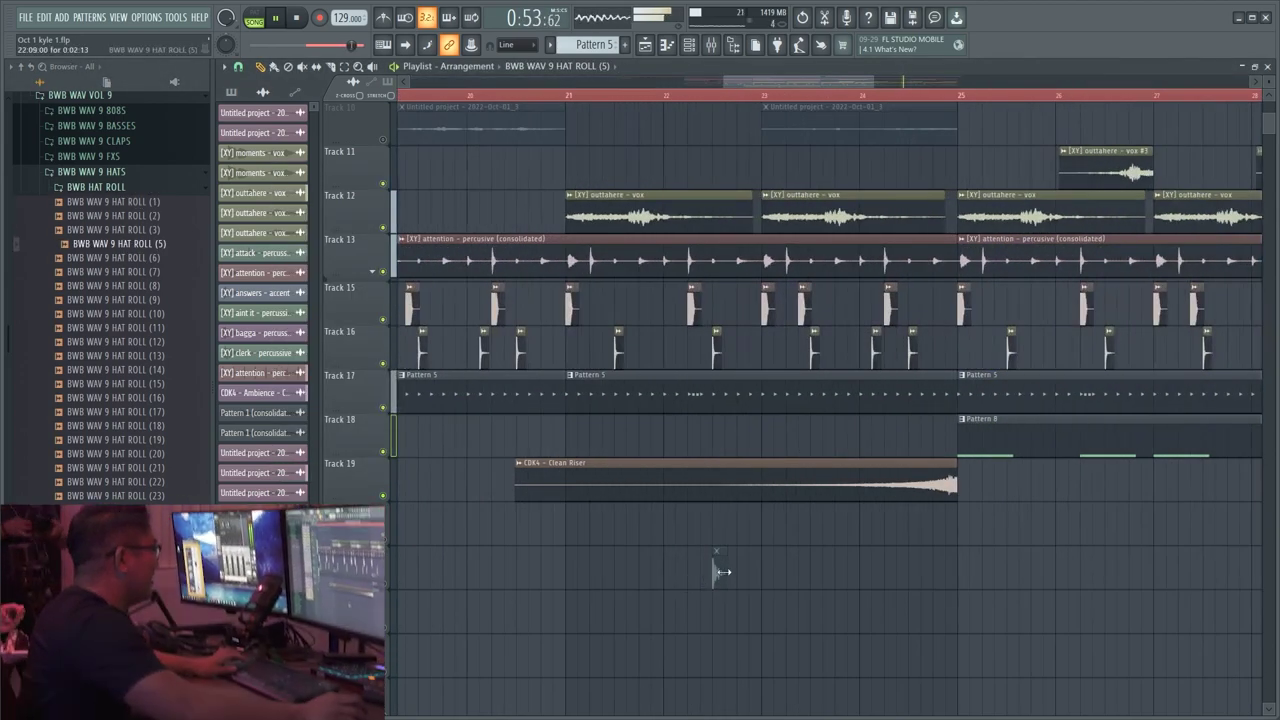
- Move the BWB WAV 9 HAT ROLL (5) clip to the middle of bar 25 on Track 20 and set its channel volume to 46%
{"action": "scroll", "coordinate": [683, 526], "scroll_direction": "down", "scroll_amount": 4}
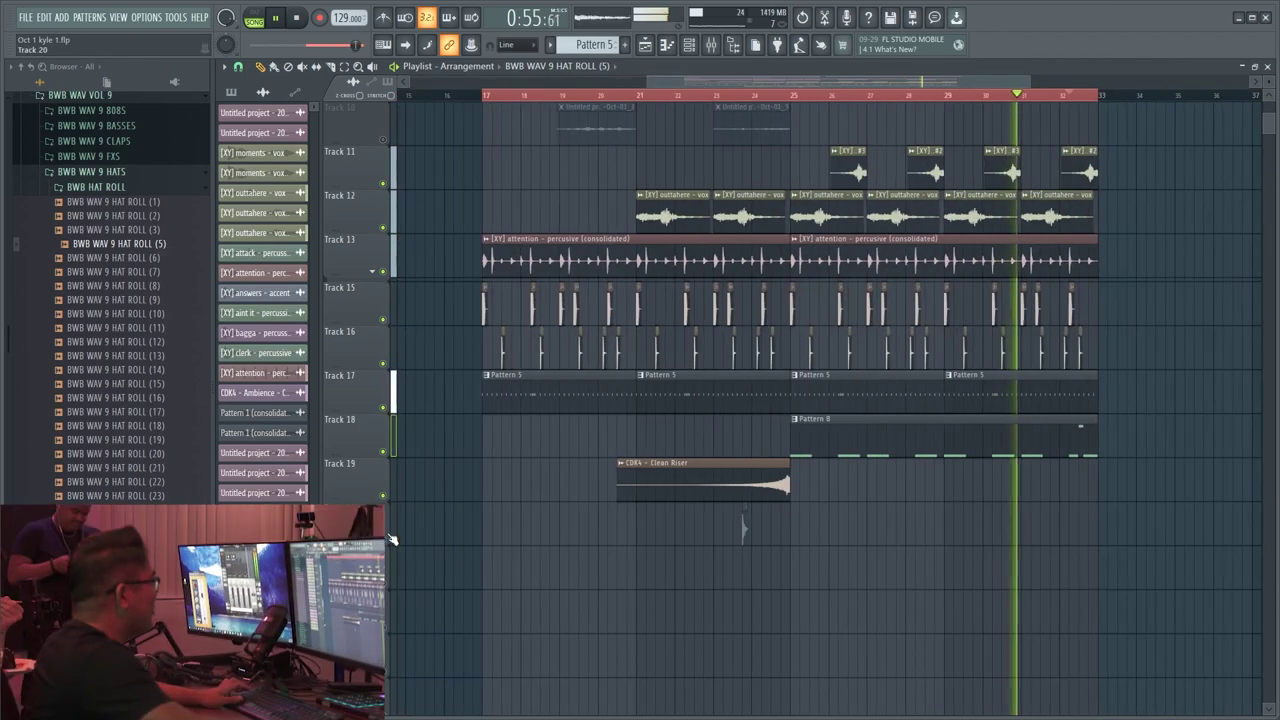
{"action": "left_click", "coordinate": [383, 539]}
{"action": "scroll", "coordinate": [606, 531], "scroll_direction": "up", "scroll_amount": 4}
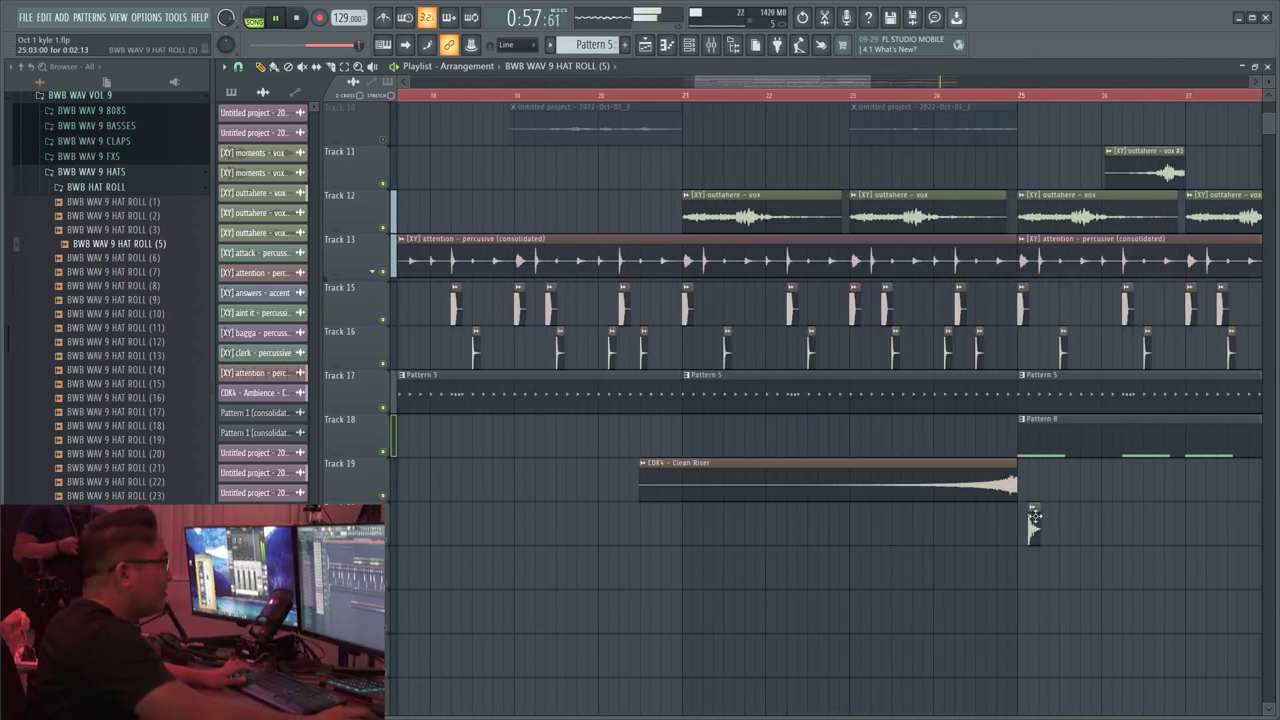
{"action": "scroll", "coordinate": [1035, 517], "scroll_direction": "up", "scroll_amount": 3}
{"action": "left_click", "coordinate": [991, 96]}
{"action": "scroll", "coordinate": [1020, 525], "scroll_direction": "up", "scroll_amount": 3}
{"action": "left_click_drag", "start_coordinate": [911, 537], "coordinate": [1020, 527]}
{"action": "double_click", "coordinate": [1020, 527]}
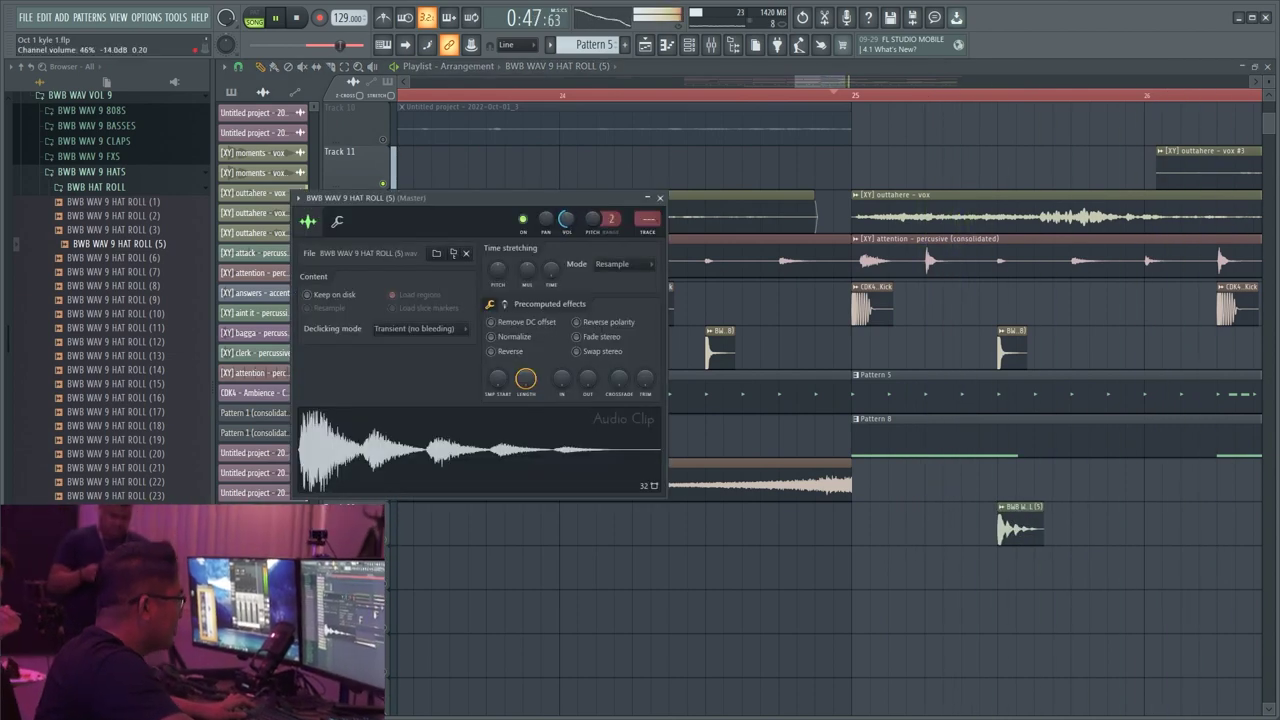
{"action": "scroll", "coordinate": [797, 610], "scroll_direction": "down", "scroll_amount": 4}
{"action": "scroll", "coordinate": [960, 589], "scroll_direction": "up", "scroll_amount": 3}
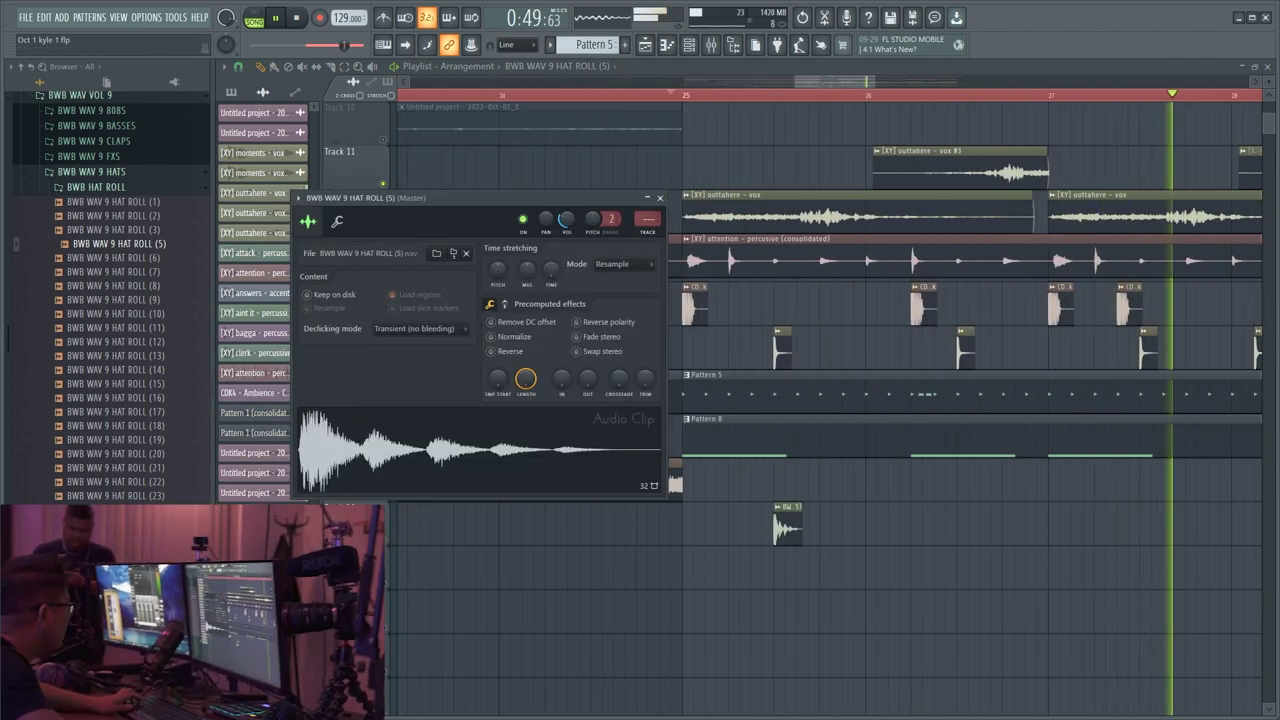
- Add the BWB WAV 9 OPEN HAT (4) sample from the open hat folder to Track 21 at the start of bar 25
{"action": "left_click", "coordinate": [122, 284]}
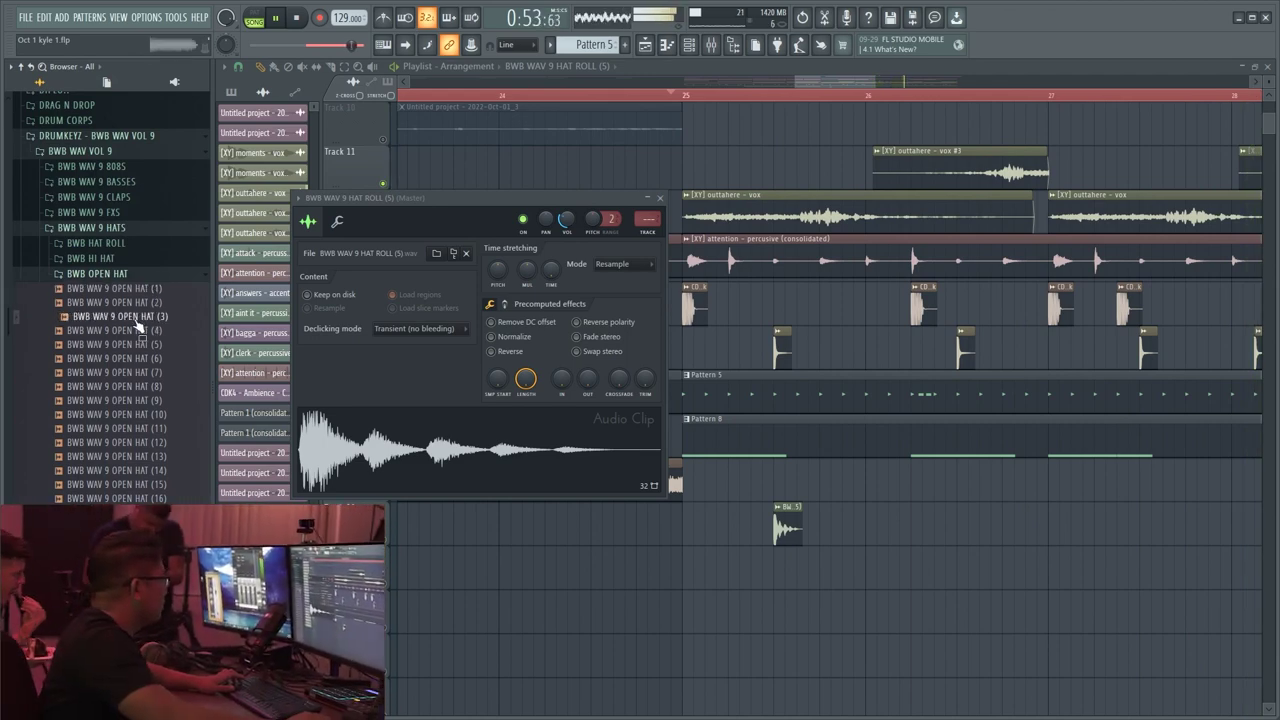
{"action": "left_click_drag", "start_coordinate": [714, 566], "coordinate": [688, 571]}
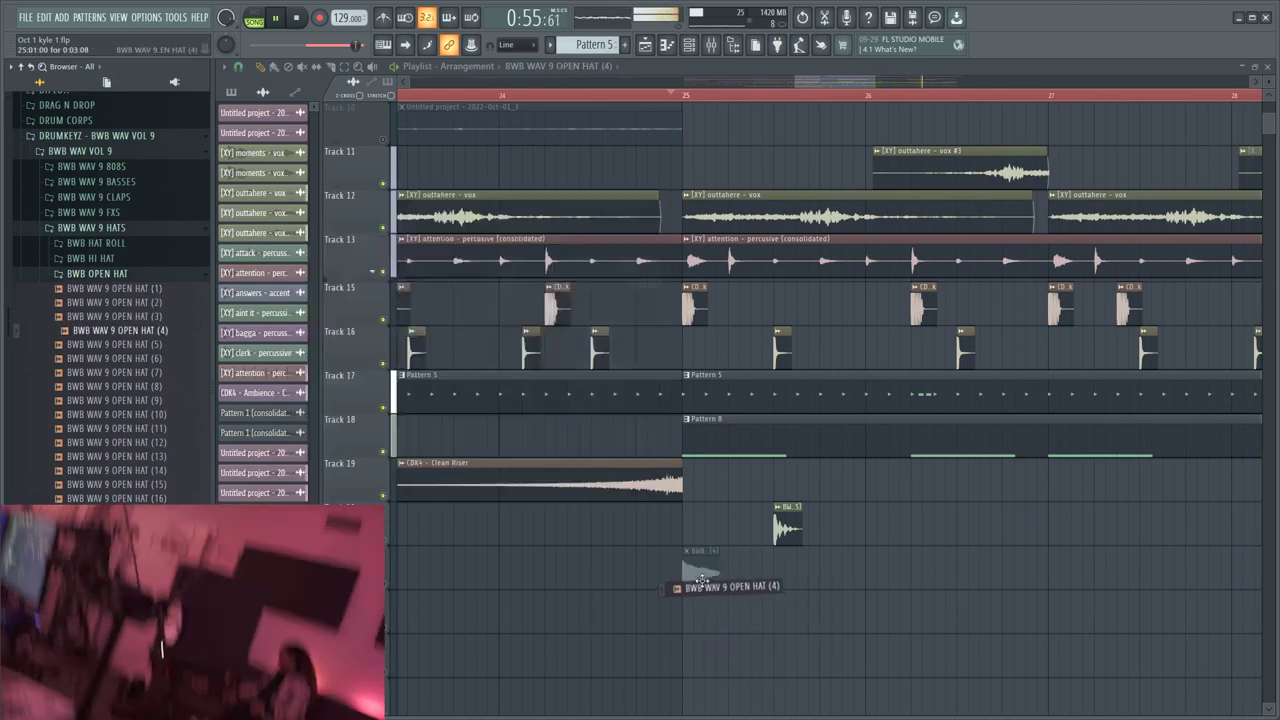
{"action": "scroll", "coordinate": [694, 572], "scroll_direction": "up", "scroll_amount": 3}
{"action": "double_click", "coordinate": [690, 573]}
{"action": "right_click", "coordinate": [721, 583]}
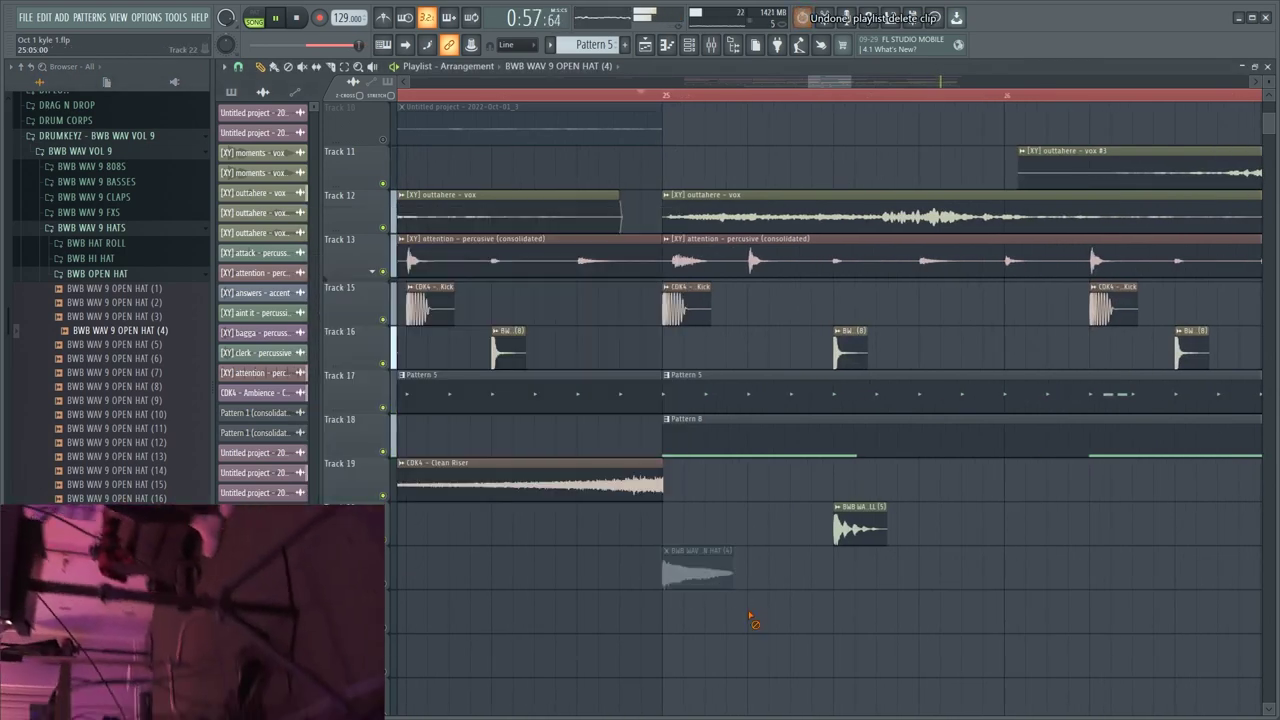
- Set the declicking mode of the BWB WAV 9 OPEN HAT (4) channel to Generic (bleeding)
{"action": "double_click", "coordinate": [678, 573]}
{"action": "left_click", "coordinate": [440, 346]}
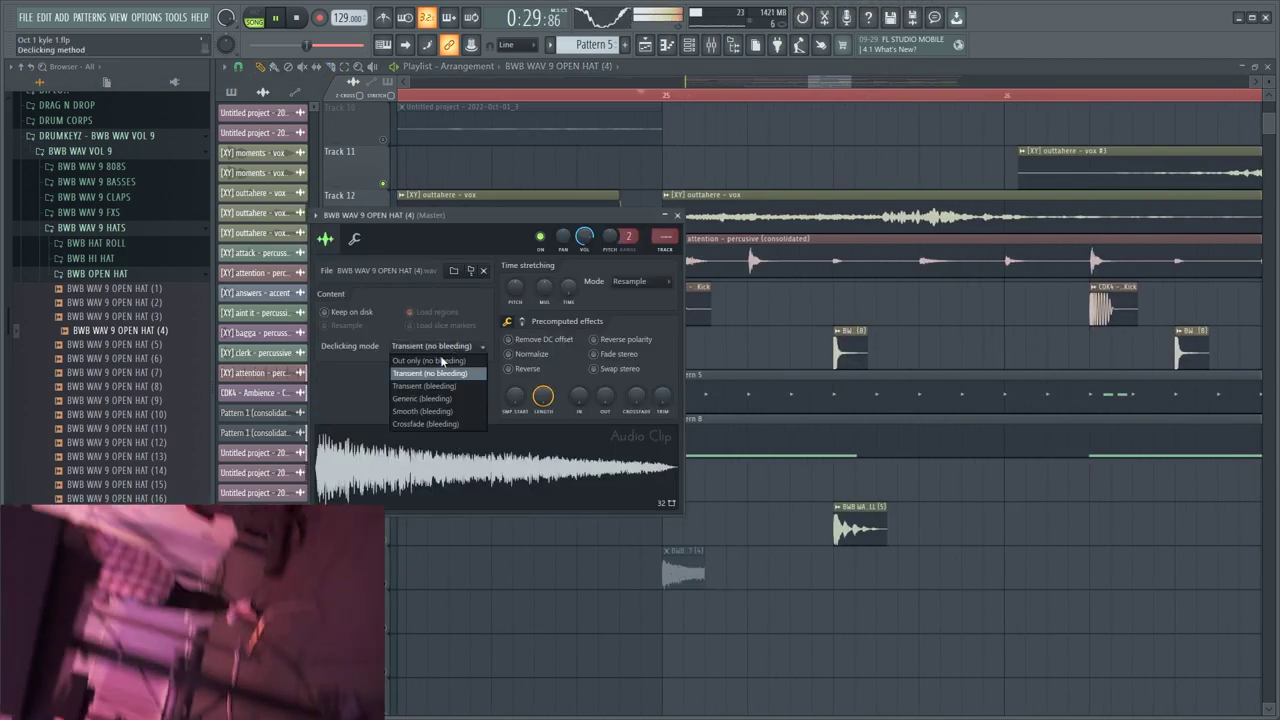
{"action": "left_click", "coordinate": [437, 399]}
{"action": "key", "text": "Escape"}
{"action": "scroll", "coordinate": [500, 591], "scroll_direction": "down", "scroll_amount": 4}
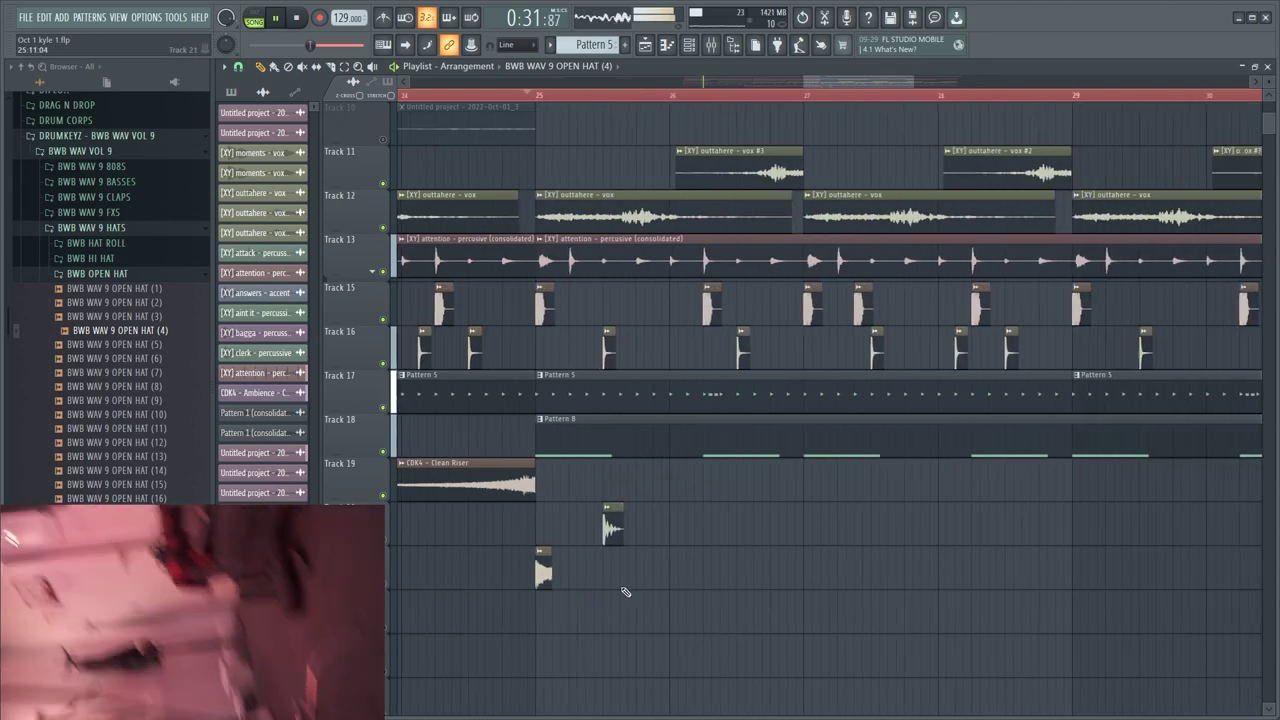
- Move the open hat clip to the end of bar 26 on Track 20 and set its channel volume to 45%
{"action": "scroll", "coordinate": [620, 591], "scroll_direction": "up", "scroll_amount": 3}
{"action": "double_click", "coordinate": [745, 504]}
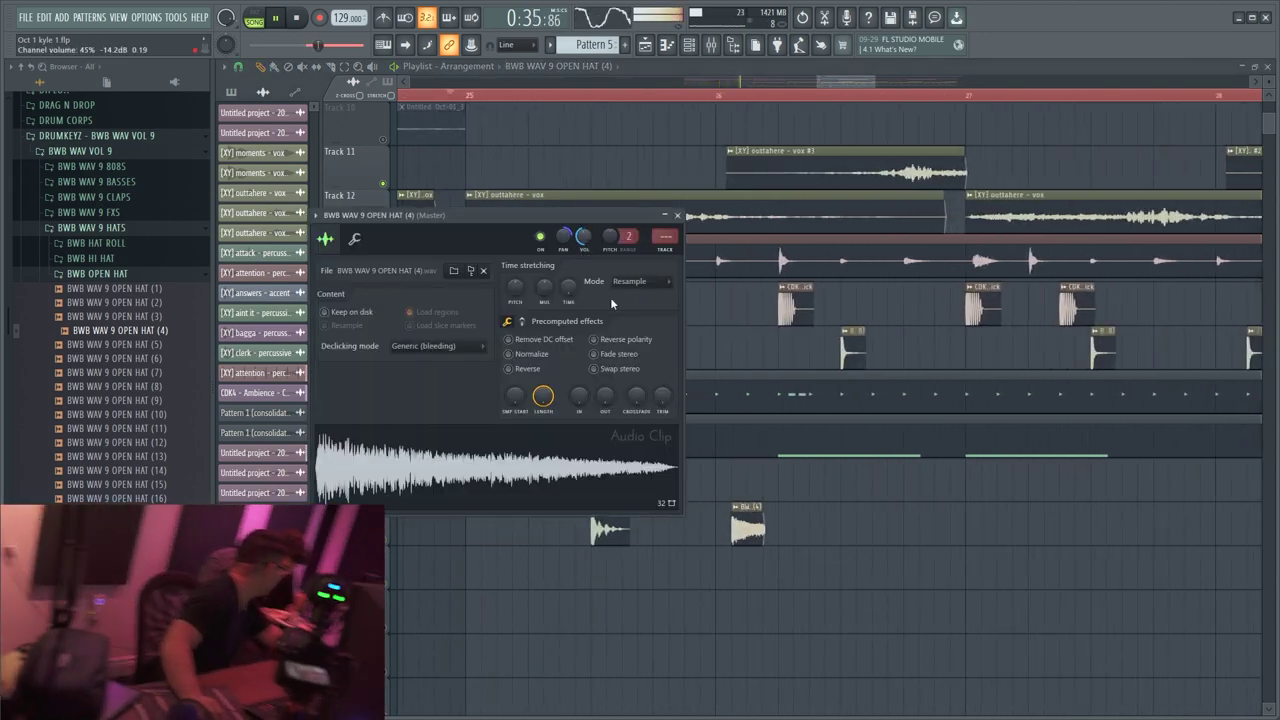
{"action": "key", "text": "Escape"}
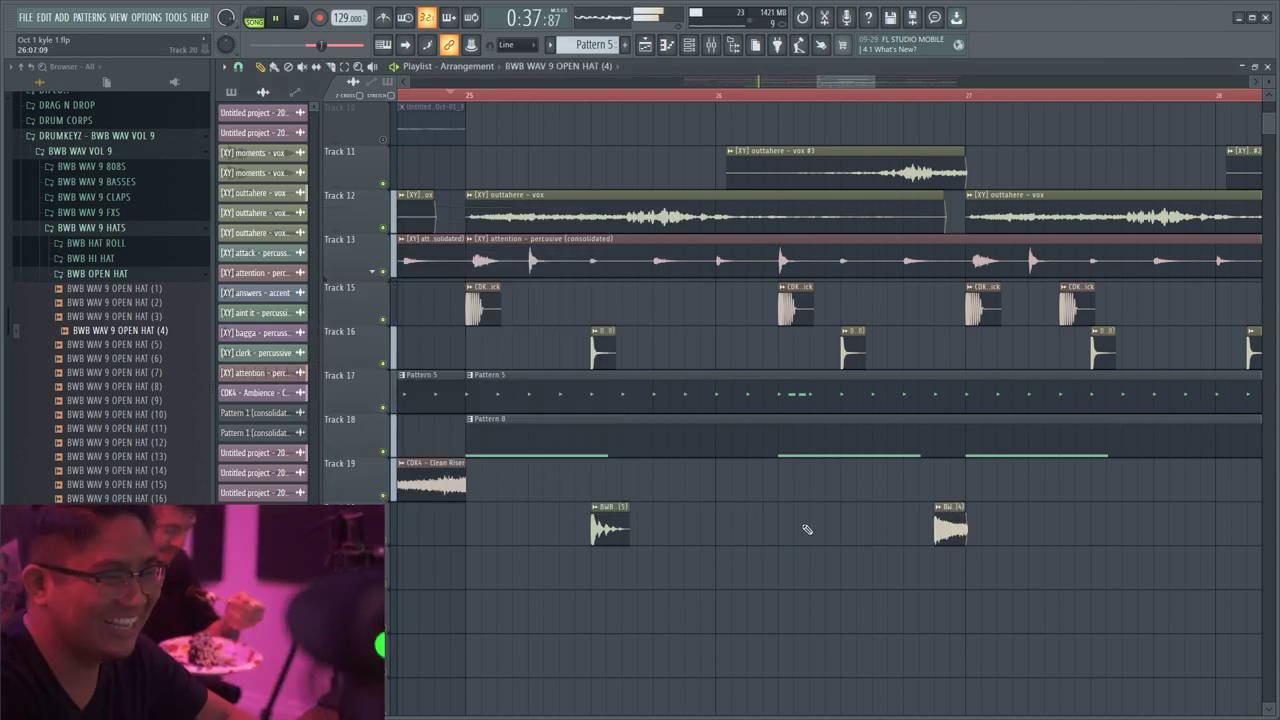
- Restart playback at bar 25 and select bars 25 to 33 as the loop range
{"action": "scroll", "coordinate": [807, 530], "scroll_direction": "down", "scroll_amount": 2}
{"action": "scroll", "coordinate": [732, 303], "scroll_direction": "up", "scroll_amount": 2}
{"action": "left_click", "coordinate": [554, 97]}
{"action": "scroll", "coordinate": [557, 106], "scroll_direction": "down", "scroll_amount": 4}
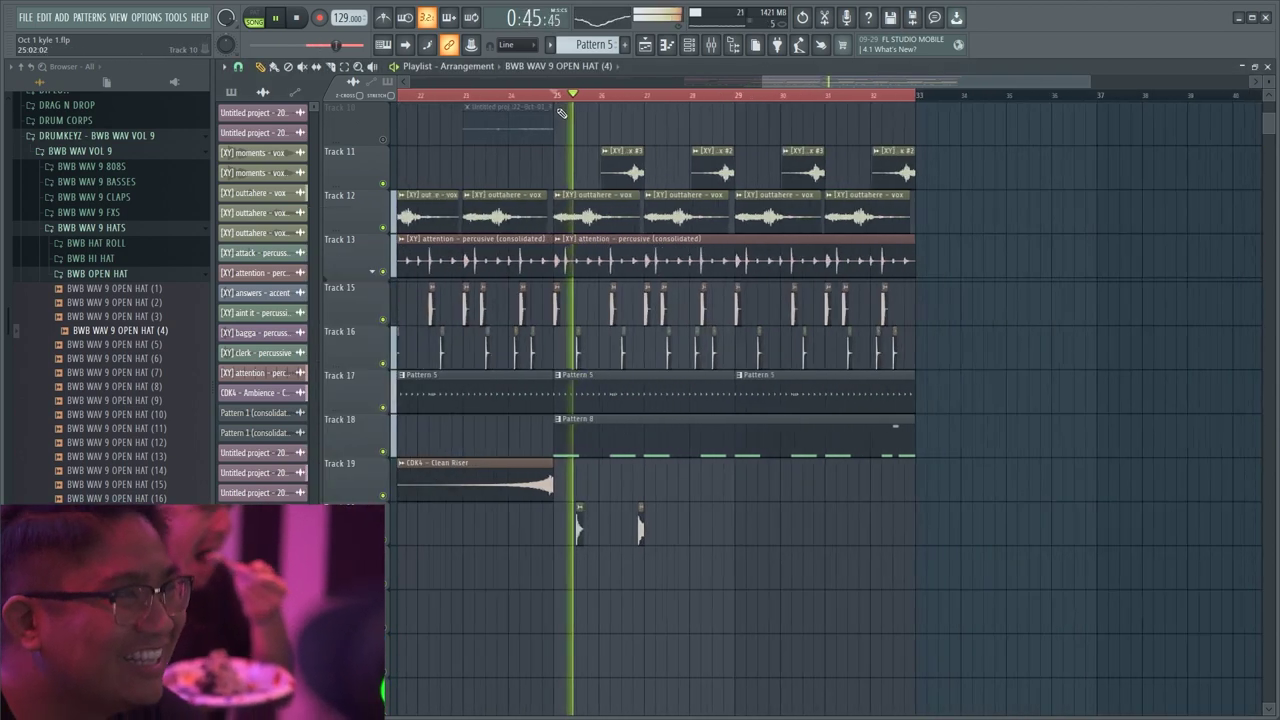
{"action": "scroll", "coordinate": [640, 105], "scroll_direction": "down", "scroll_amount": 3}
{"action": "left_click_drag", "start_coordinate": [690, 100], "coordinate": [820, 123]}
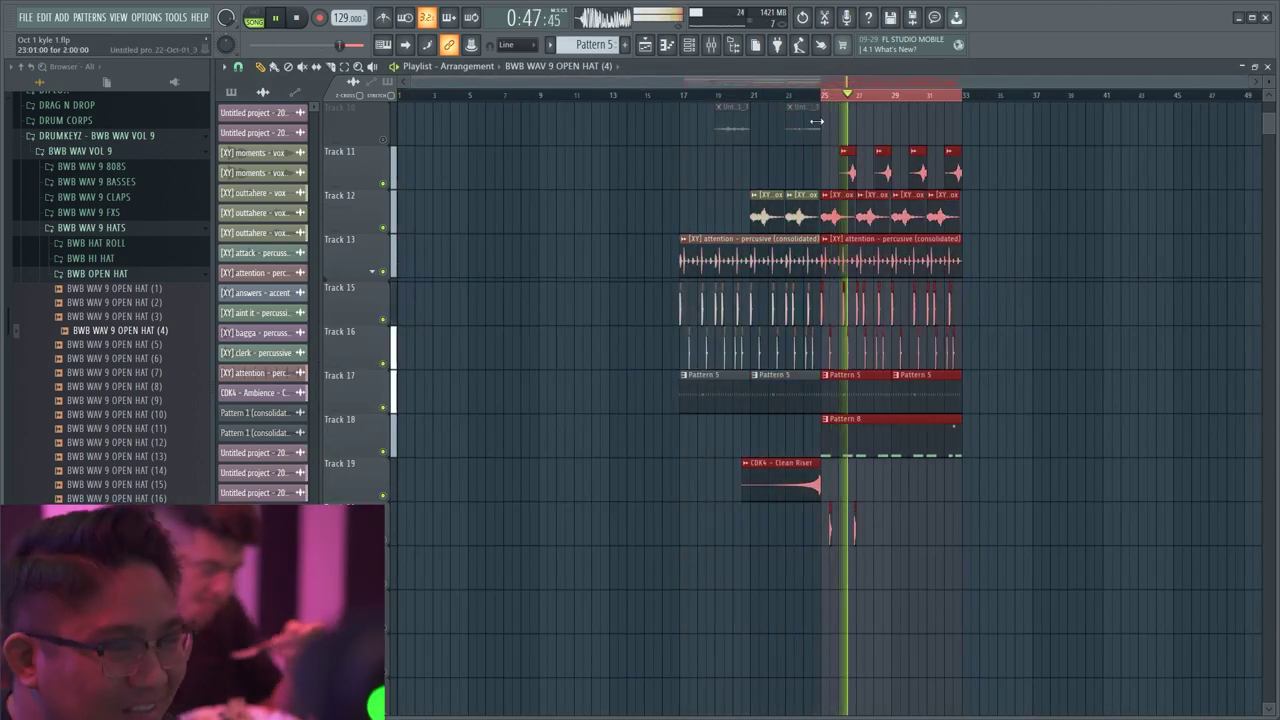
{"action": "scroll", "coordinate": [815, 450], "scroll_direction": "up", "scroll_amount": 5}
{"action": "scroll", "coordinate": [800, 545], "scroll_direction": "up", "scroll_amount": 3}
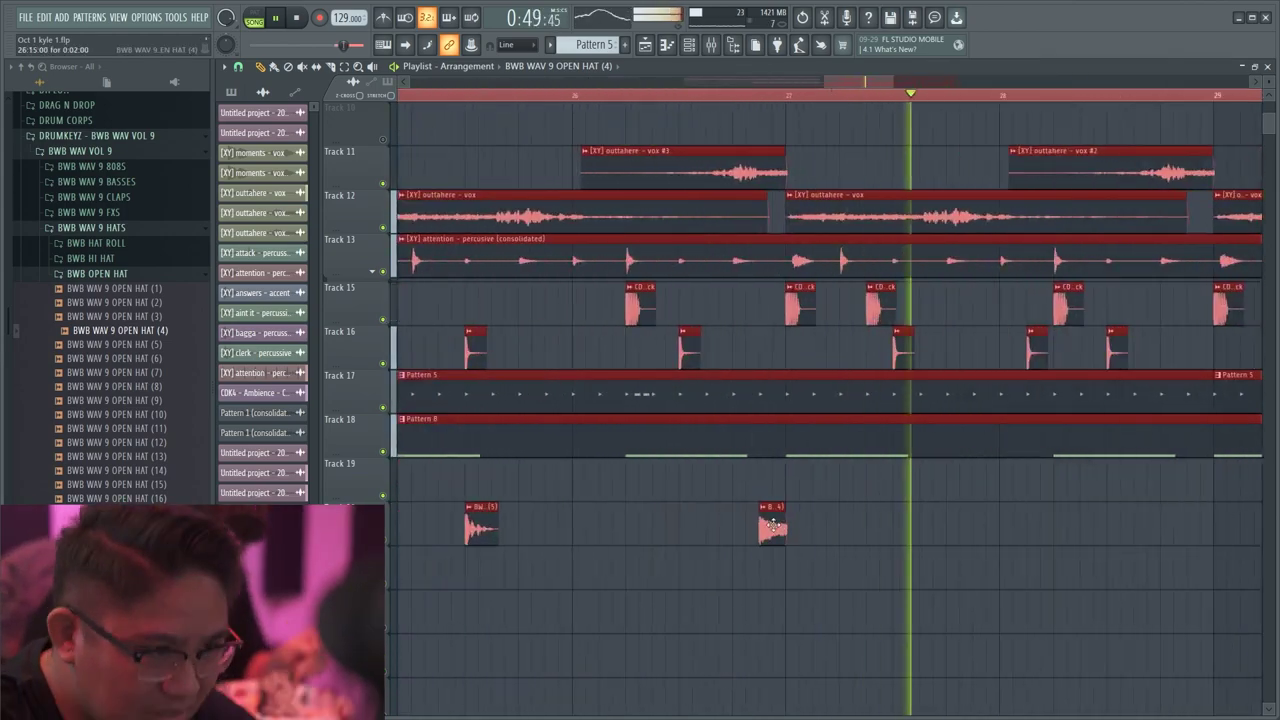
- Try to shift the open hat clip from the end of bar 26 into bar 27
{"action": "left_click_drag", "start_coordinate": [767, 513], "coordinate": [926, 525]}
{"action": "key", "text": "ctrl+z"}
{"action": "scroll", "coordinate": [670, 642], "scroll_direction": "down", "scroll_amount": 3}
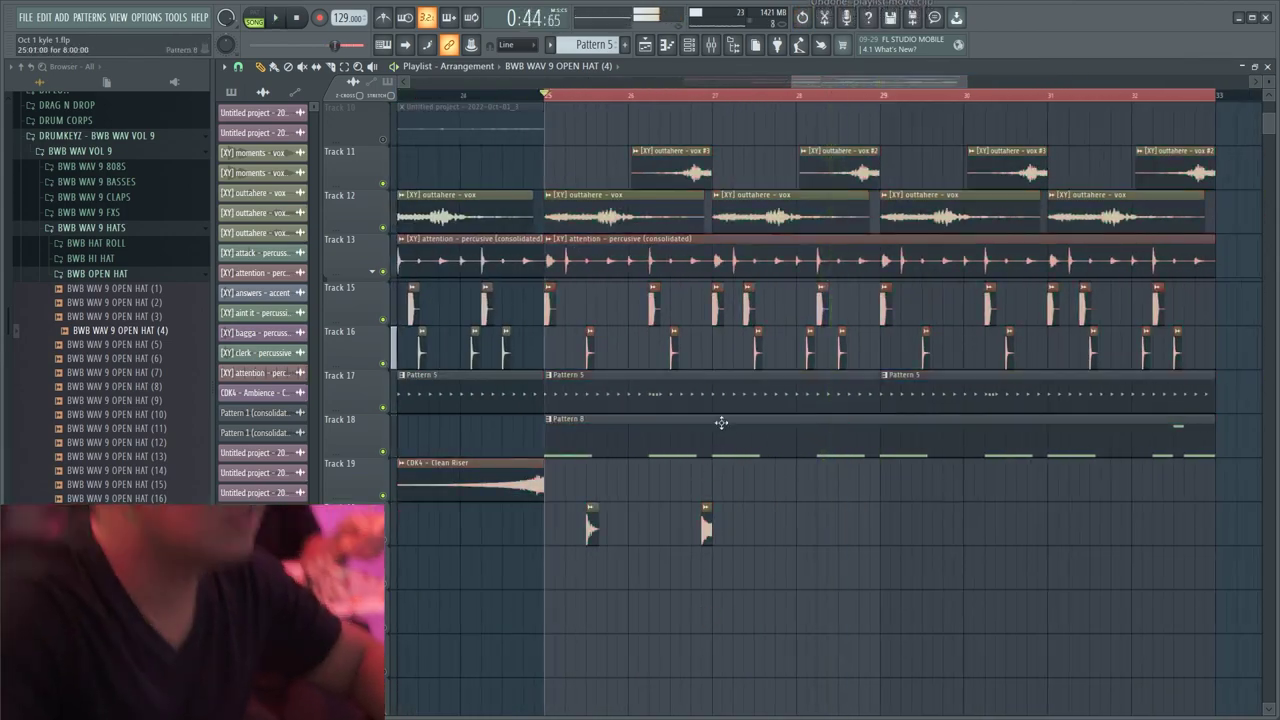
- Move the open hat clip to the middle of bar 28 on Track 20 and check its channel settings
{"action": "scroll", "coordinate": [720, 590], "scroll_direction": "up", "scroll_amount": 2}
{"action": "left_click_drag", "start_coordinate": [647, 529], "coordinate": [1069, 518]}
{"action": "scroll", "coordinate": [737, 559], "scroll_direction": "up", "scroll_amount": 2}
{"action": "scroll", "coordinate": [773, 563], "scroll_direction": "down", "scroll_amount": 2}
{"action": "scroll", "coordinate": [810, 555], "scroll_direction": "up", "scroll_amount": 3}
{"action": "scroll", "coordinate": [850, 548], "scroll_direction": "down", "scroll_amount": 2}
{"action": "scroll", "coordinate": [852, 552], "scroll_direction": "up", "scroll_amount": 1}
{"action": "double_click", "coordinate": [1069, 518]}
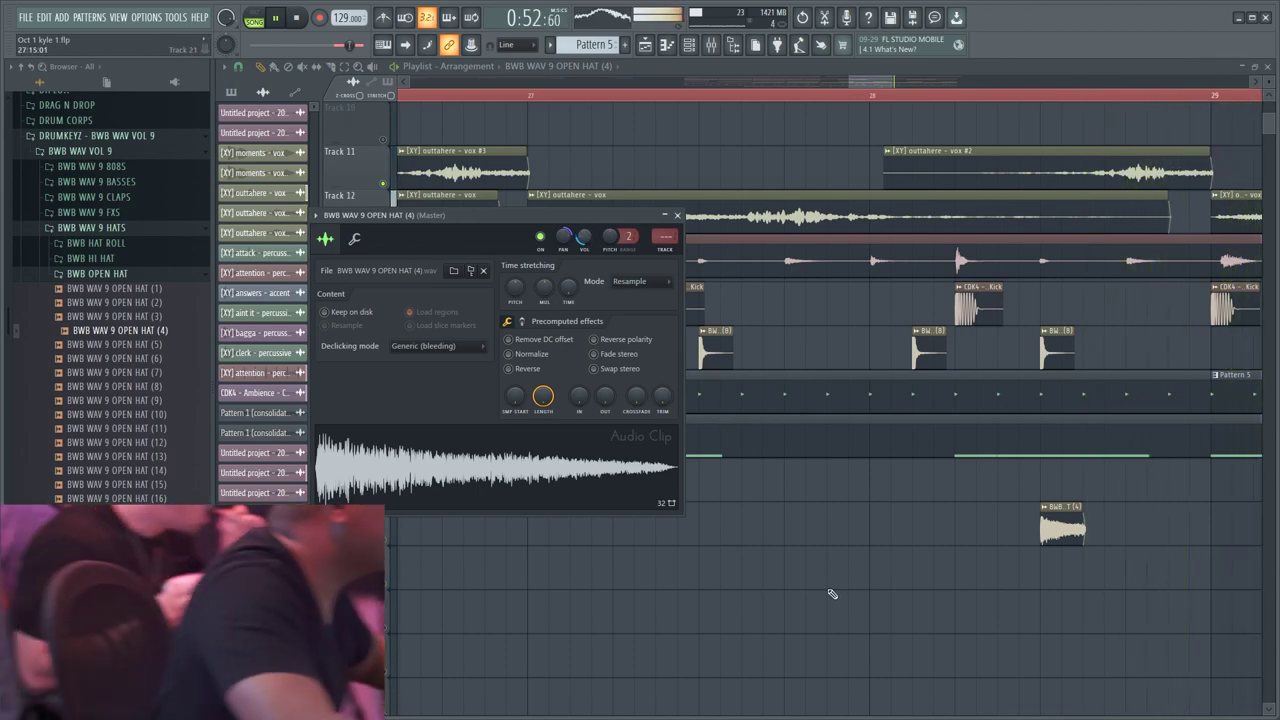
{"action": "key", "text": "Escape"}
- Place another BWB WAV 9 HAT ROLL (5) clip in the middle of bar 29 on Track 20
{"action": "scroll", "coordinate": [592, 605], "scroll_direction": "down", "scroll_amount": 3}
{"action": "left_click", "coordinate": [432, 529]}
{"action": "left_click", "coordinate": [831, 521]}
{"action": "left_click_drag", "start_coordinate": [831, 521], "coordinate": [887, 519]}
{"action": "scroll", "coordinate": [768, 533], "scroll_direction": "down", "scroll_amount": 3}
{"action": "scroll", "coordinate": [772, 533], "scroll_direction": "up", "scroll_amount": 4}
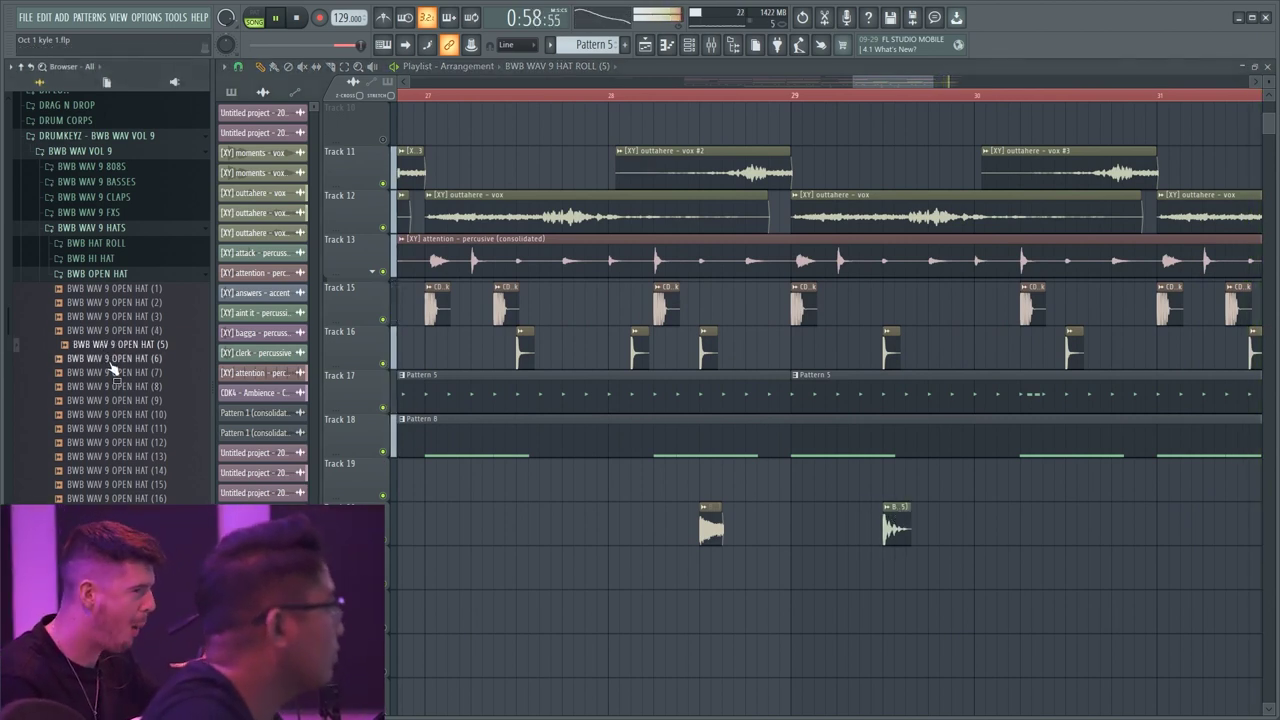
- Add the BWB WAV 9 HAT ROLL (6) sample from the hat roll folder to Track 20 on the second beat of bar 31
{"action": "left_click", "coordinate": [118, 246]}
{"action": "left_click", "coordinate": [120, 314]}
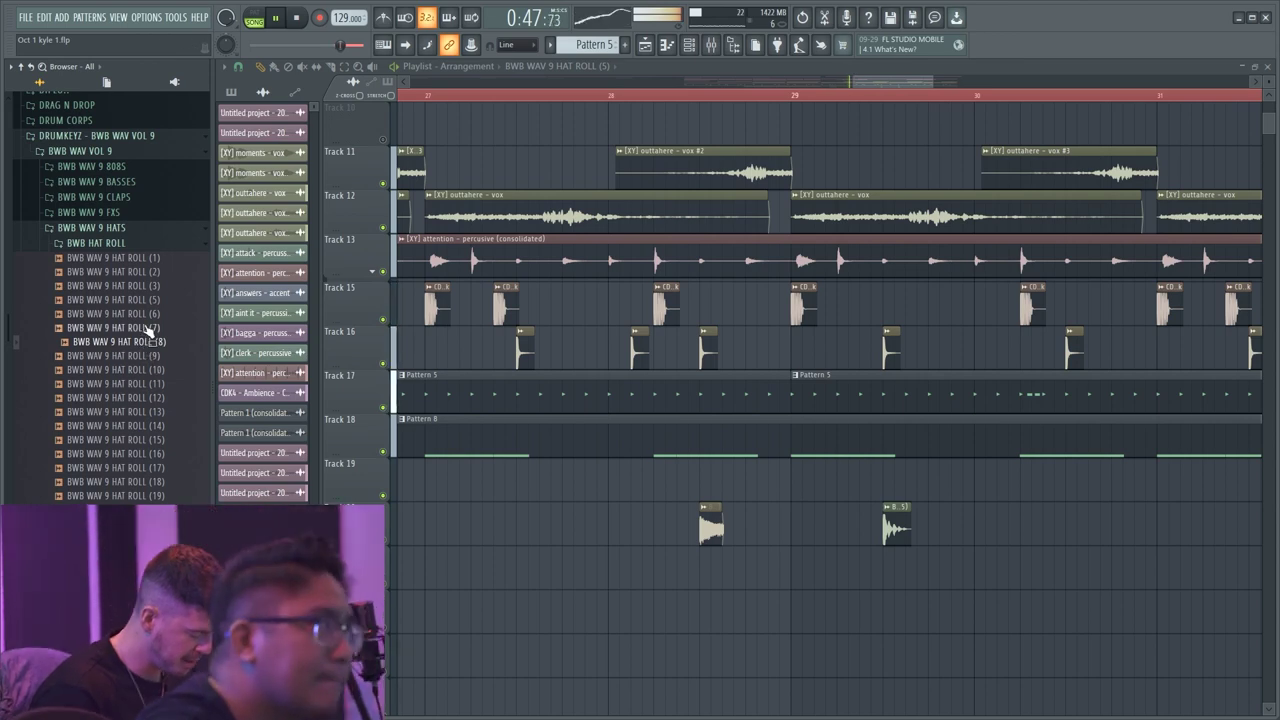
{"action": "left_click_drag", "start_coordinate": [140, 319], "coordinate": [1104, 616]}
{"action": "scroll", "coordinate": [1007, 655], "scroll_direction": "down", "scroll_amount": 4}
{"action": "scroll", "coordinate": [1007, 655], "scroll_direction": "up", "scroll_amount": 3}
{"action": "left_click_drag", "start_coordinate": [838, 600], "coordinate": [948, 512]}
- Trim the HAT ROLL (6) clip to one beat and set its channel volume to 36%
{"action": "scroll", "coordinate": [955, 522], "scroll_direction": "up", "scroll_amount": 3}
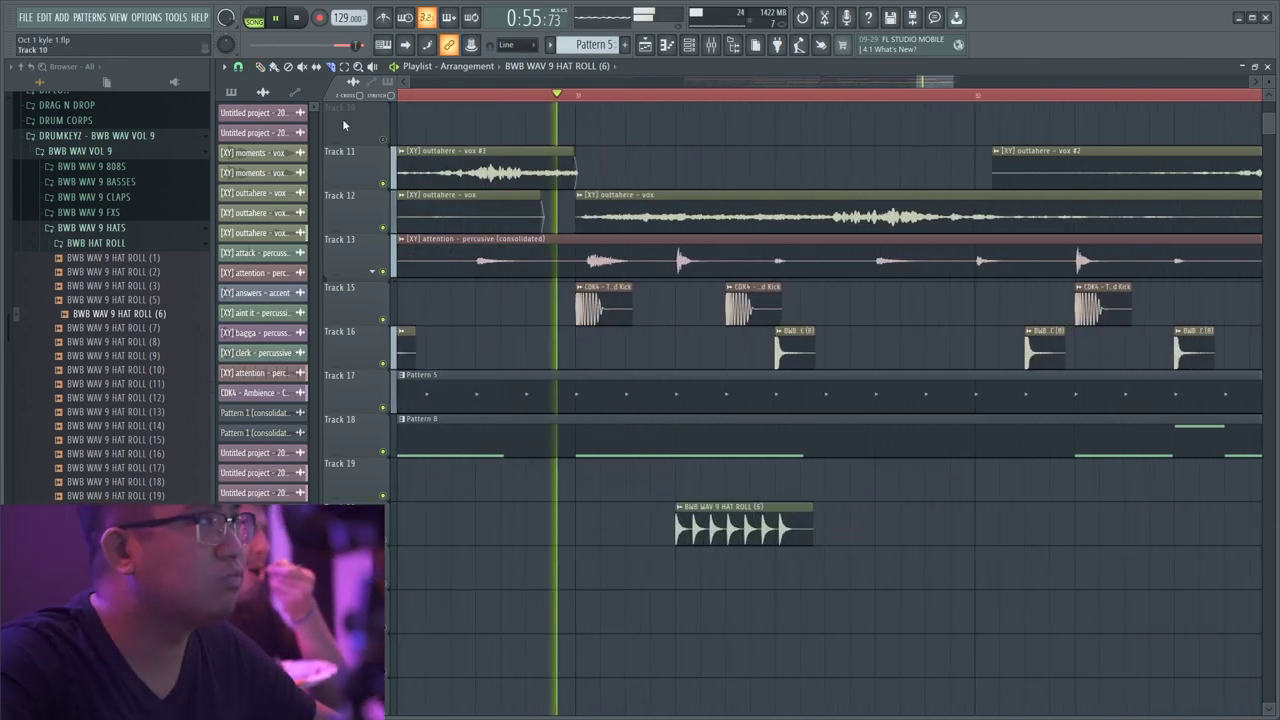
{"action": "scroll", "coordinate": [832, 456], "scroll_direction": "up", "scroll_amount": 2}
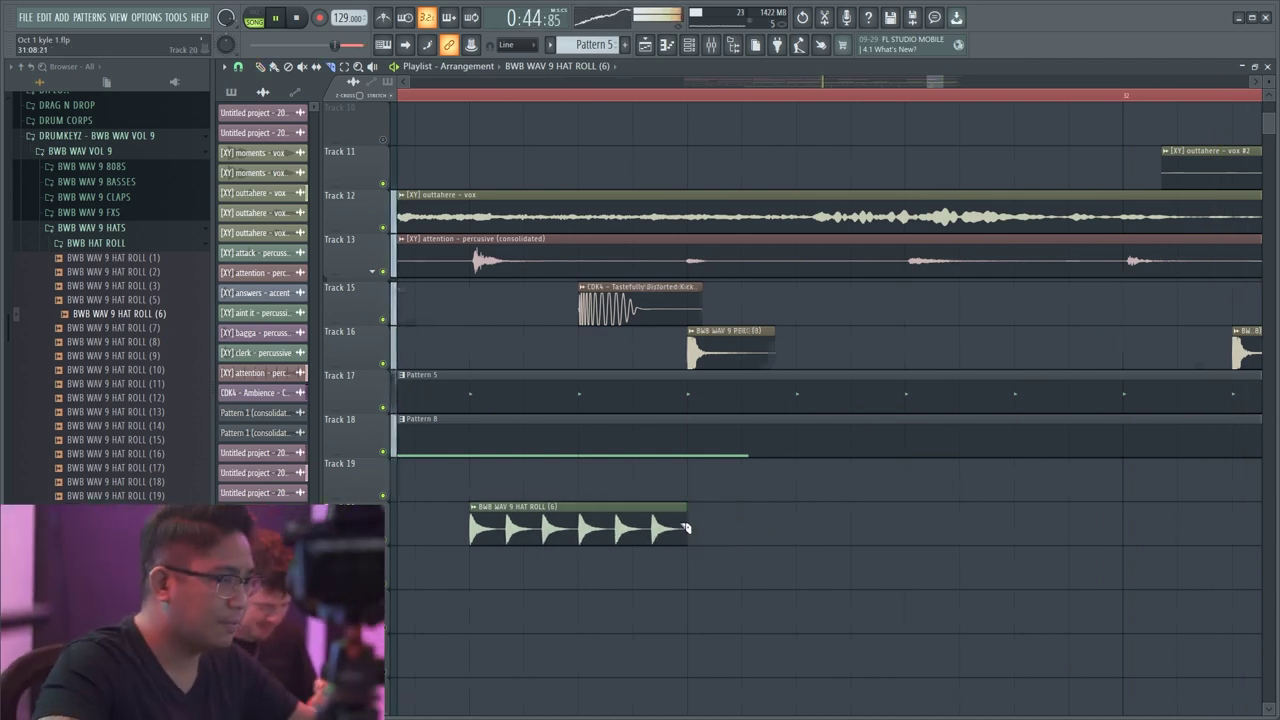
{"action": "scroll", "coordinate": [686, 527], "scroll_direction": "down", "scroll_amount": 3}
{"action": "double_click", "coordinate": [640, 530]}
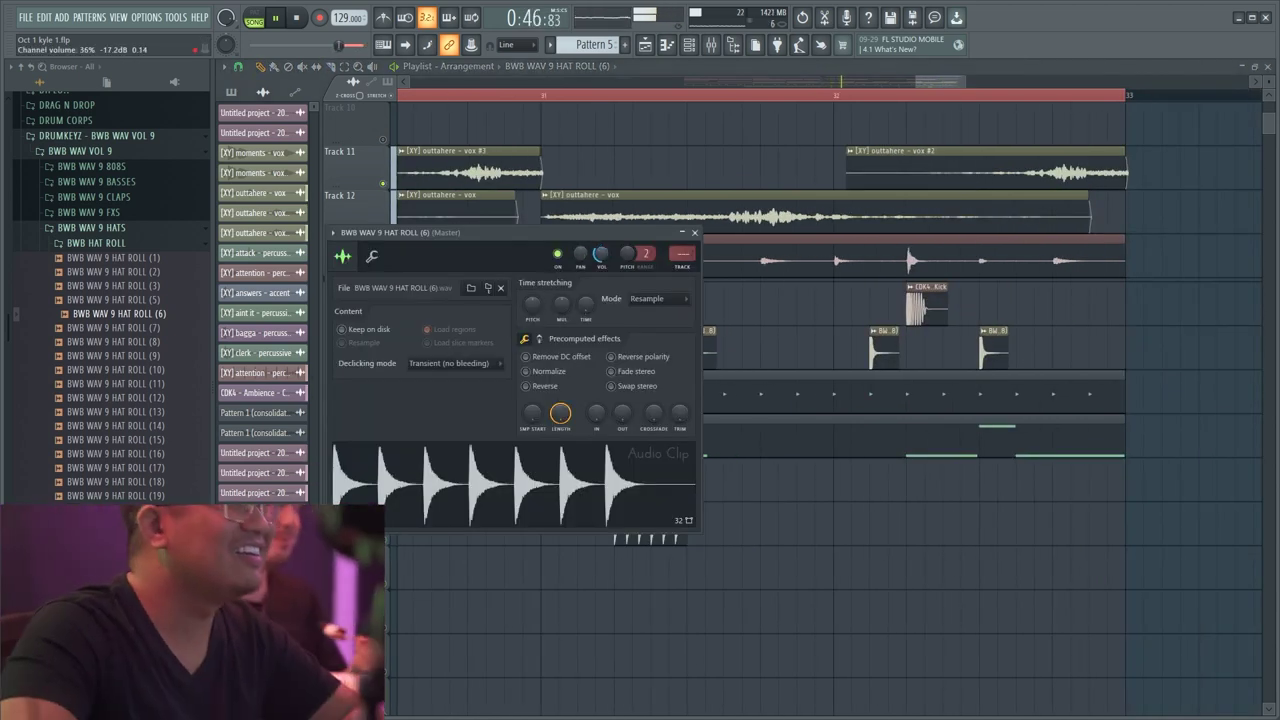
{"action": "key", "text": "Escape"}
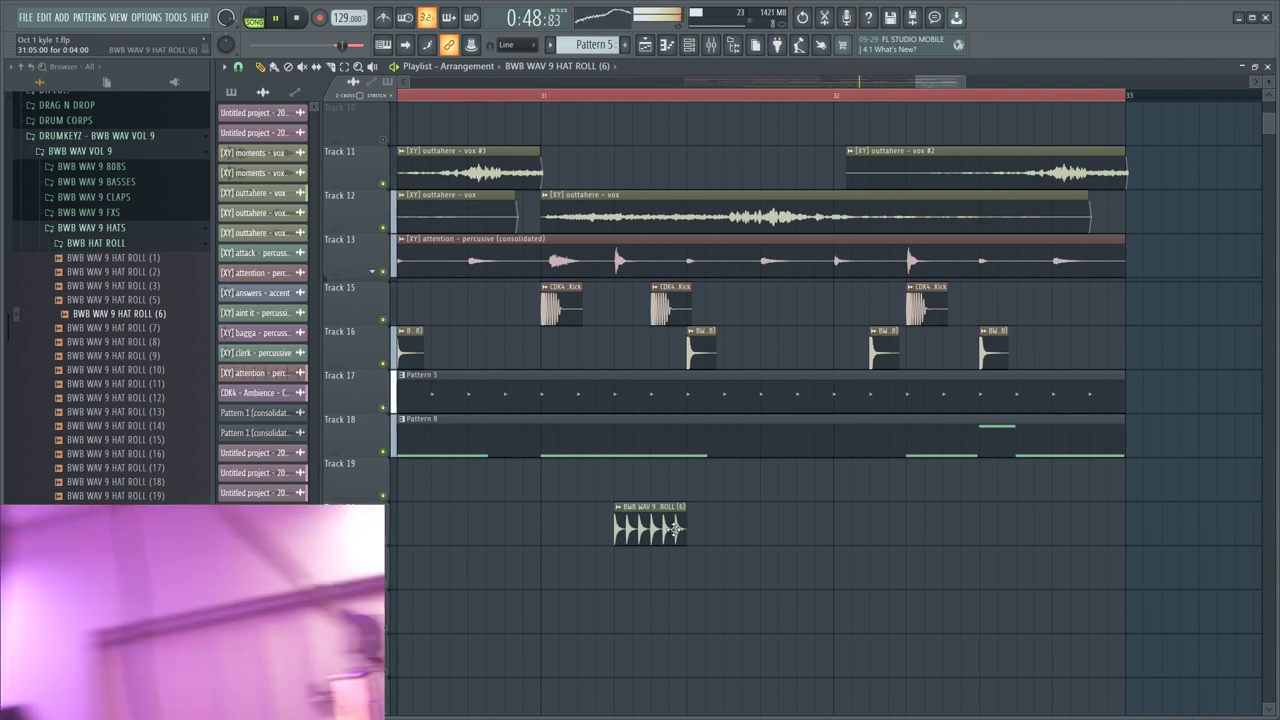
- Reverse the BWB WAV 9 HAT ROLL (6) sample in its channel settings
{"action": "double_click", "coordinate": [670, 537]}
{"action": "left_click", "coordinate": [530, 387]}
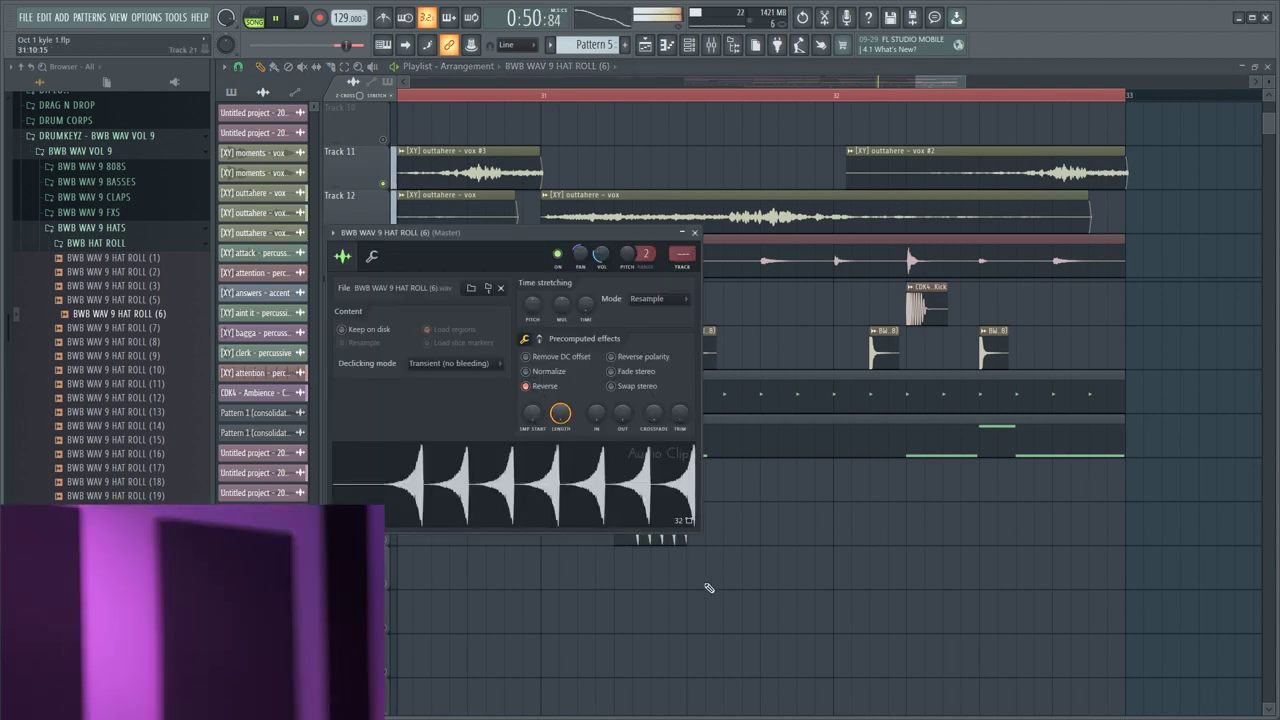
{"action": "scroll", "coordinate": [690, 560], "scroll_direction": "up", "scroll_amount": 2}
{"action": "key", "text": "Escape"}
- Slip the audio inside the reversed HAT ROLL (6) clip so its first hit falls near the clip's start
{"action": "scroll", "coordinate": [655, 525], "scroll_direction": "up", "scroll_amount": 2}
{"action": "scroll", "coordinate": [650, 521], "scroll_direction": "up", "scroll_amount": 1}
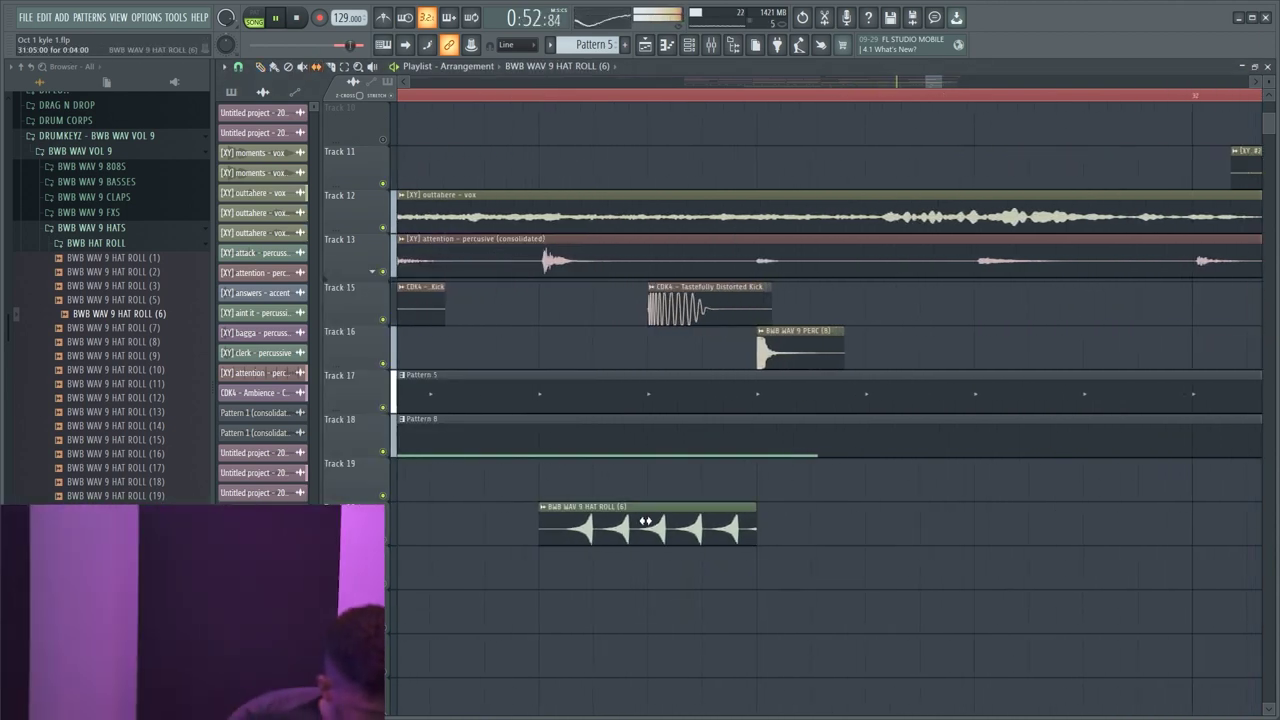
{"action": "scroll", "coordinate": [604, 521], "scroll_direction": "down", "scroll_amount": 2}
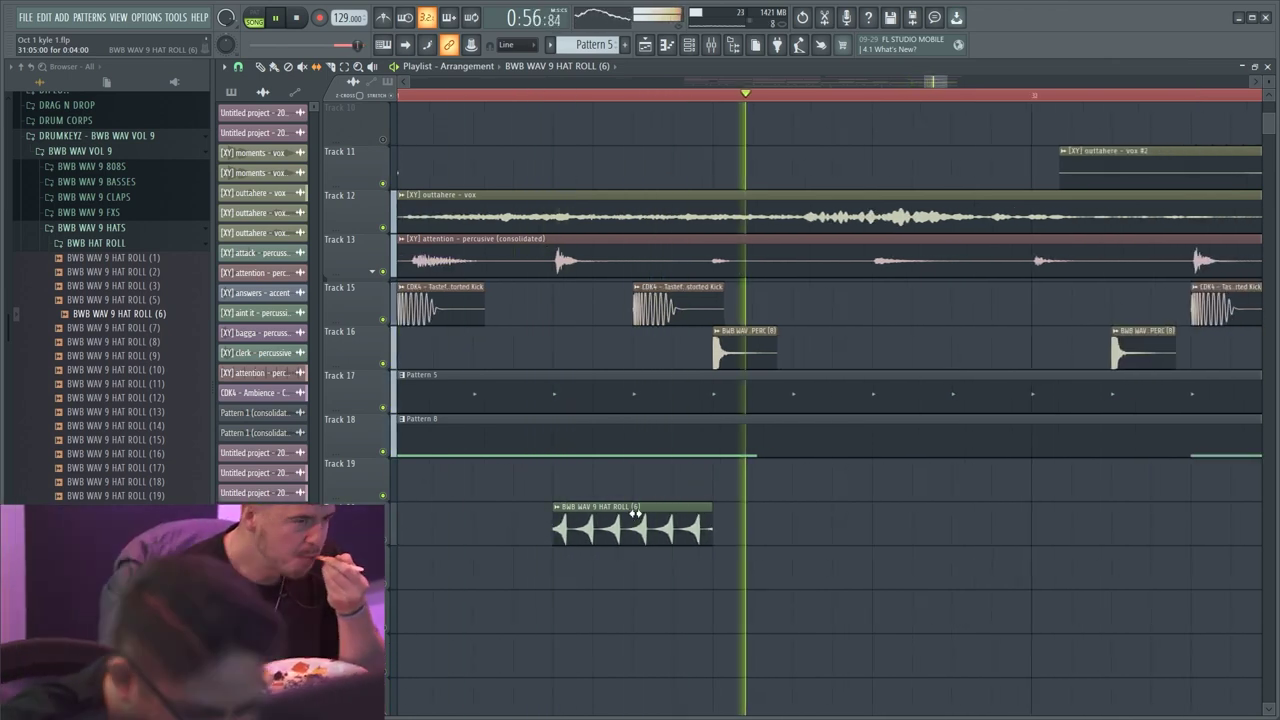
{"action": "scroll", "coordinate": [635, 525], "scroll_direction": "down", "scroll_amount": 2}
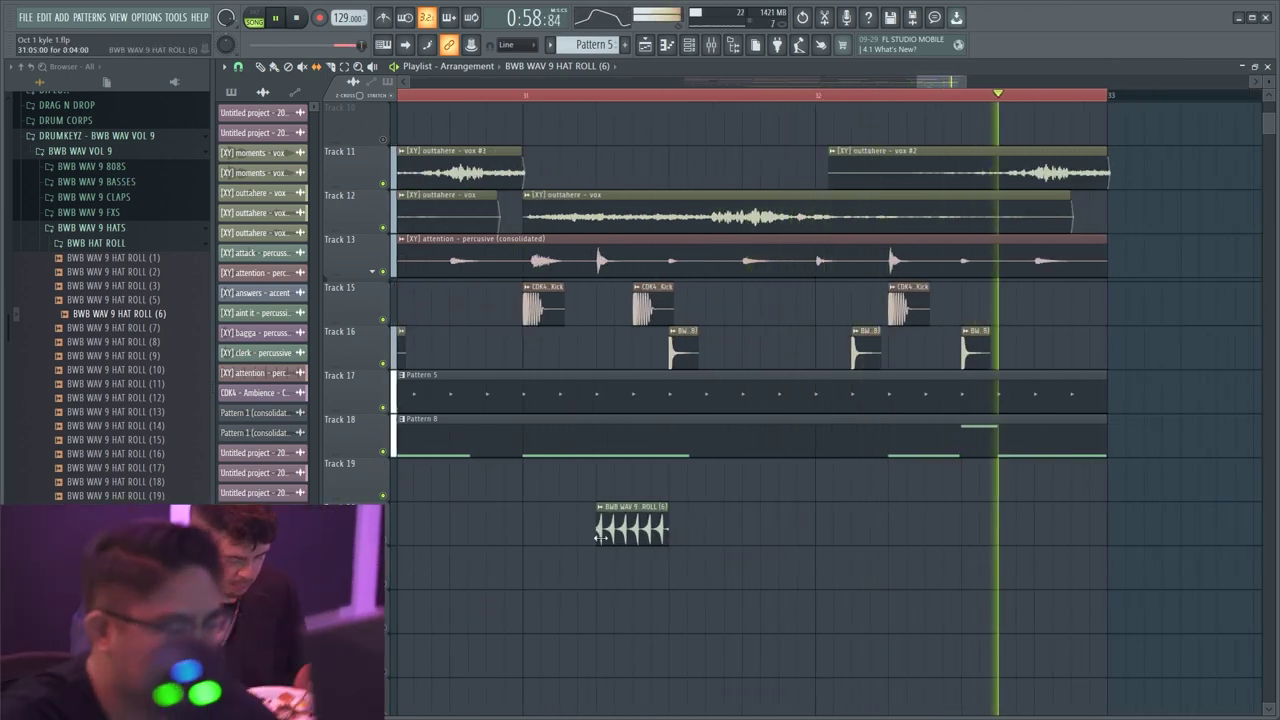
{"action": "double_click", "coordinate": [657, 531]}
{"action": "key", "text": "Escape"}
- Select all clips between bars 17 and 33 across the tracks
{"action": "scroll", "coordinate": [963, 583], "scroll_direction": "down", "scroll_amount": 7}
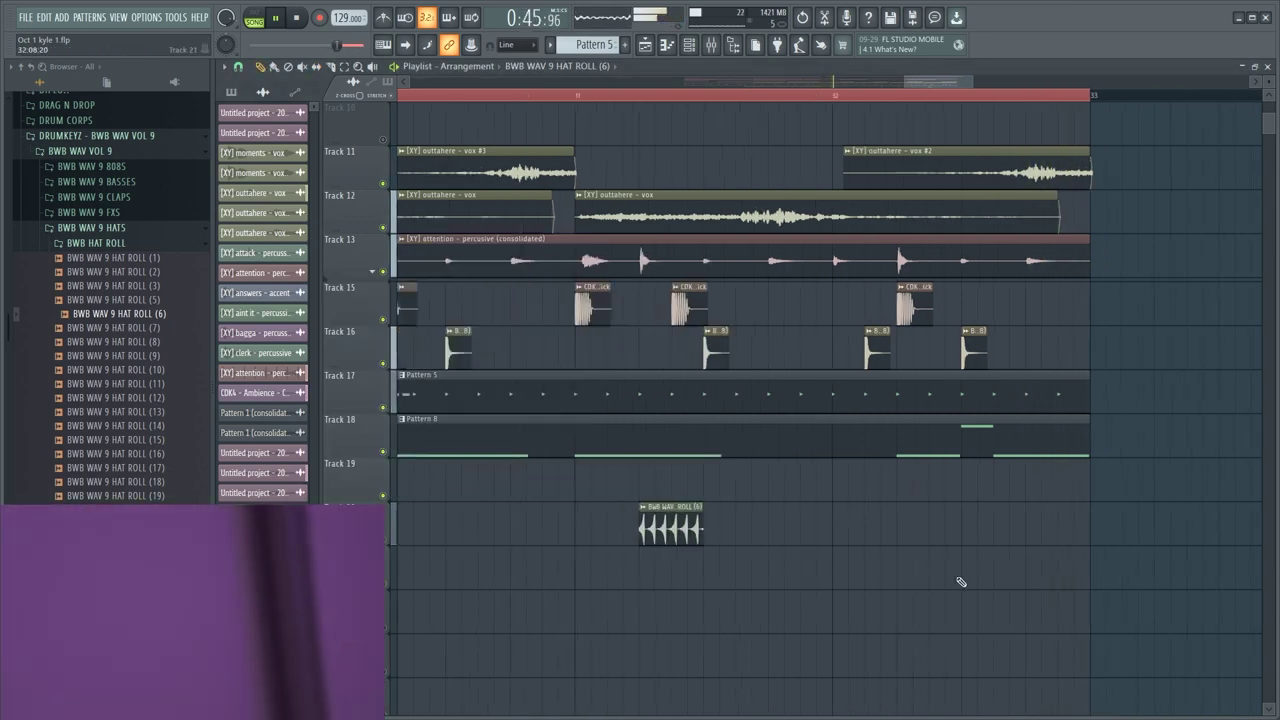
{"action": "left_click_drag", "start_coordinate": [545, 98], "coordinate": [926, 98]}
{"action": "scroll", "coordinate": [583, 160], "scroll_direction": "up", "scroll_amount": 4}
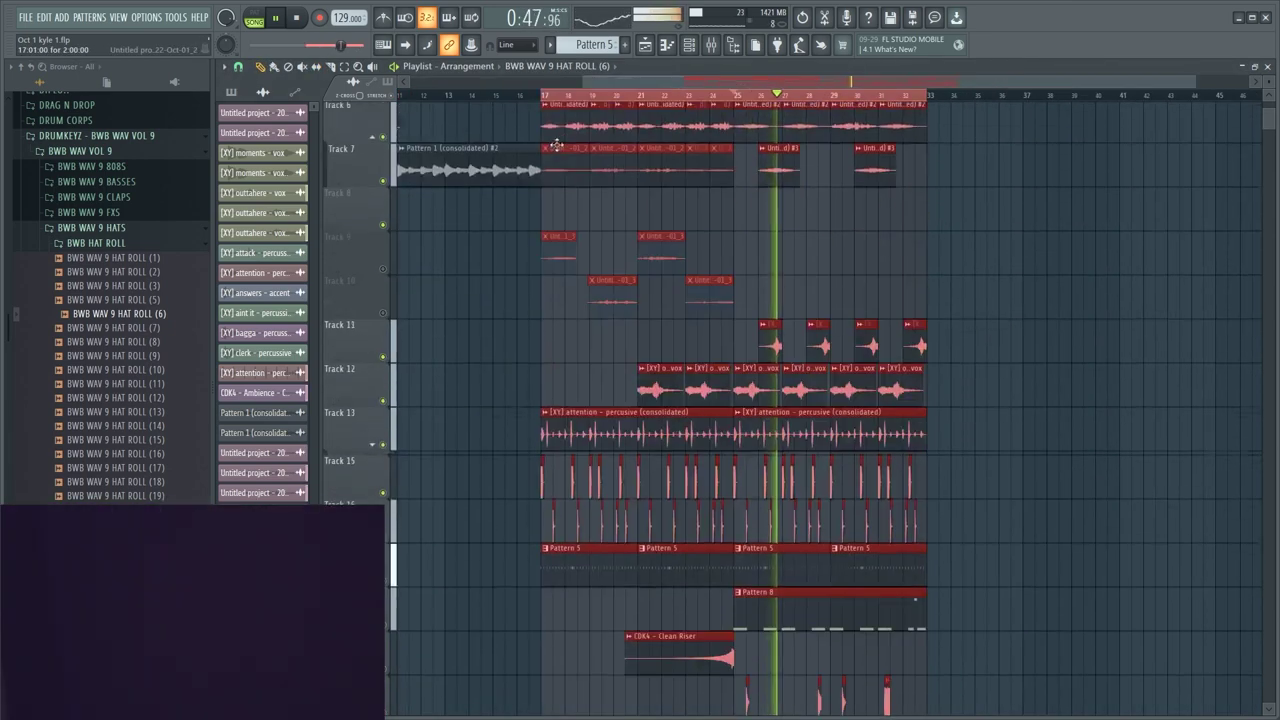
{"action": "scroll", "coordinate": [450, 110], "scroll_direction": "down", "scroll_amount": 2}
- Clear the selection, delete the pattern clip covering bars 1 to 9 on Track 3 and stop playback
{"action": "left_click", "coordinate": [434, 96]}
{"action": "key", "text": "ctrl+d"}
{"action": "scroll", "coordinate": [449, 104], "scroll_direction": "up", "scroll_amount": 2}
{"action": "scroll", "coordinate": [480, 145], "scroll_direction": "up", "scroll_amount": 5}
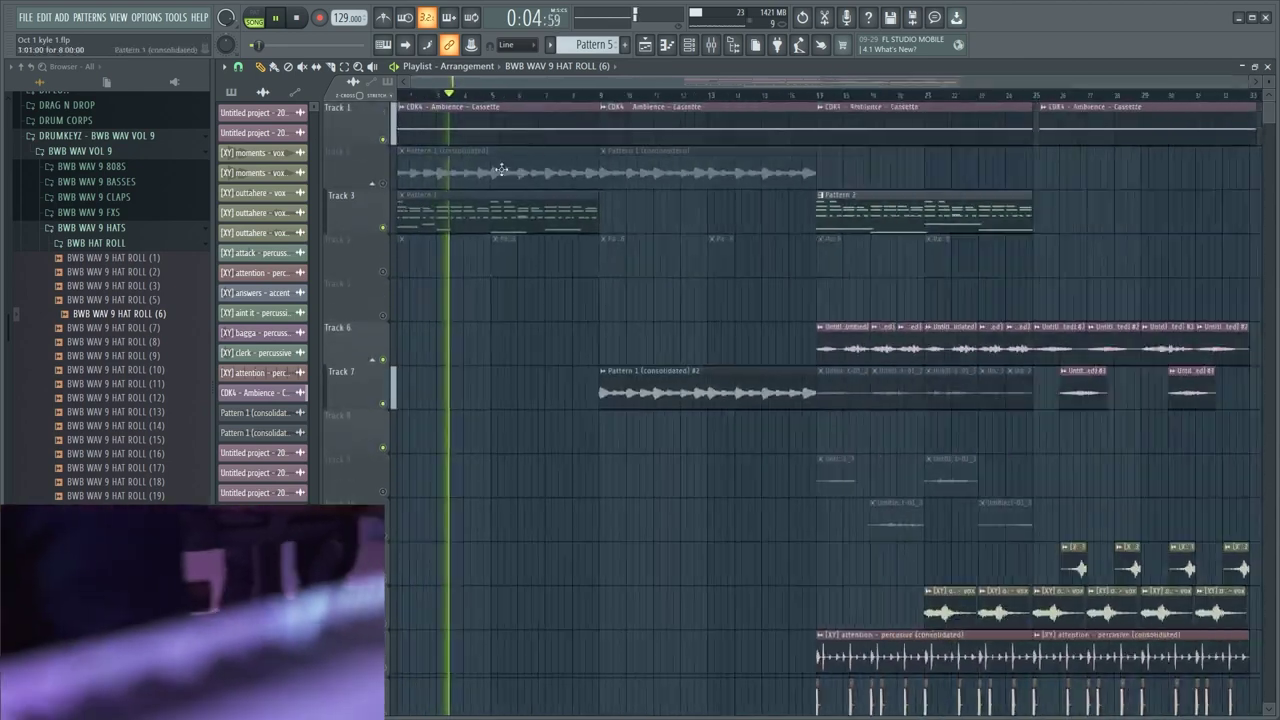
{"action": "scroll", "coordinate": [498, 180], "scroll_direction": "down", "scroll_amount": 2}
{"action": "right_click", "coordinate": [489, 223]}
{"action": "key", "text": "space"}
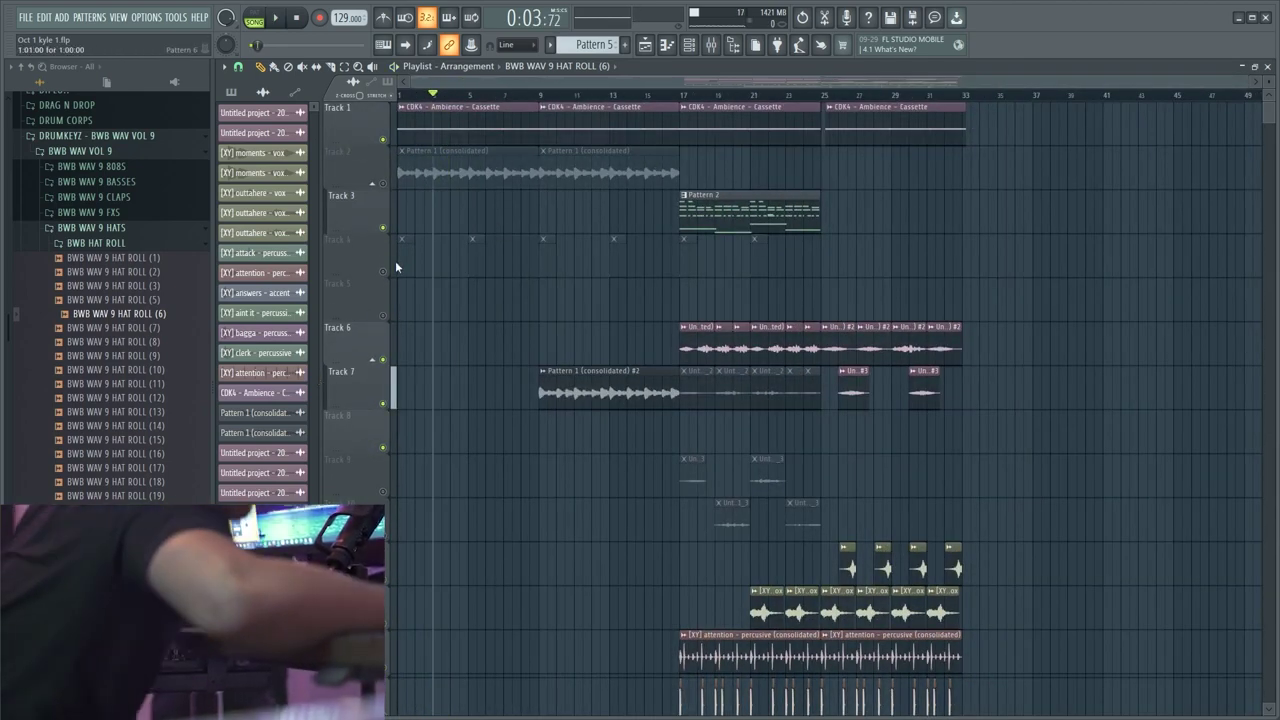
- Try to delete all the intro clips before bar 17 in one selection, including the Ambience - Cassette clips
{"action": "mouse_move", "coordinate": [692, 539]}
{"action": "left_mouse_down"}
{"action": "mouse_move", "coordinate": [350, 212]}
{"action": "mouse_move", "coordinate": [340, 178]}
{"action": "left_mouse_up"}
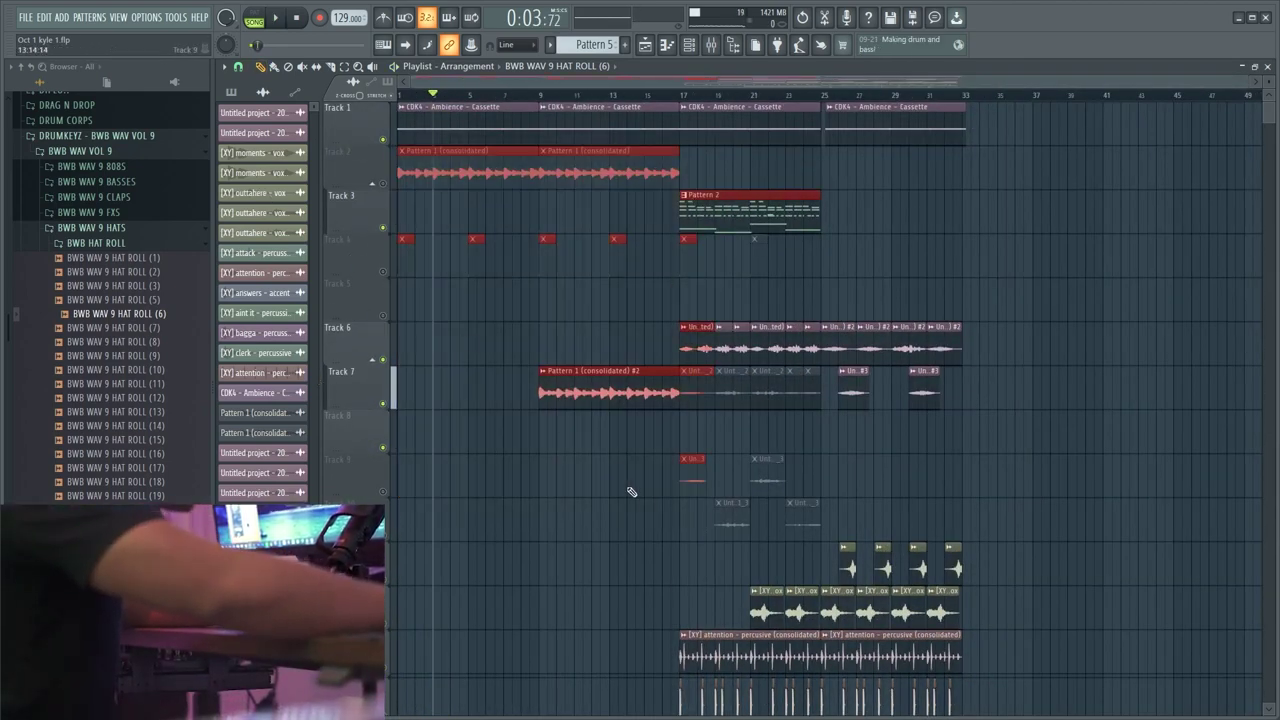
{"action": "left_click_drag", "start_coordinate": [632, 496], "coordinate": [270, 143]}
{"action": "key", "text": "Delete"}
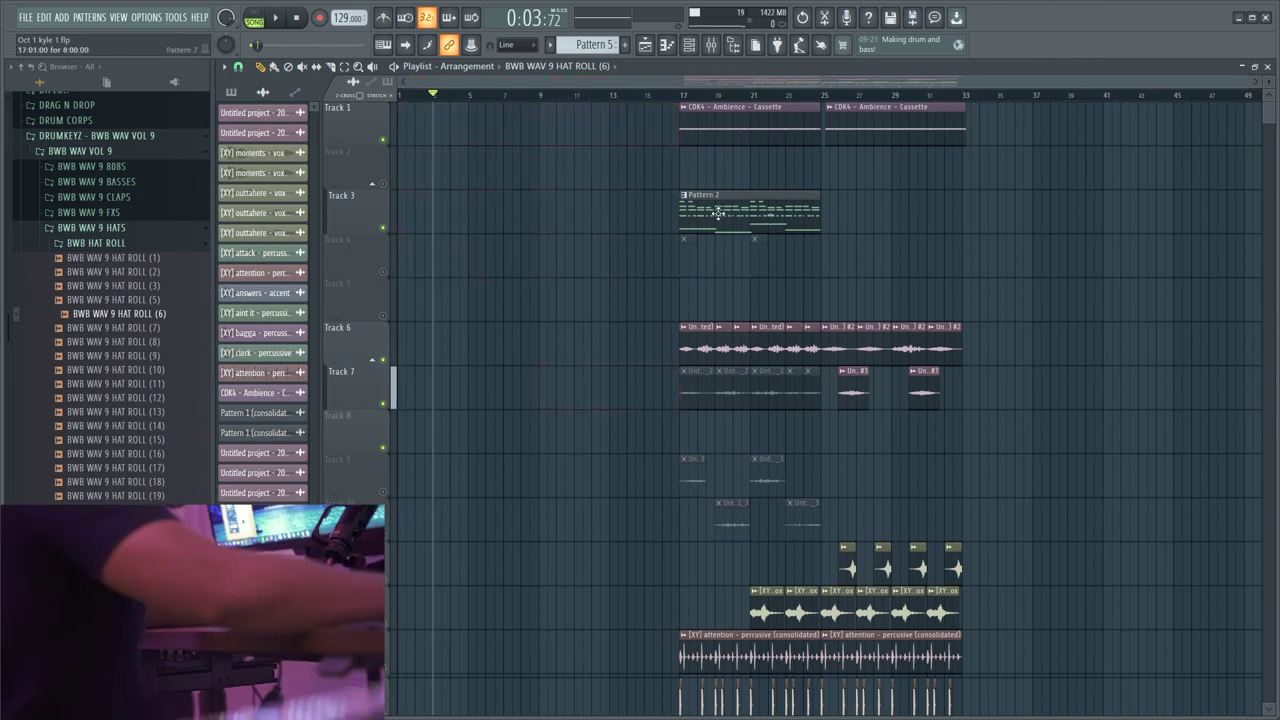
{"action": "key", "text": "ctrl+z"}
- Delete the Pattern 1 (consolidated) clips on Tracks 2 and 7 and the muted Track 4 clips before bar 17
{"action": "right_click", "coordinate": [500, 170]}
{"action": "right_click", "coordinate": [474, 250]}
{"action": "right_click", "coordinate": [600, 390]}
- Select the arrangement's clips up to bar 33 and adjust the selection around the section starting at bar 17
{"action": "key", "text": "ctrl+a"}
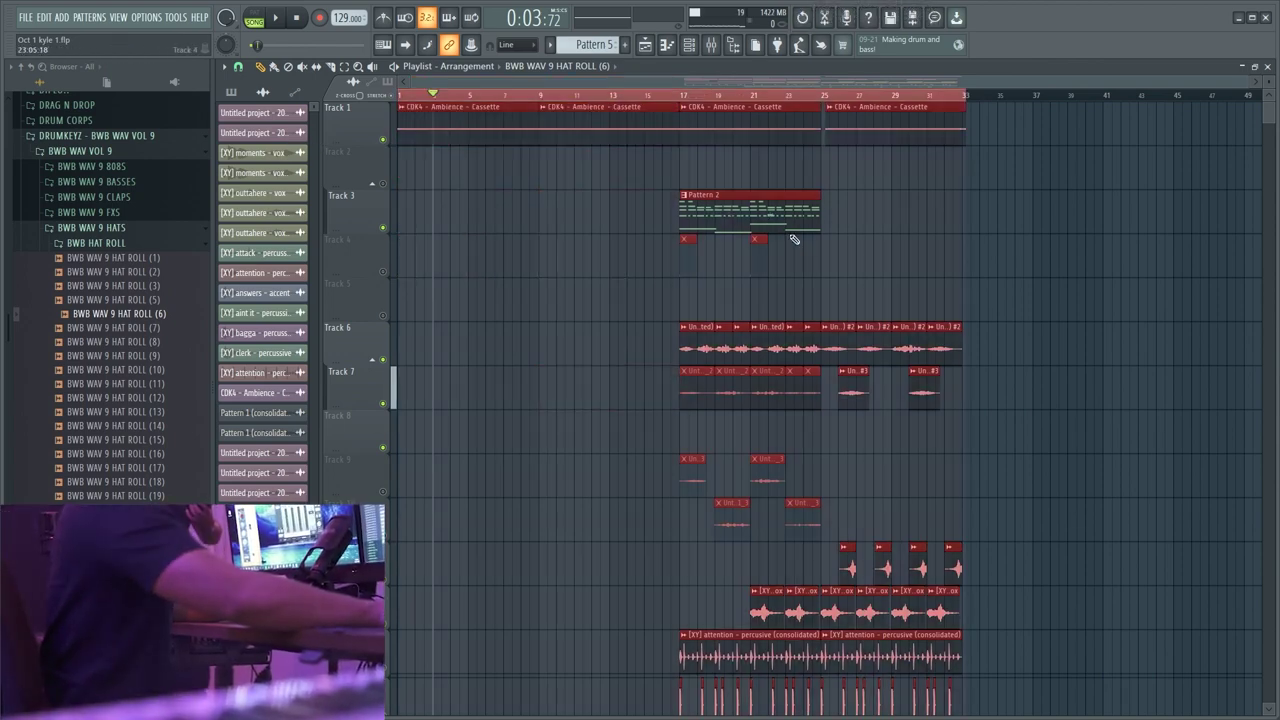
{"action": "left_click", "coordinate": [755, 212]}
{"action": "left_click", "coordinate": [991, 363], "text": "ctrl"}
{"action": "scroll", "coordinate": [1000, 400], "scroll_direction": "down", "scroll_amount": 3}
{"action": "left_click_drag", "start_coordinate": [1051, 540], "coordinate": [600, 10]}
{"action": "scroll", "coordinate": [1063, 560], "scroll_direction": "down", "scroll_amount": 3}
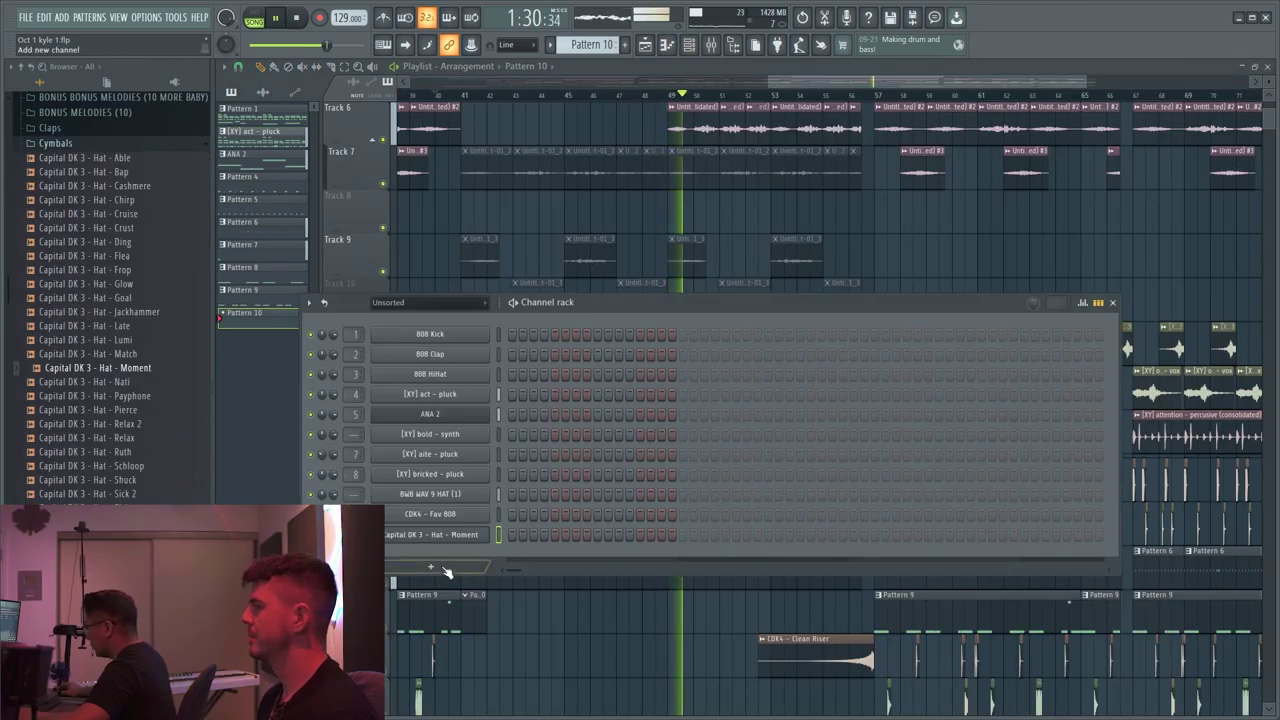
- Fill every fourth step of the Capital DK 3 - Hat - Moment channel in Pattern 10
{"action": "right_click", "coordinate": [486, 534]}
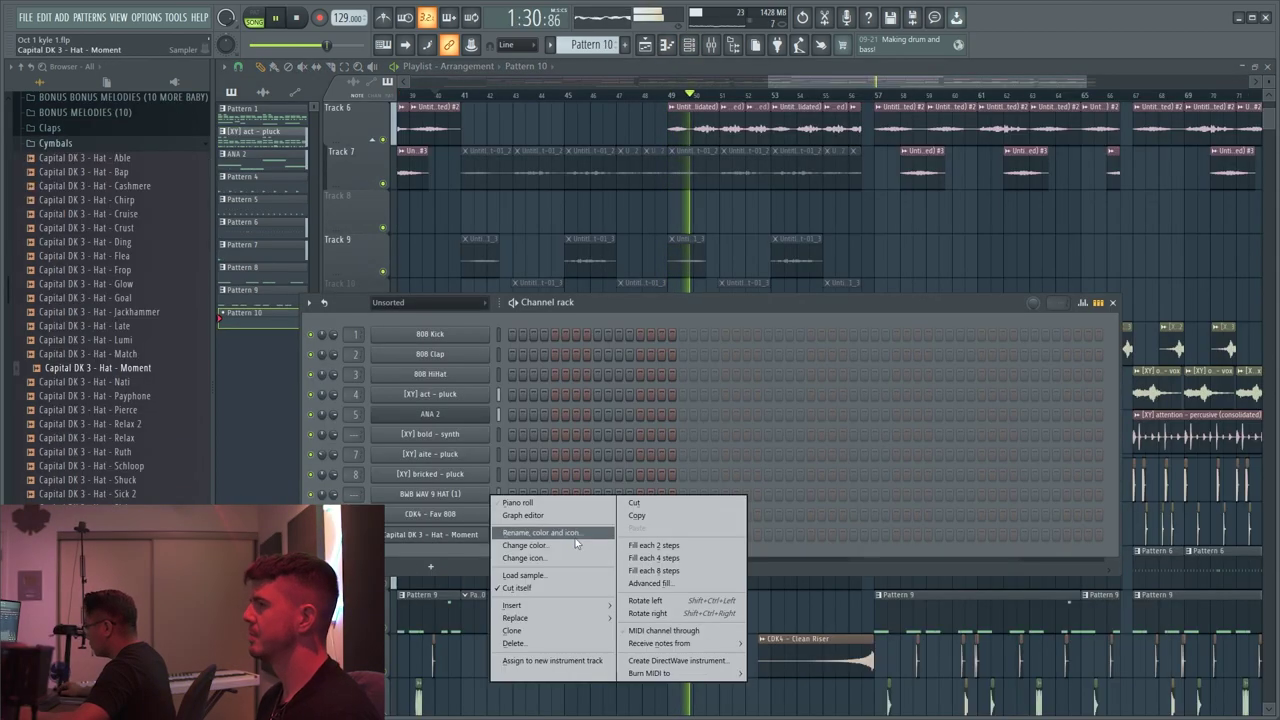
{"action": "left_click", "coordinate": [634, 558]}
{"action": "key", "text": "F6"}
- Place Pattern 10 on Track 18 at bar 41 and repeat it back to back up to the Pattern 9 clip at bar 57
{"action": "left_click_drag", "start_coordinate": [557, 641], "coordinate": [464, 592]}
{"action": "key", "text": "ctrl+b"}
{"action": "key", "text": "ctrl+b"}
{"action": "key", "text": "ctrl+b"}
{"action": "key", "text": "ctrl+b"}
{"action": "key", "text": "ctrl+b"}
{"action": "key", "text": "ctrl+b"}
{"action": "key", "text": "ctrl+b"}
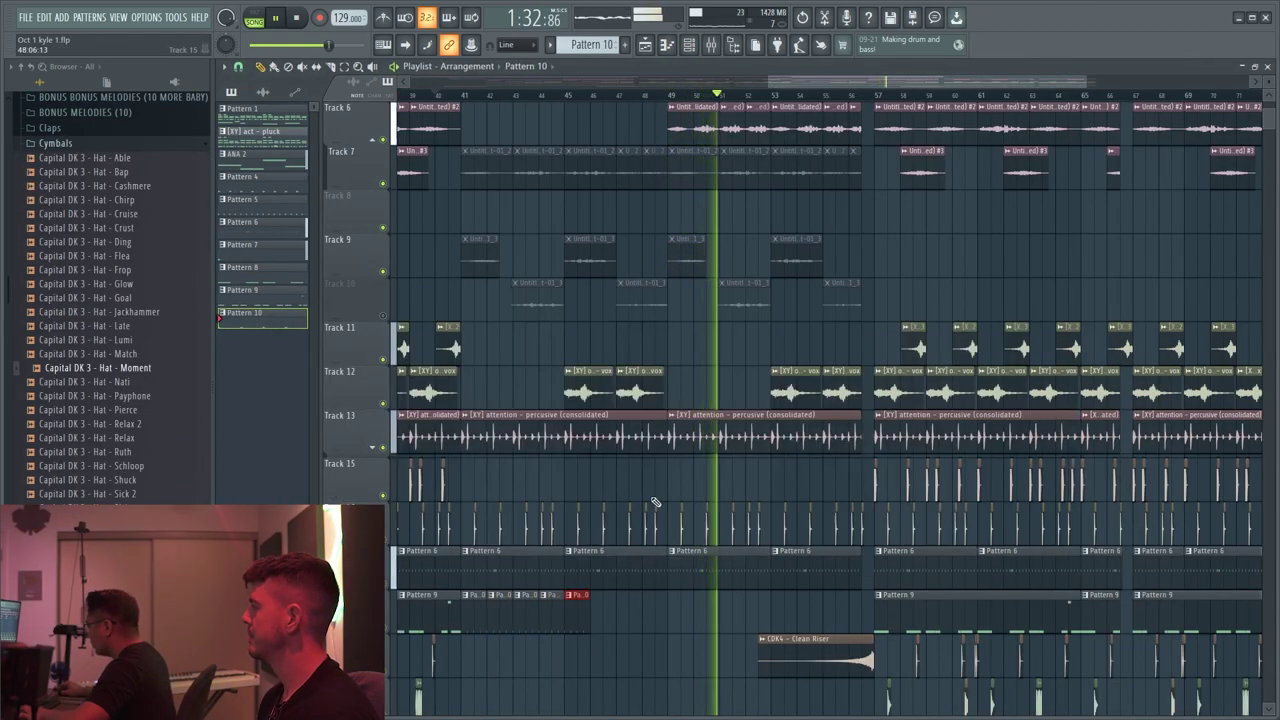
{"action": "left_click_drag", "start_coordinate": [662, 605], "coordinate": [853, 618]}
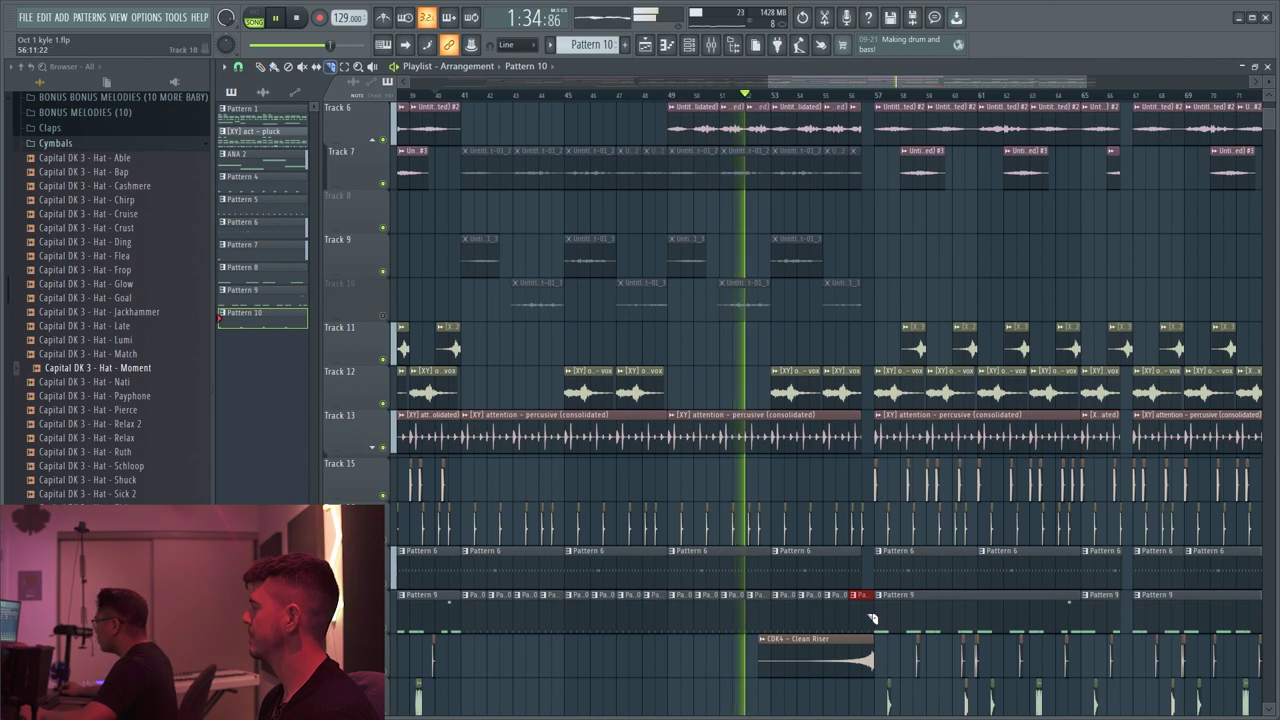
- Route the Capital DK 3 - Hat - Moment channel to mixer track 19 and set that track's send level to 45%
{"action": "left_click", "coordinate": [690, 46]}
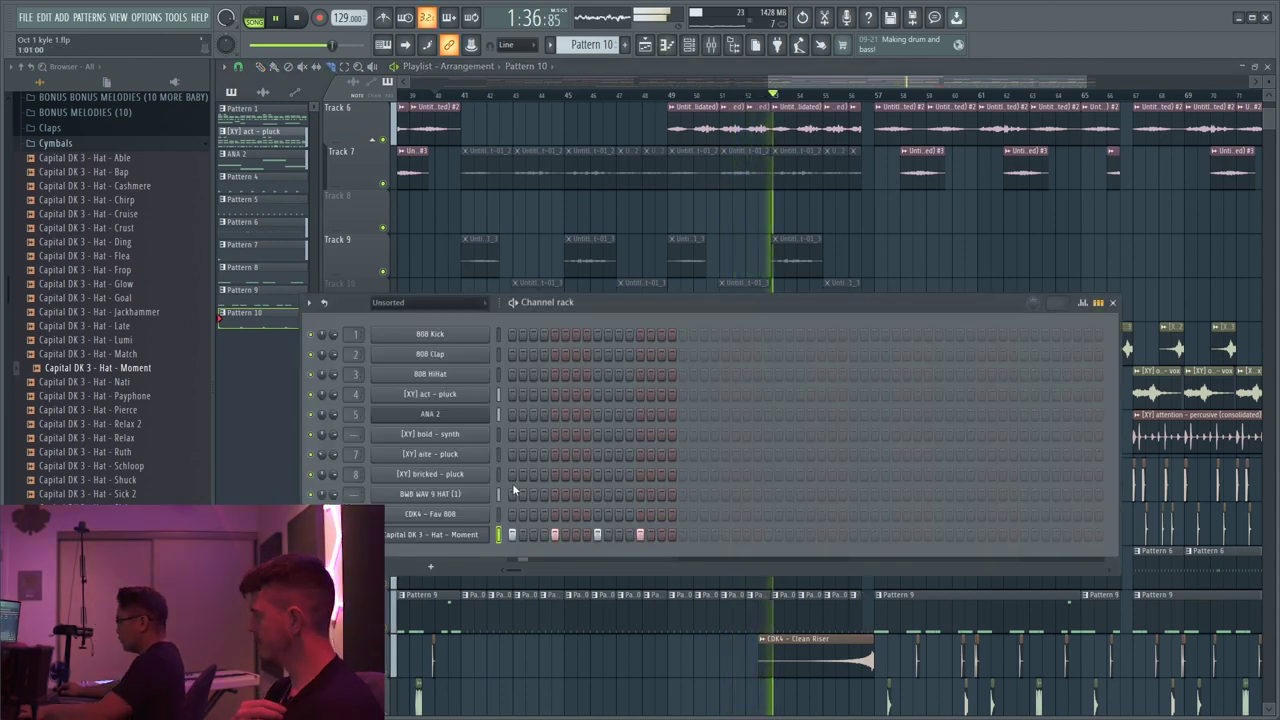
{"action": "key", "text": "F9"}
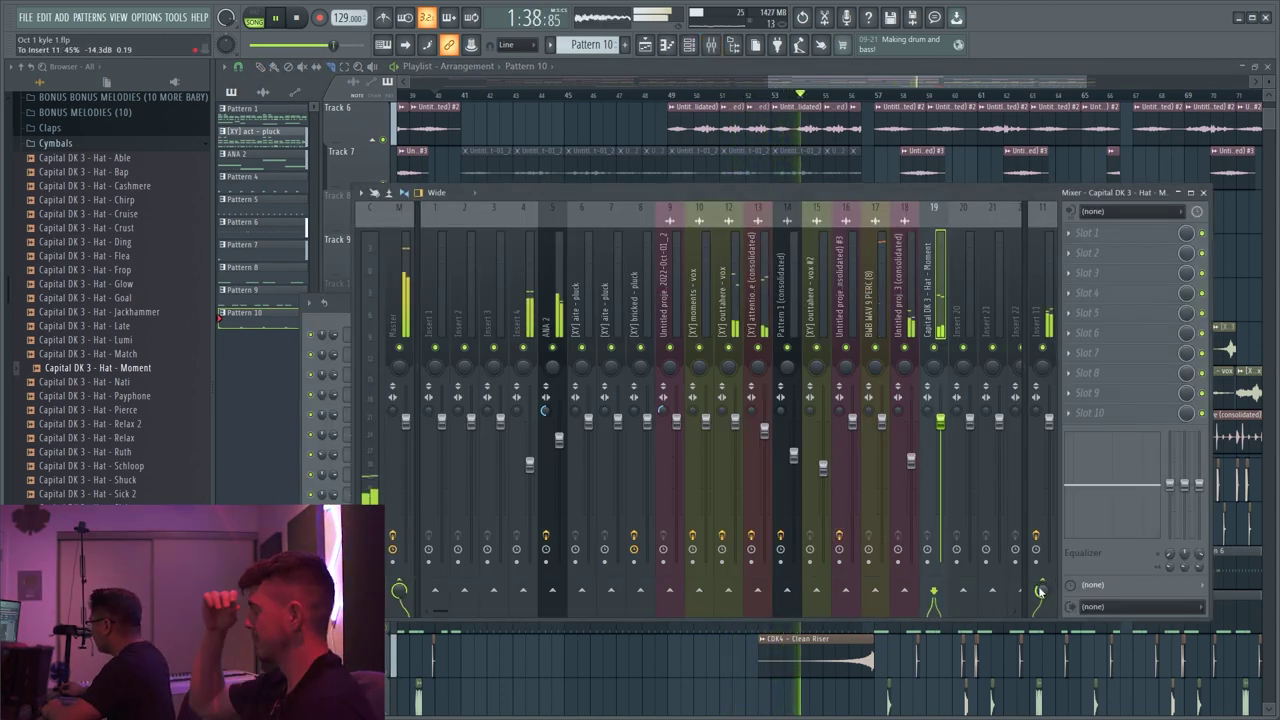
- Examine the Capital DK 3 - Hat - Moment notes in the piano roll and return to the playlist
{"action": "left_click", "coordinate": [335, 306]}
{"action": "right_click", "coordinate": [477, 541]}
{"action": "left_click", "coordinate": [515, 503]}
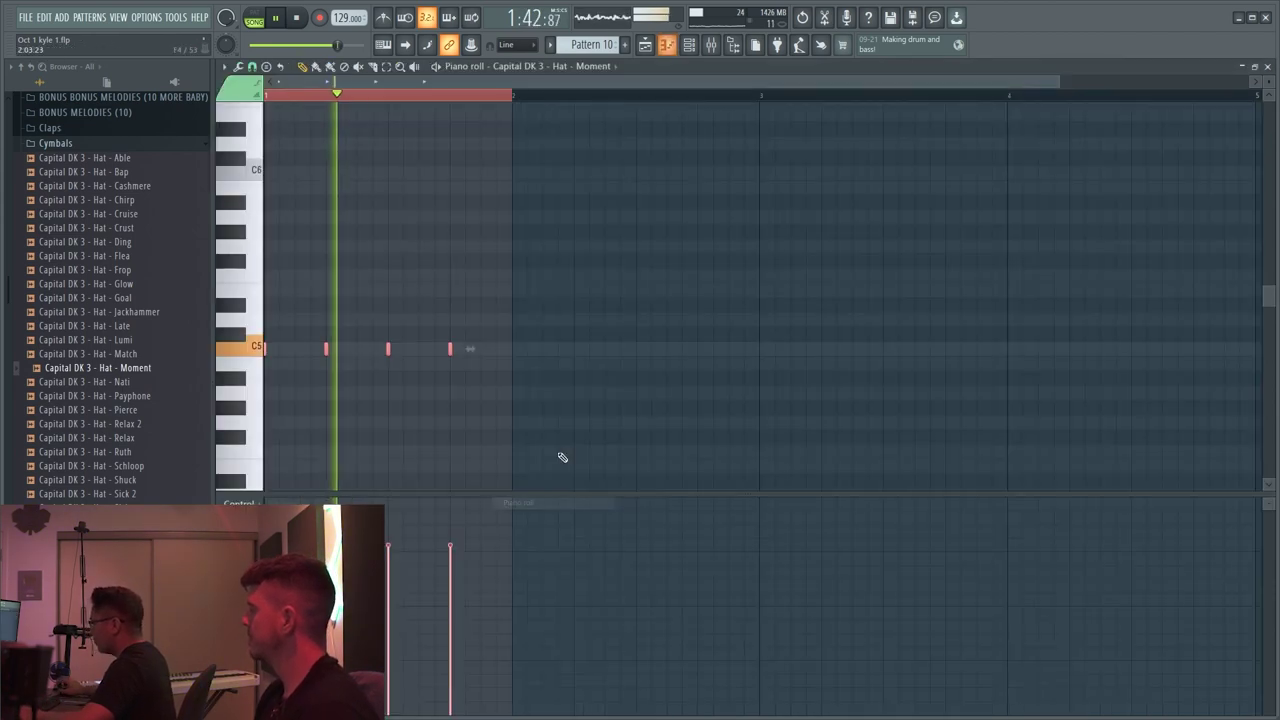
{"action": "key", "text": "Escape"}
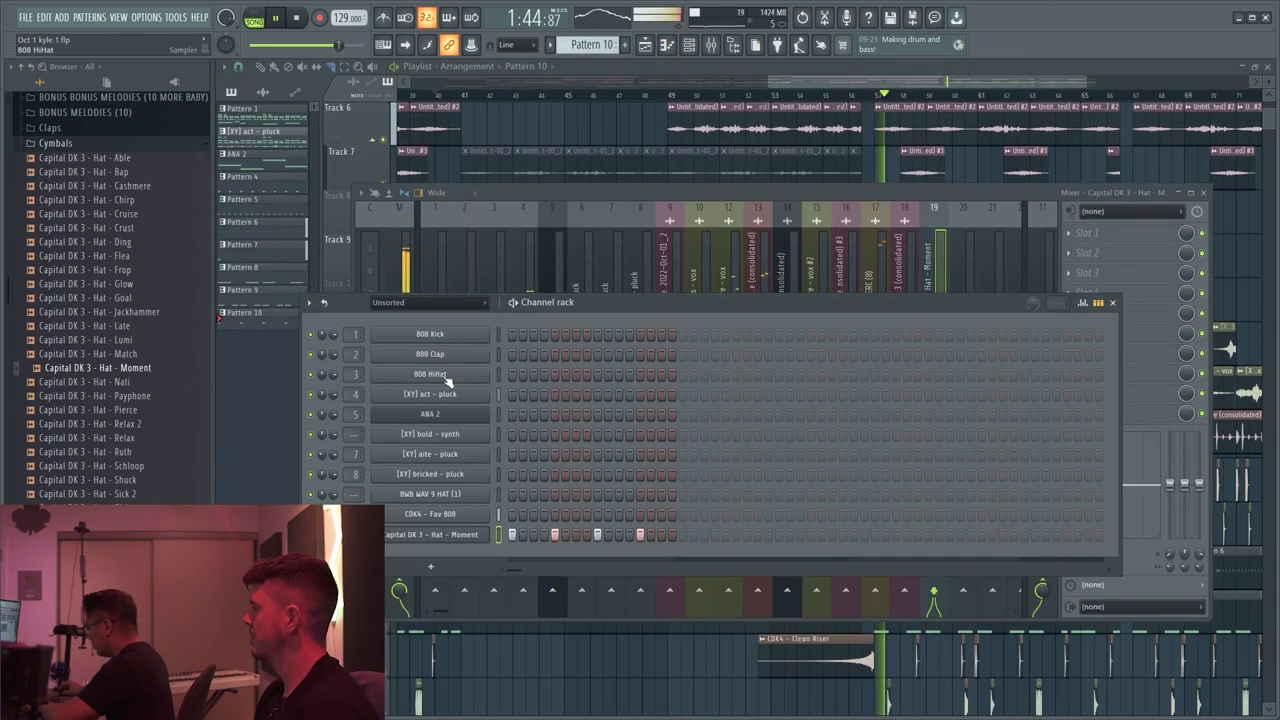
- Slice the Pattern 6 and Pattern 9 clips late in bar 60 and delete the short pieces before bar 61
{"action": "left_click", "coordinate": [663, 703]}
{"action": "scroll", "coordinate": [746, 617], "scroll_direction": "down", "scroll_amount": 4}
{"action": "scroll", "coordinate": [900, 597], "scroll_direction": "down", "scroll_amount": 3}
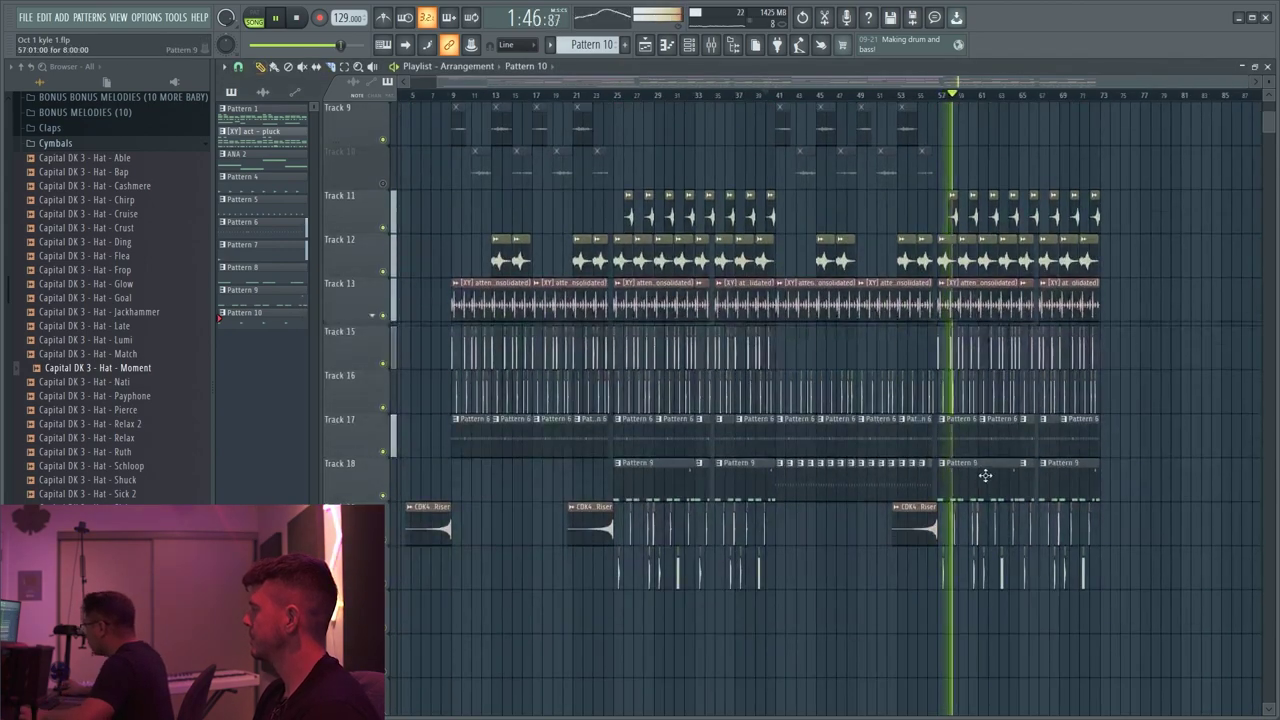
{"action": "scroll", "coordinate": [985, 475], "scroll_direction": "up", "scroll_amount": 10}
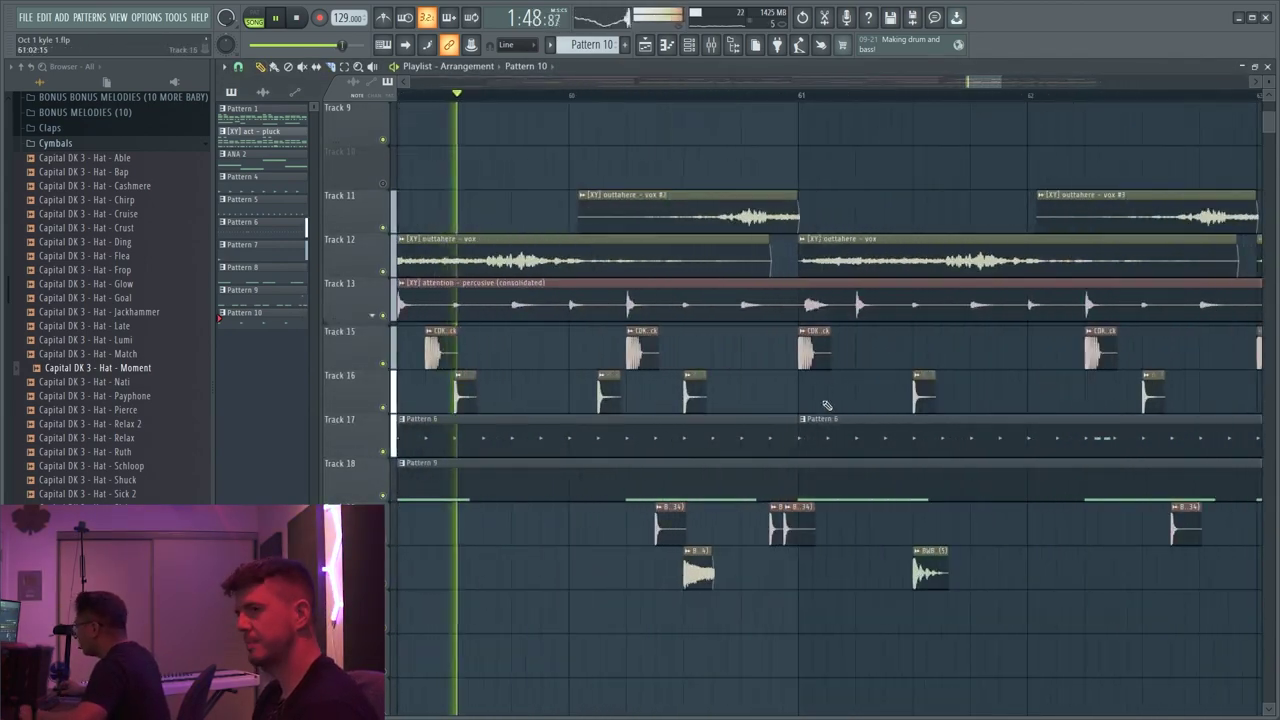
{"action": "scroll", "coordinate": [810, 440], "scroll_direction": "up", "scroll_amount": 4}
{"action": "key", "text": "c"}
{"action": "left_click_drag", "start_coordinate": [748, 642], "coordinate": [751, 606]}
{"action": "key", "text": "ctrl+z"}
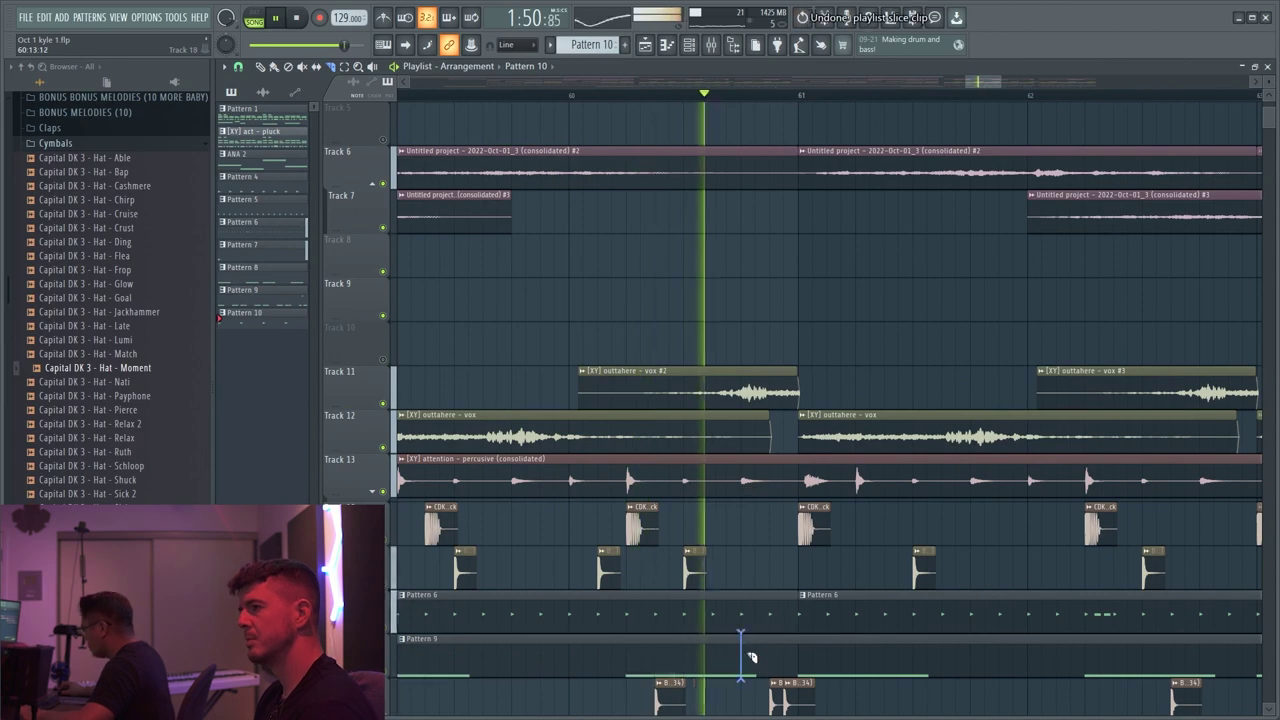
{"action": "left_click_drag", "start_coordinate": [751, 655], "coordinate": [757, 618]}
{"action": "right_click", "coordinate": [757, 620]}
{"action": "key", "text": "ctrl+z"}
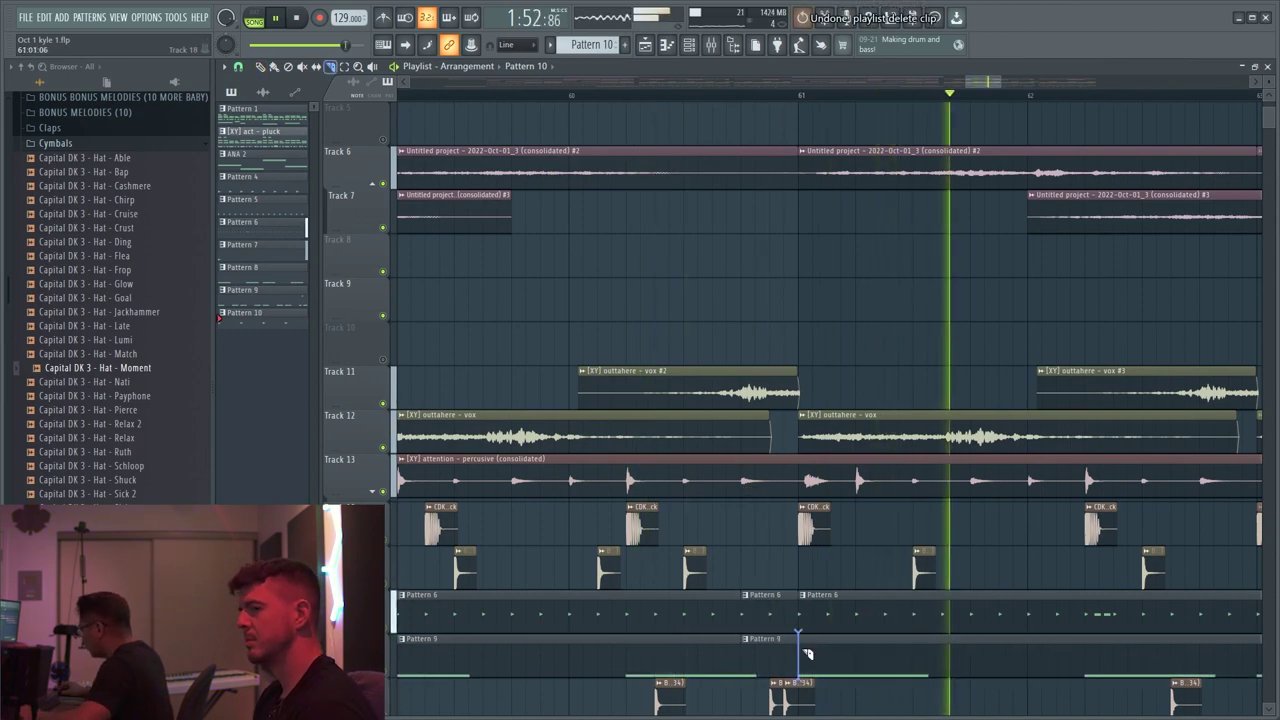
- Slice Pattern 6 on Track 17 early in bar 64, delete the piece up to bar 65, and delete the mid-bar-64 clip on Track 16
{"action": "scroll", "coordinate": [800, 630], "scroll_direction": "down", "scroll_amount": 3}
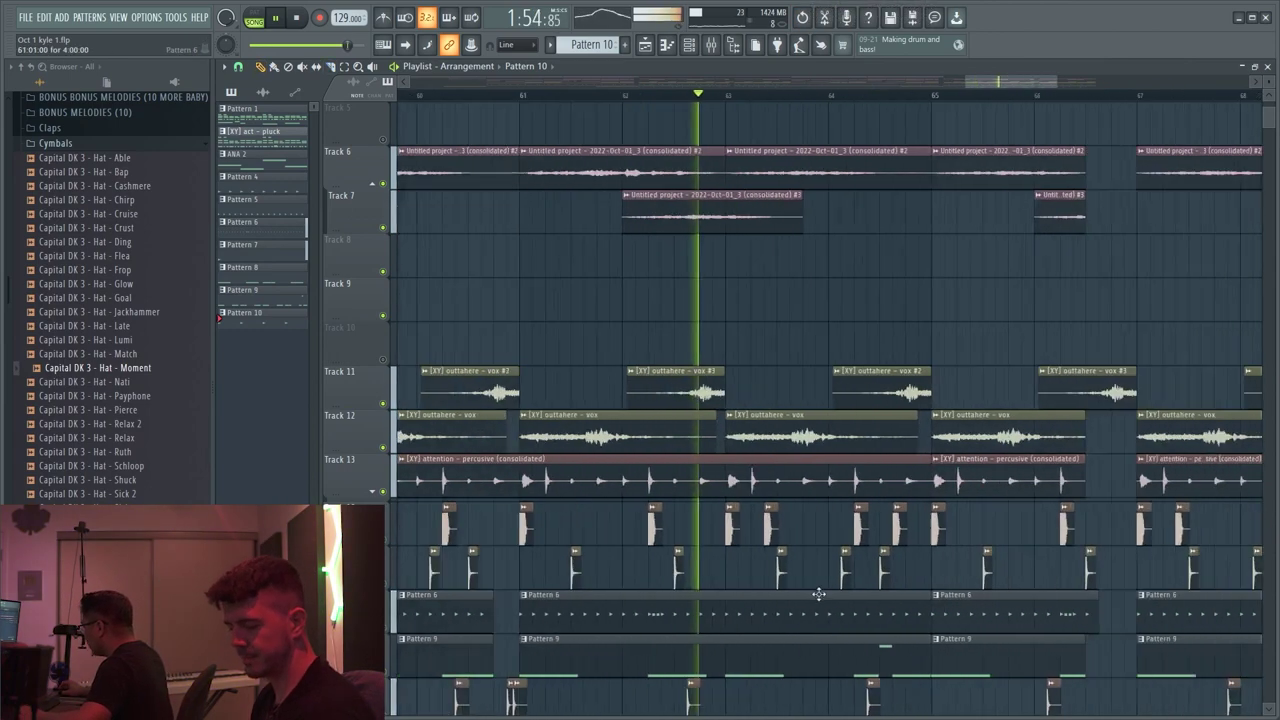
{"action": "scroll", "coordinate": [754, 675], "scroll_direction": "up", "scroll_amount": 3}
{"action": "left_click_drag", "start_coordinate": [637, 622], "coordinate": [638, 627]}
{"action": "right_click", "coordinate": [692, 622]}
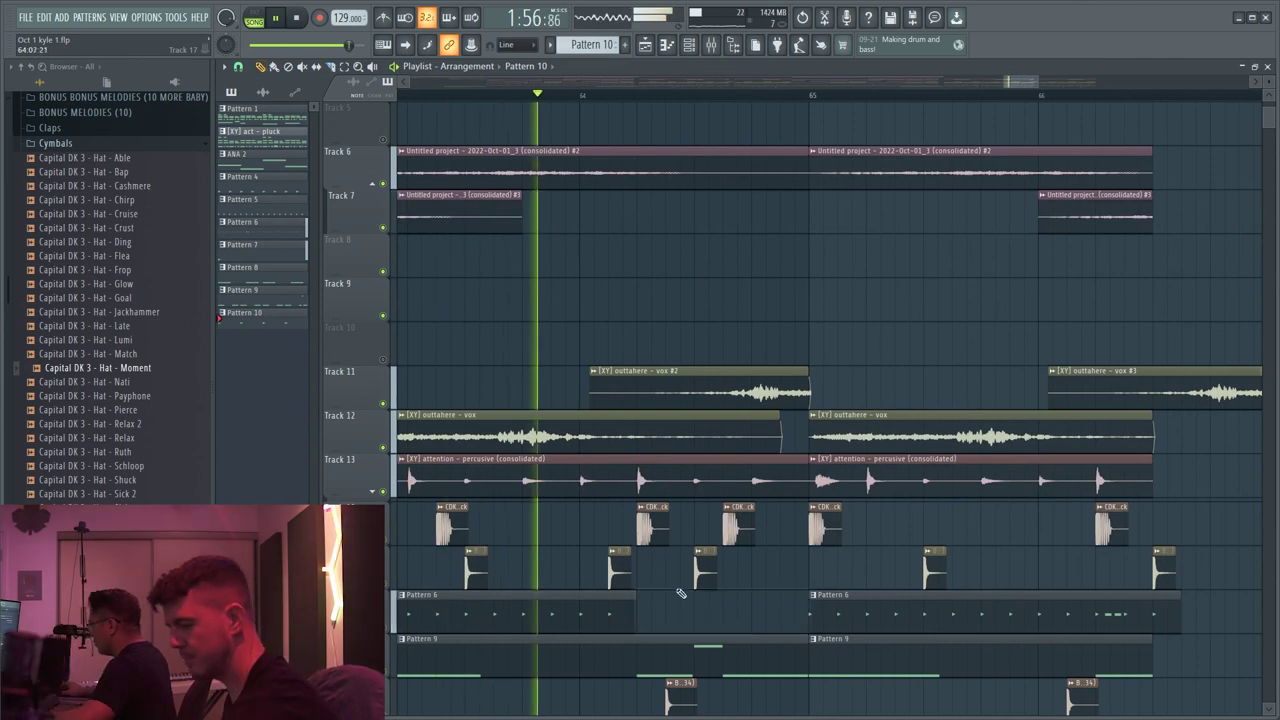
{"action": "right_click", "coordinate": [705, 574]}
{"action": "scroll", "coordinate": [760, 457], "scroll_direction": "down", "scroll_amount": 3}
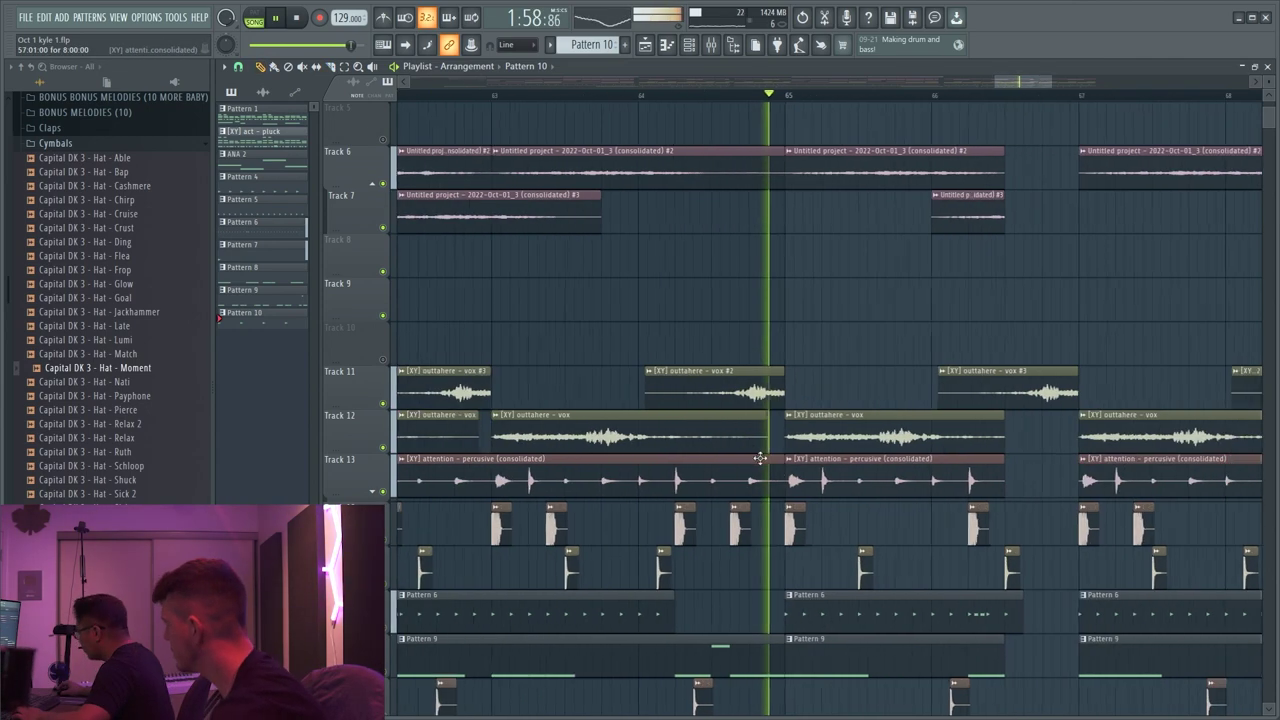
{"action": "scroll", "coordinate": [763, 451], "scroll_direction": "down", "scroll_amount": 3}
{"action": "scroll", "coordinate": [895, 352], "scroll_direction": "down", "scroll_amount": 4}
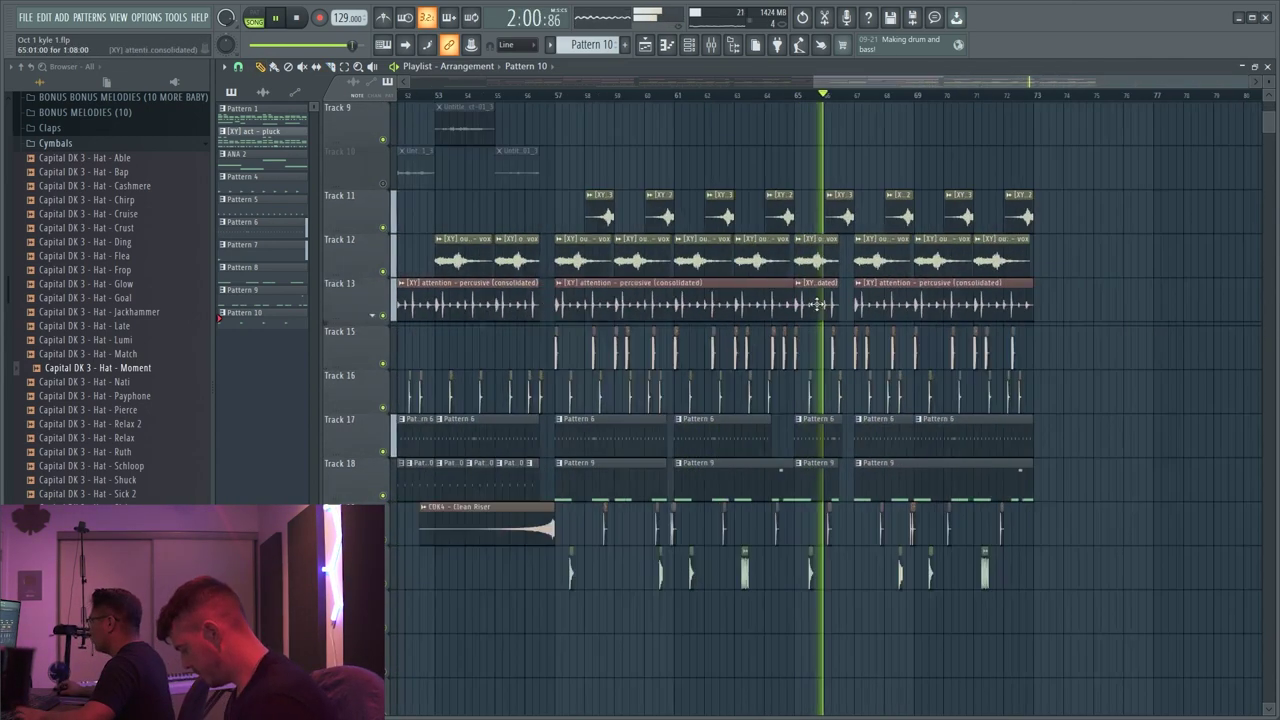